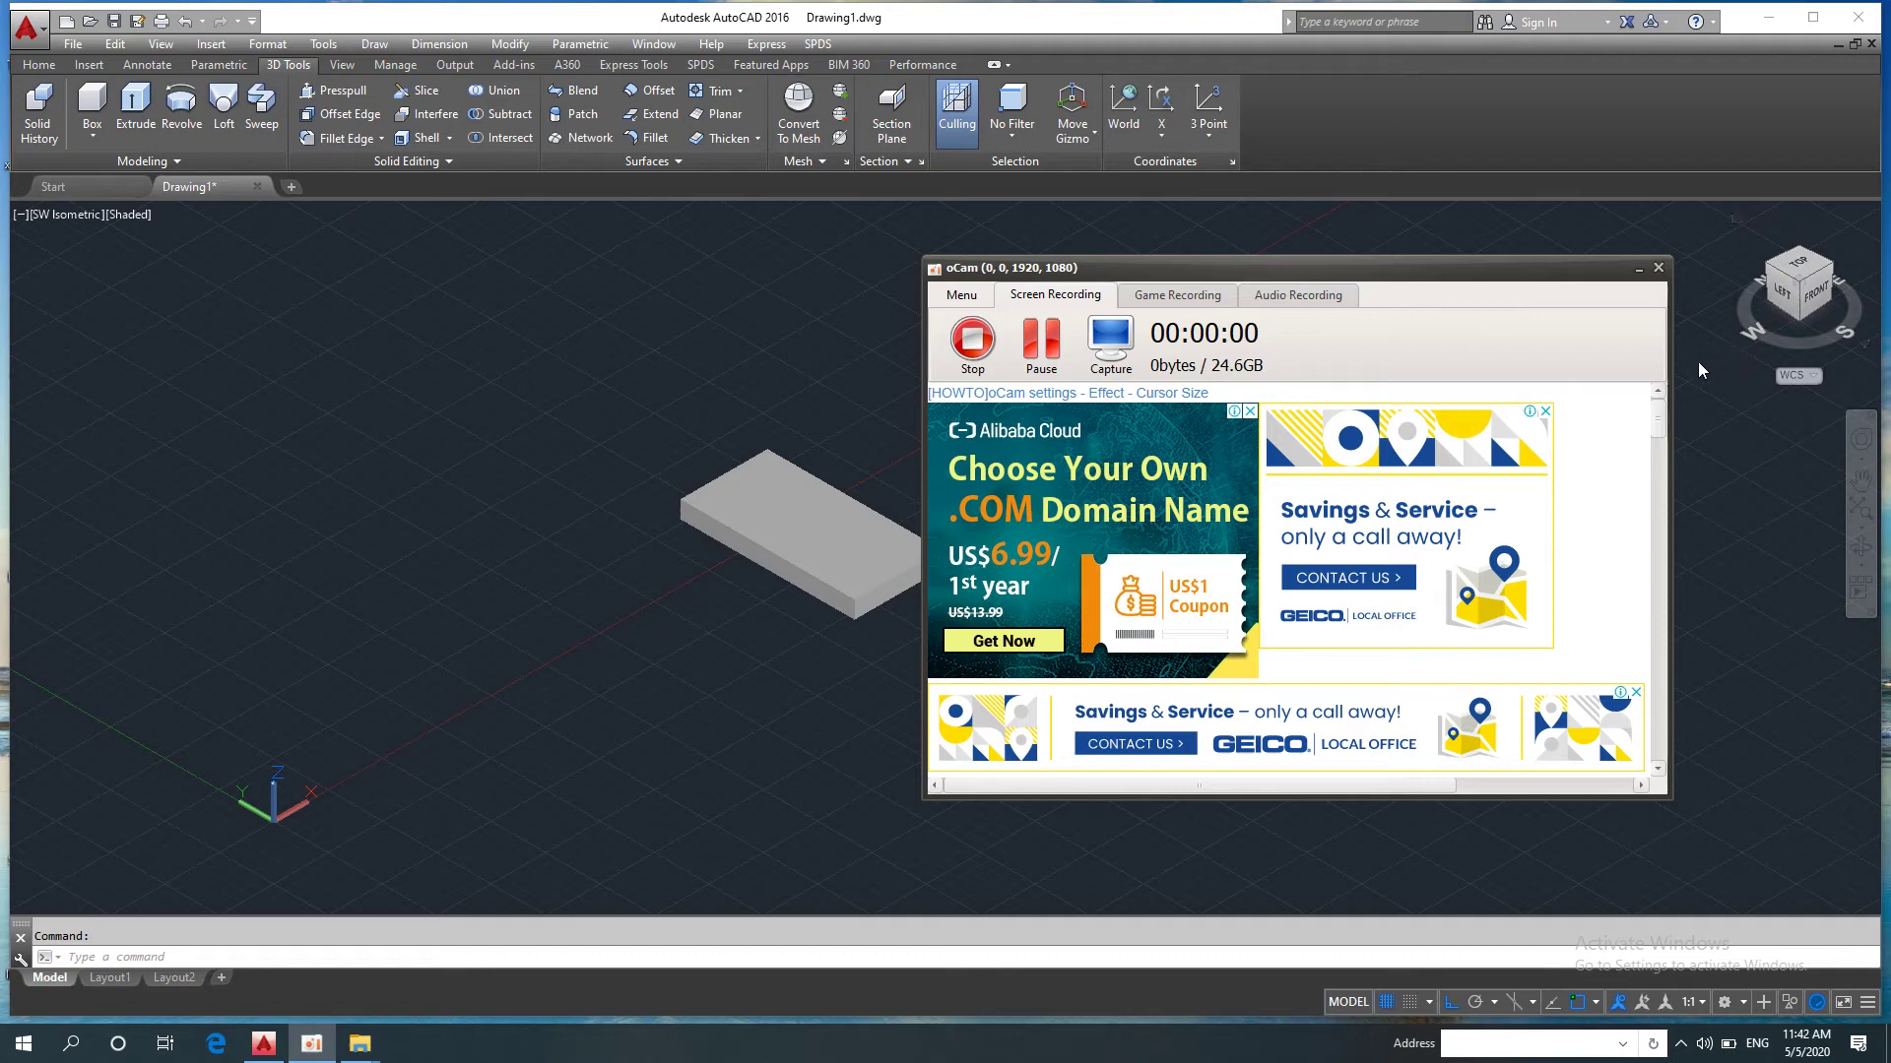
Step: Close the oCam window and erase the practice box solid, then start a new box
{"action": "left_click", "coordinate": [1659, 268]}
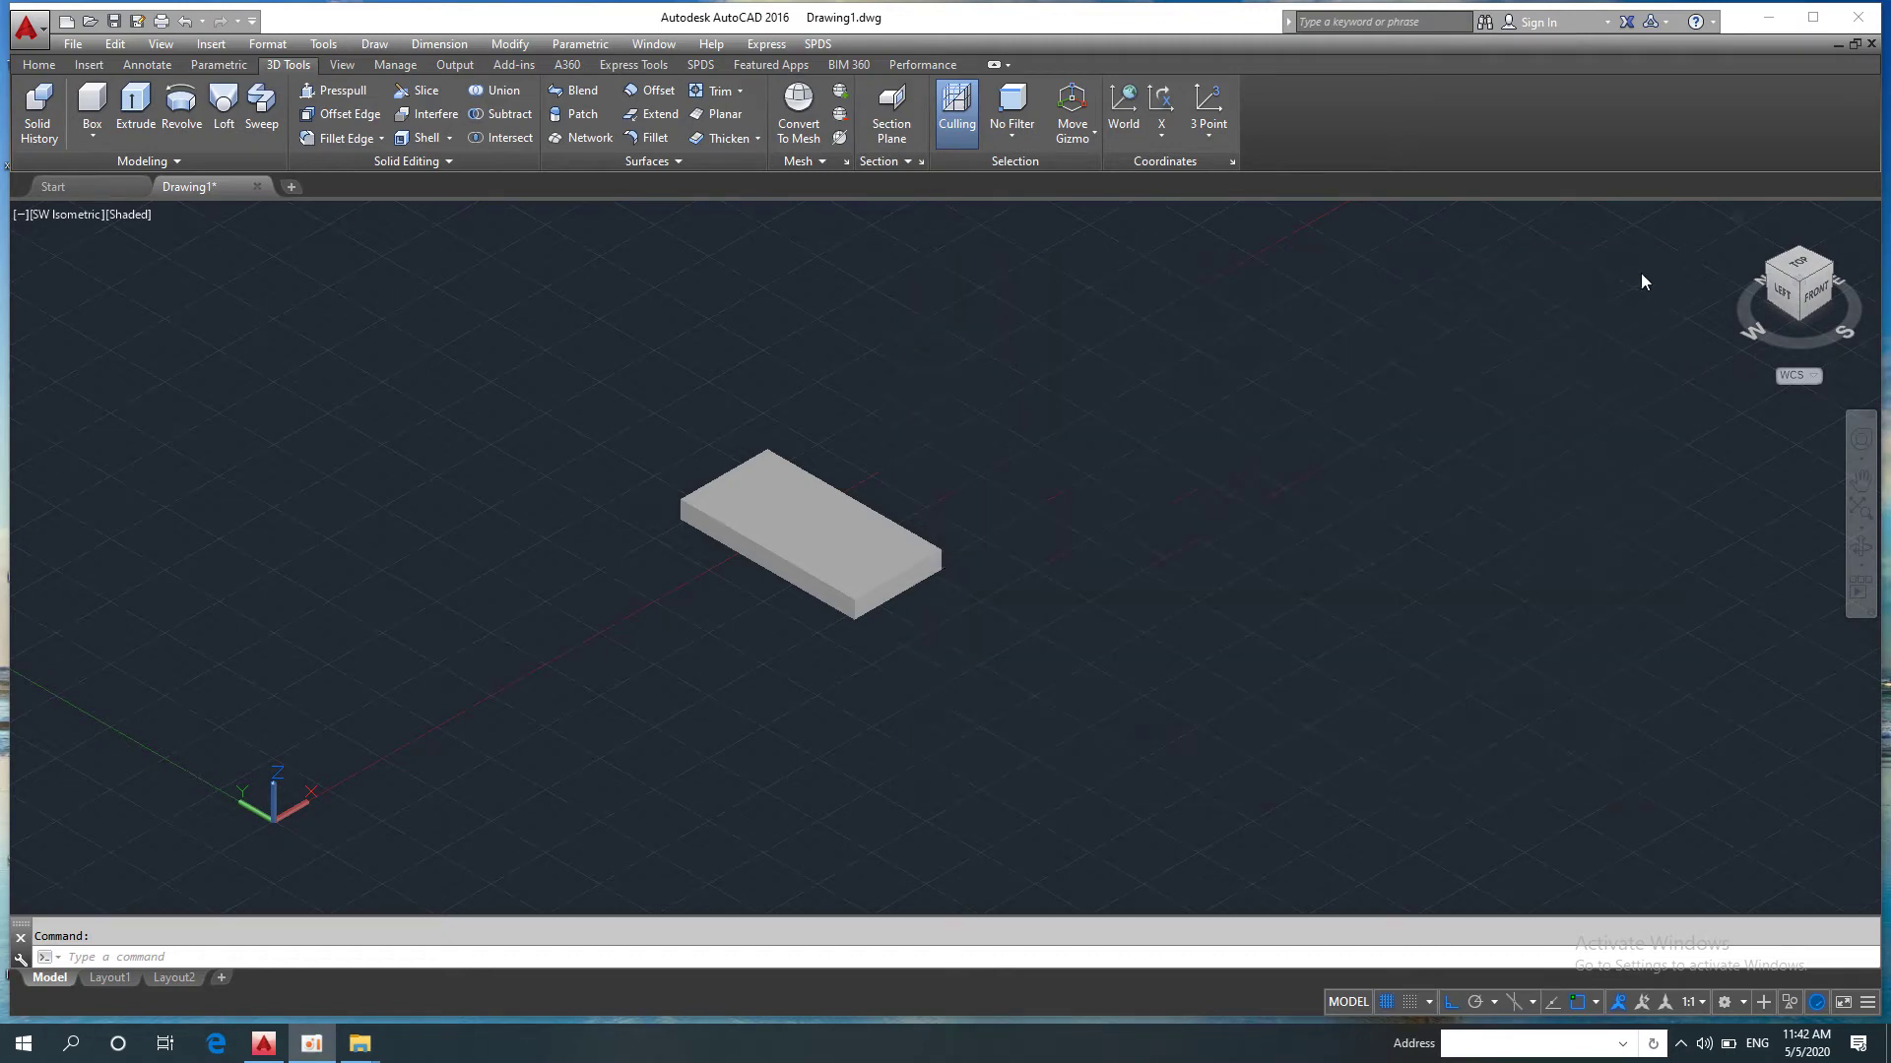
{"action": "left_click", "coordinate": [104, 130]}
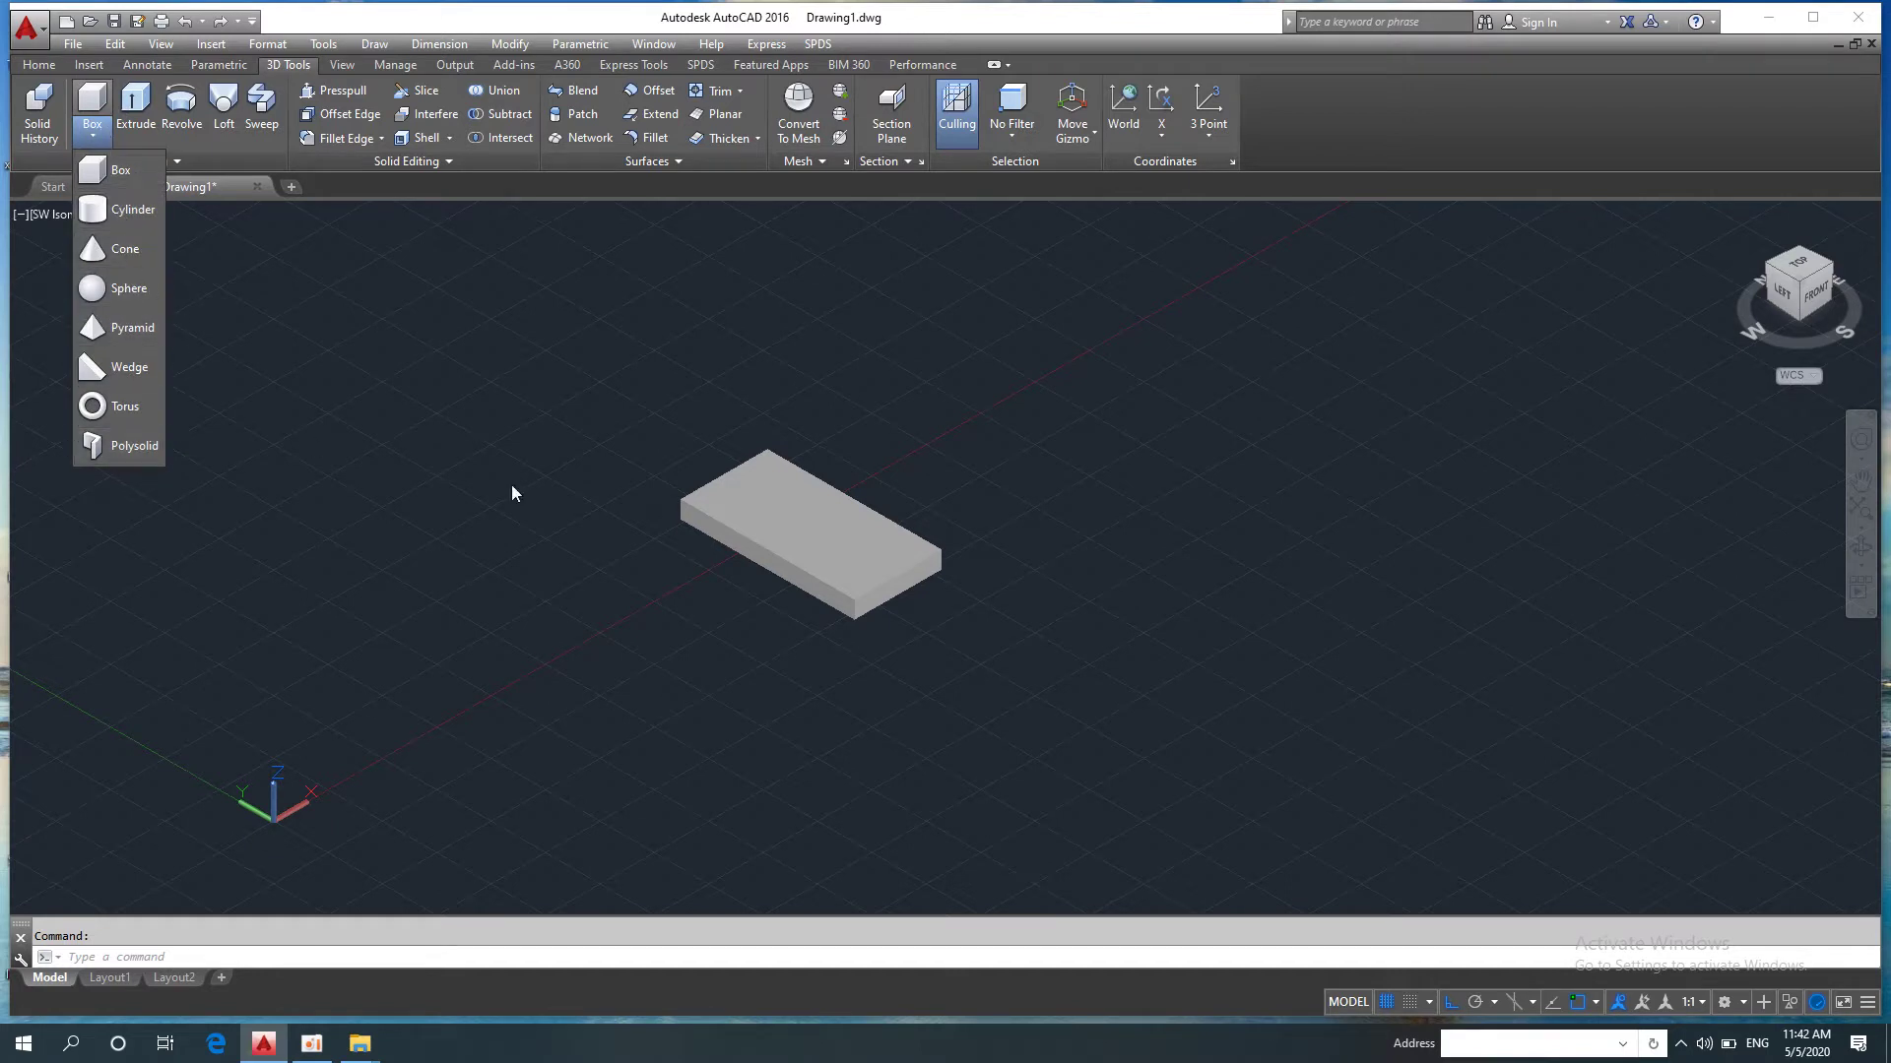
{"action": "left_click", "coordinate": [1005, 624]}
{"action": "left_click", "coordinate": [712, 467]}
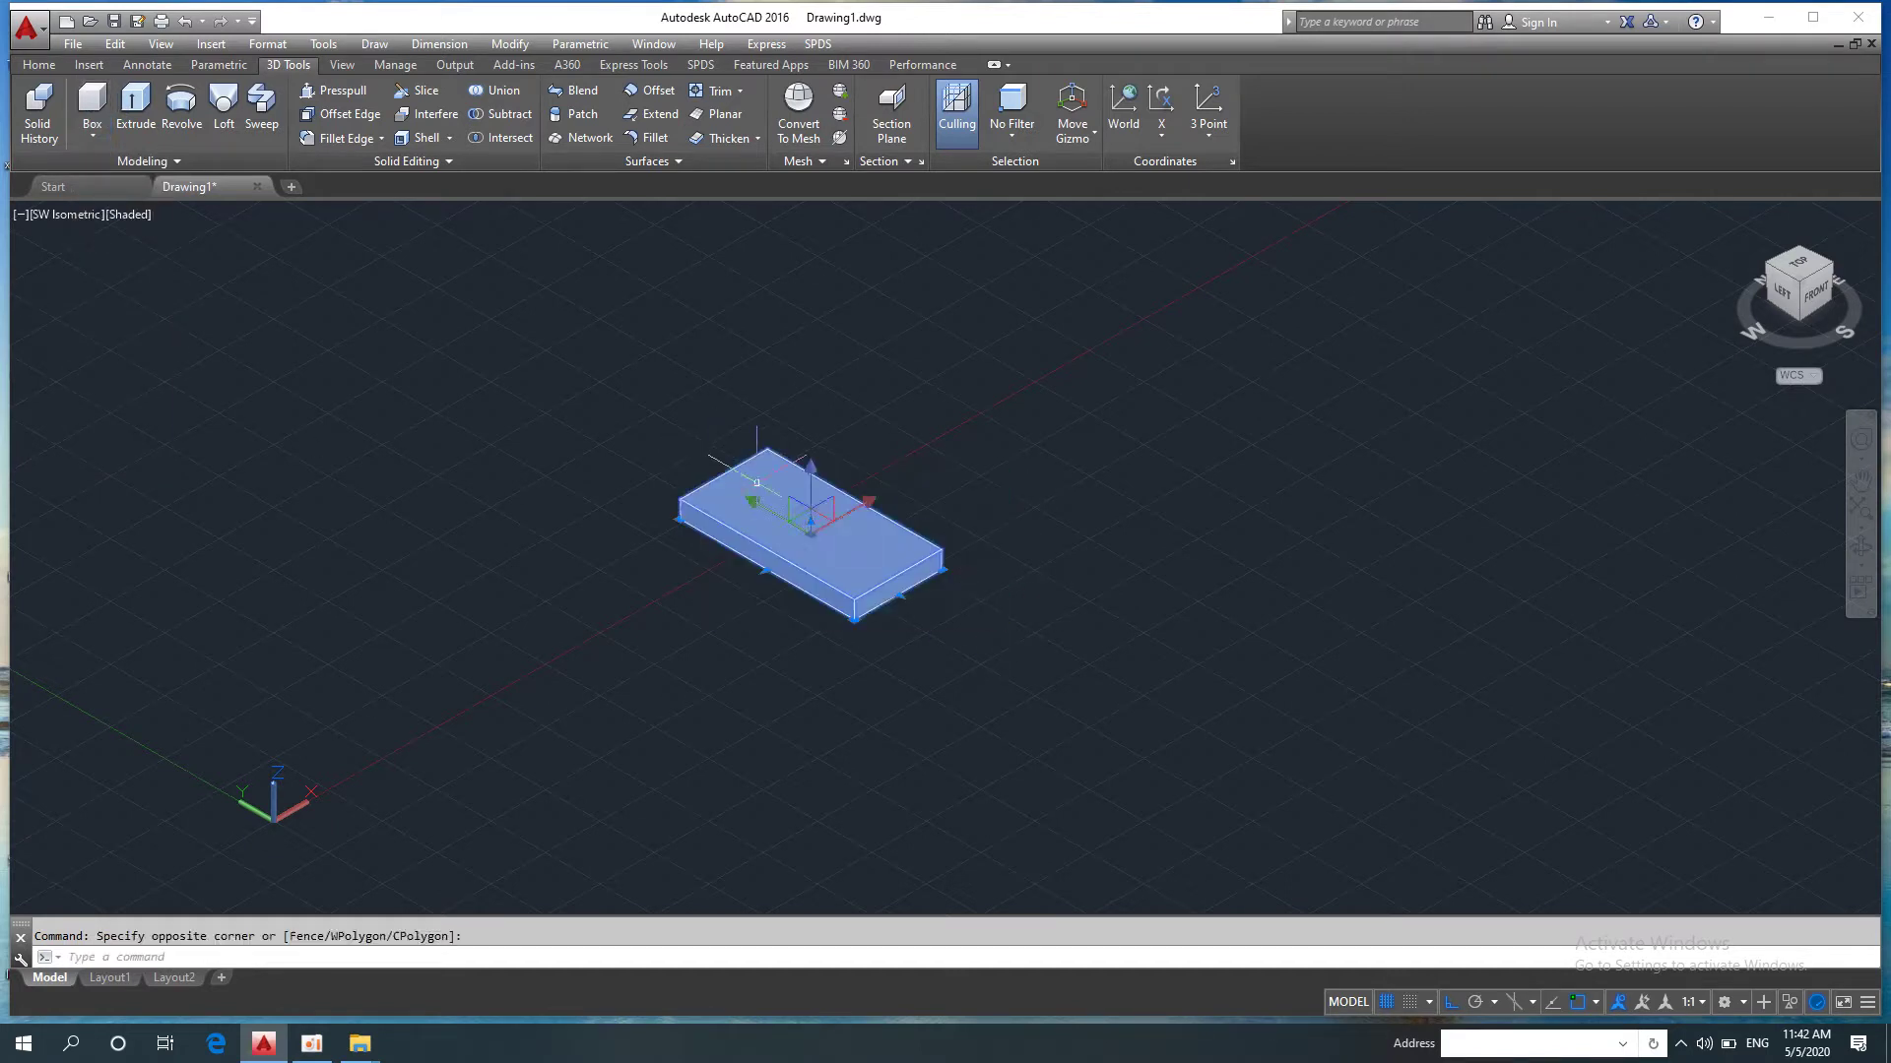
{"action": "key", "text": "Delete"}
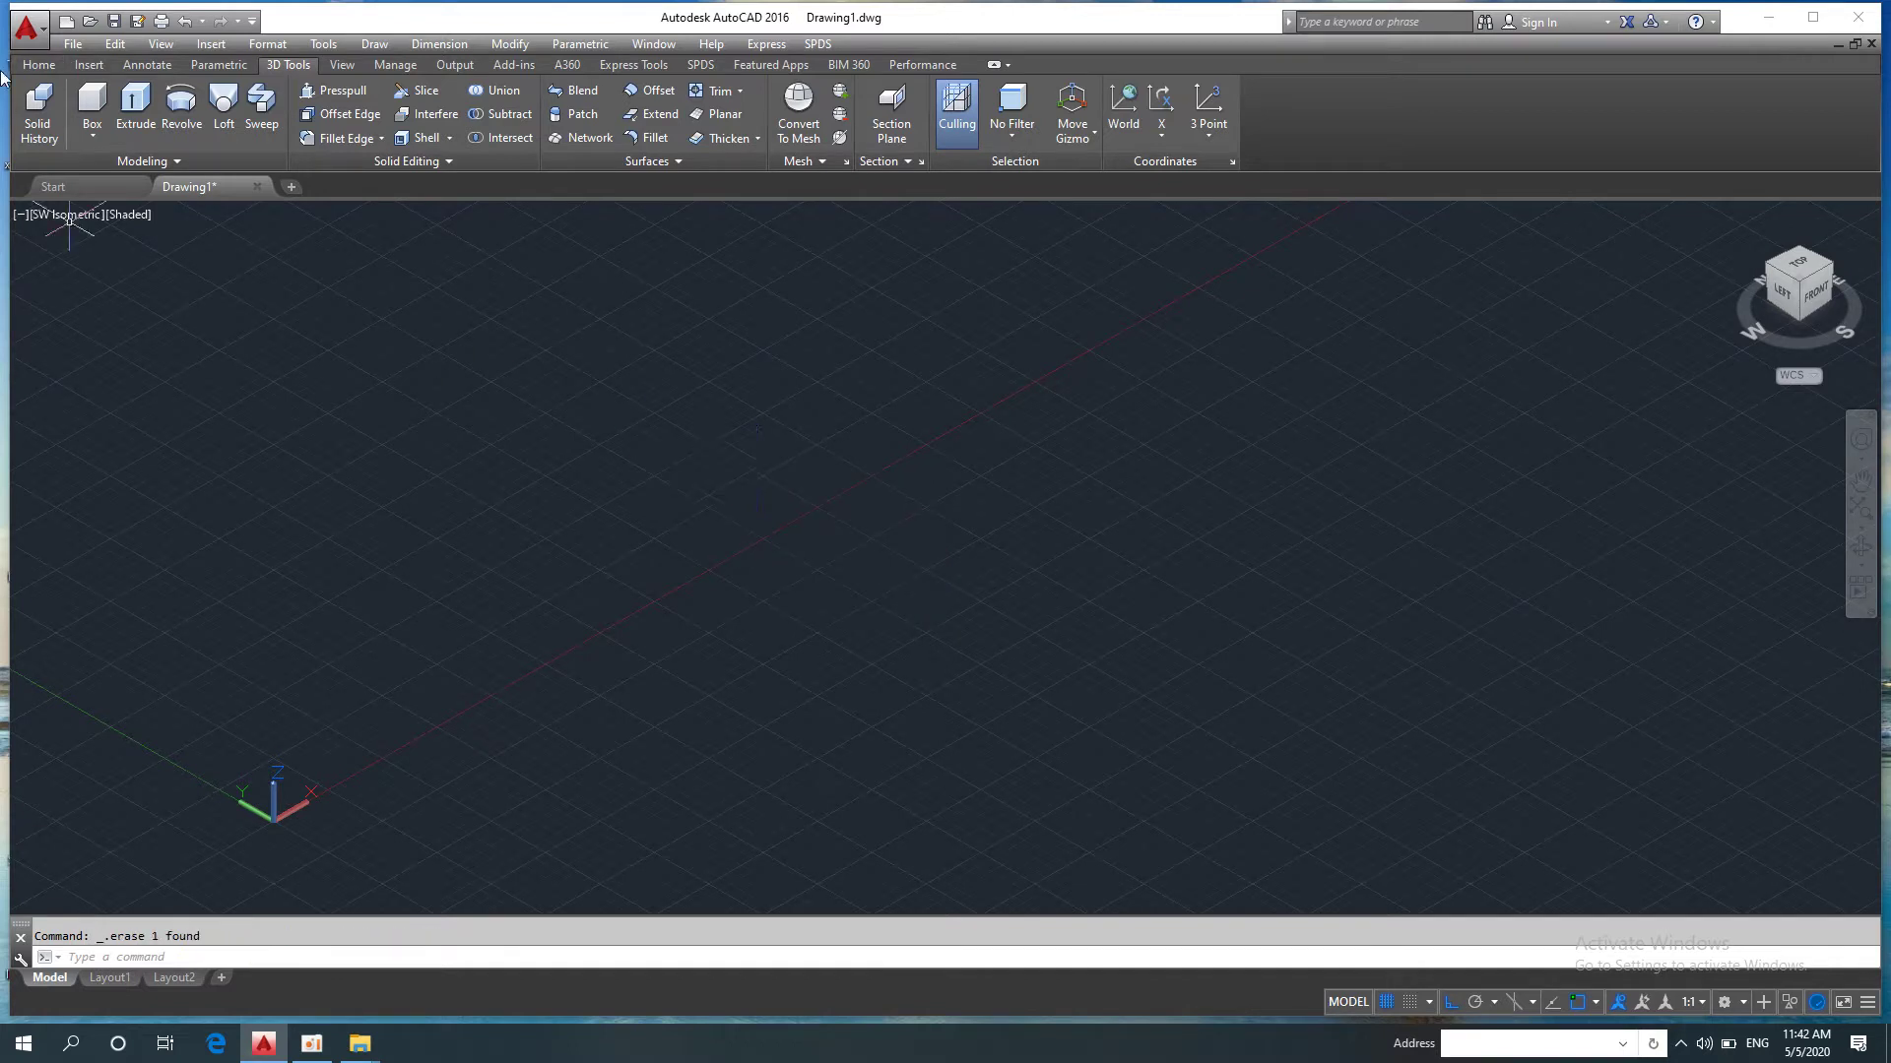
{"action": "left_click", "coordinate": [90, 111]}
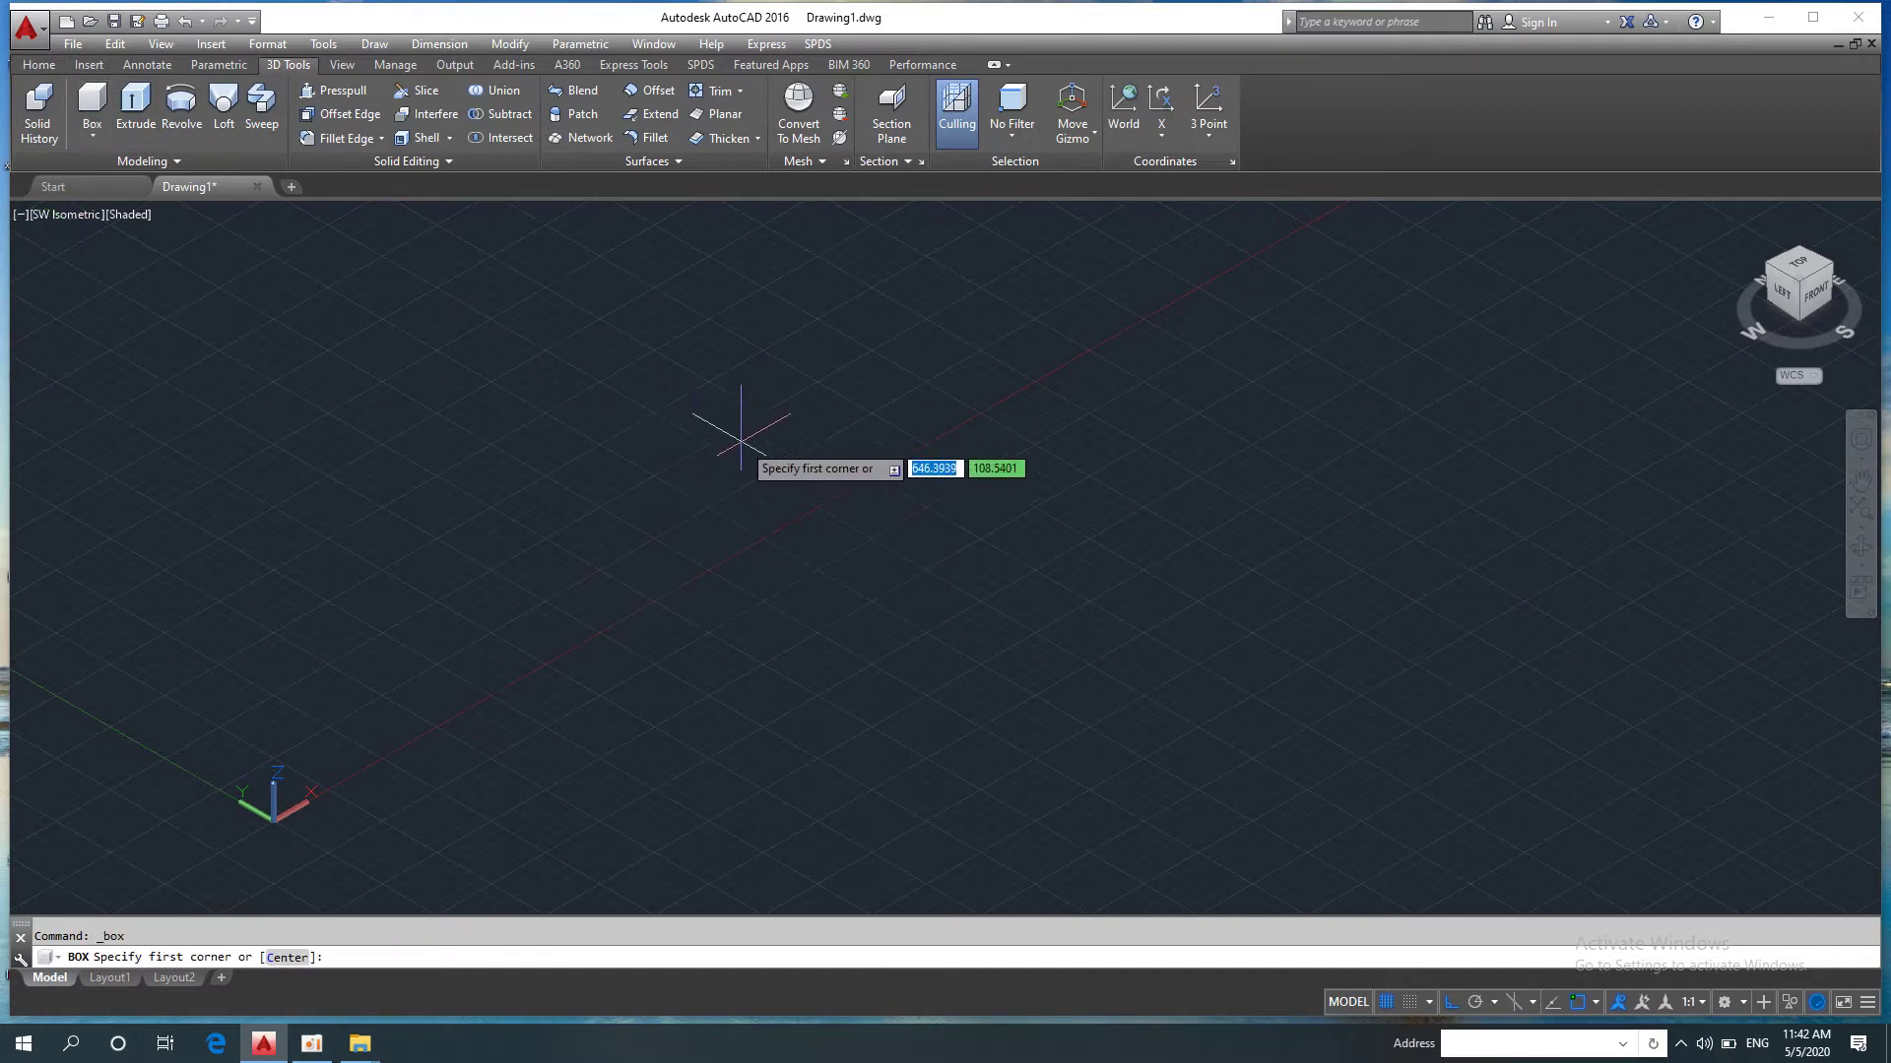
Step: Recentre the view and place the slab's first corner using the Length option
{"action": "scroll", "coordinate": [670, 471], "scroll_direction": "down", "scroll_amount": 5}
{"action": "middle_click_drag", "start_coordinate": [696, 476], "coordinate": [569, 634]}
{"action": "scroll", "coordinate": [633, 561], "scroll_direction": "down", "scroll_amount": 3}
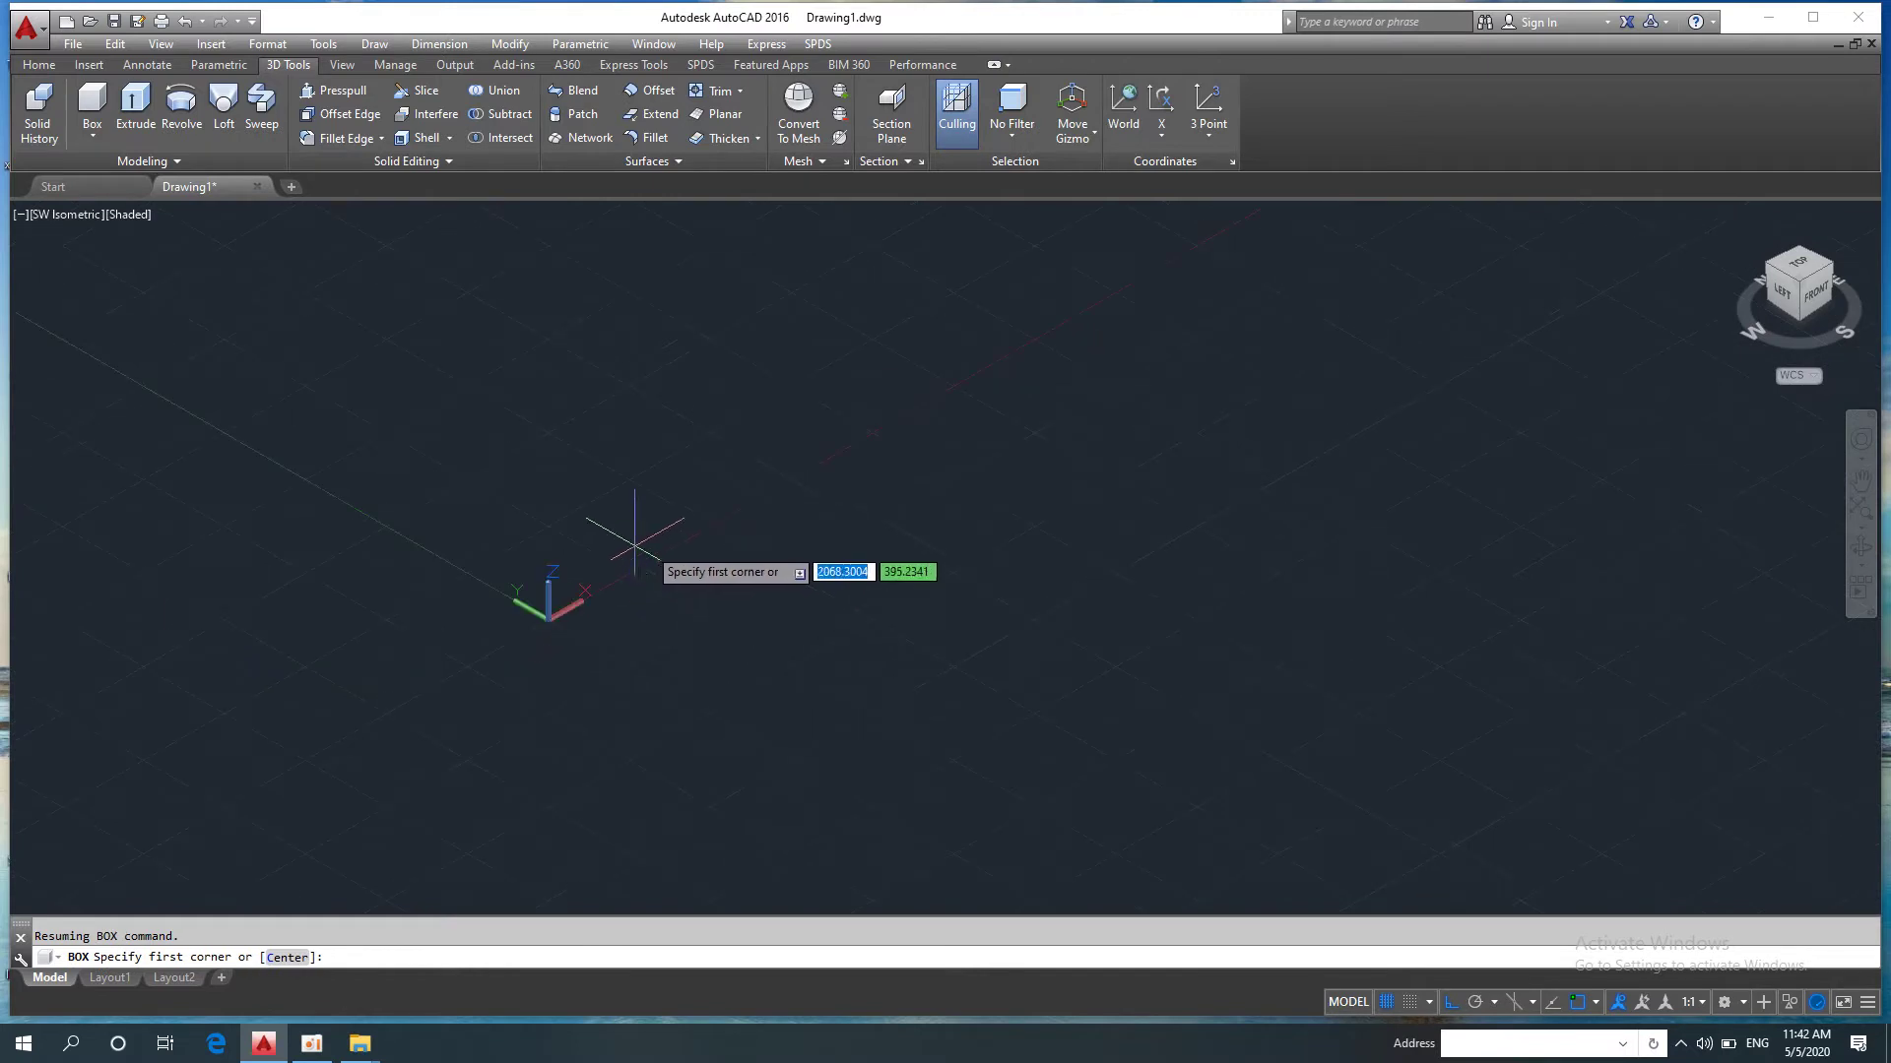
{"action": "middle_click_drag", "start_coordinate": [633, 561], "coordinate": [716, 463]}
{"action": "left_click", "coordinate": [766, 346]}
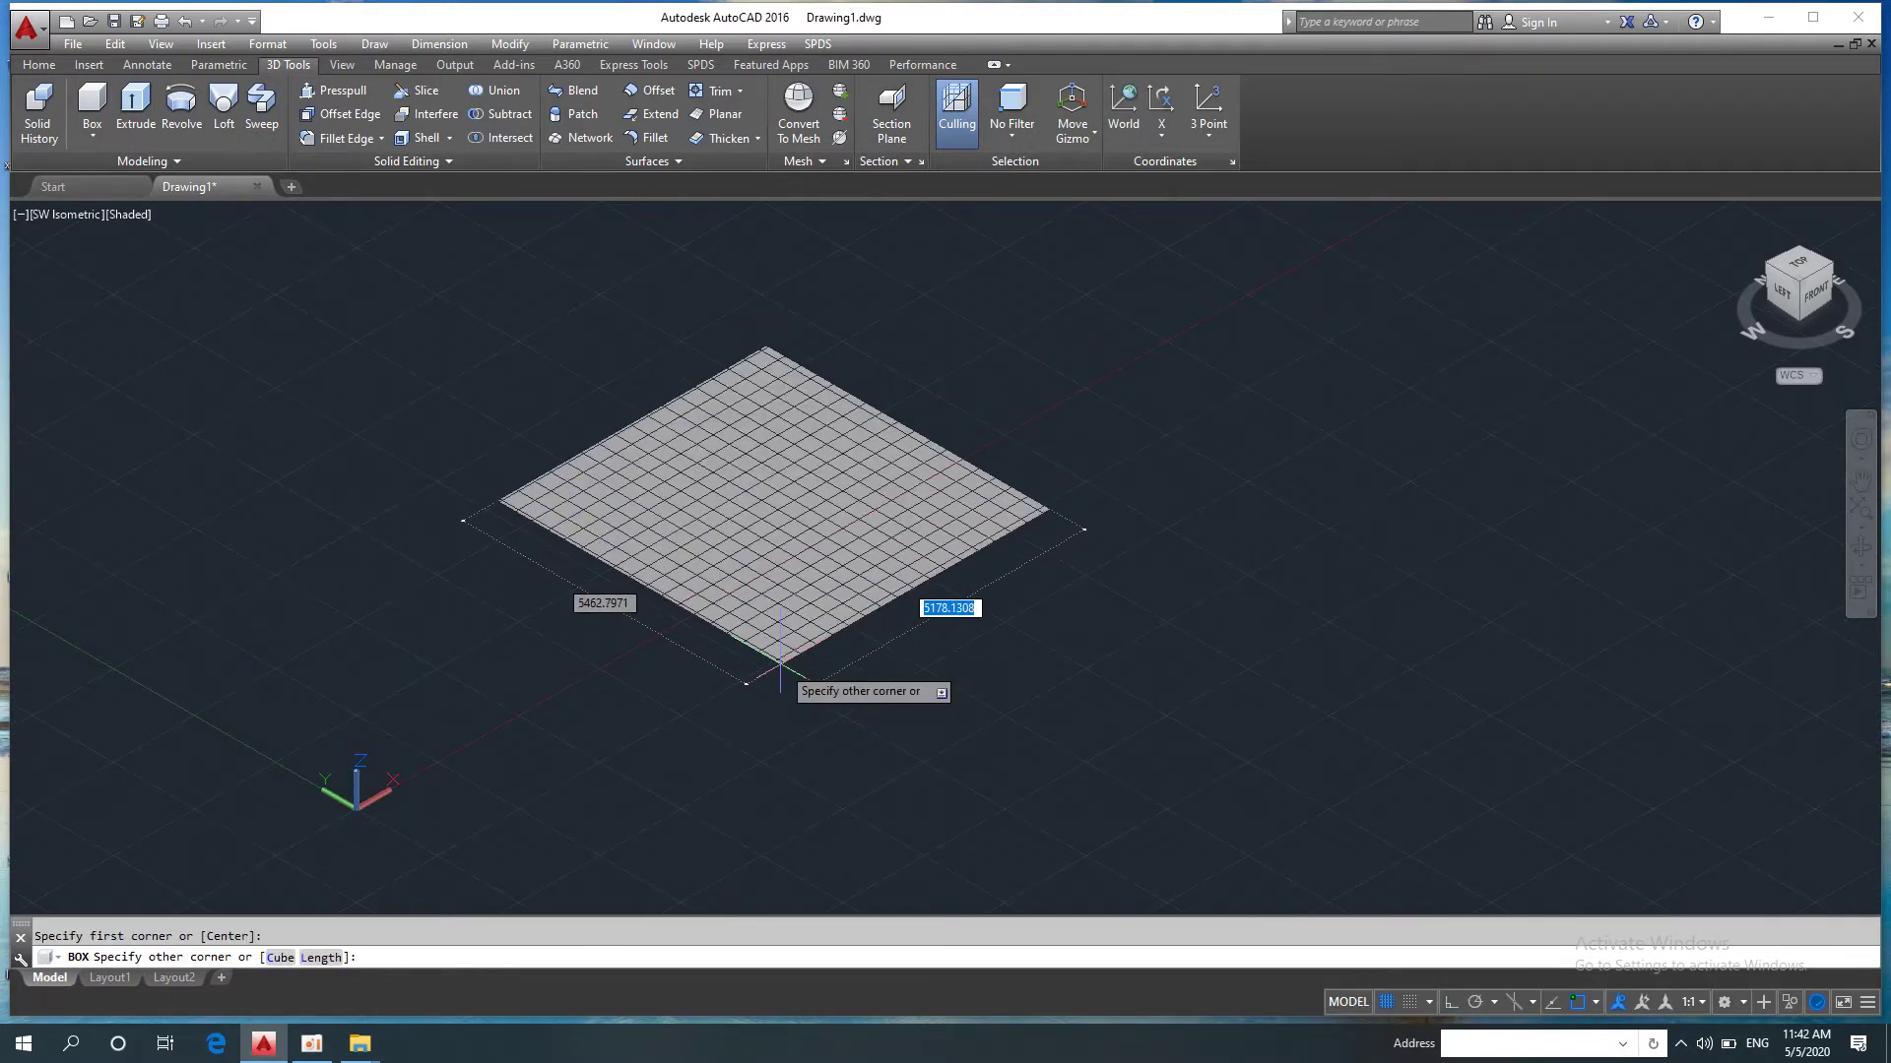
{"action": "type", "text": "l"}
{"action": "key", "text": "Return"}
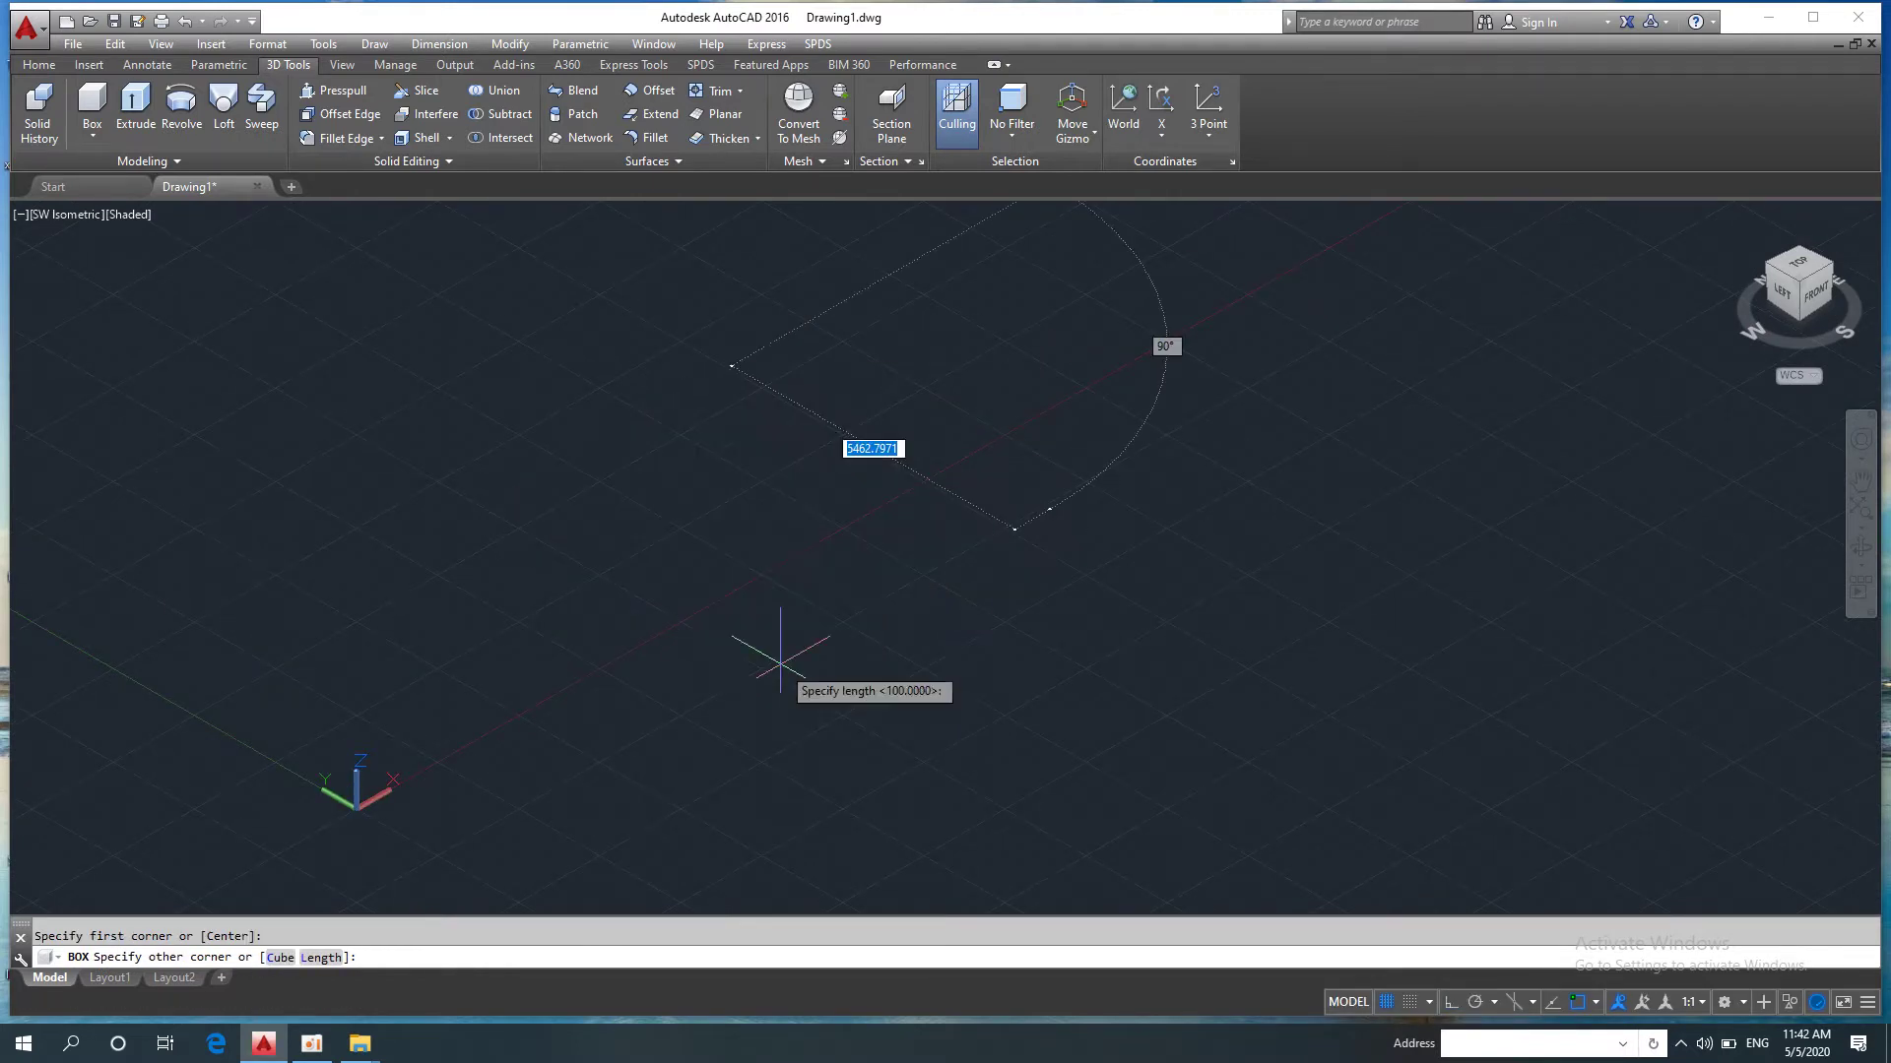
Step: Give the box length 1000, width 1500 and height 20, then zoom to the slab
{"action": "type", "text": "1000"}
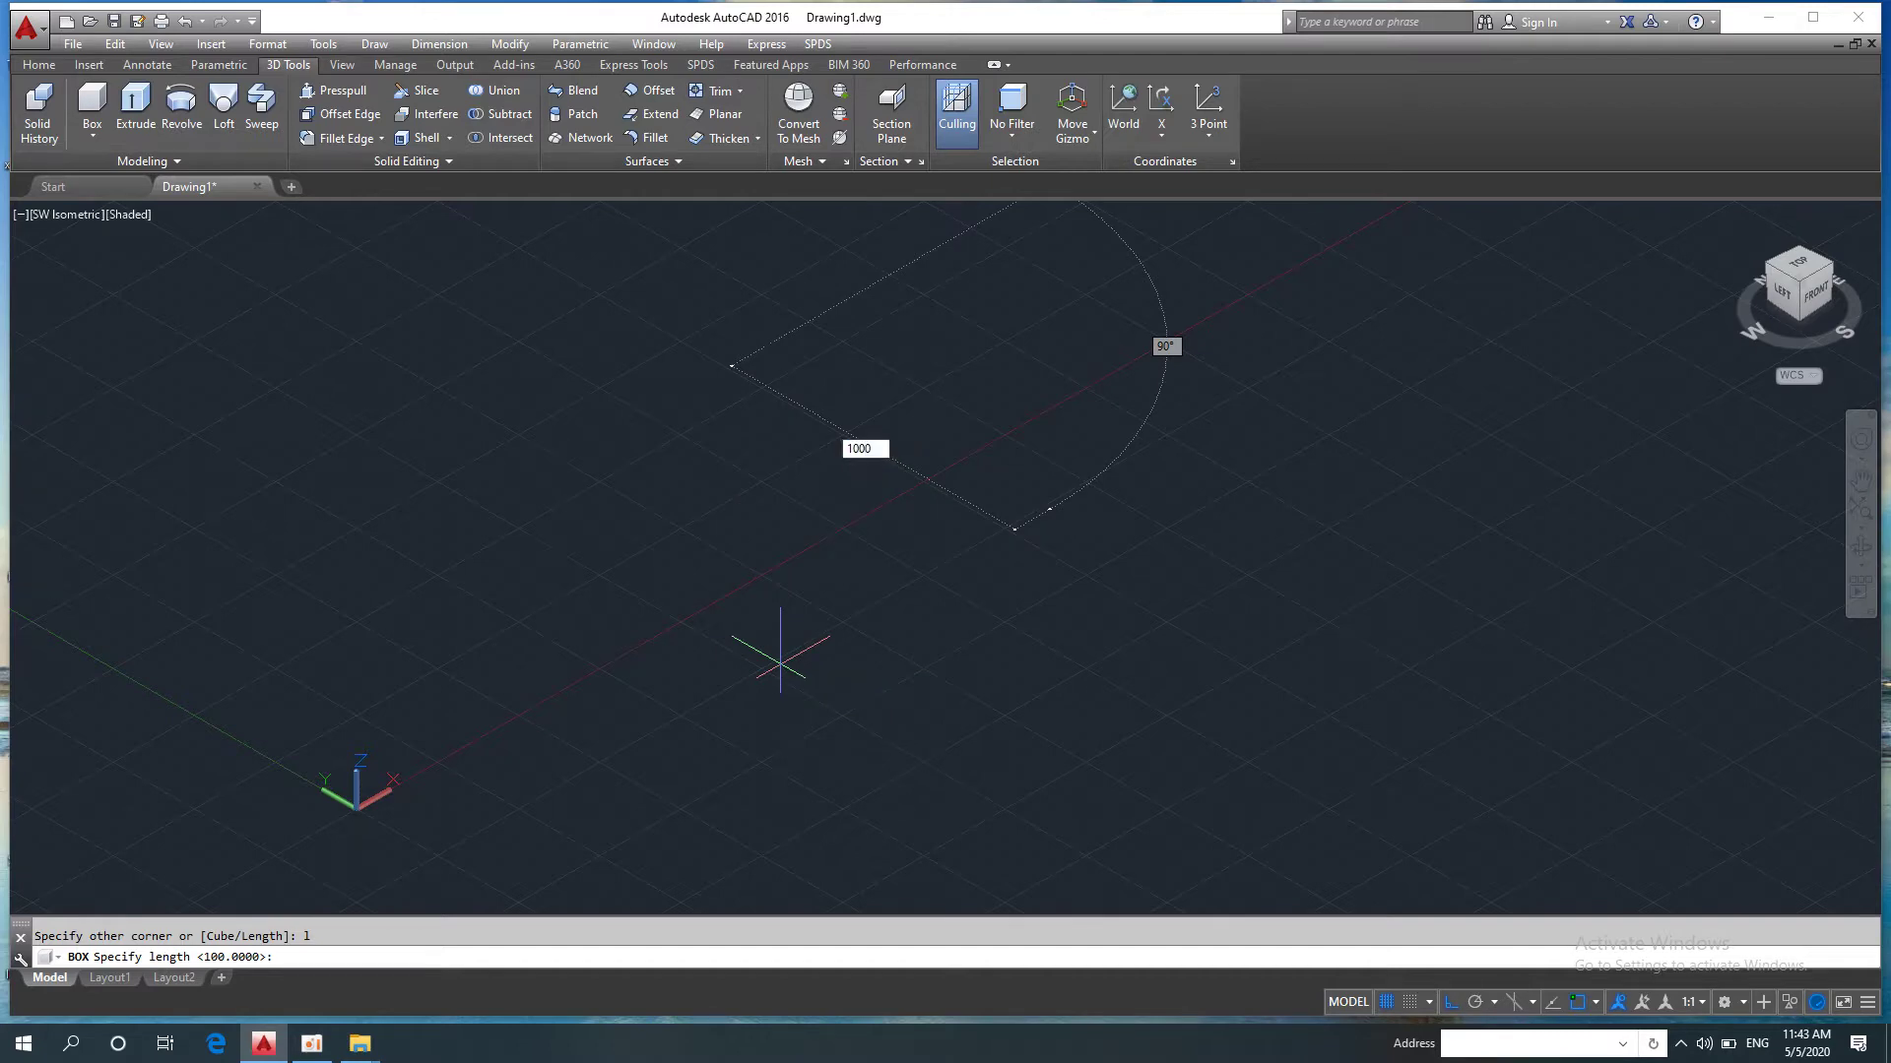
{"action": "key", "text": "Return"}
{"action": "type", "text": "1500"}
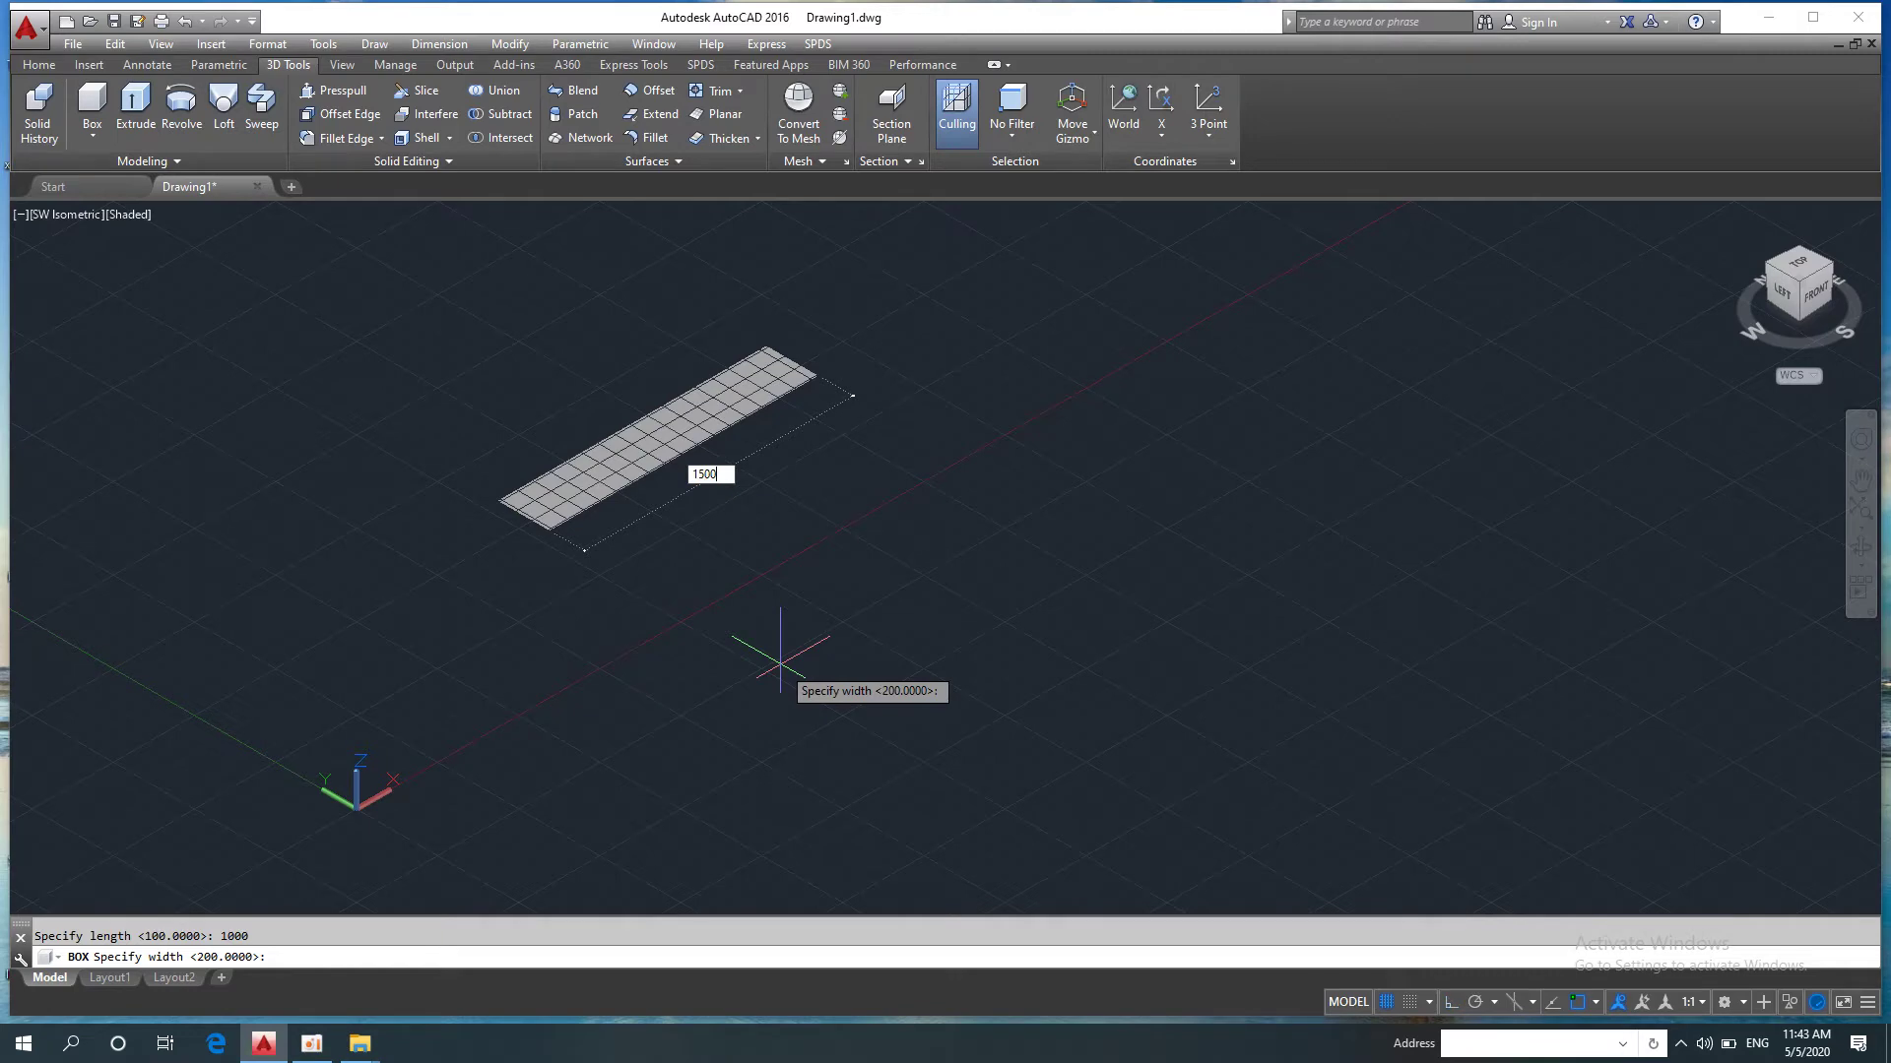
{"action": "key", "text": "Return"}
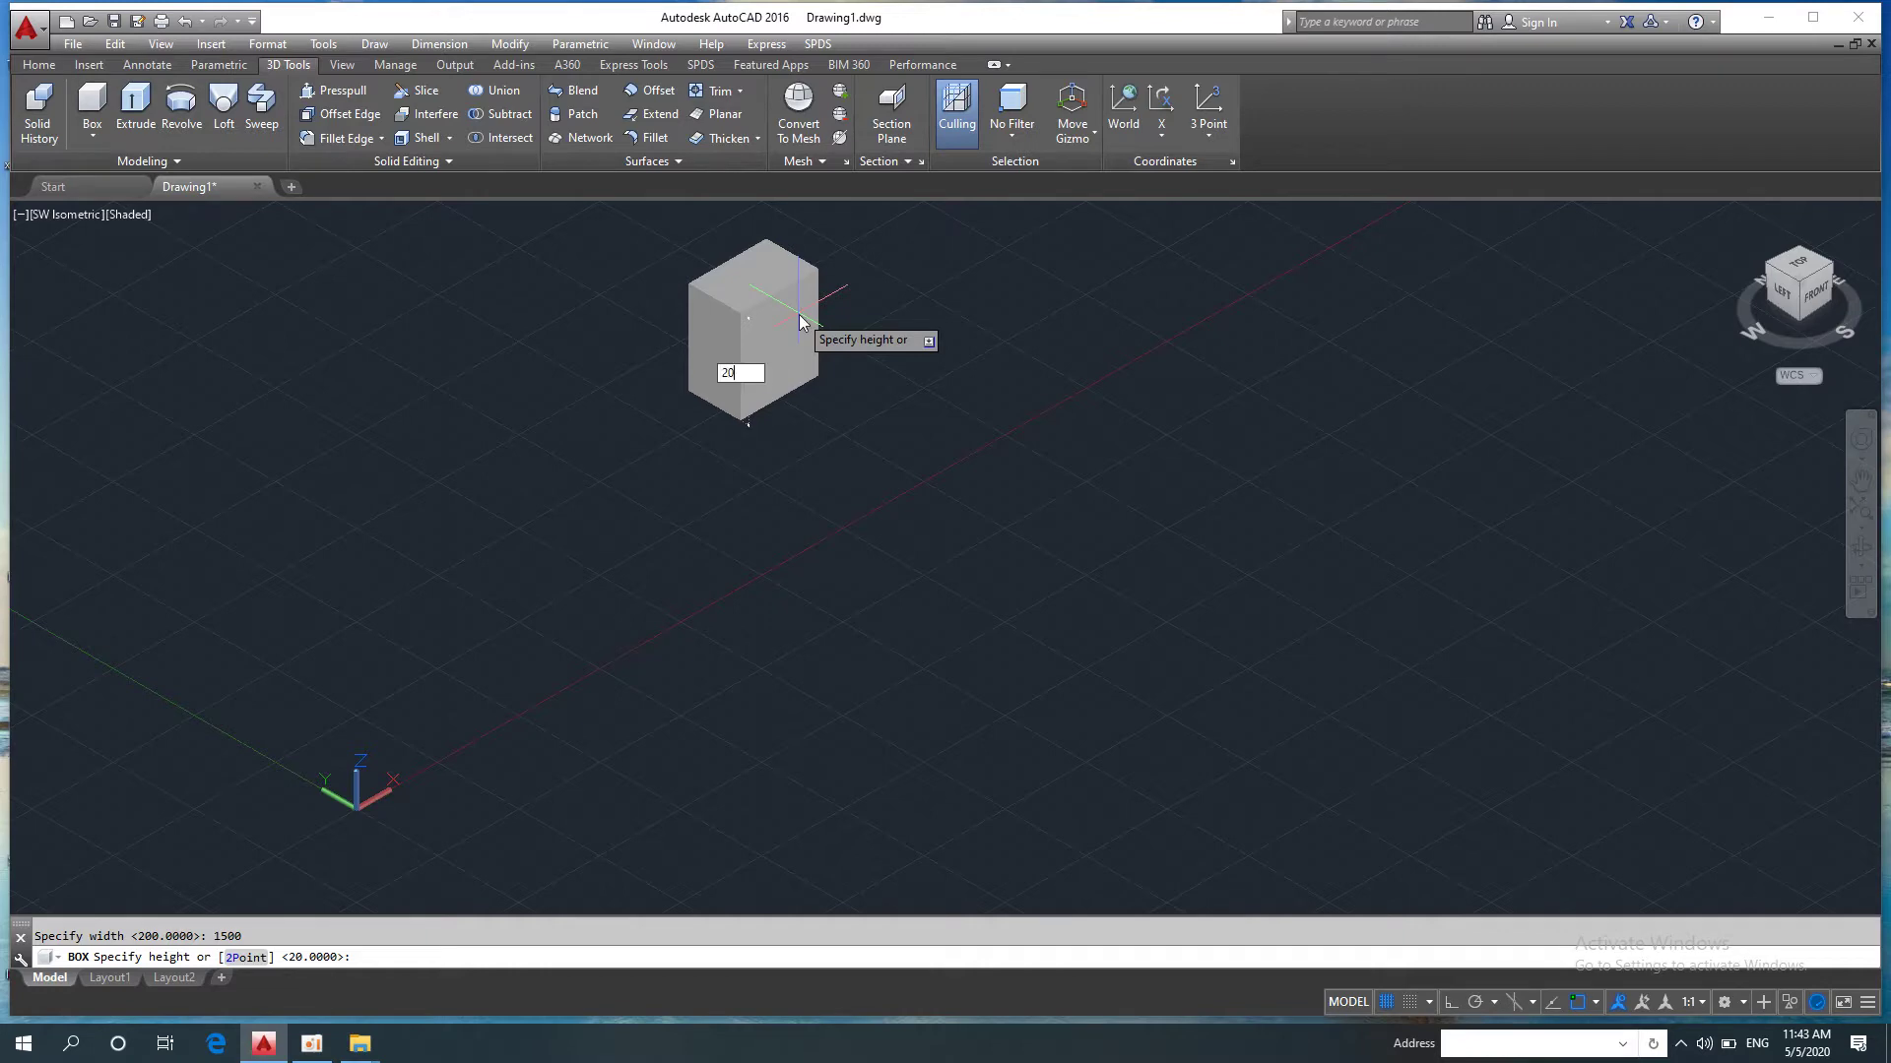
{"action": "key", "text": "Return"}
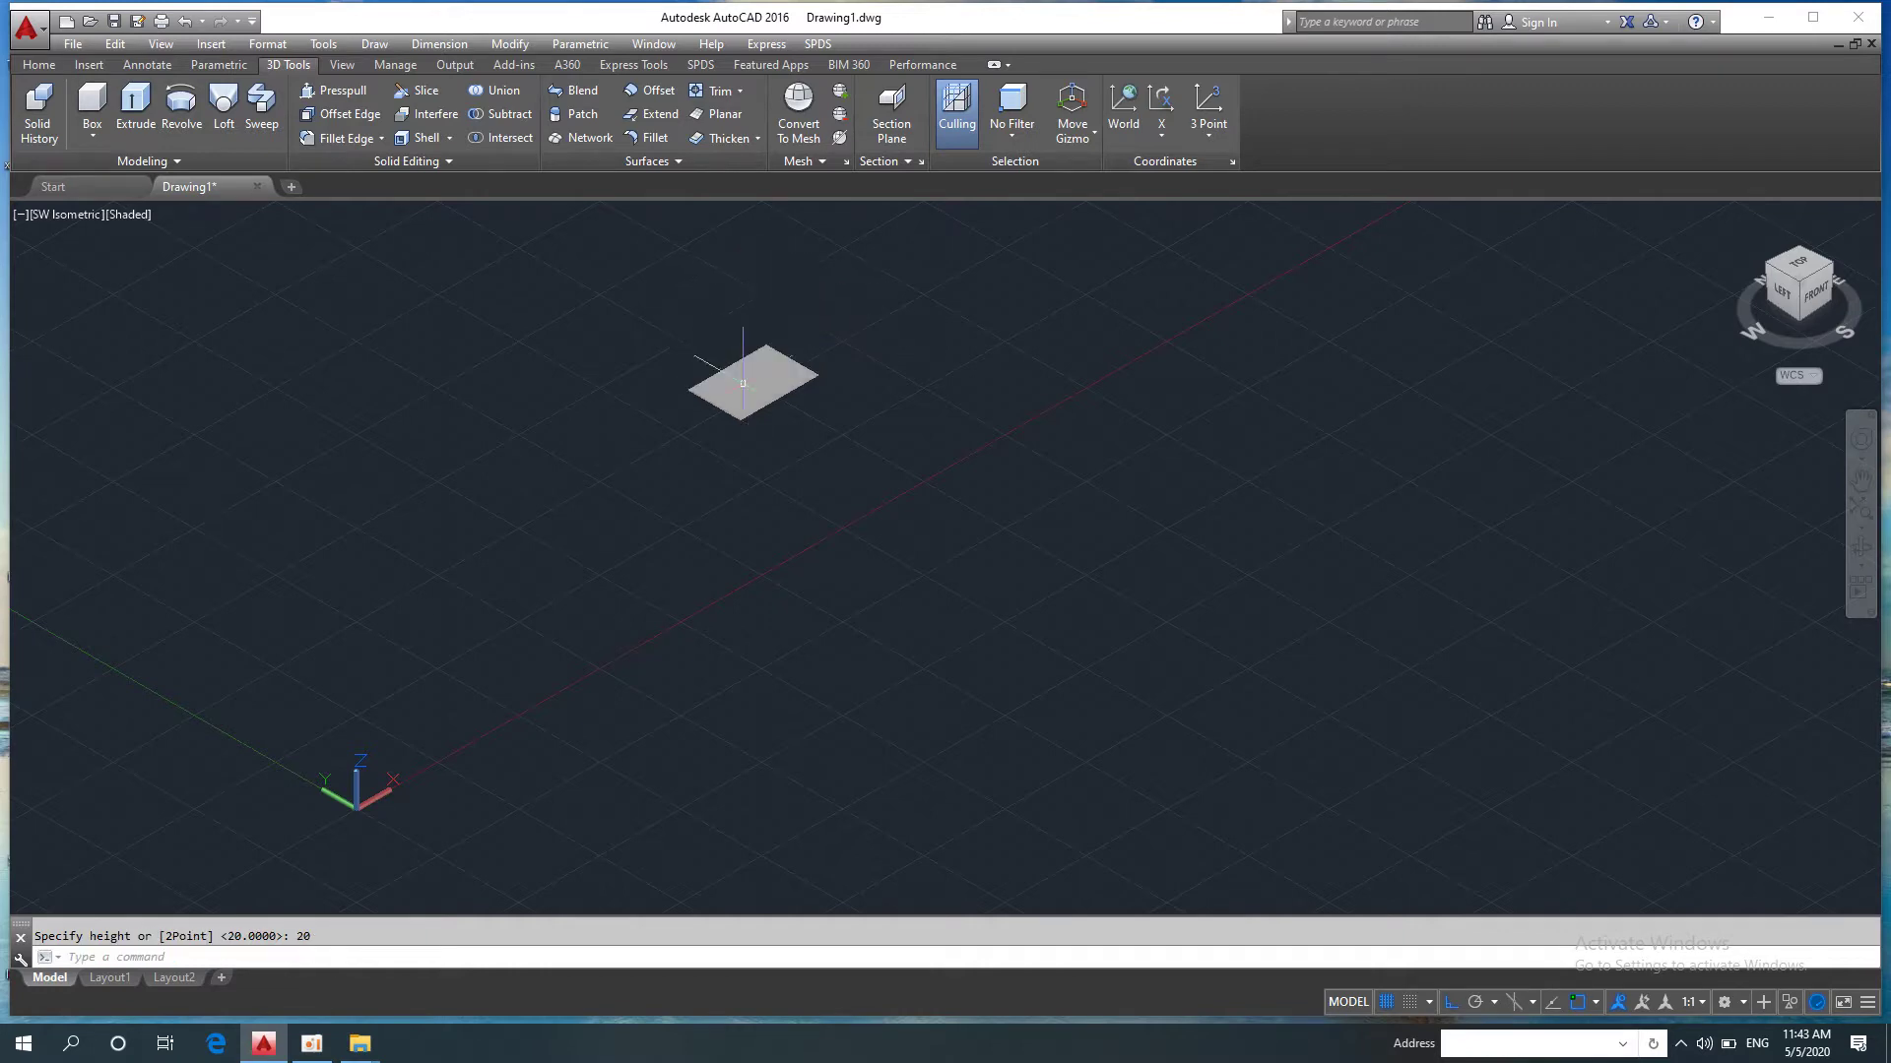
{"action": "scroll", "coordinate": [769, 364], "scroll_direction": "up", "scroll_amount": 5}
{"action": "scroll", "coordinate": [769, 363], "scroll_direction": "up", "scroll_amount": 5}
{"action": "scroll", "coordinate": [754, 463], "scroll_direction": "down", "scroll_amount": 6}
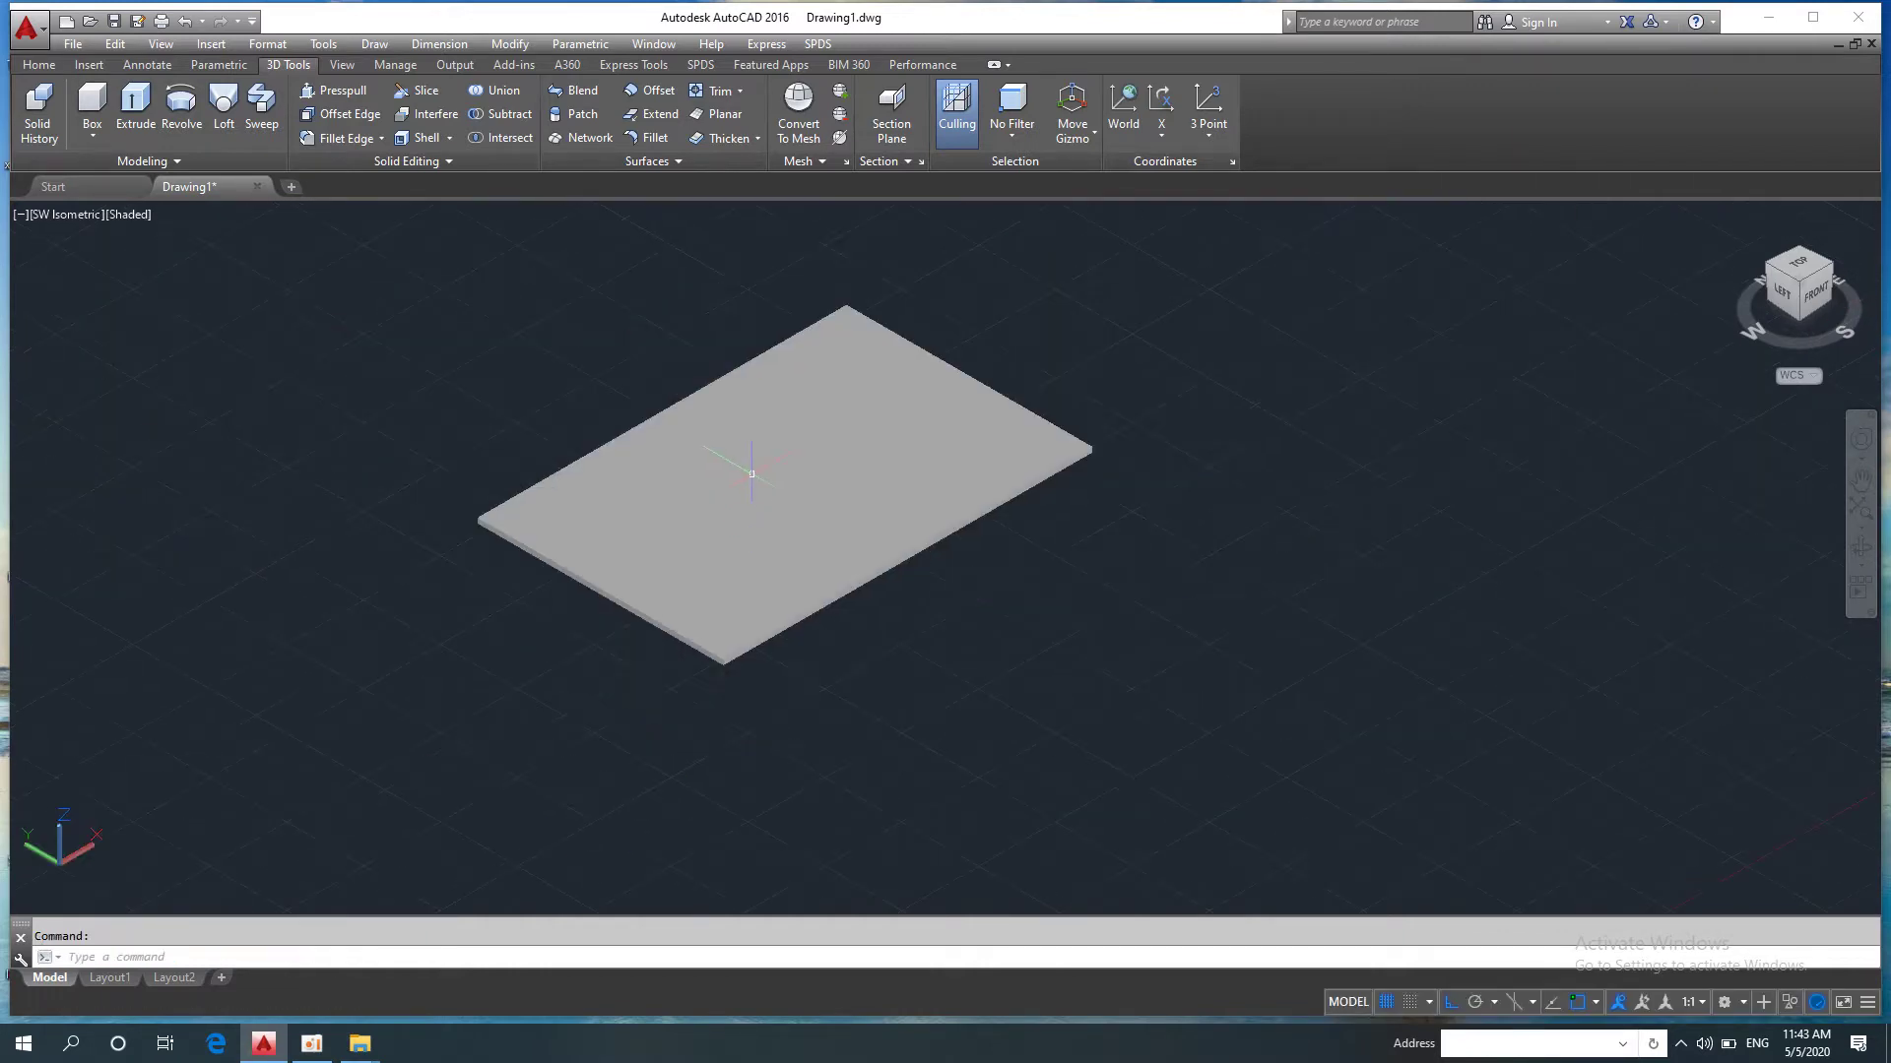
{"action": "scroll", "coordinate": [754, 467], "scroll_direction": "up", "scroll_amount": 1}
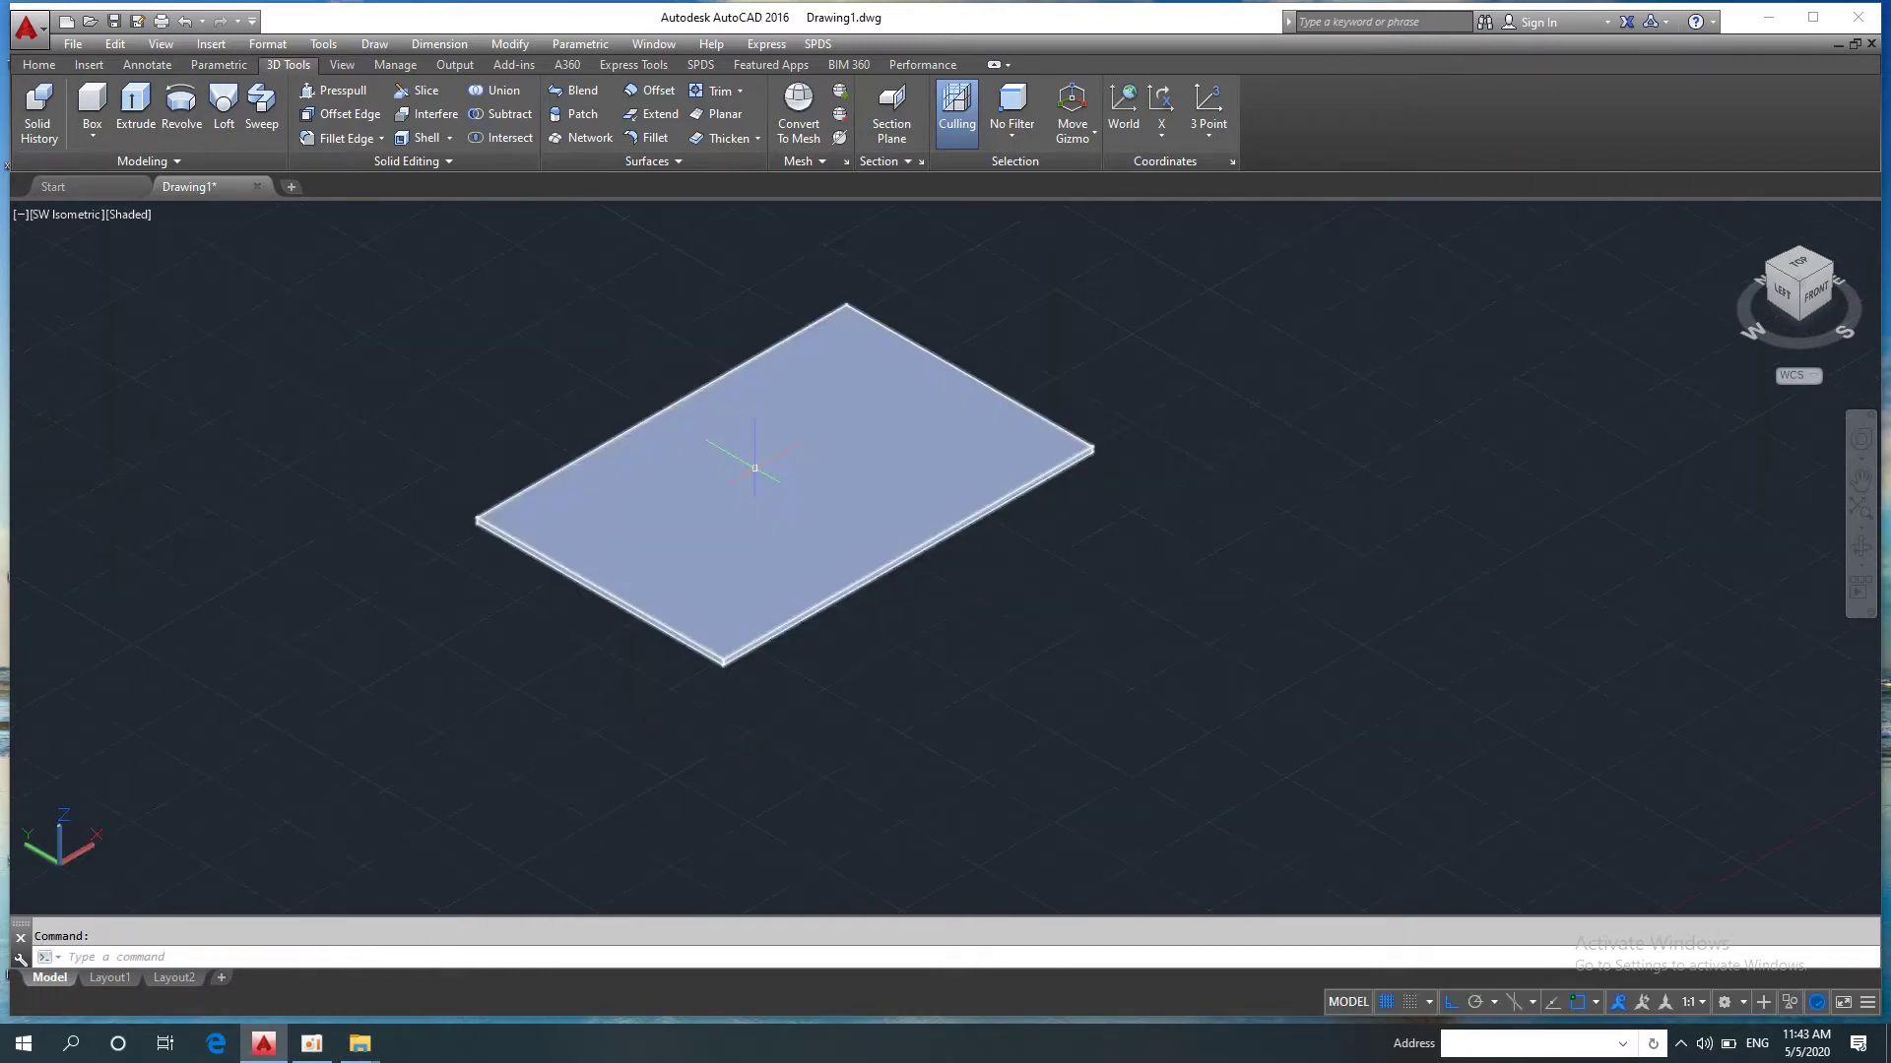
Step: Draw a 40 × 40 × 850 box post from the slab's left corner
{"action": "left_click", "coordinate": [94, 111]}
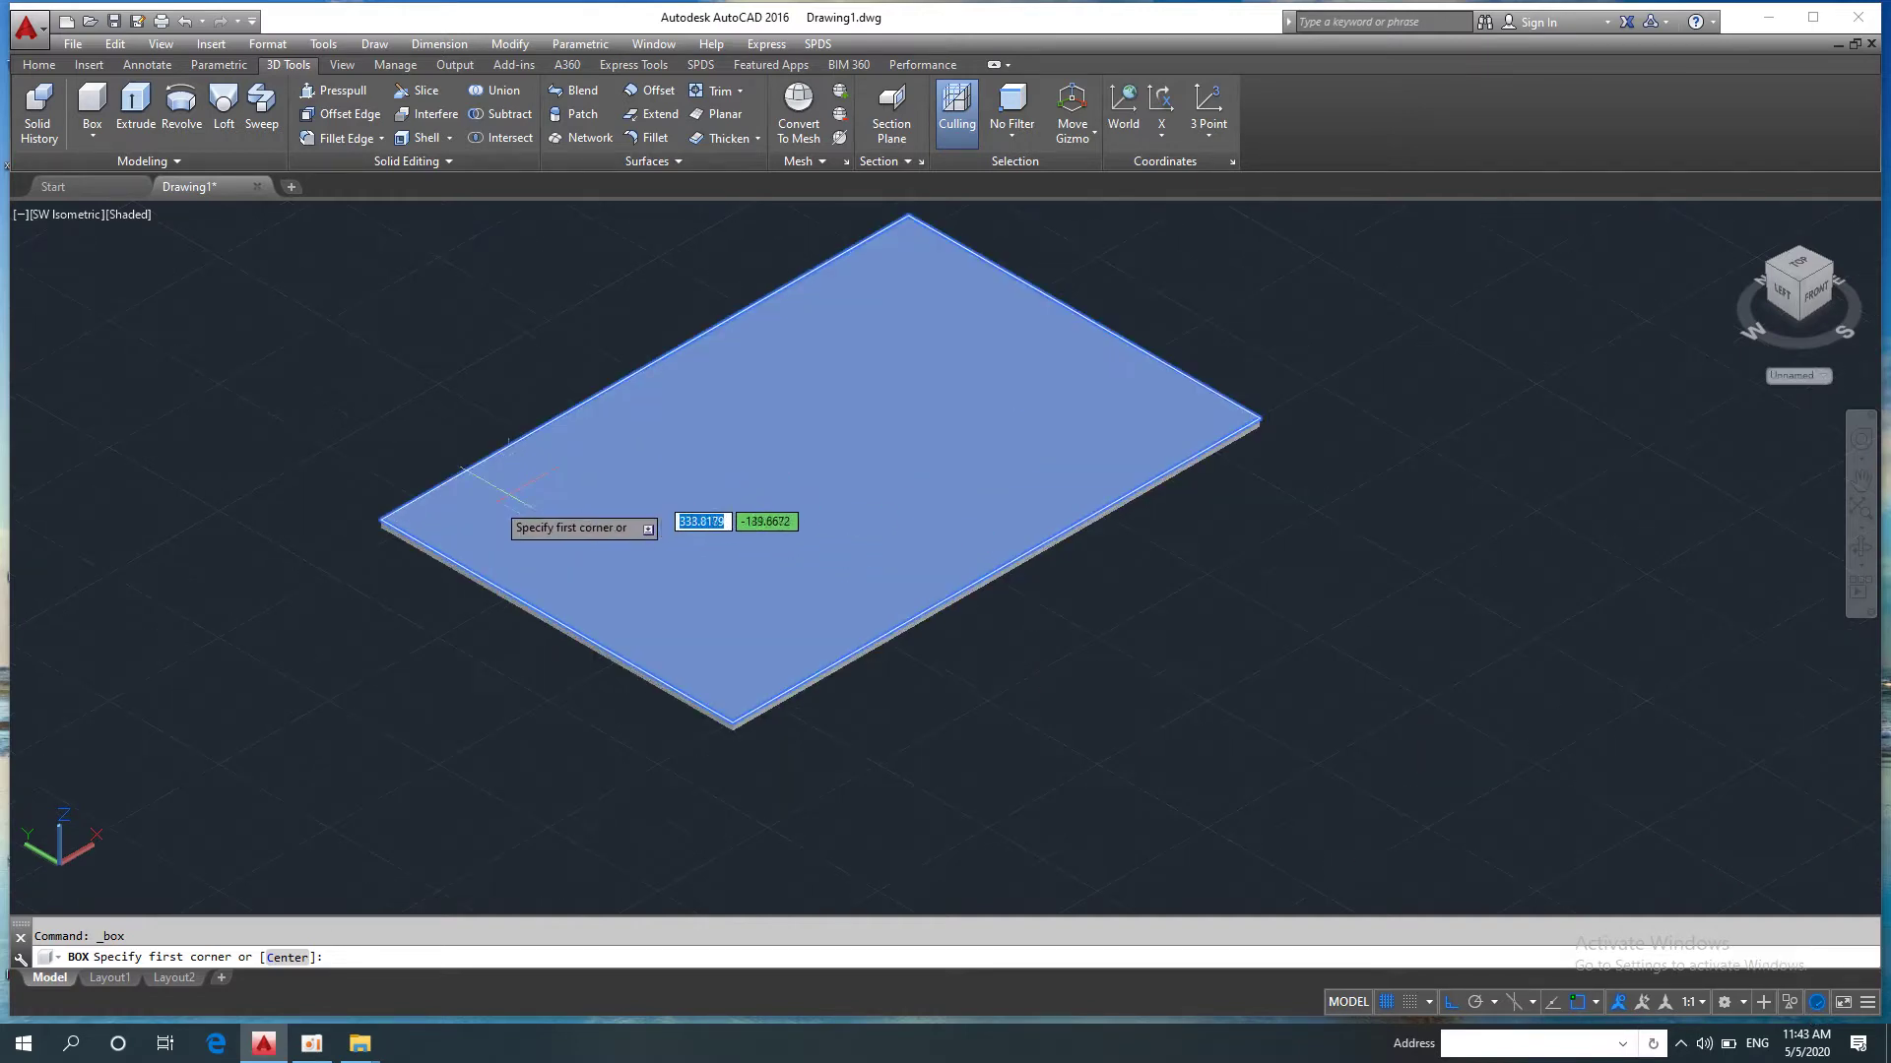
{"action": "left_click", "coordinate": [463, 526]}
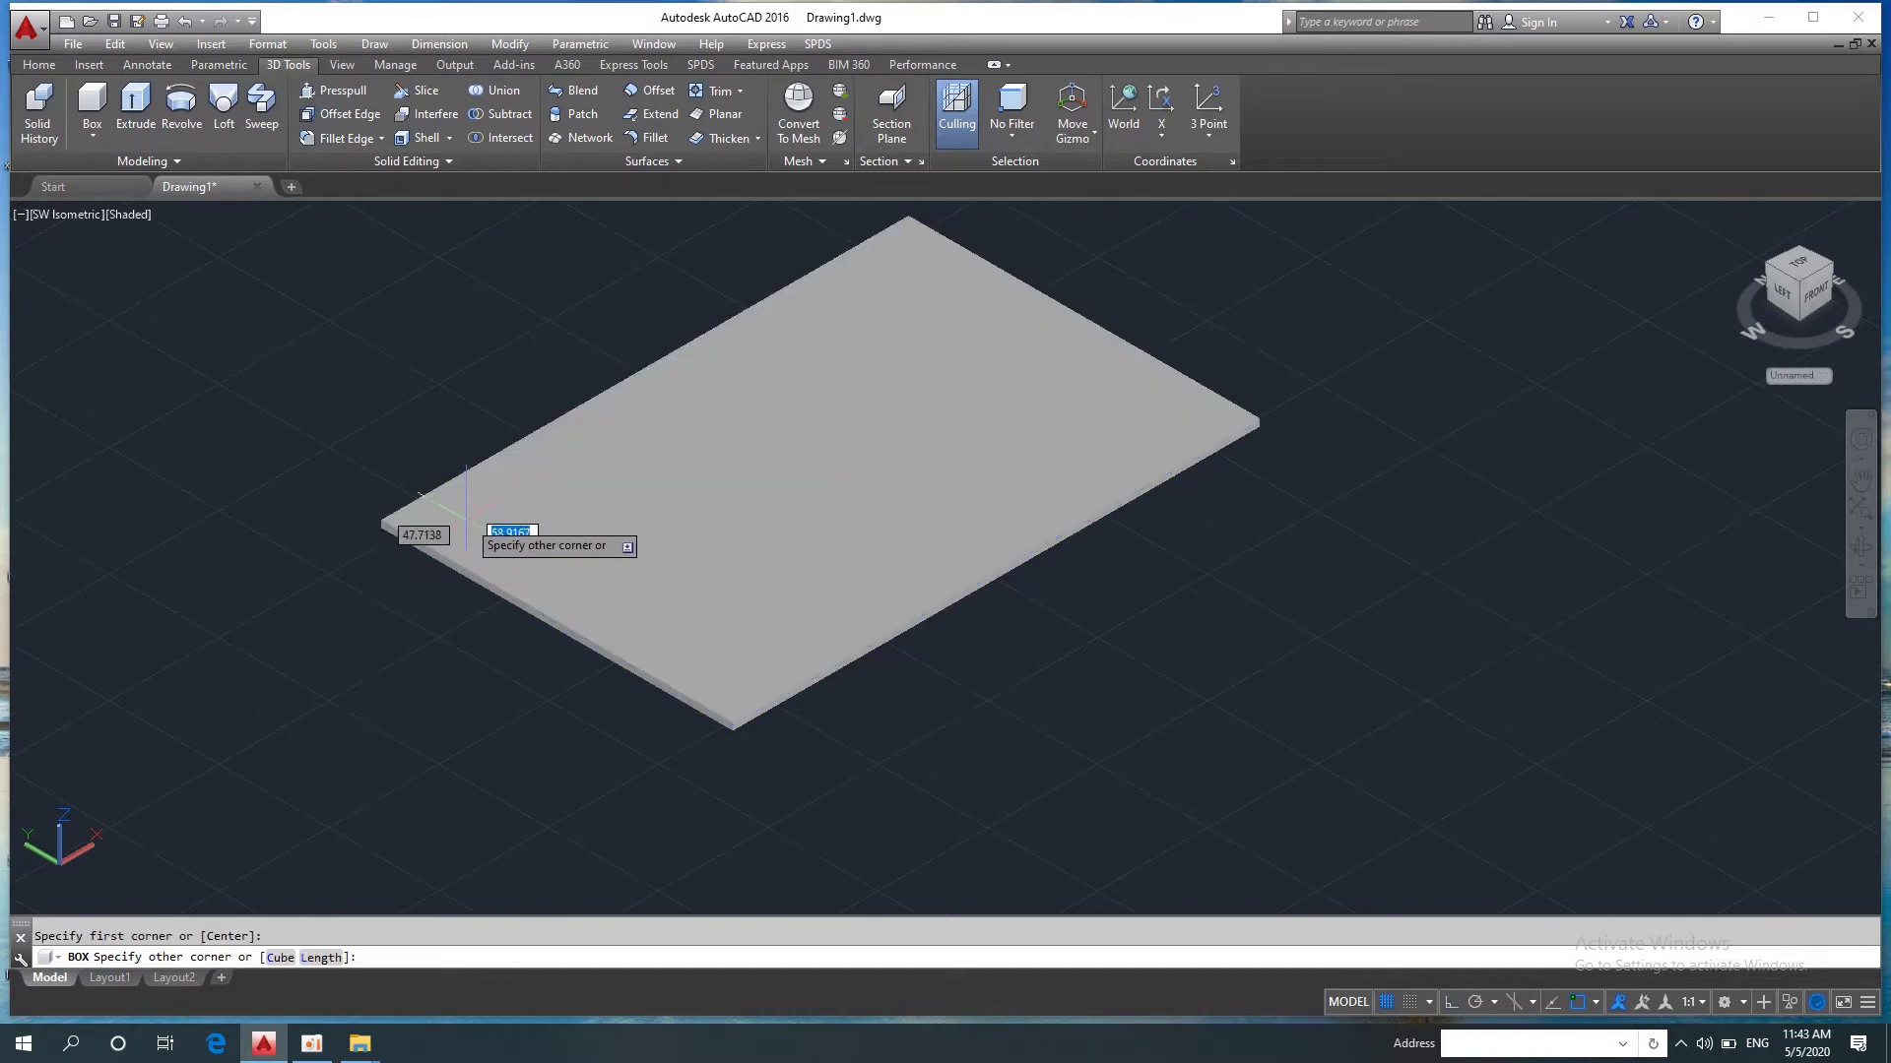
{"action": "type", "text": "l"}
{"action": "key", "text": "Return"}
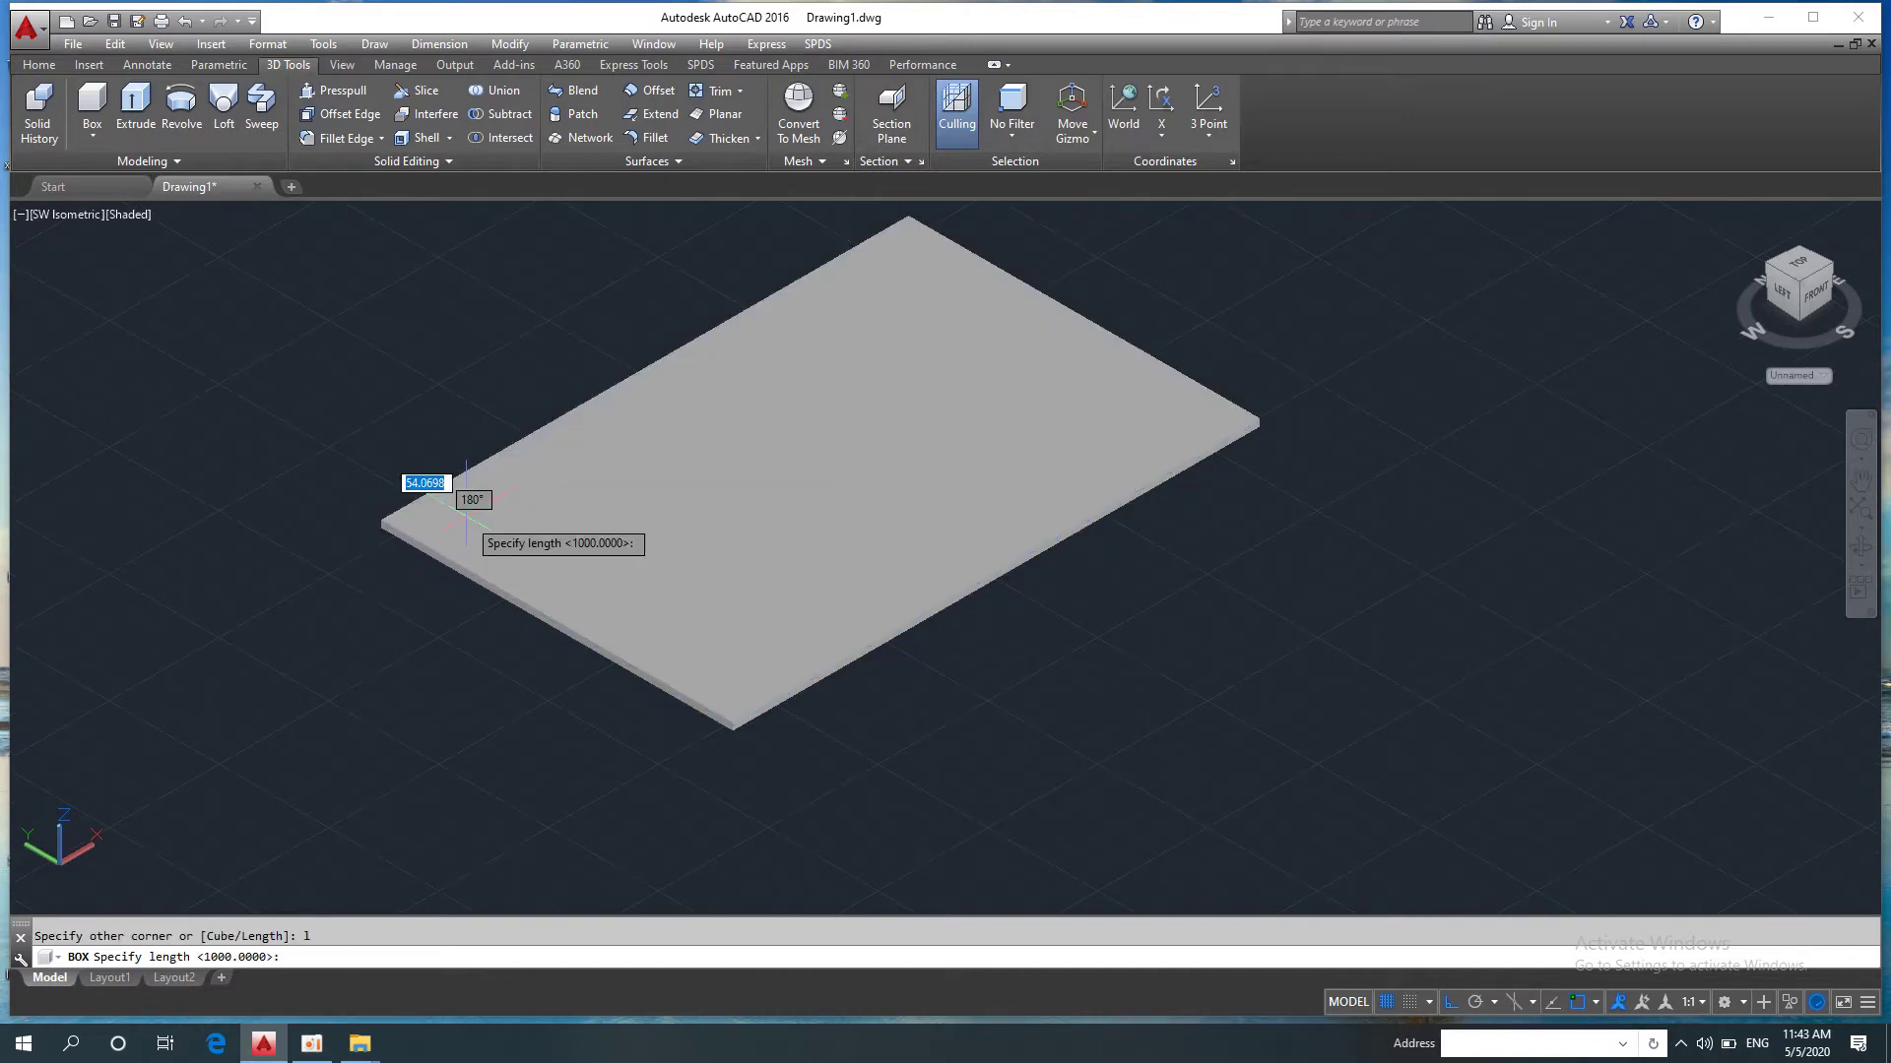
{"action": "type", "text": "40"}
{"action": "key", "text": "Return"}
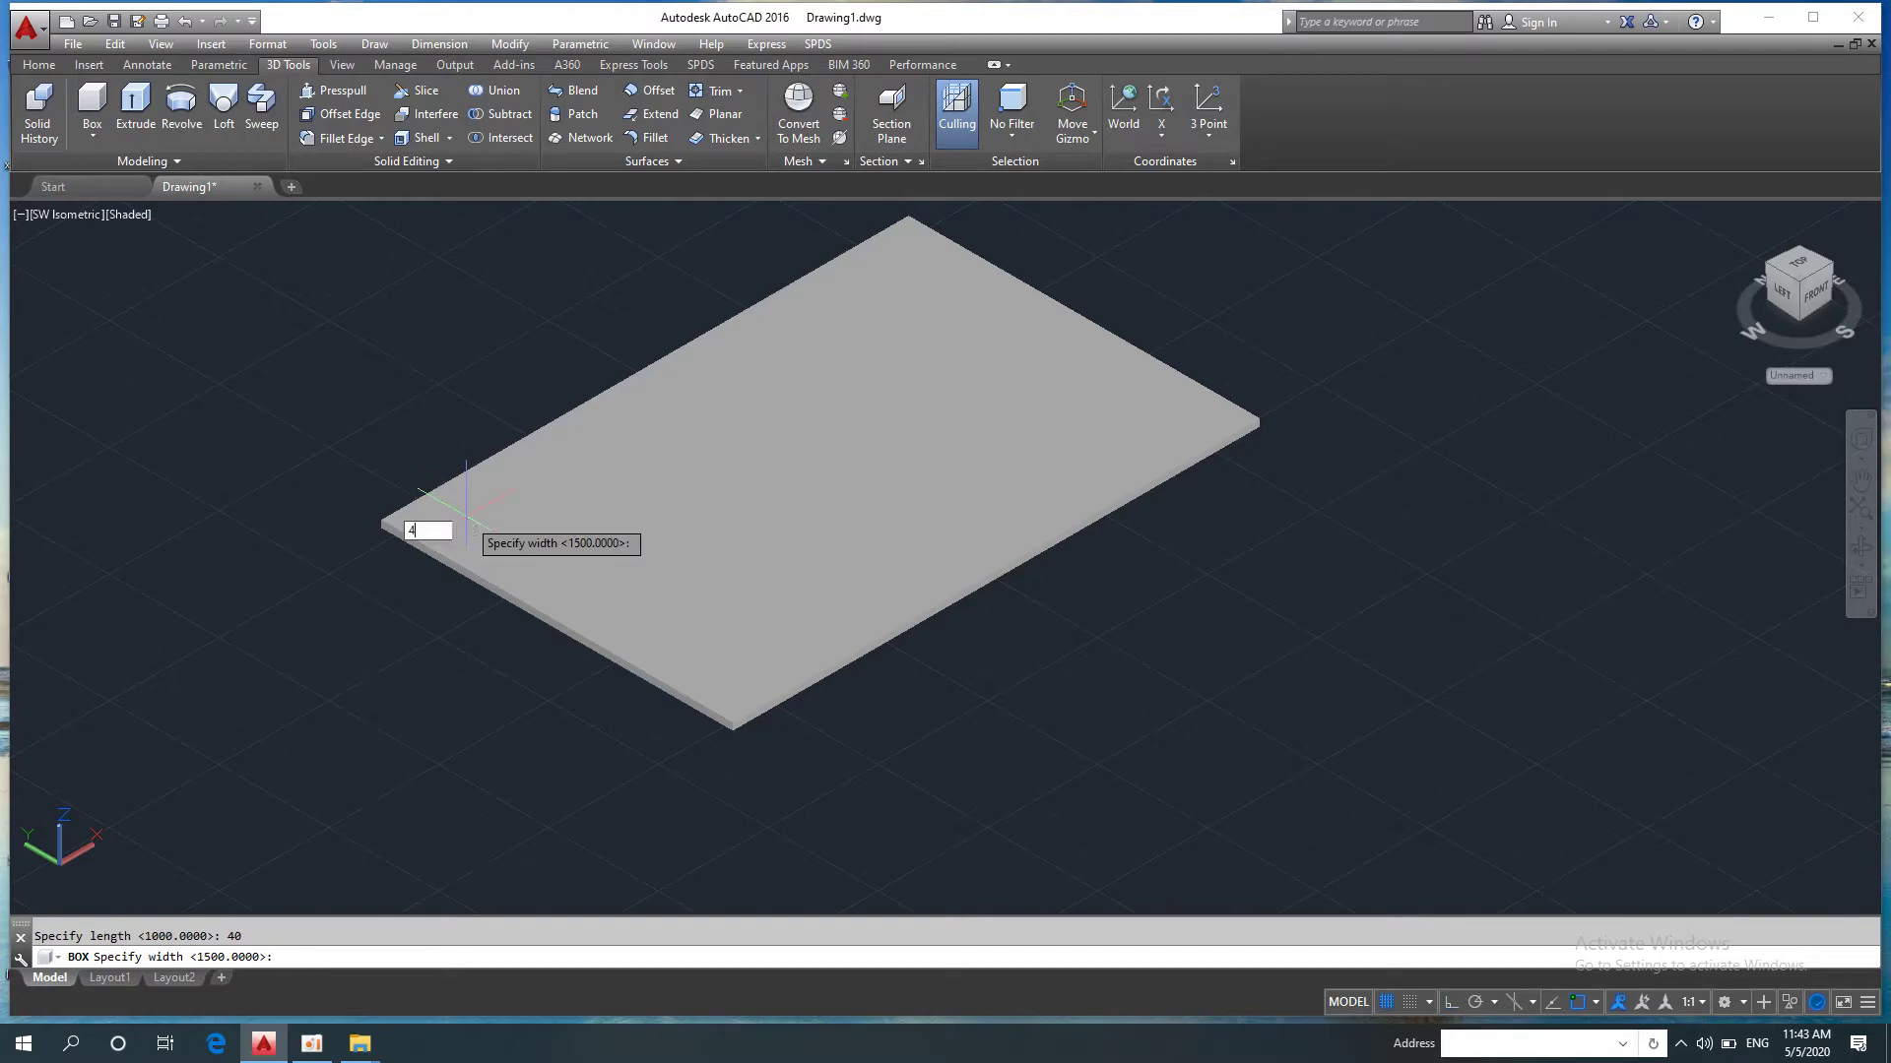
{"action": "type", "text": "40"}
{"action": "key", "text": "Return"}
{"action": "type", "text": "850"}
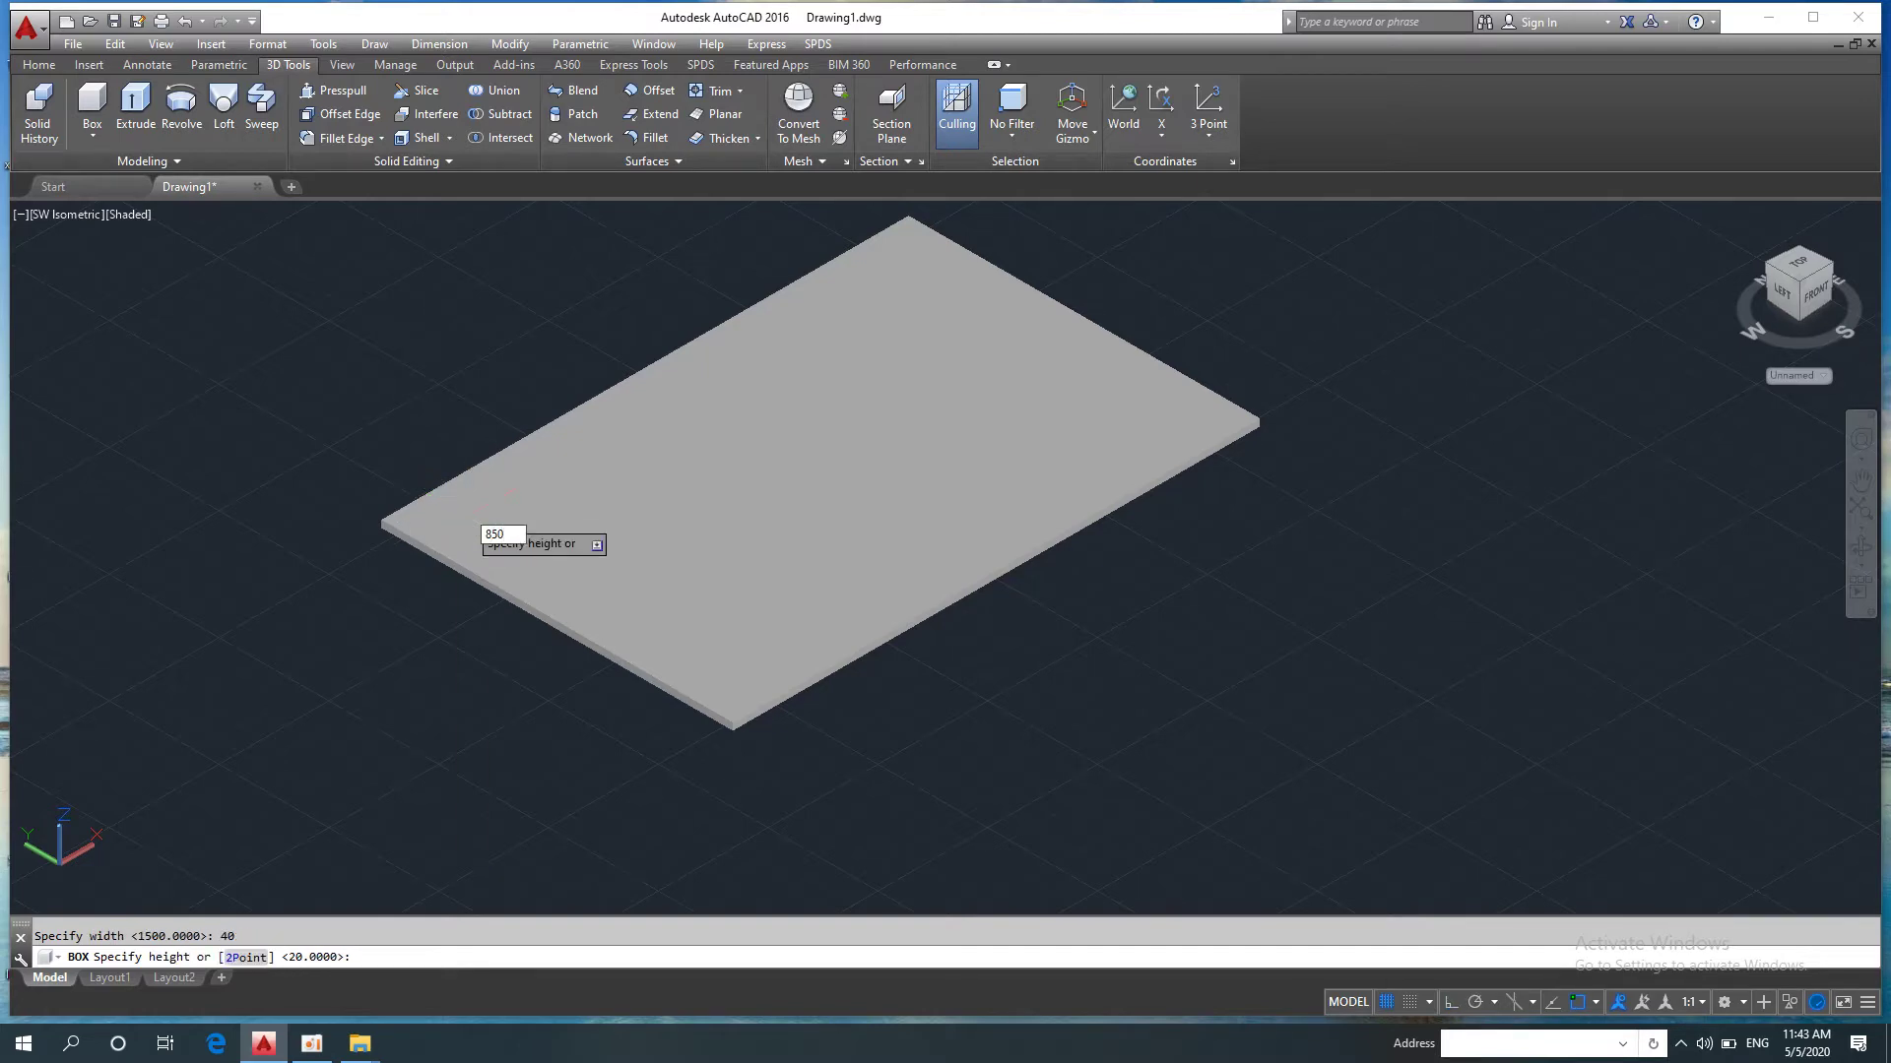
{"action": "key", "text": "Return"}
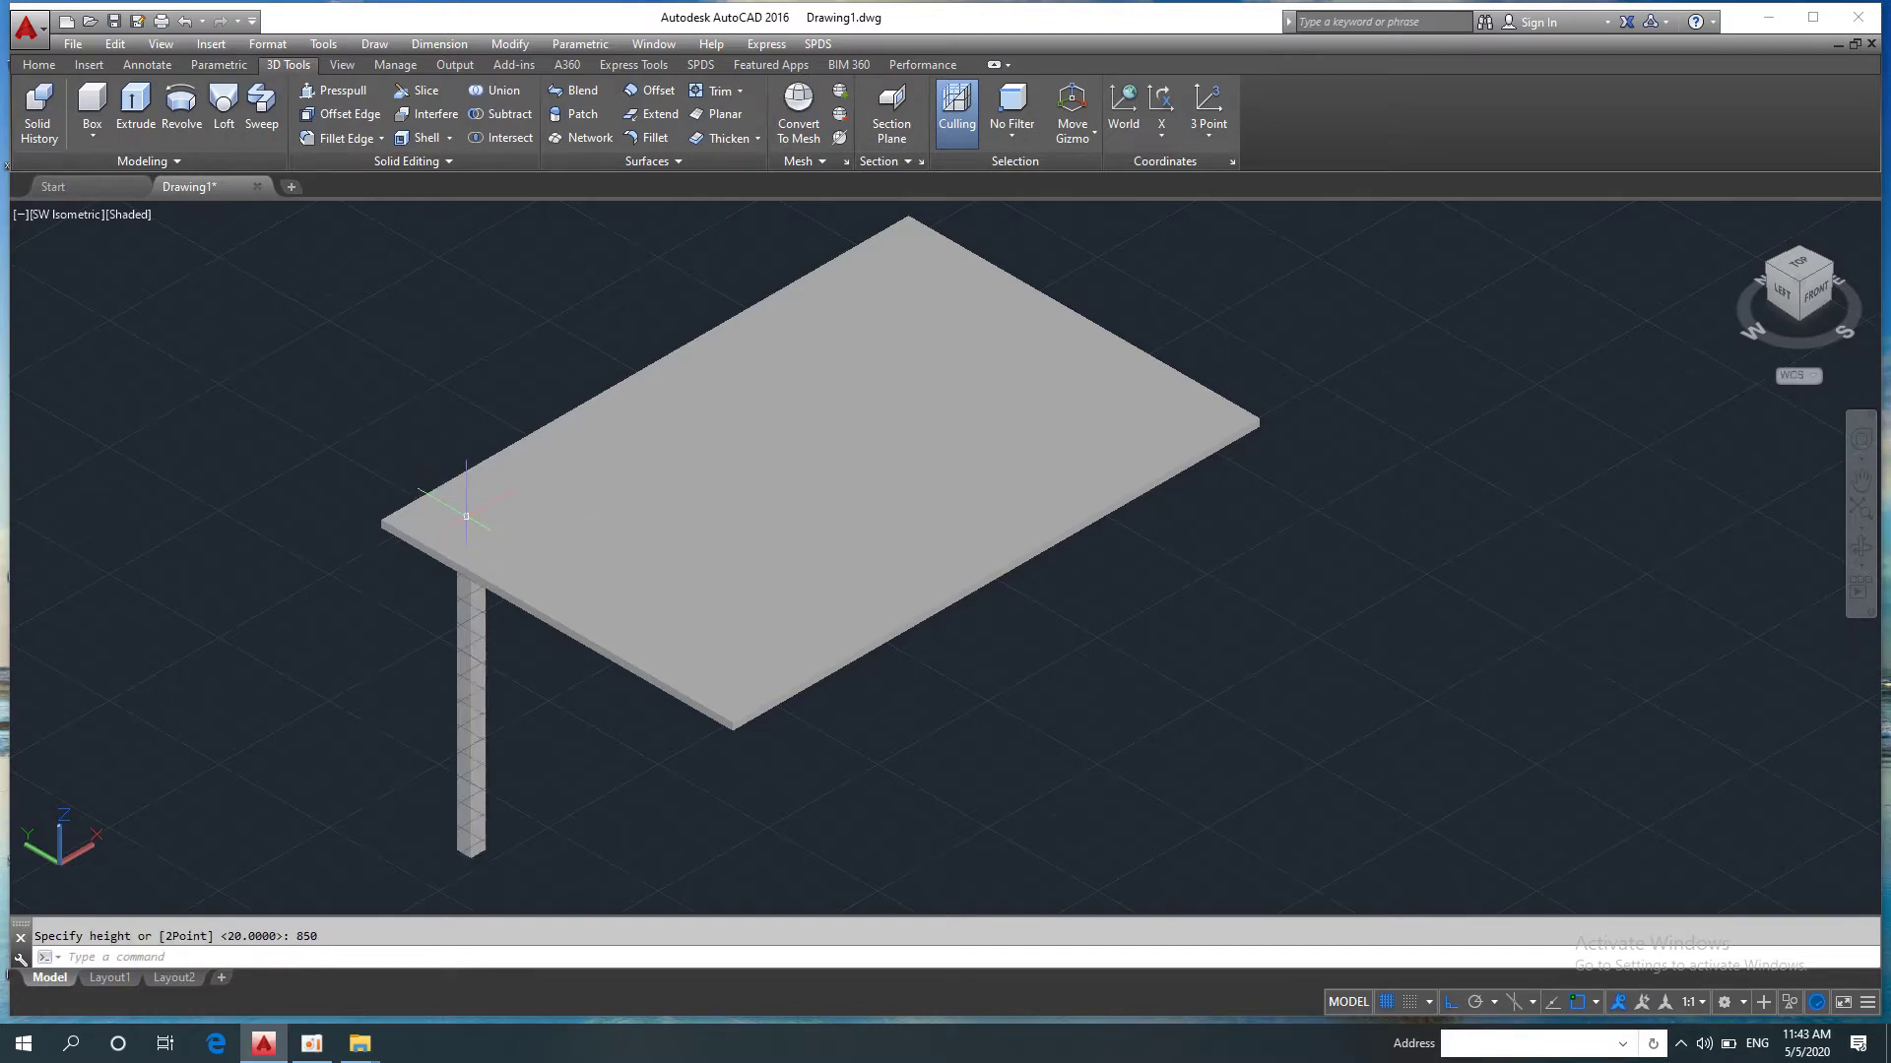
{"action": "scroll", "coordinate": [552, 512], "scroll_direction": "down", "scroll_amount": 4}
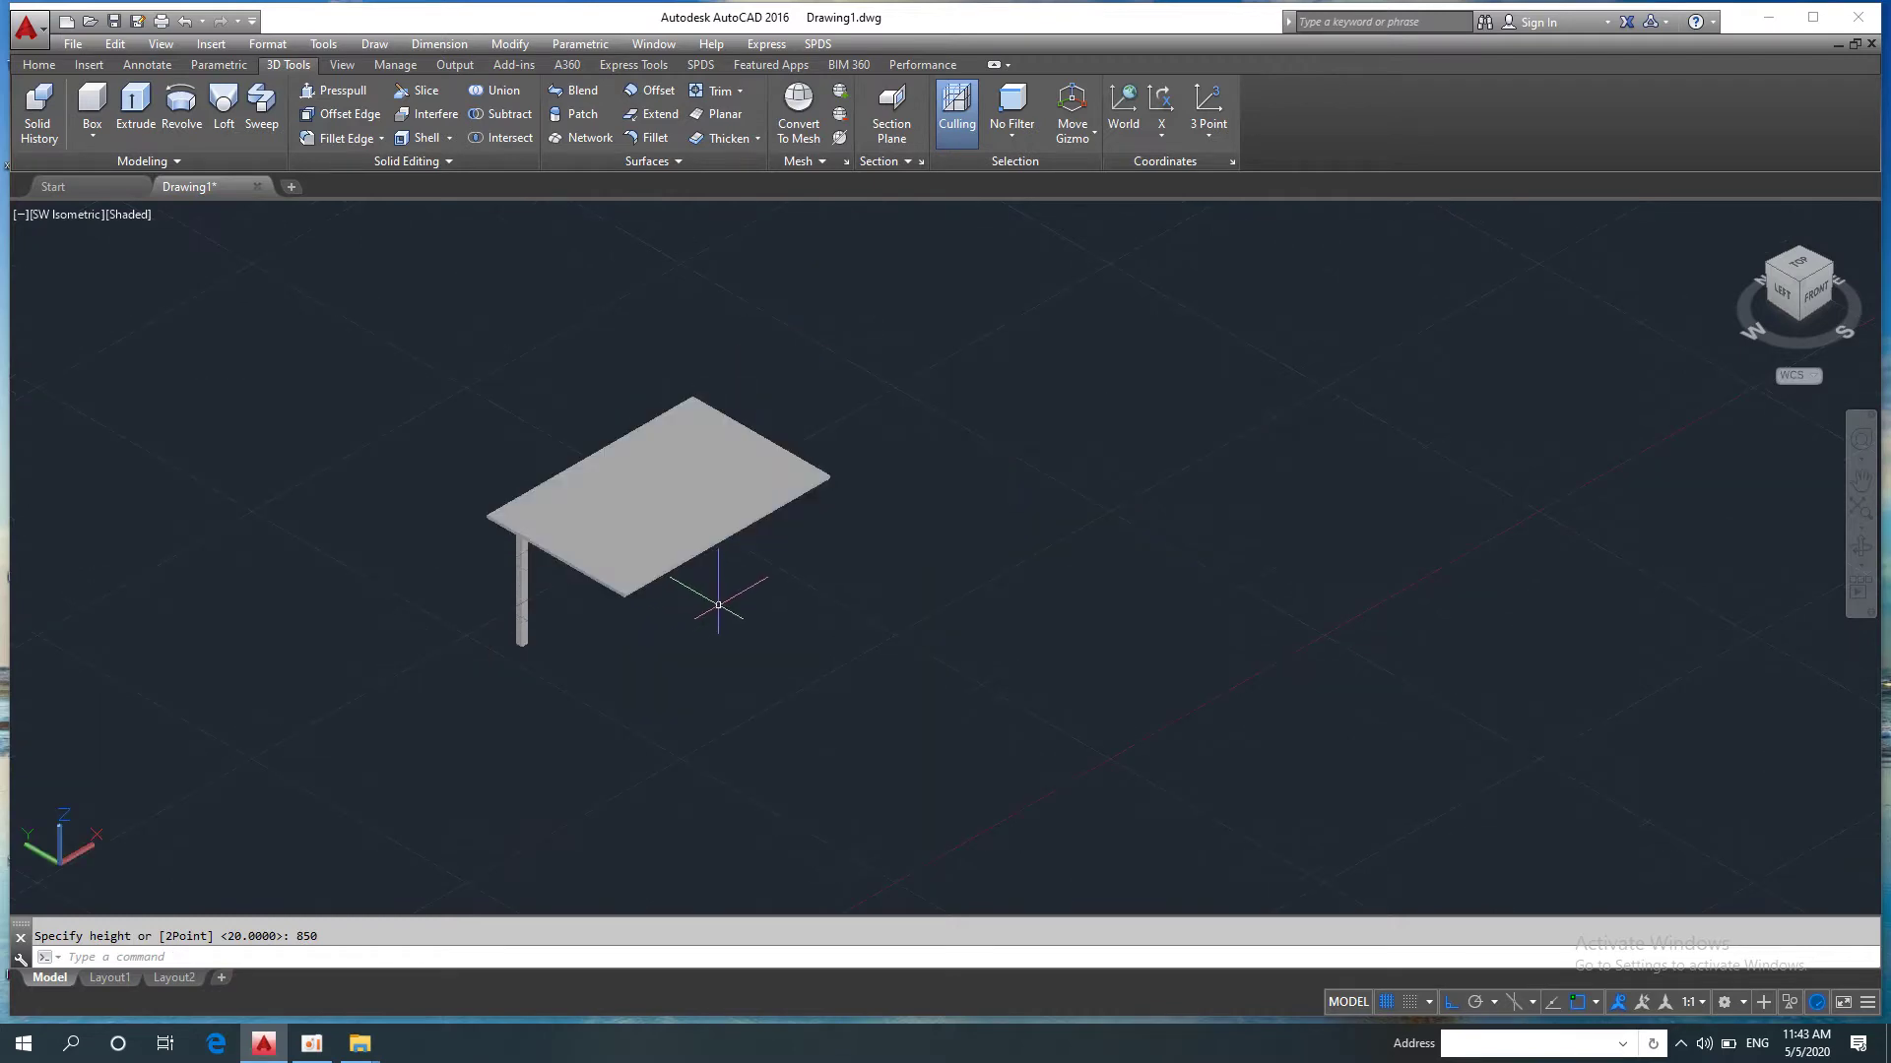
Step: Show the slab from the Top view in 2D Wireframe, centred on screen
{"action": "mouse_move", "coordinate": [718, 608]}
{"action": "middle_mouse_down", "text": "shift"}
{"action": "mouse_move", "coordinate": [777, 603]}
{"action": "mouse_move", "coordinate": [599, 531]}
{"action": "mouse_move", "coordinate": [612, 548]}
{"action": "mouse_move", "coordinate": [507, 521]}
{"action": "middle_mouse_up", "text": "shift"}
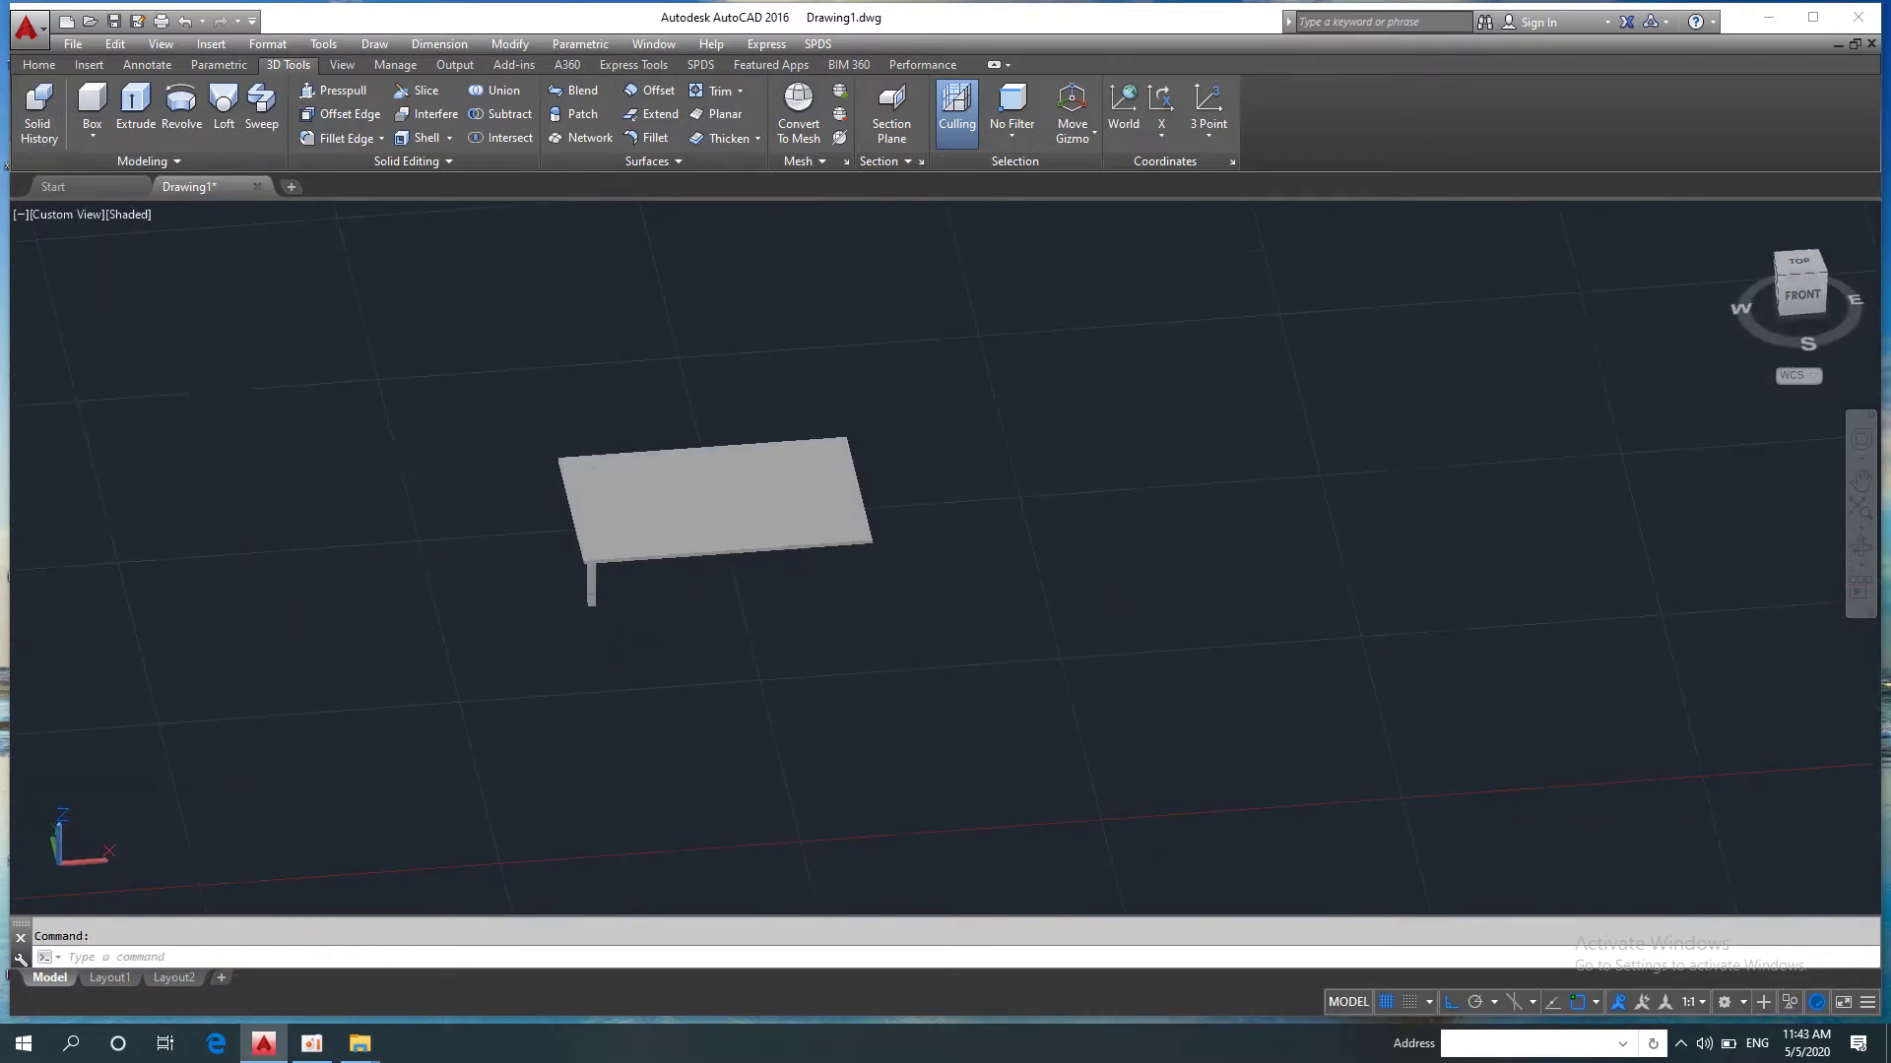
{"action": "left_click", "coordinate": [69, 213]}
{"action": "left_click", "coordinate": [109, 266]}
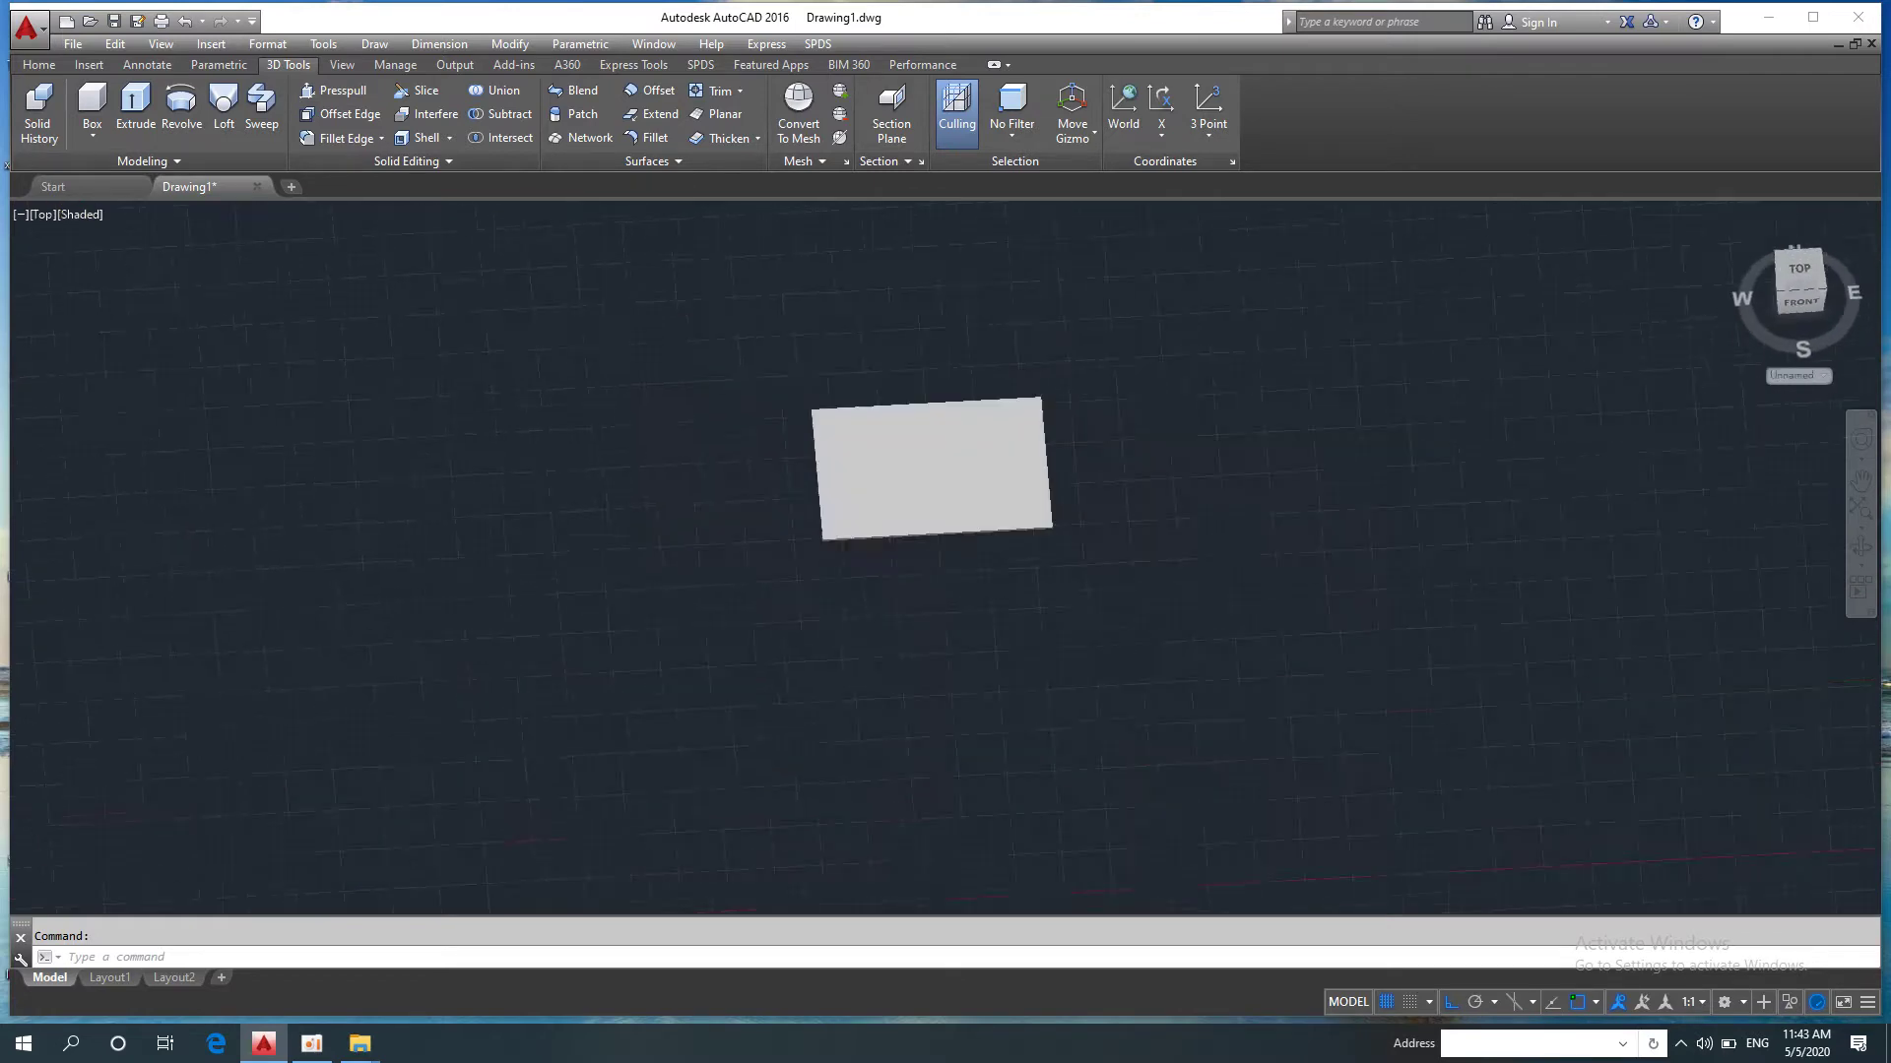
{"action": "middle_click_drag", "start_coordinate": [1235, 466], "coordinate": [696, 646]}
{"action": "scroll", "coordinate": [1083, 451], "scroll_direction": "up", "scroll_amount": 2}
{"action": "scroll", "coordinate": [1119, 439], "scroll_direction": "up", "scroll_amount": 3}
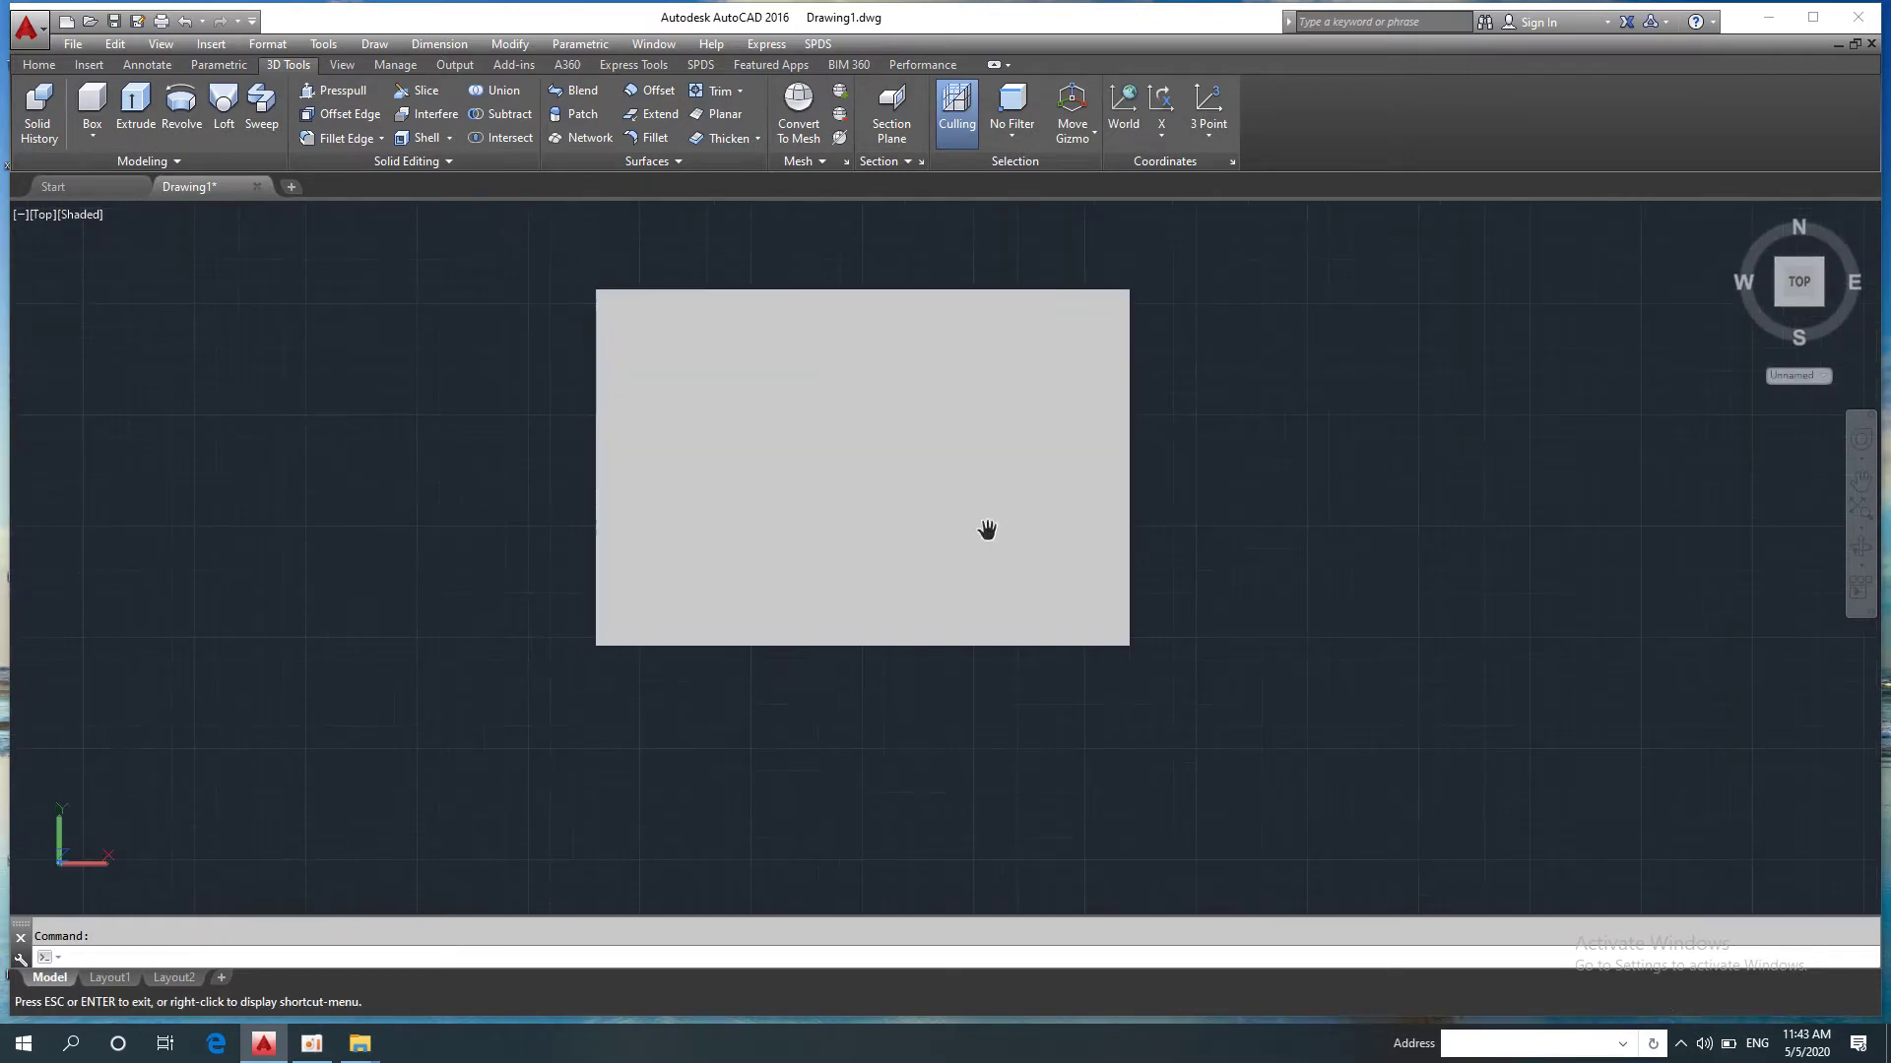
{"action": "middle_click_drag", "start_coordinate": [987, 537], "coordinate": [858, 628]}
{"action": "left_click", "coordinate": [80, 214]}
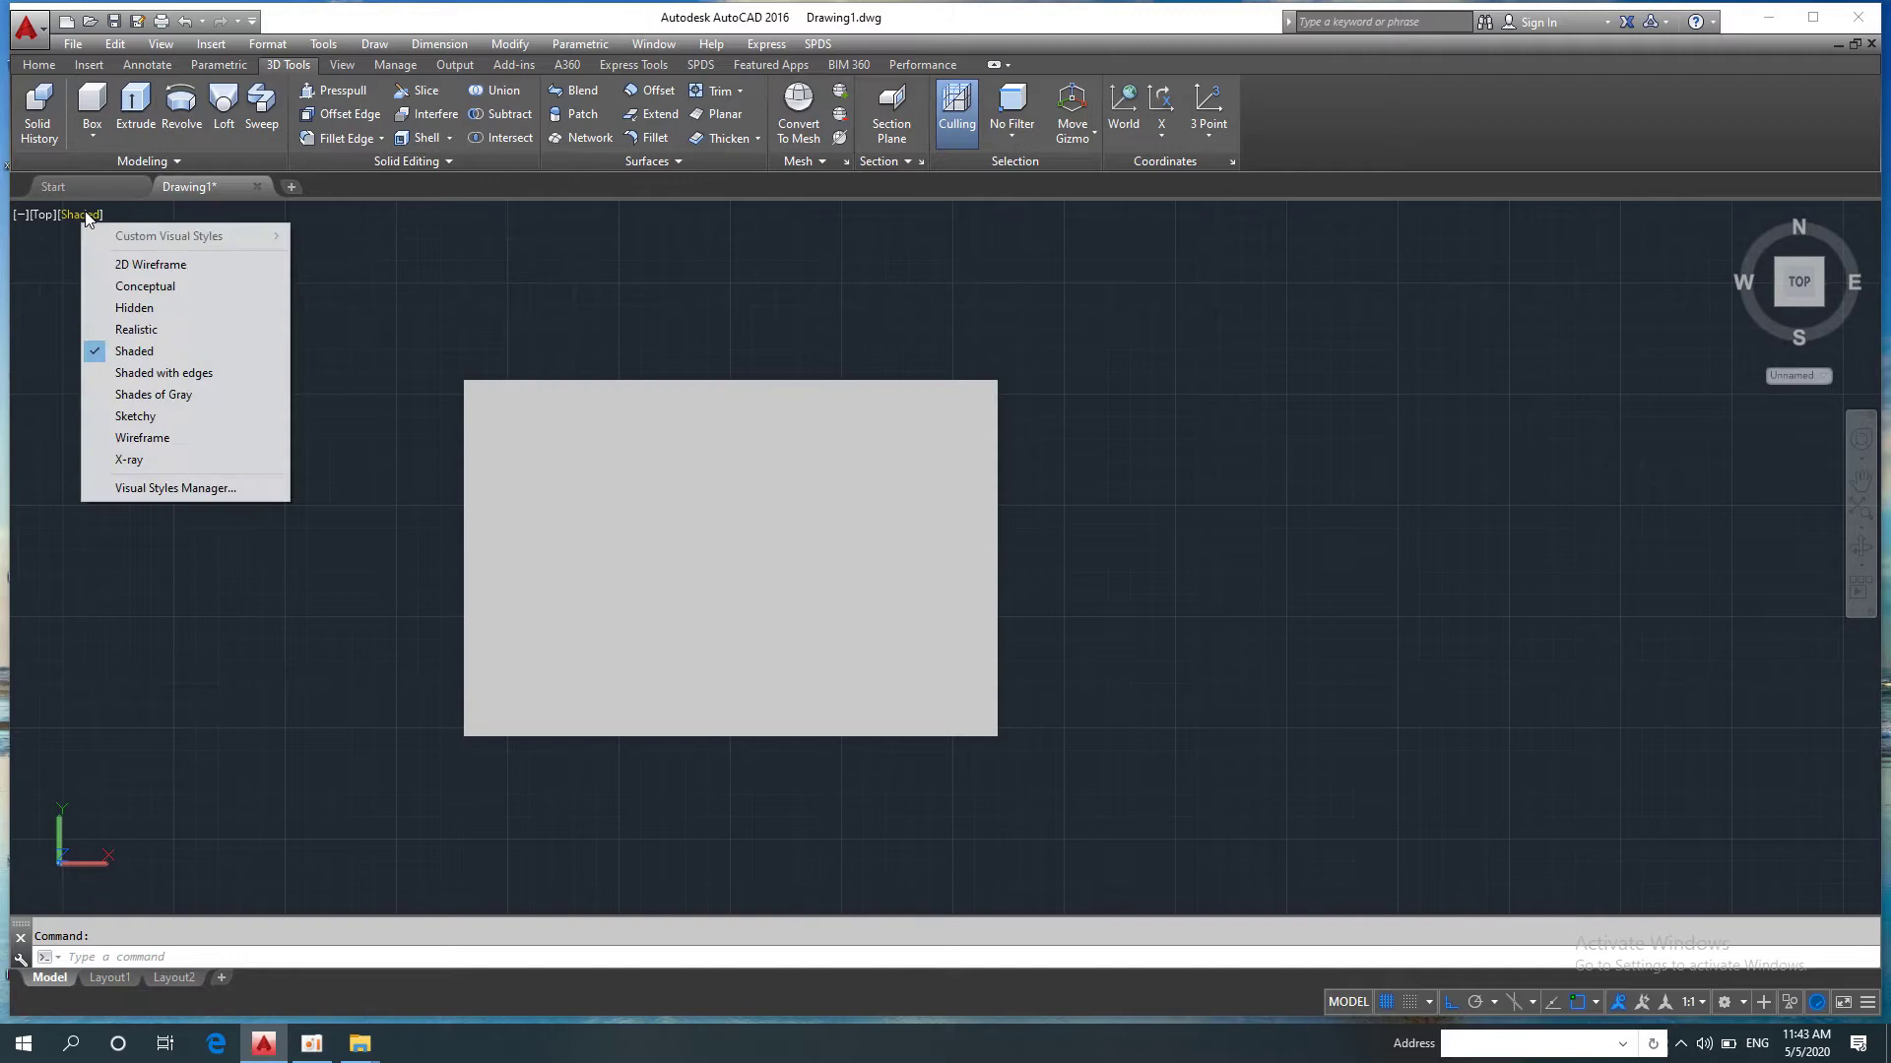
{"action": "left_click", "coordinate": [120, 262]}
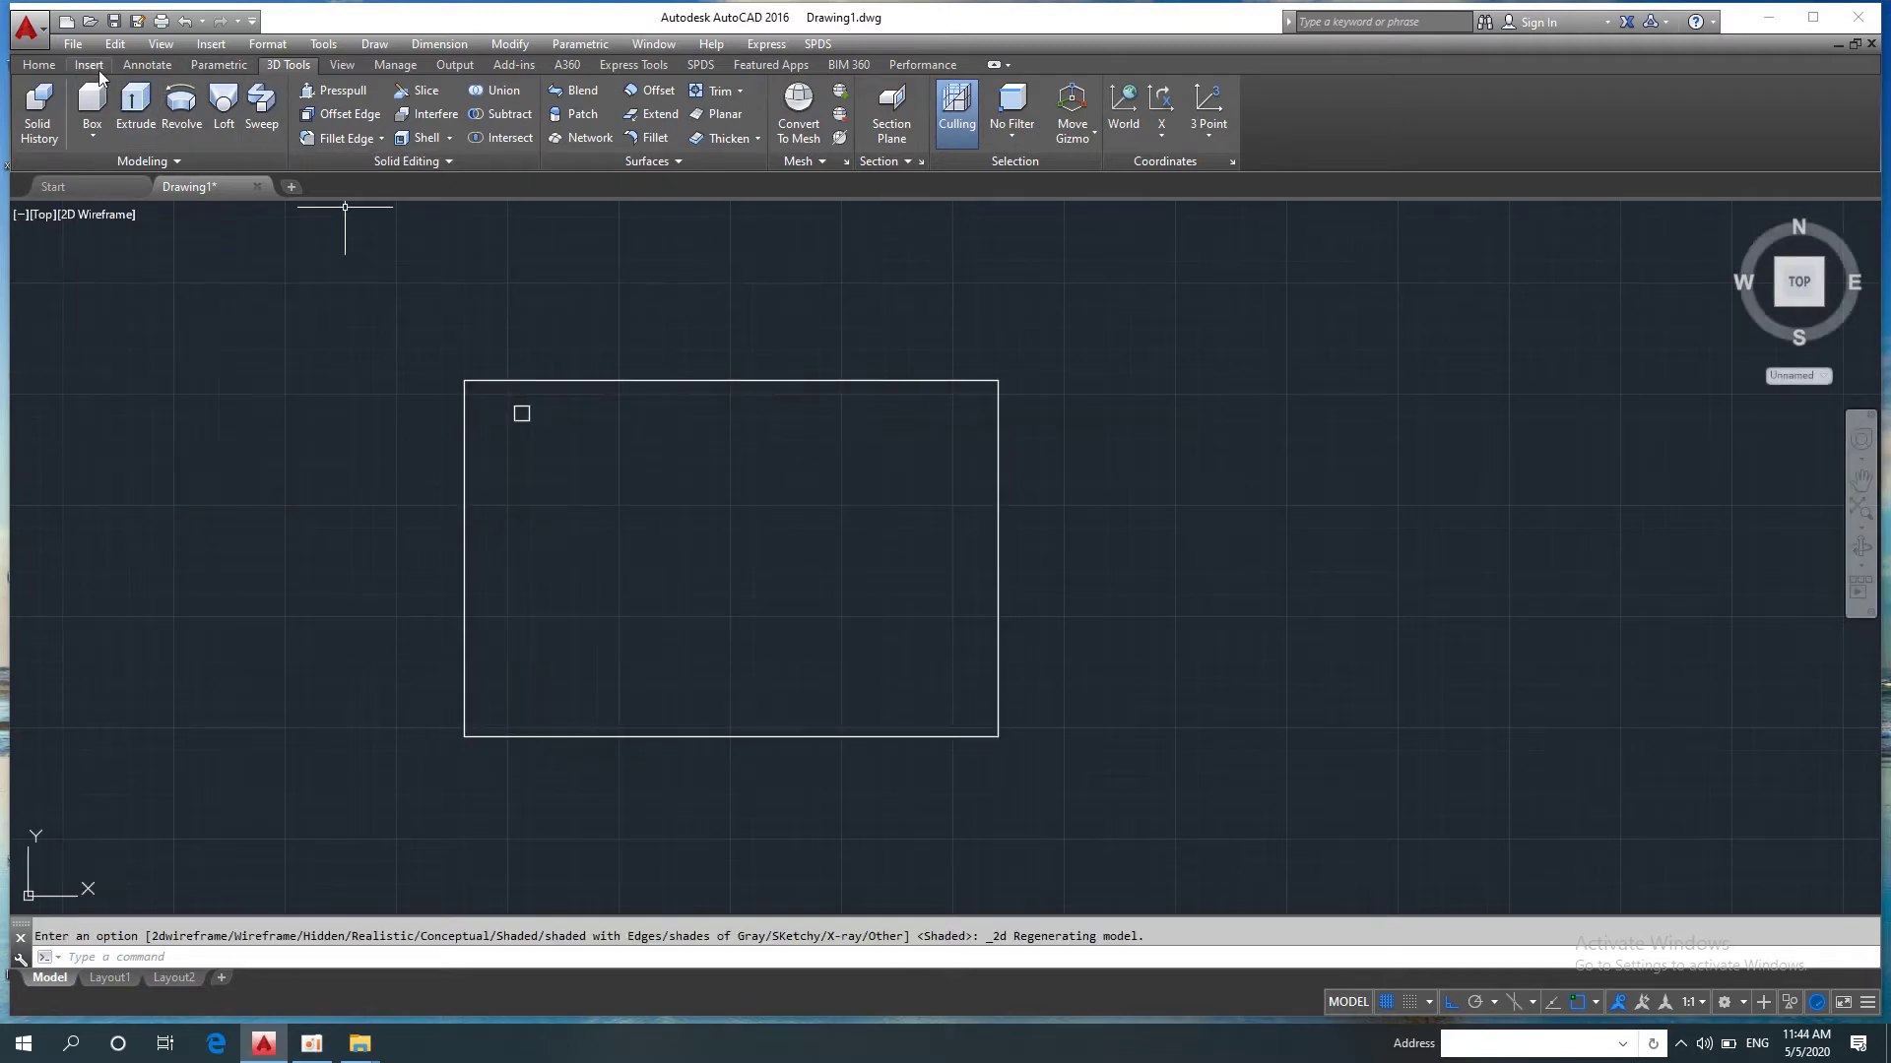
Step: Mirror the leg square across the slab's midline, keeping the original
{"action": "left_click", "coordinate": [57, 67]}
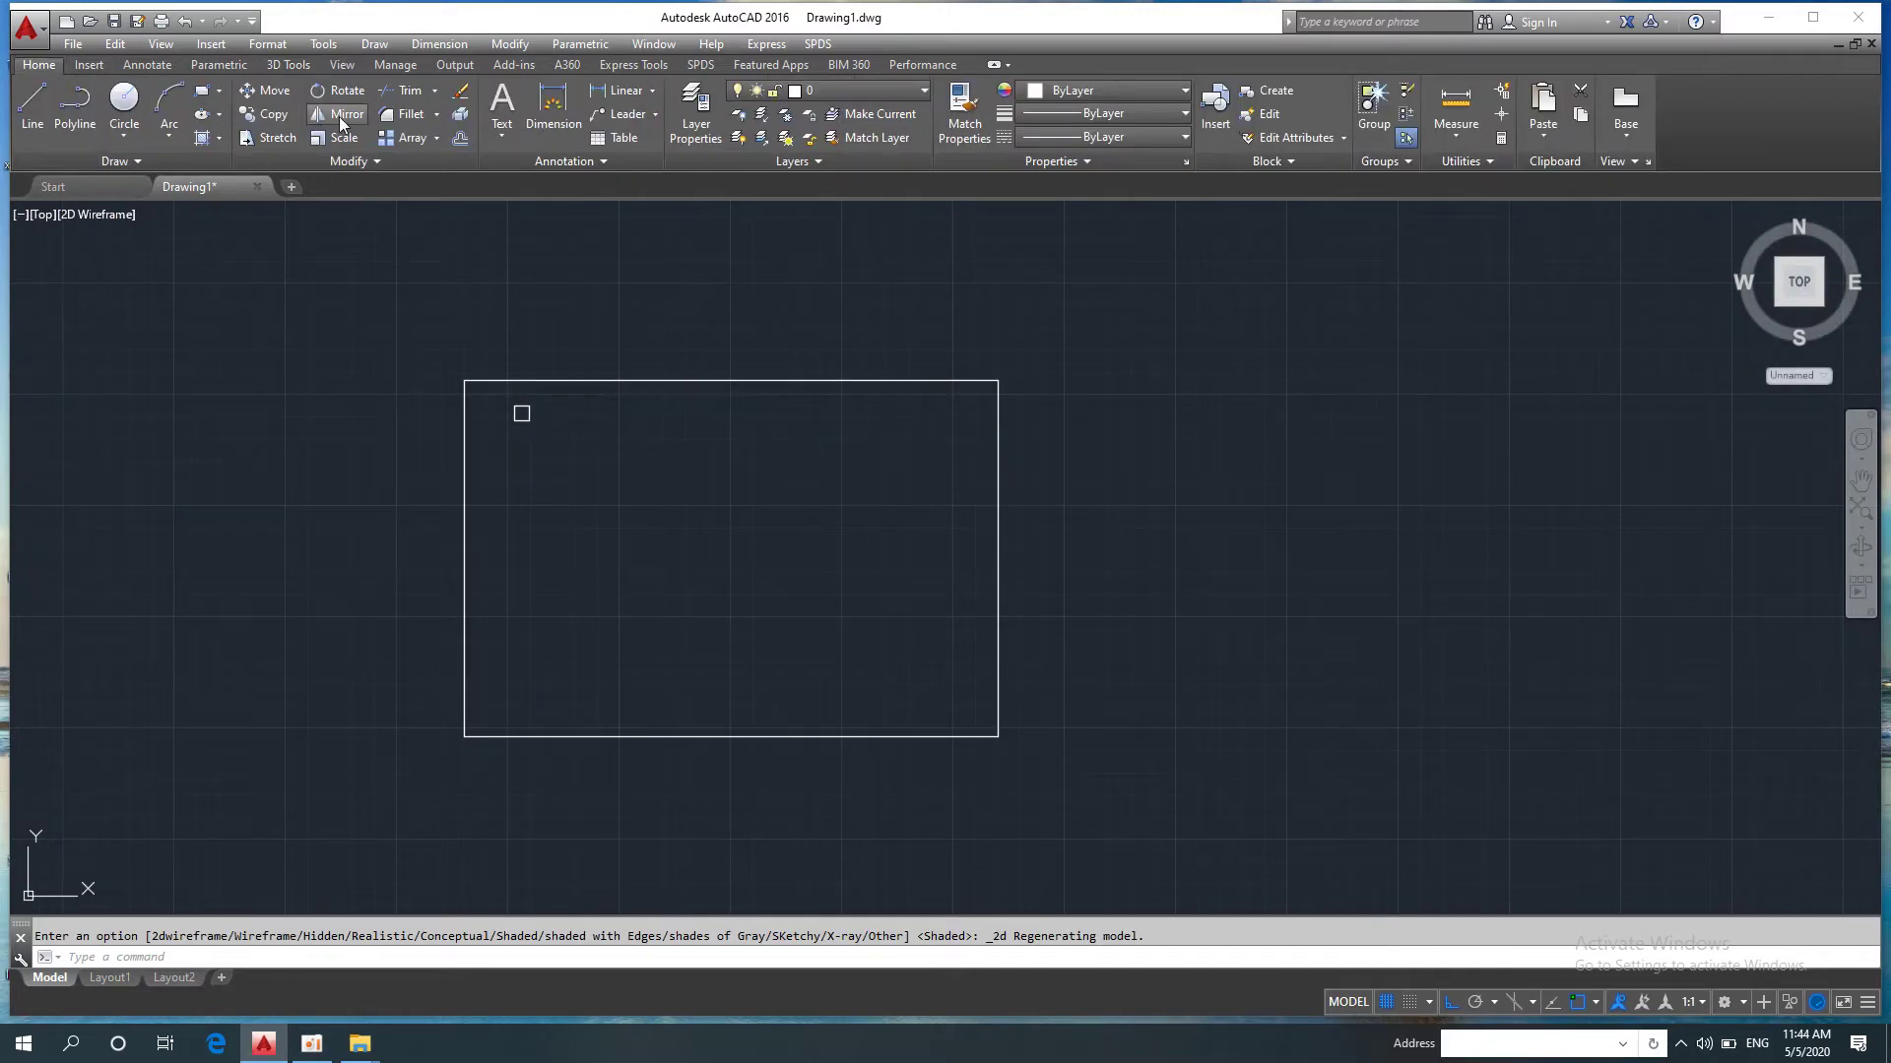
{"action": "left_click", "coordinate": [342, 119]}
{"action": "left_click", "coordinate": [339, 306]}
{"action": "left_click", "coordinate": [694, 571]}
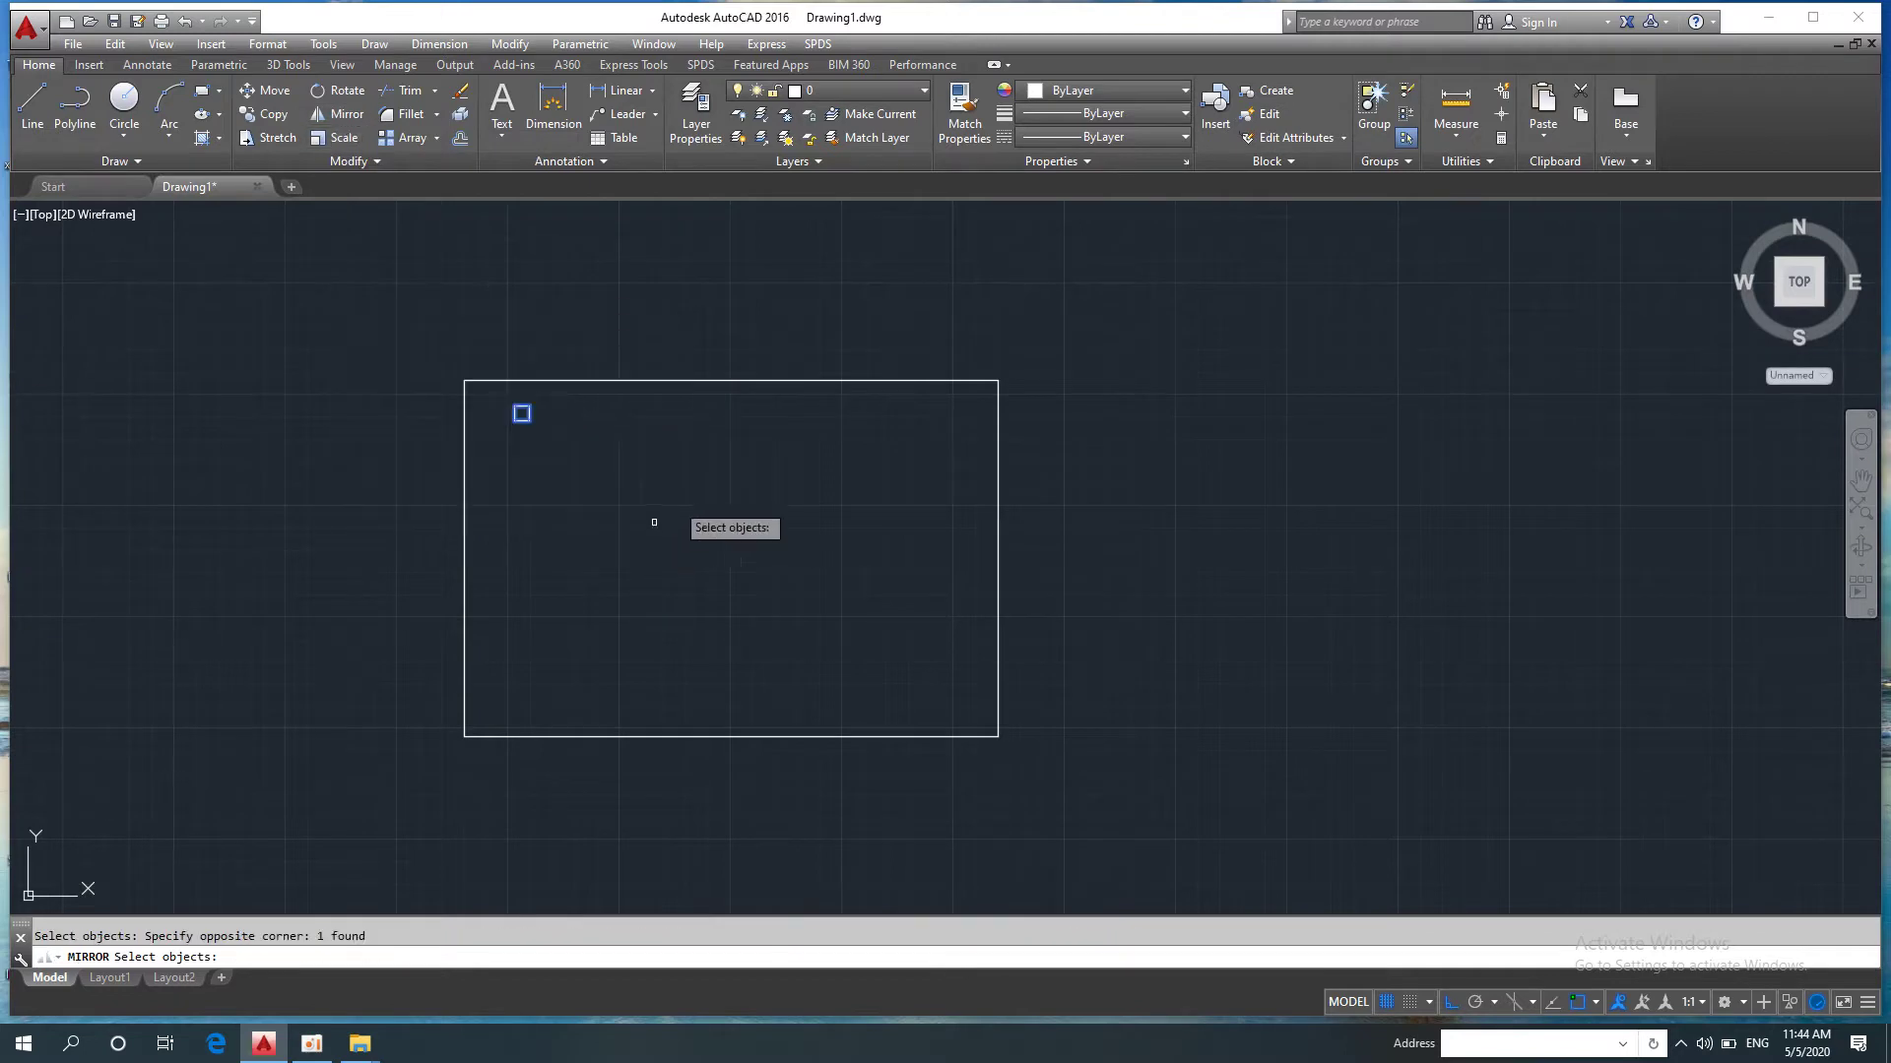
{"action": "key", "text": "Return"}
{"action": "left_click", "coordinate": [731, 381]}
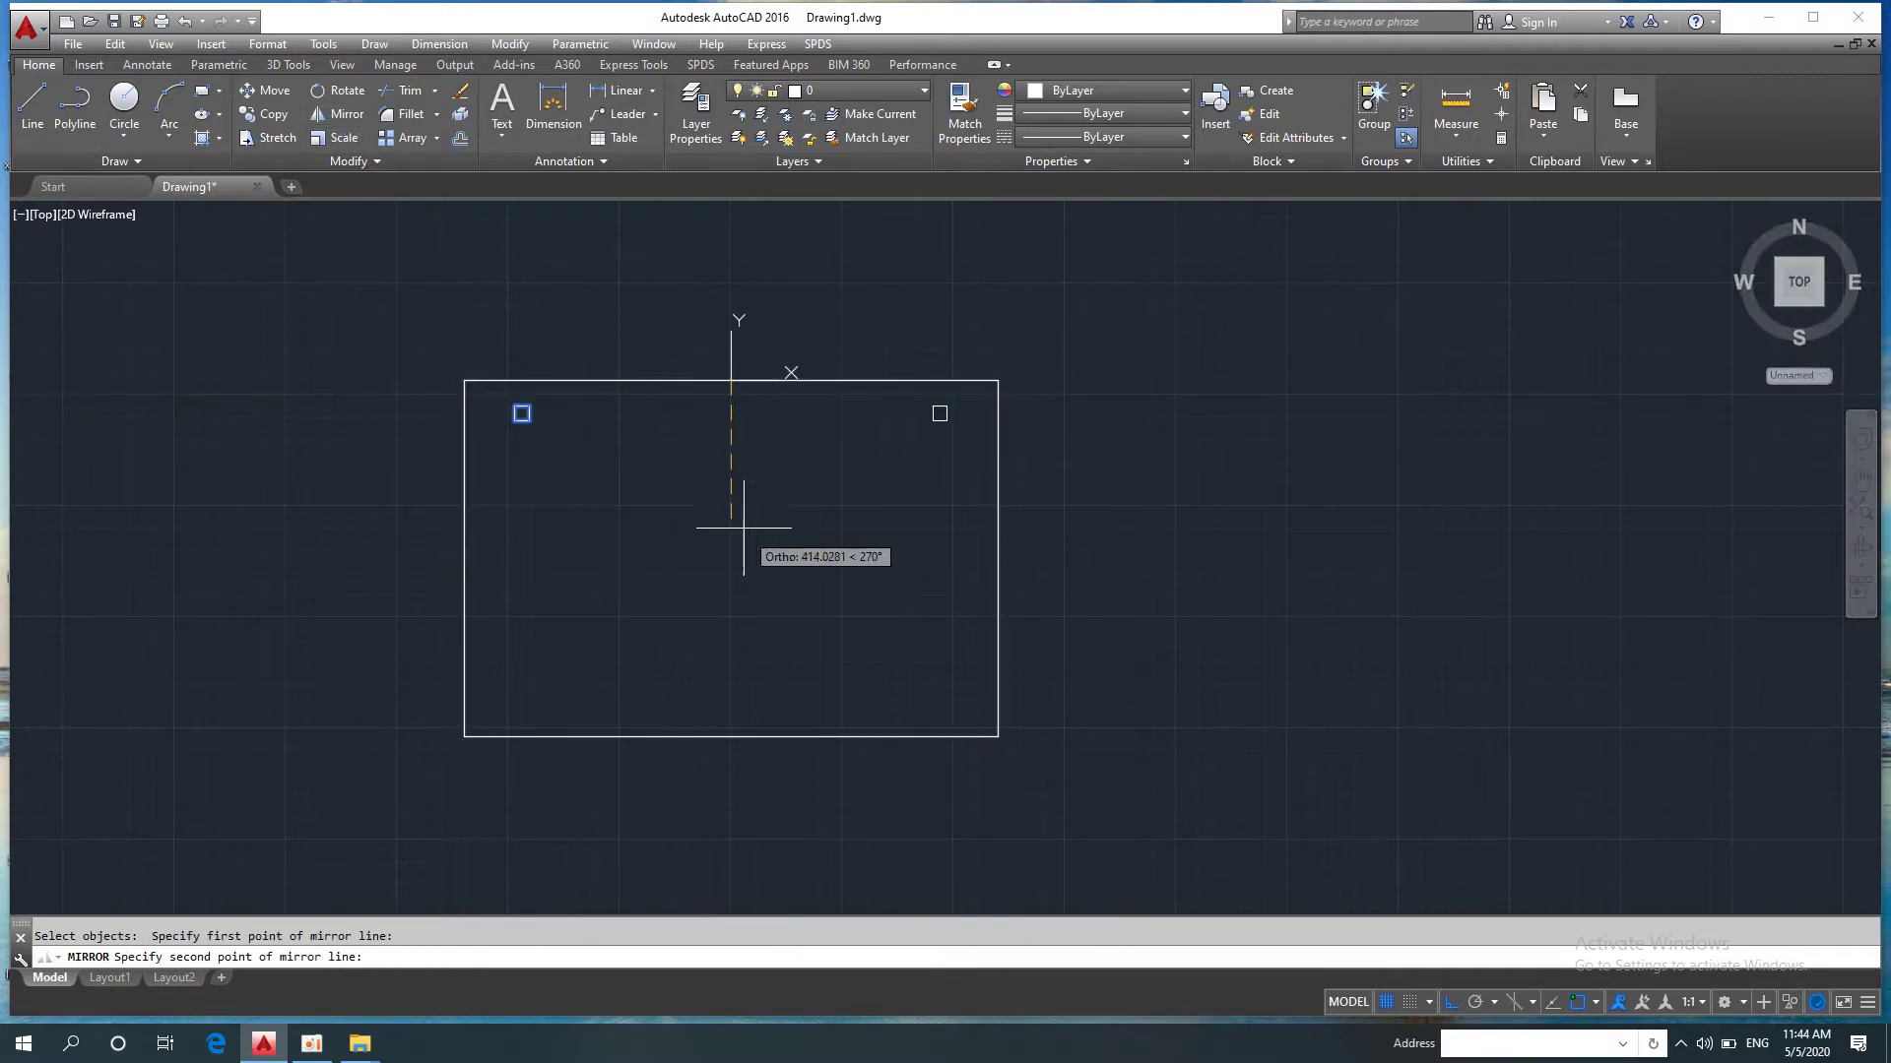
{"action": "left_click", "coordinate": [743, 528]}
{"action": "key", "text": "Return"}
{"action": "key", "text": "Return"}
Step: Mirror both leg squares again about the slab's top midpoint line, keeping the originals
{"action": "left_click", "coordinate": [364, 335]}
{"action": "left_click", "coordinate": [1245, 515]}
{"action": "key", "text": "Return"}
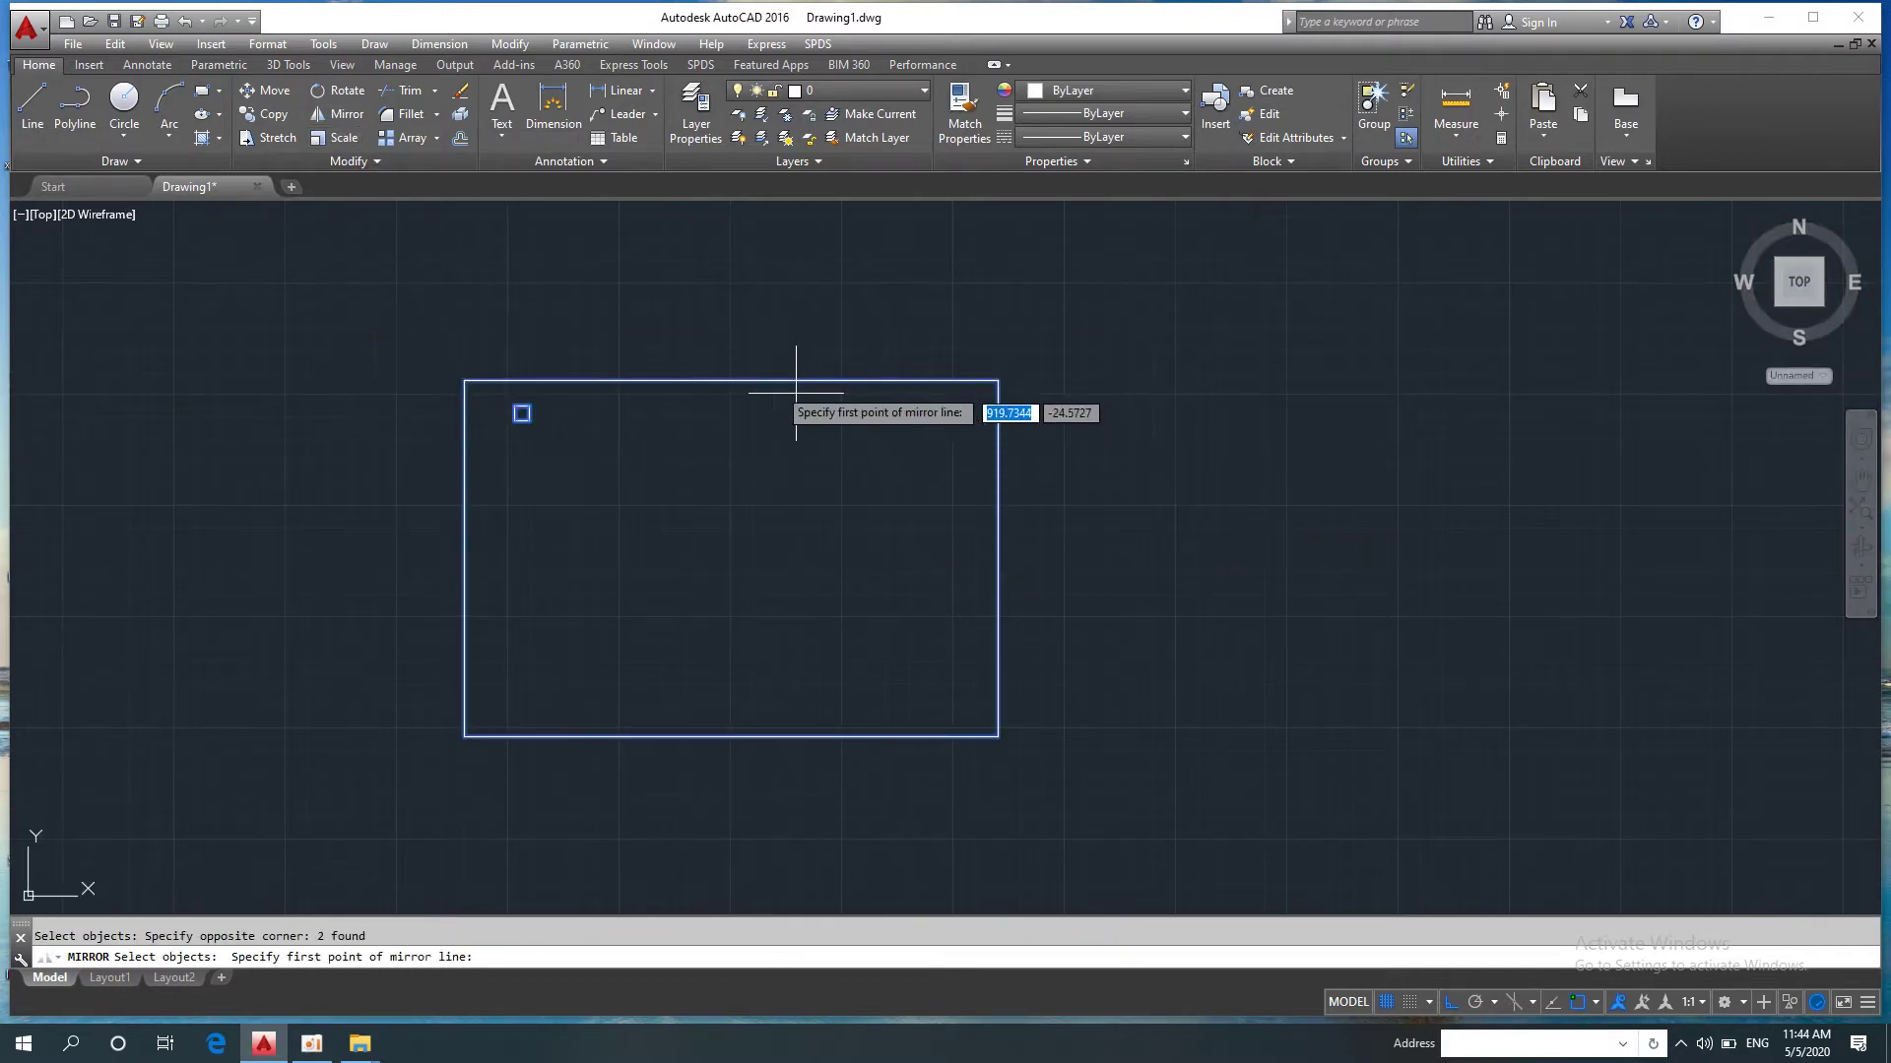
{"action": "left_click", "coordinate": [731, 381]}
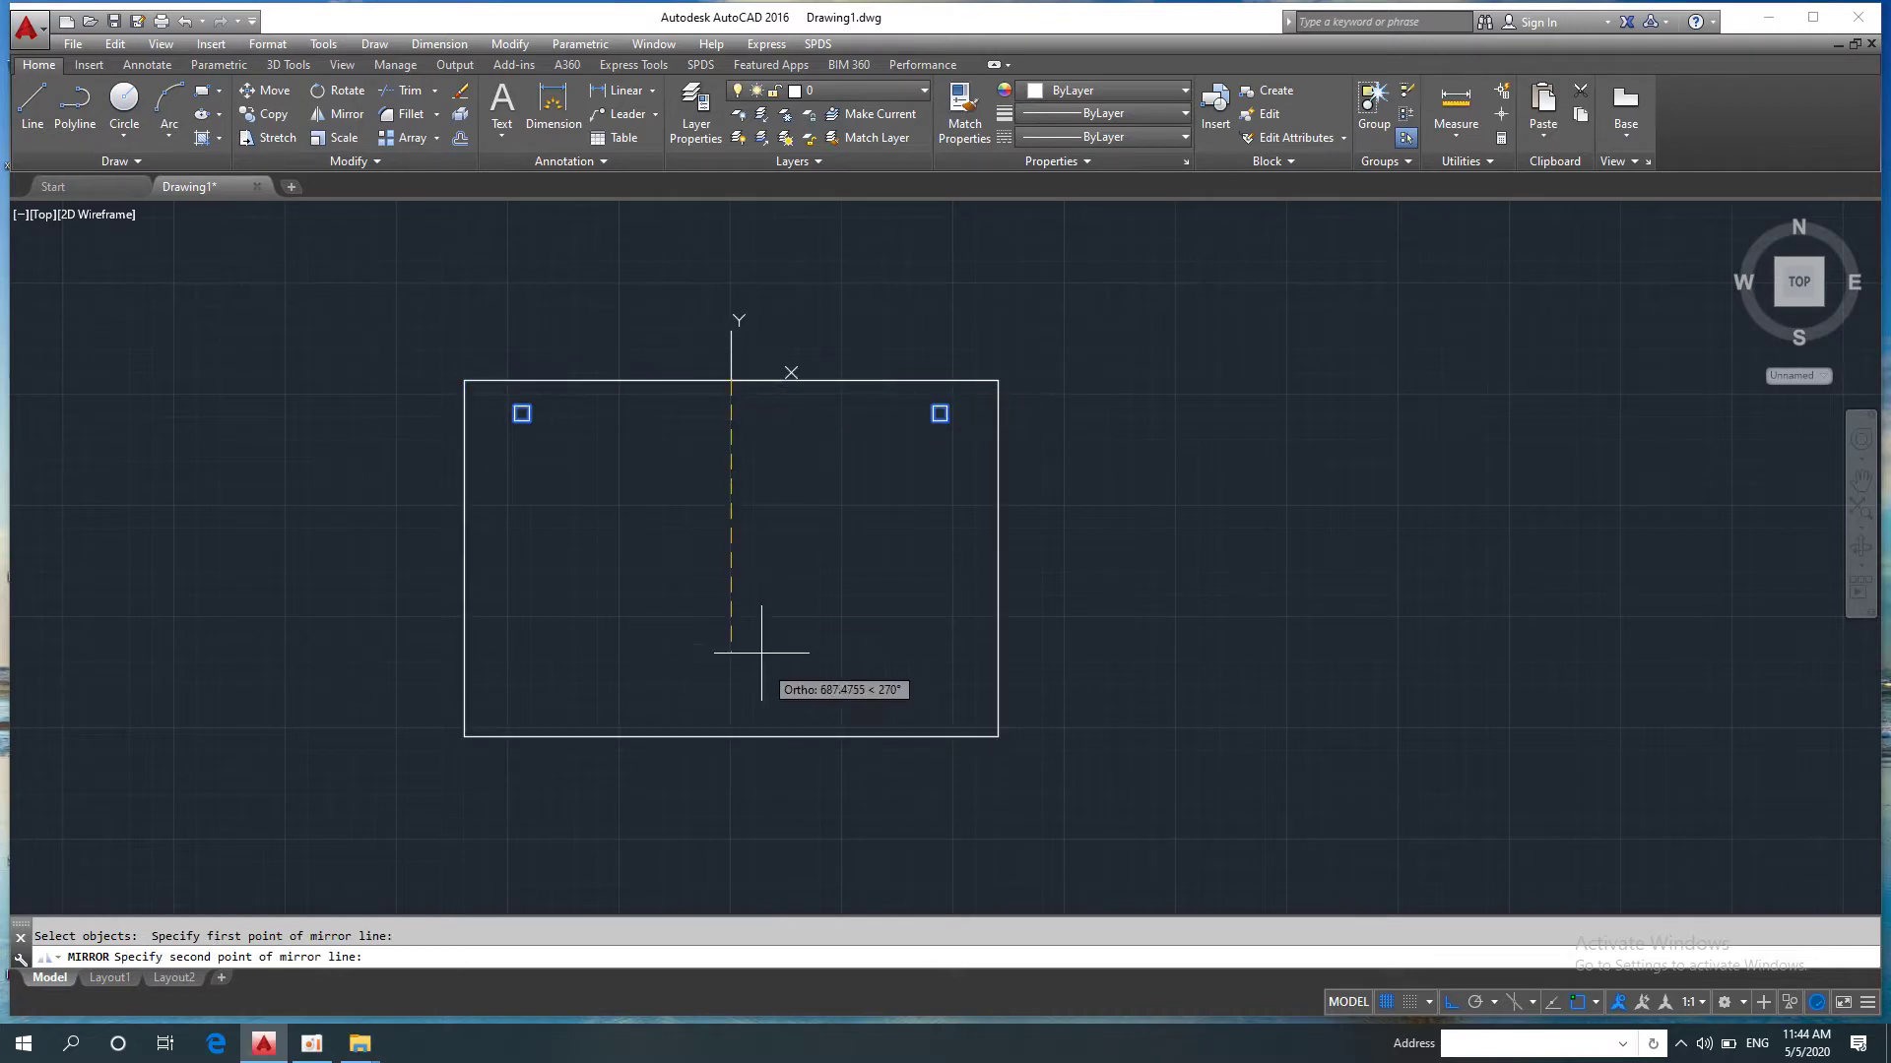
{"action": "left_click", "coordinate": [757, 600]}
{"action": "key", "text": "Return"}
Step: Mirror the two top leg squares to the bottom corners so every corner has a leg
{"action": "key", "text": "Return"}
{"action": "left_click", "coordinate": [328, 303]}
{"action": "left_click", "coordinate": [1216, 540]}
{"action": "key", "text": "Return"}
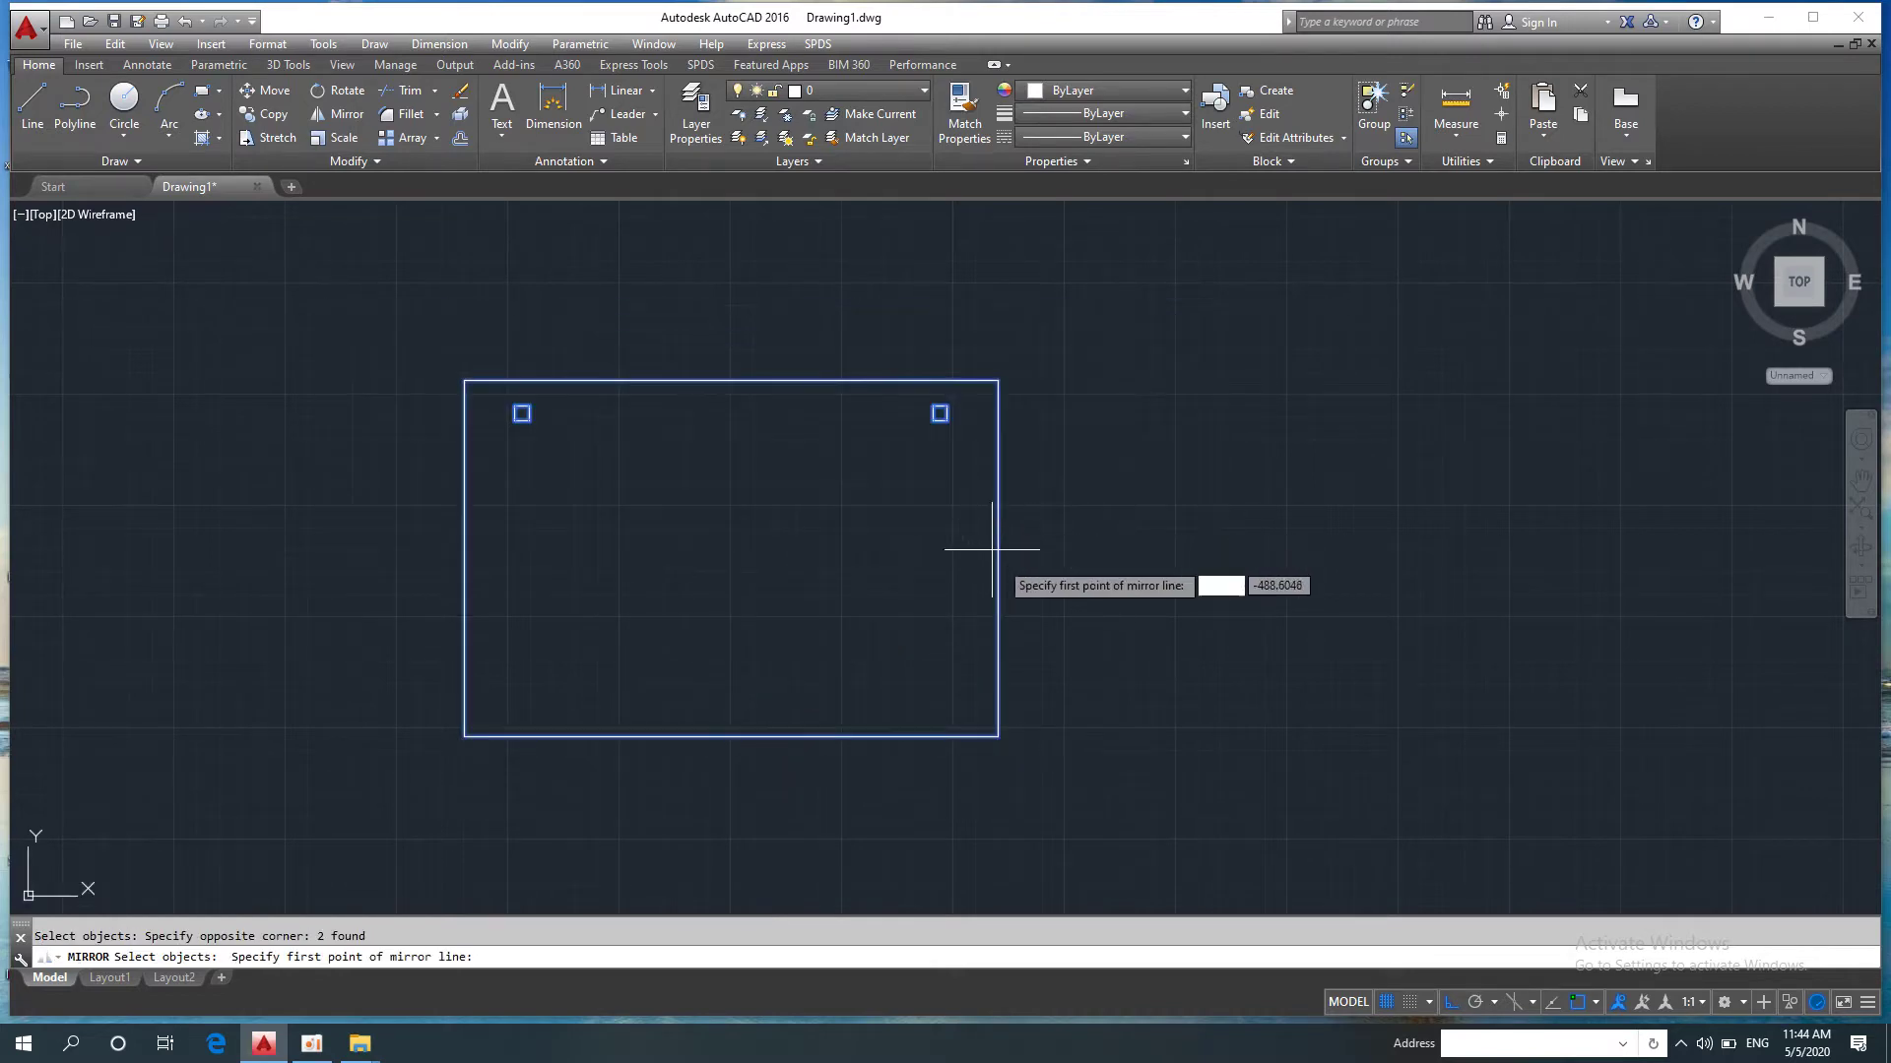
{"action": "left_click", "coordinate": [998, 559]}
{"action": "left_click", "coordinate": [1280, 586]}
{"action": "key", "text": "Return"}
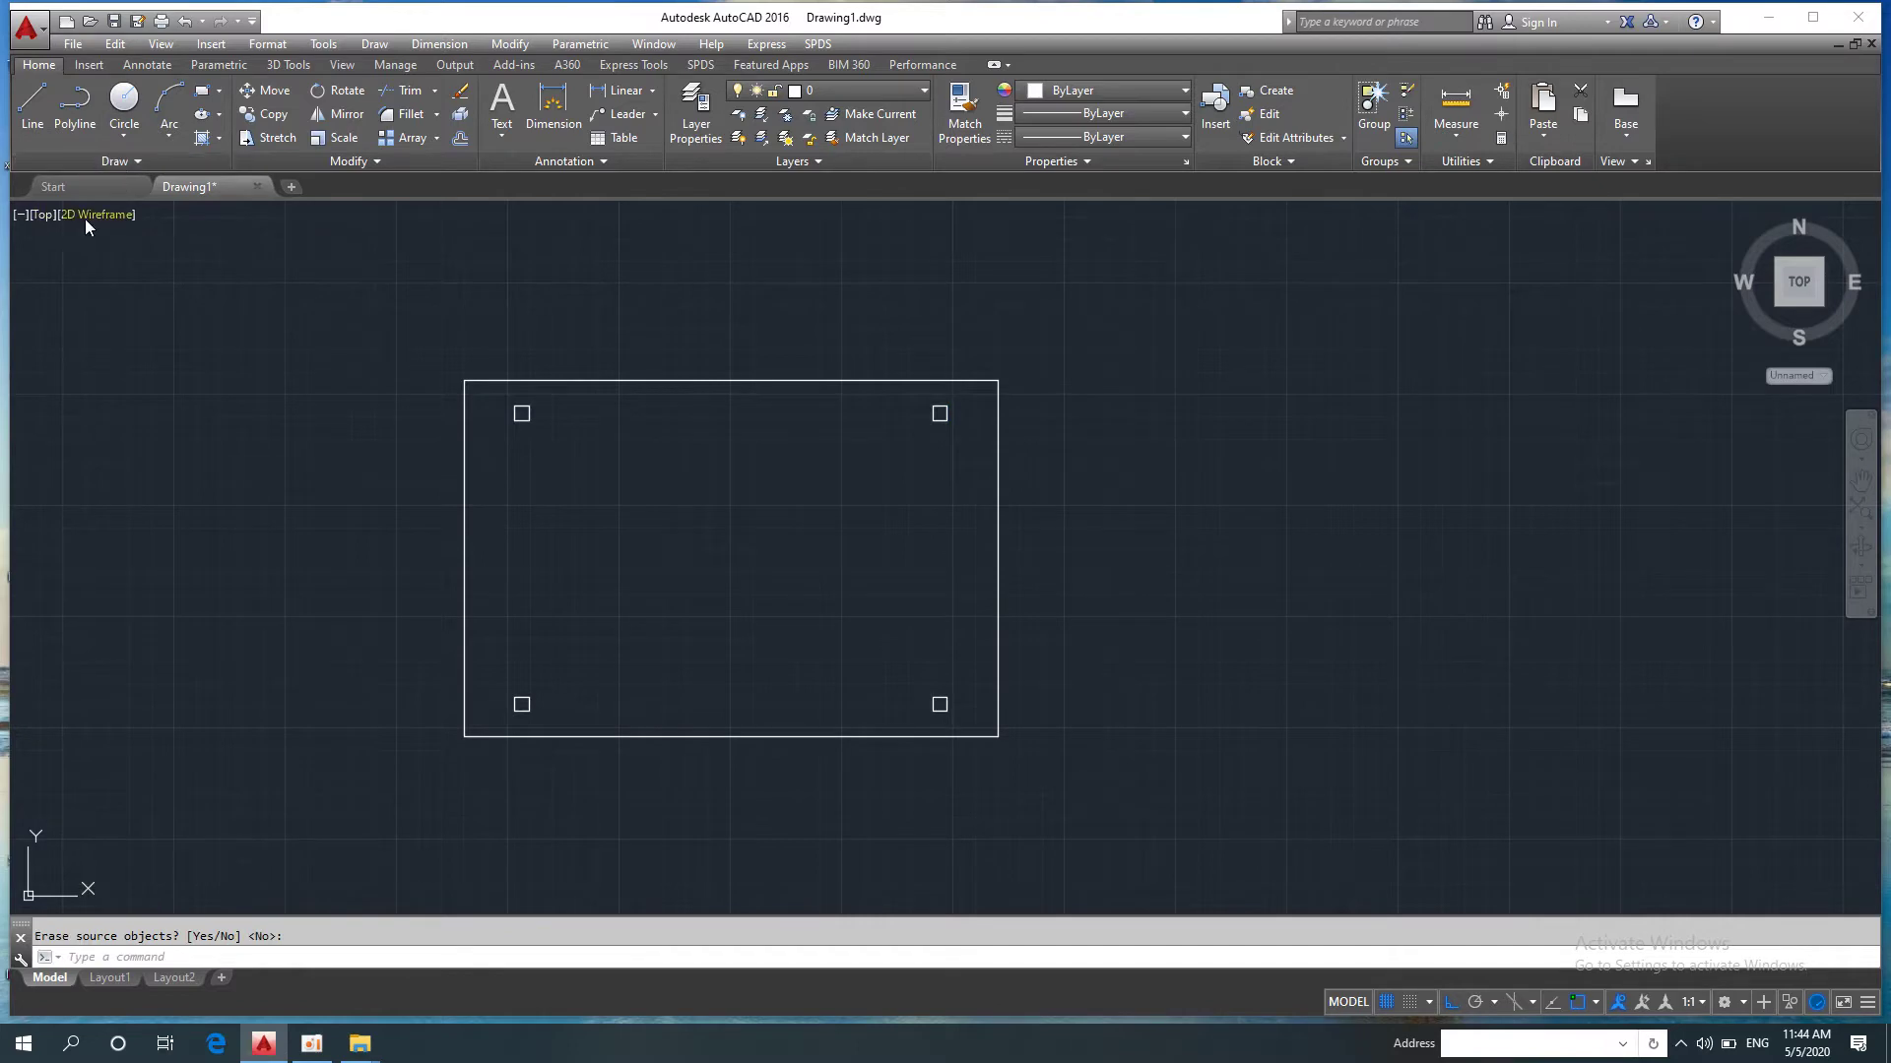
{"action": "left_click", "coordinate": [39, 217]}
Step: View the table from SW Isometric with the Shaded visual style
{"action": "left_click", "coordinate": [89, 392]}
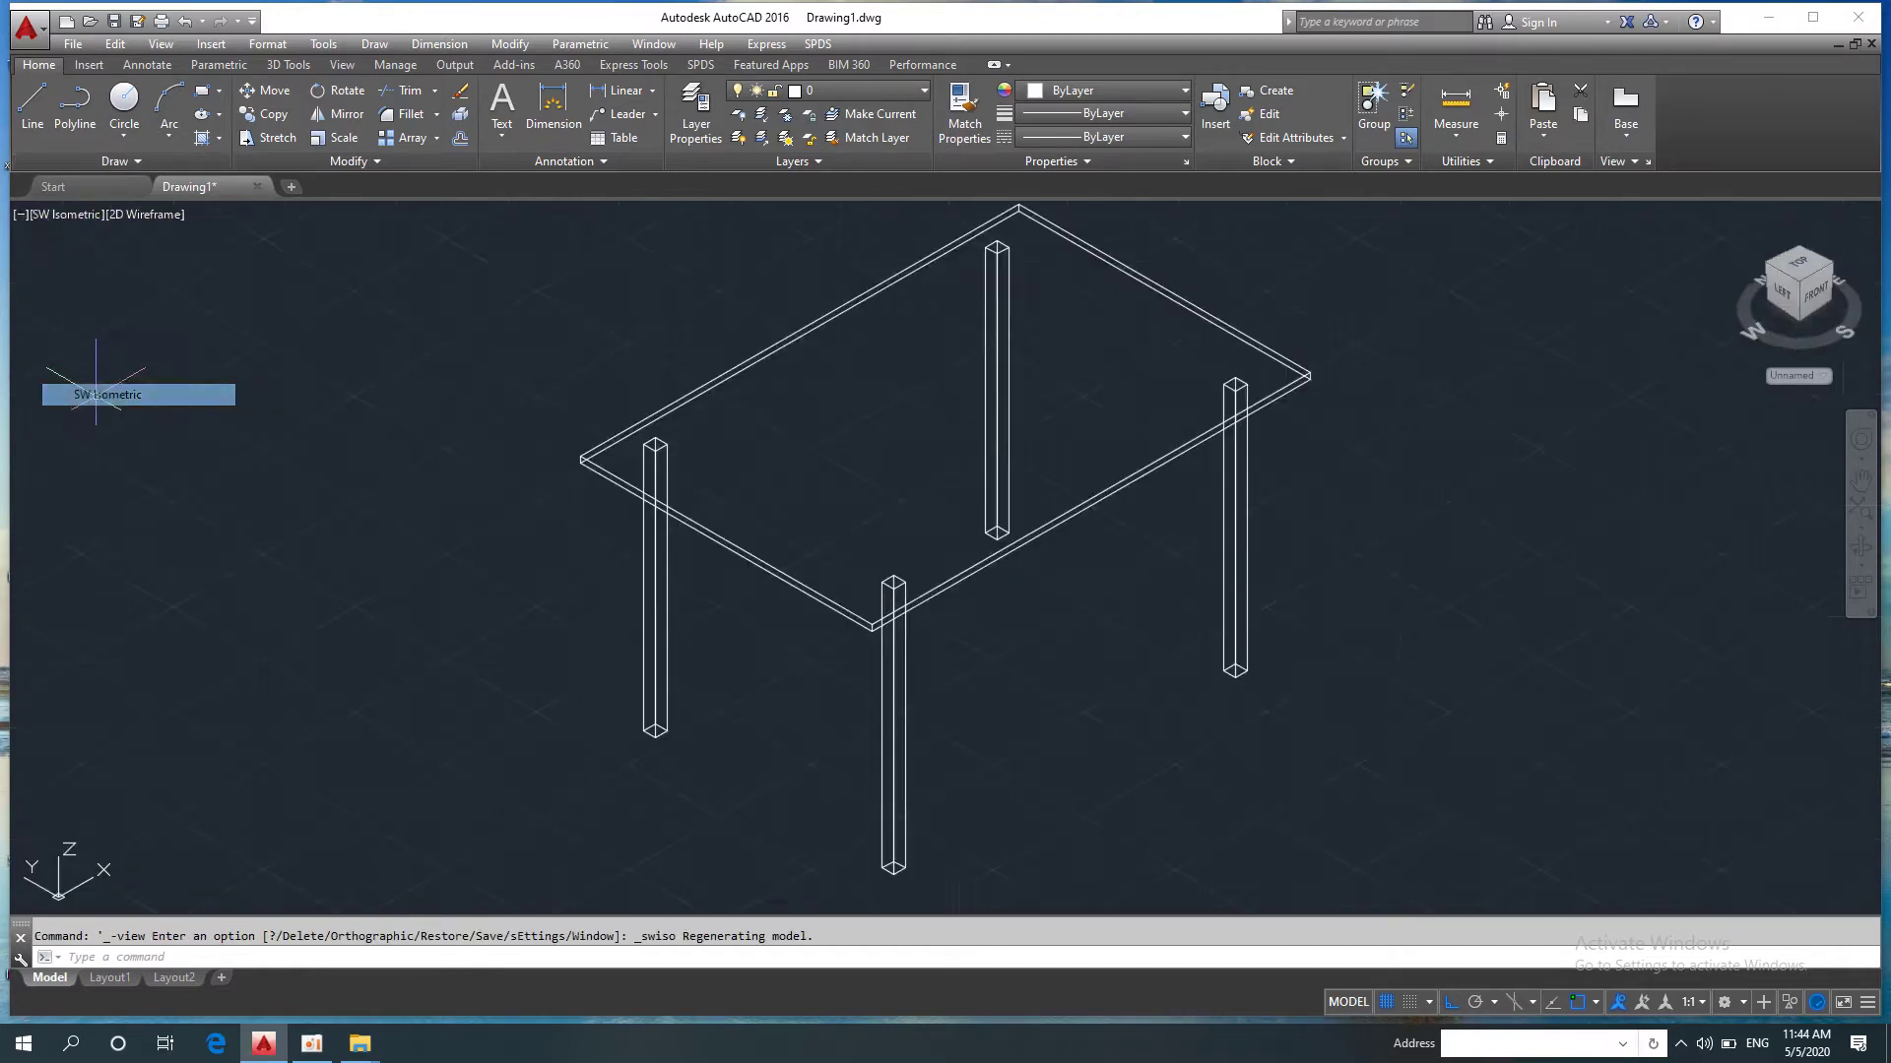
{"action": "left_click", "coordinate": [157, 216]}
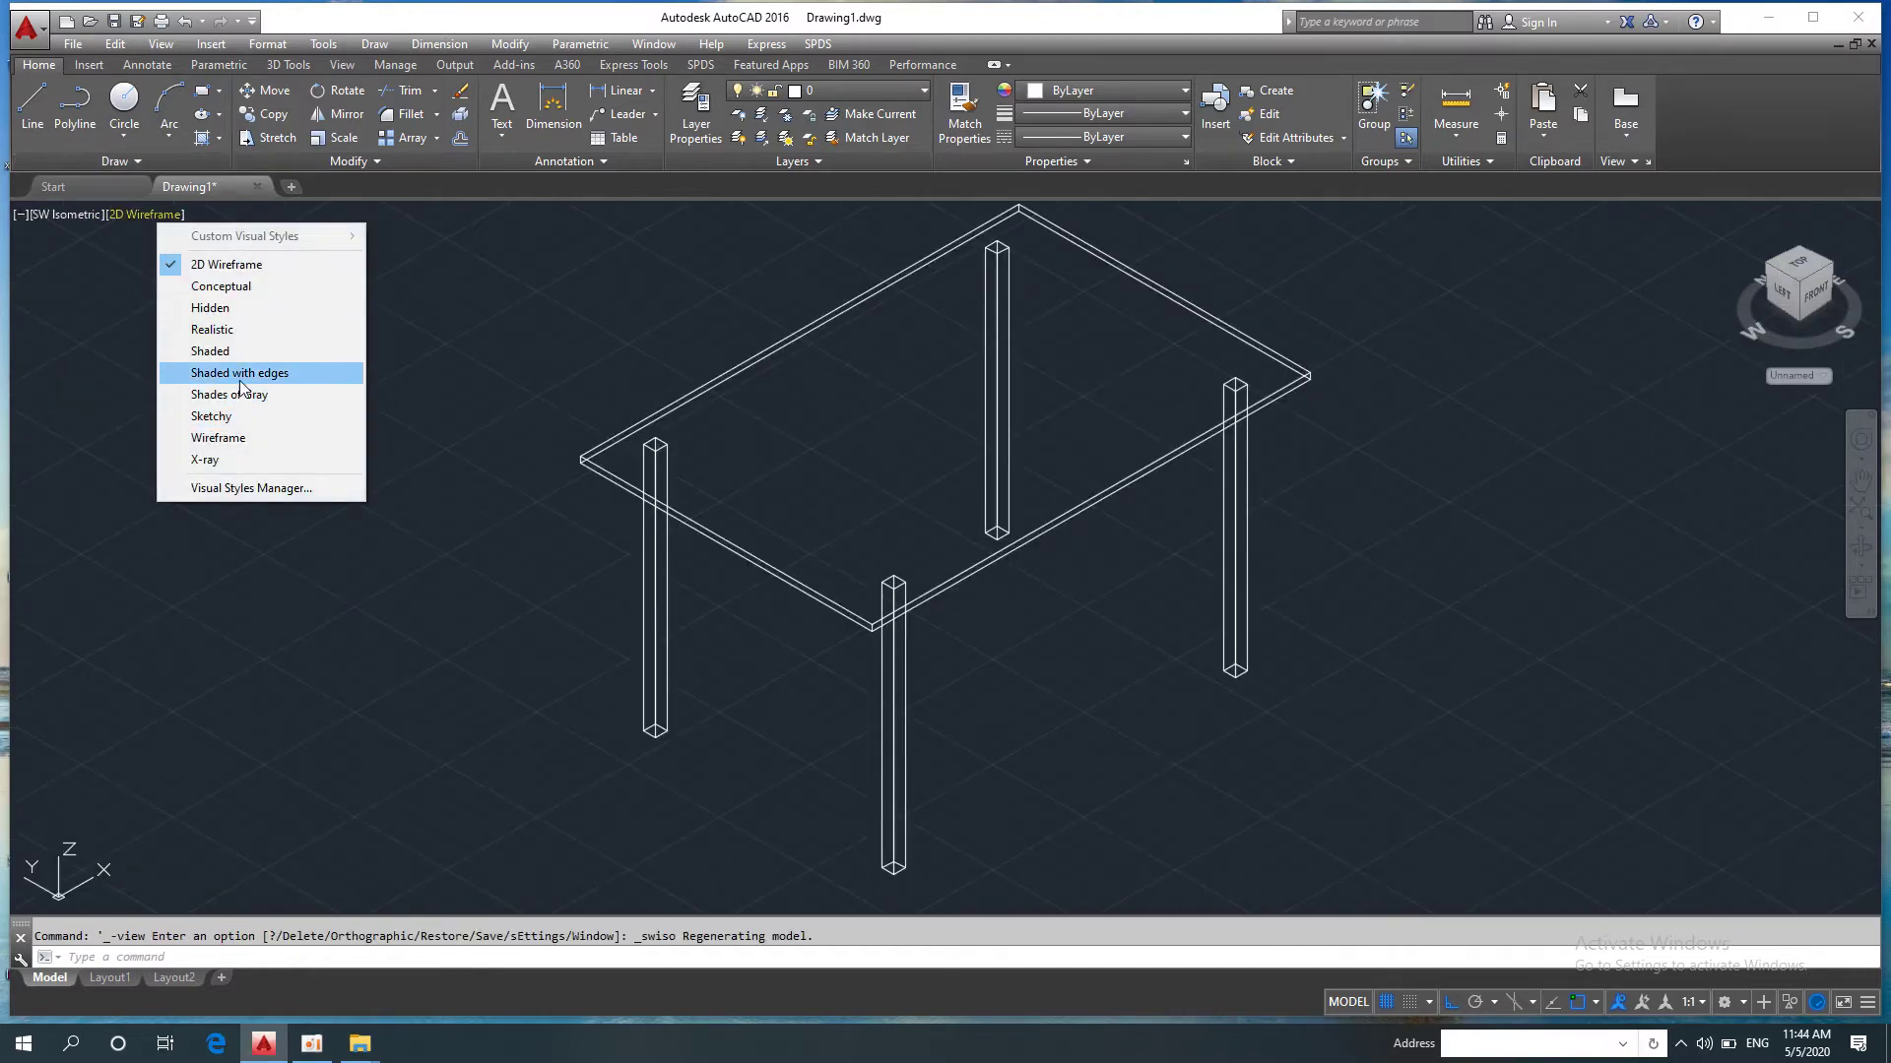
{"action": "left_click", "coordinate": [197, 354]}
{"action": "scroll", "coordinate": [820, 524], "scroll_direction": "down", "scroll_amount": 5}
{"action": "mouse_move", "coordinate": [844, 548]}
{"action": "middle_mouse_down", "text": "shift"}
{"action": "mouse_move", "coordinate": [582, 443]}
{"action": "mouse_move", "coordinate": [751, 535]}
{"action": "mouse_move", "coordinate": [866, 555]}
{"action": "middle_mouse_up", "text": "shift"}
Step: Erase the whole table and return to the Top view
{"action": "left_click", "coordinate": [600, 358]}
{"action": "left_click", "coordinate": [978, 620]}
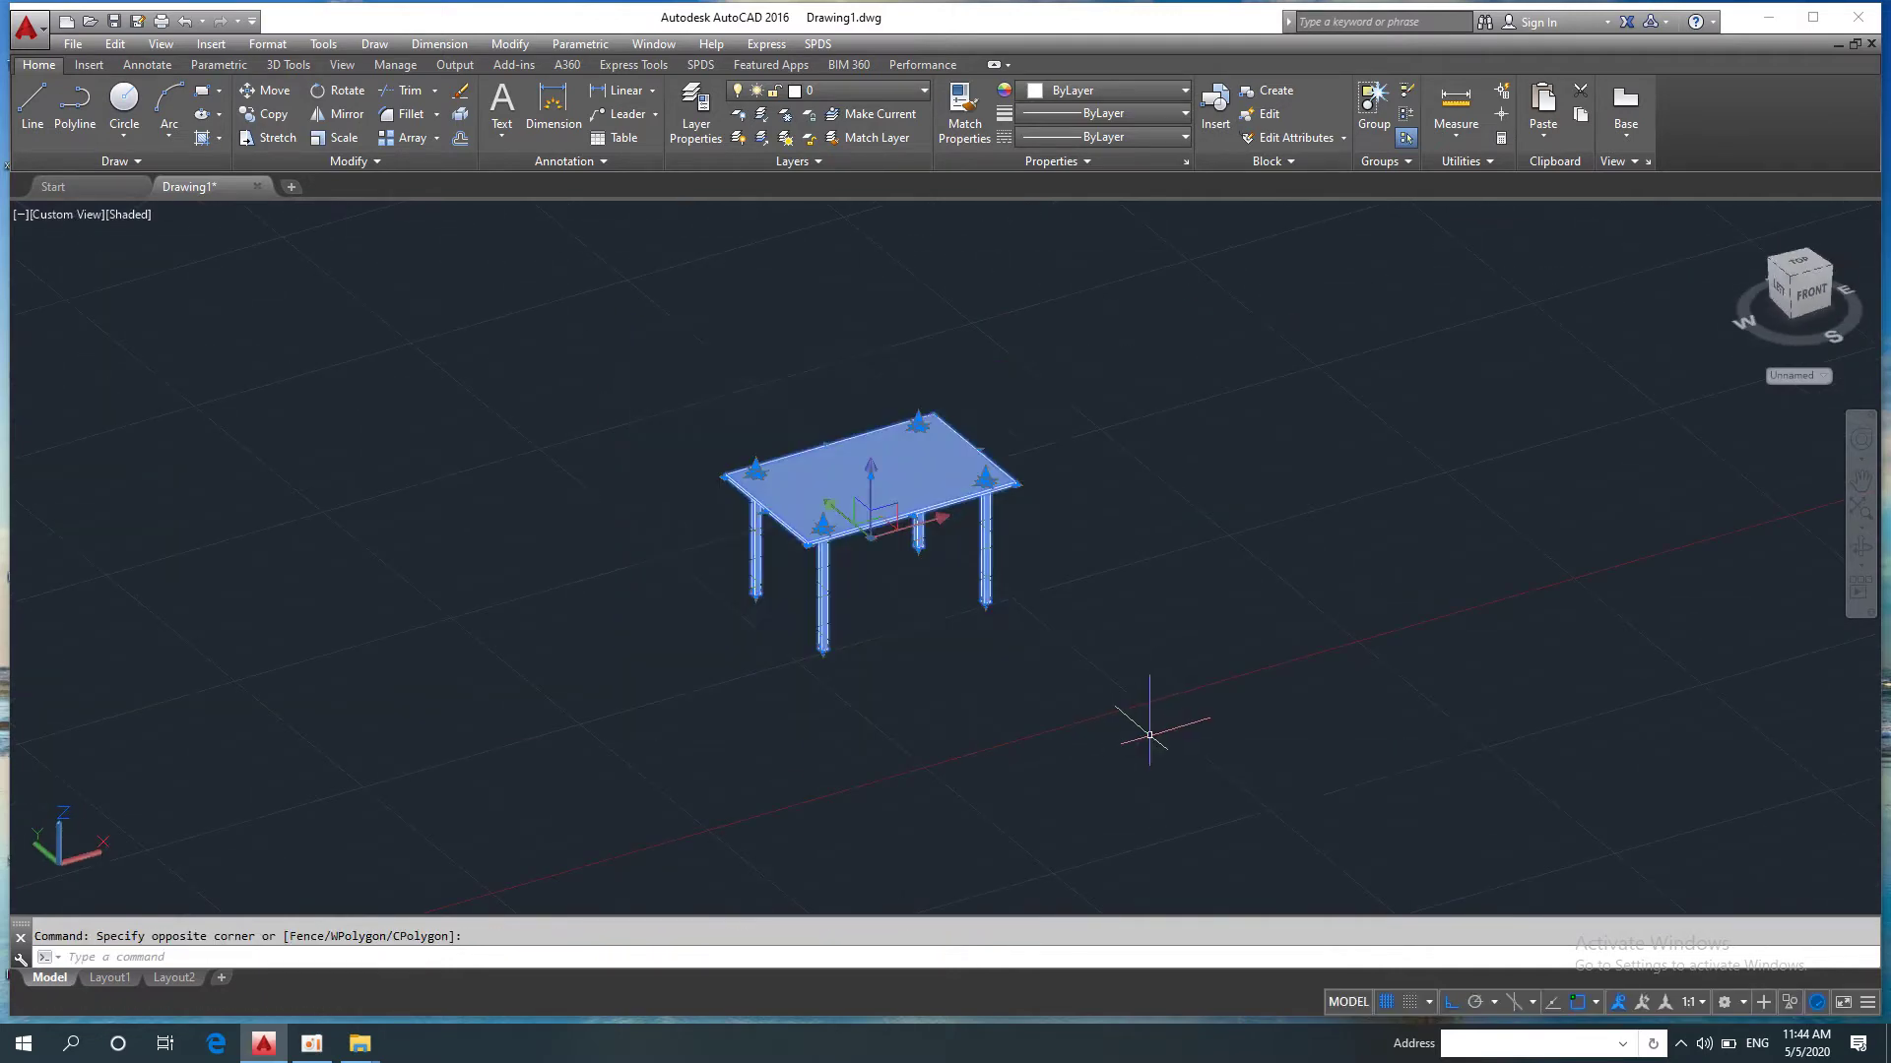
{"action": "key", "text": "Delete"}
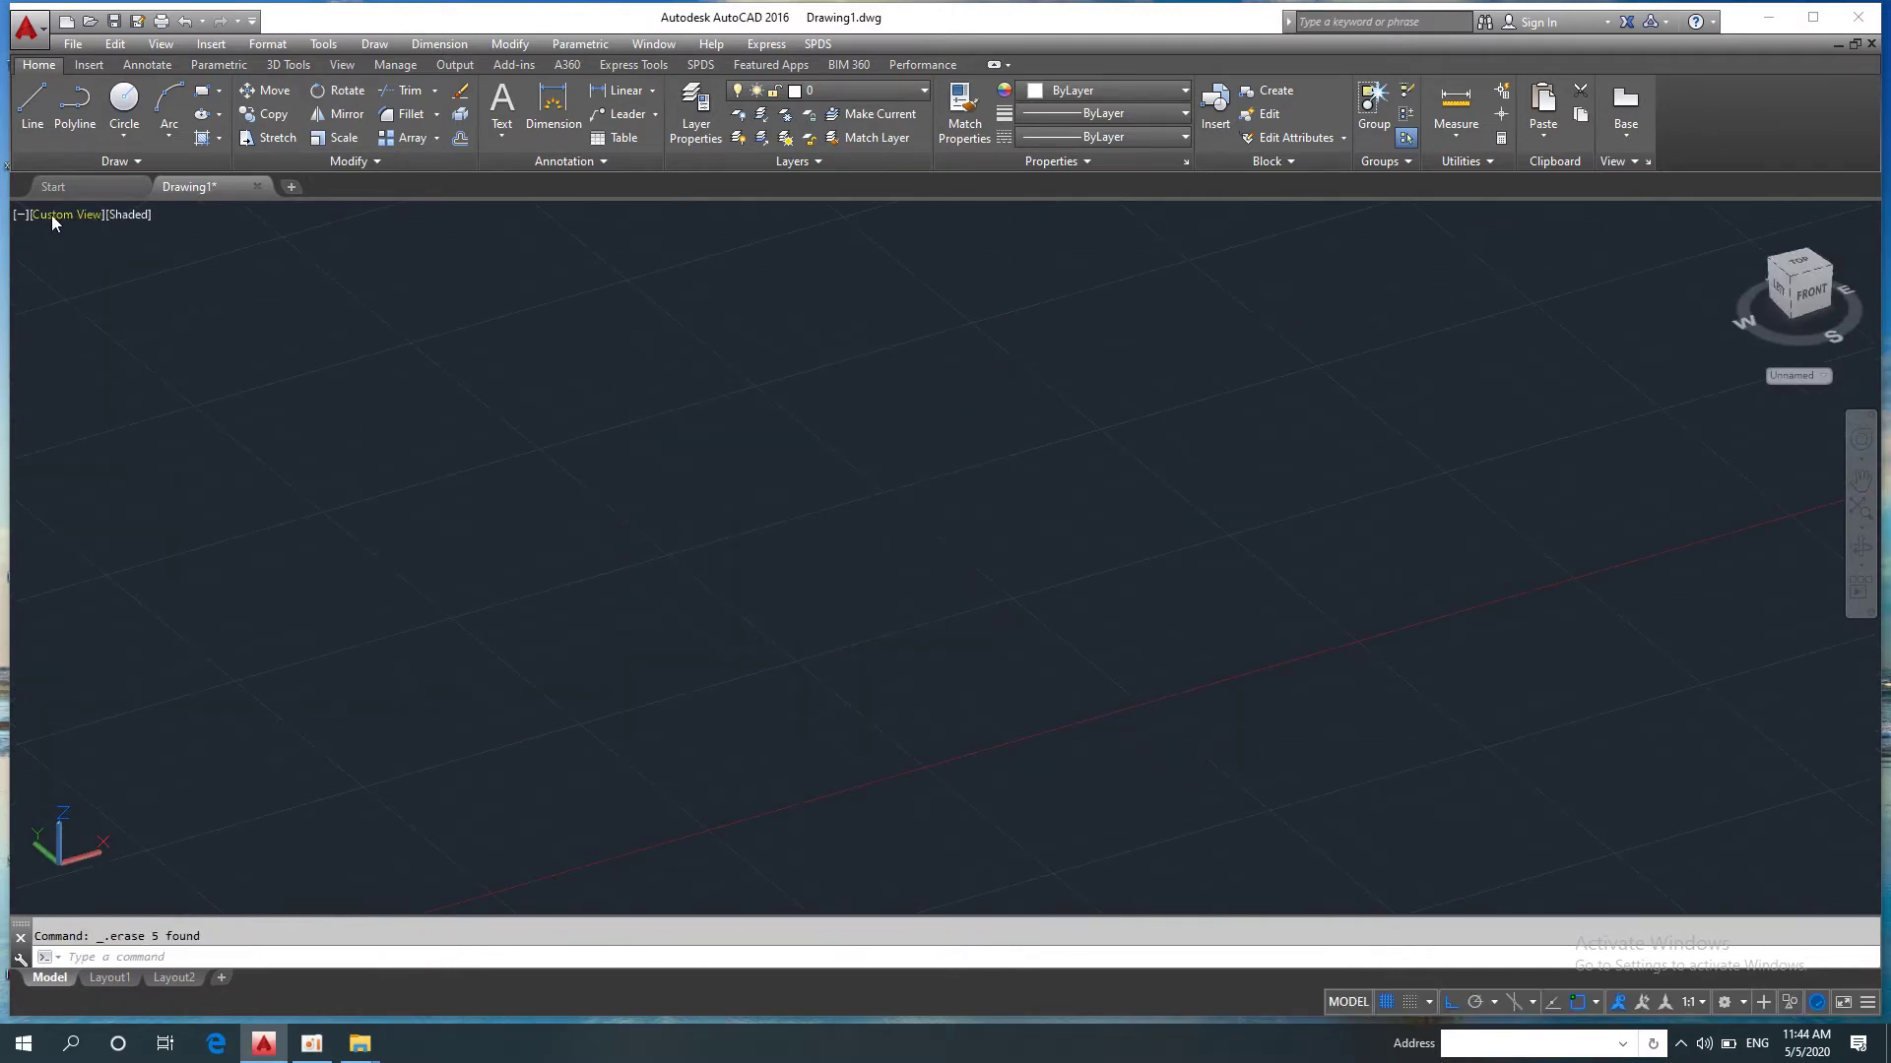
{"action": "left_click", "coordinate": [52, 223]}
{"action": "left_click", "coordinate": [88, 260]}
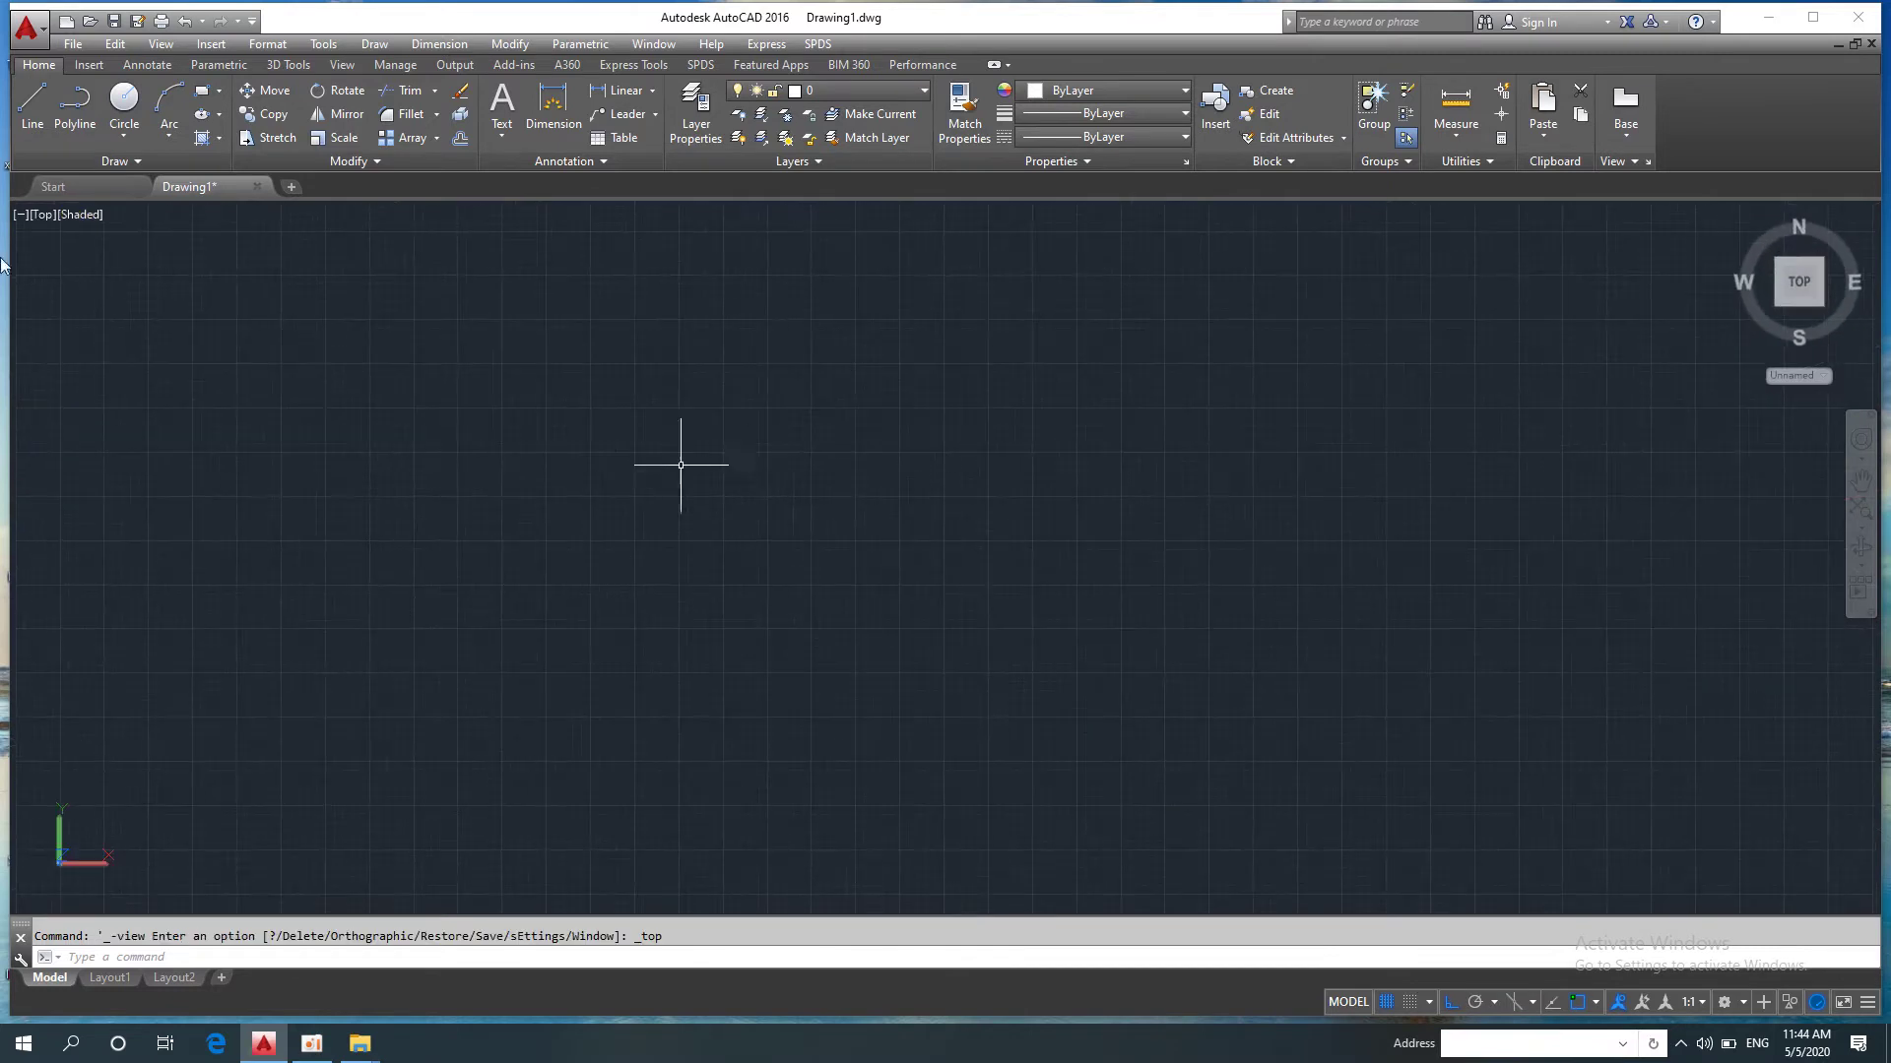
Step: Switch to 2D Wireframe and the 3D Tools tab, then abandon a first box attempt
{"action": "left_click", "coordinate": [84, 215]}
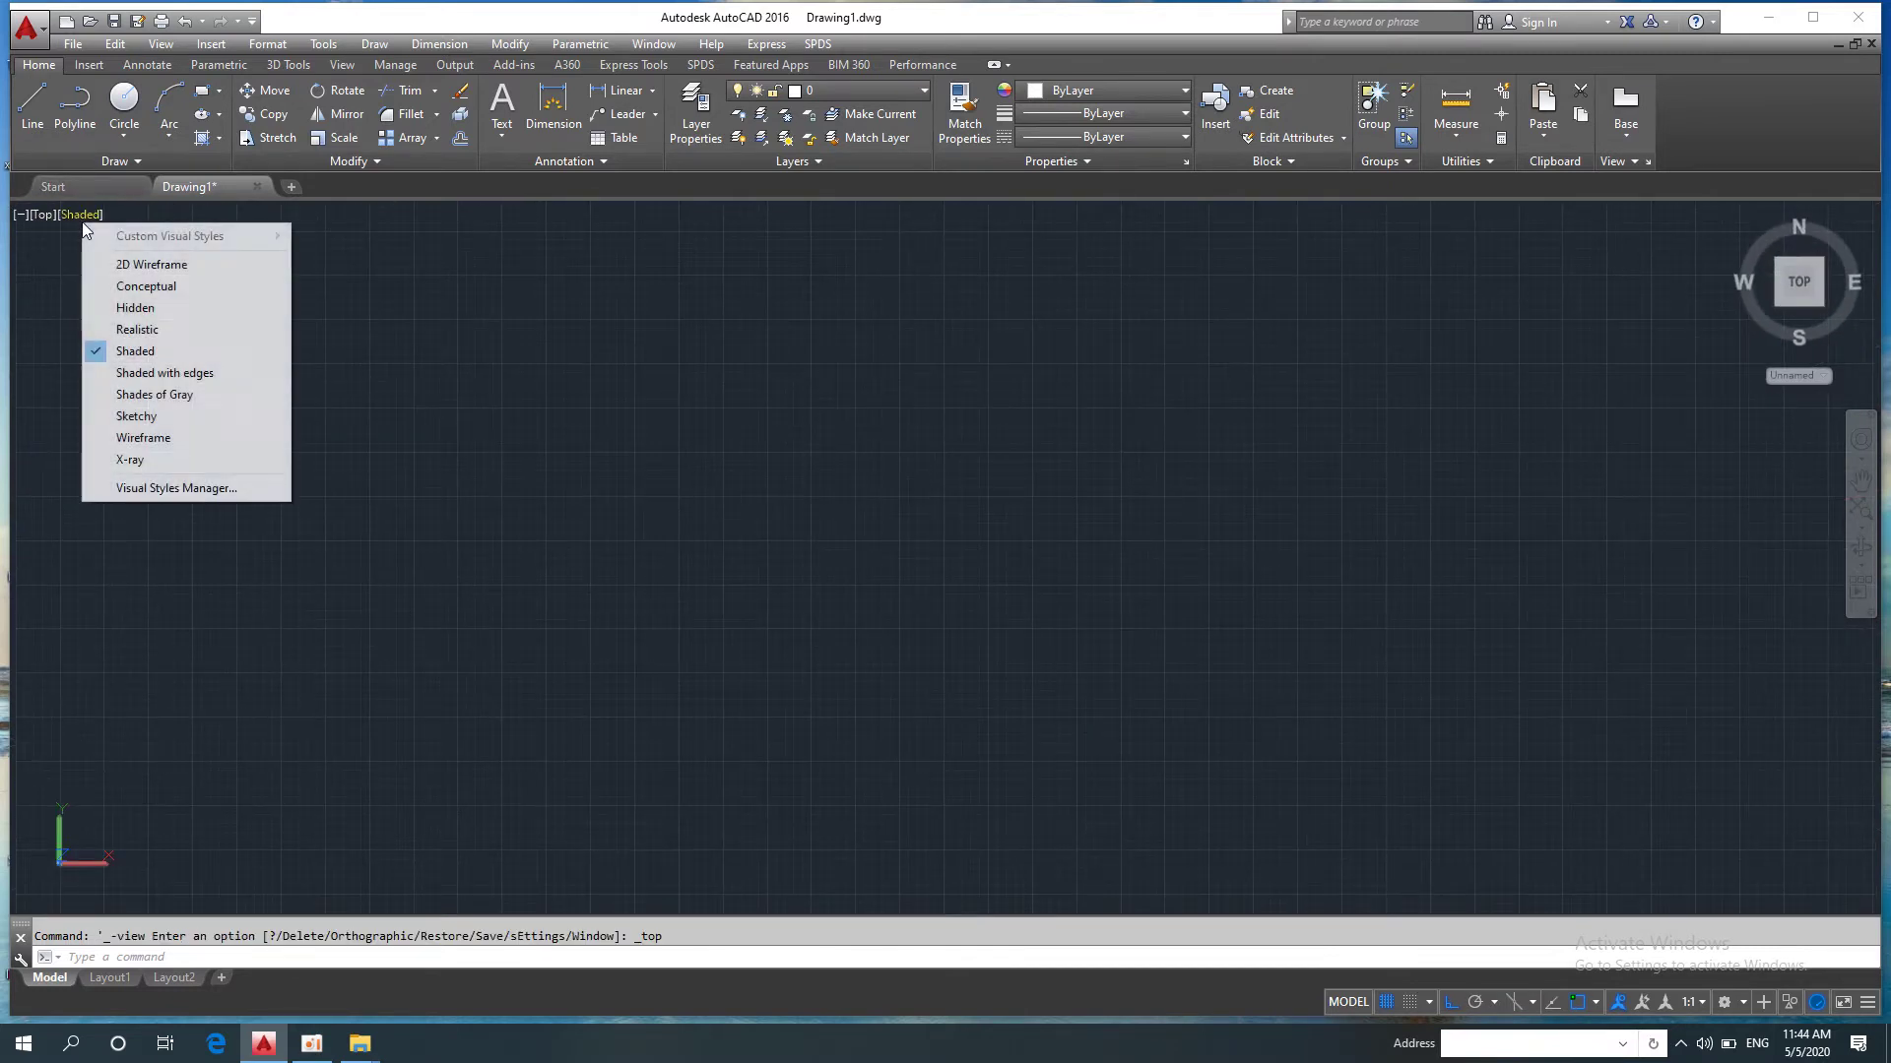
{"action": "left_click", "coordinate": [123, 257]}
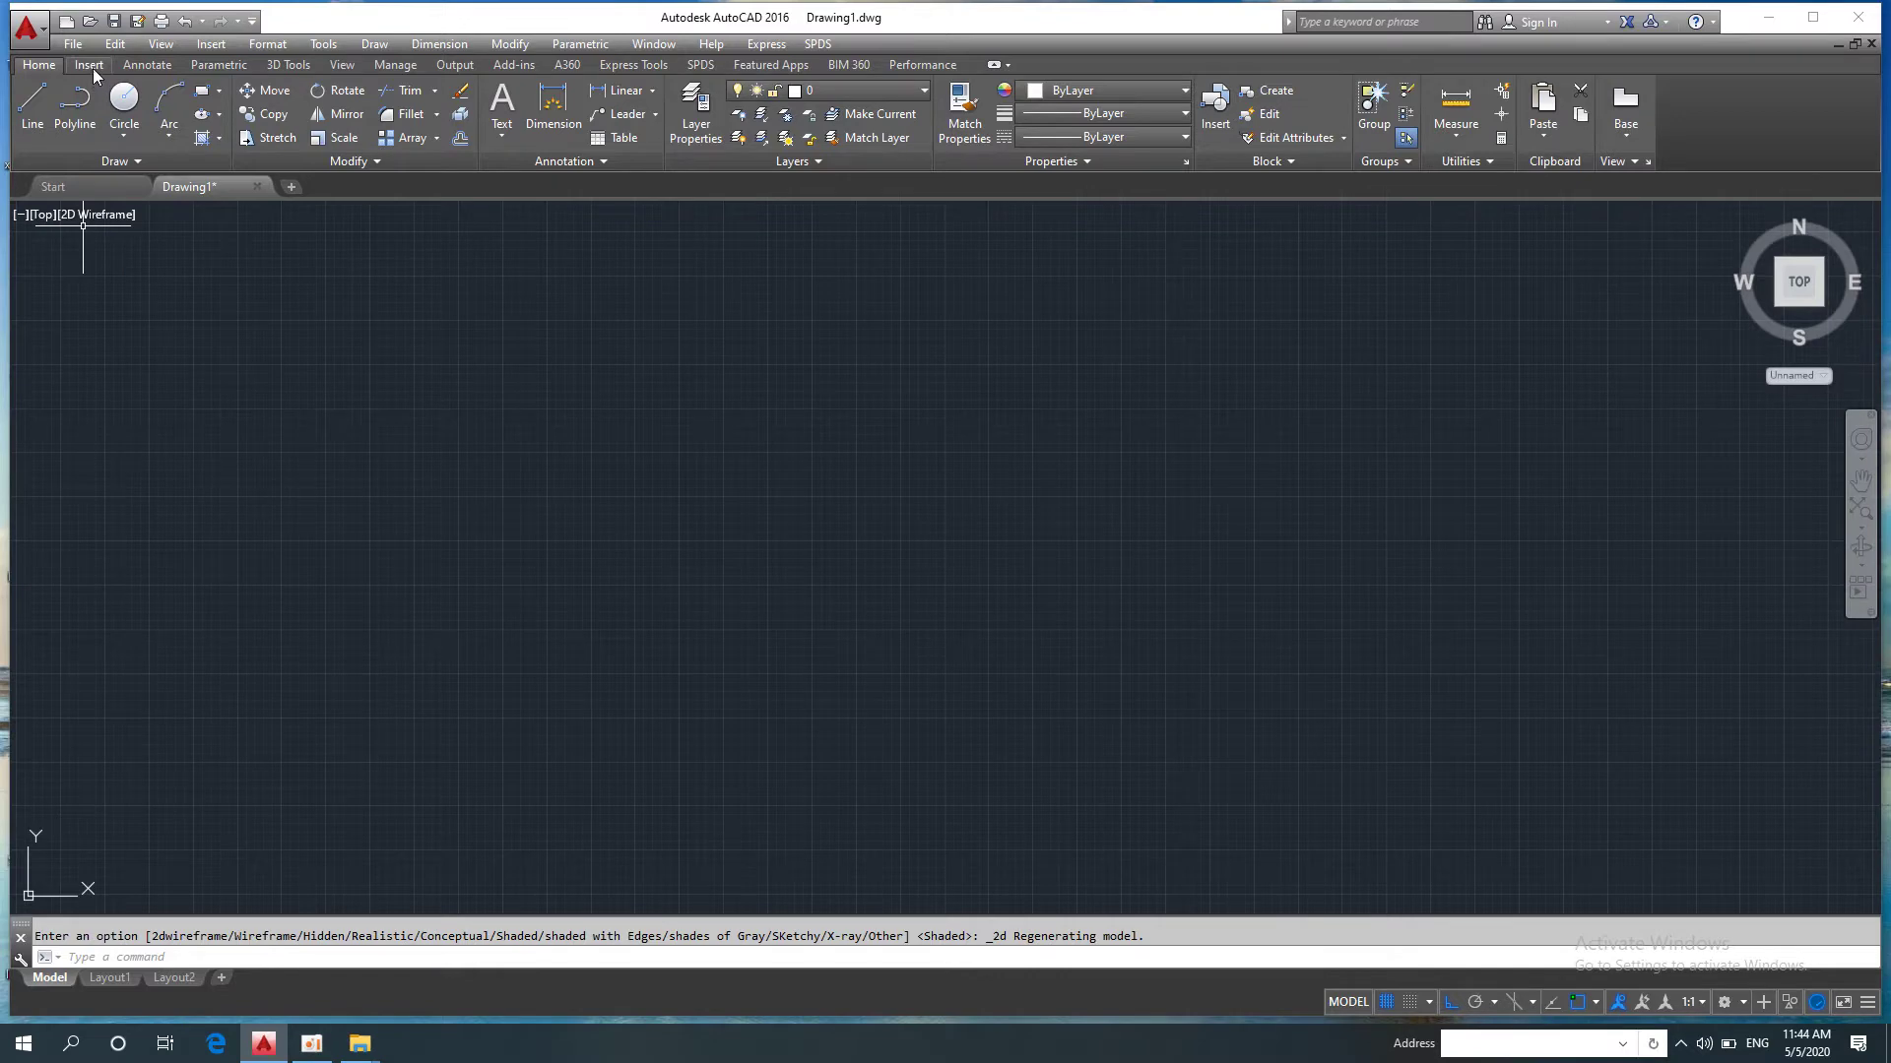
{"action": "left_click", "coordinate": [292, 66]}
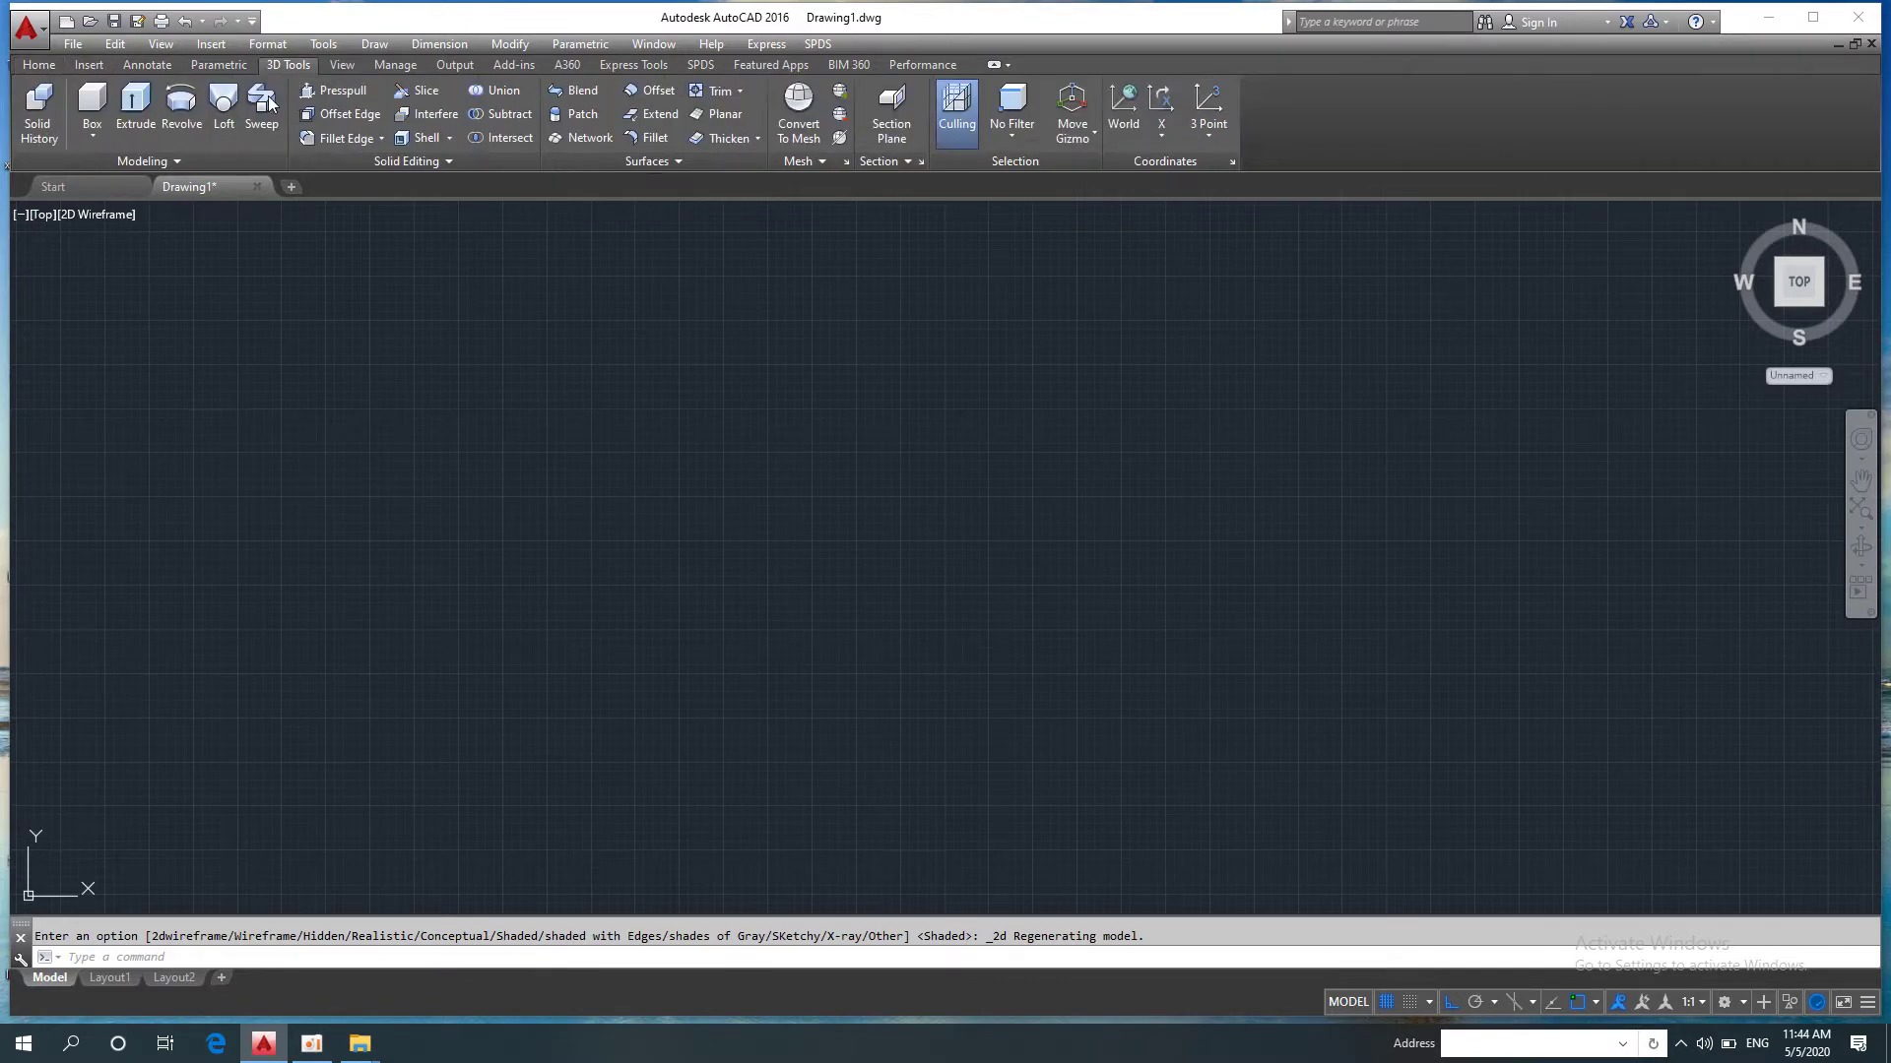
{"action": "left_click", "coordinate": [92, 108]}
{"action": "left_click", "coordinate": [624, 372]}
{"action": "type", "text": "1500"}
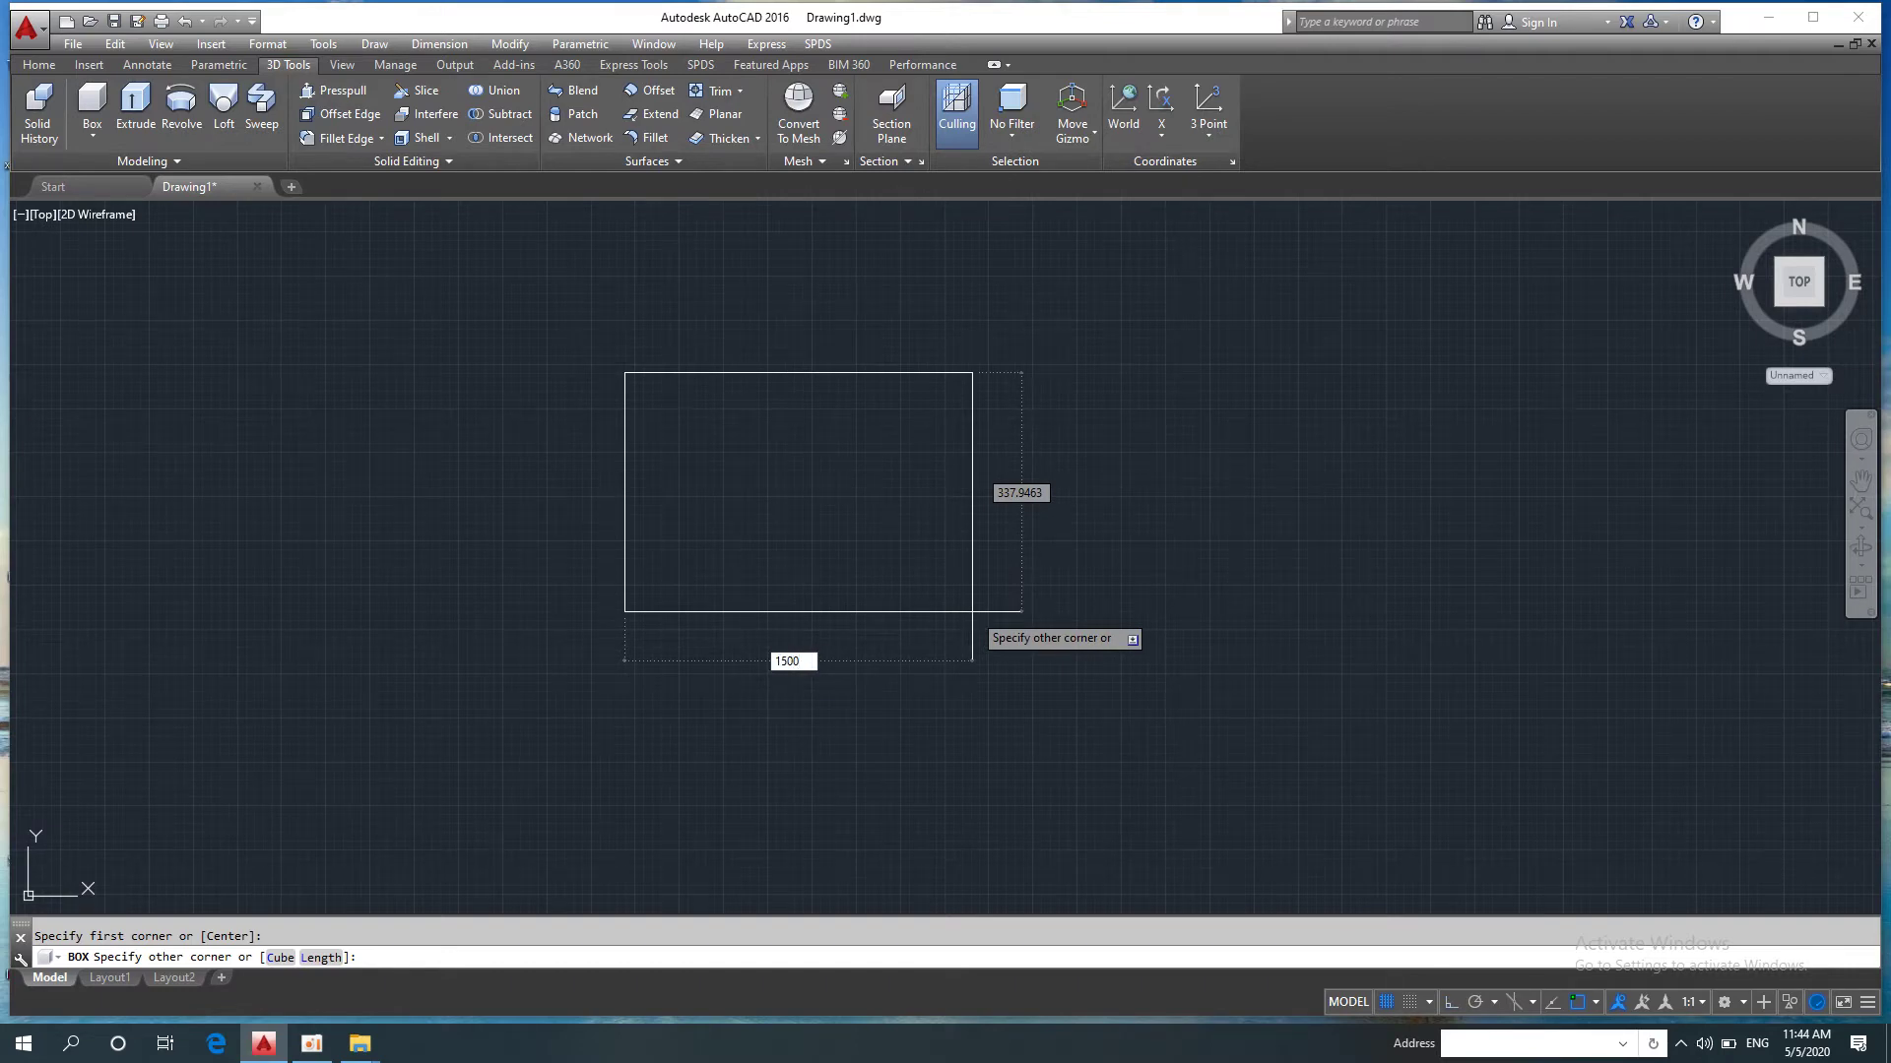
{"action": "key", "text": "Return"}
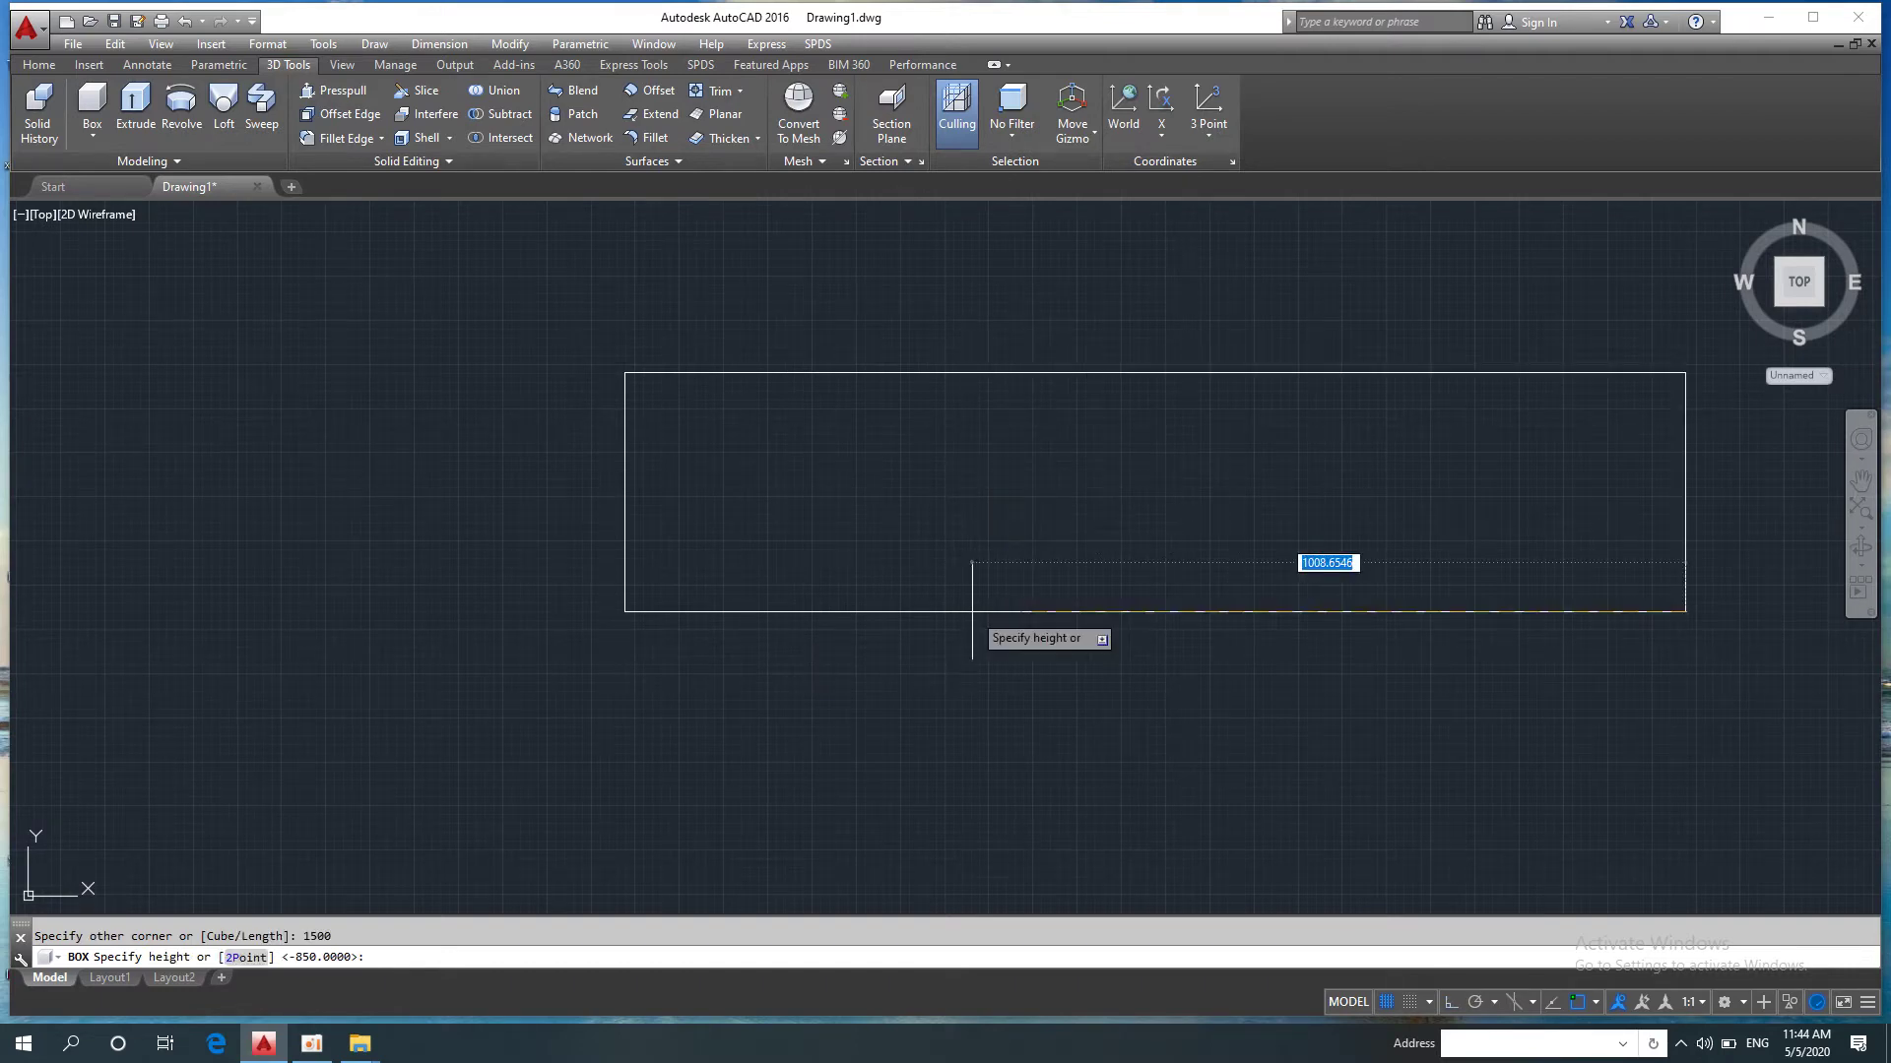
{"action": "key", "text": "Escape"}
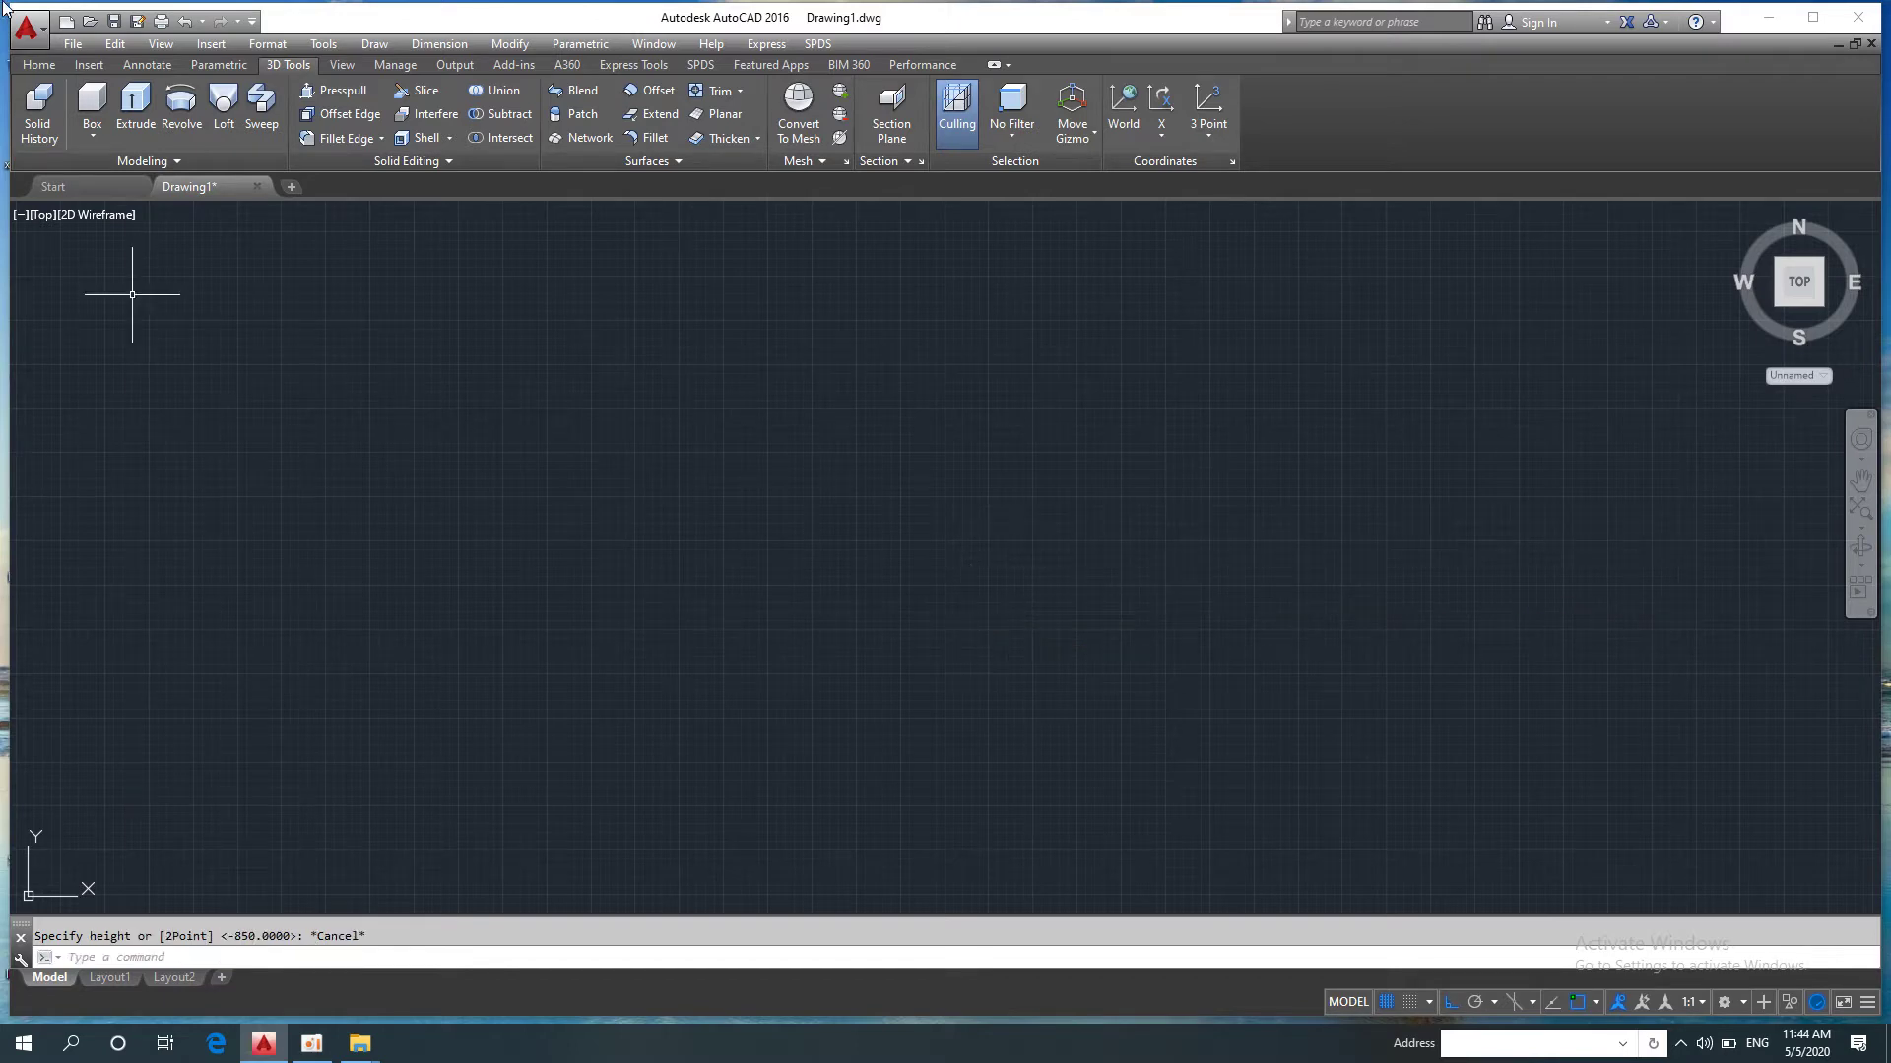
Step: Draw a 1500 × 1000 × 20 box from a new first corner
{"action": "left_click", "coordinate": [91, 97]}
{"action": "left_click", "coordinate": [527, 359]}
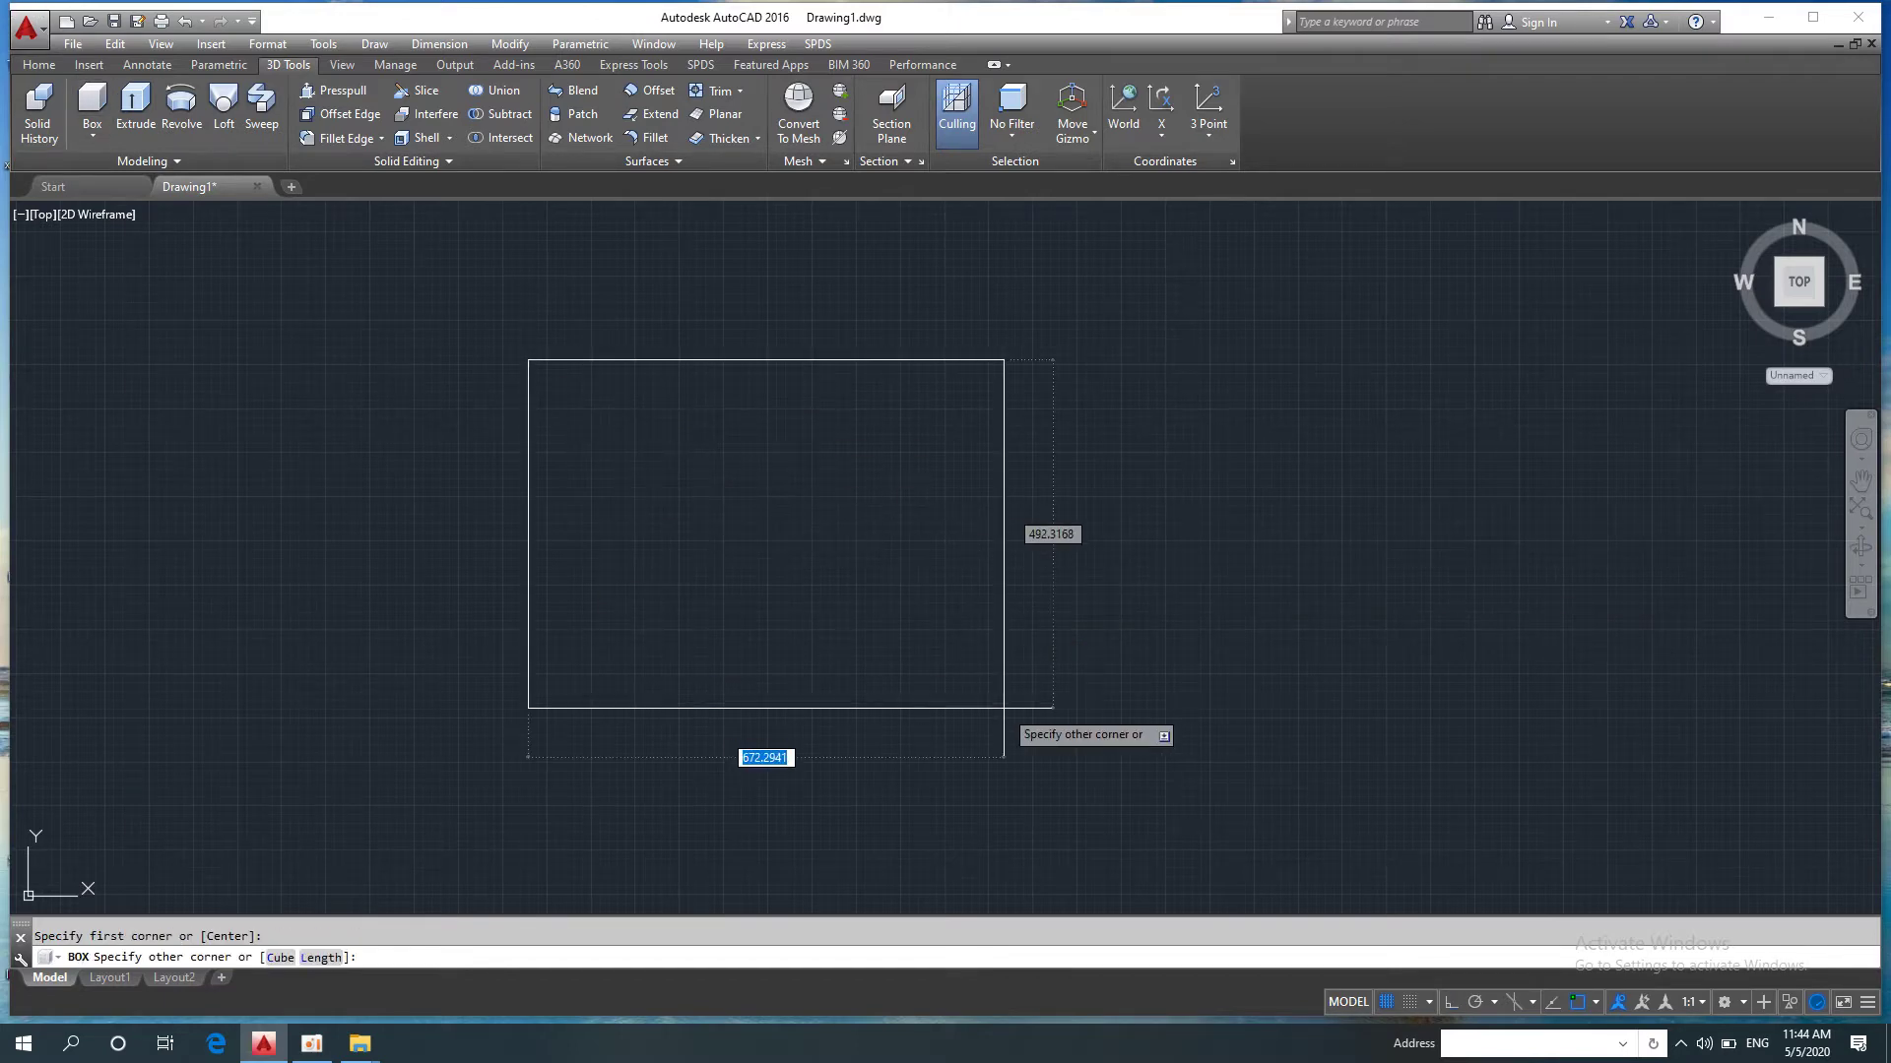
{"action": "type", "text": "l"}
{"action": "key", "text": "Return"}
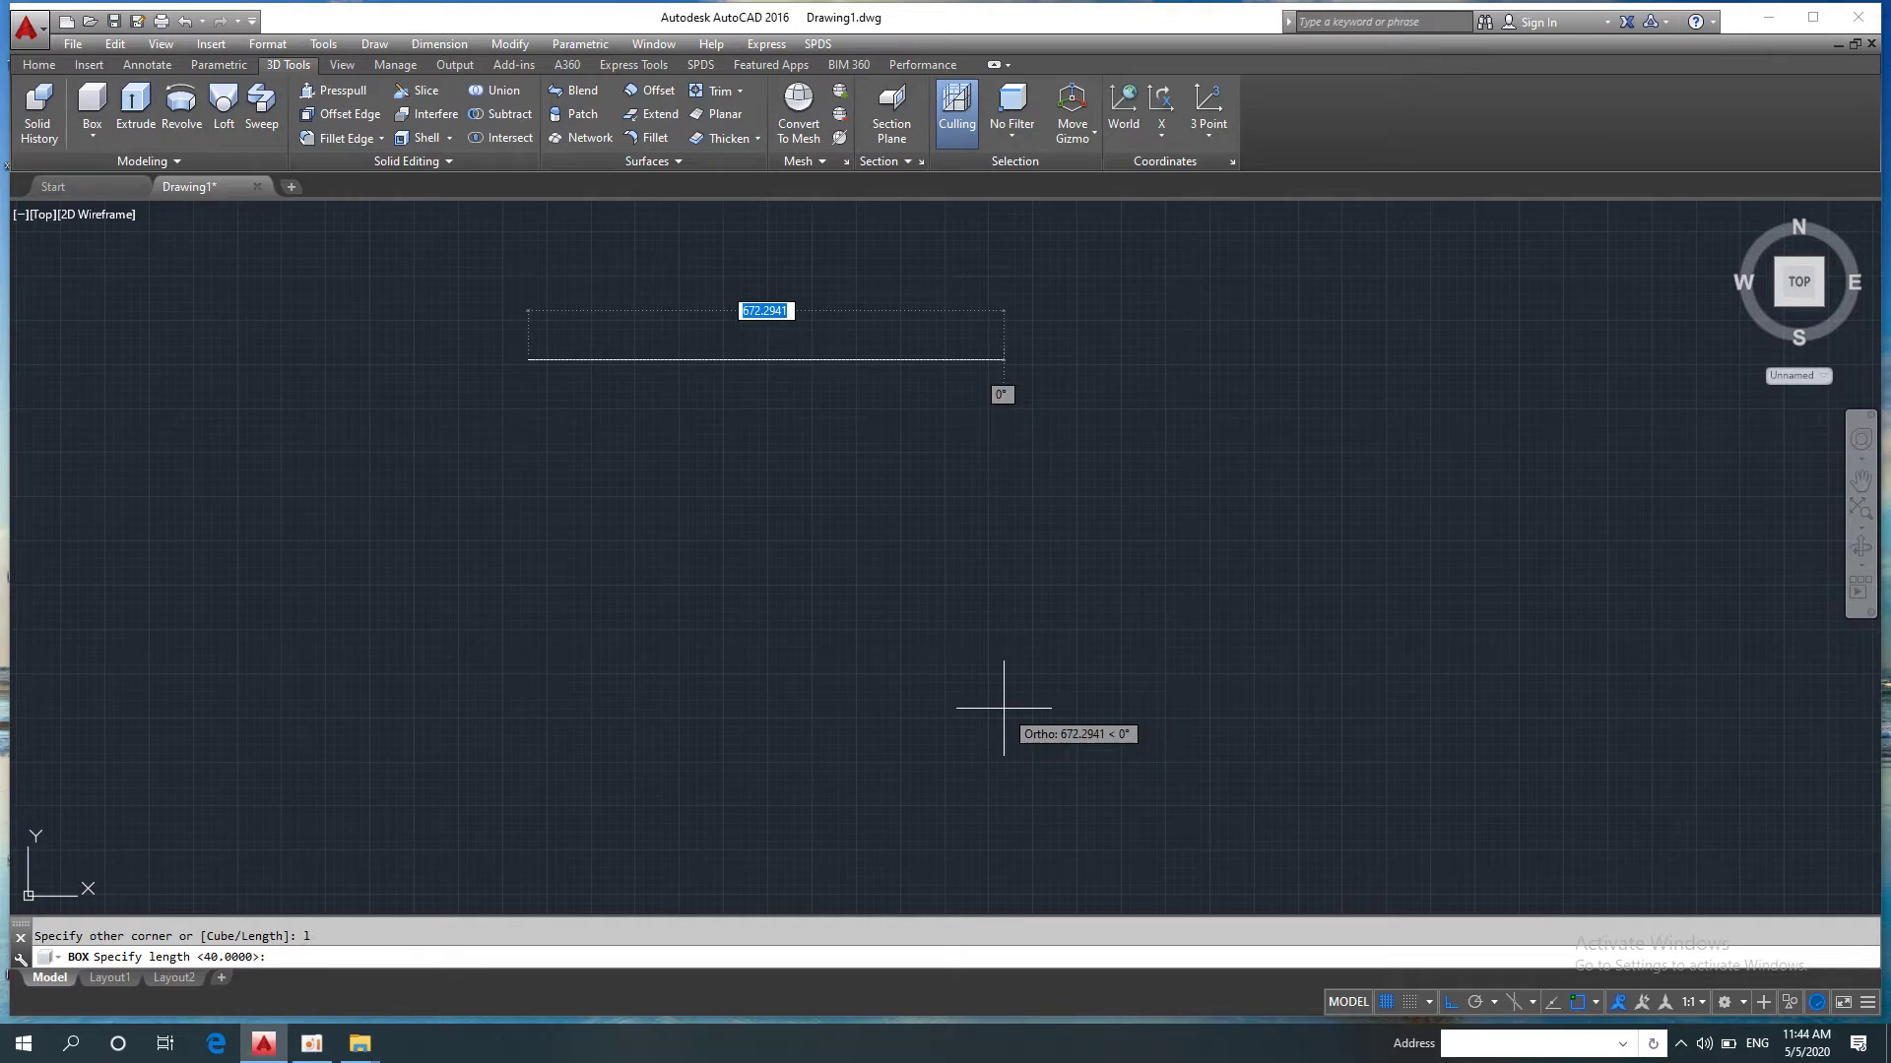
{"action": "type", "text": "1500"}
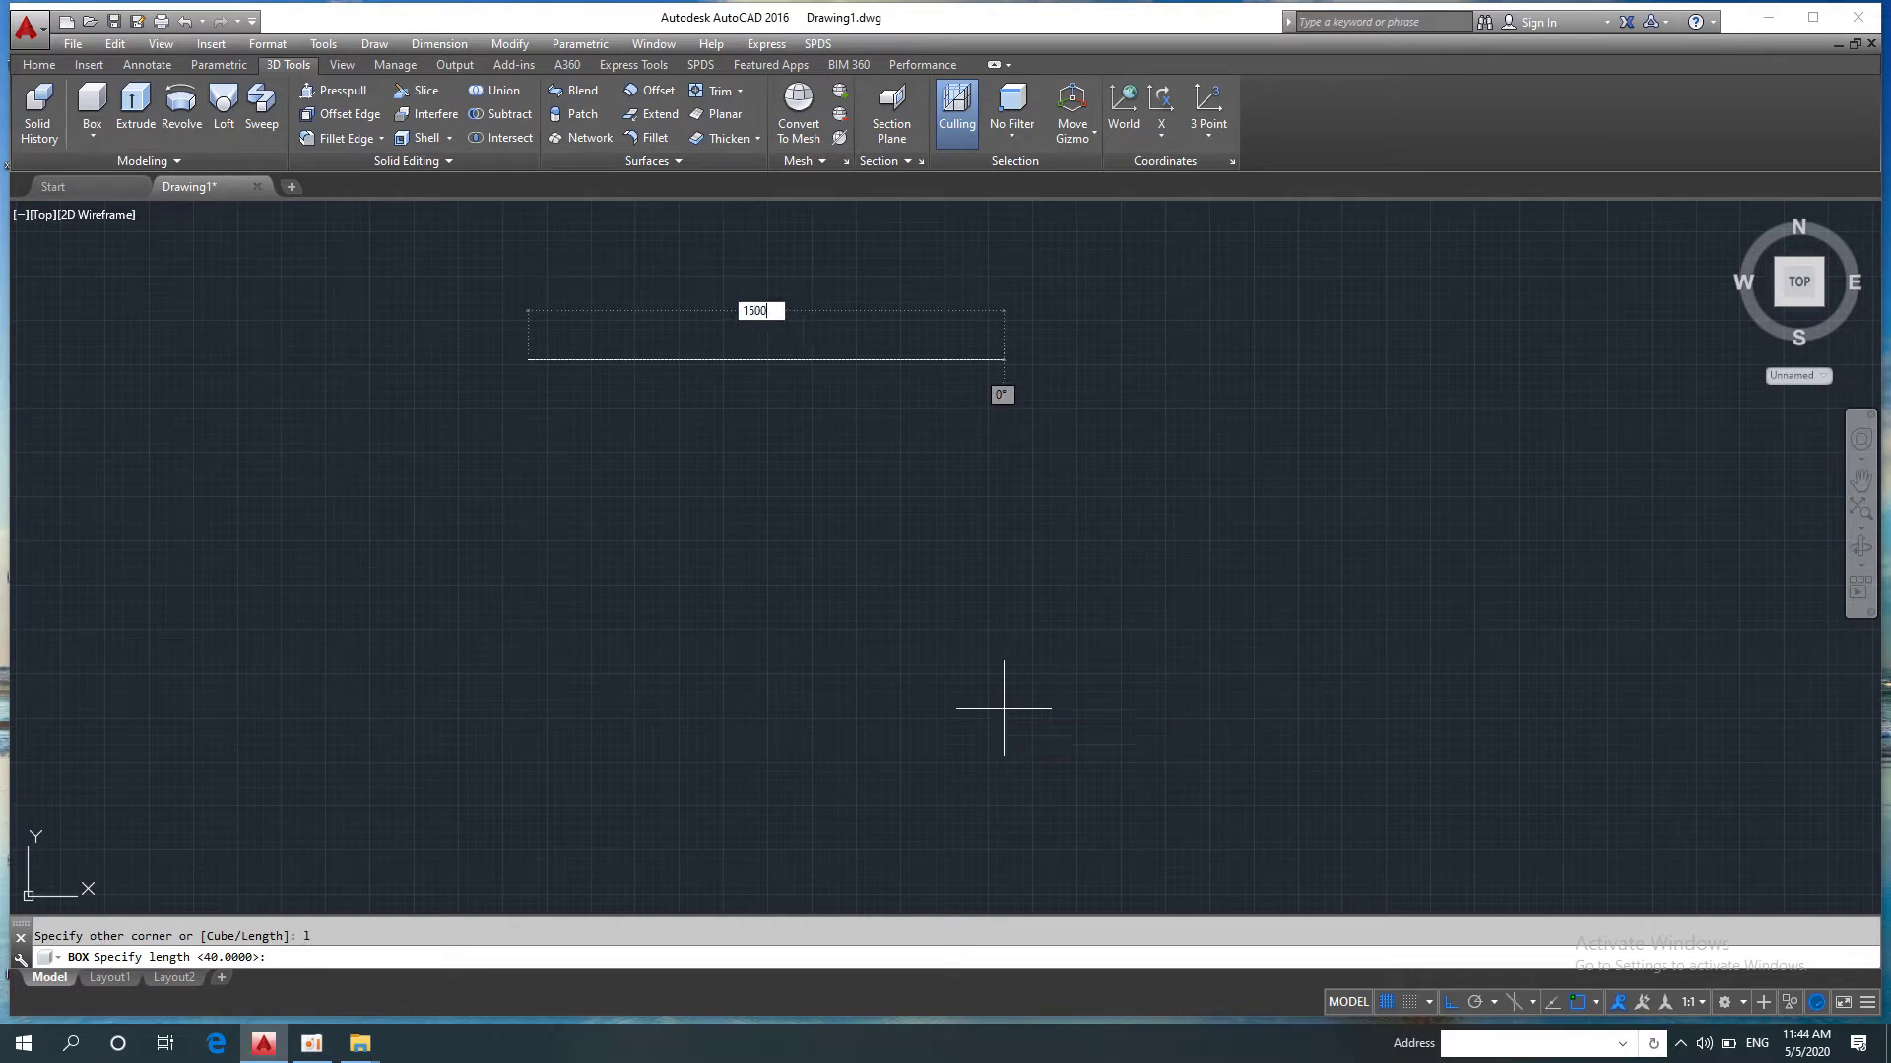
{"action": "key", "text": "Return"}
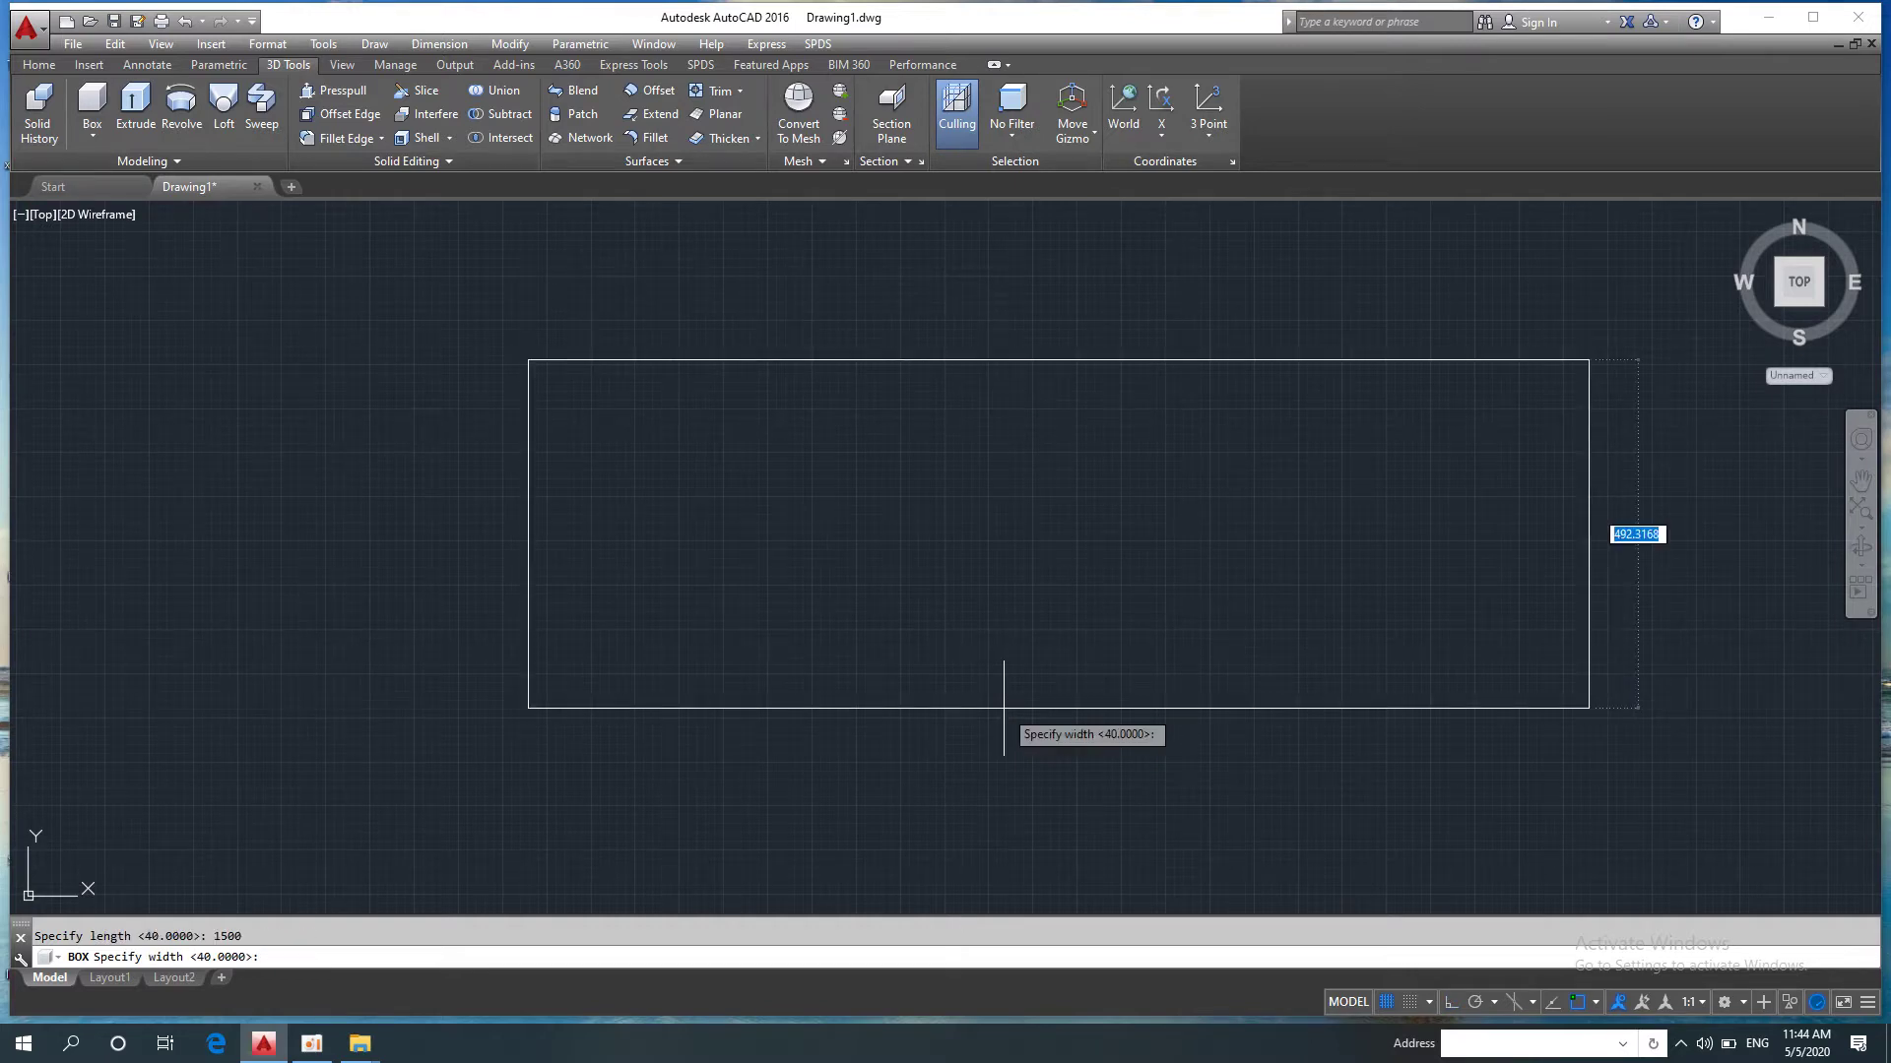
{"action": "key", "text": "Return"}
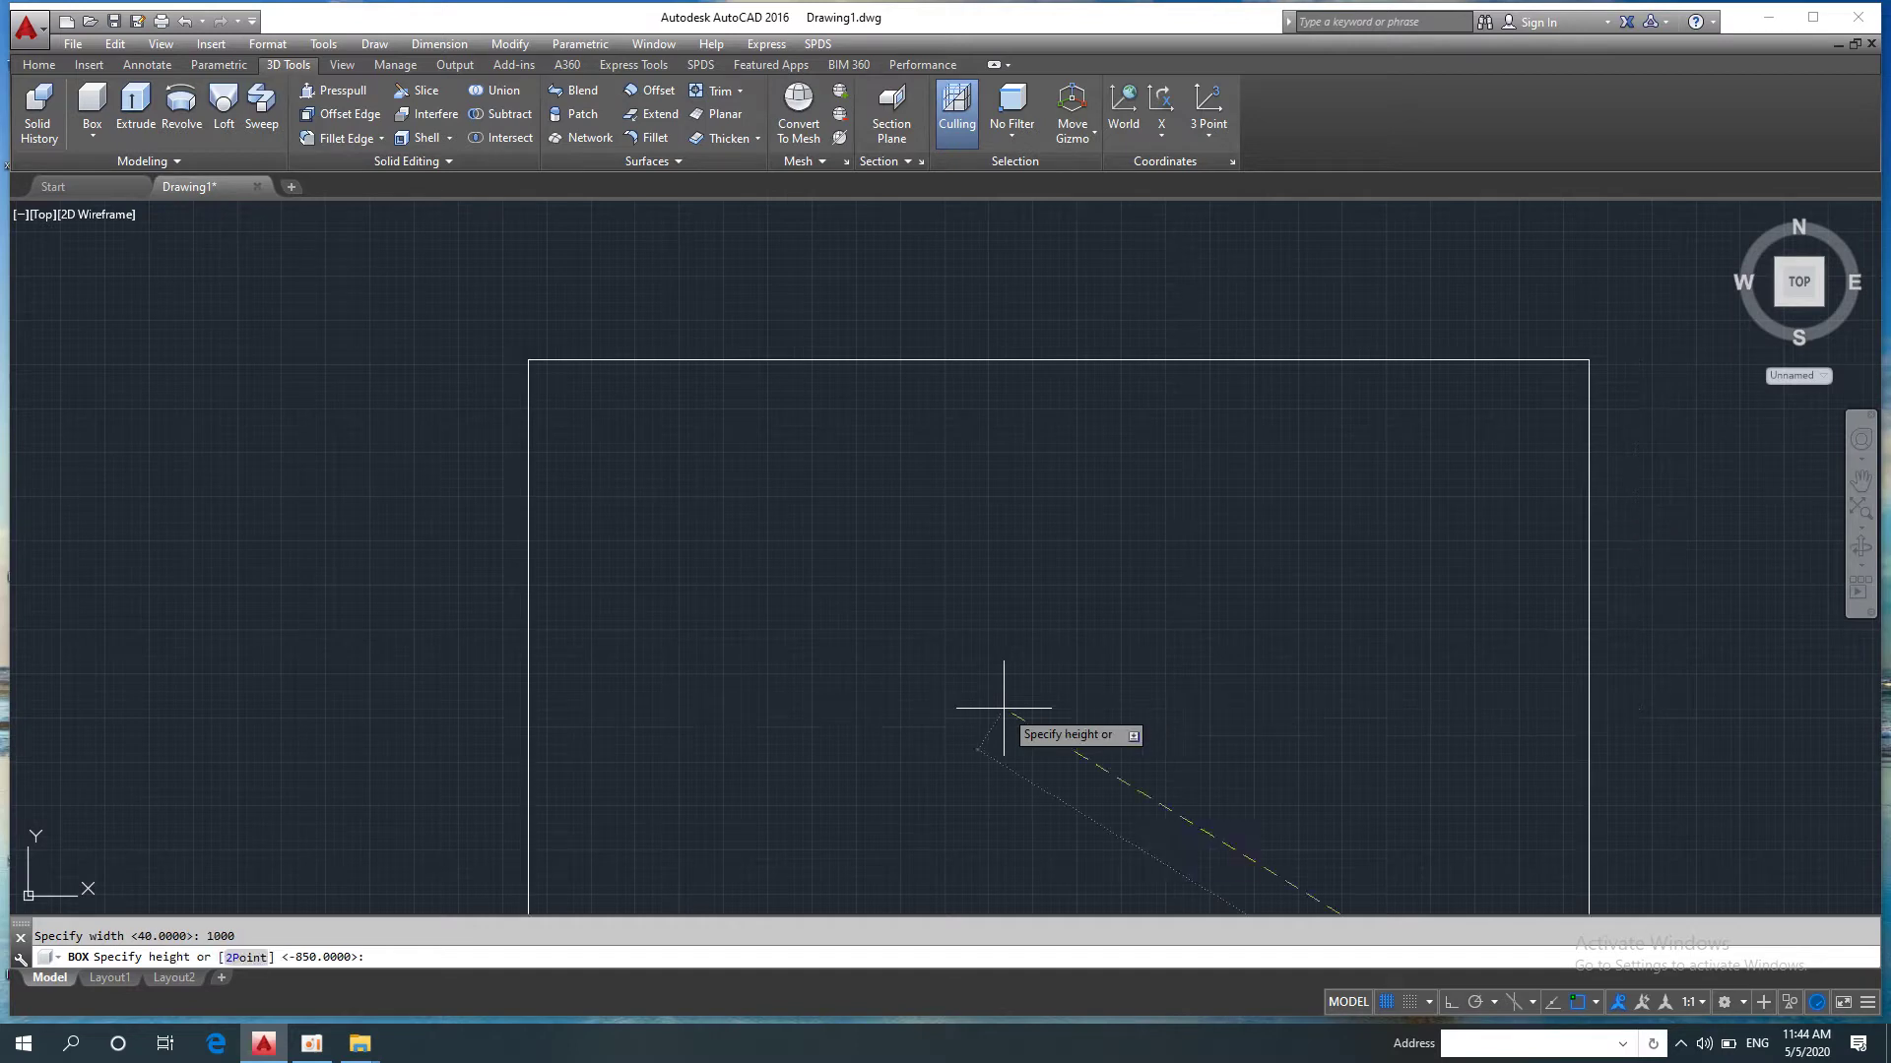
{"action": "type", "text": "20"}
{"action": "key", "text": "Return"}
{"action": "scroll", "coordinate": [840, 515], "scroll_direction": "down", "scroll_amount": 4}
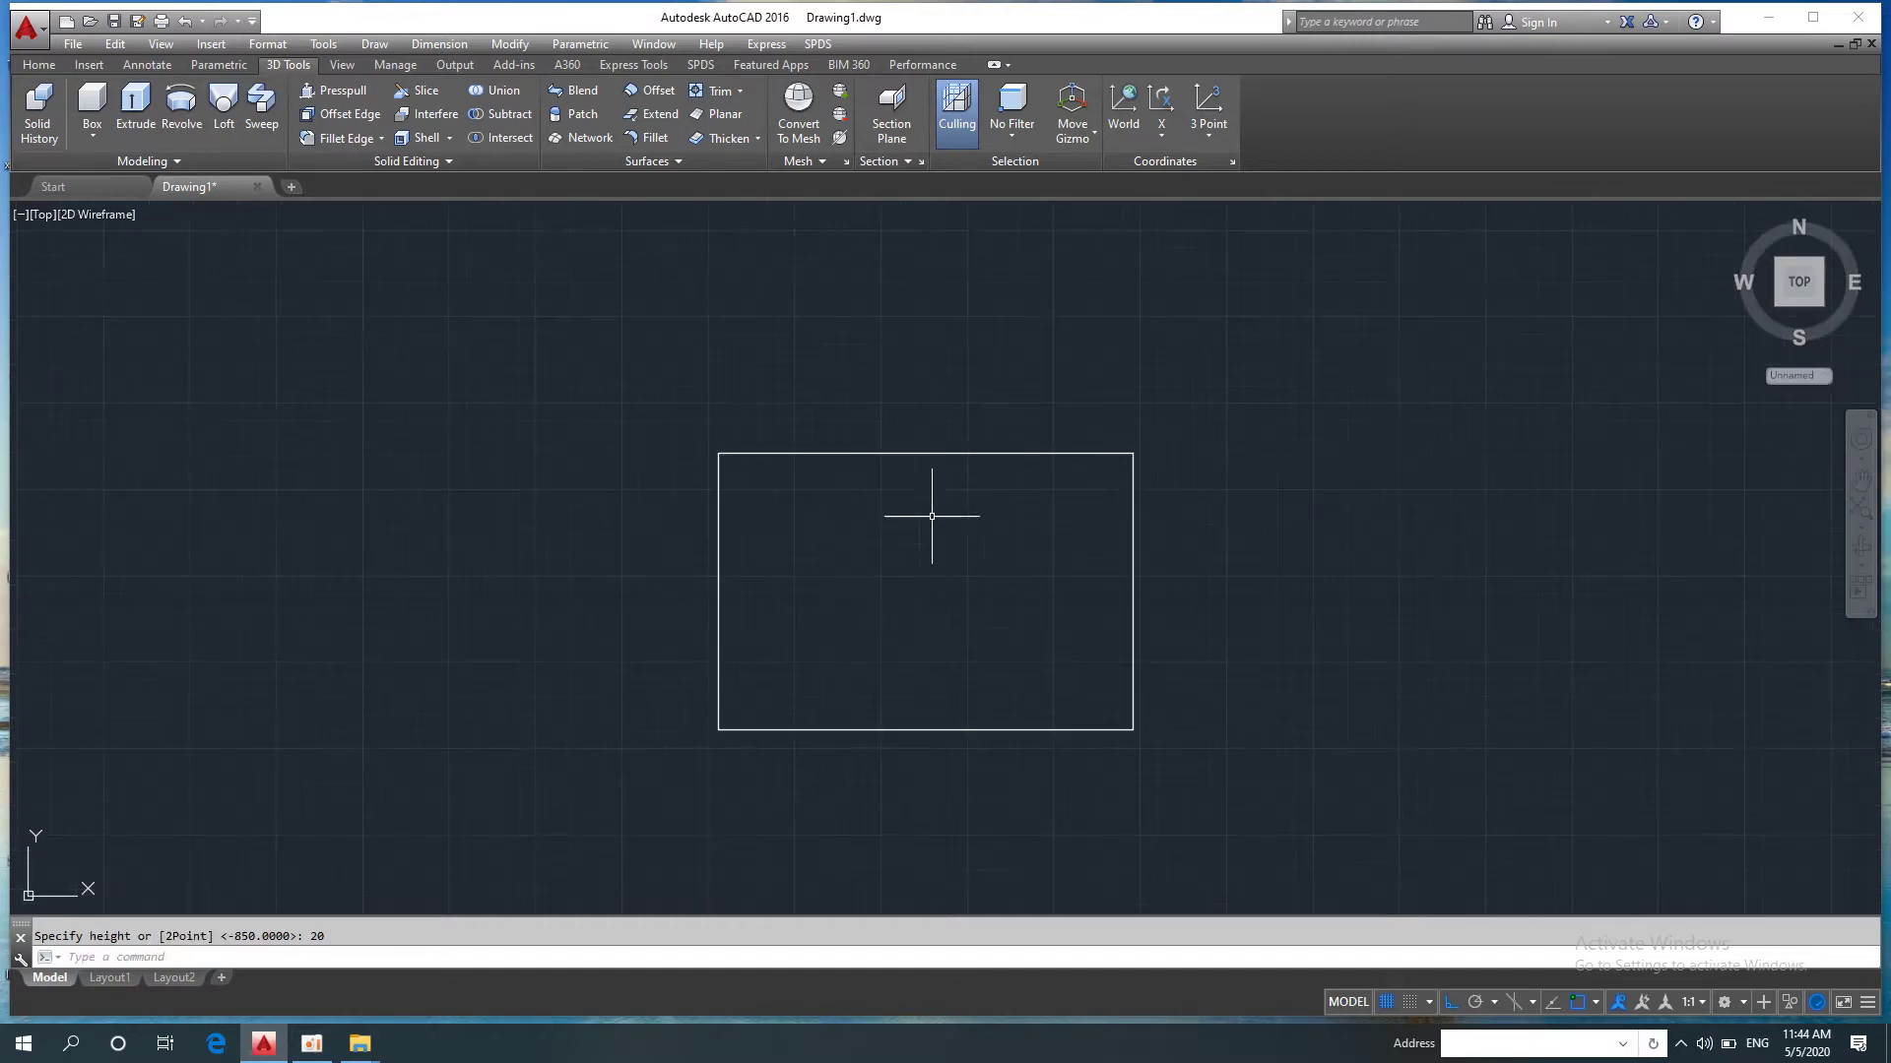
Step: Start a cylinder from the solids dropdown and cancel the first radius-20 attempt
{"action": "left_click", "coordinate": [102, 135]}
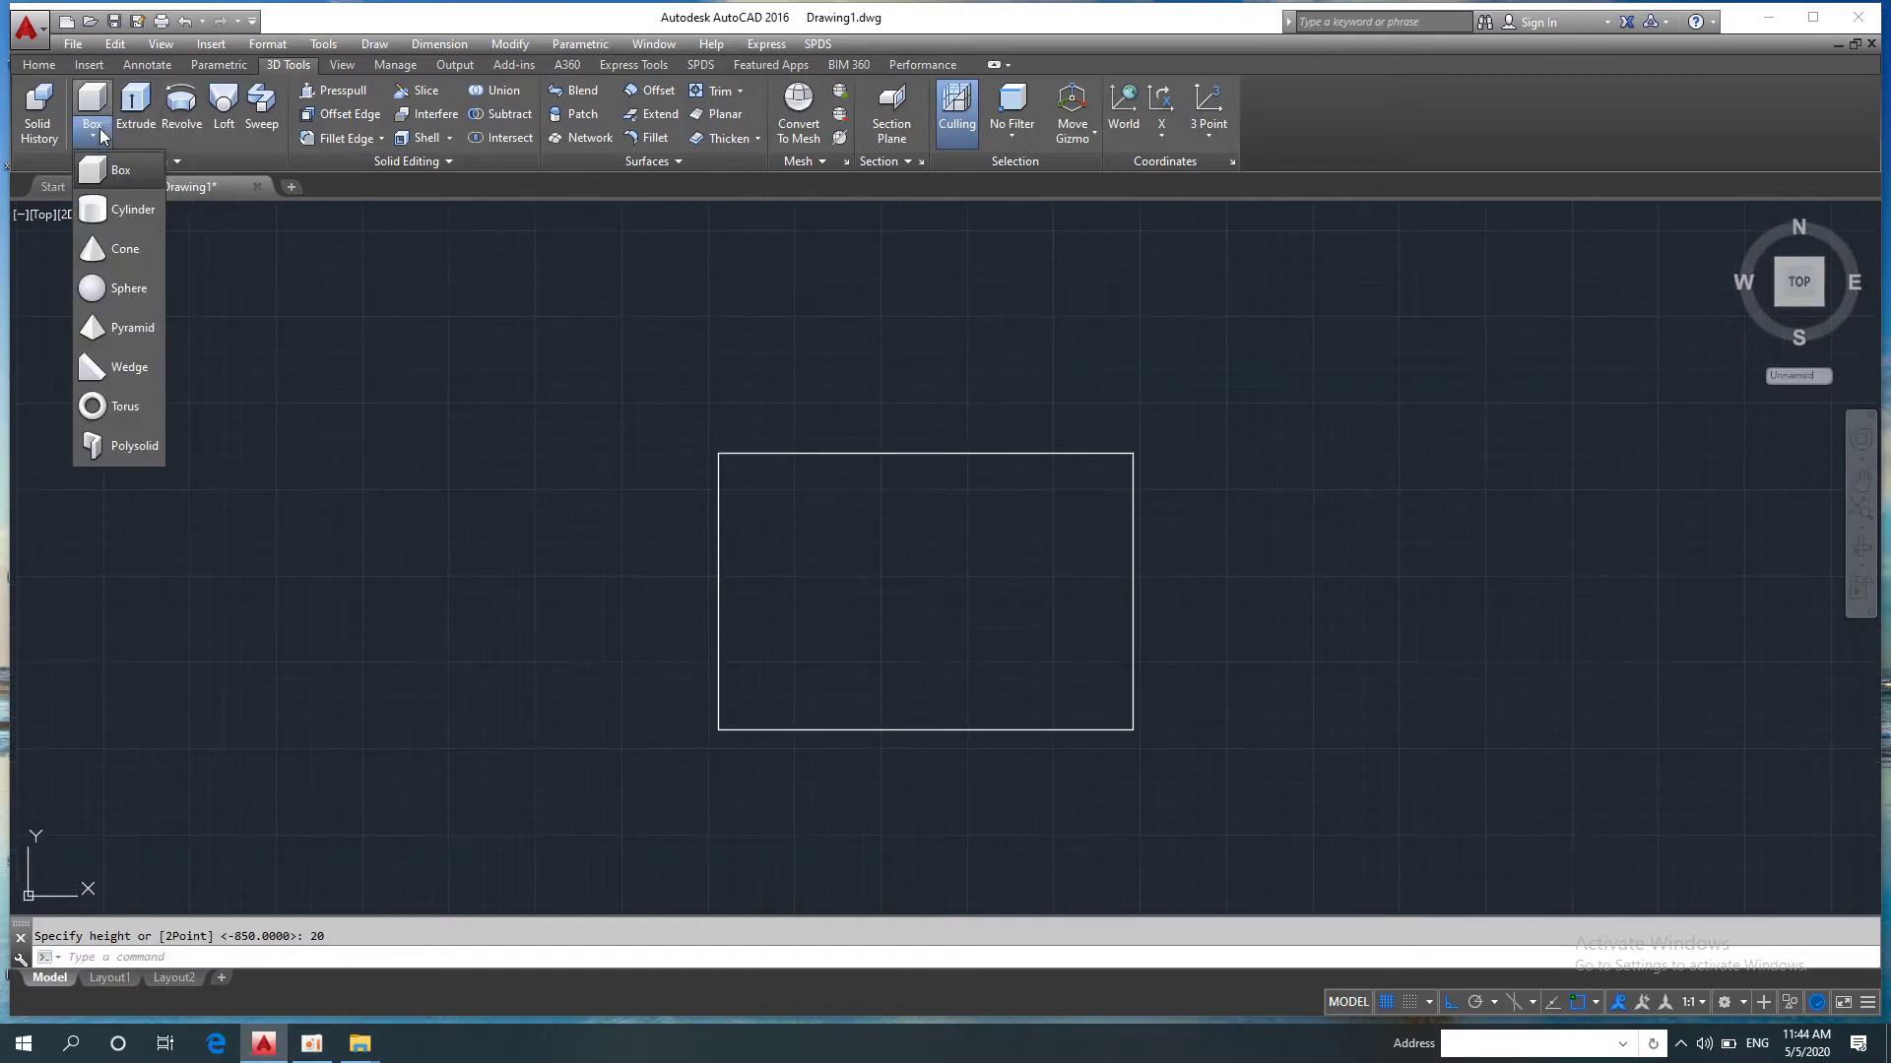
{"action": "left_click", "coordinate": [118, 210]}
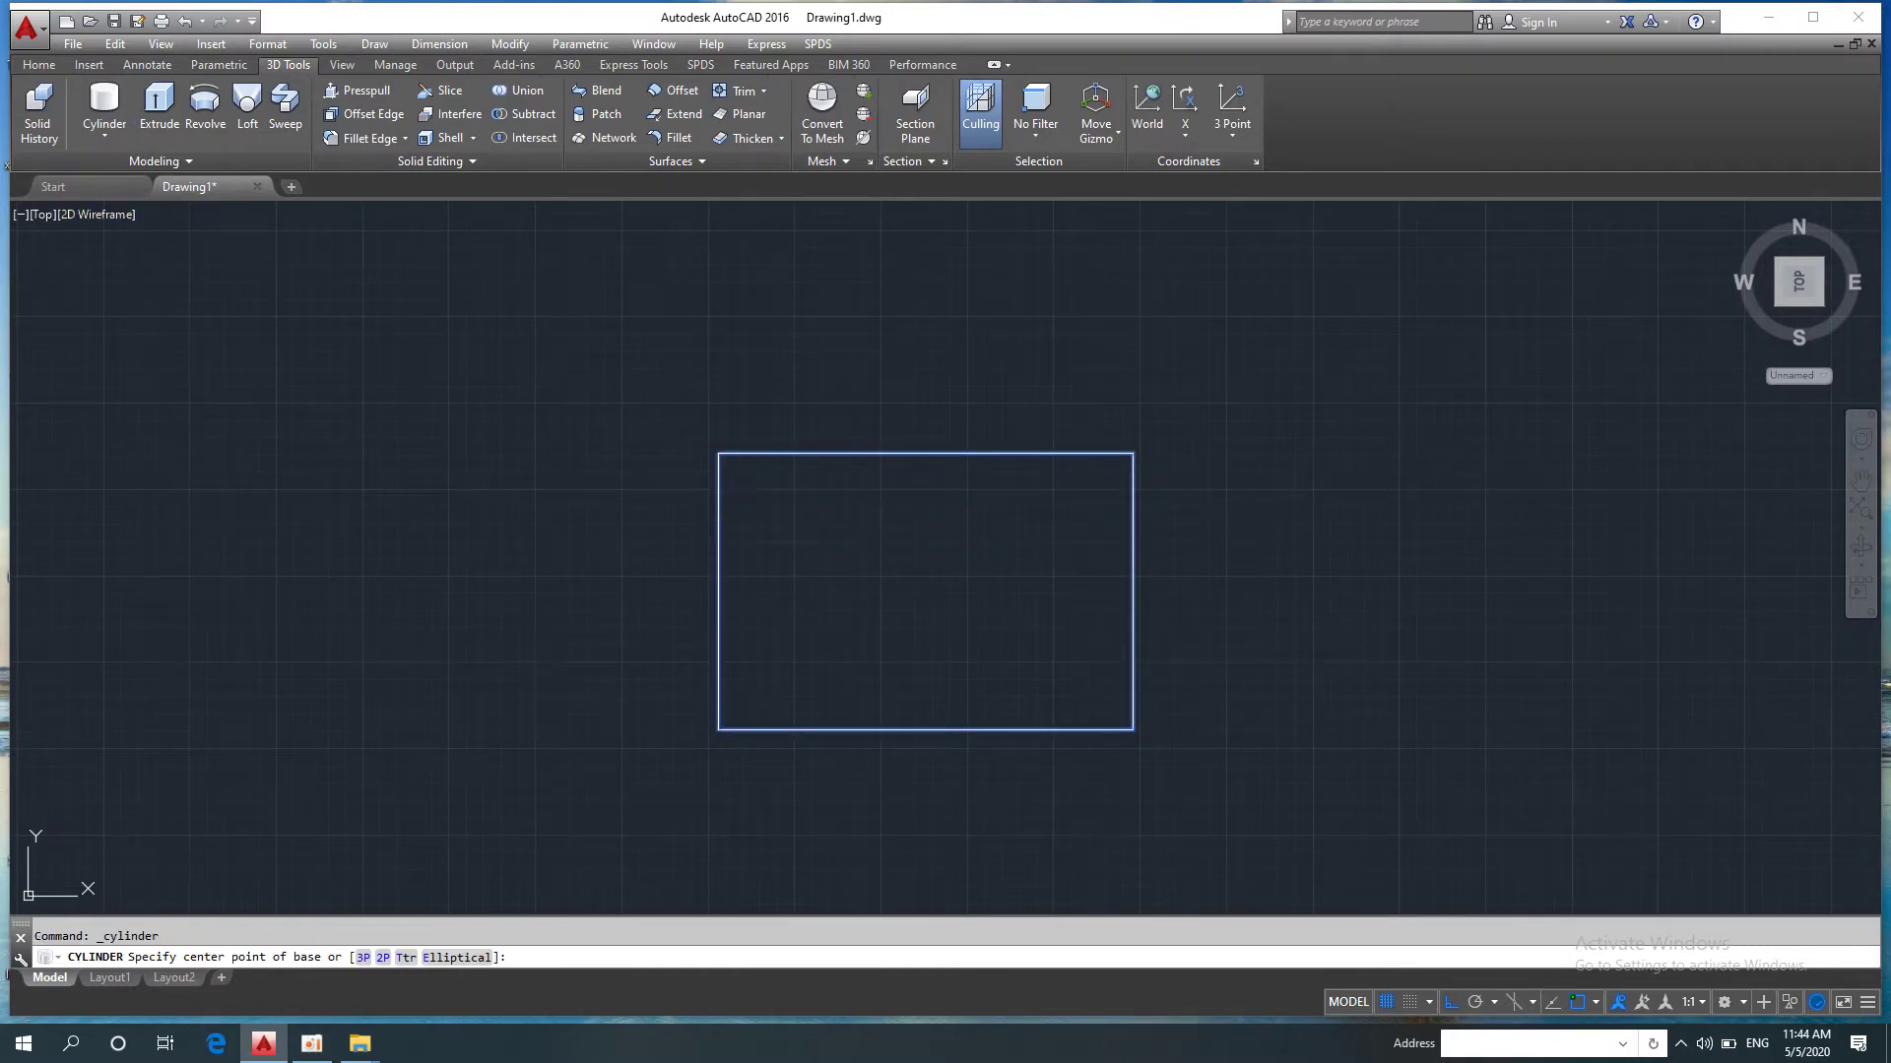
{"action": "left_click", "coordinate": [774, 492]}
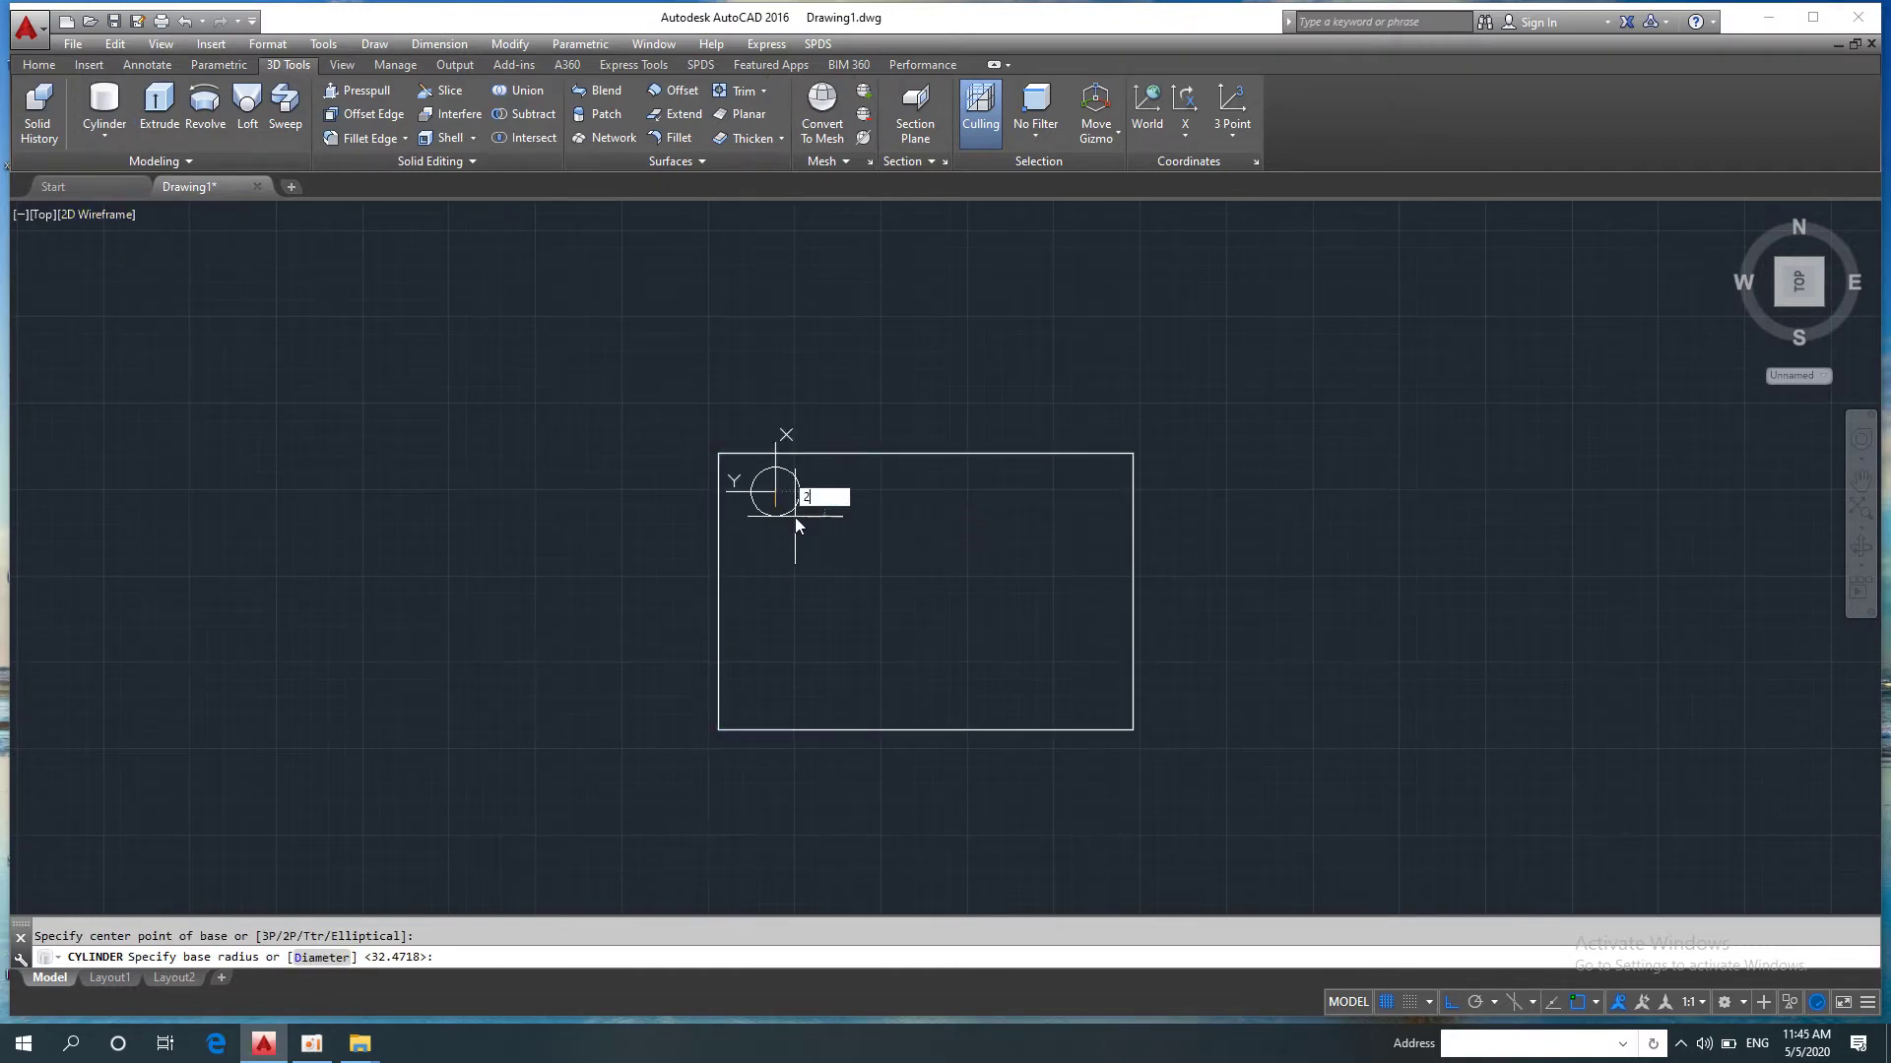
{"action": "type", "text": "0"}
{"action": "key", "text": "Return"}
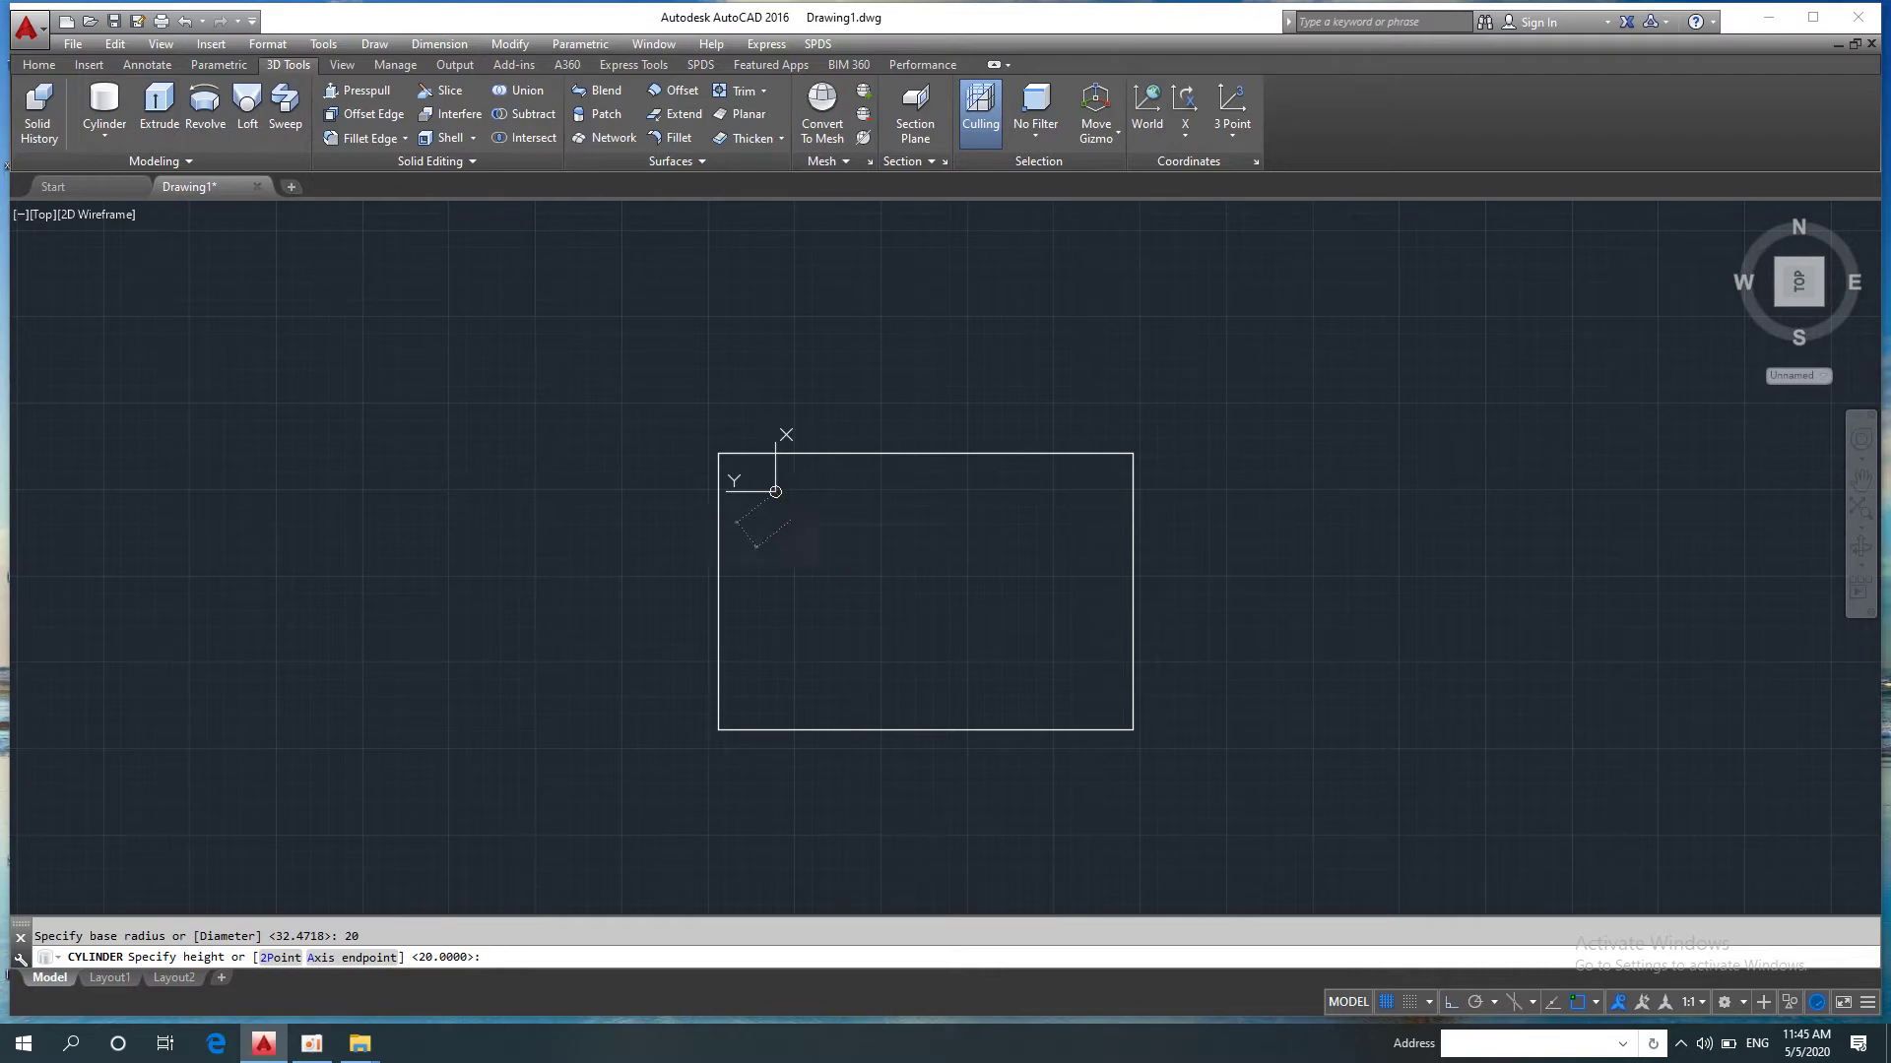
{"action": "key", "text": "Escape"}
Step: Draw a cylinder of radius 40 and height 850 near the box's top-left corner
{"action": "left_click", "coordinate": [104, 104]}
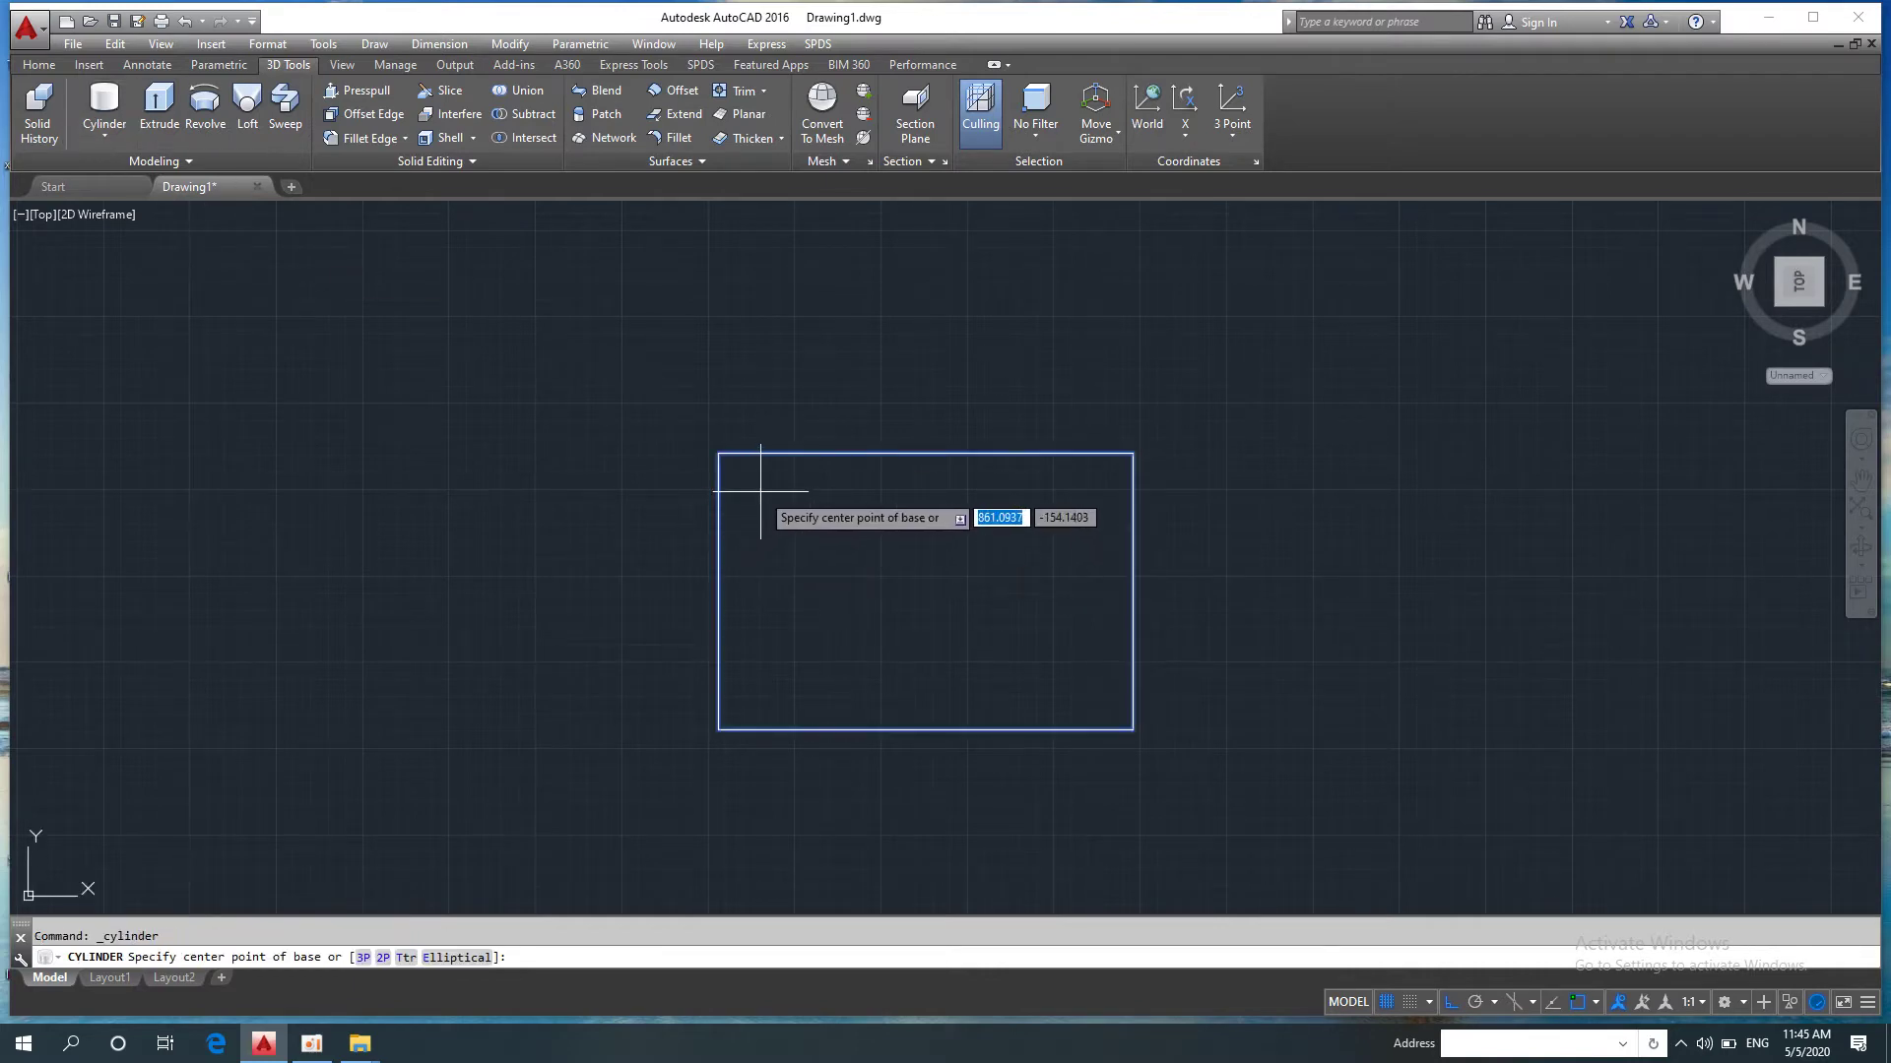
{"action": "left_click", "coordinate": [764, 490]}
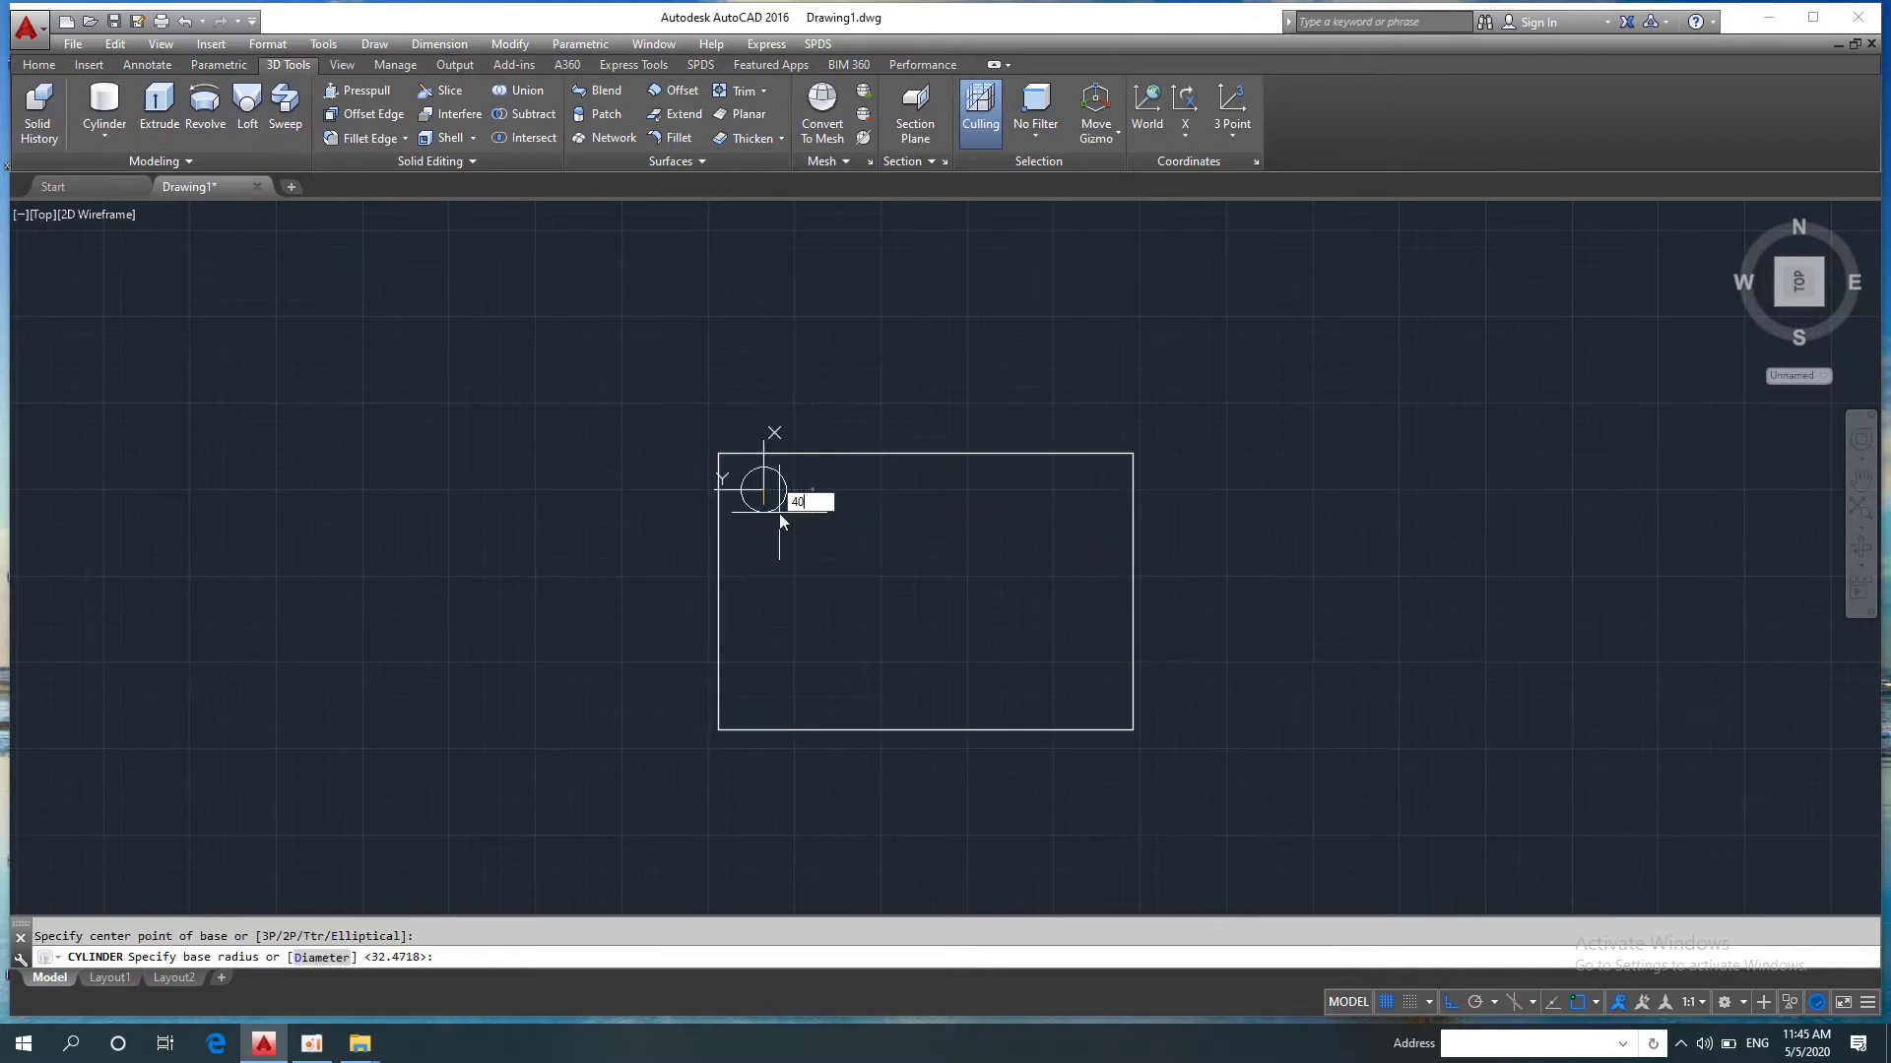
{"action": "type", "text": "40"}
{"action": "key", "text": "Return"}
{"action": "type", "text": "850"}
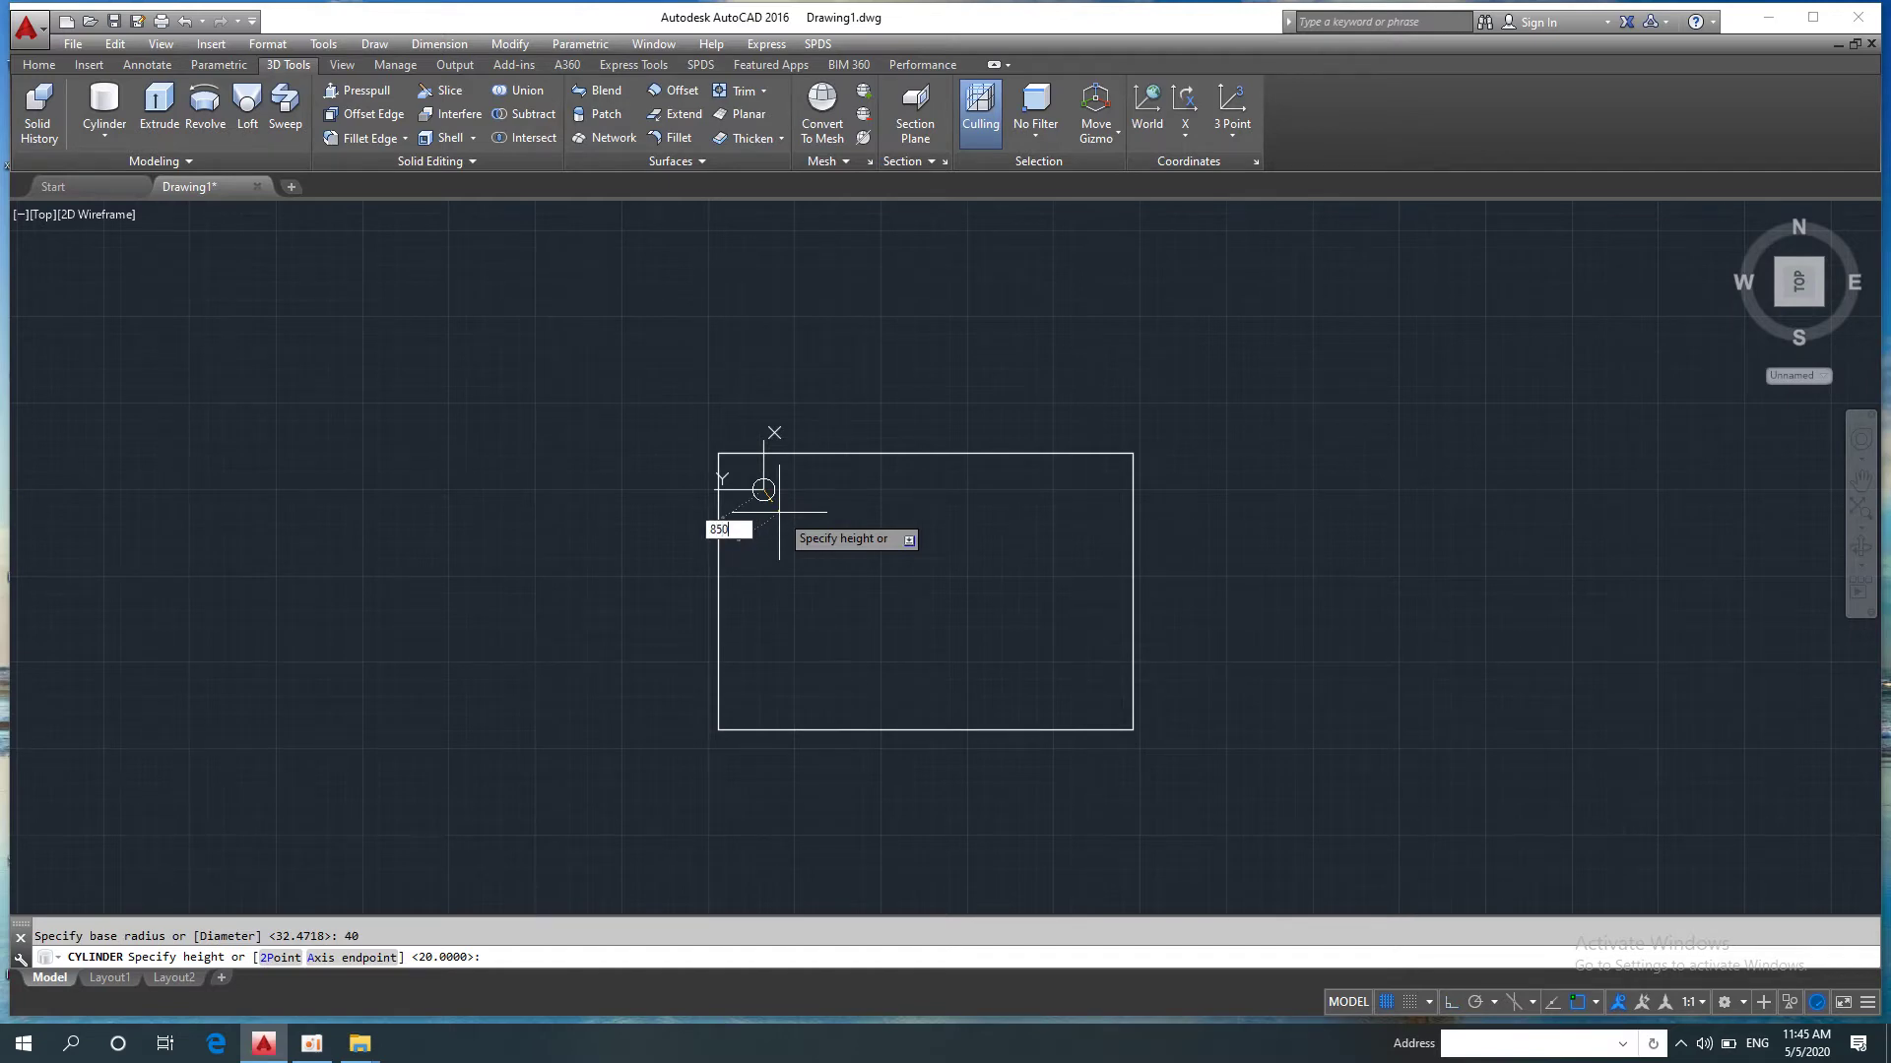
{"action": "key", "text": "Return"}
{"action": "type", "text": "m"}
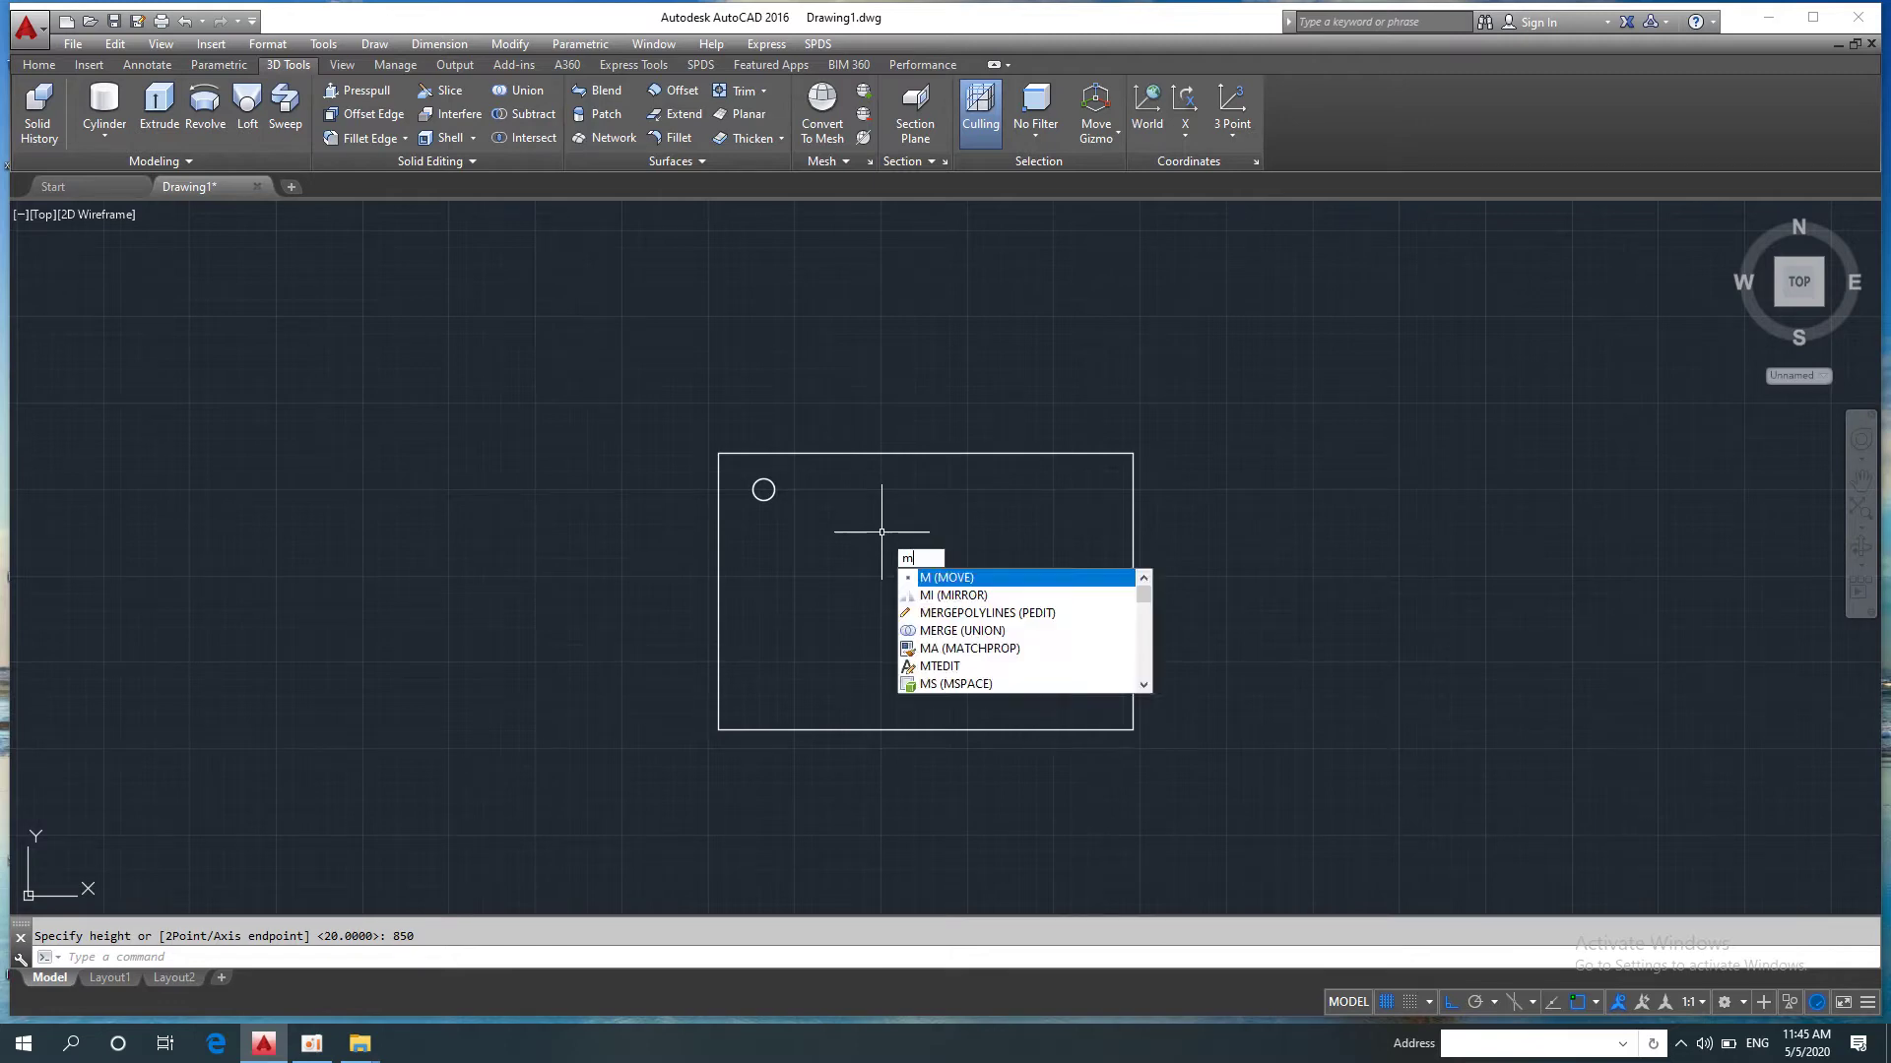
Step: Cancel the stray move and mirror the circle across the vertical midline, keeping the original
{"action": "key", "text": "Return"}
{"action": "key", "text": "Escape"}
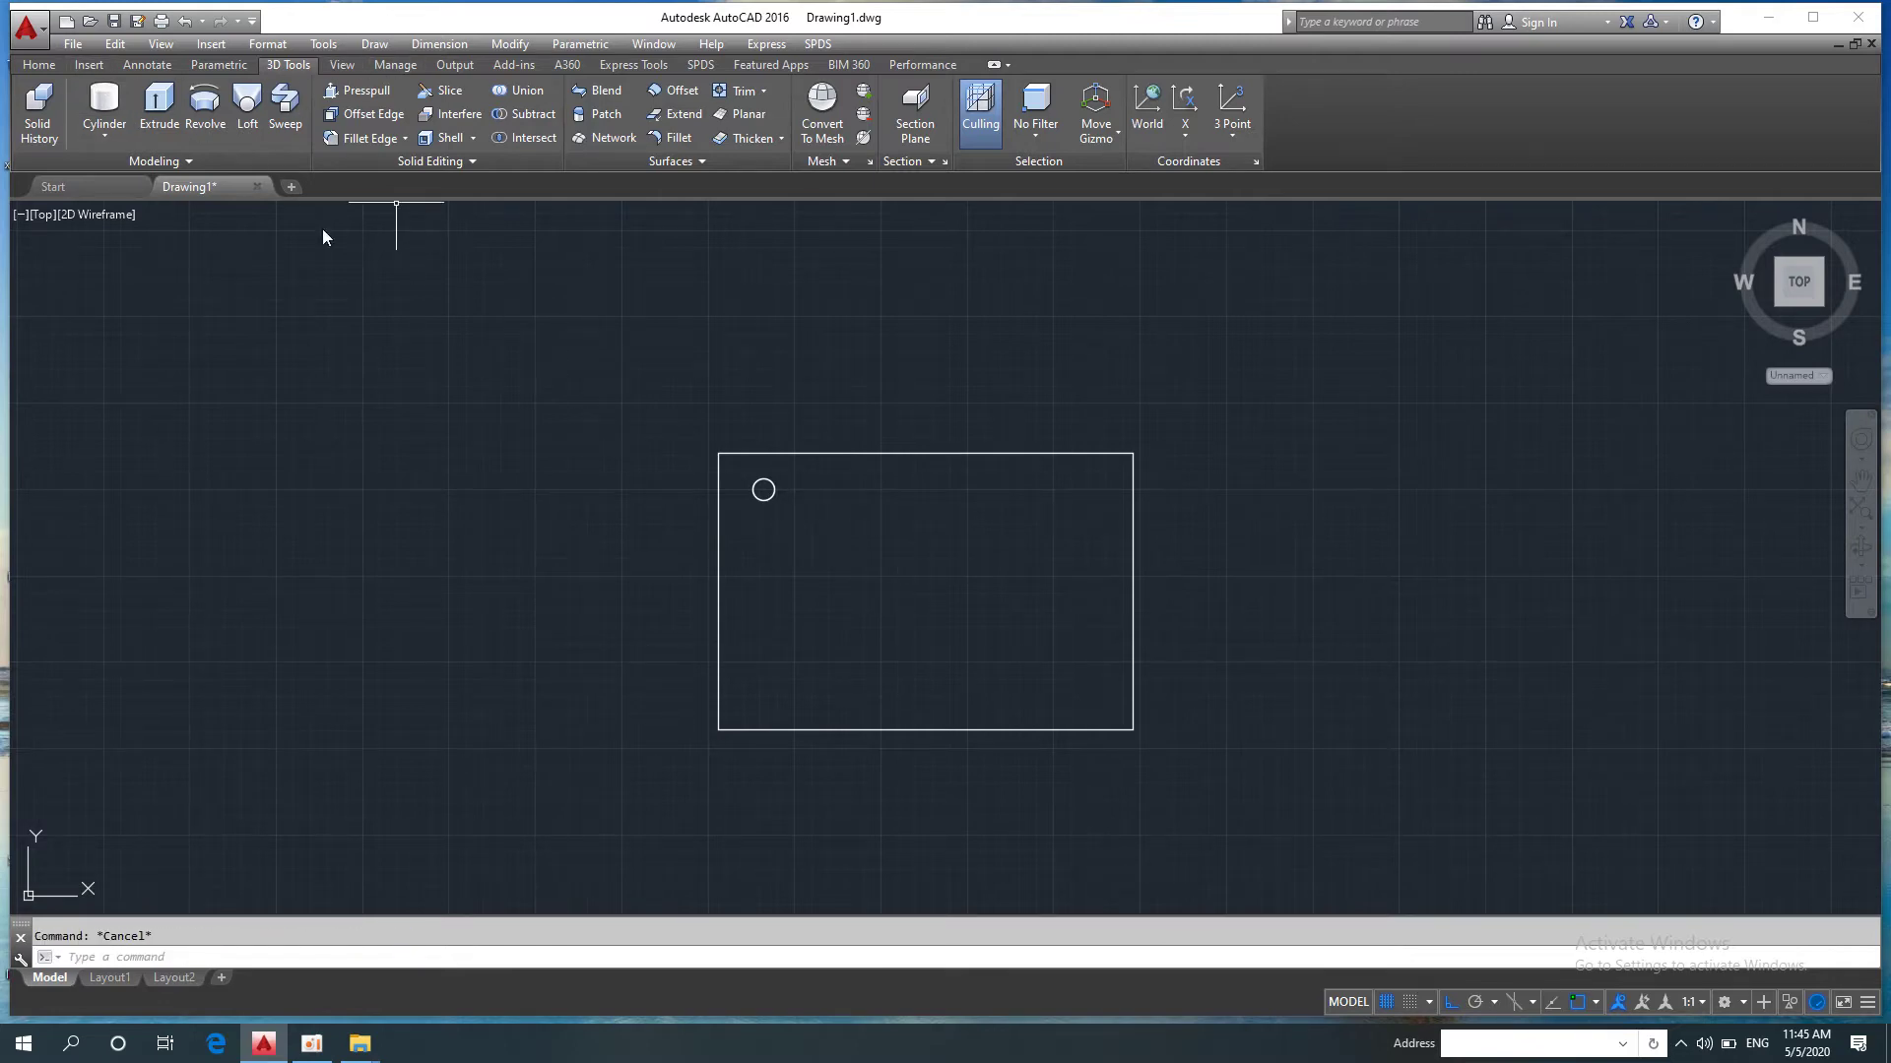
{"action": "type", "text": "MI"}
{"action": "key", "text": "Return"}
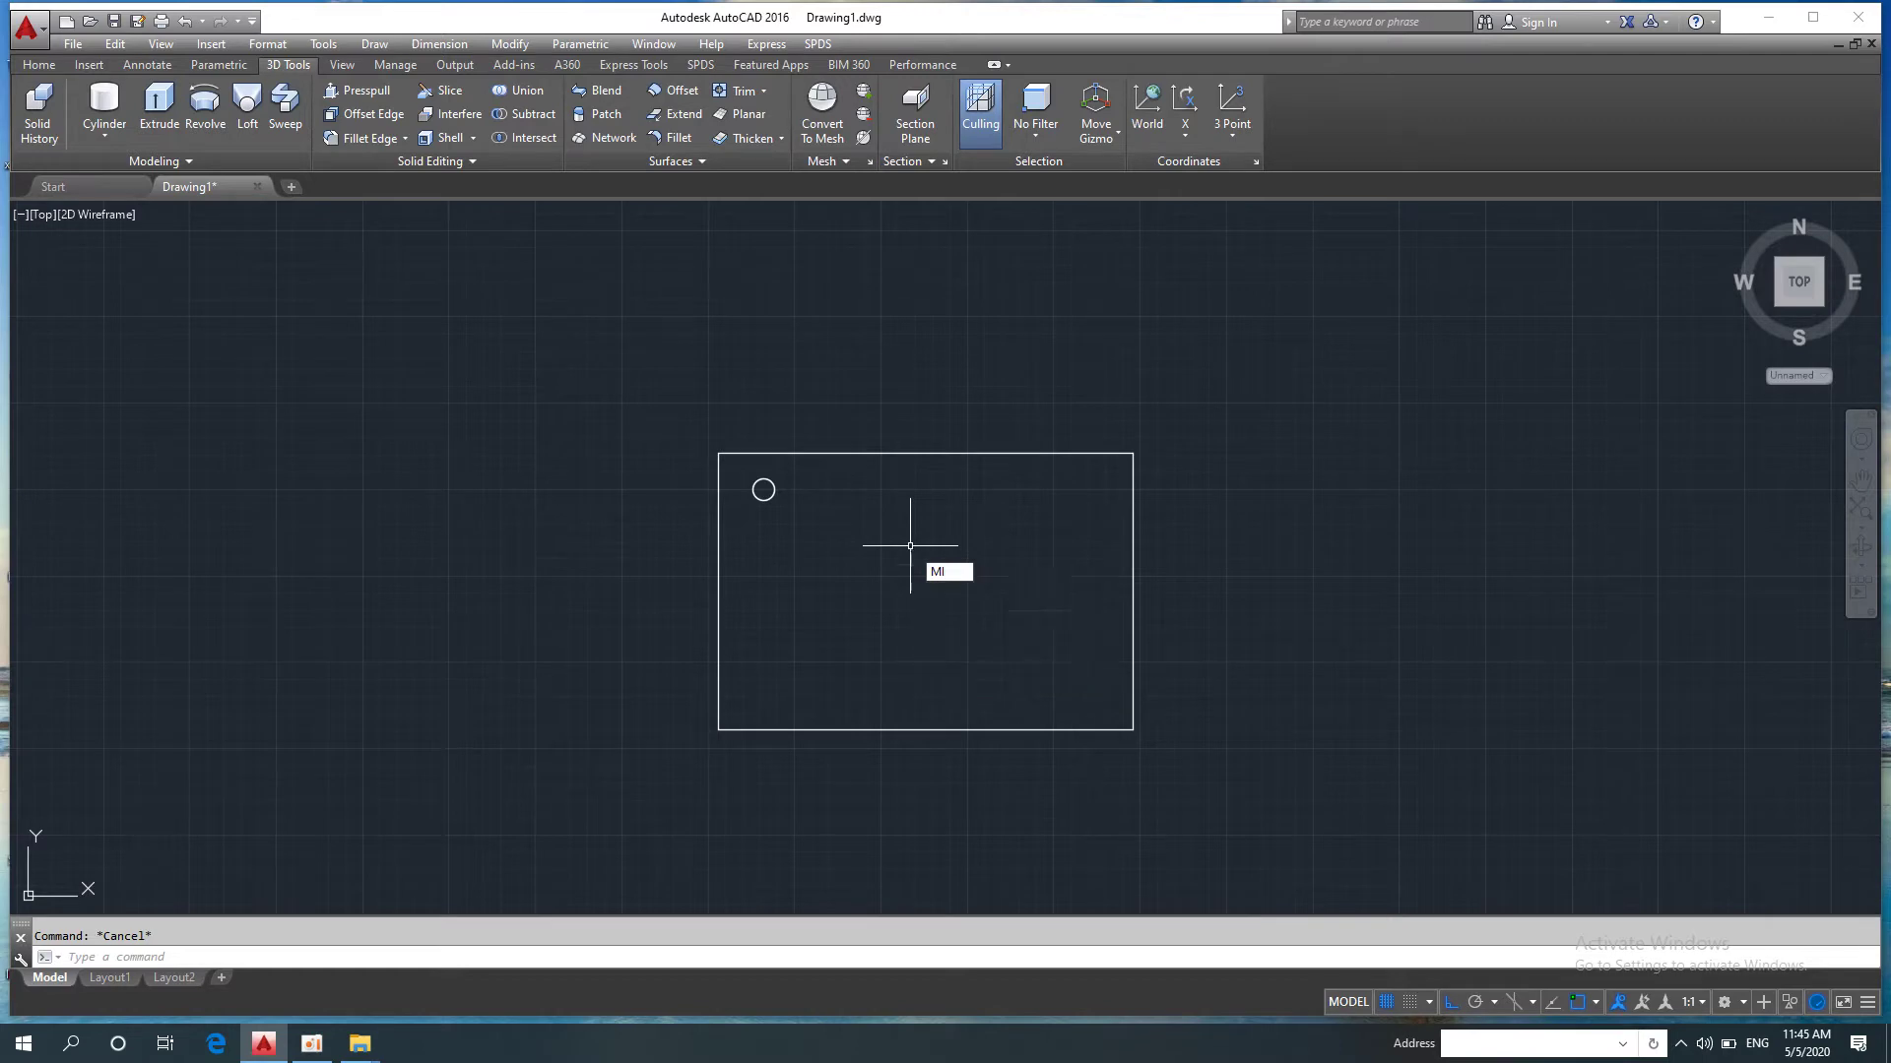
{"action": "left_click", "coordinate": [620, 394]}
{"action": "left_click", "coordinate": [968, 524]}
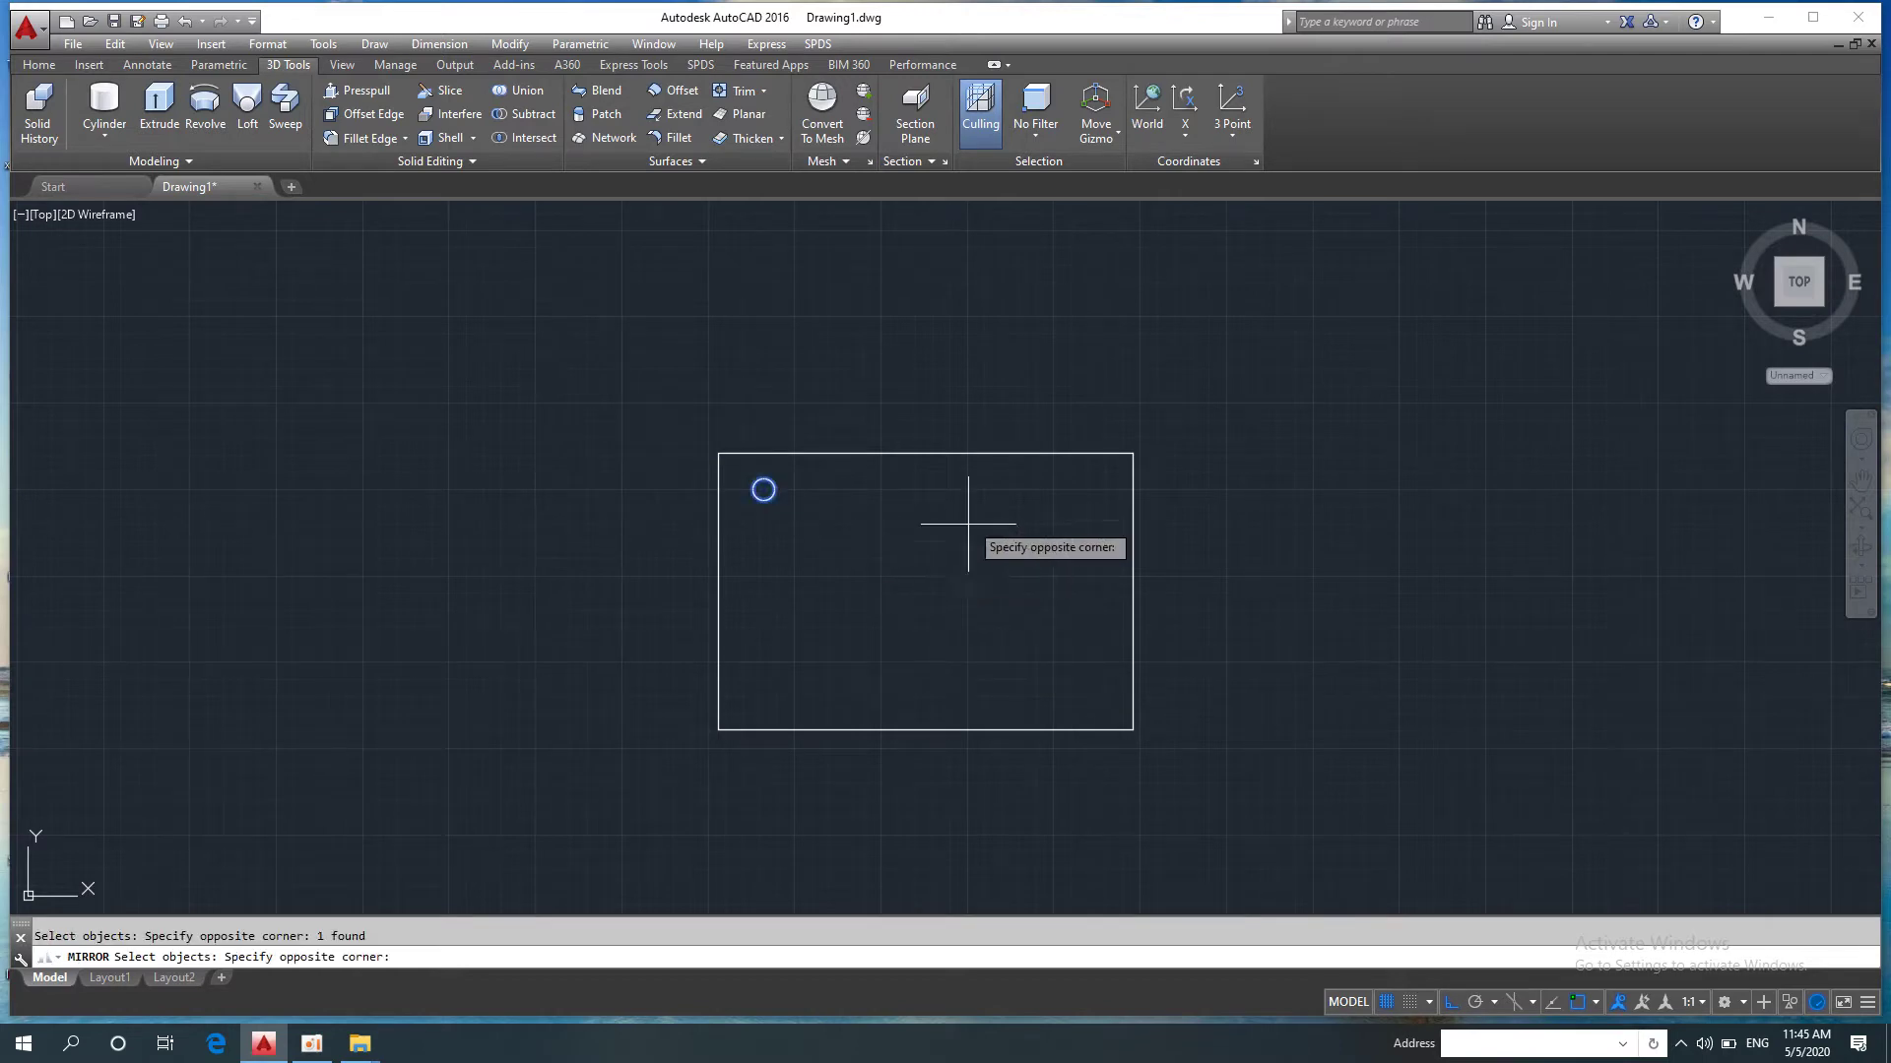
{"action": "left_click", "coordinate": [892, 522]}
{"action": "key", "text": "Return"}
{"action": "left_click", "coordinate": [925, 453]}
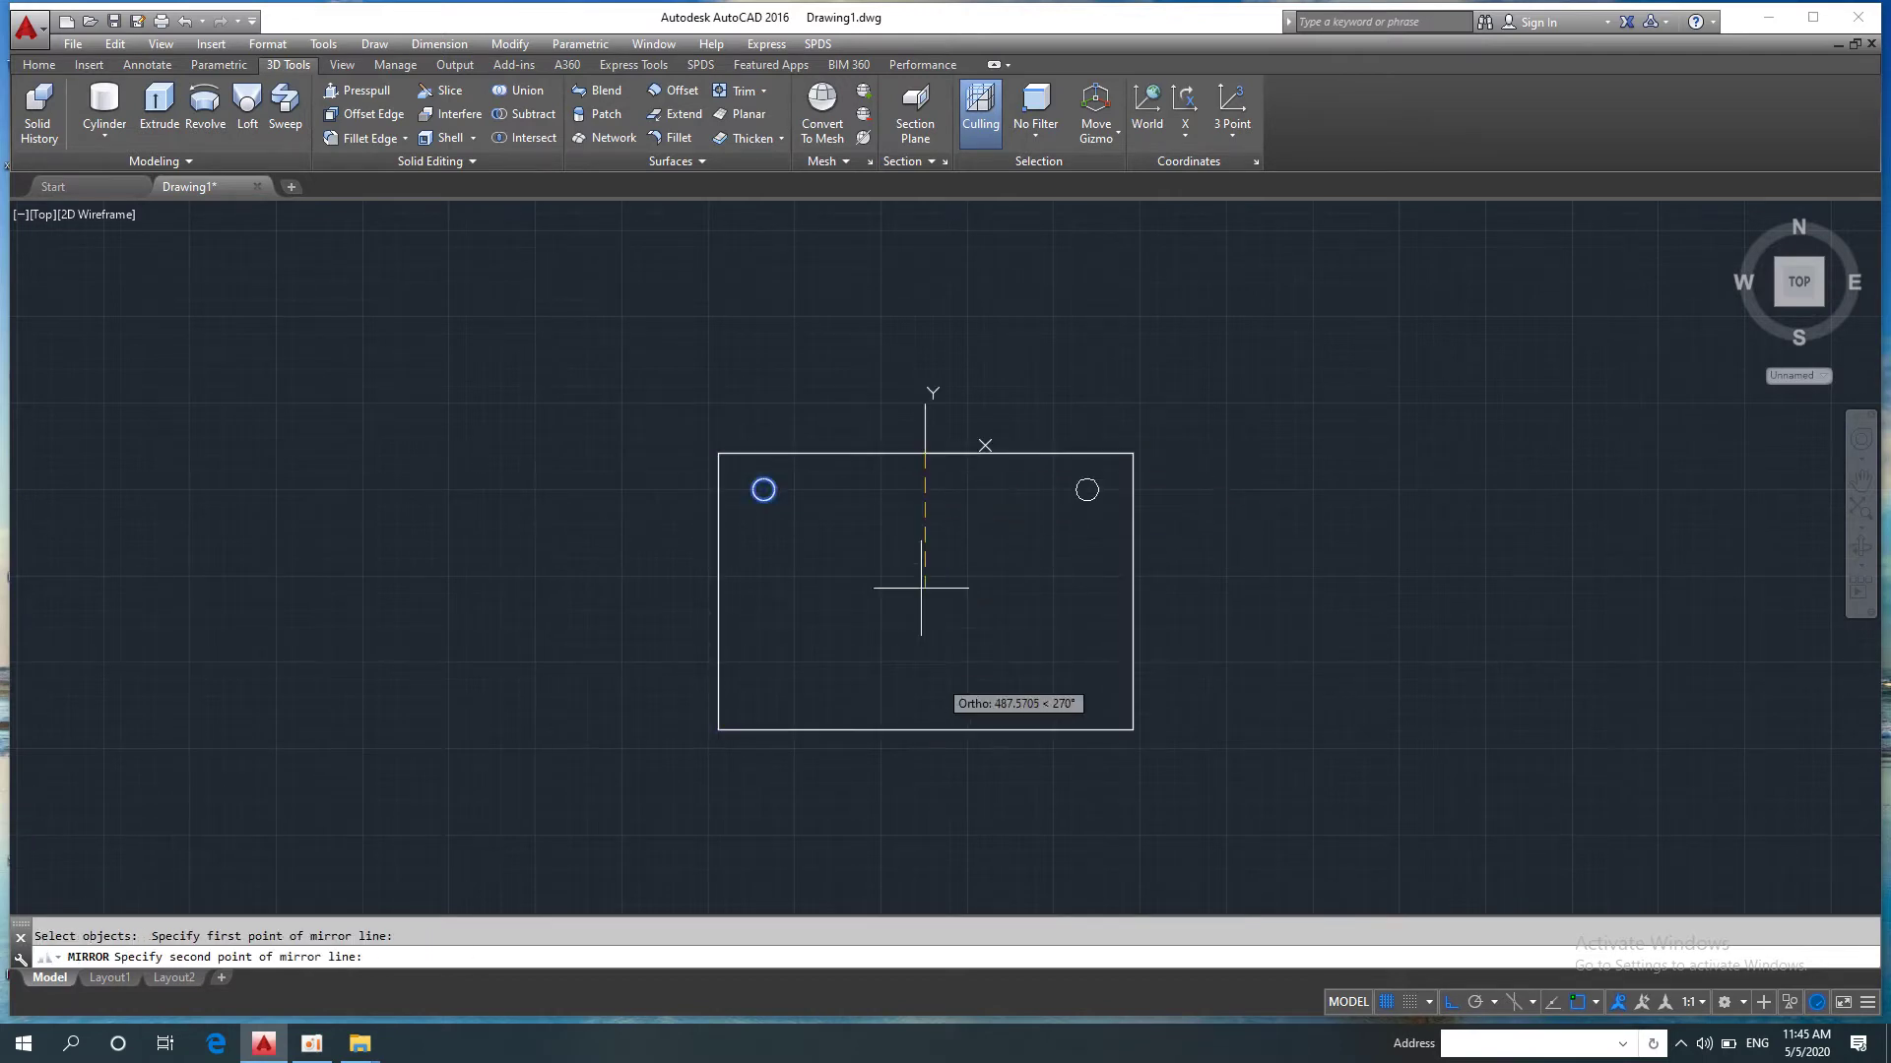
{"action": "left_click", "coordinate": [925, 730]}
{"action": "key", "text": "Return"}
Step: Mirror both circles about a horizontal line so all four corners have a circle
{"action": "key", "text": "Return"}
{"action": "left_click", "coordinate": [549, 392]}
{"action": "left_click", "coordinate": [1249, 630]}
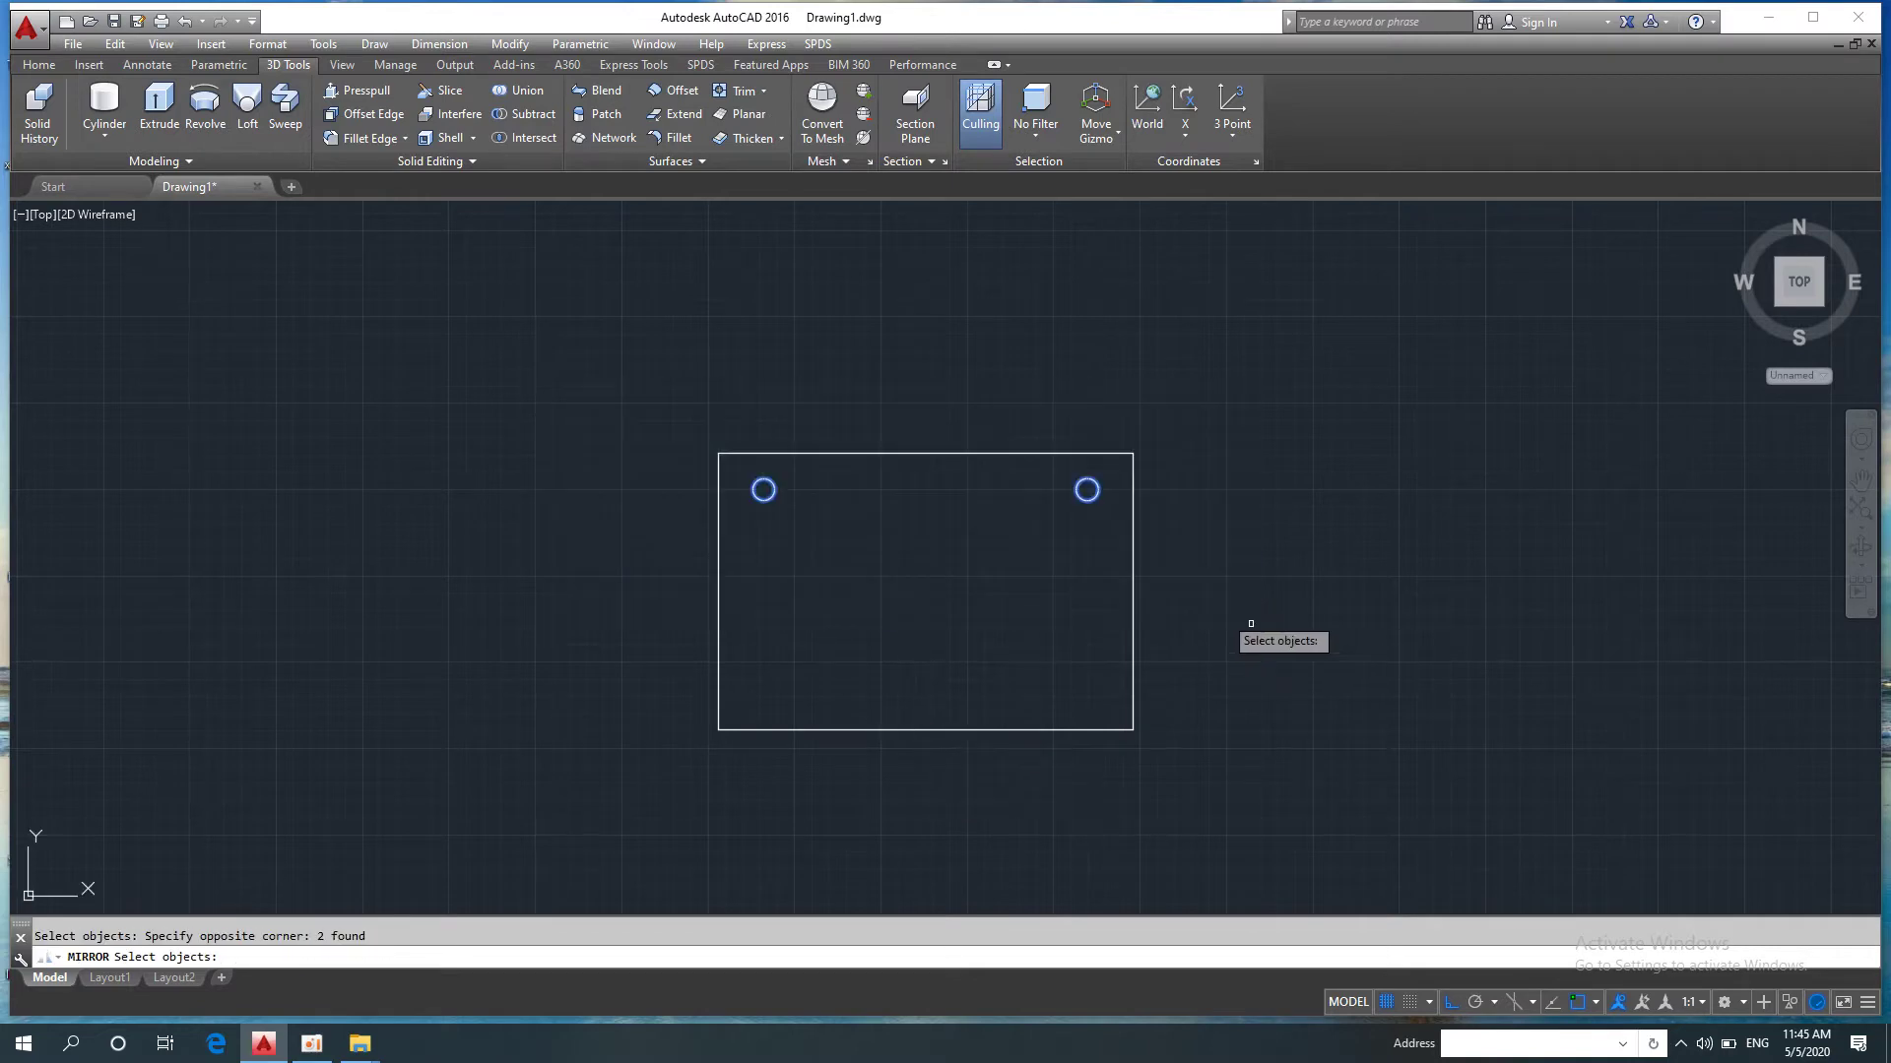
{"action": "key", "text": "Return"}
{"action": "left_click", "coordinate": [1132, 603]}
{"action": "left_click", "coordinate": [717, 591]}
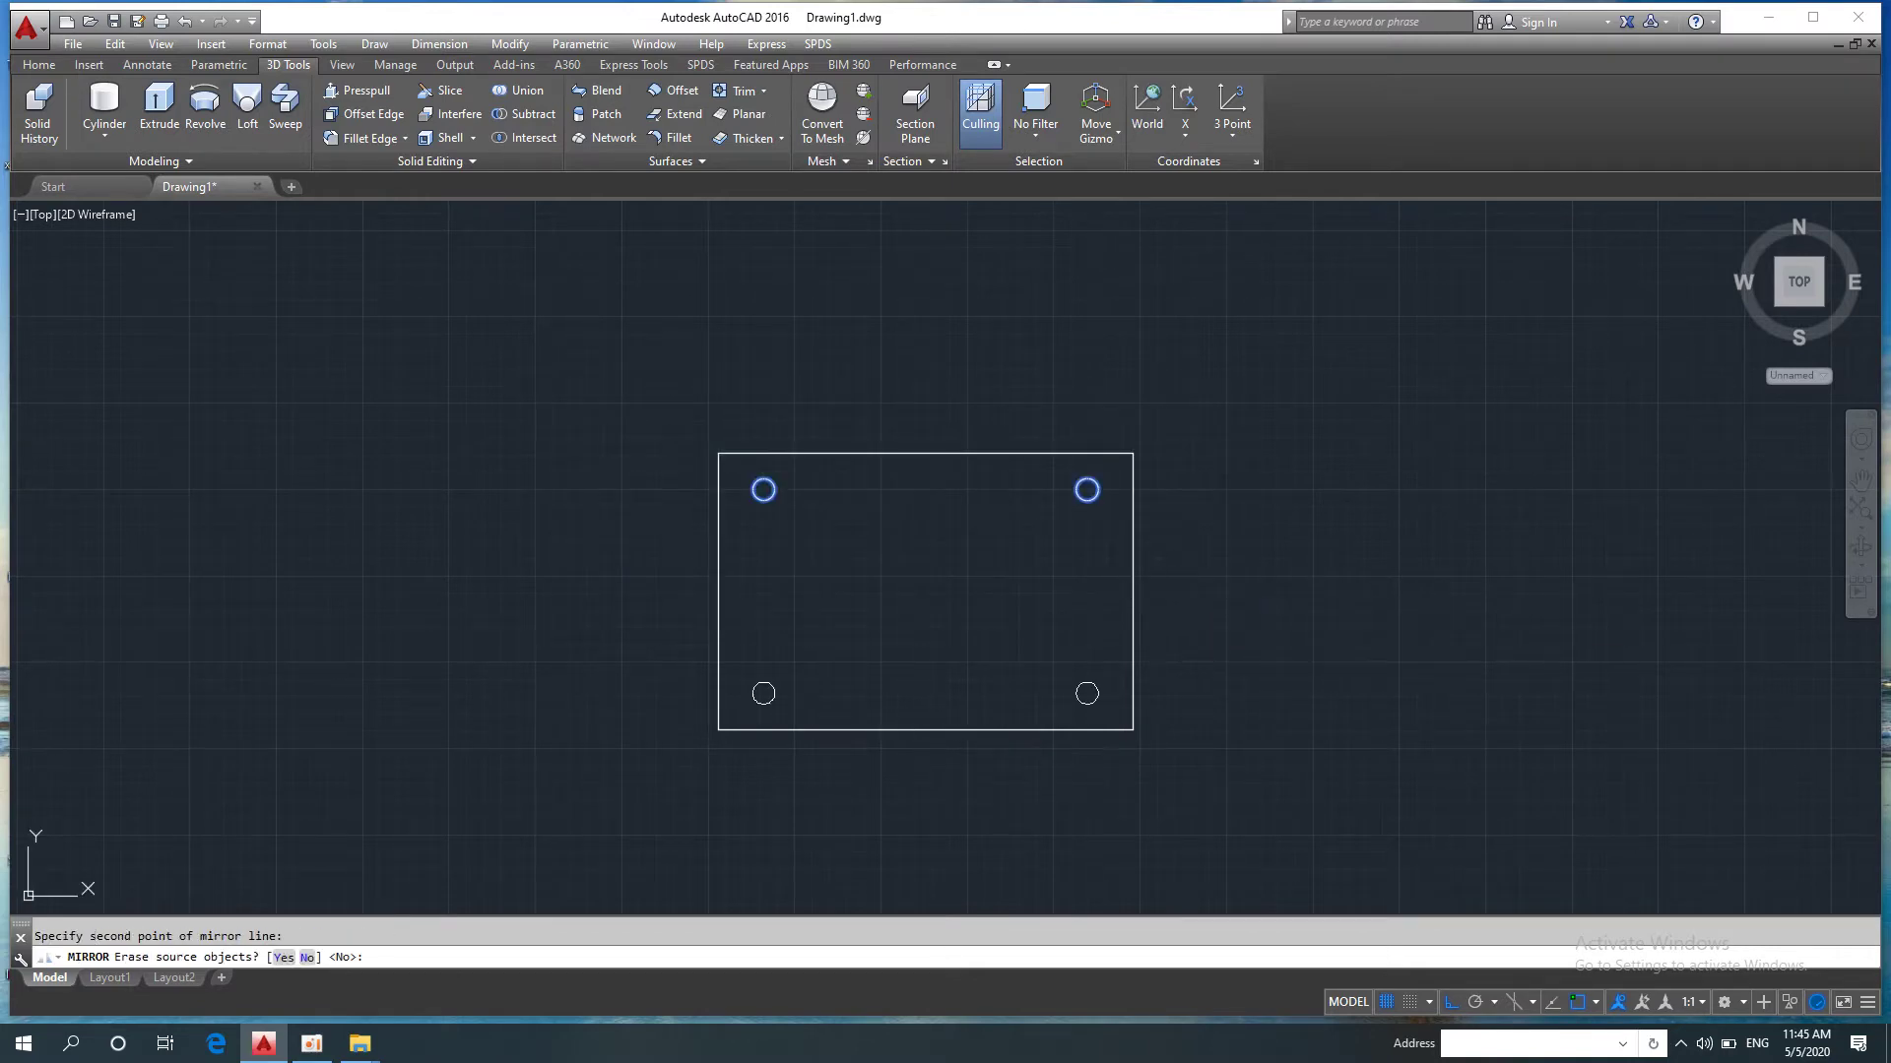
{"action": "key", "text": "Return"}
Step: Switch to the SW Isometric view with the Shaded visual style
{"action": "left_click", "coordinate": [45, 213]}
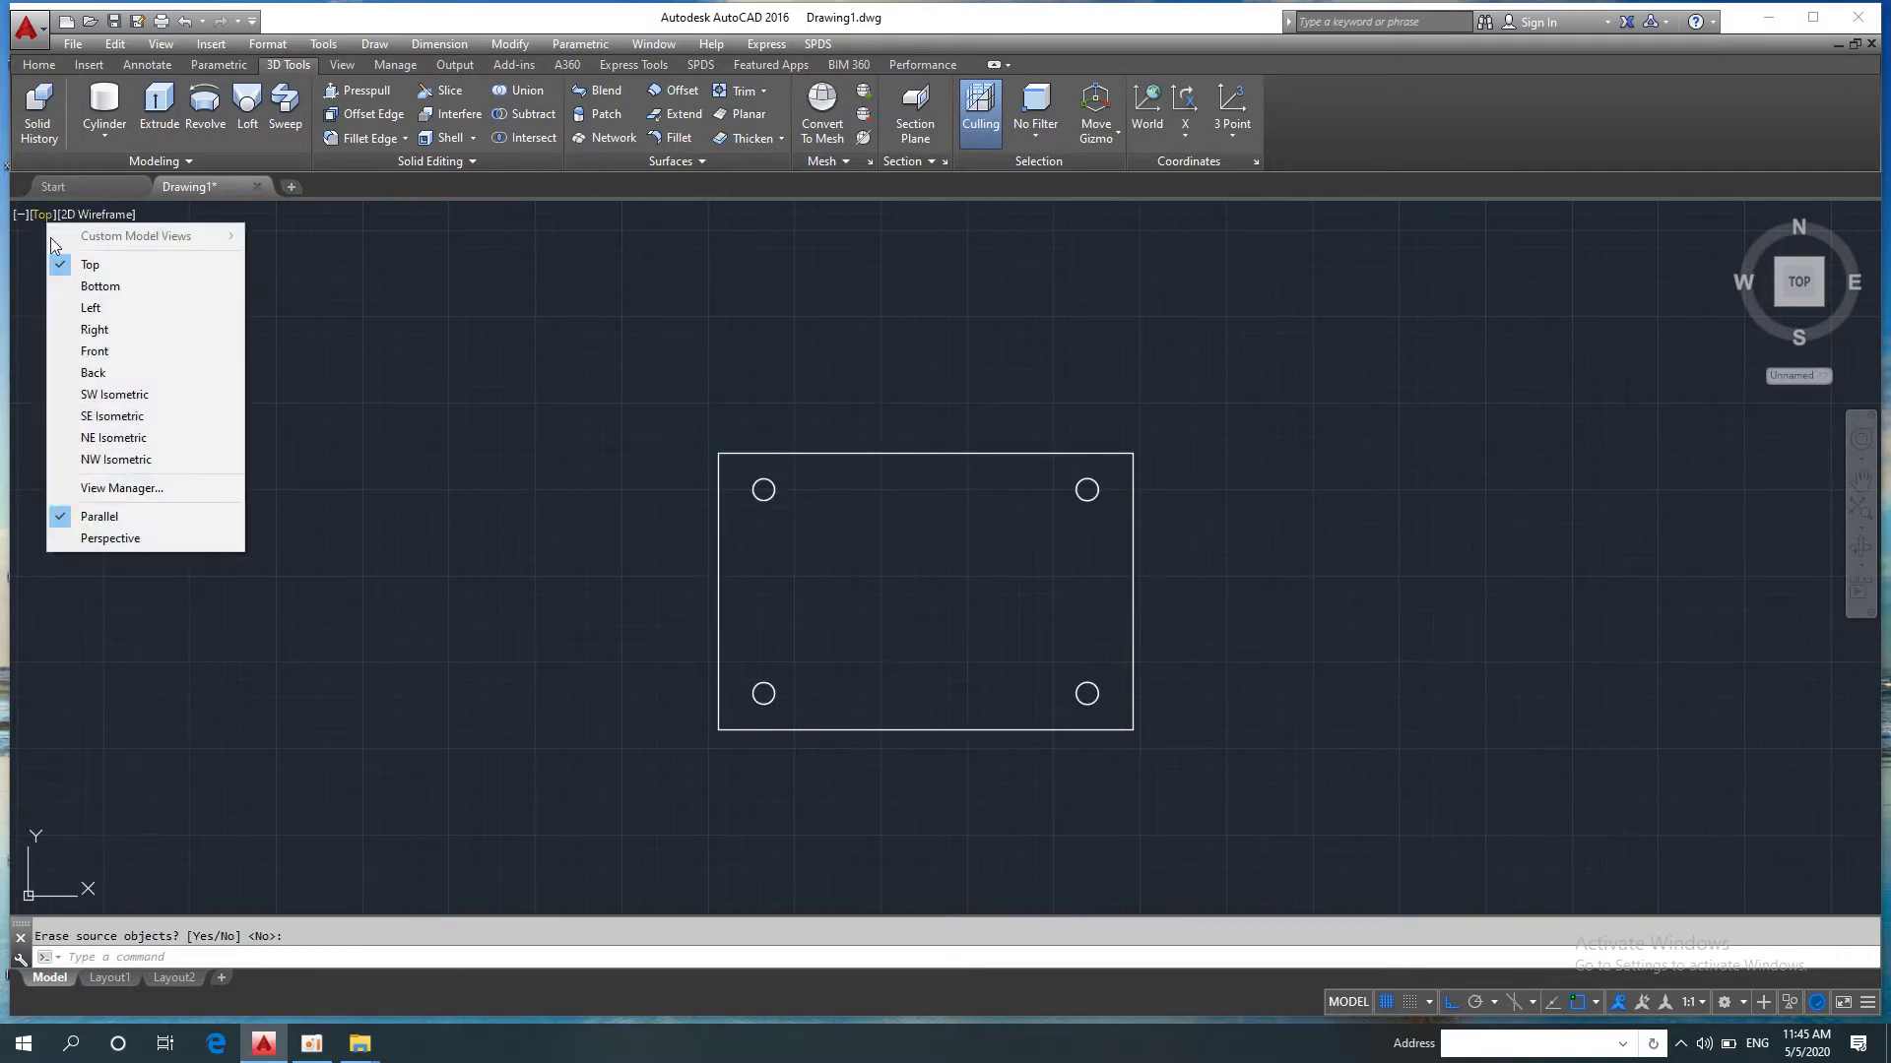
{"action": "left_click", "coordinate": [79, 398]}
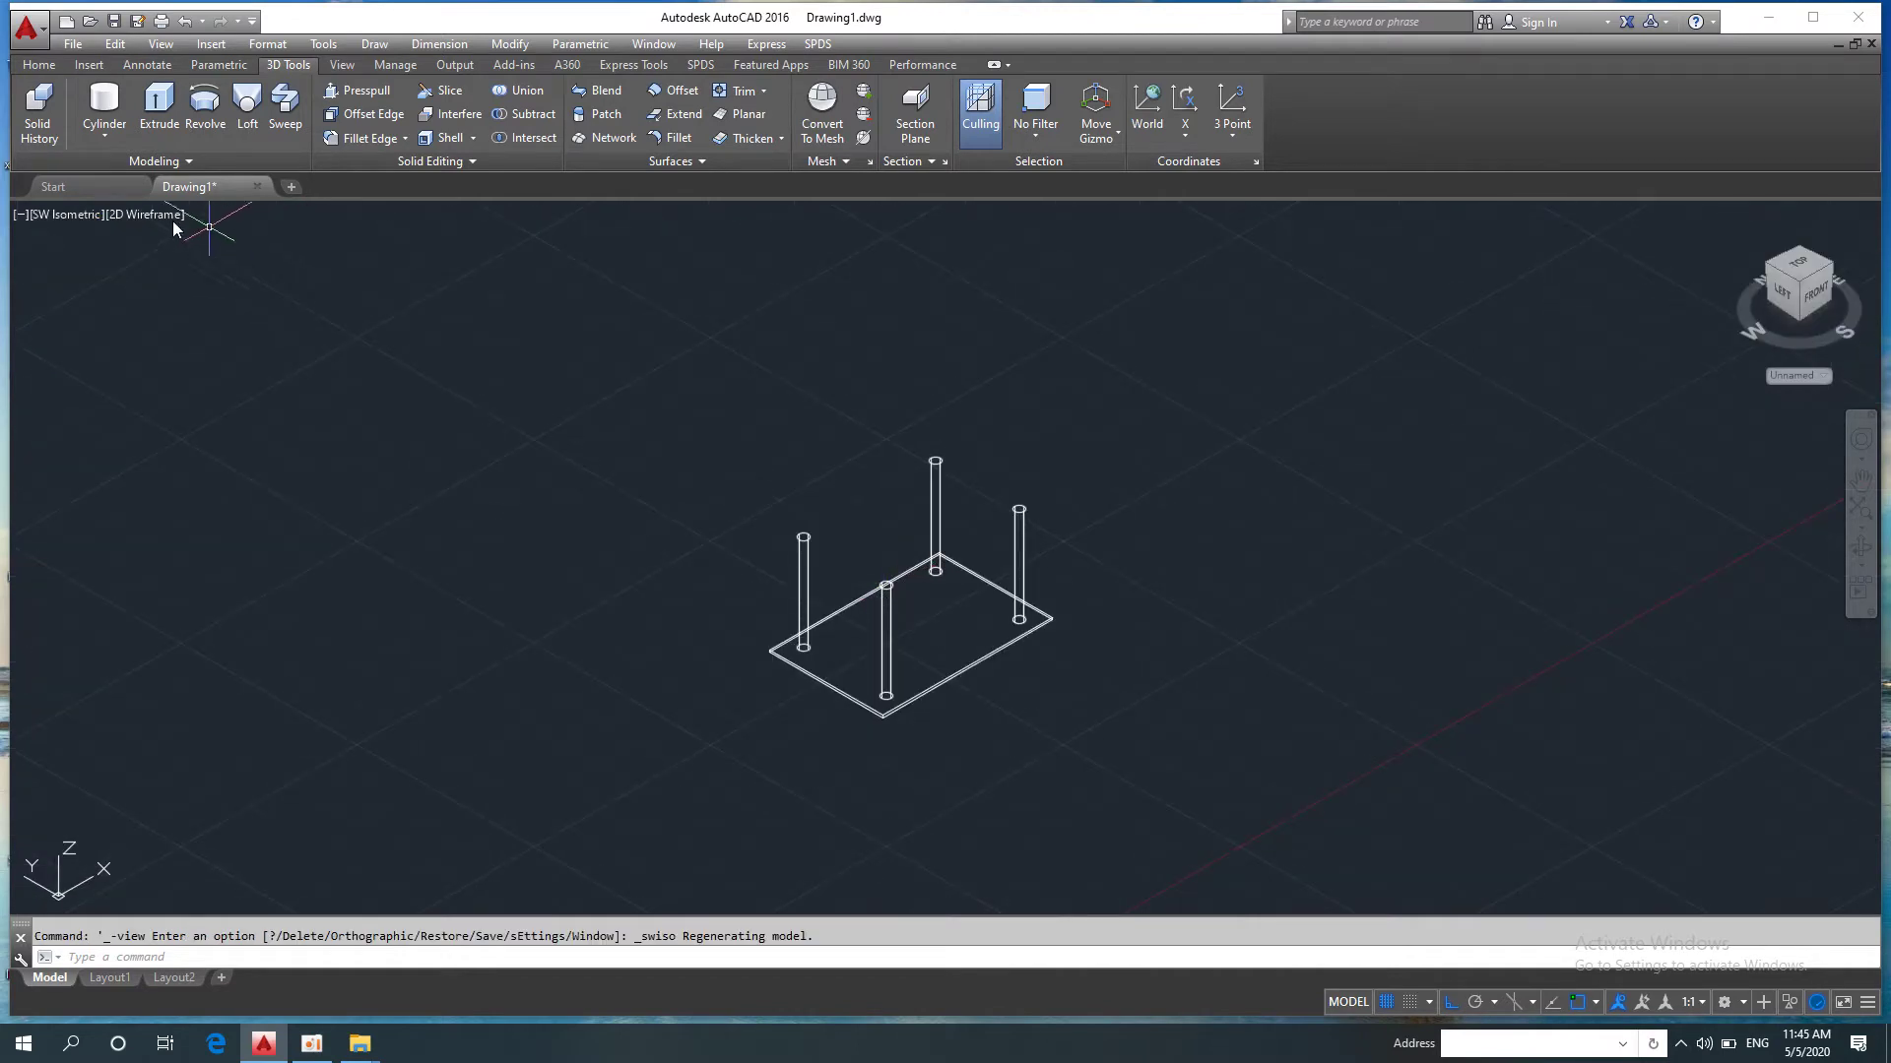
{"action": "left_click", "coordinate": [159, 219]}
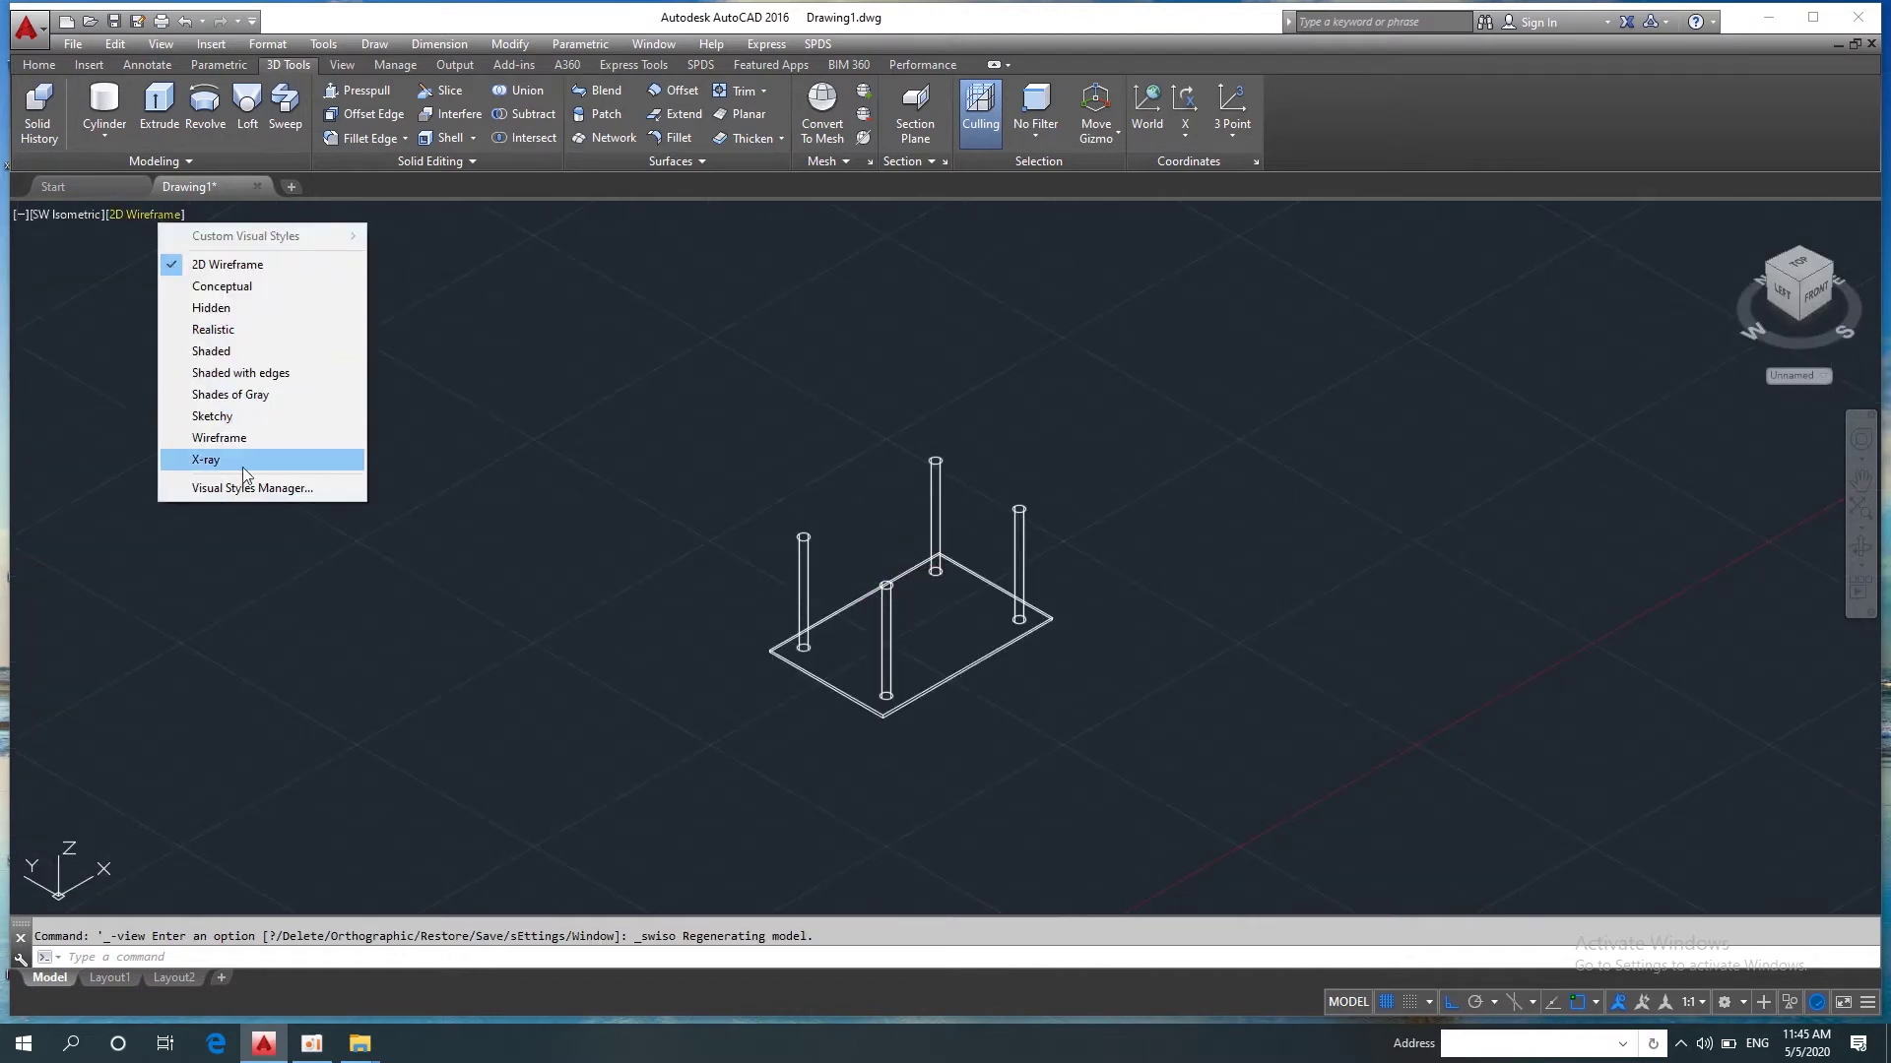
{"action": "left_click", "coordinate": [229, 352]}
{"action": "scroll", "coordinate": [1004, 663], "scroll_direction": "up", "scroll_amount": 2}
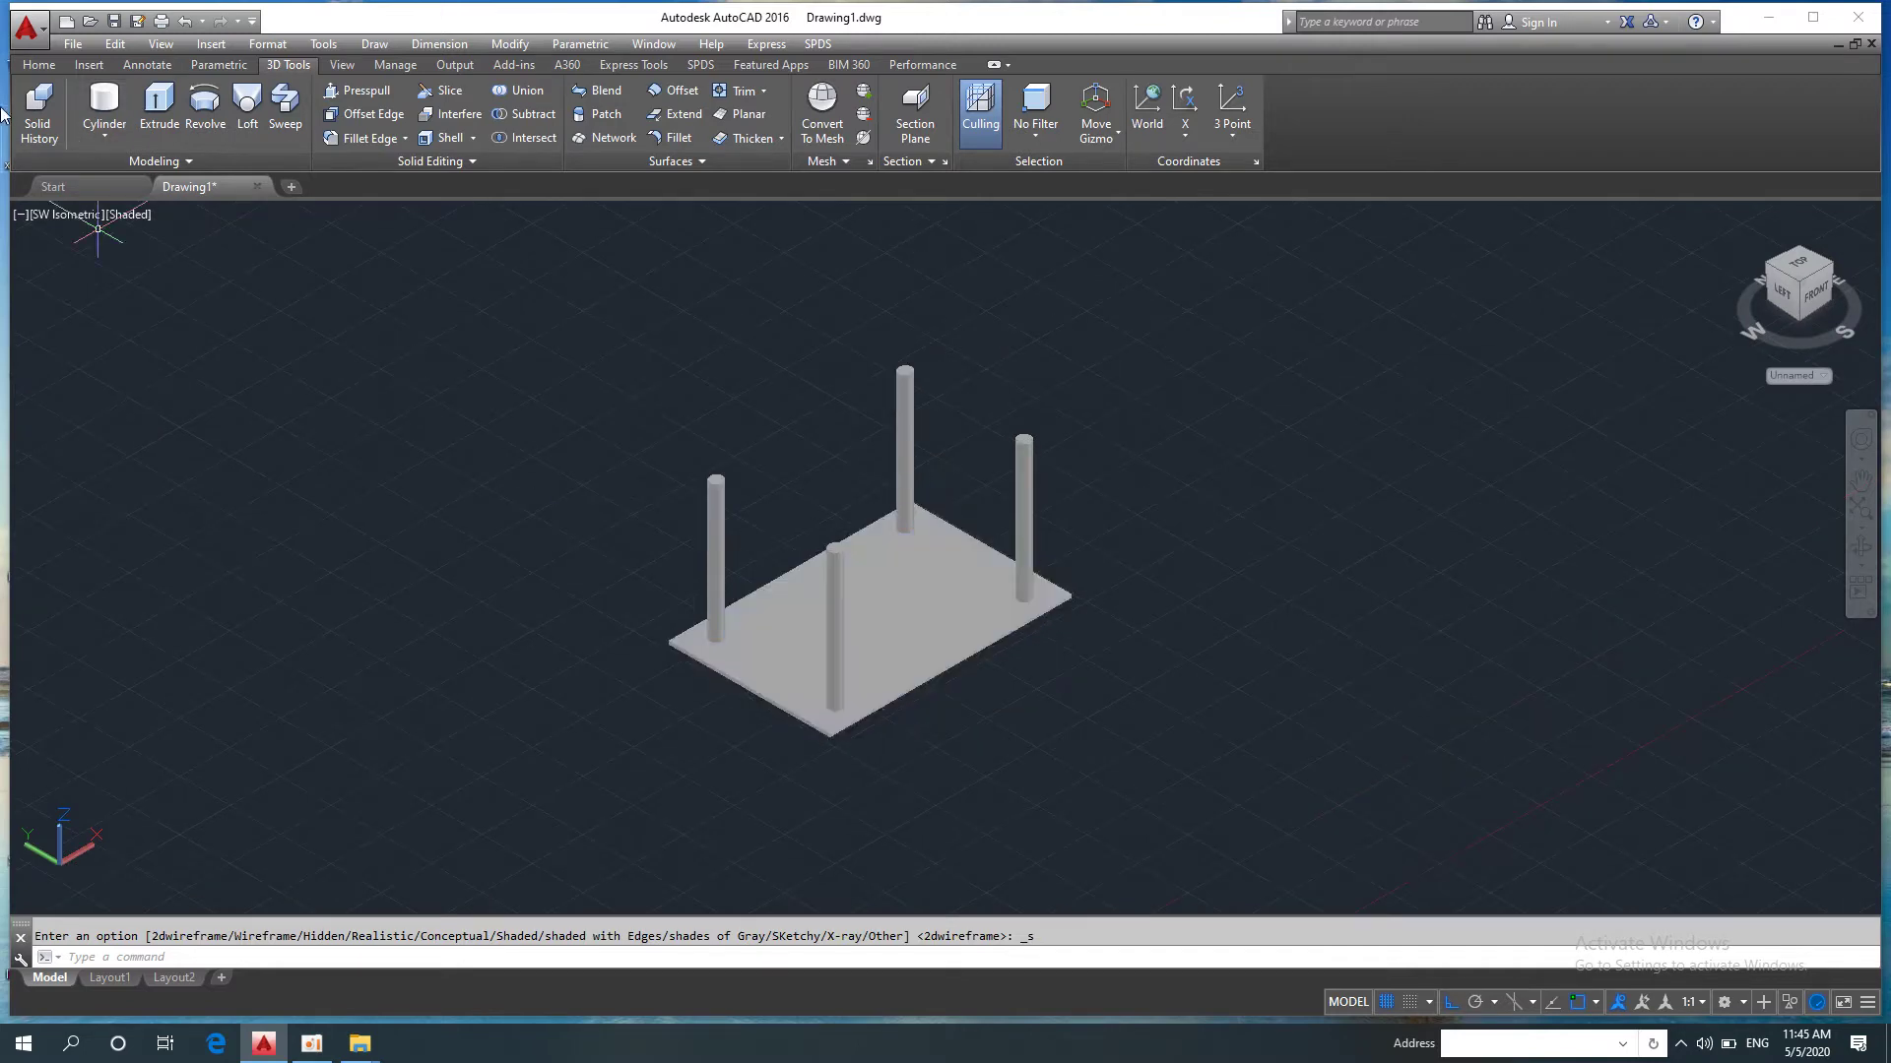
Step: Move the plate up 850 along Z onto the four cylinder legs
{"action": "type", "text": "M"}
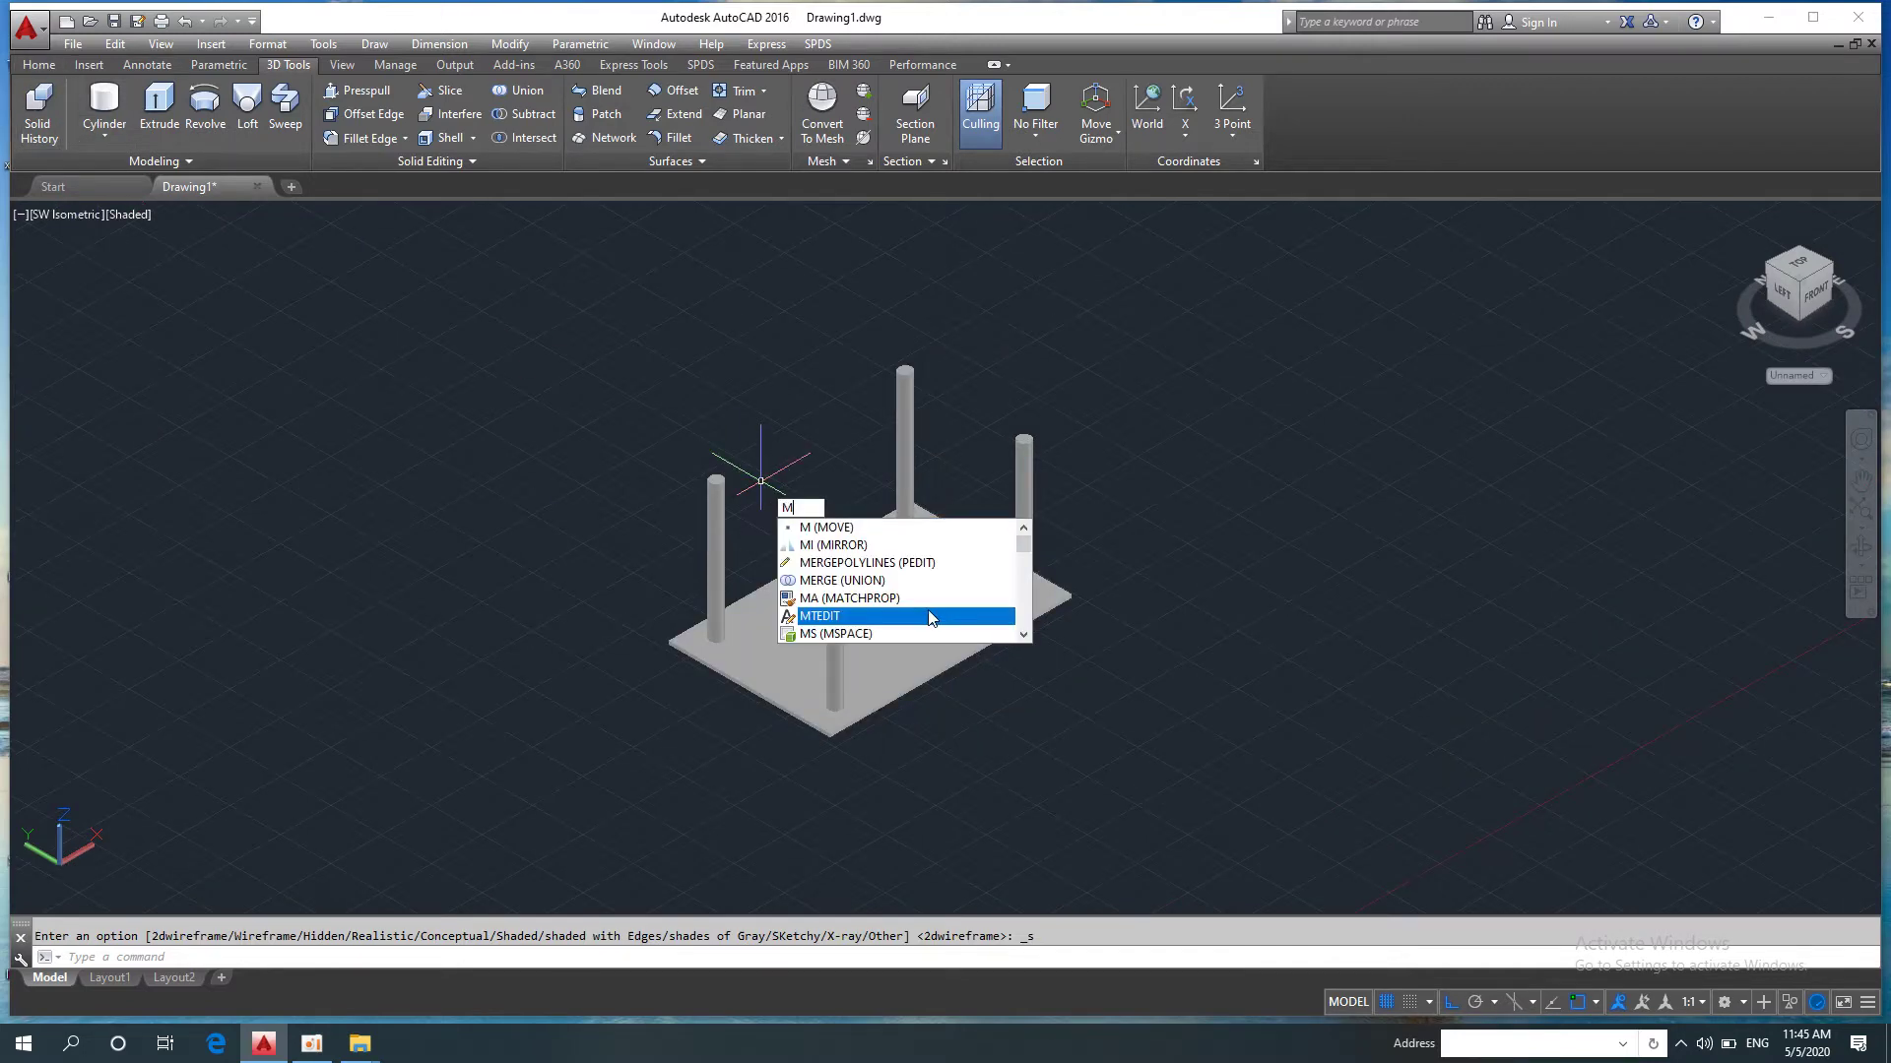
{"action": "key", "text": "Return"}
{"action": "left_click", "coordinate": [974, 635]}
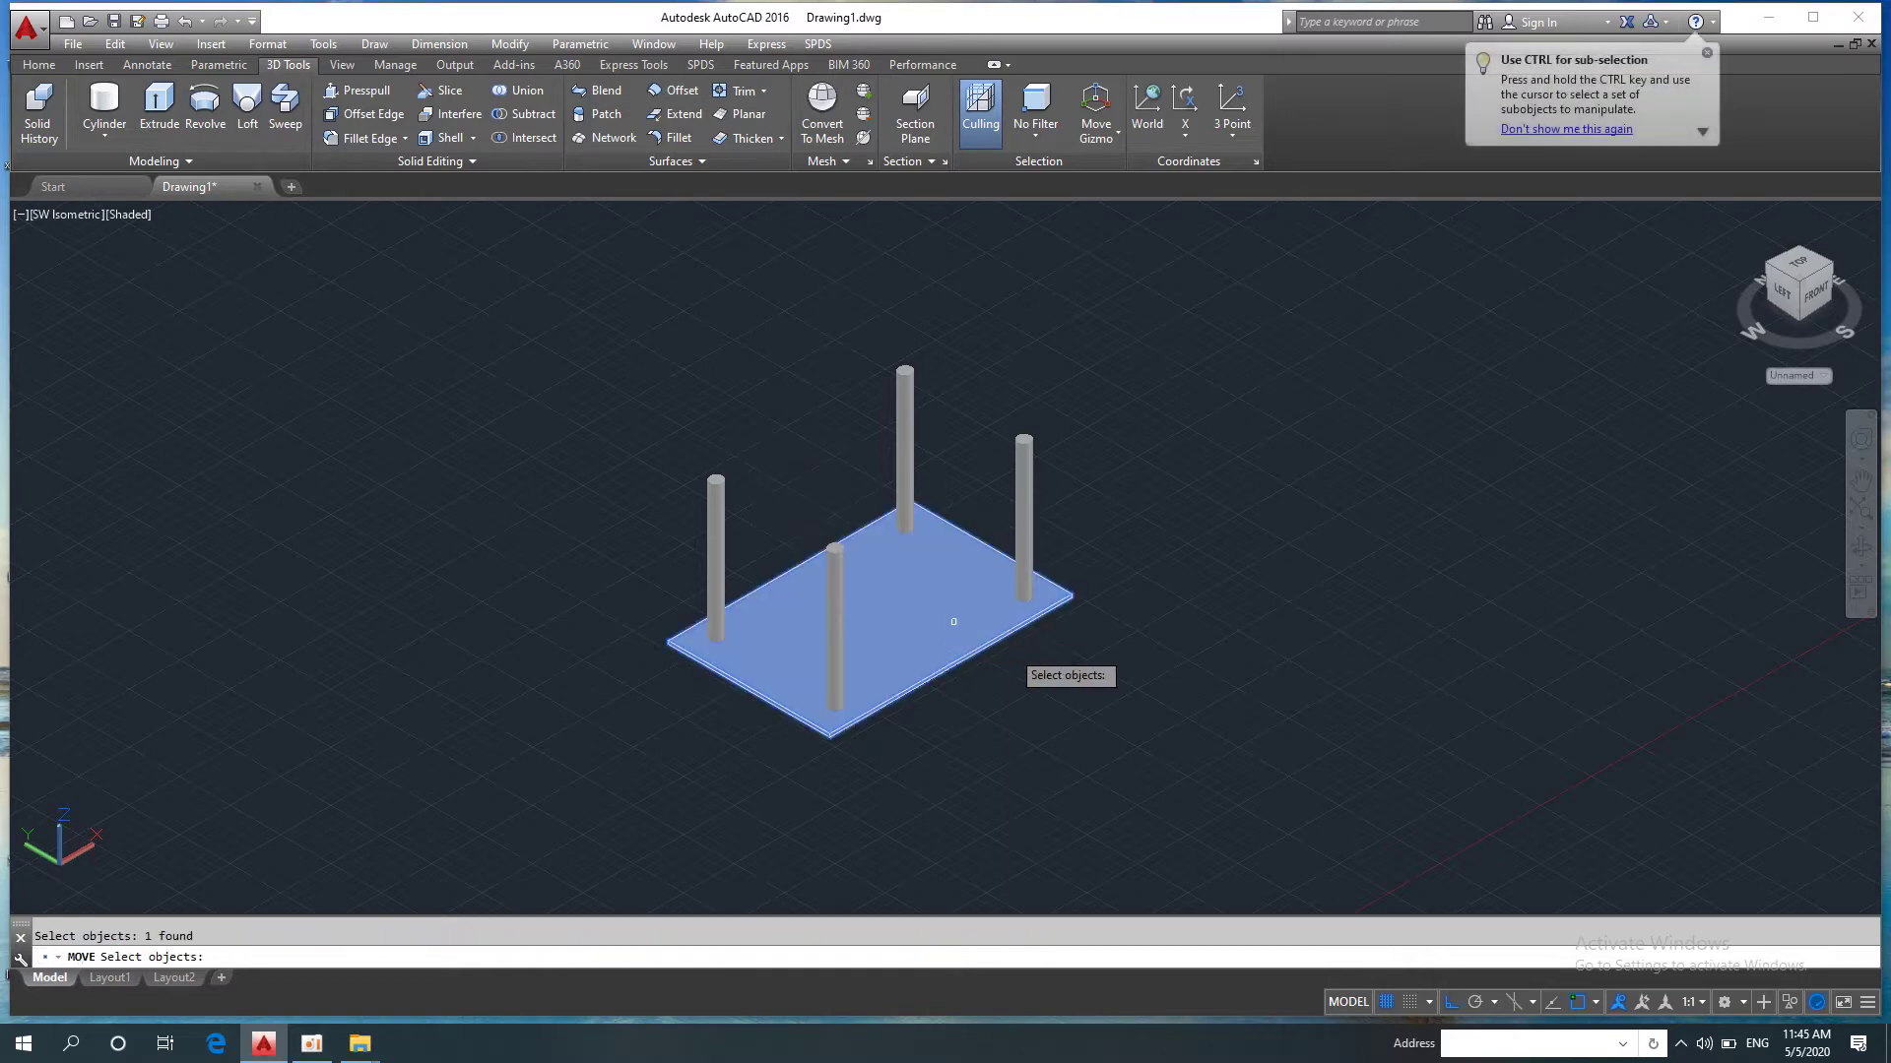
{"action": "key", "text": "Return"}
{"action": "left_click", "coordinate": [1268, 730]}
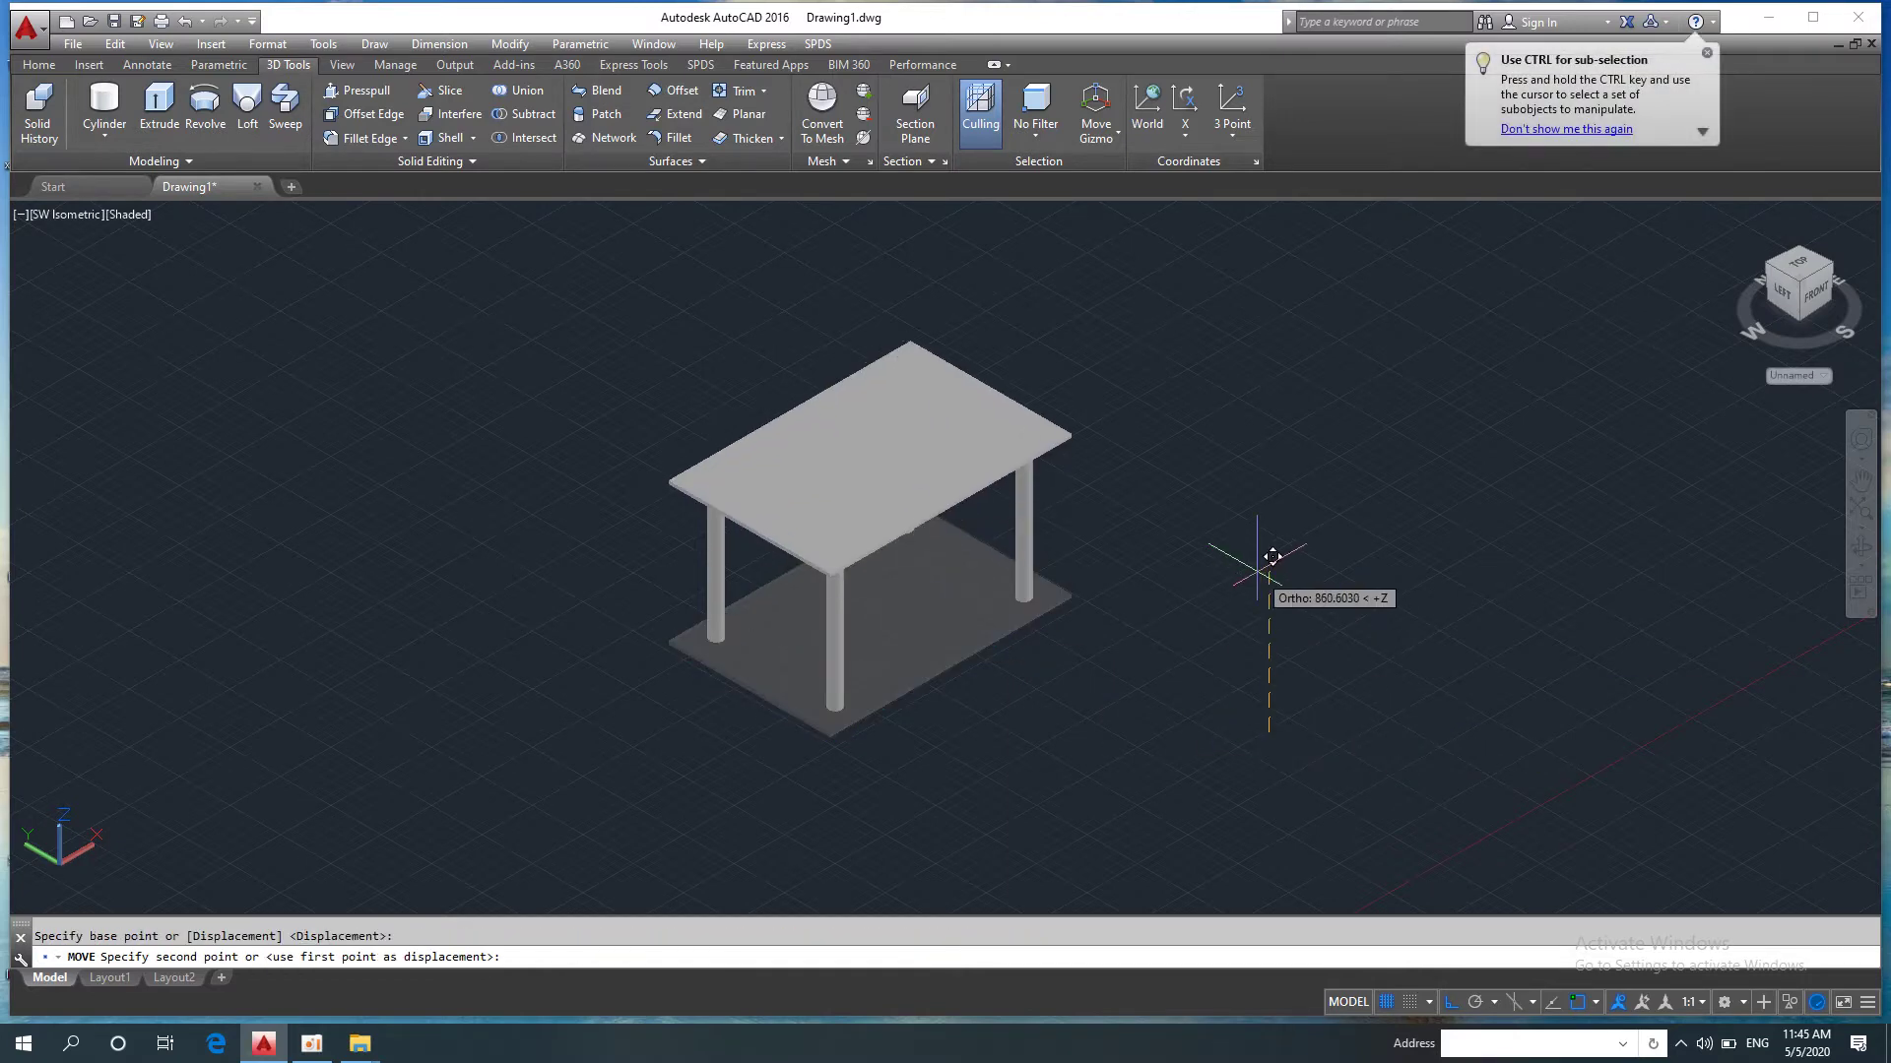
{"action": "type", "text": "850"}
{"action": "key", "text": "Return"}
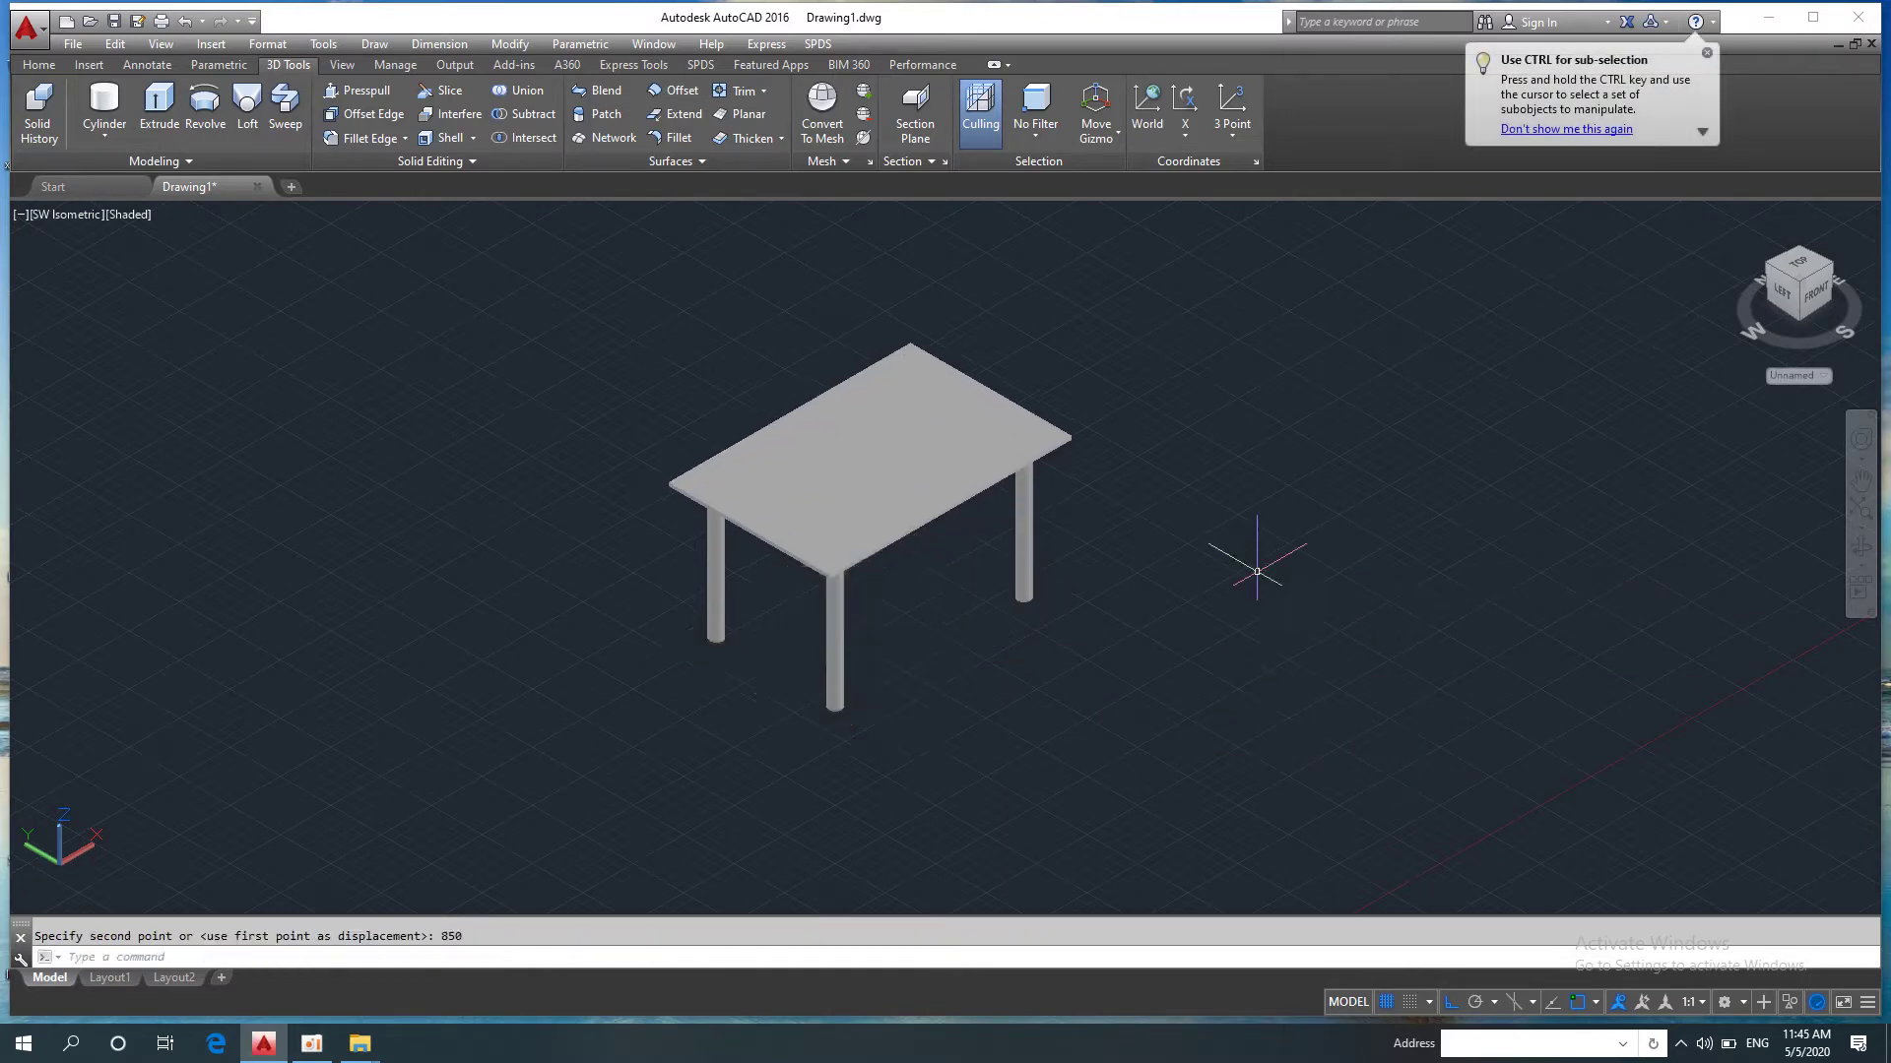
{"action": "mouse_move", "coordinate": [1010, 612]}
{"action": "middle_mouse_down", "text": "shift"}
{"action": "mouse_move", "coordinate": [663, 532]}
{"action": "mouse_move", "coordinate": [941, 578]}
{"action": "mouse_move", "coordinate": [847, 586]}
{"action": "middle_mouse_up", "text": "shift"}
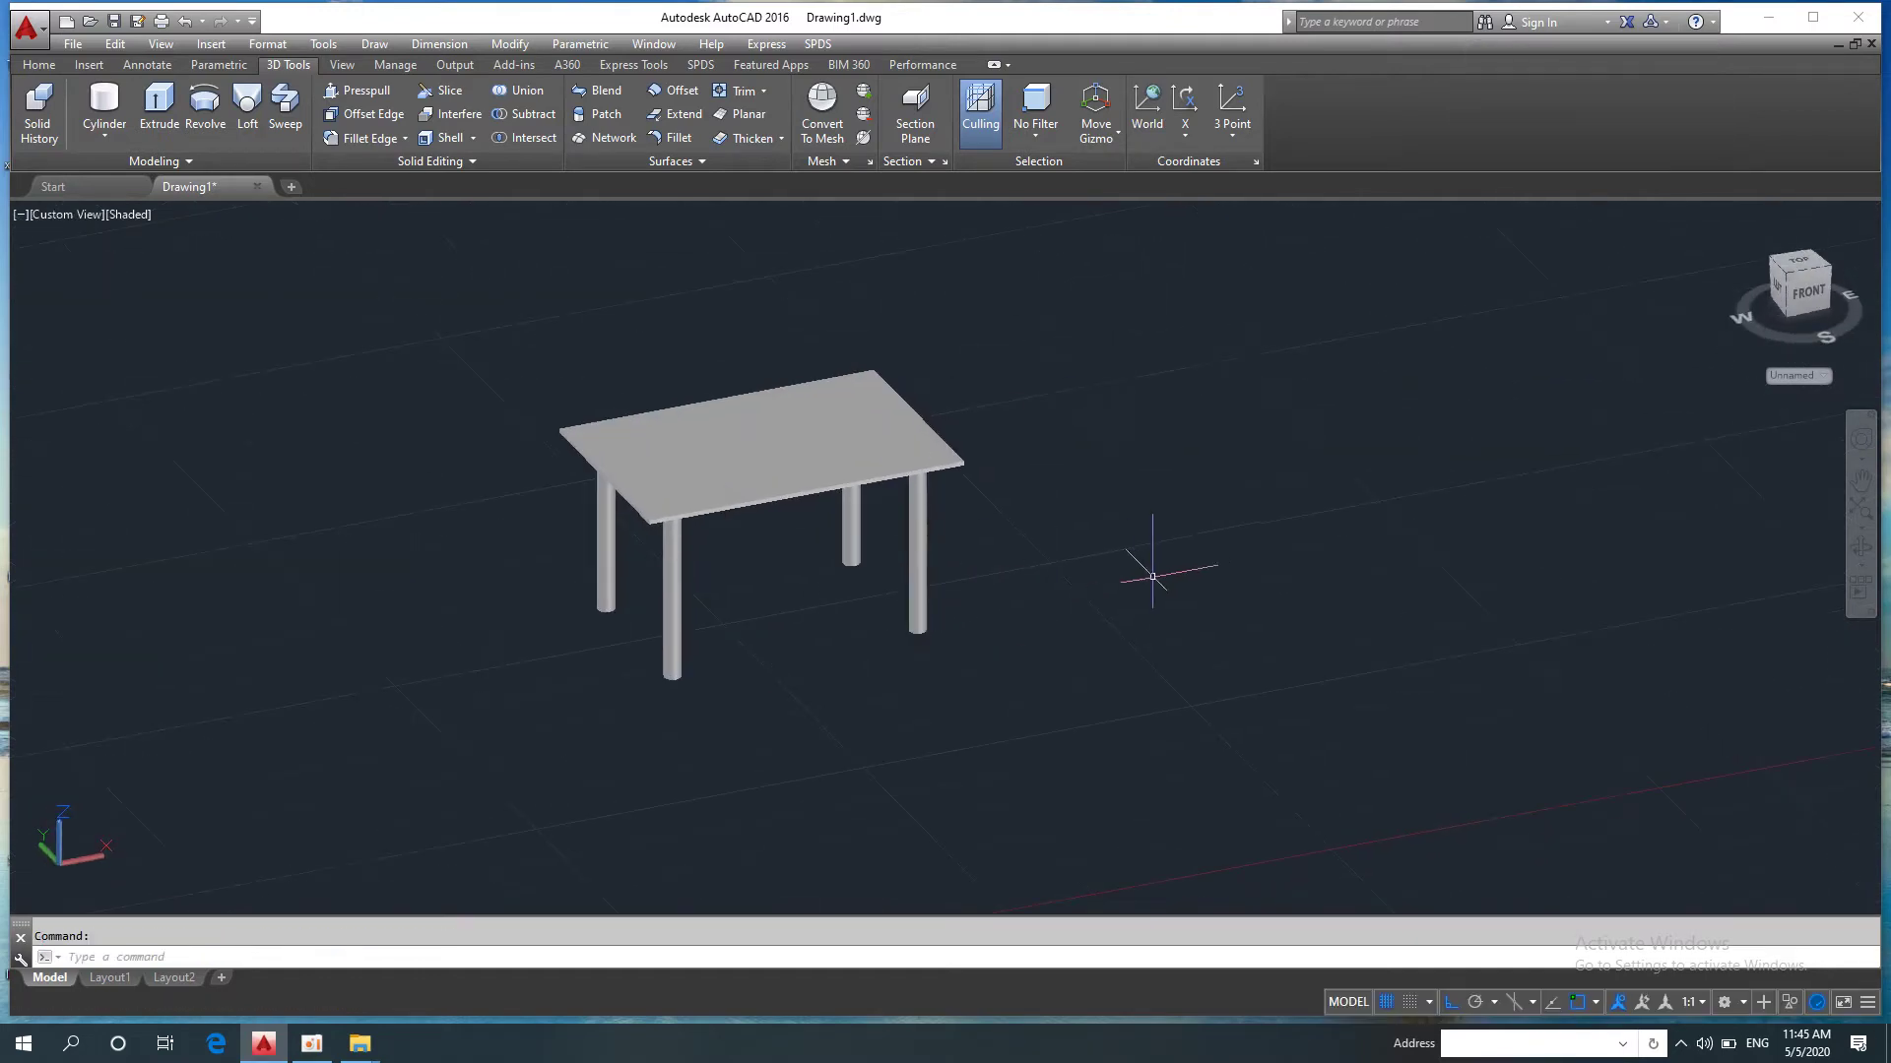
Step: Cancel an unwanted box and switch to Top view, panning the table into place
{"action": "left_click", "coordinate": [104, 131]}
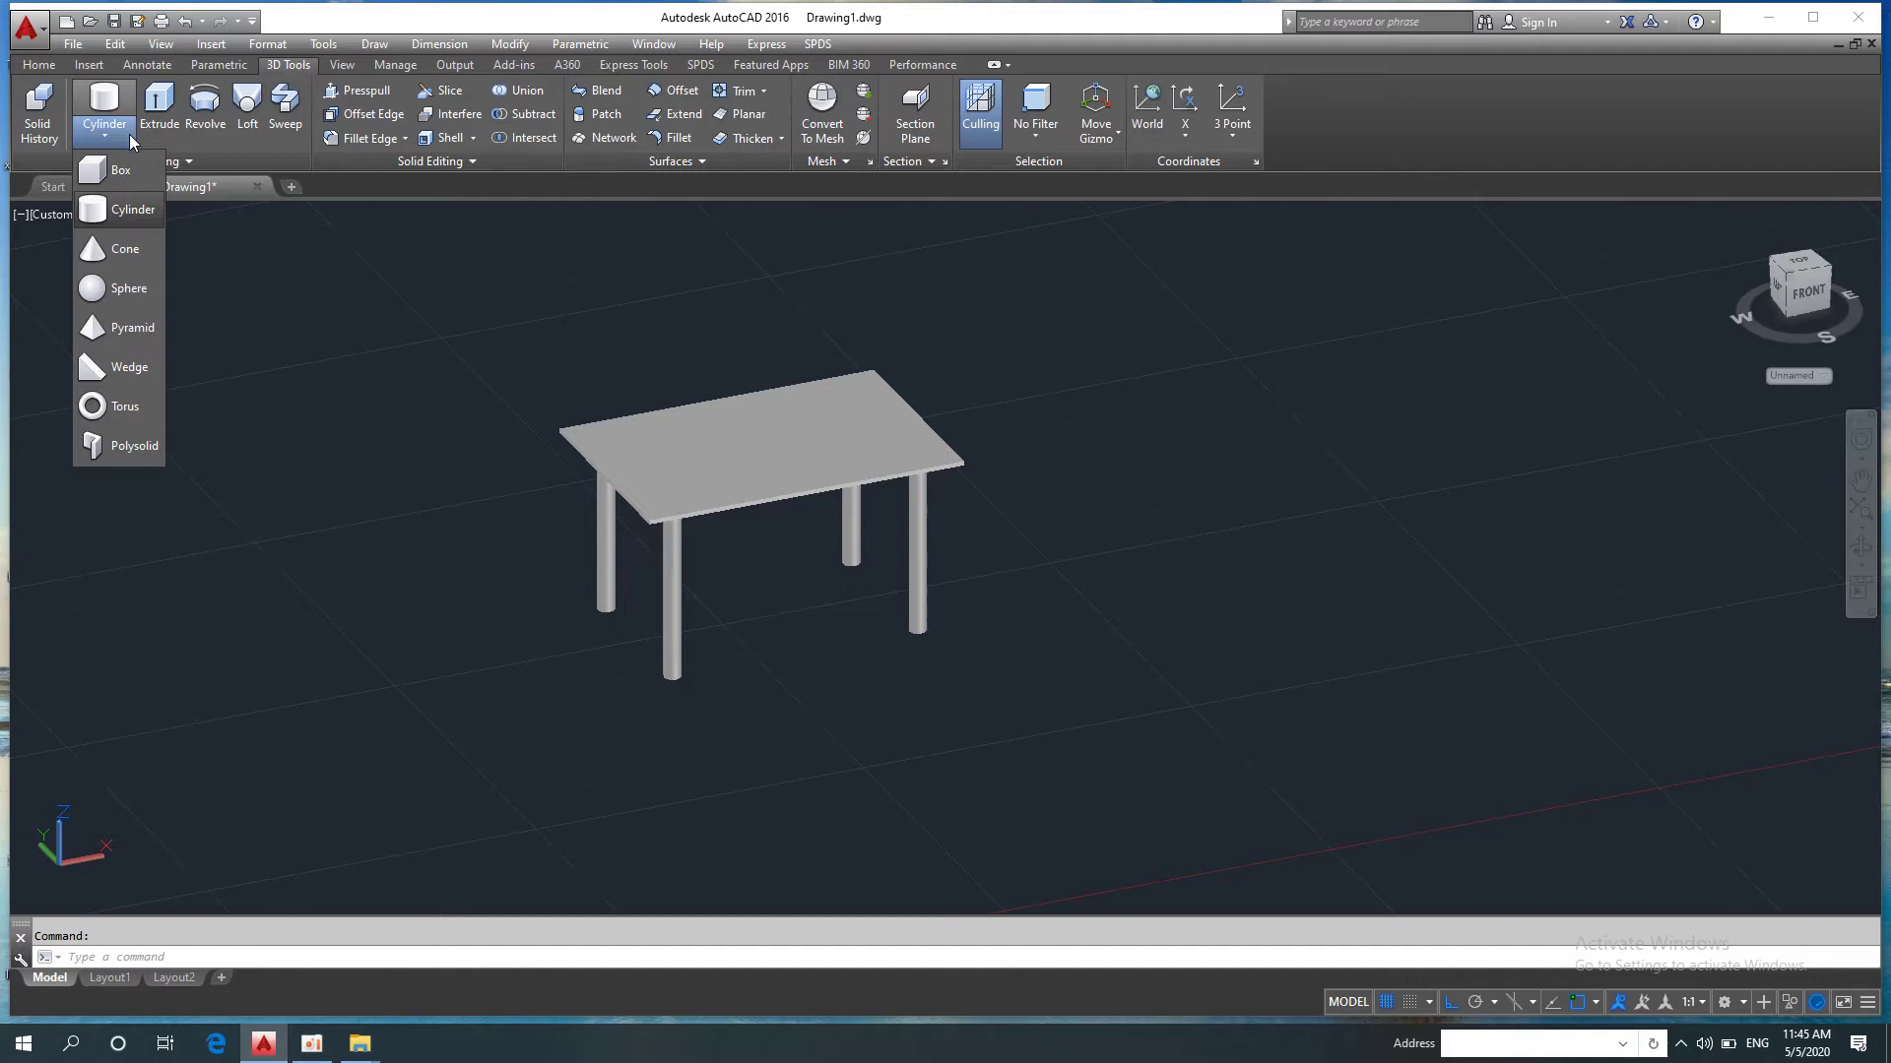
{"action": "left_click", "coordinate": [120, 192]}
{"action": "middle_click_drag", "start_coordinate": [1025, 515], "coordinate": [726, 515]}
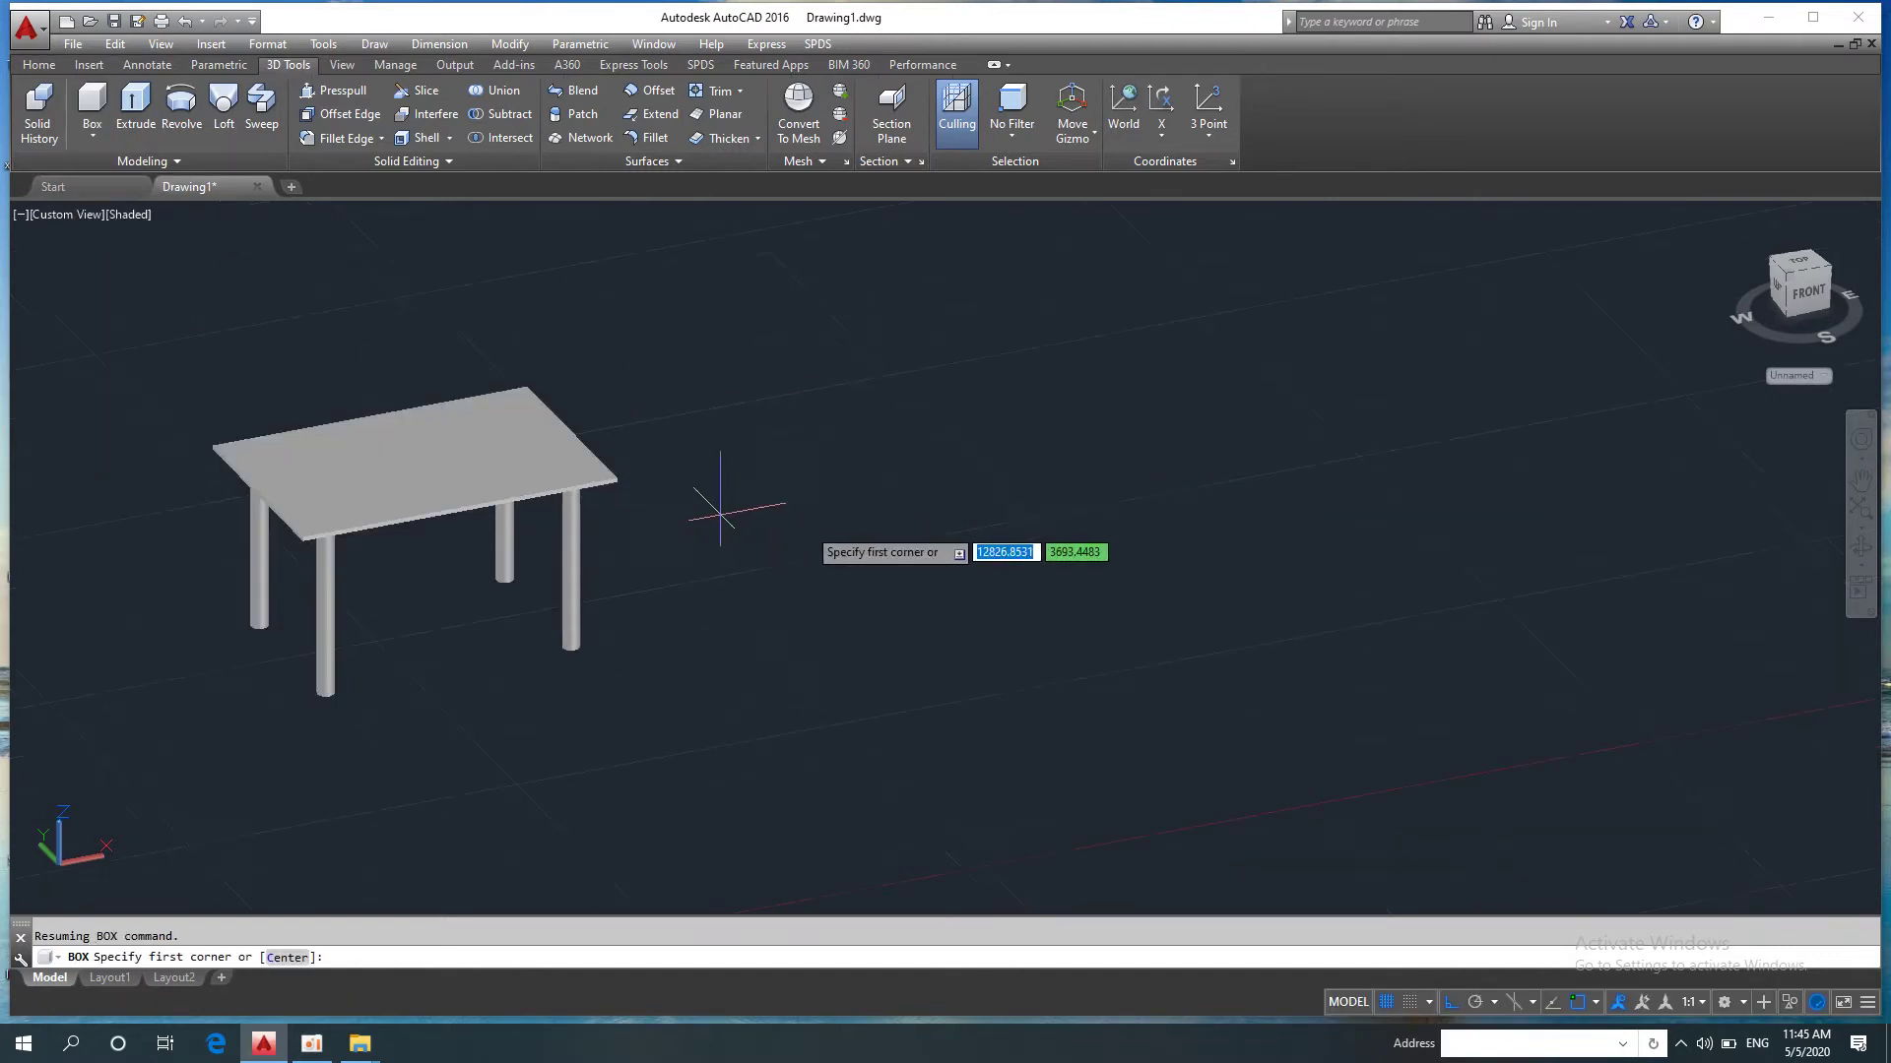
{"action": "left_click", "coordinate": [64, 219]}
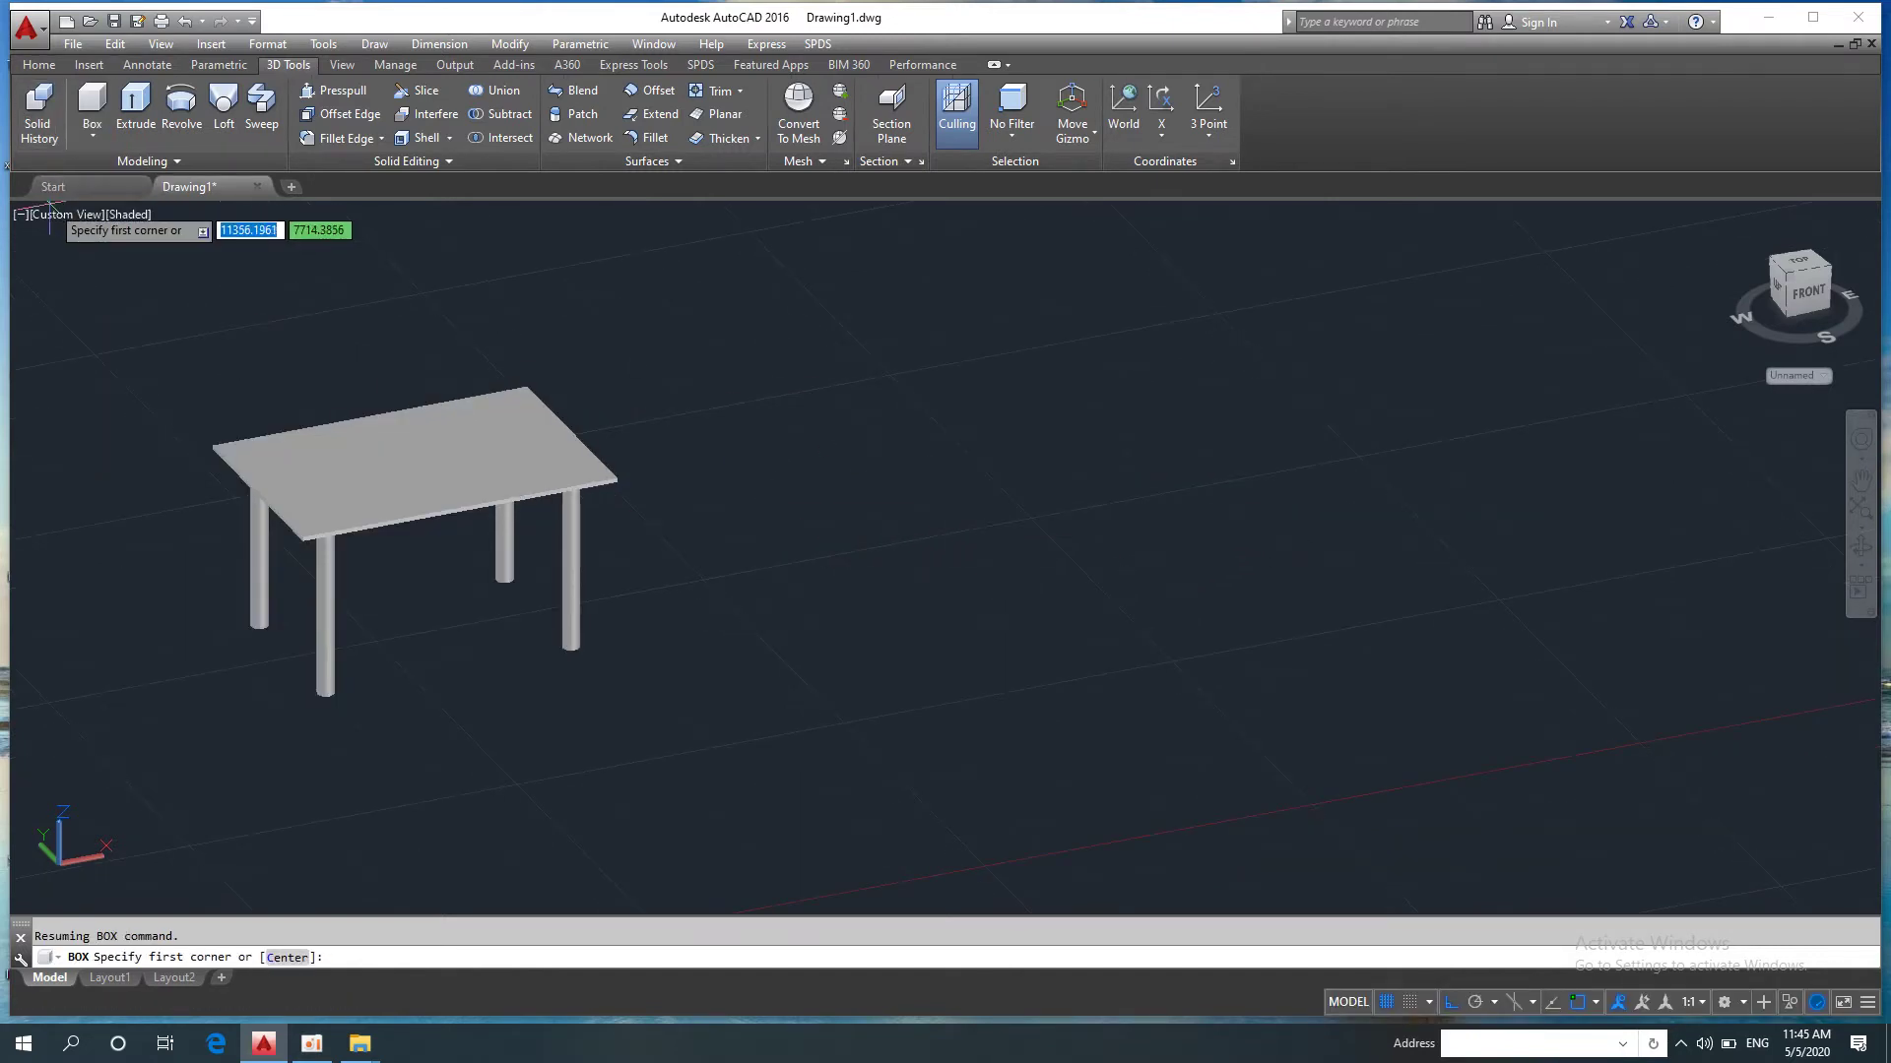
{"action": "key", "text": "Escape"}
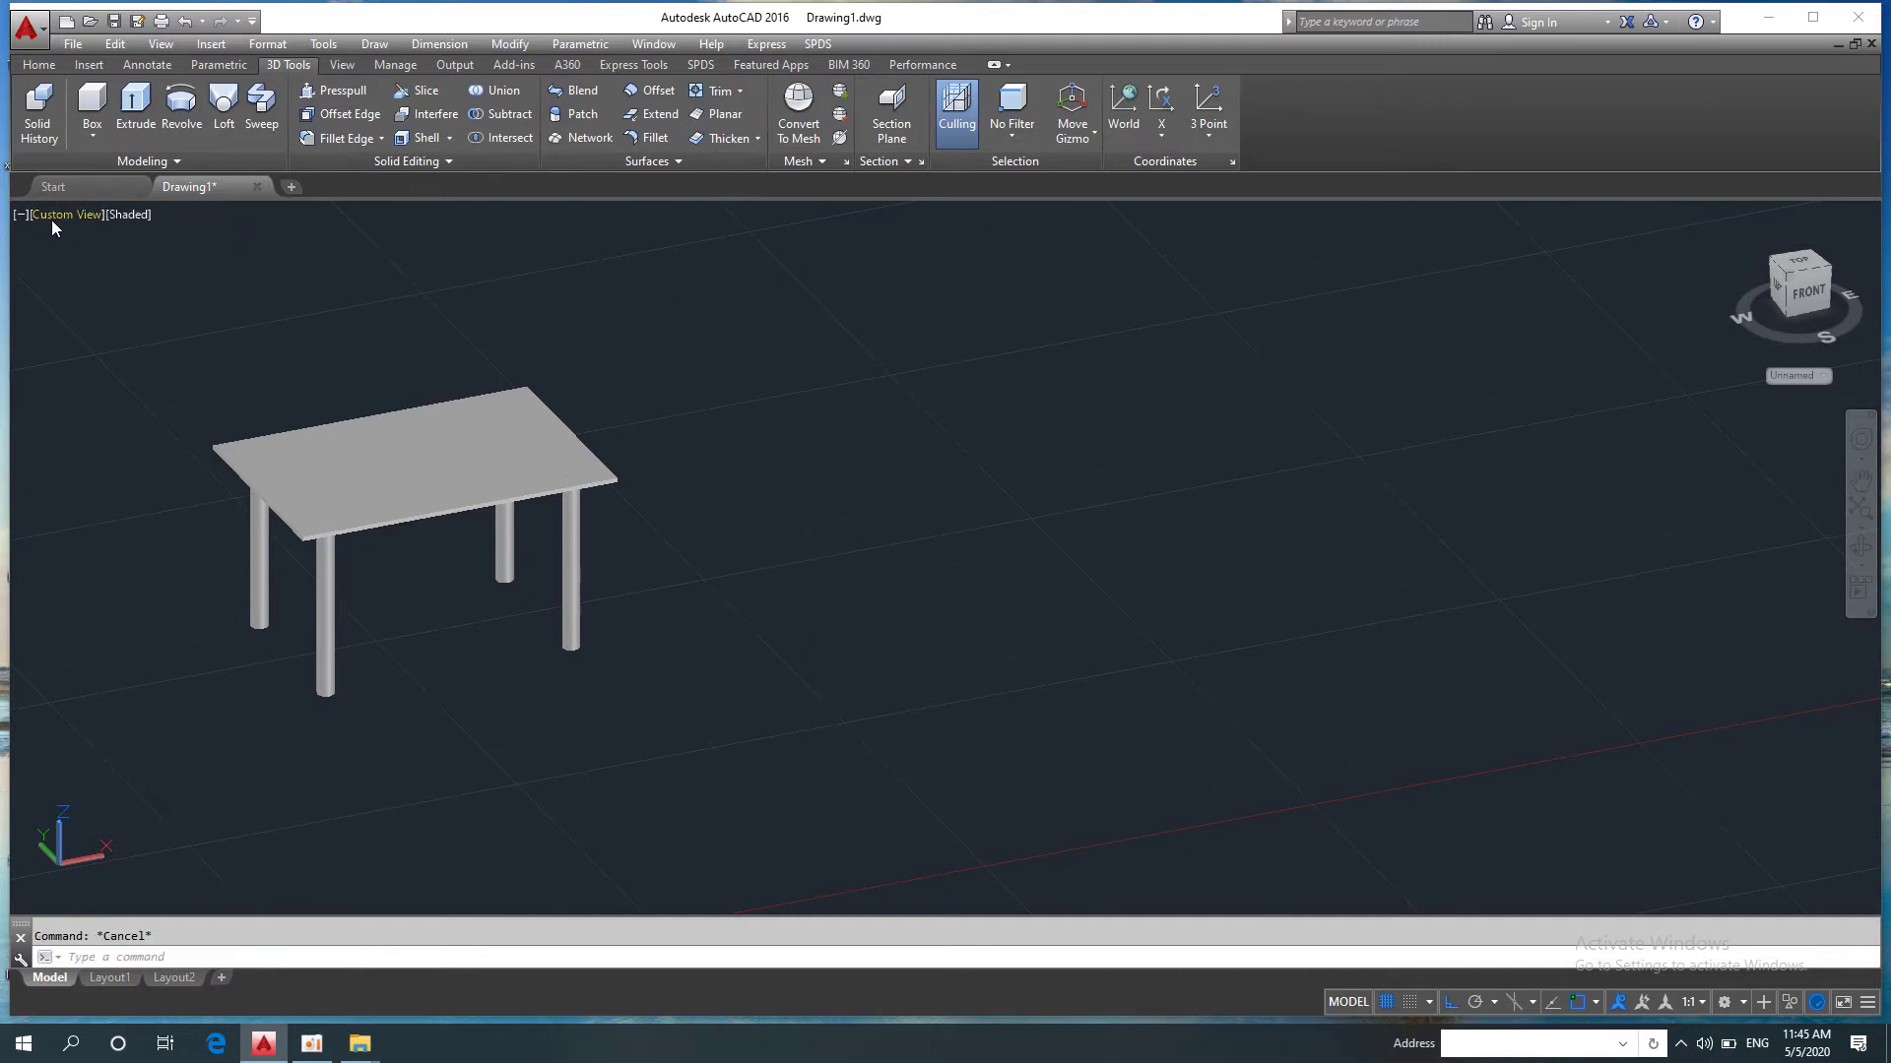
{"action": "left_click", "coordinate": [59, 214]}
{"action": "left_click", "coordinate": [96, 264]}
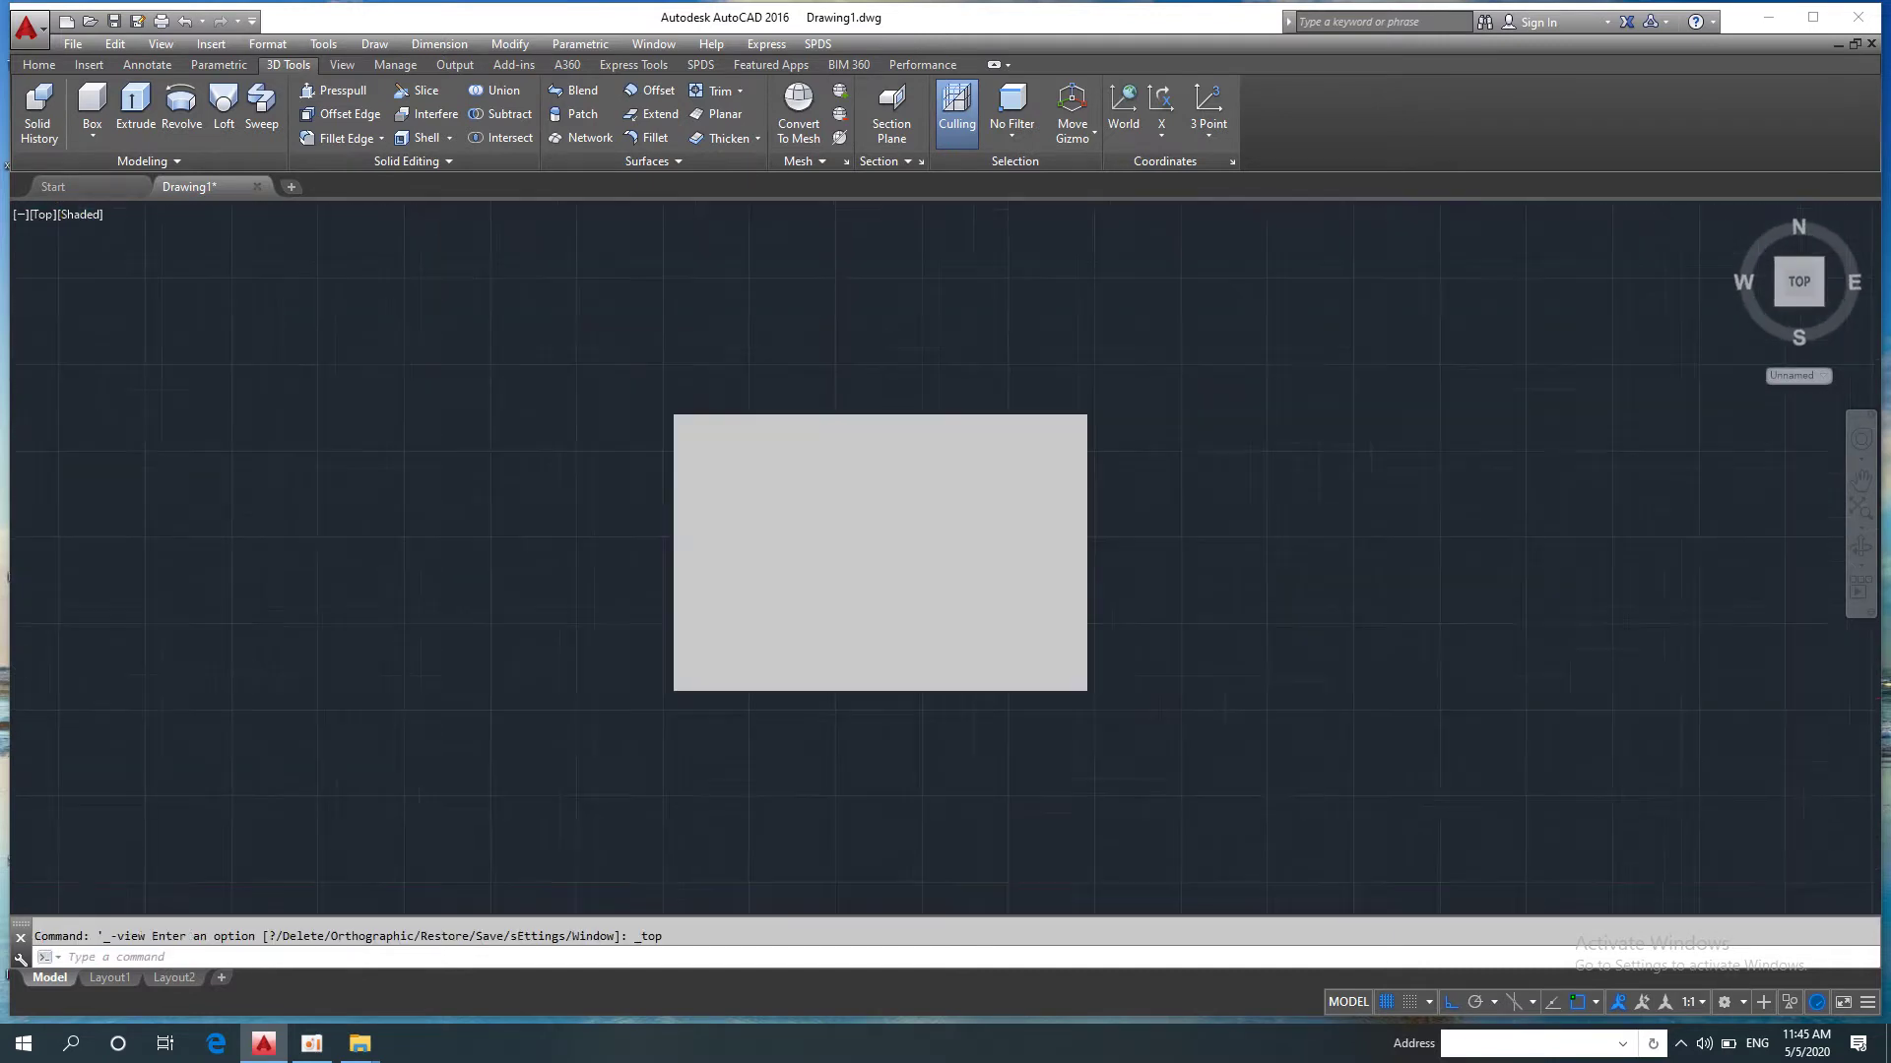
{"action": "scroll", "coordinate": [842, 555], "scroll_direction": "down", "scroll_amount": 3}
{"action": "middle_click_drag", "start_coordinate": [861, 345], "coordinate": [696, 548]}
Step: Start a box above the table, then cancel it after a wrong size entry
{"action": "left_click", "coordinate": [77, 104]}
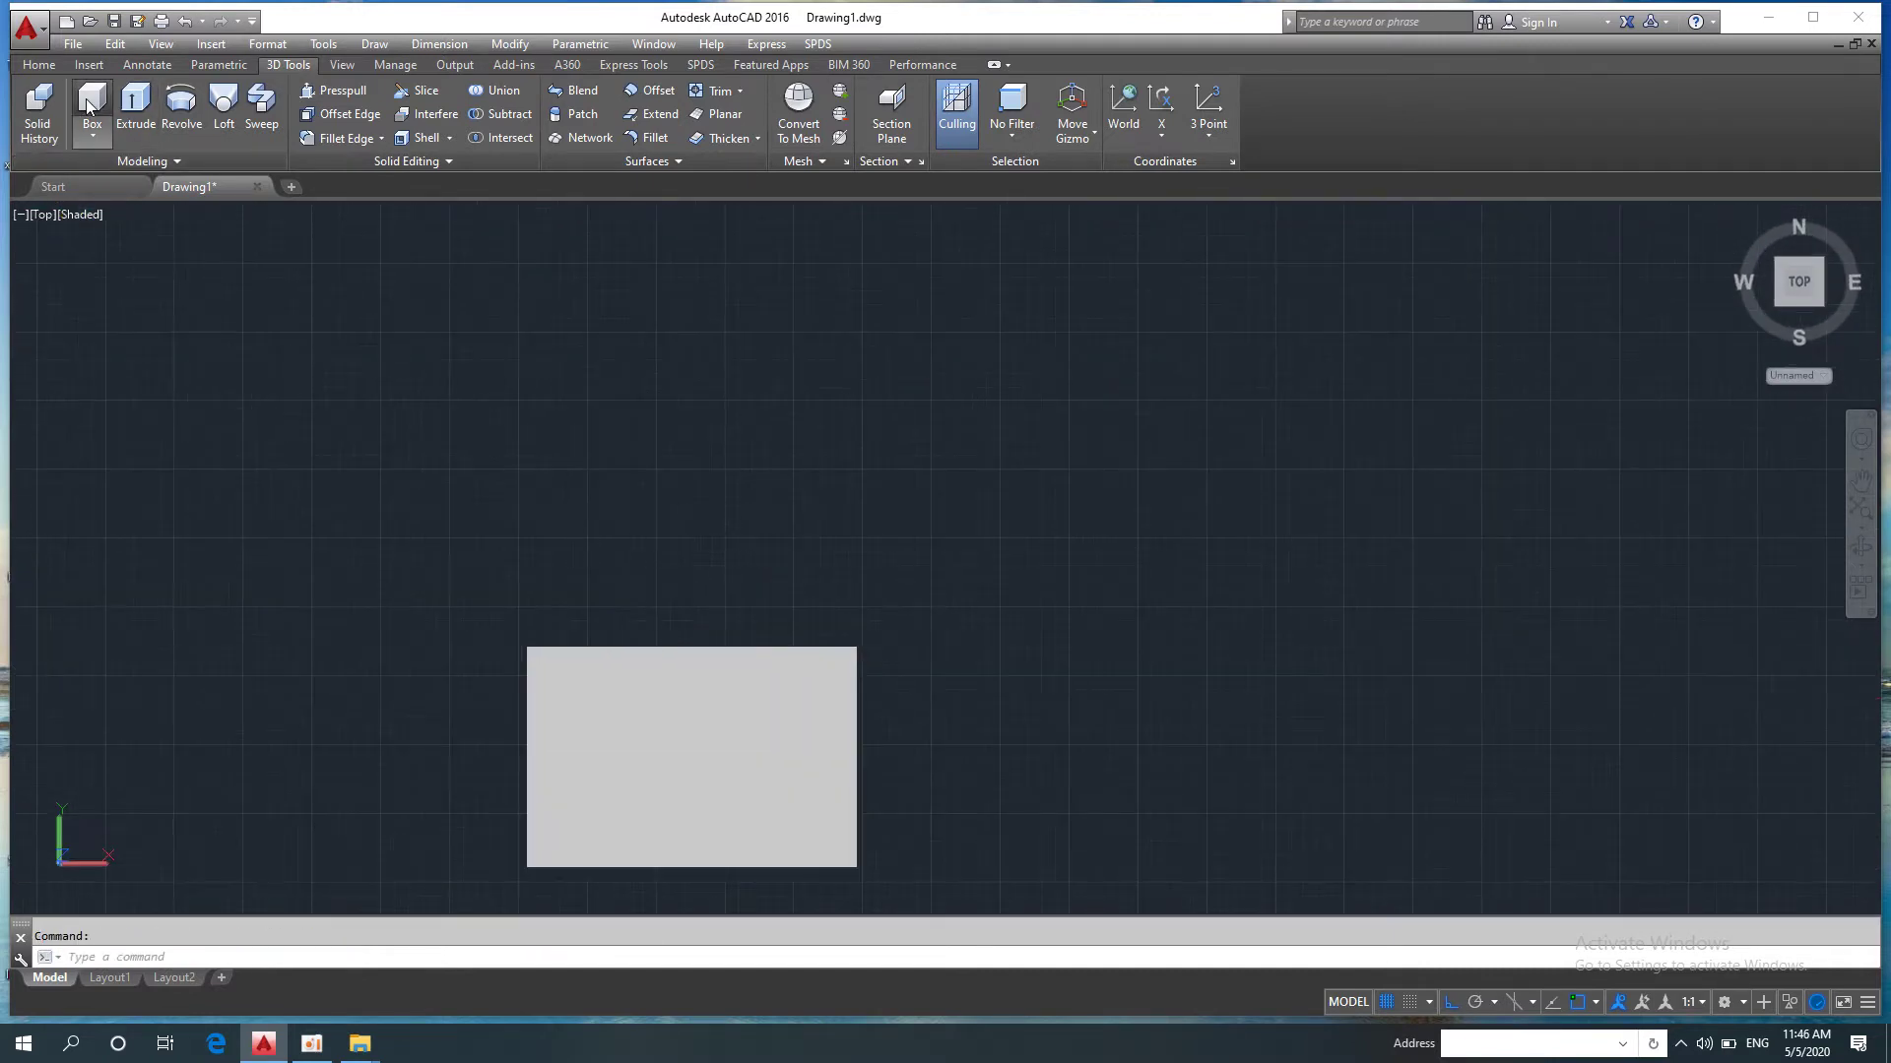
{"action": "left_click", "coordinate": [421, 366]}
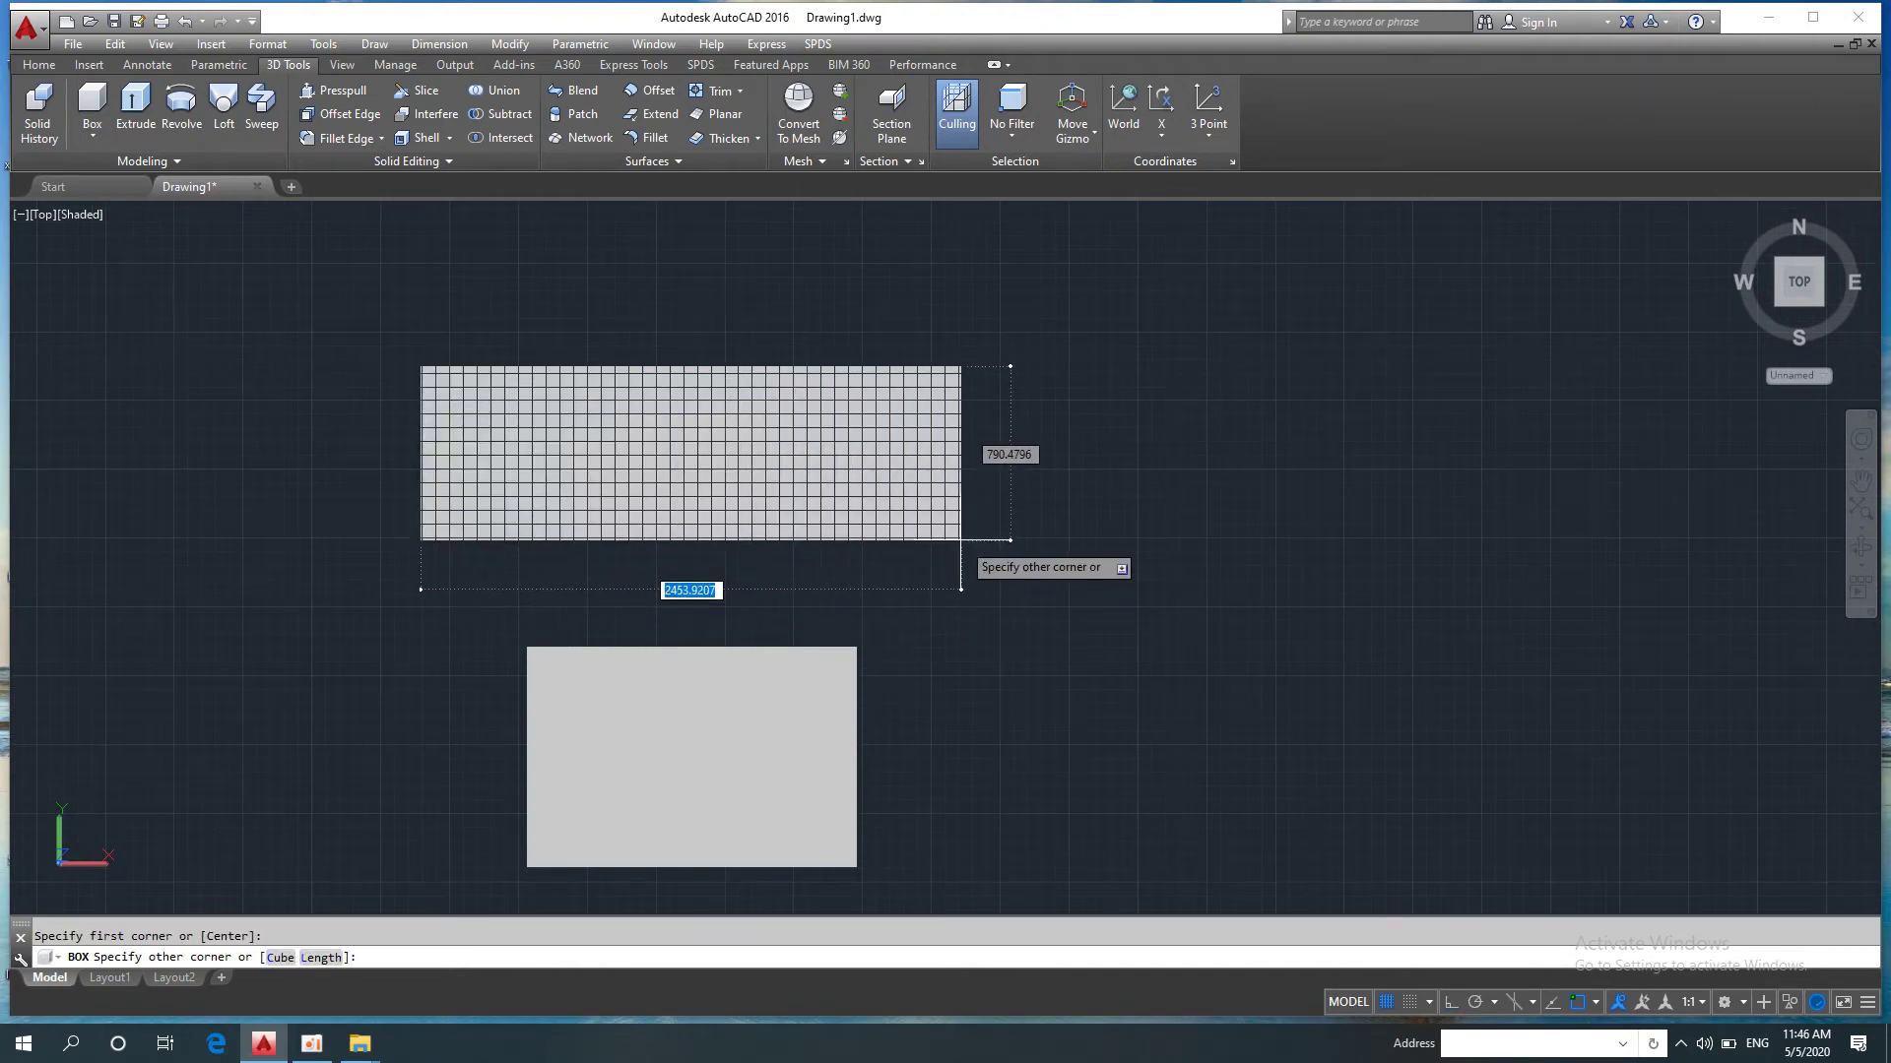
{"action": "type", "text": "2000"}
{"action": "key", "text": "Escape"}
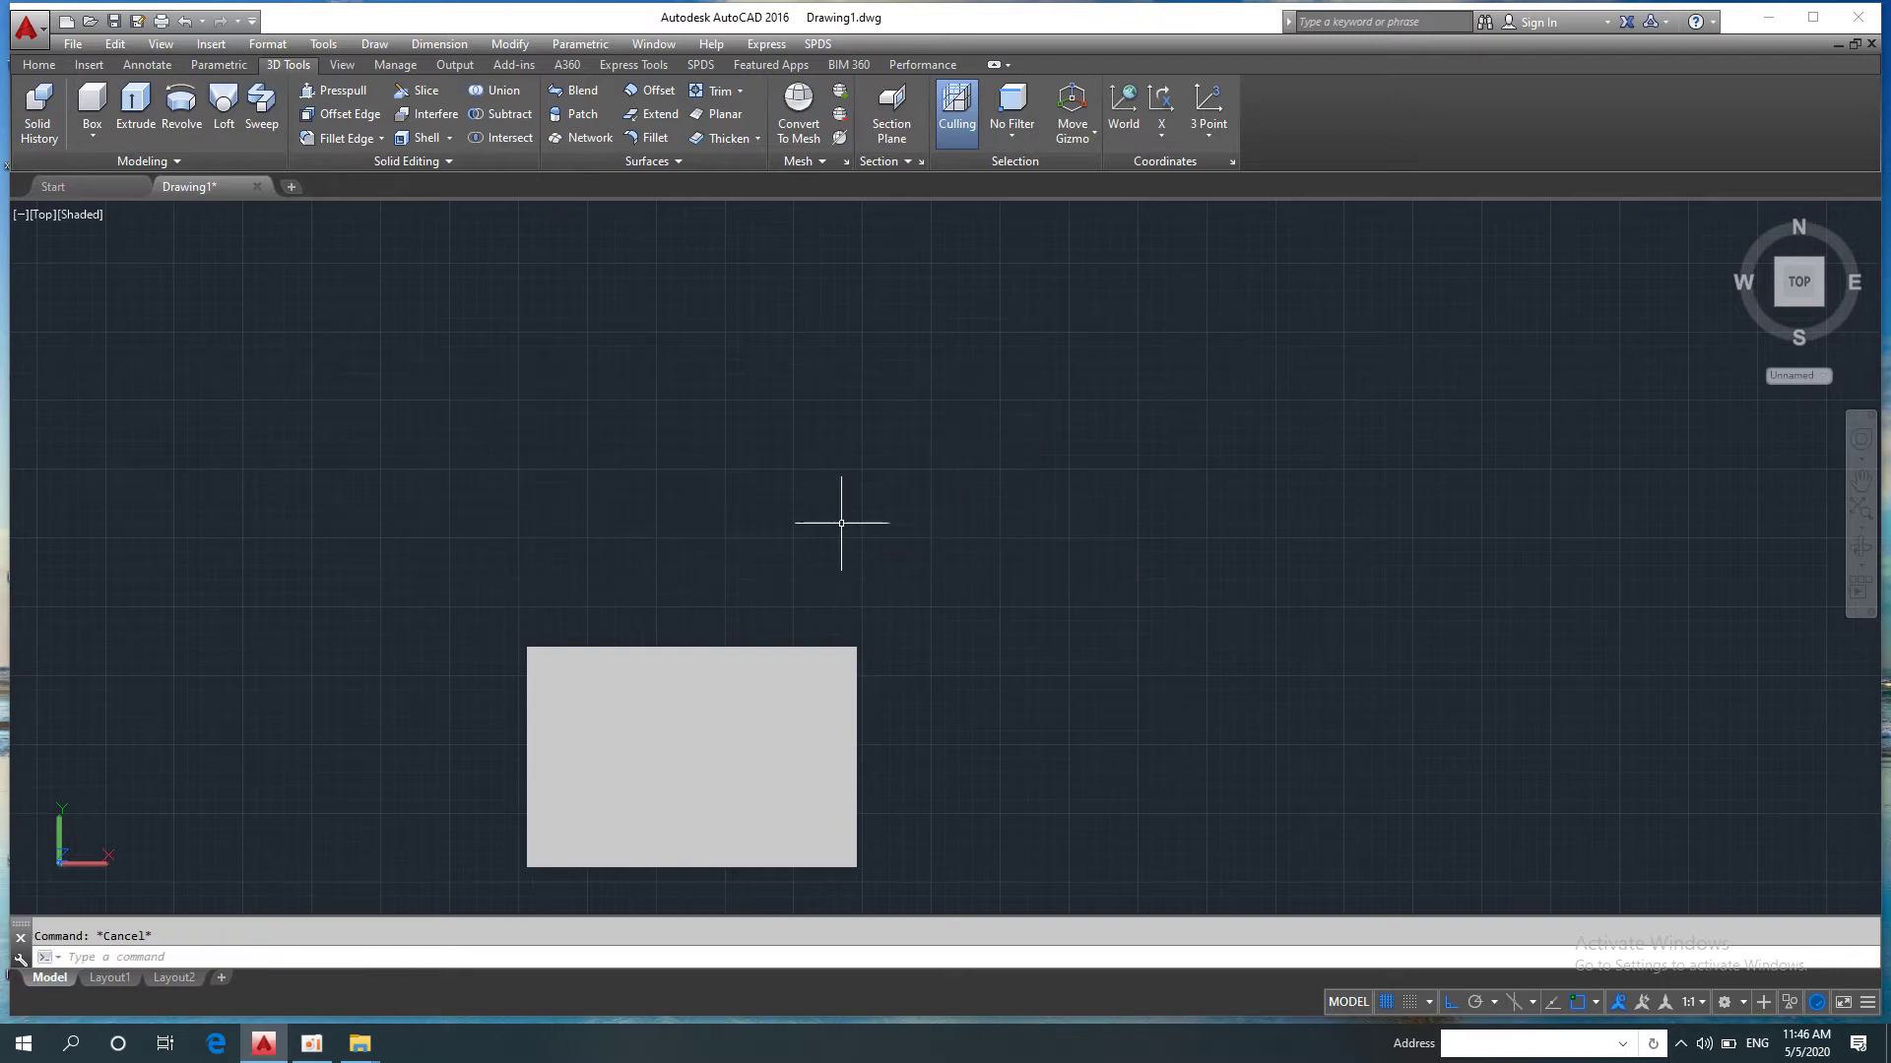
Step: Draw a 2000 × 300 × 900 box solid above the table
{"action": "left_click", "coordinate": [92, 101]}
{"action": "left_click", "coordinate": [506, 328]}
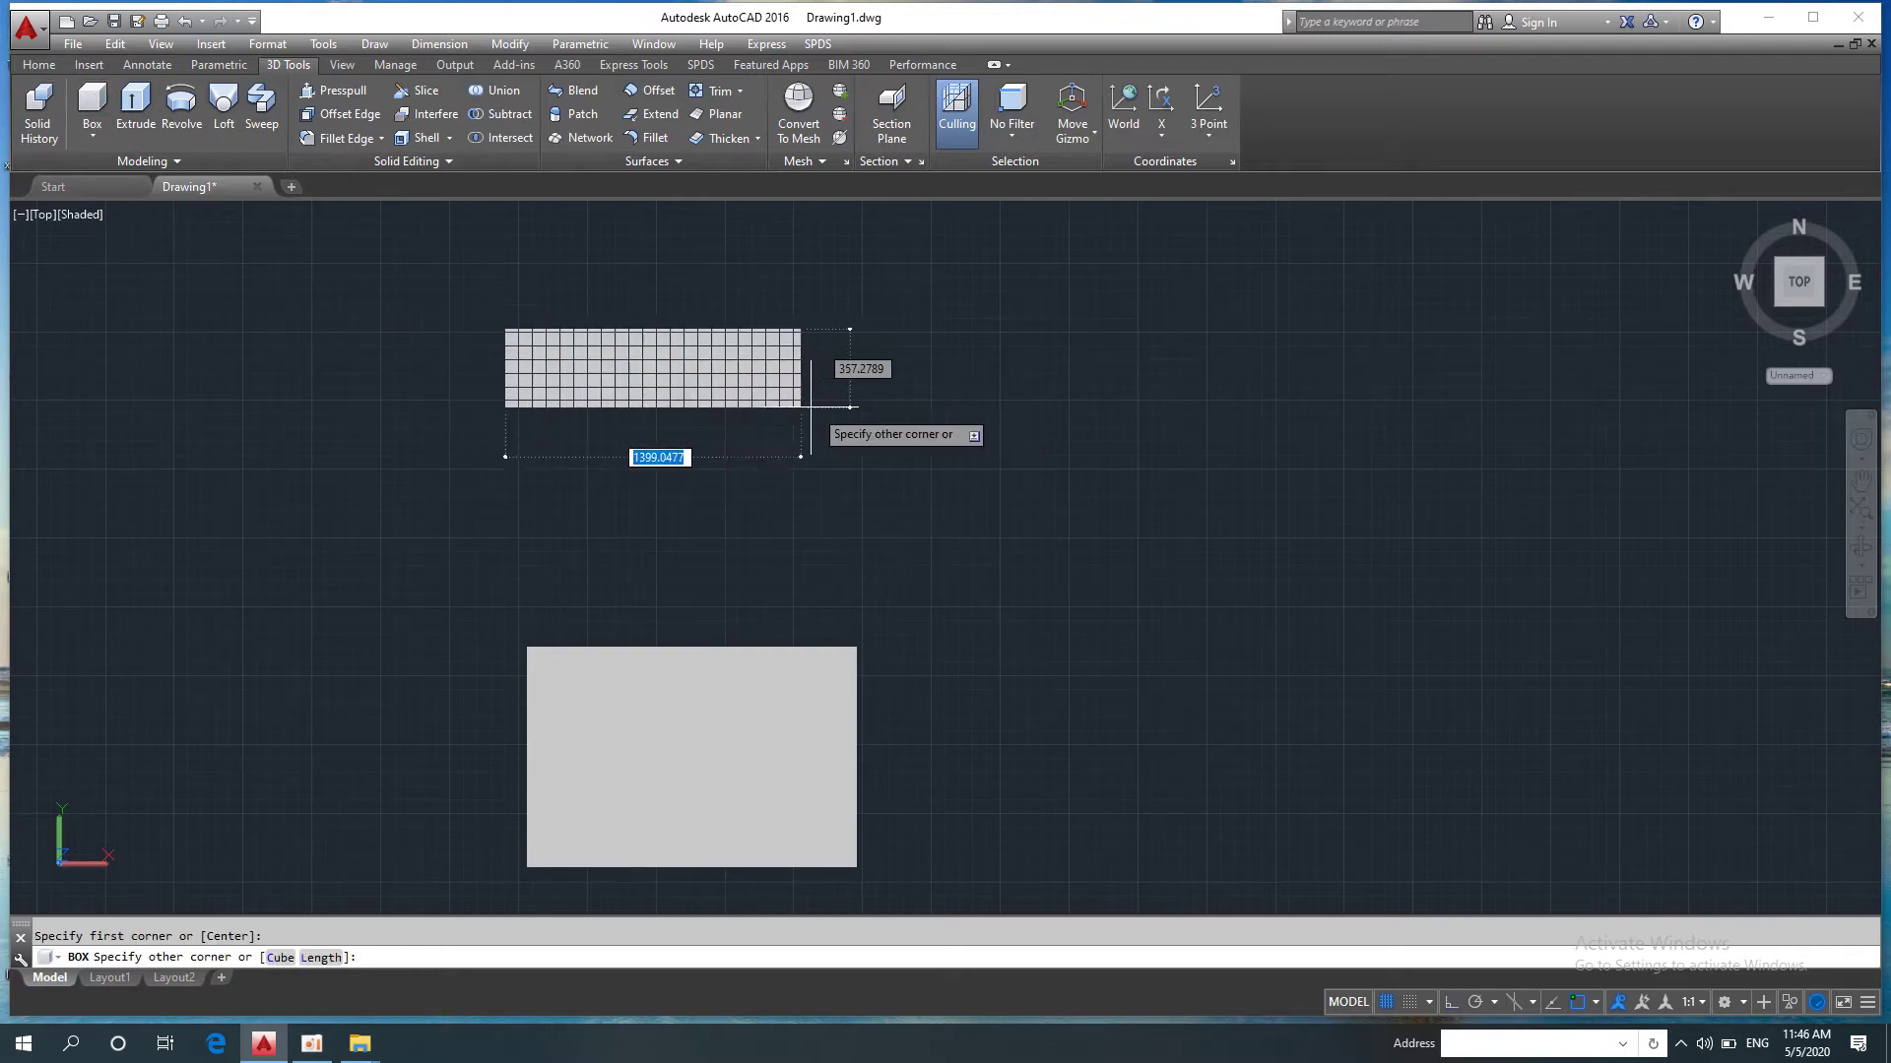
{"action": "type", "text": "l"}
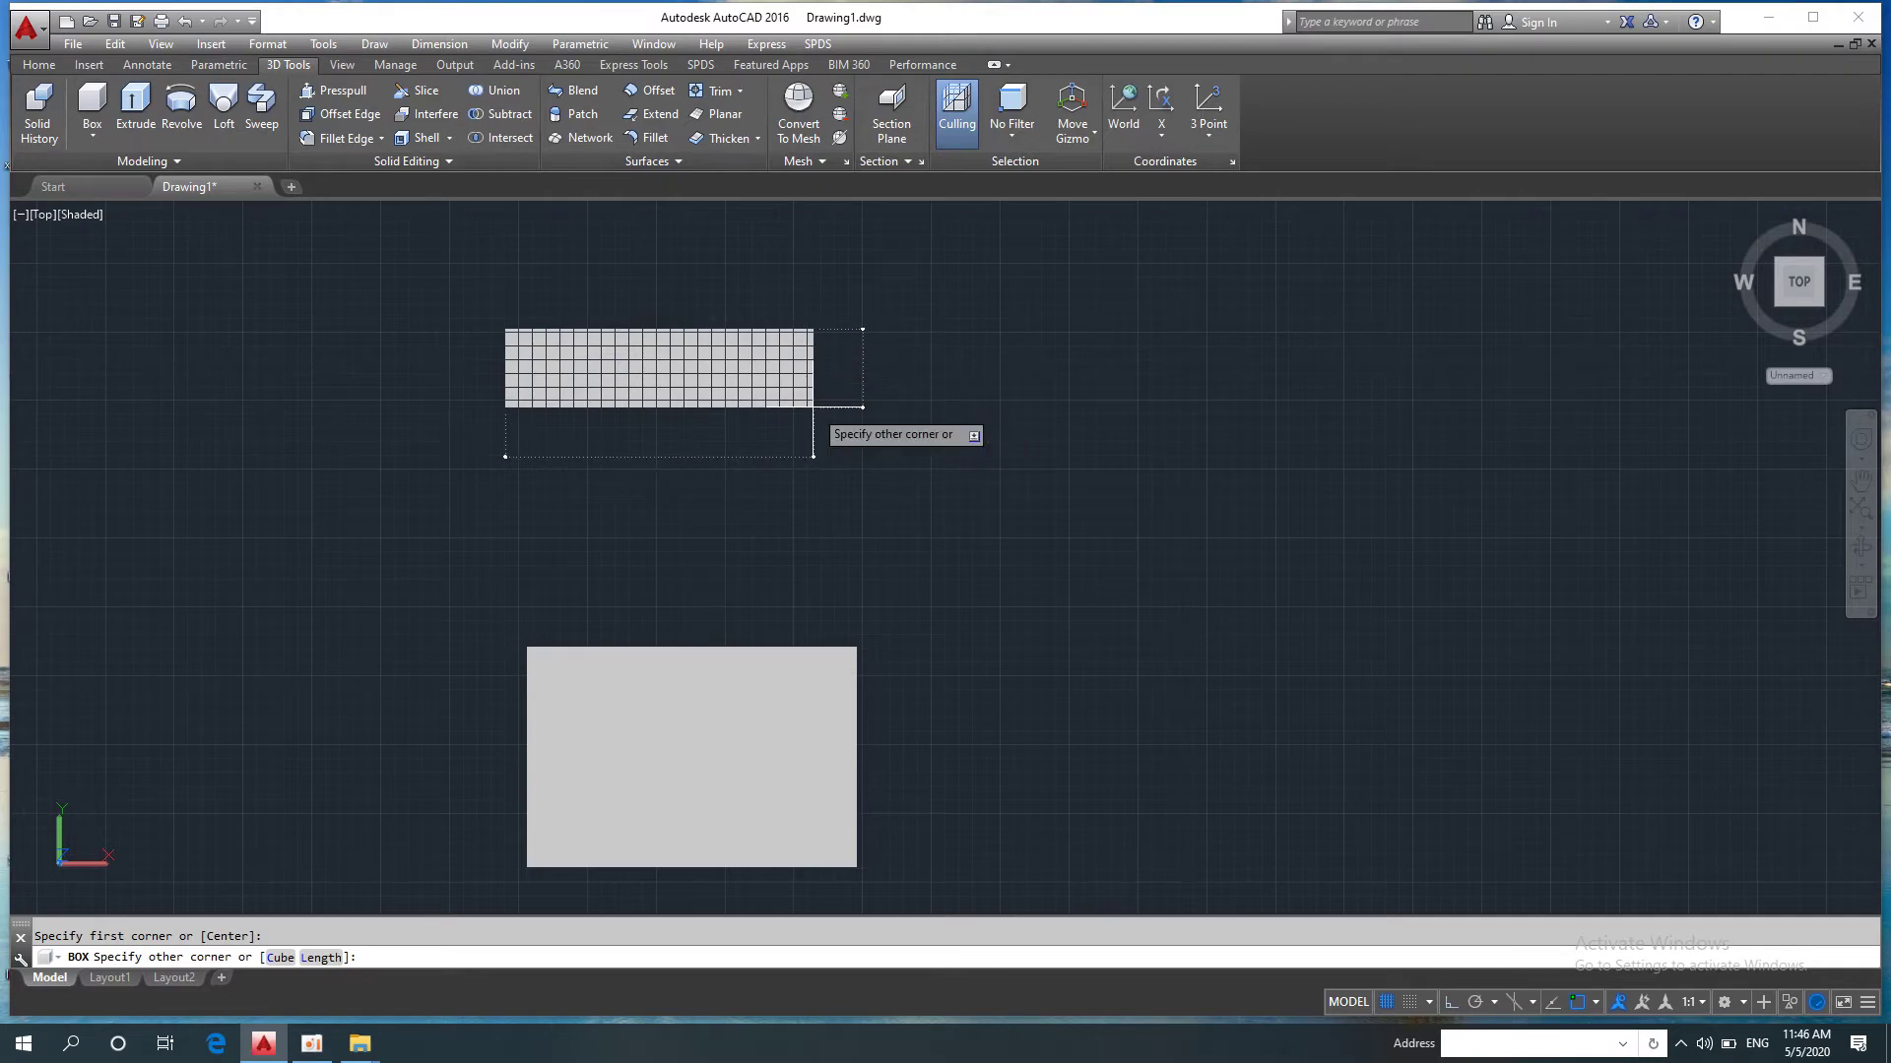
{"action": "key", "text": "Return"}
{"action": "type", "text": "2000"}
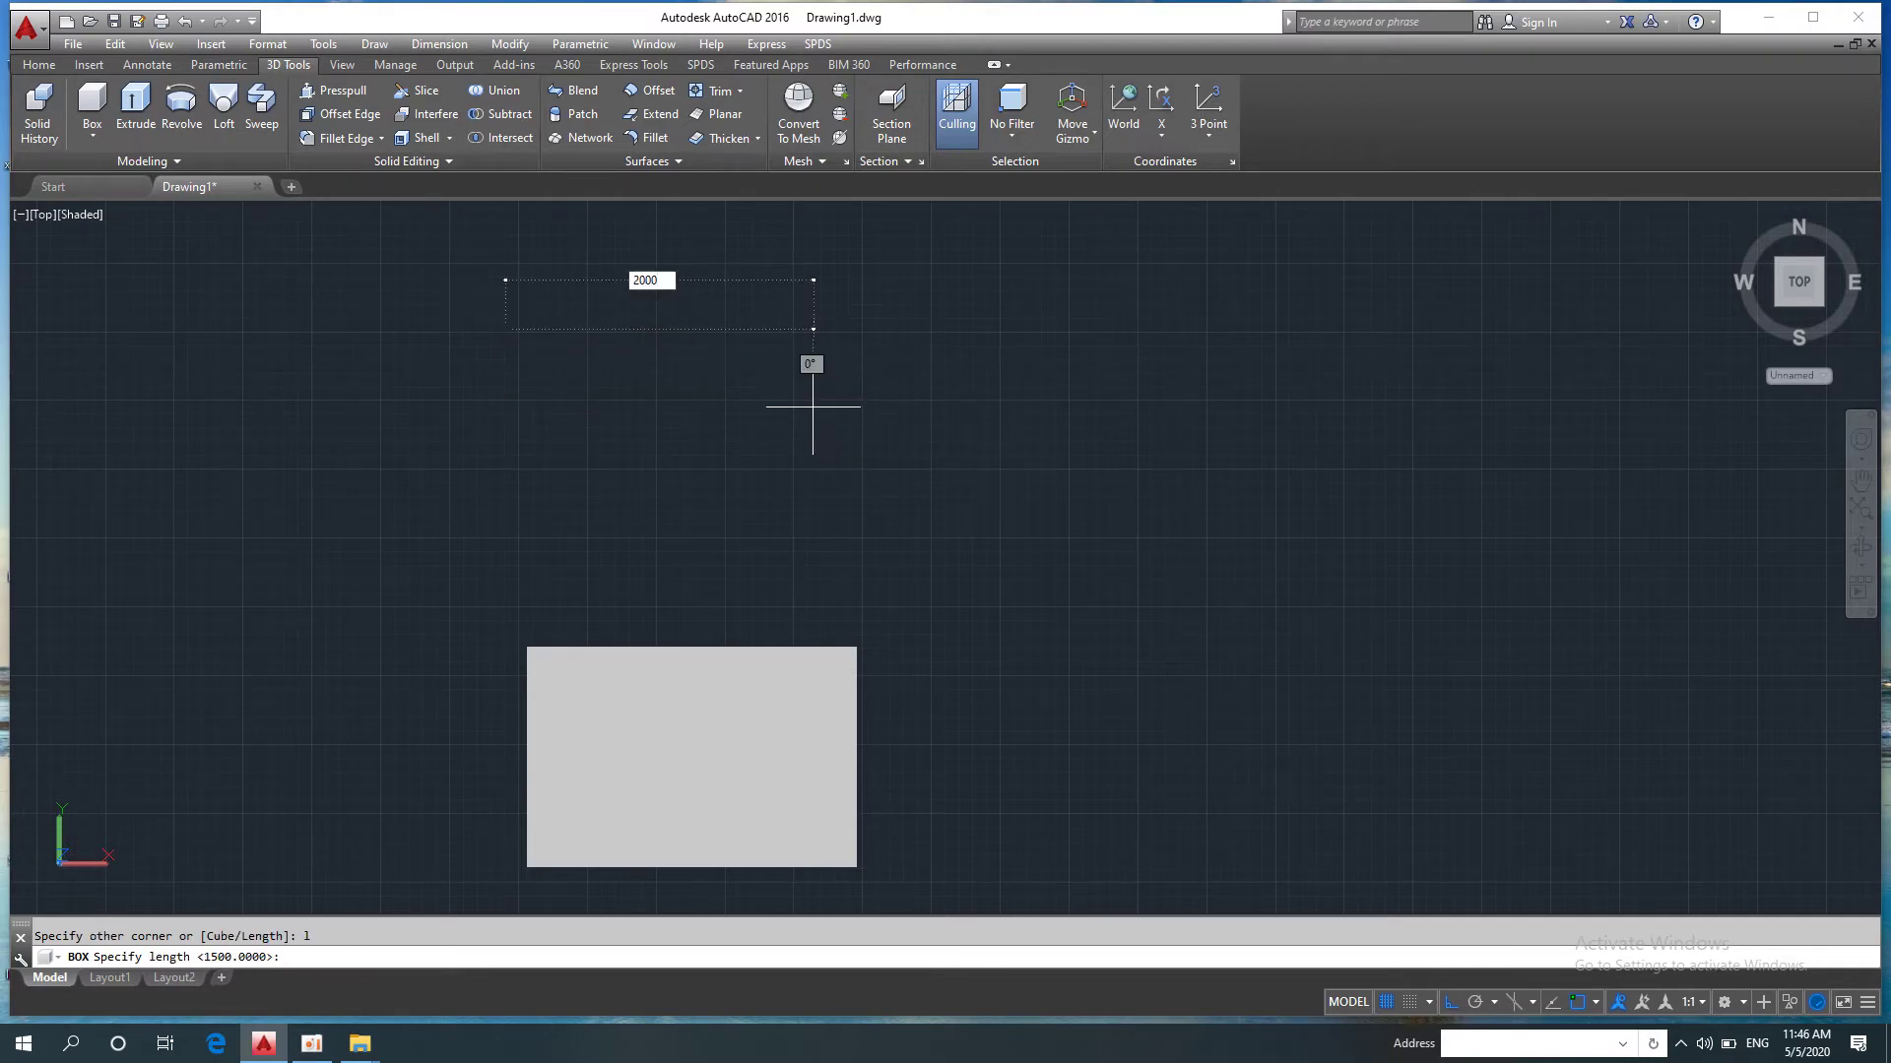
{"action": "key", "text": "Return"}
{"action": "type", "text": "300"}
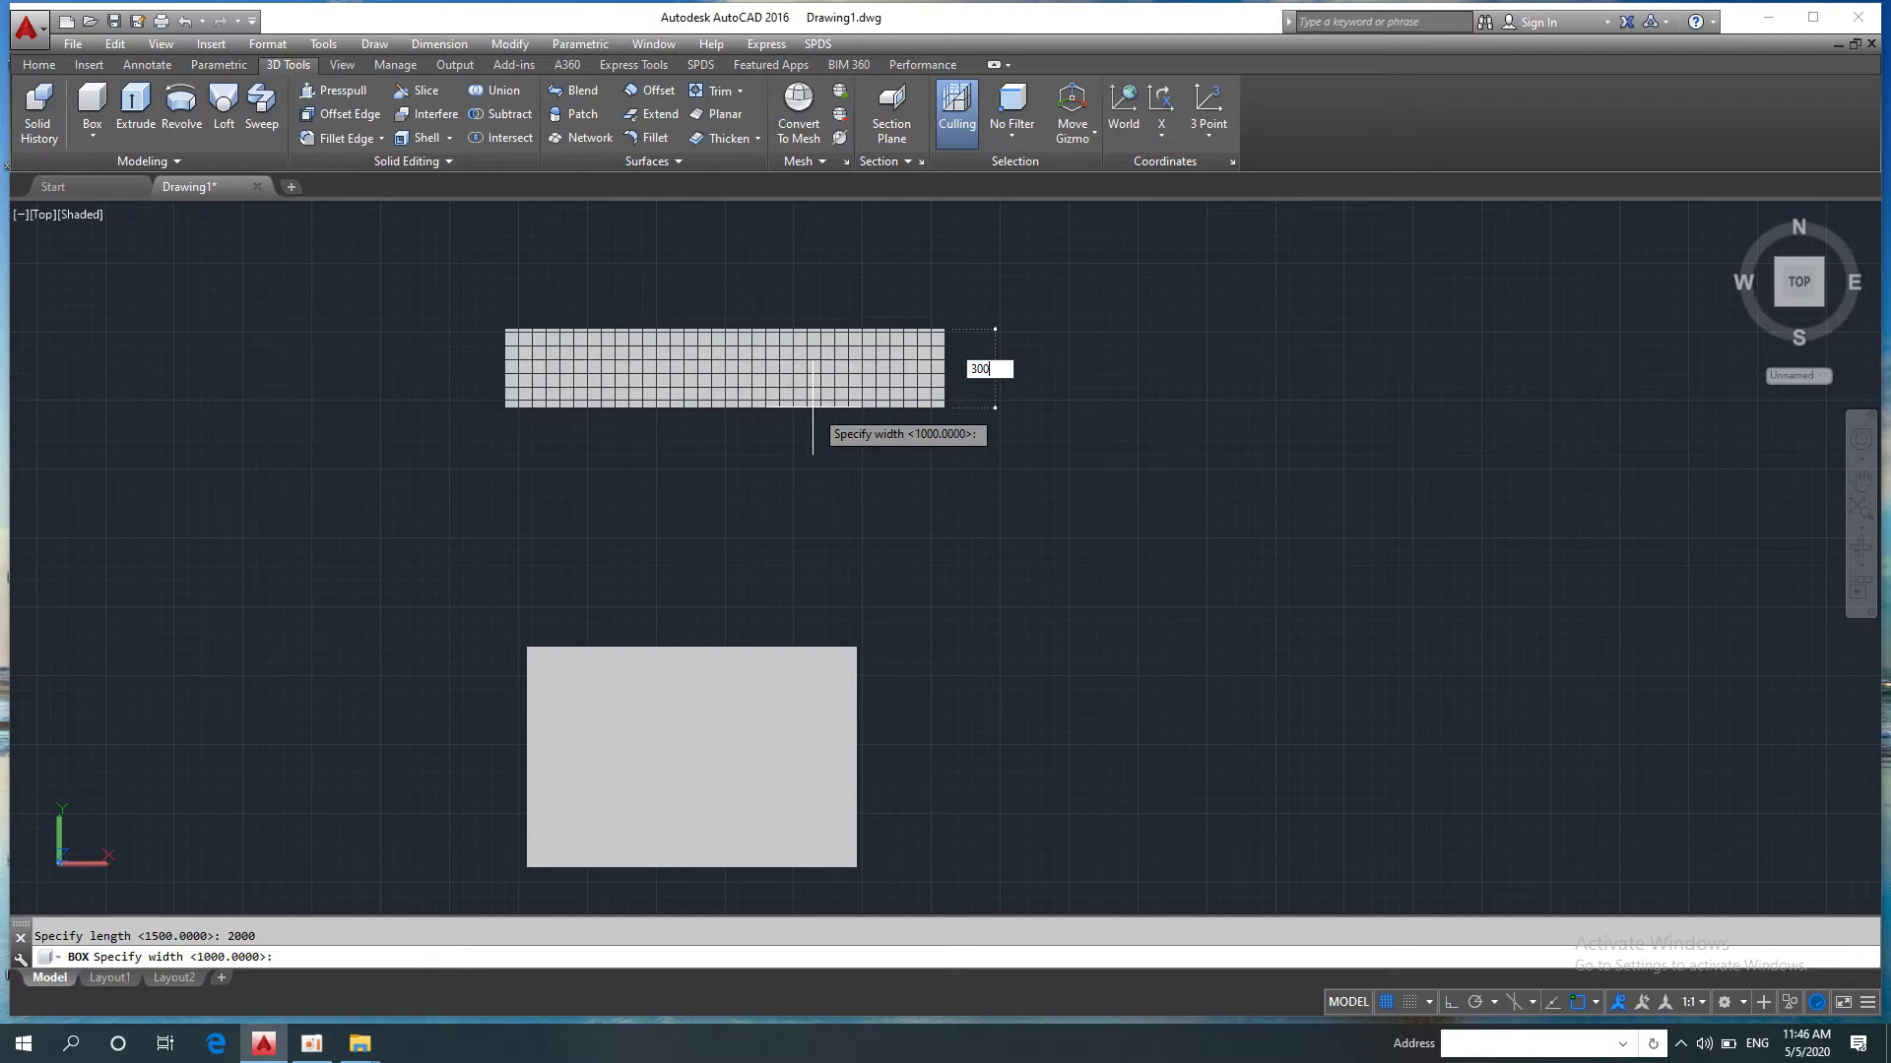
{"action": "key", "text": "Return"}
{"action": "type", "text": "900"}
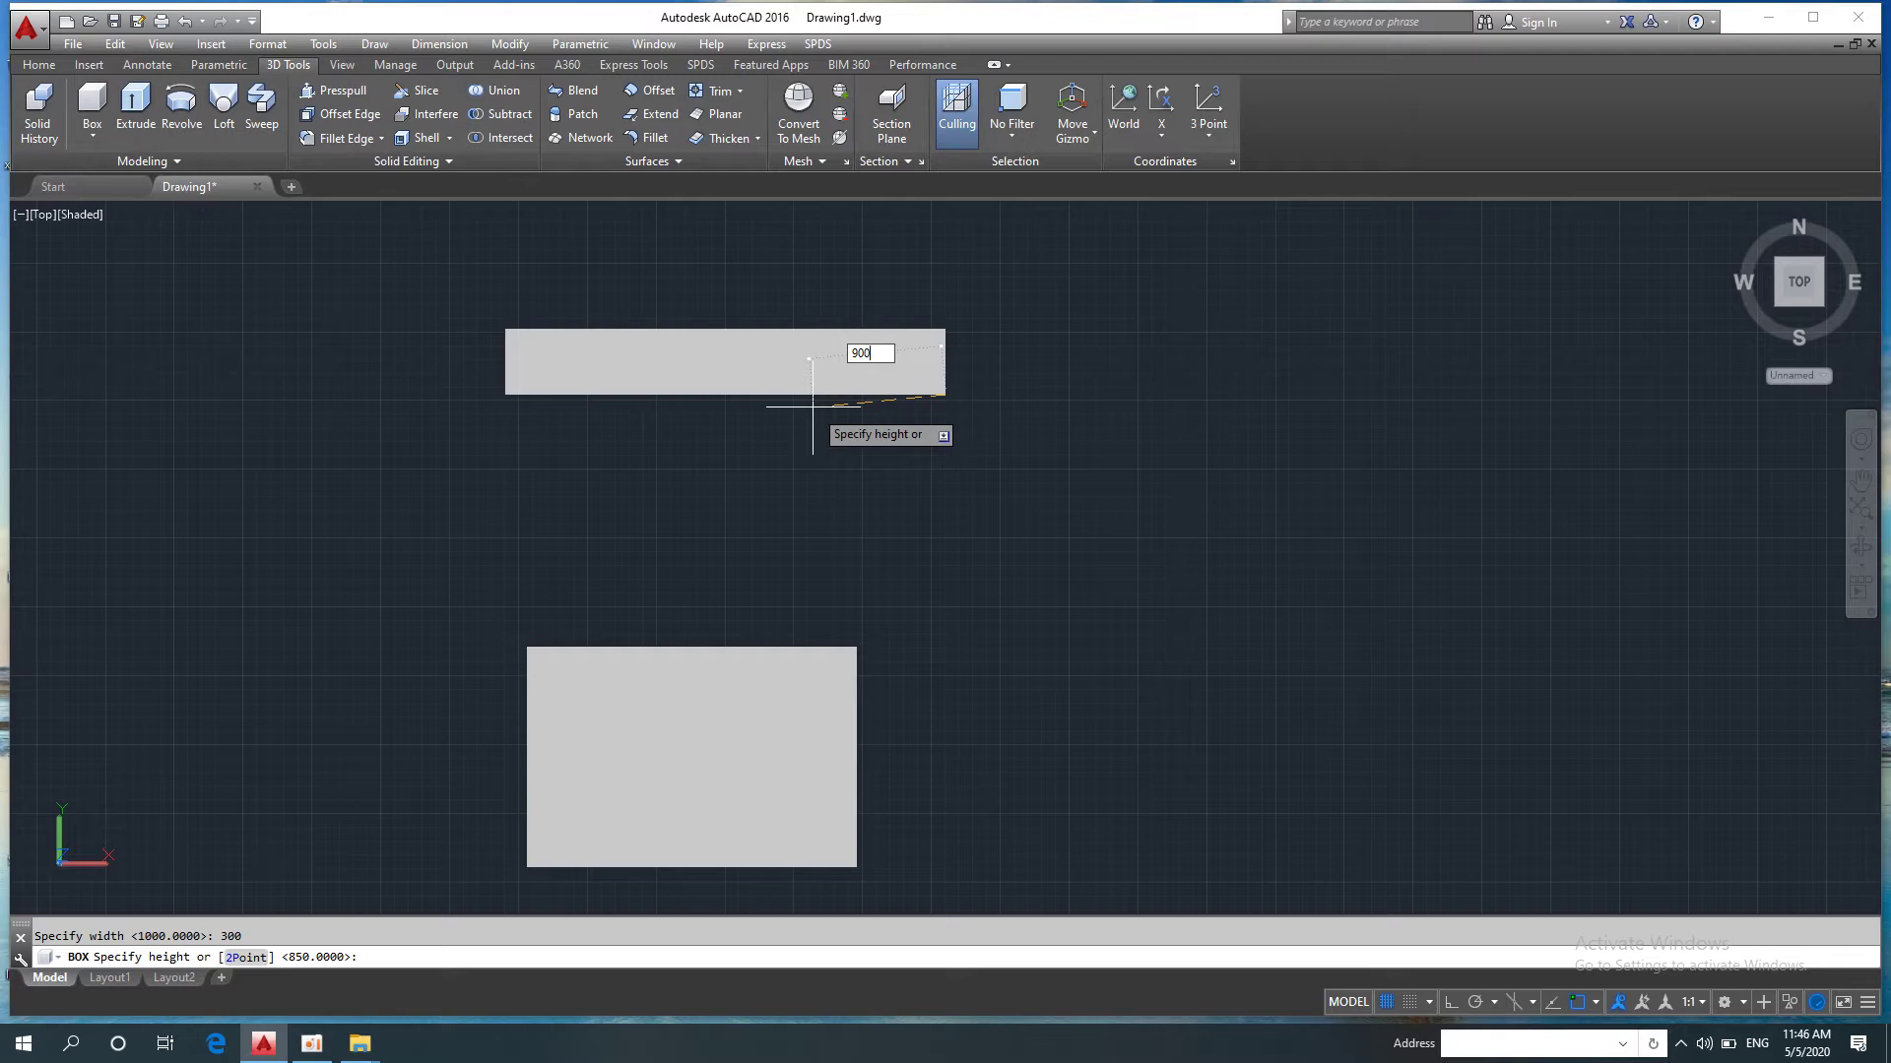
{"action": "key", "text": "Return"}
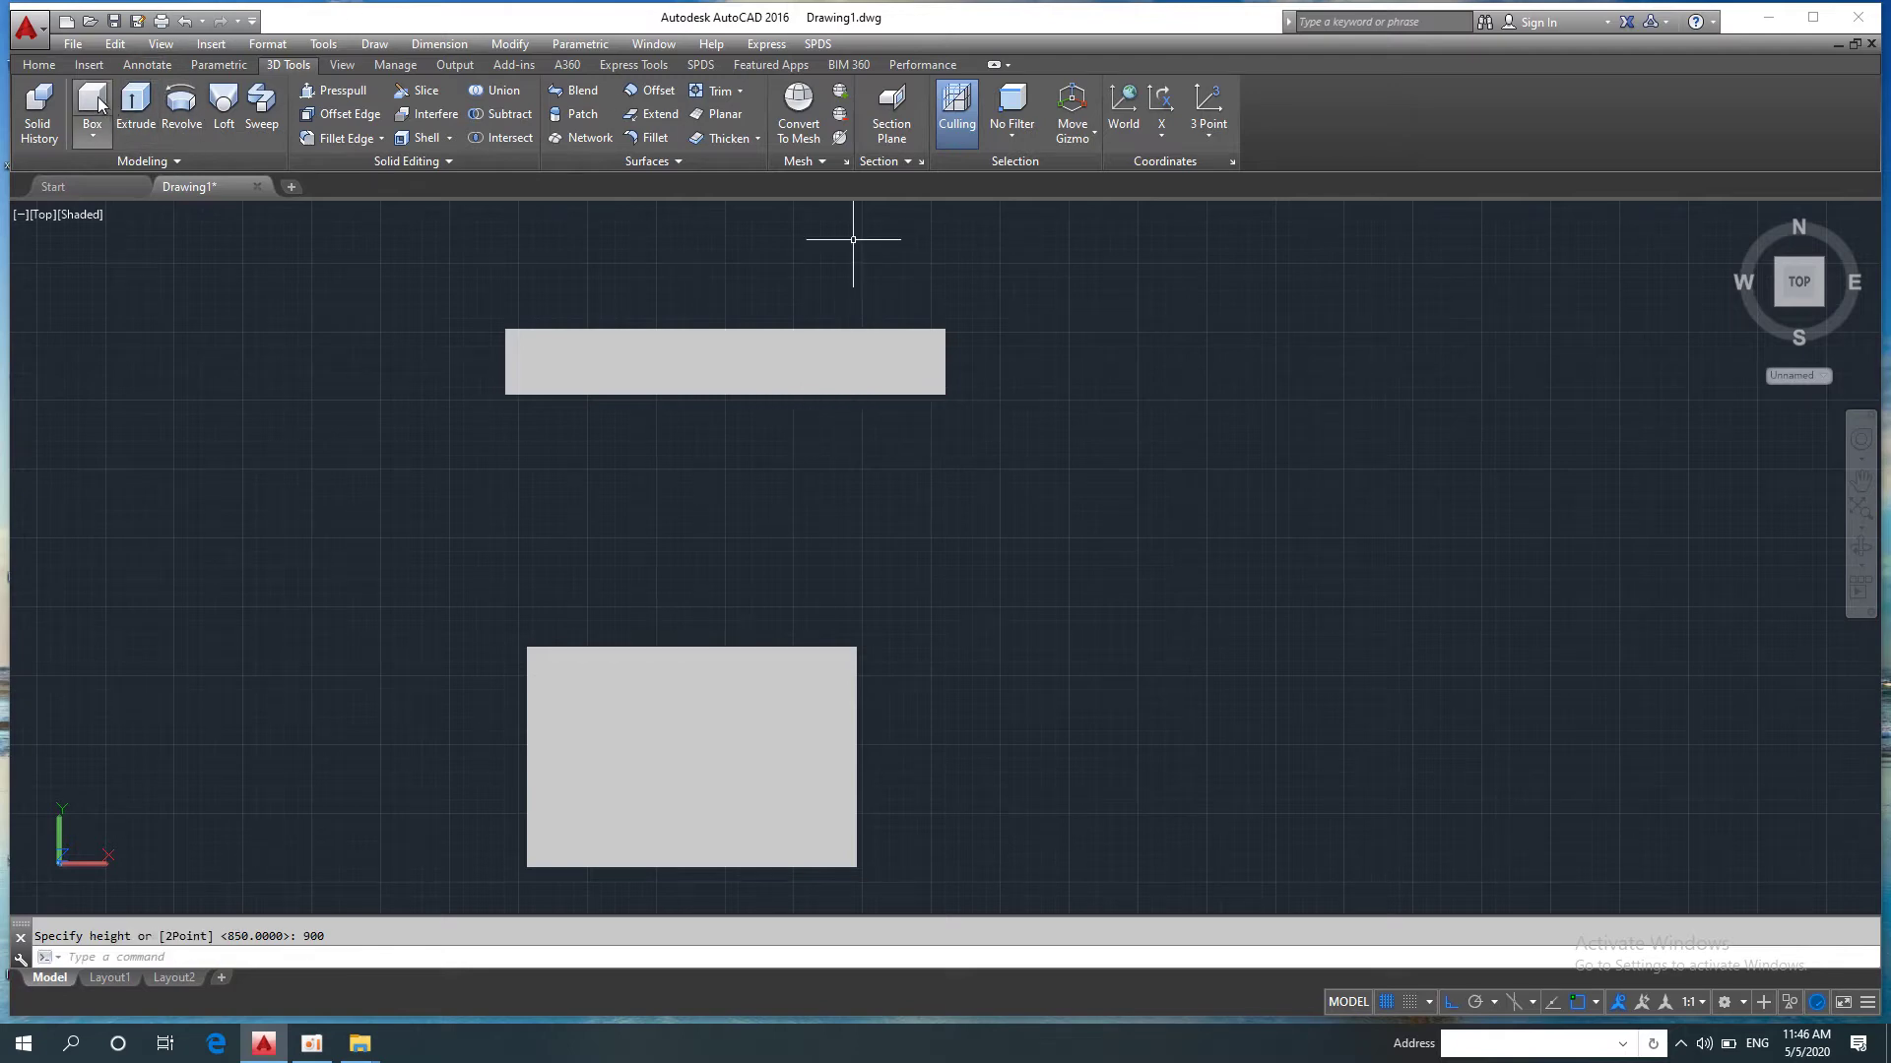
{"action": "left_click", "coordinate": [92, 98]}
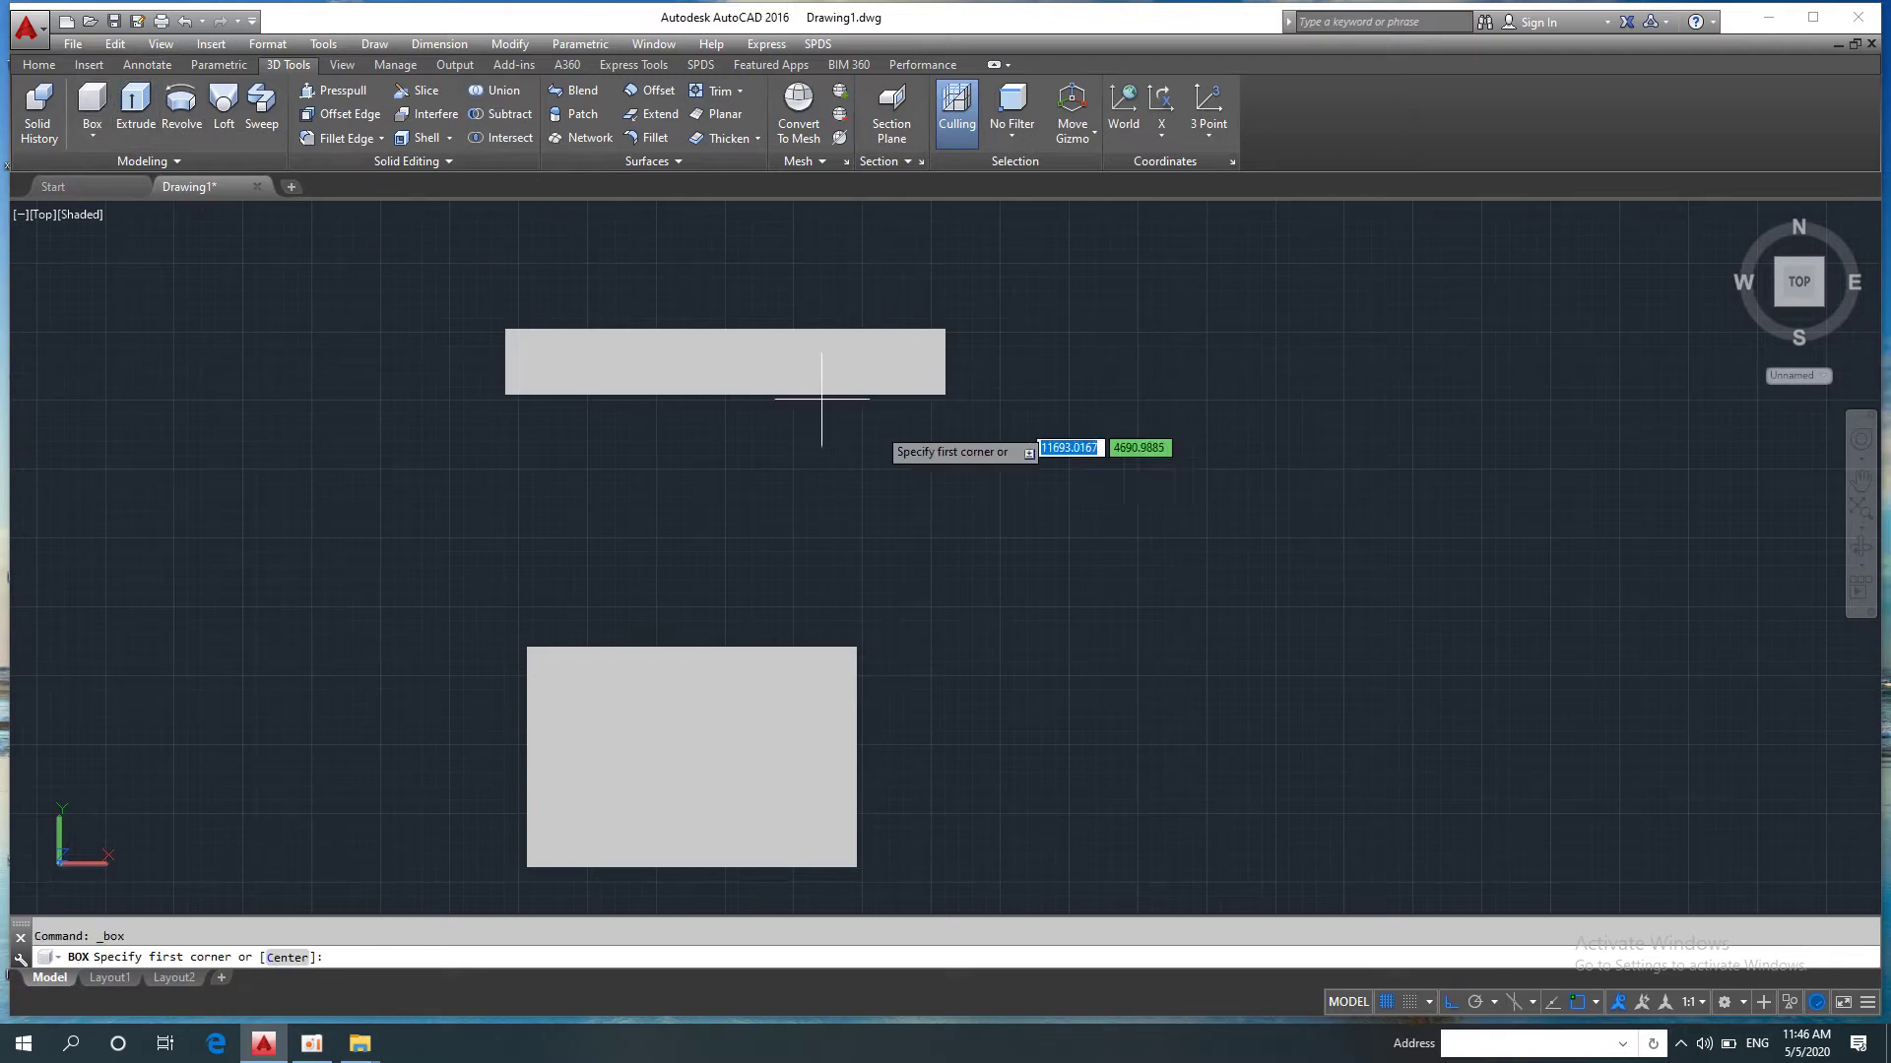
Step: Complete a 2000 × 750 × 450 box from the slab's lower-left corner
{"action": "left_click", "coordinate": [505, 395]}
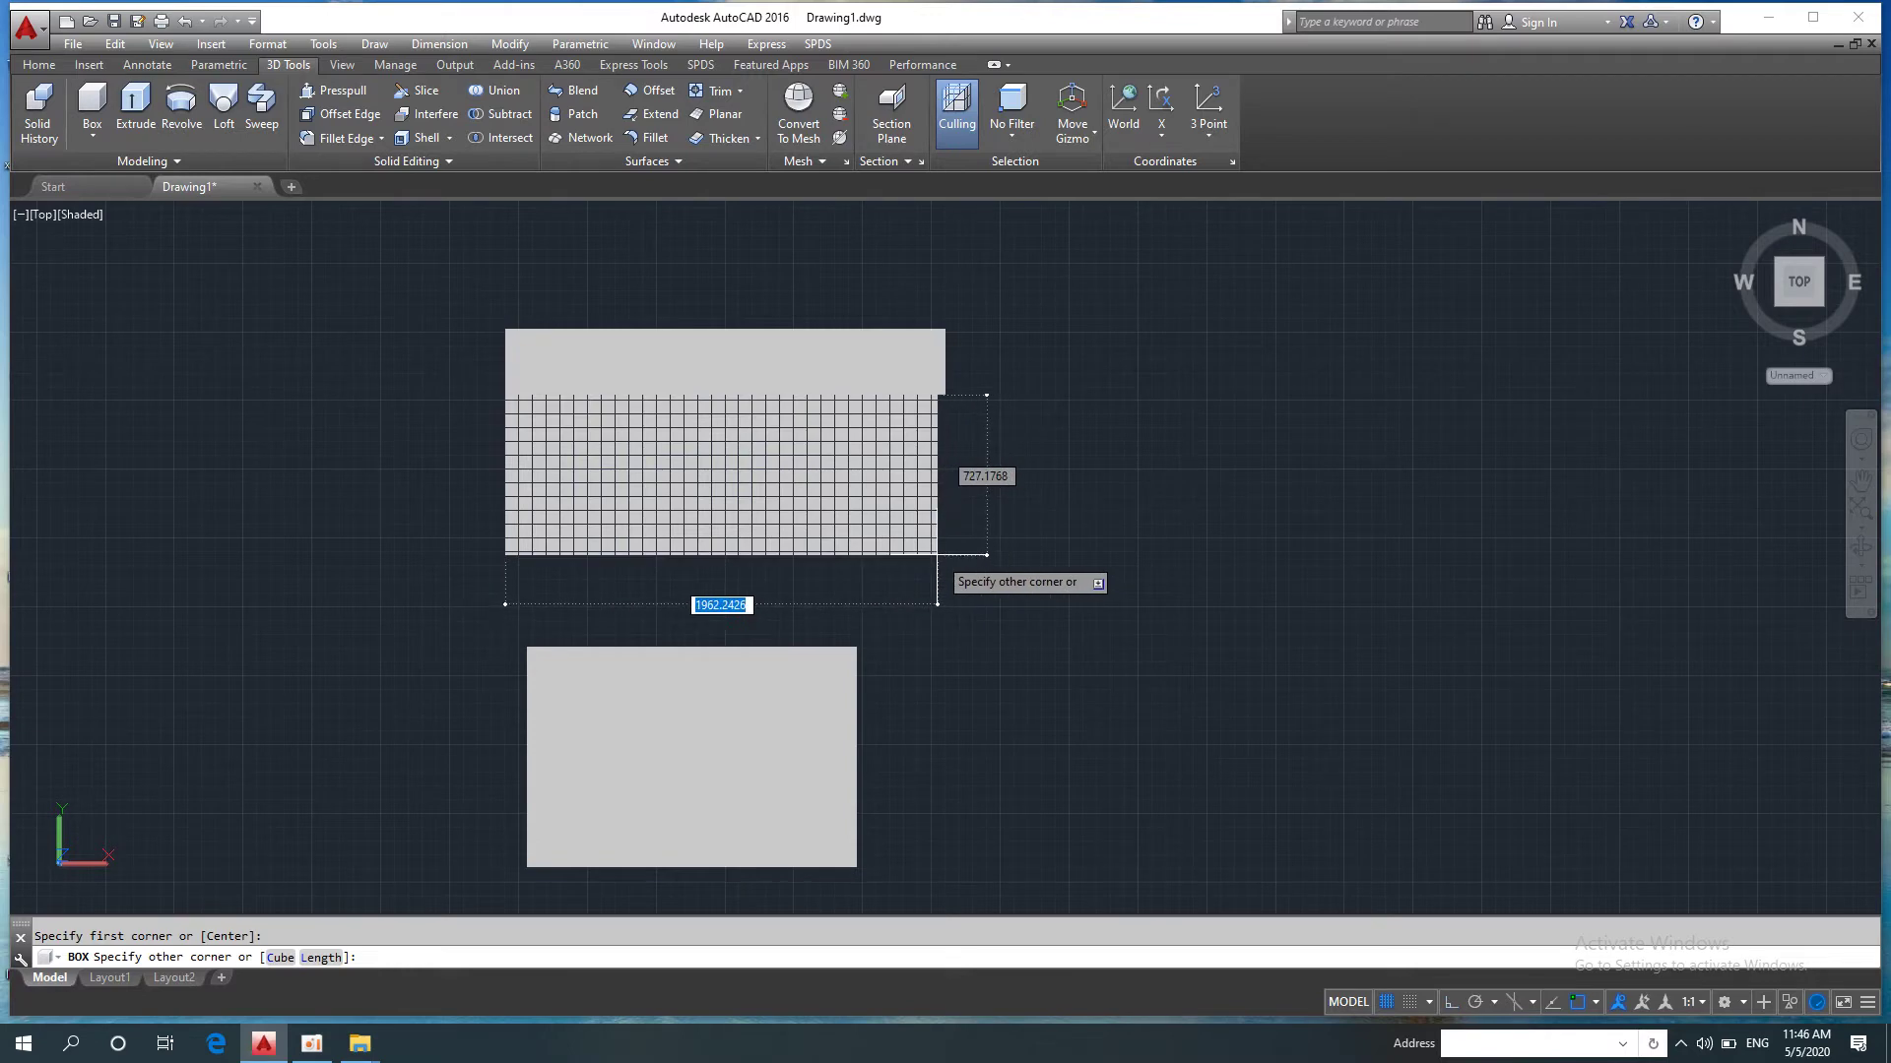
{"action": "type", "text": "l"}
{"action": "key", "text": "Return"}
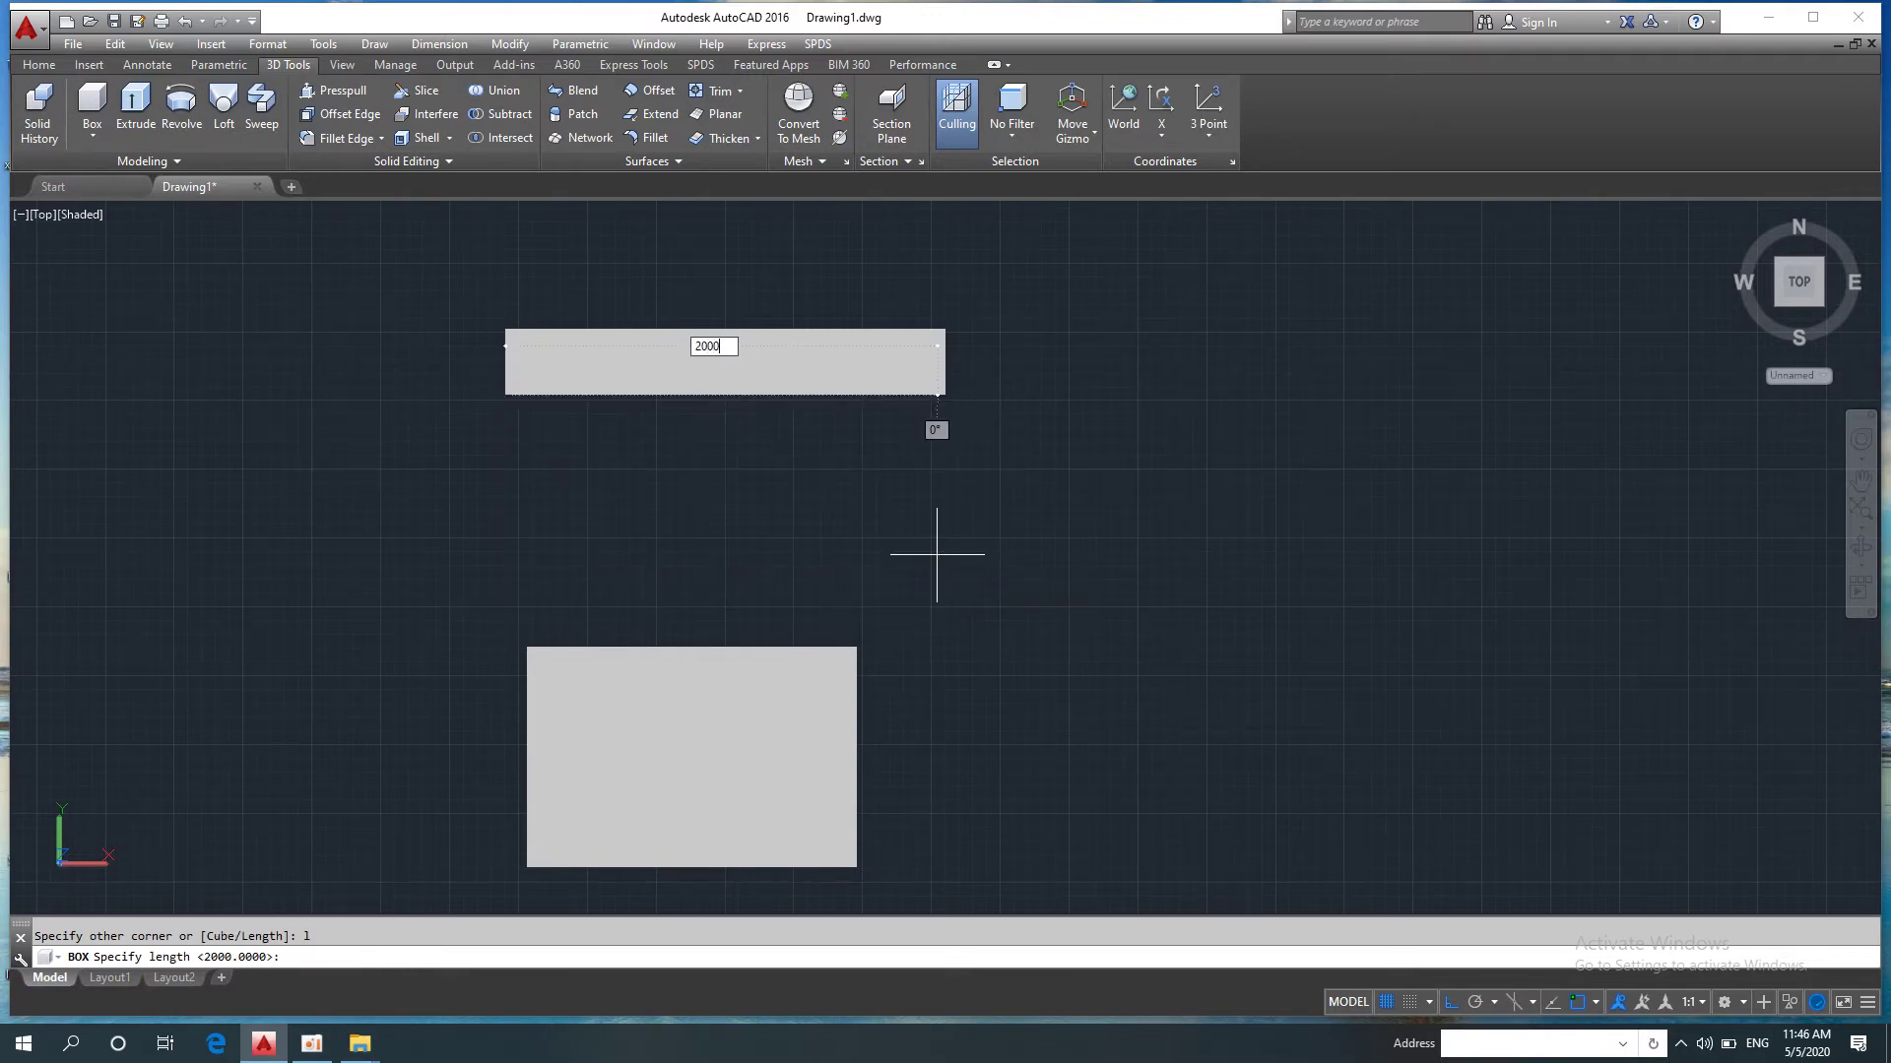
{"action": "key", "text": "Return"}
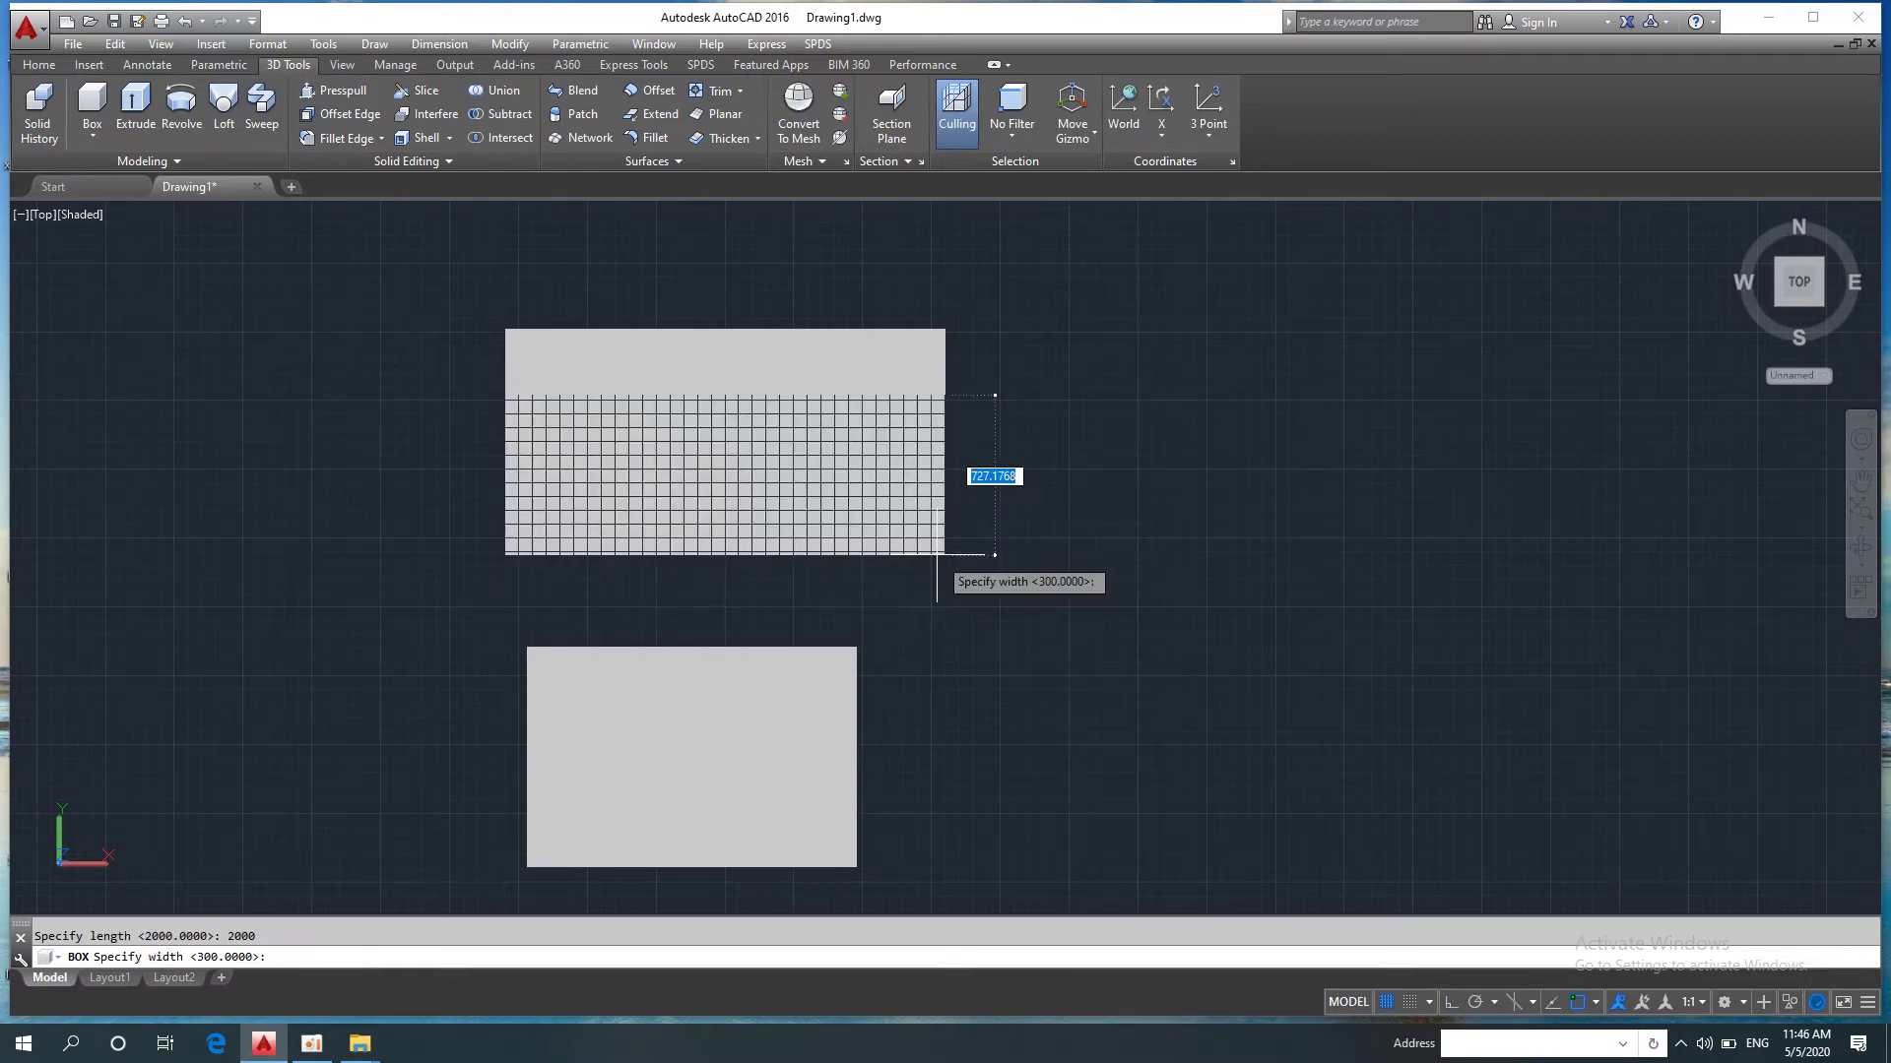
{"action": "key", "text": "Return"}
{"action": "type", "text": "450"}
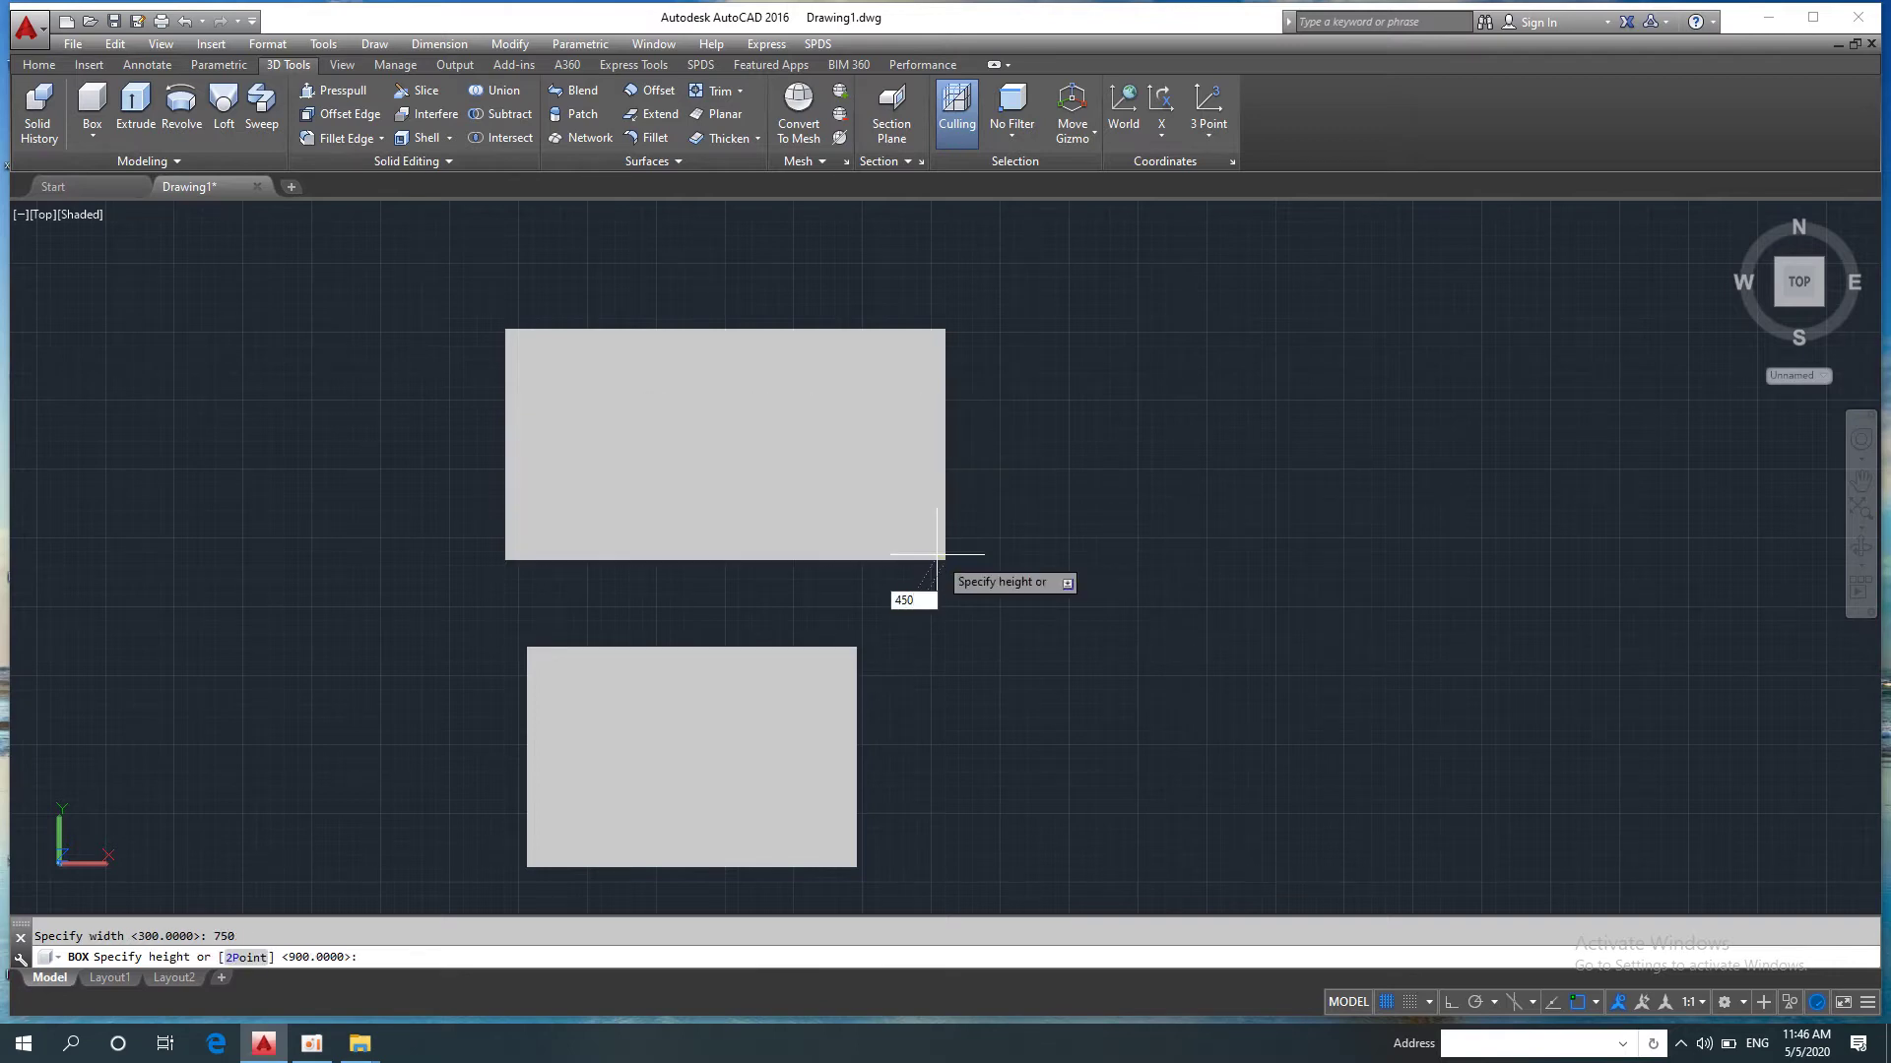
{"action": "key", "text": "Return"}
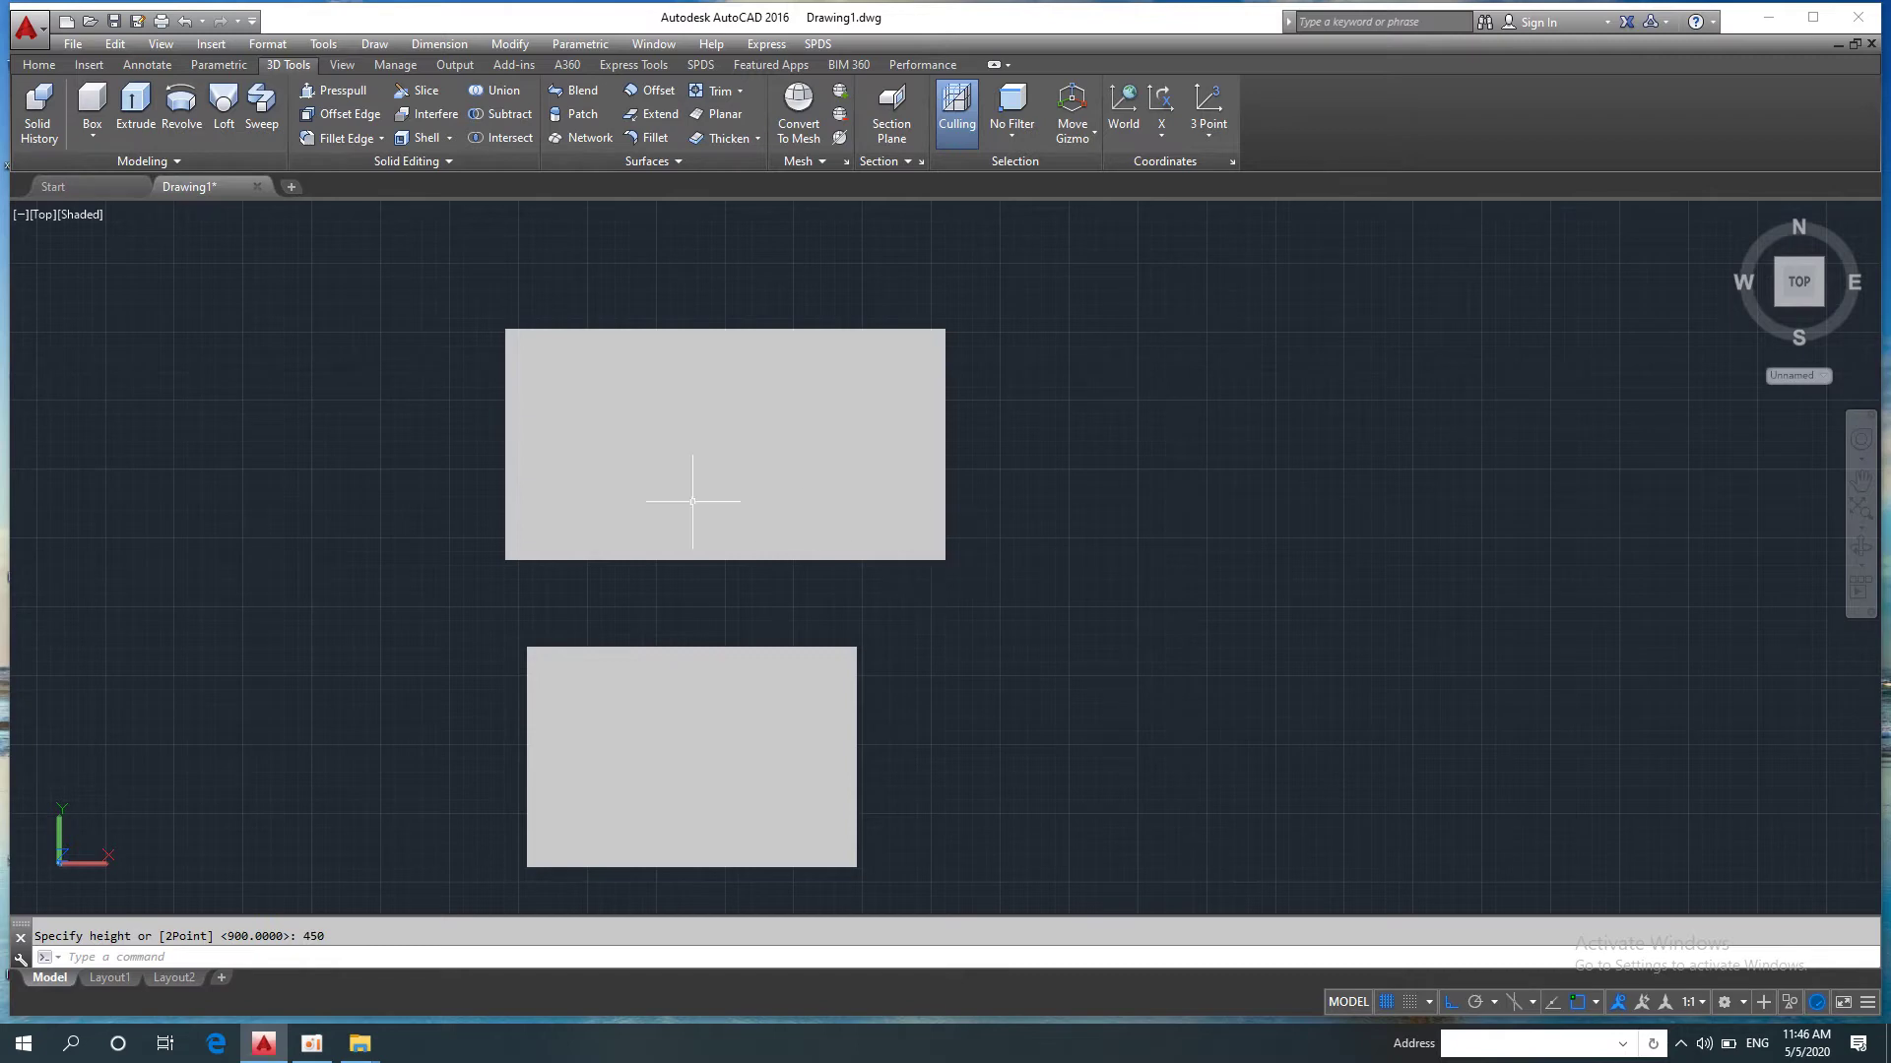
{"action": "left_click", "coordinate": [69, 211]}
Step: Switch to 2D Wireframe and cancel a mistaken box with length 30
{"action": "left_click", "coordinate": [108, 263]}
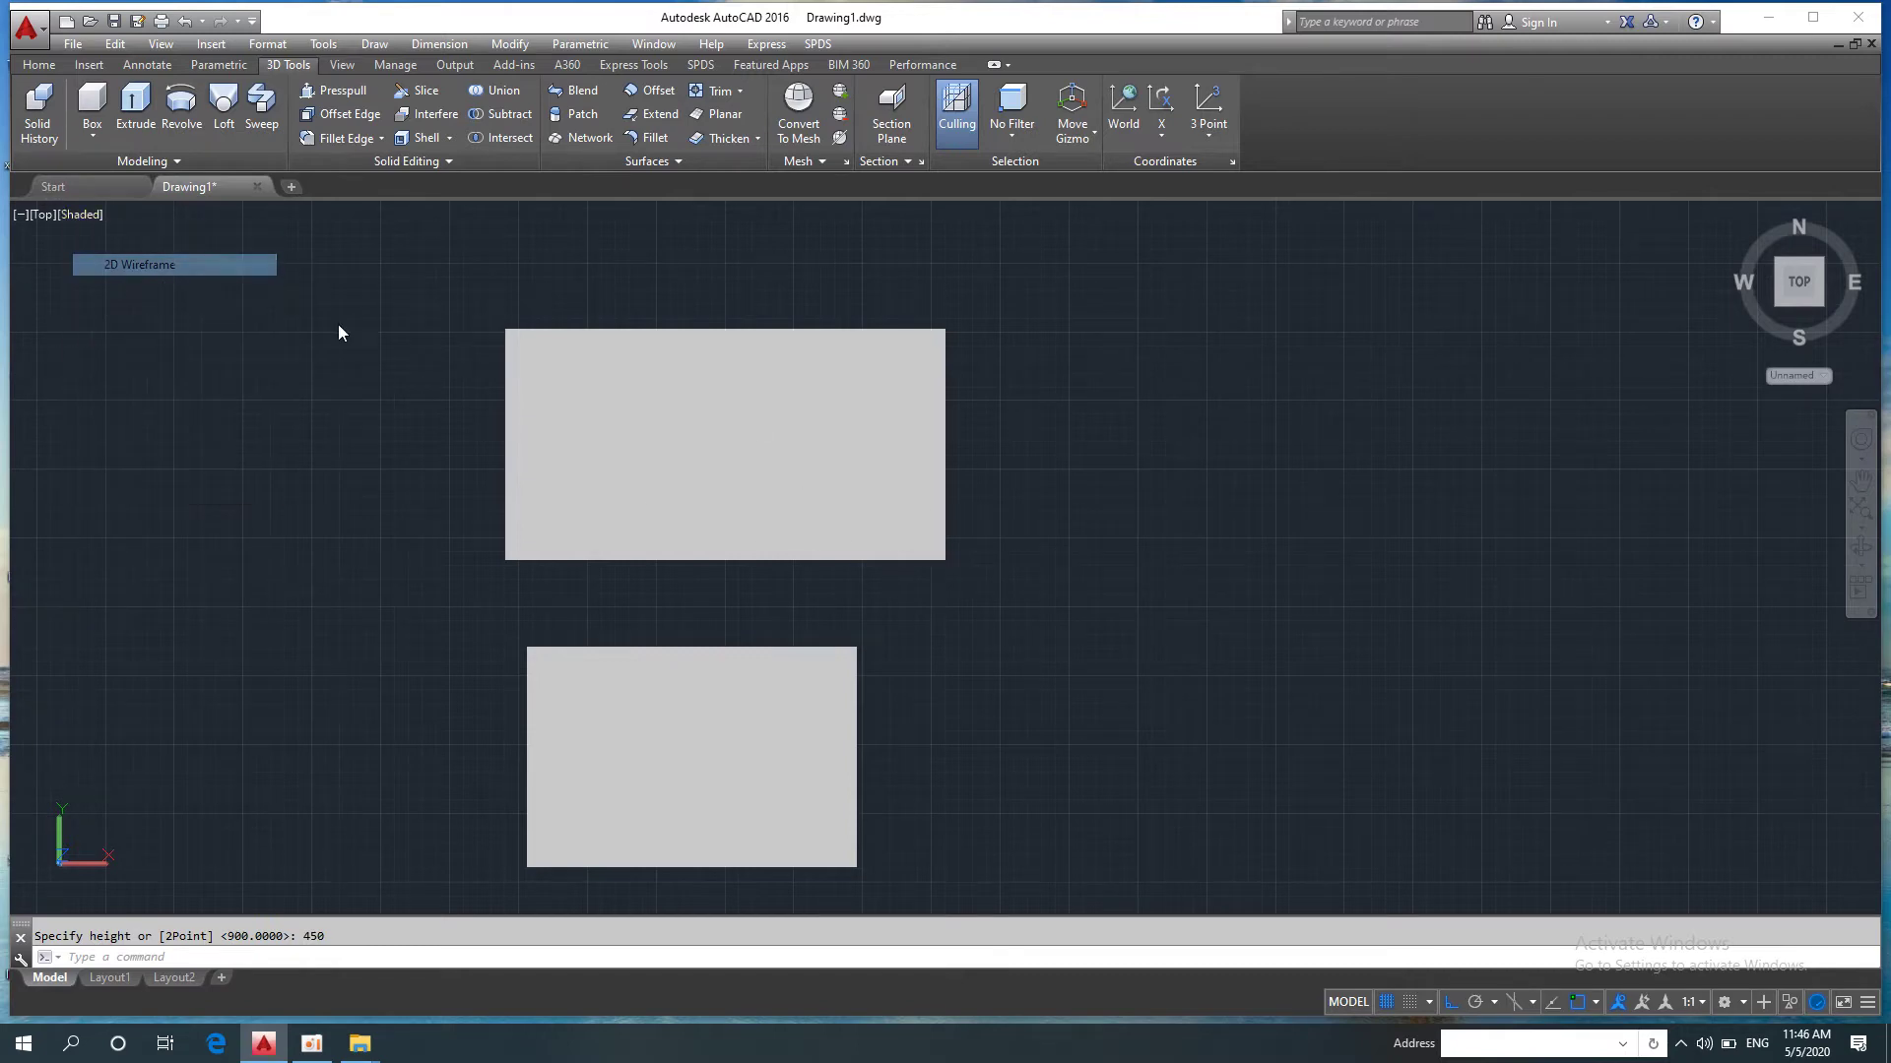
{"action": "left_click", "coordinate": [91, 104]}
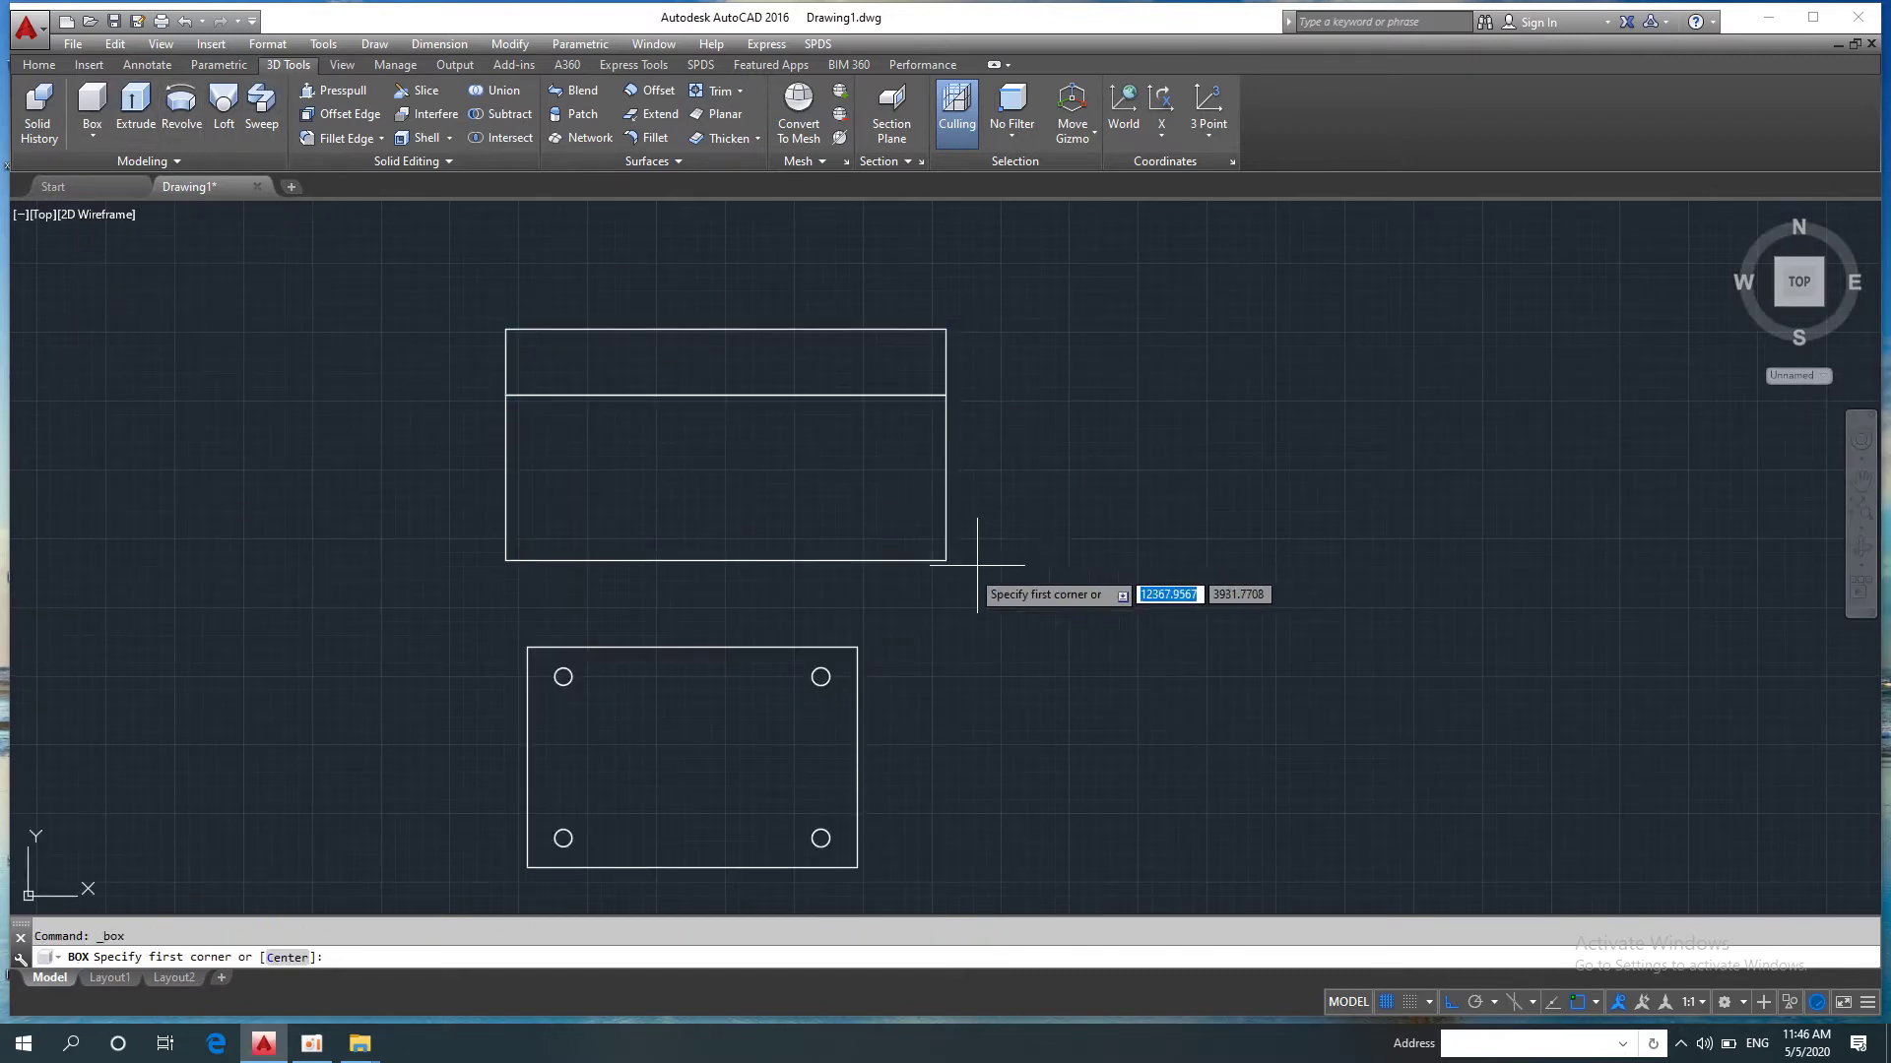
{"action": "left_click", "coordinate": [946, 561]}
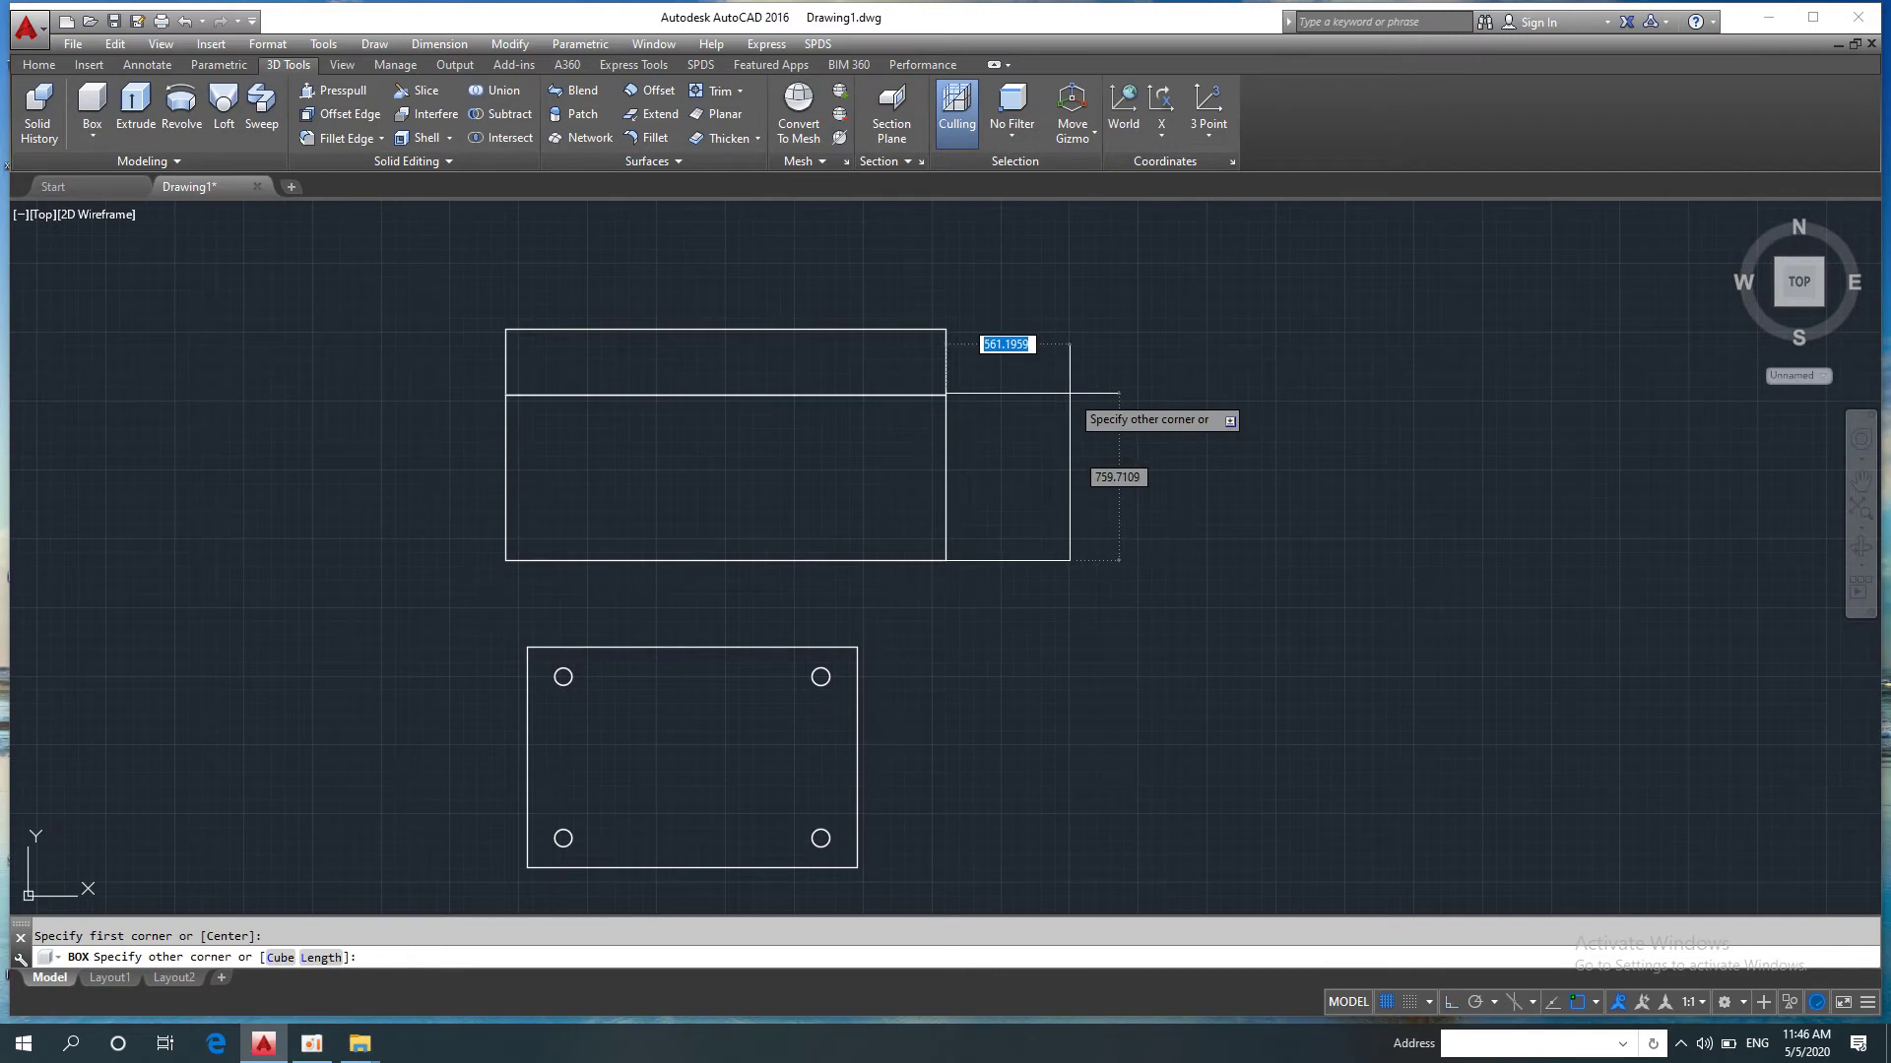
{"action": "type", "text": "l"}
{"action": "key", "text": "Return"}
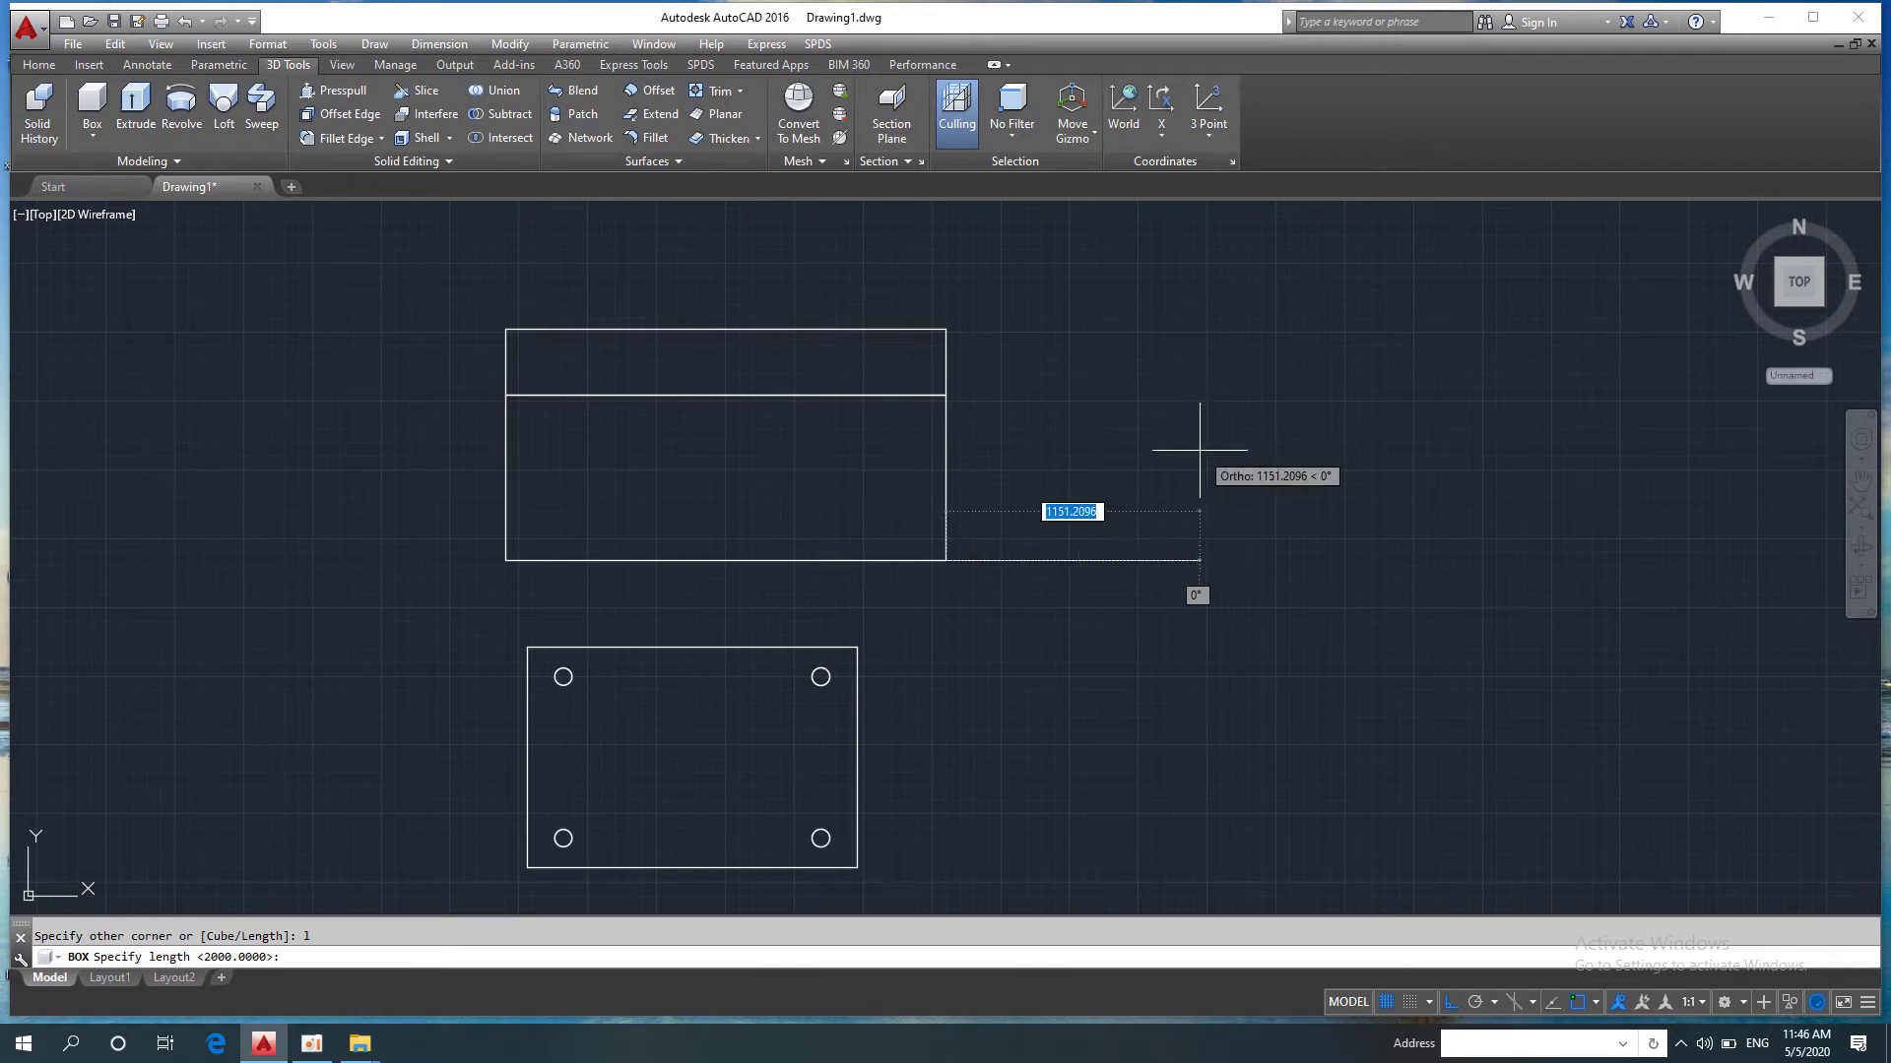
{"action": "type", "text": "30"}
{"action": "key", "text": "Return"}
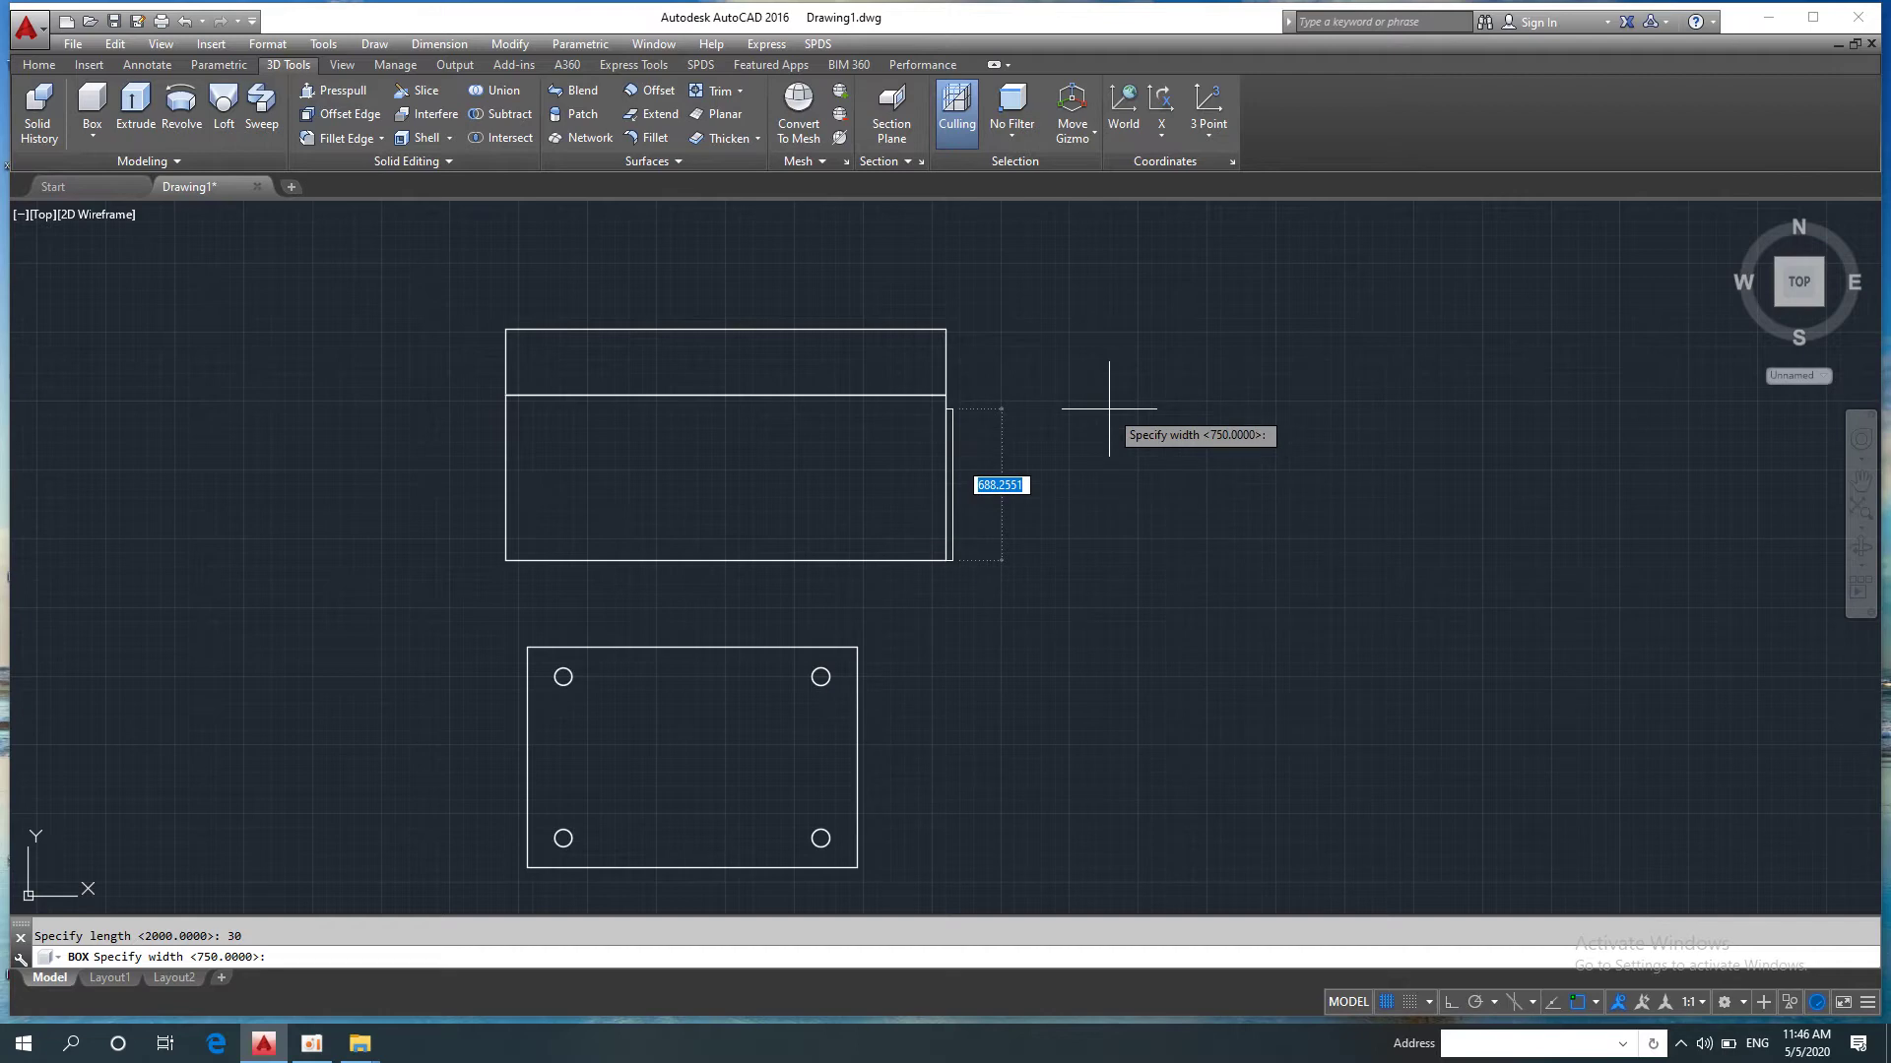
{"action": "key", "text": "Escape"}
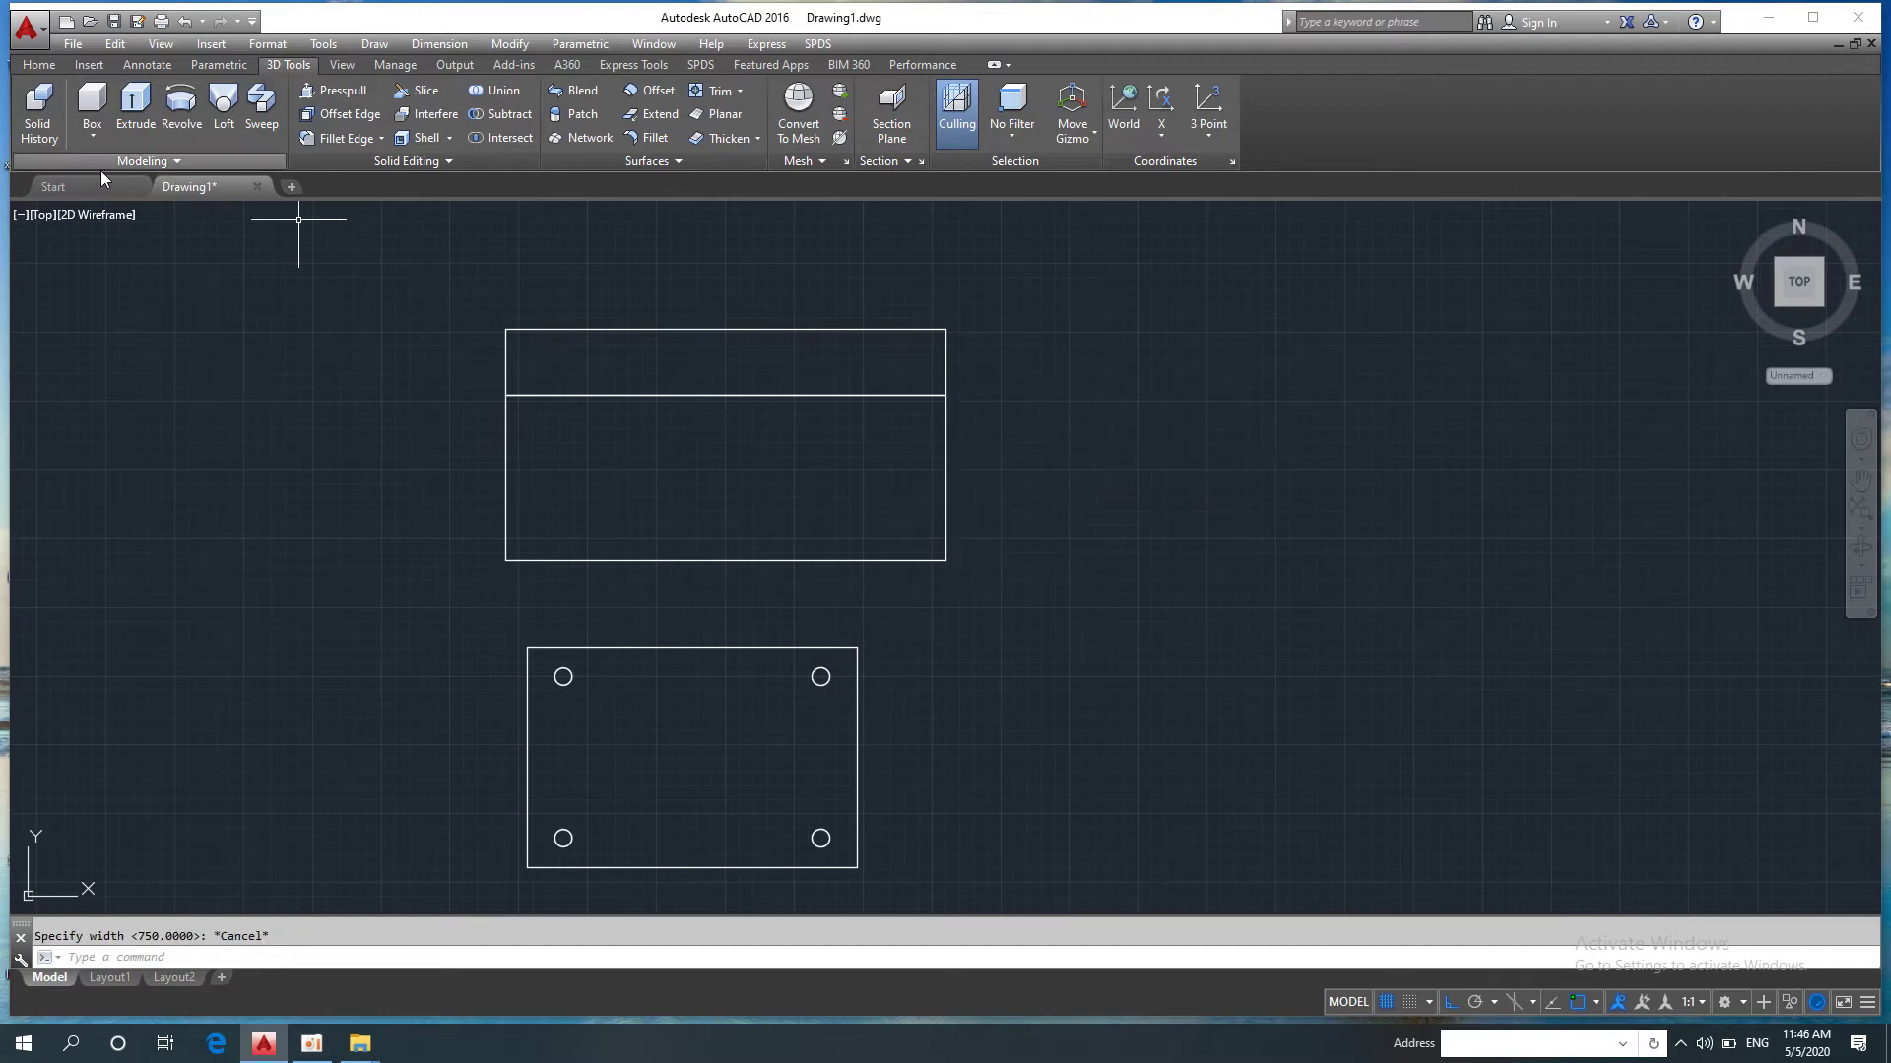
Step: Draw a 300 × 750 × 650 box from the larger block's lower-right corner
{"action": "left_click", "coordinate": [92, 135]}
{"action": "left_click", "coordinate": [114, 170]}
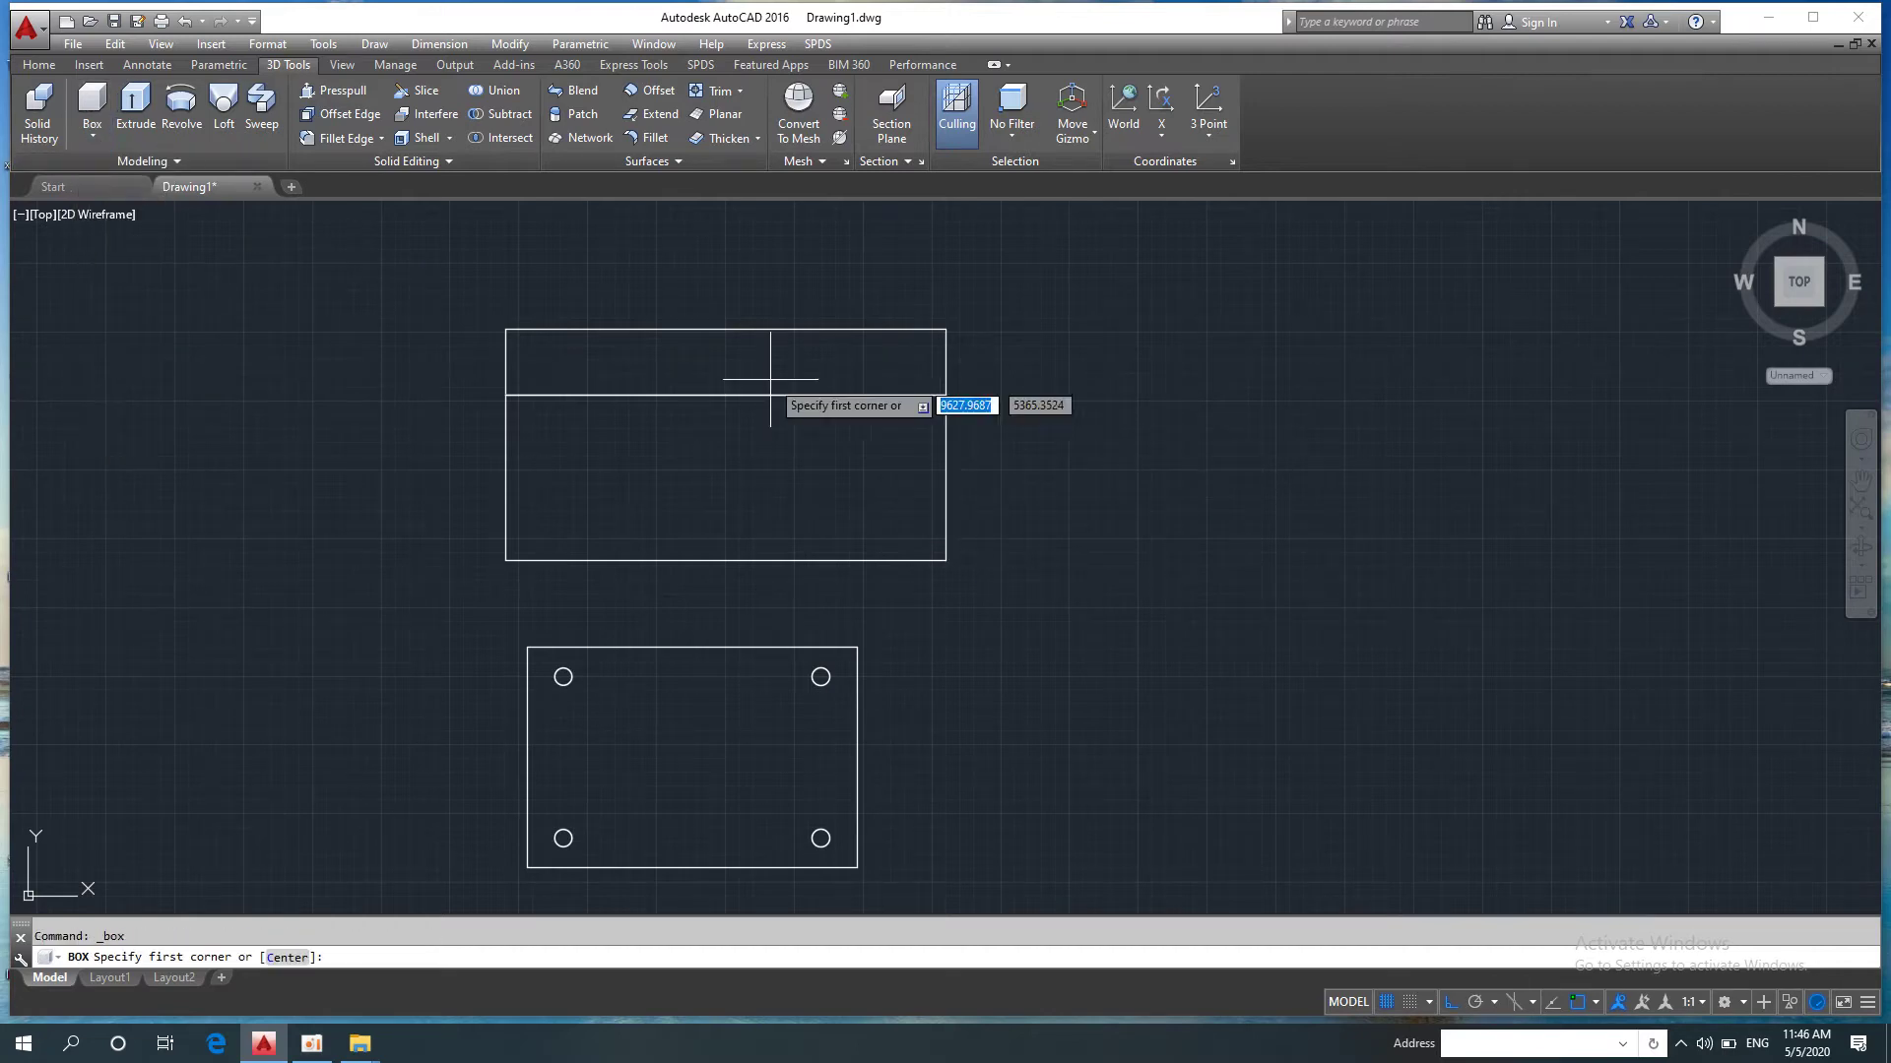
{"action": "left_click", "coordinate": [951, 564]}
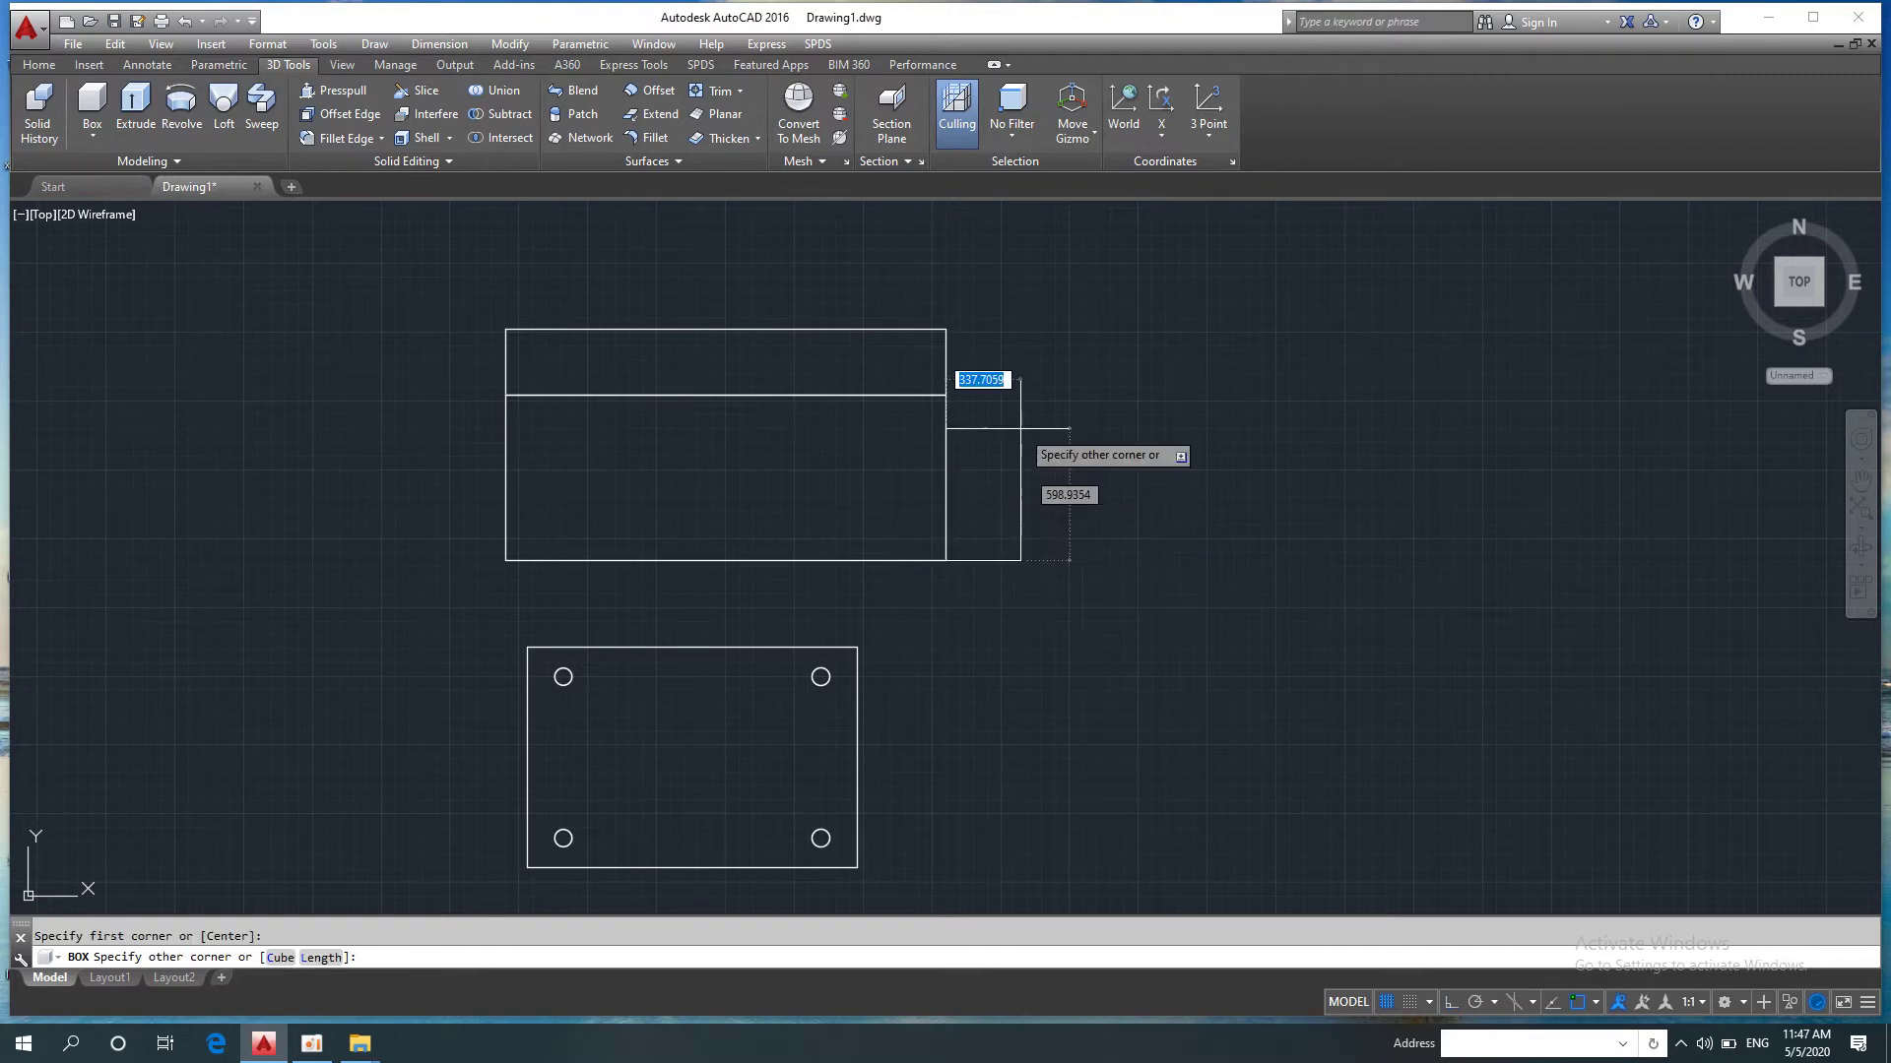
{"action": "type", "text": "l"}
{"action": "key", "text": "Return"}
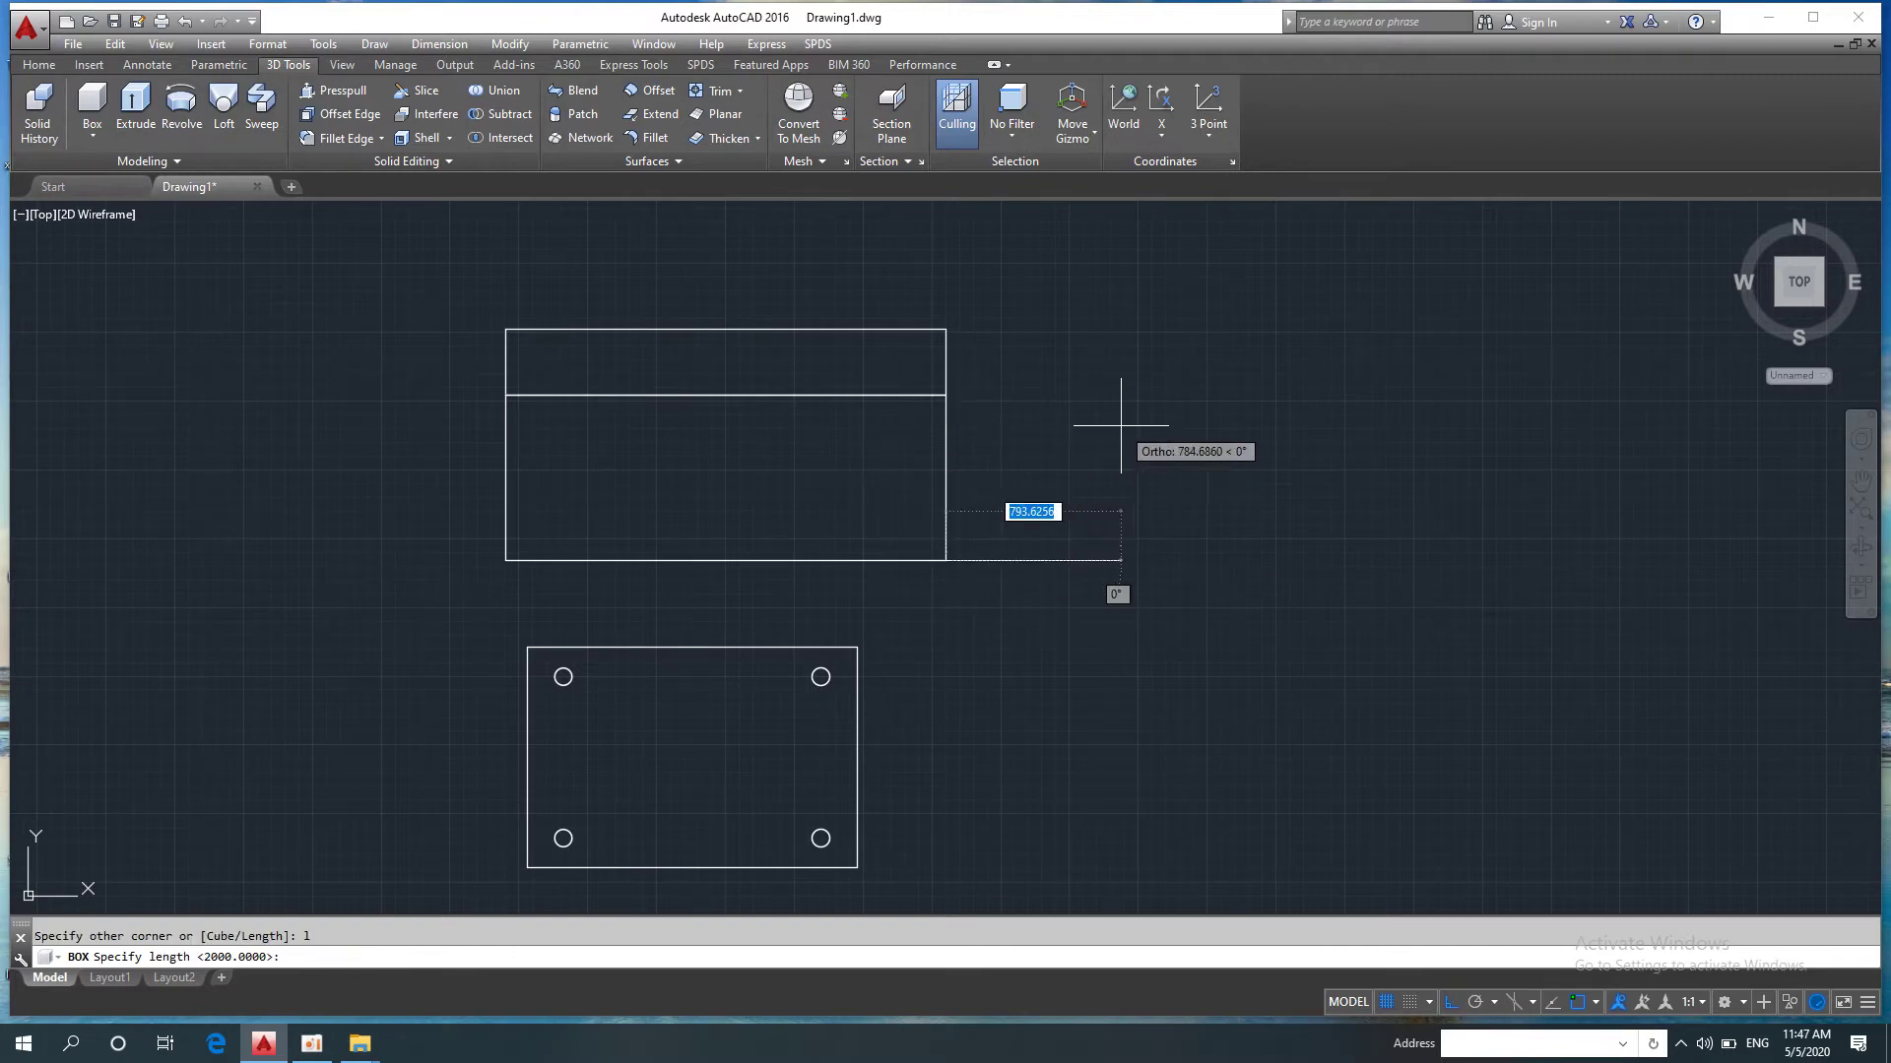
{"action": "type", "text": "300"}
{"action": "key", "text": "Return"}
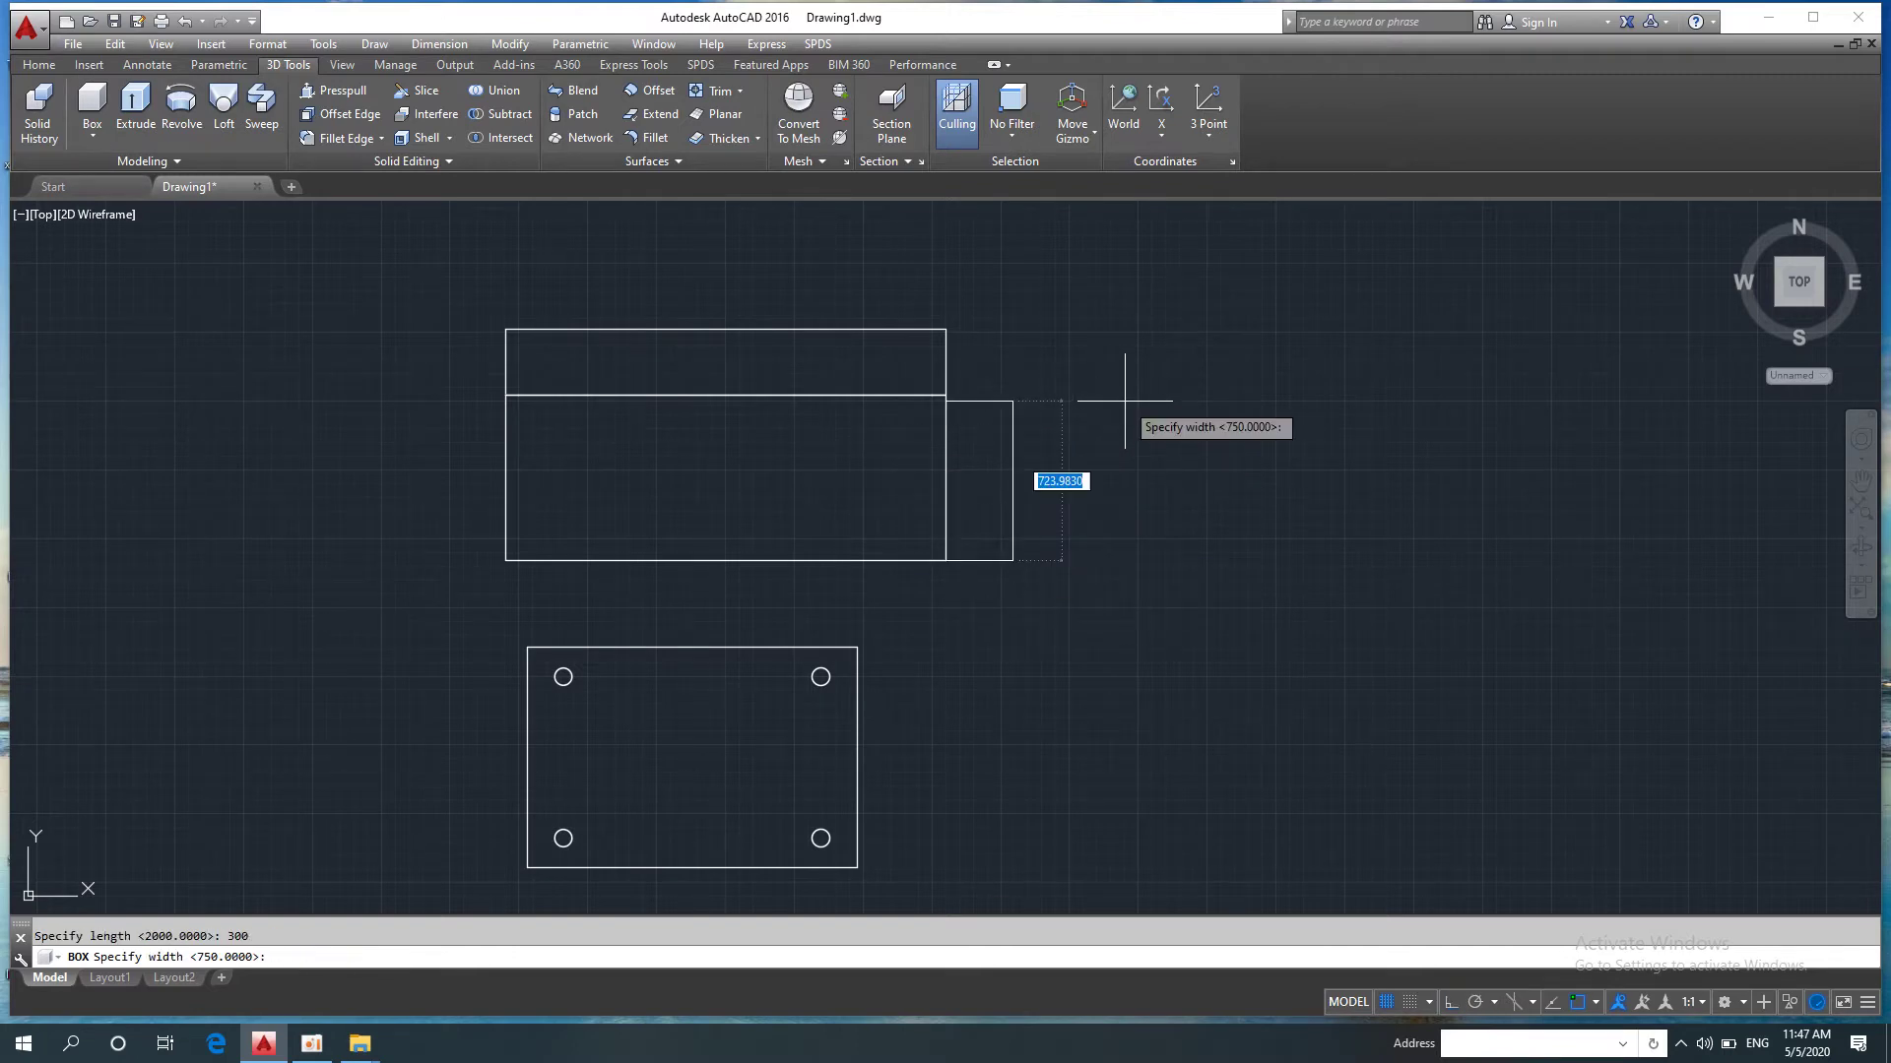
{"action": "type", "text": "750"}
{"action": "key", "text": "Return"}
{"action": "type", "text": "650"}
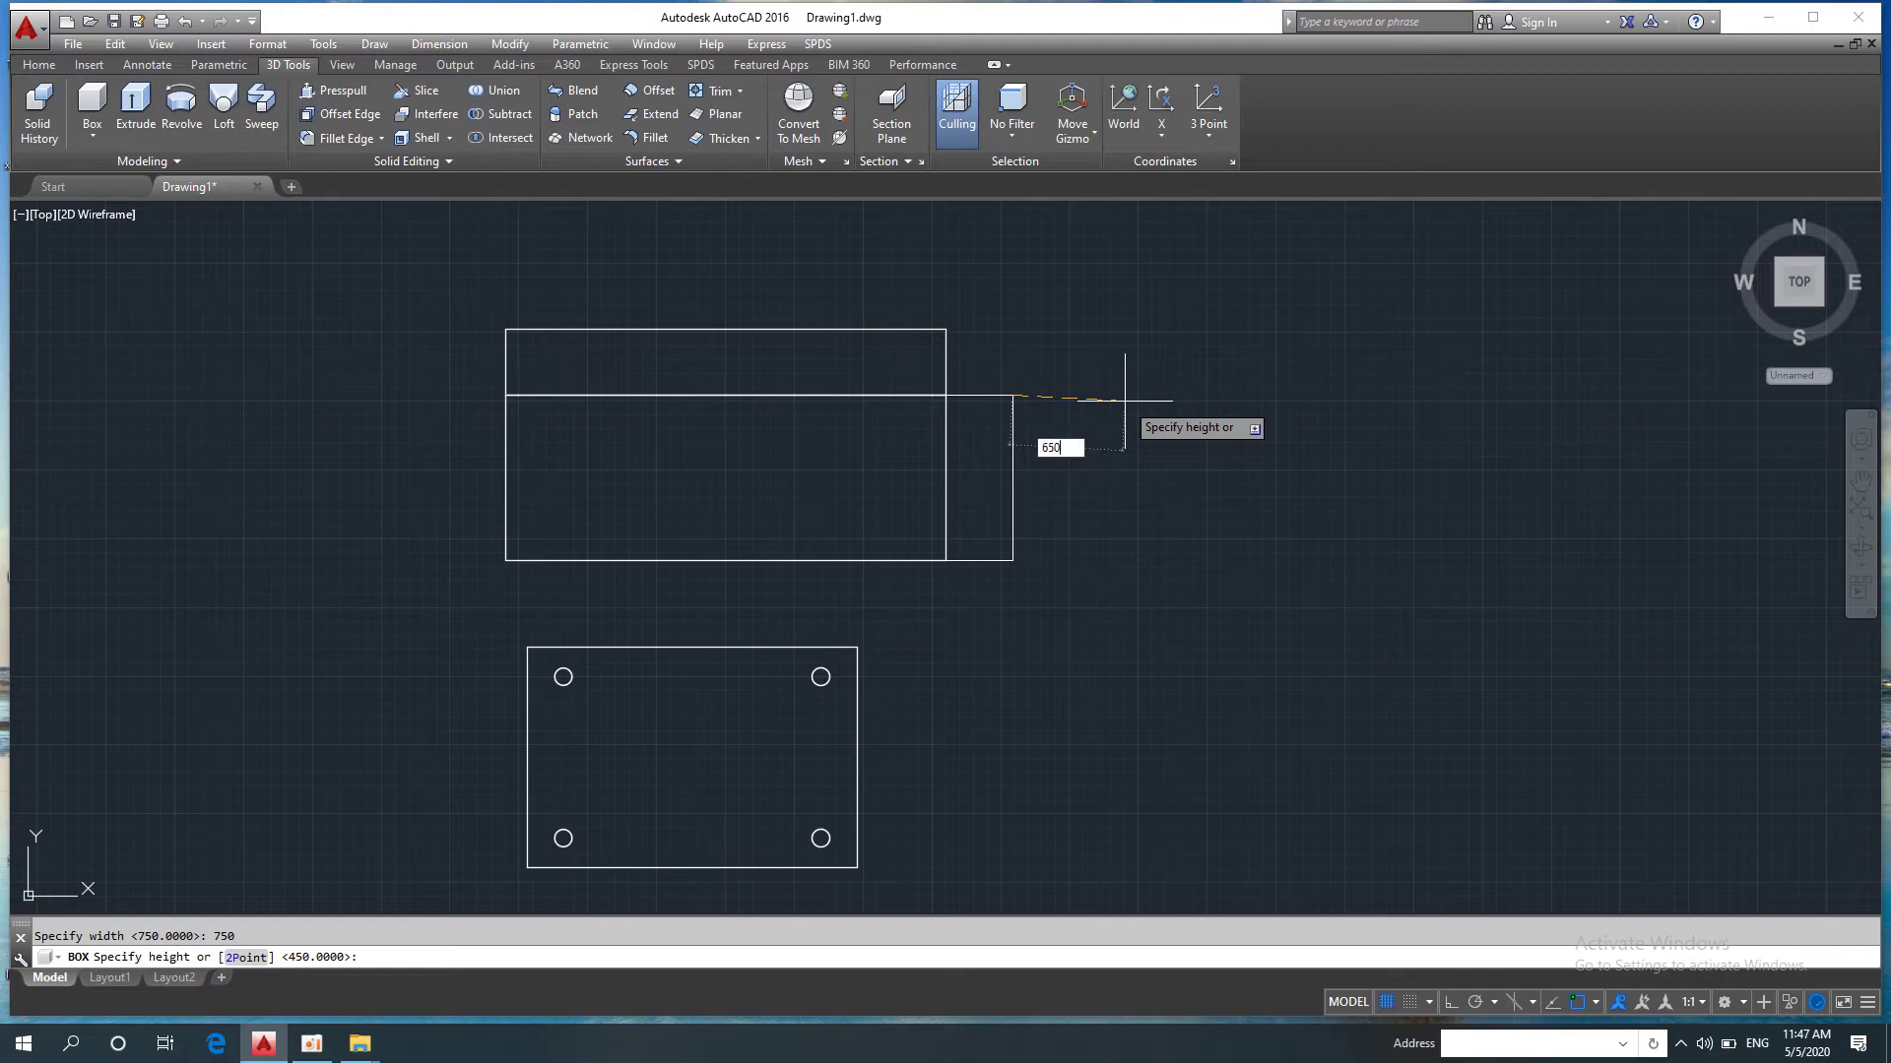
{"action": "key", "text": "Return"}
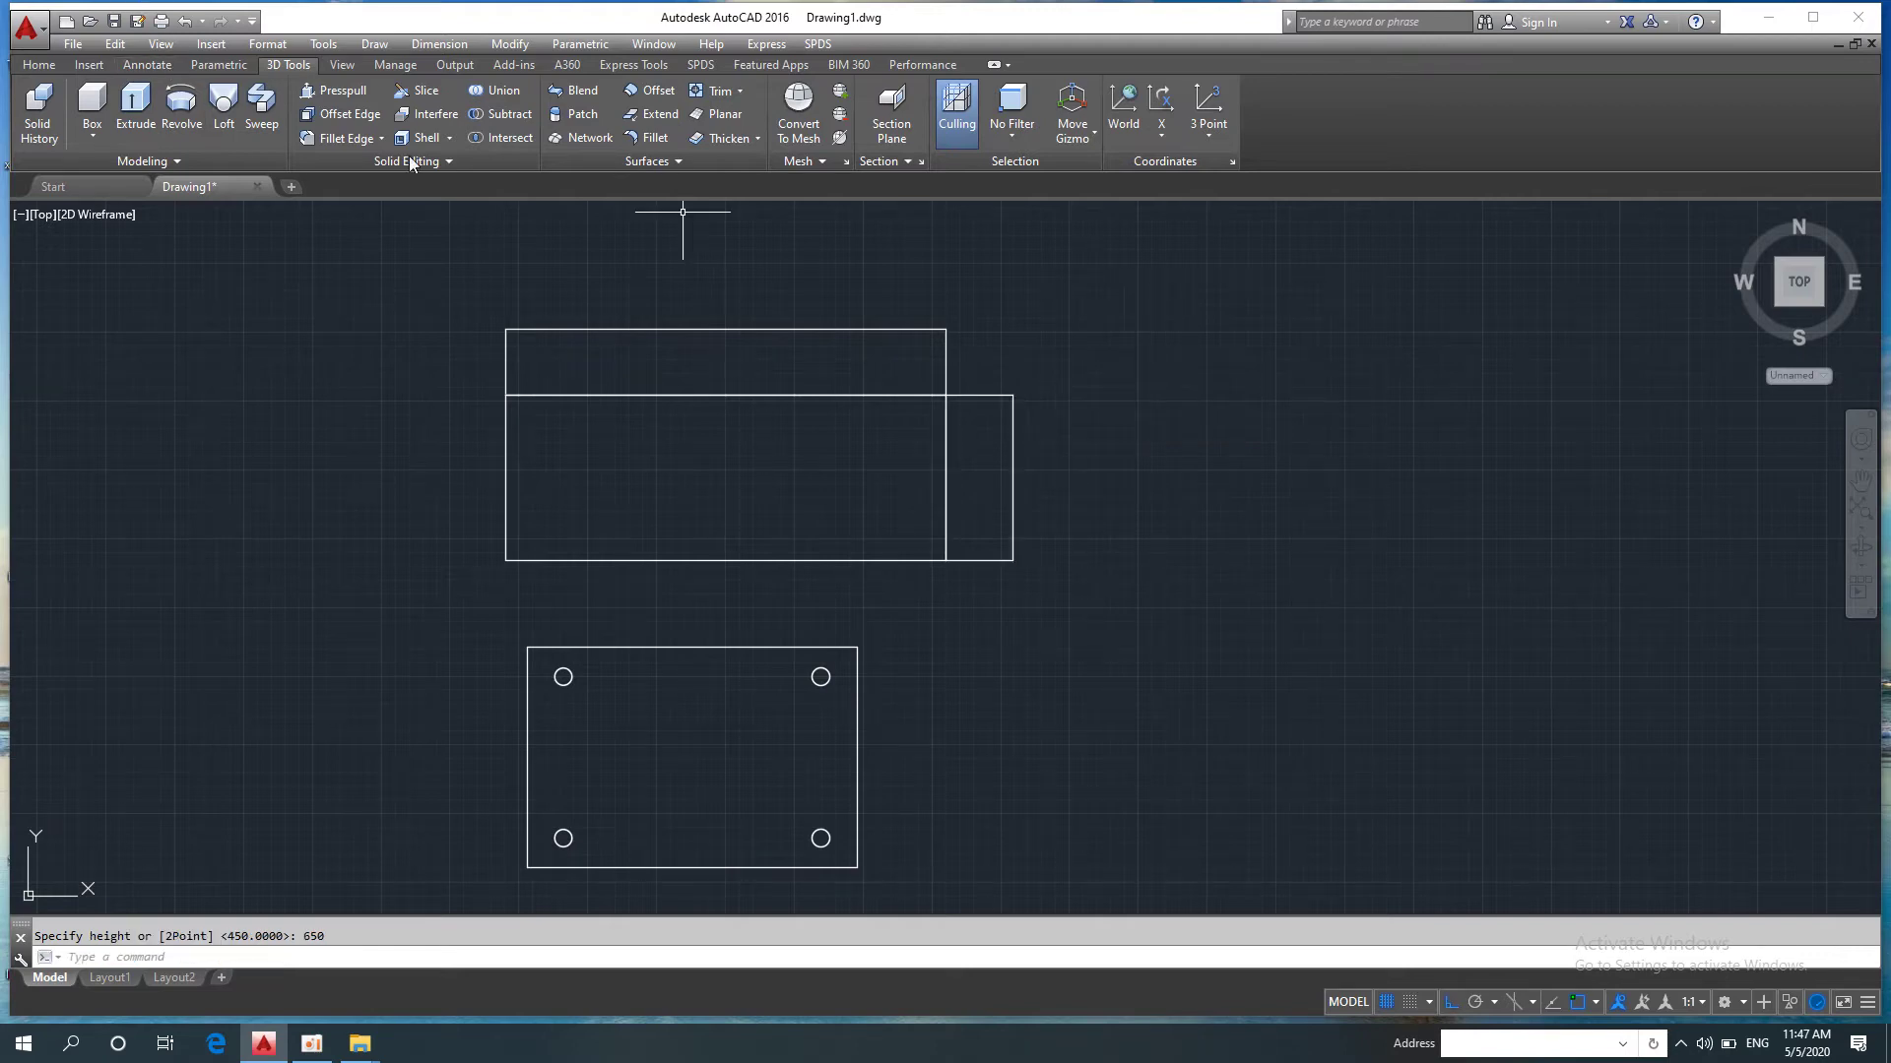
Step: Mirror the right-end box to the left end about a central line, then set Shaded style
{"action": "left_click", "coordinate": [39, 65]}
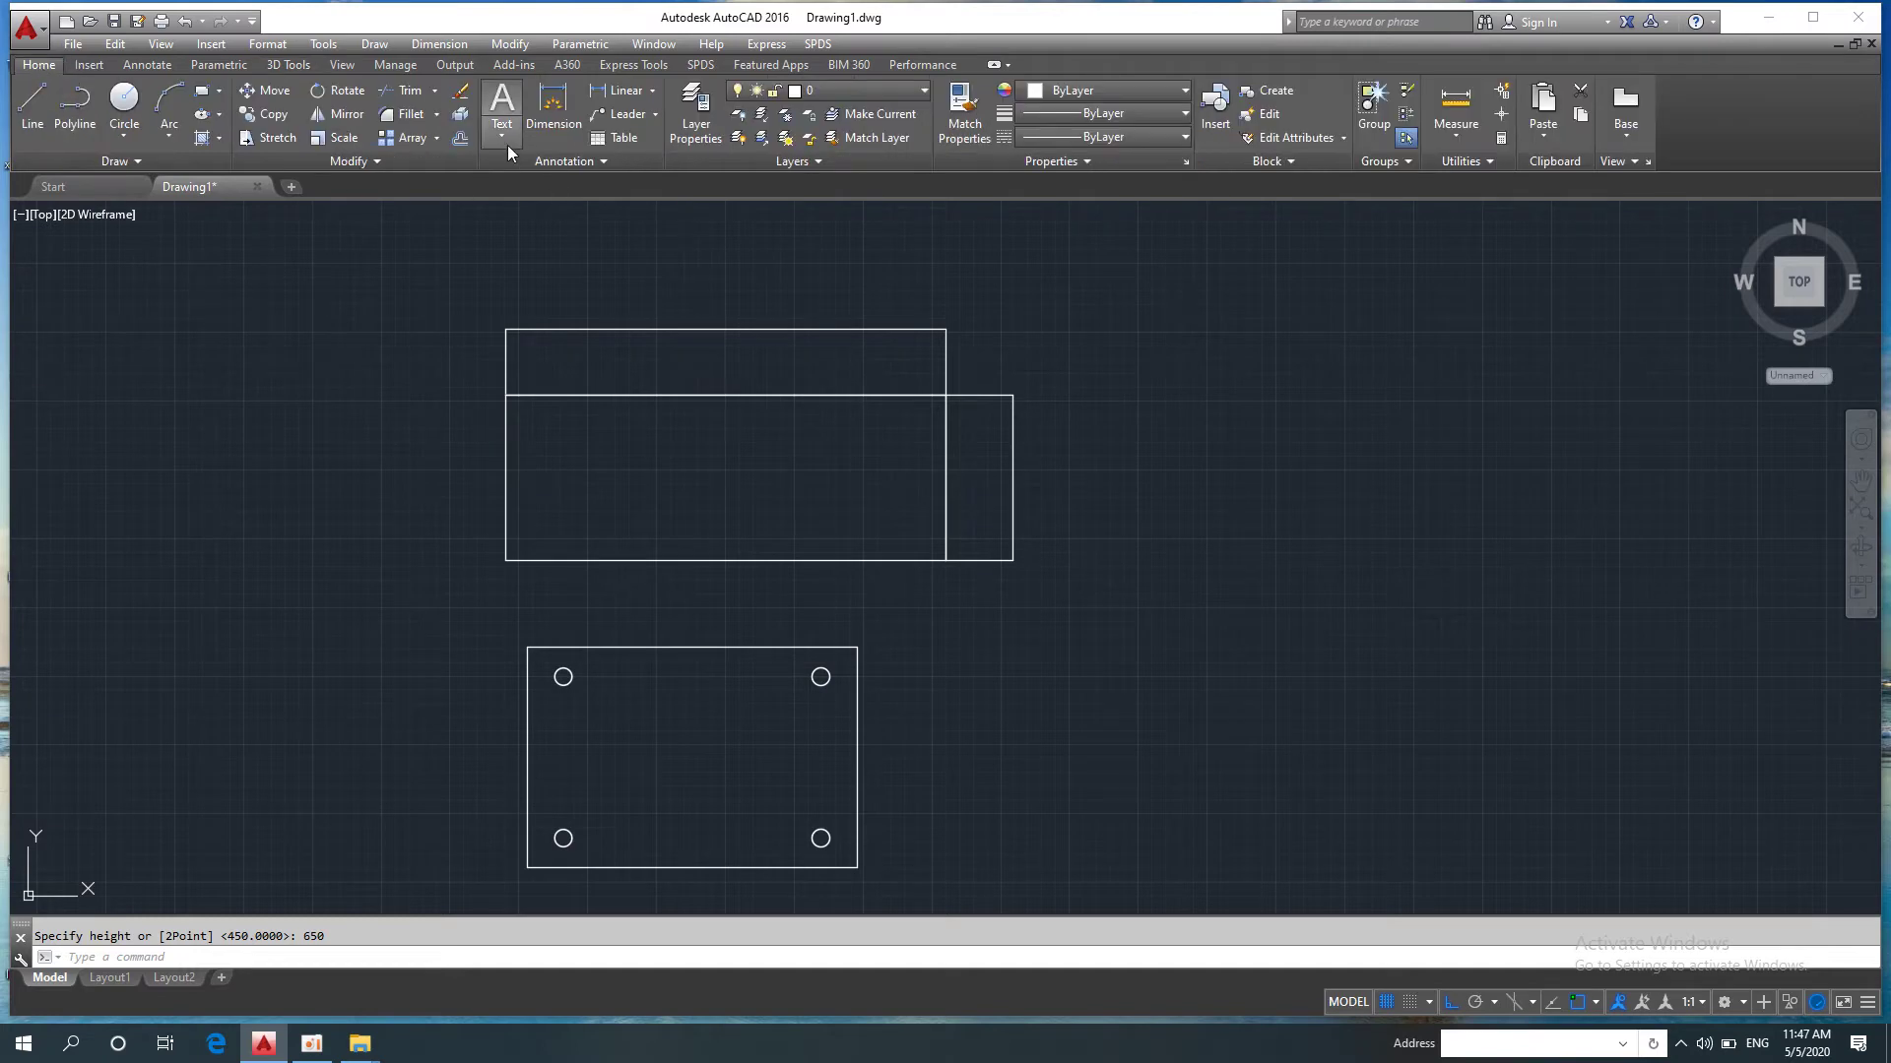
{"action": "left_click", "coordinate": [327, 114]}
{"action": "left_click", "coordinate": [1054, 433]}
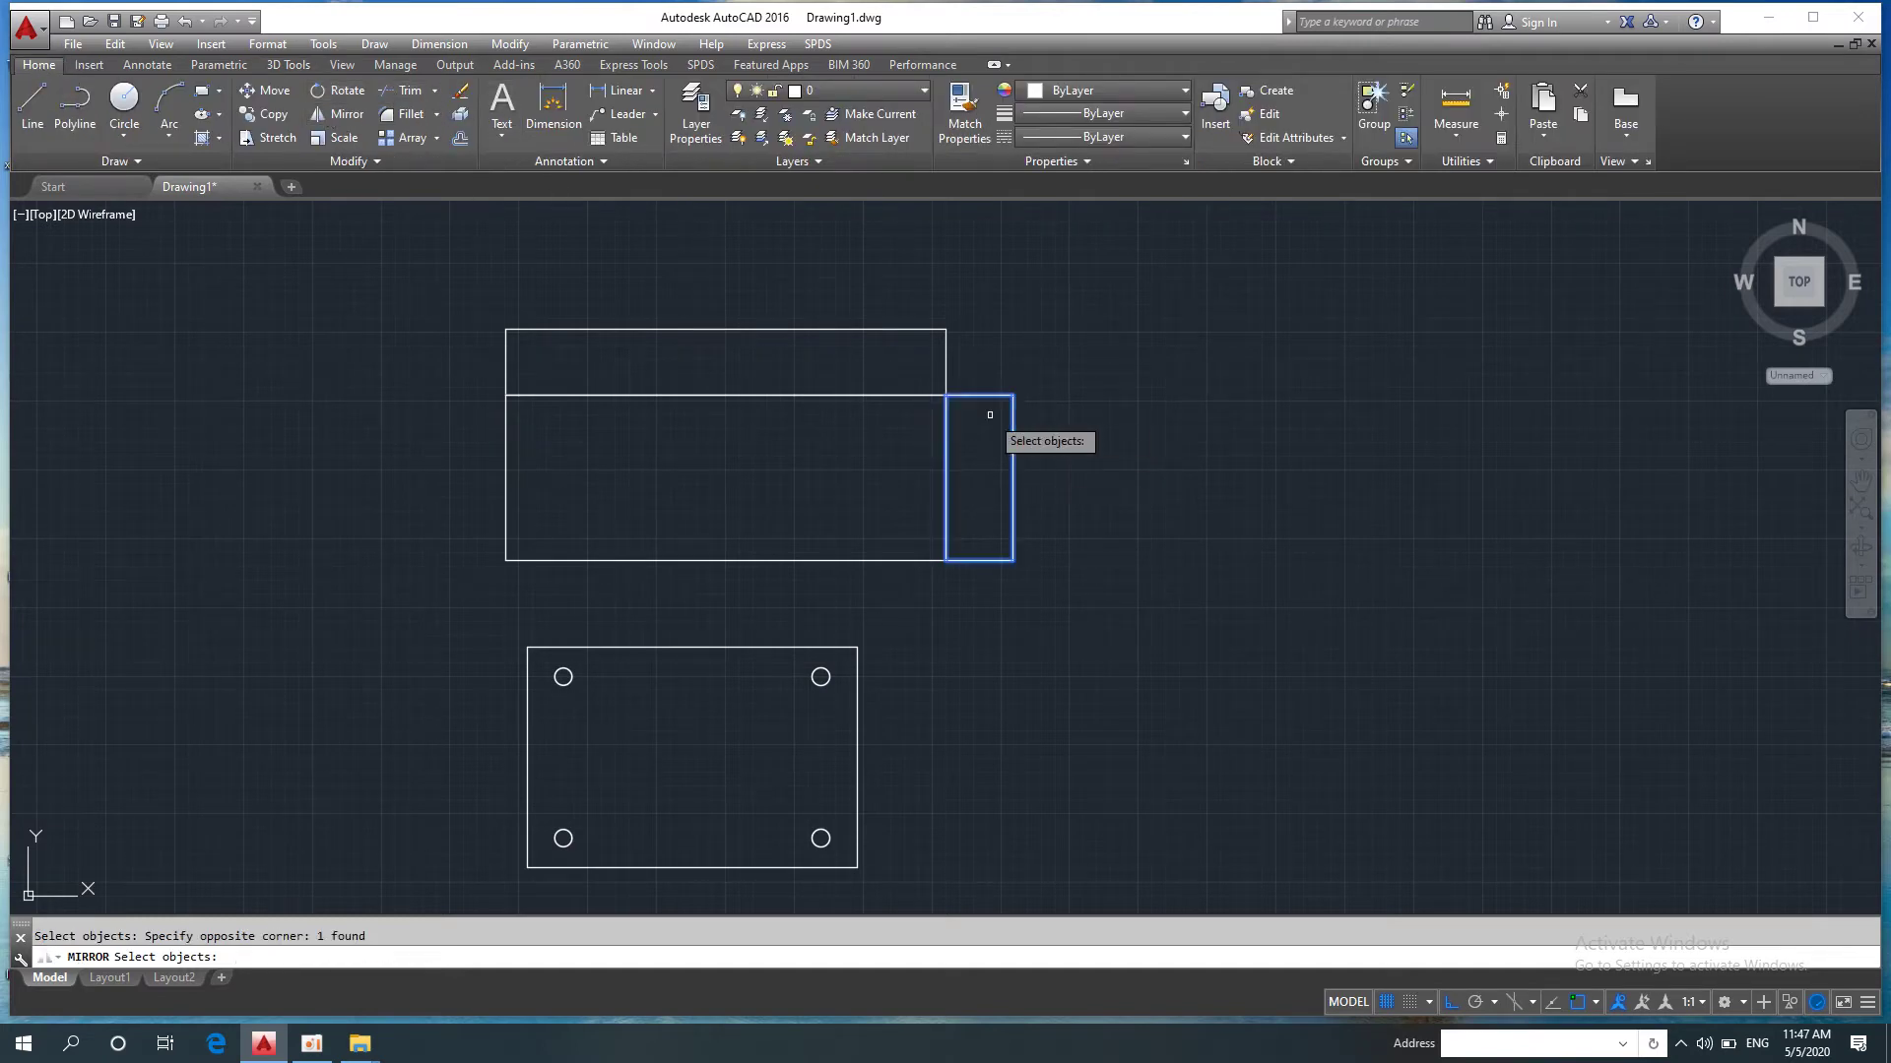
{"action": "left_click", "coordinate": [996, 409]}
{"action": "key", "text": "Return"}
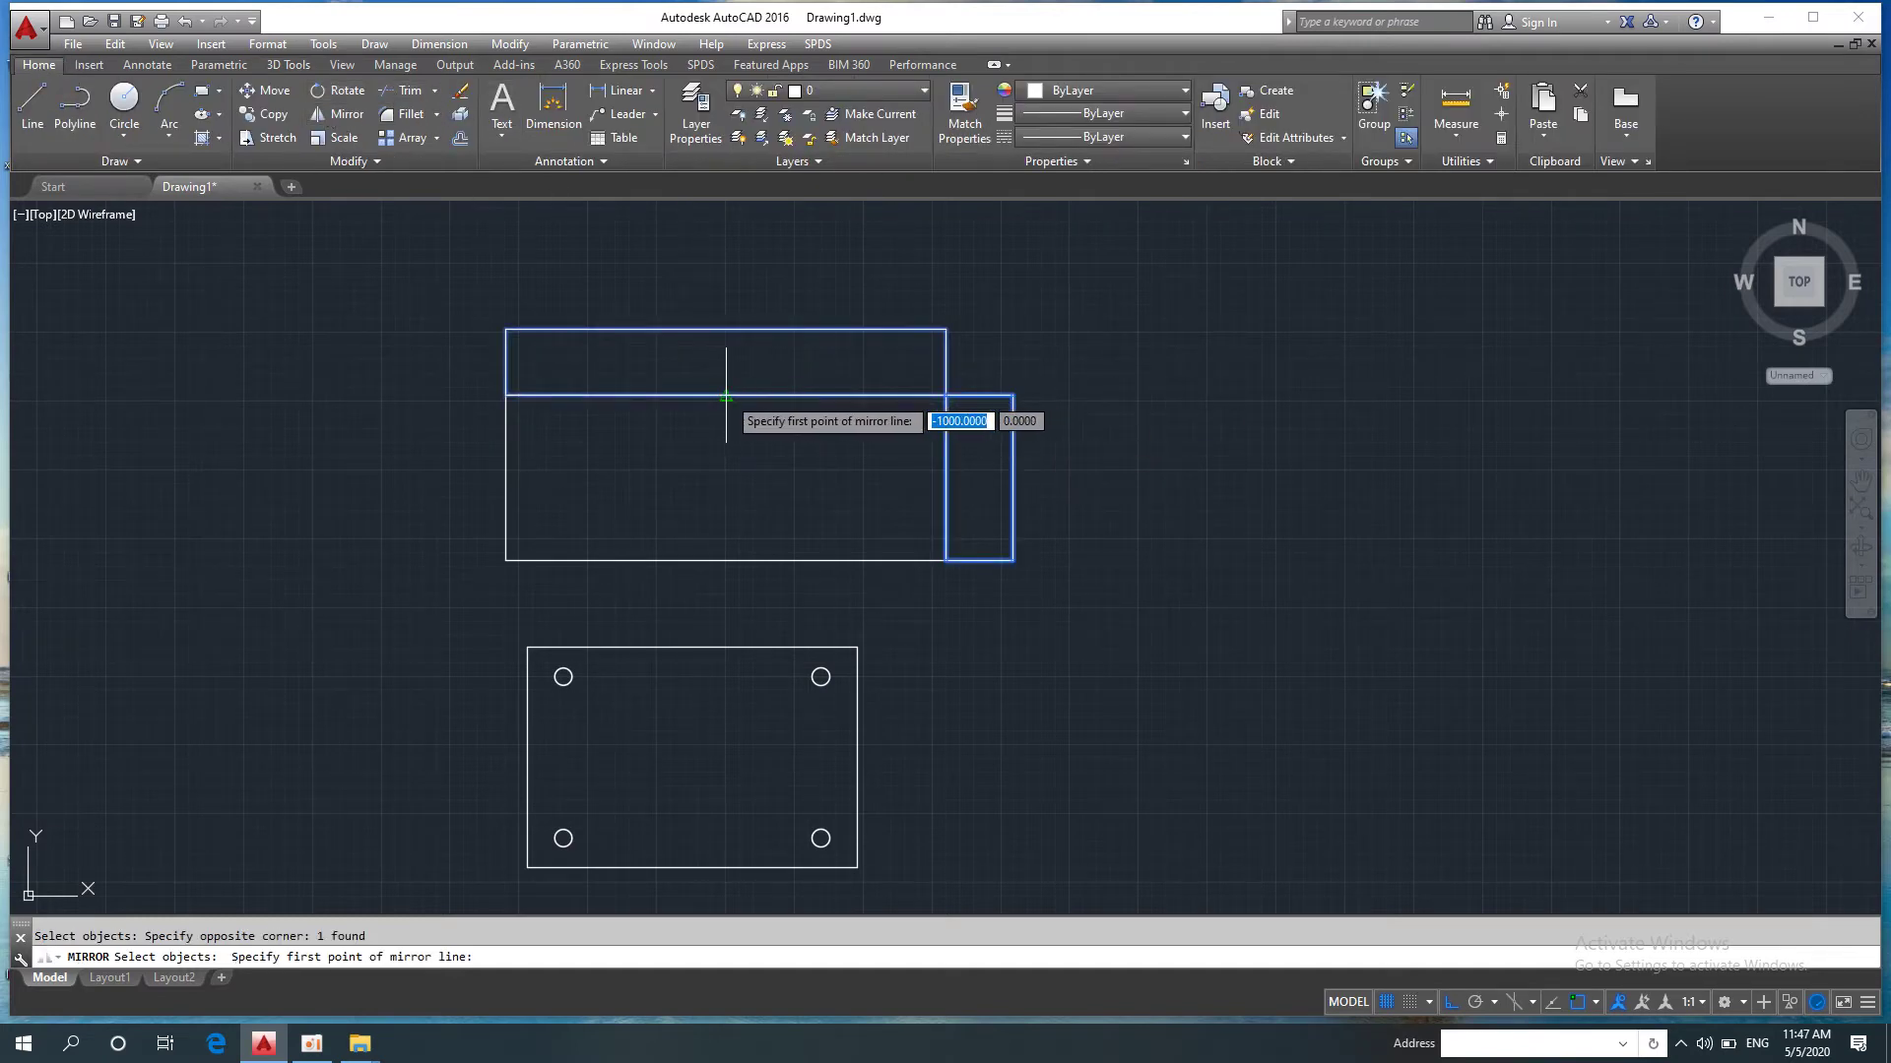
{"action": "left_click", "coordinate": [726, 395]}
{"action": "left_click", "coordinate": [771, 327]}
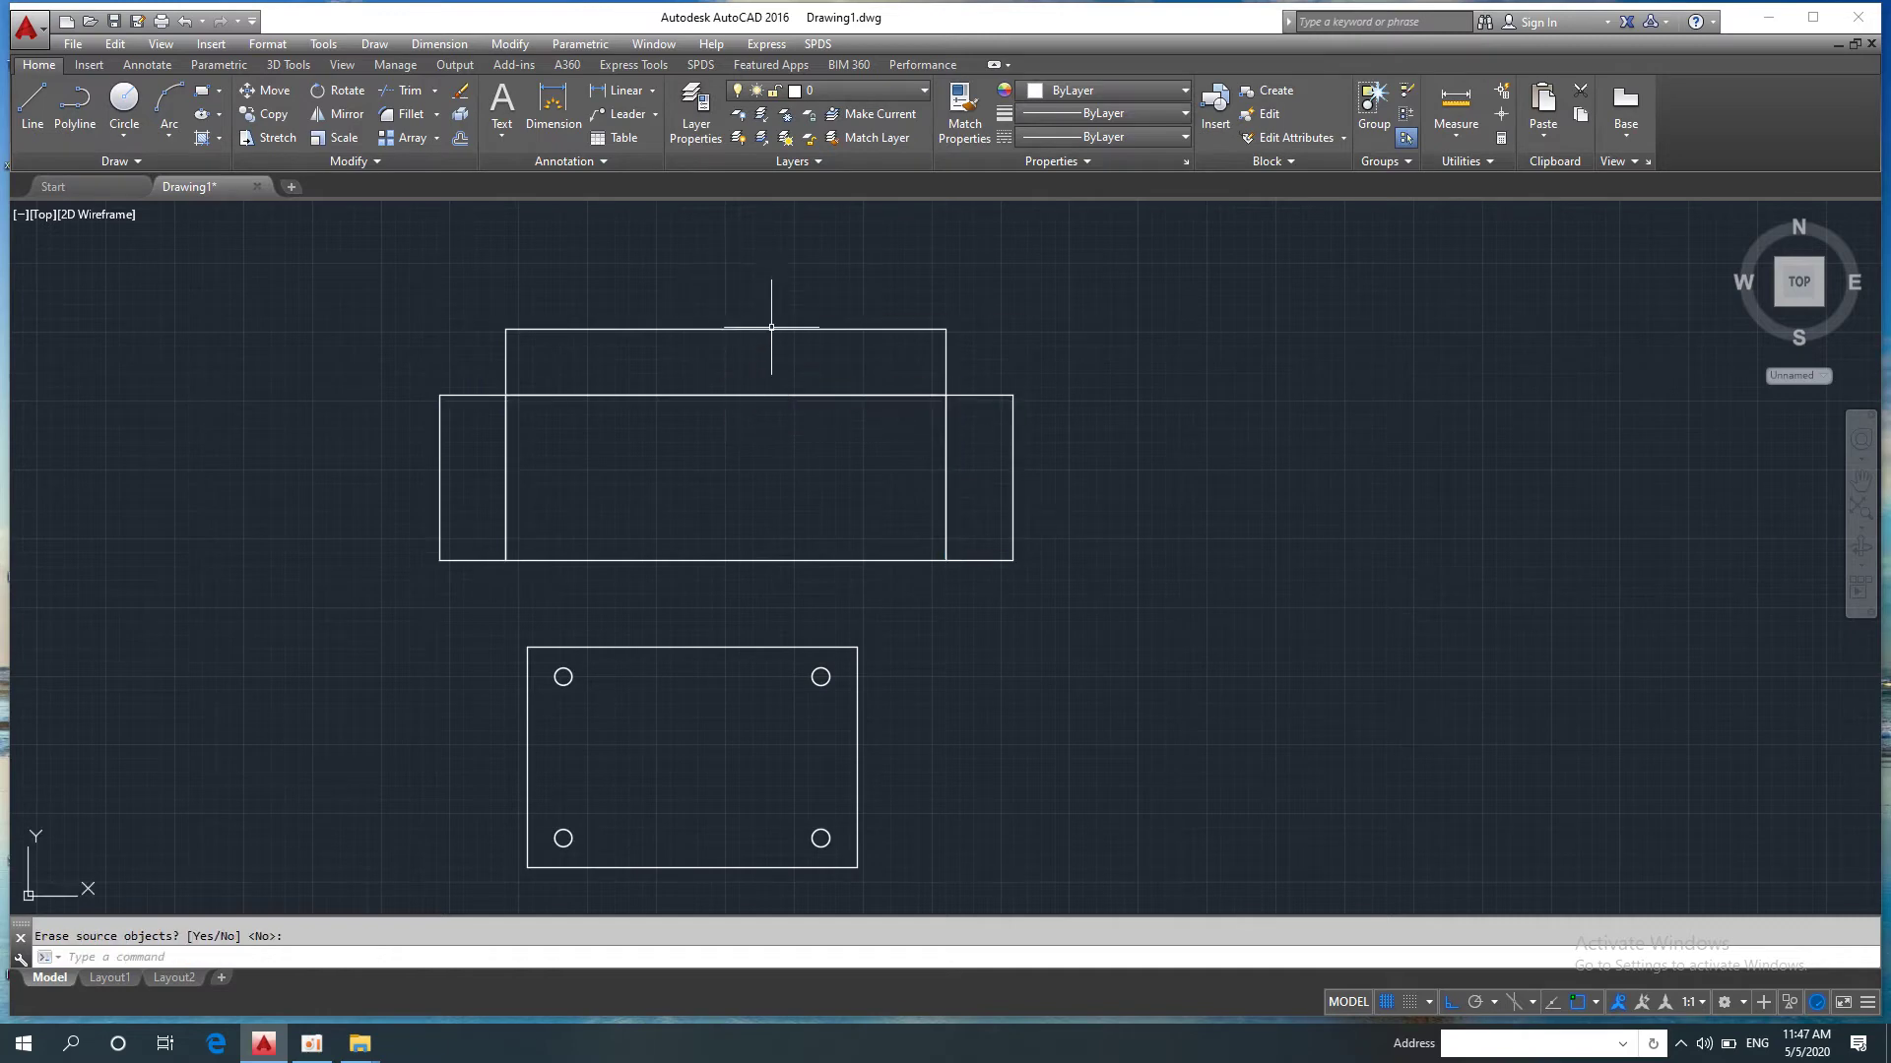
{"action": "left_click", "coordinate": [99, 214]}
{"action": "left_click", "coordinate": [148, 351]}
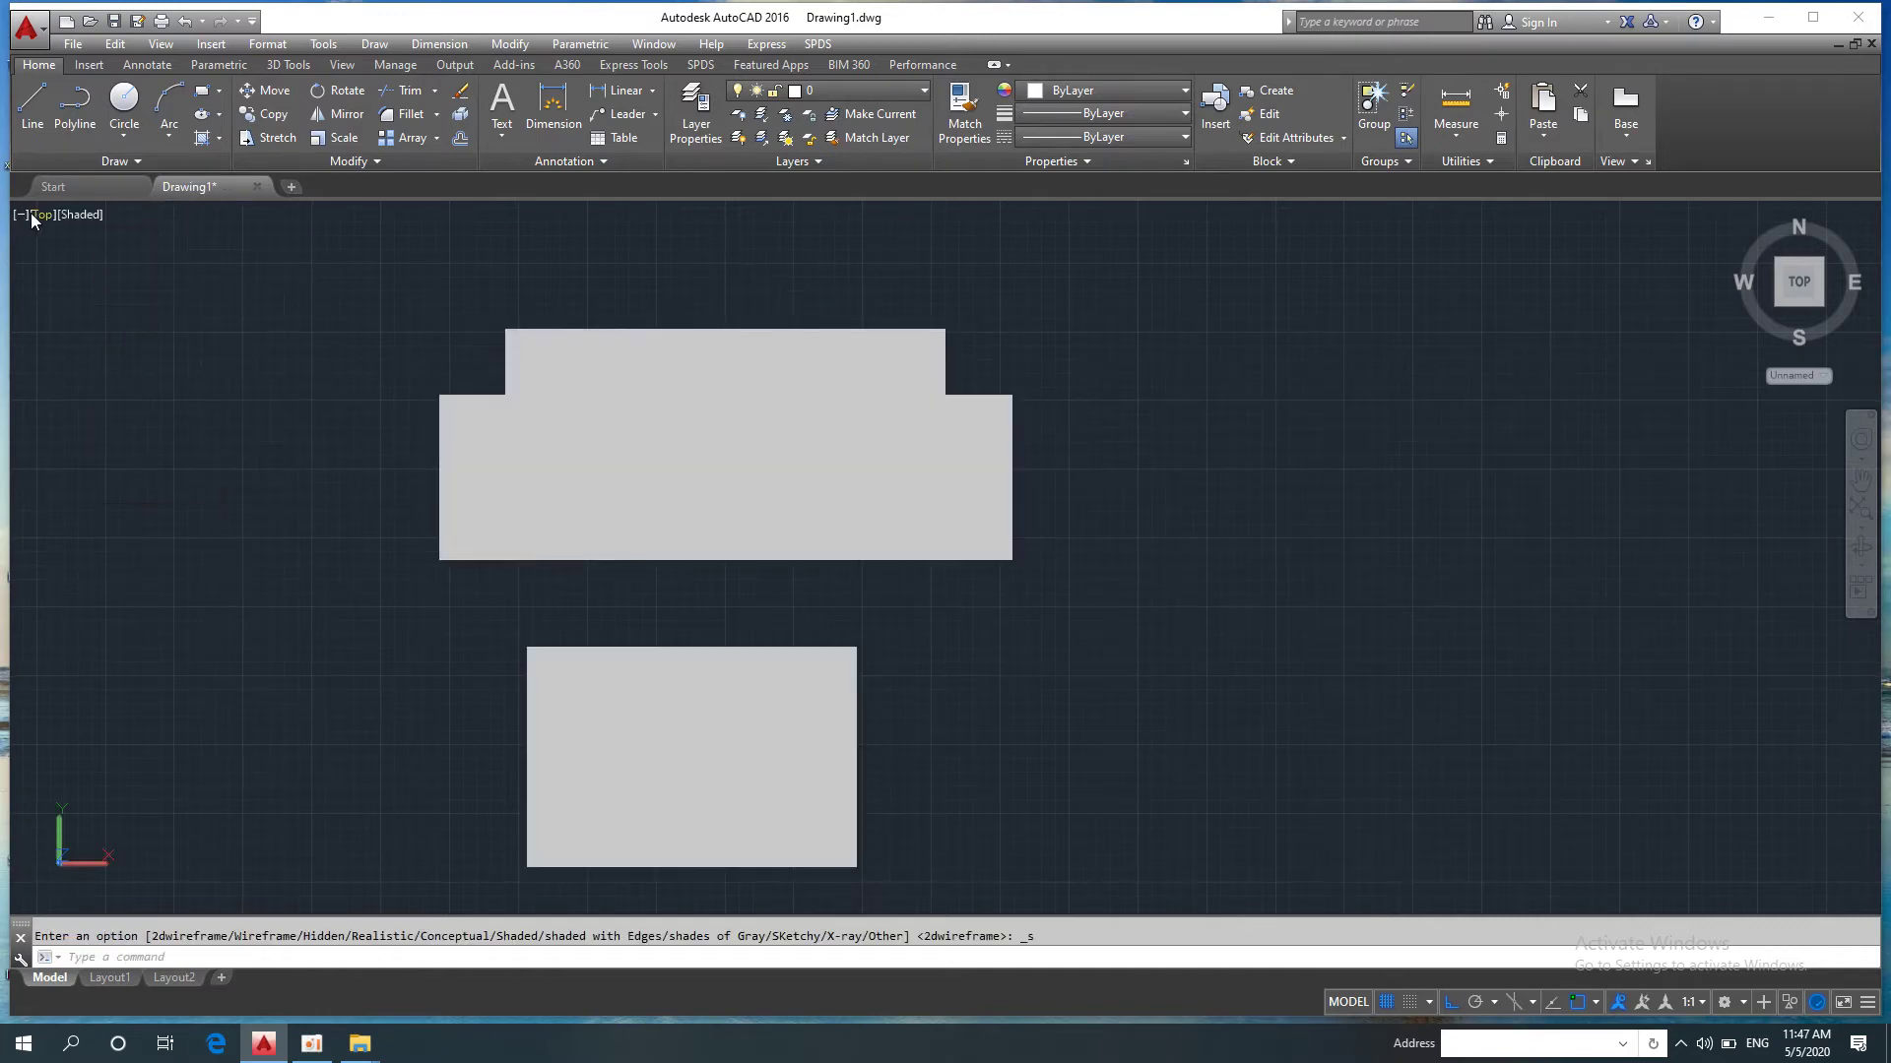
Step: Switch to SW Isometric, orbit to a more frontal angle and zoom in
{"action": "left_click", "coordinate": [33, 216]}
{"action": "left_click", "coordinate": [187, 409]}
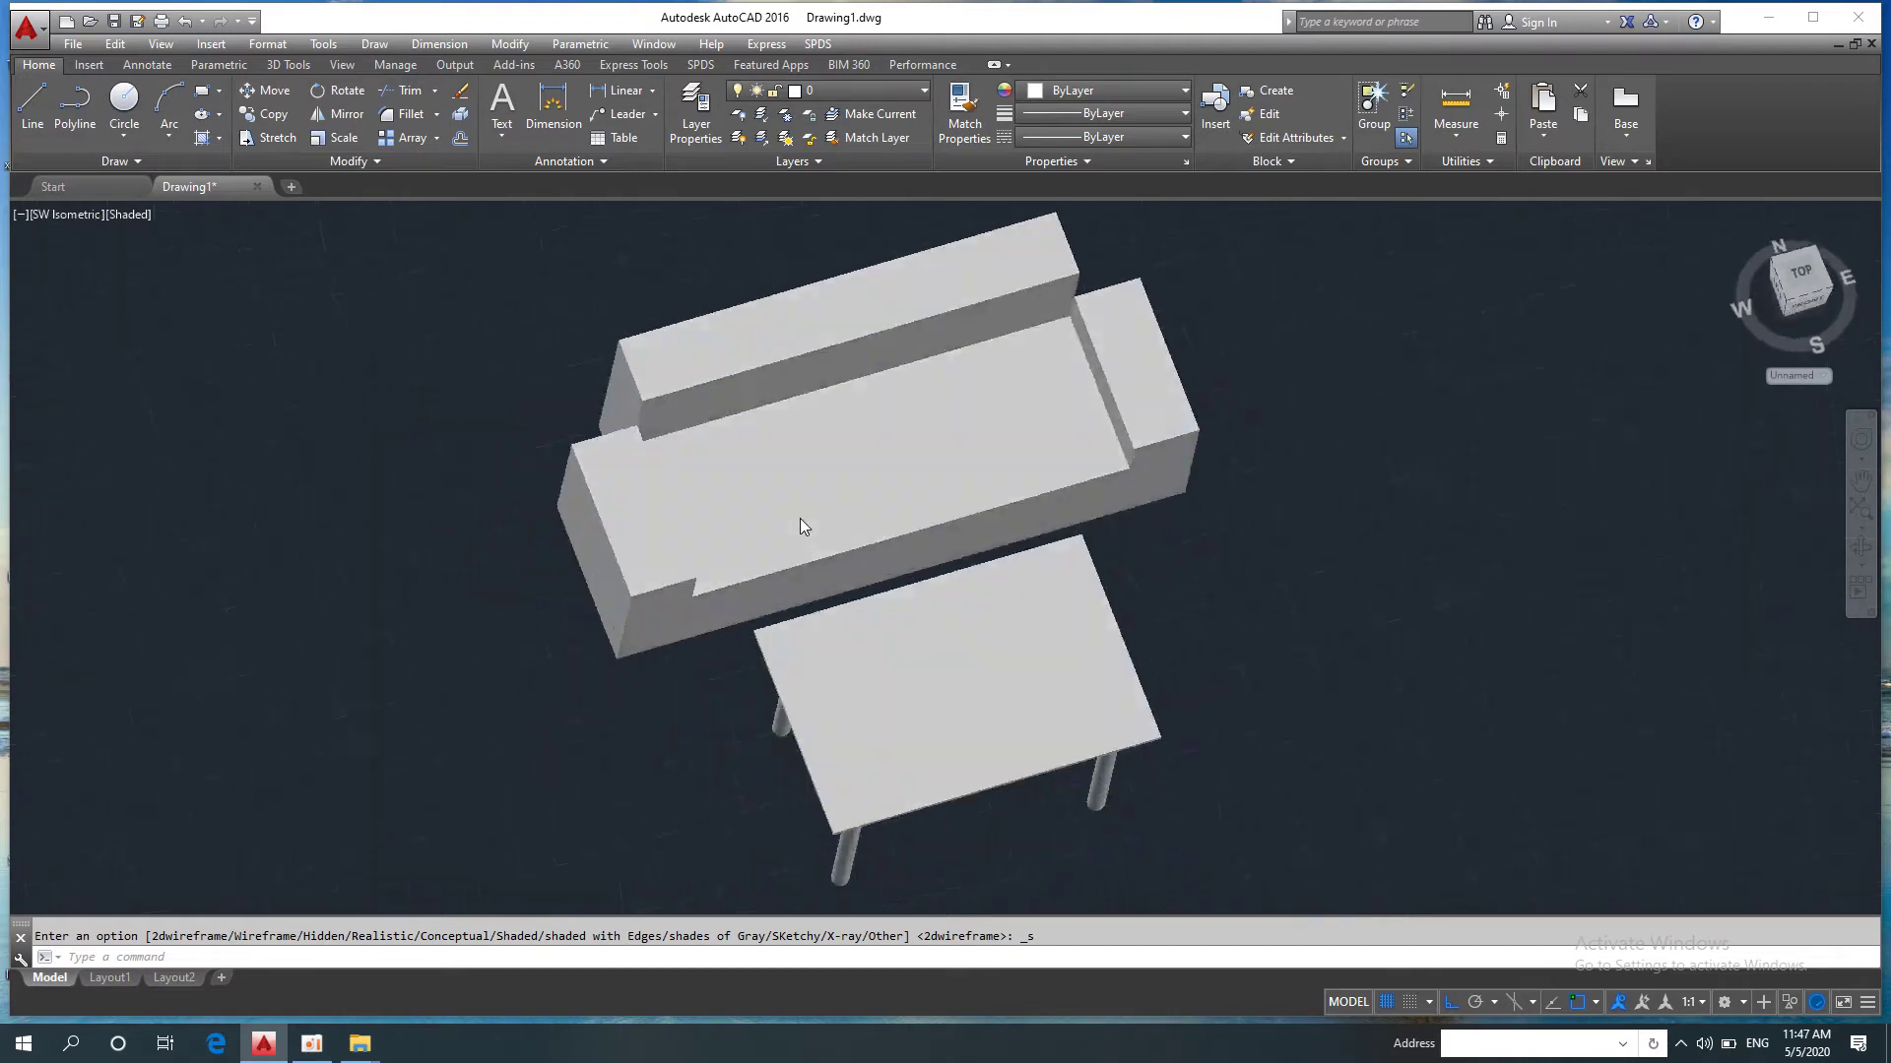
{"action": "mouse_move", "coordinate": [824, 587]}
{"action": "middle_mouse_down", "text": "shift"}
{"action": "mouse_move", "coordinate": [438, 555]}
{"action": "mouse_move", "coordinate": [788, 551]}
{"action": "middle_mouse_up", "text": "shift"}
{"action": "scroll", "coordinate": [916, 522], "scroll_direction": "up", "scroll_amount": 3}
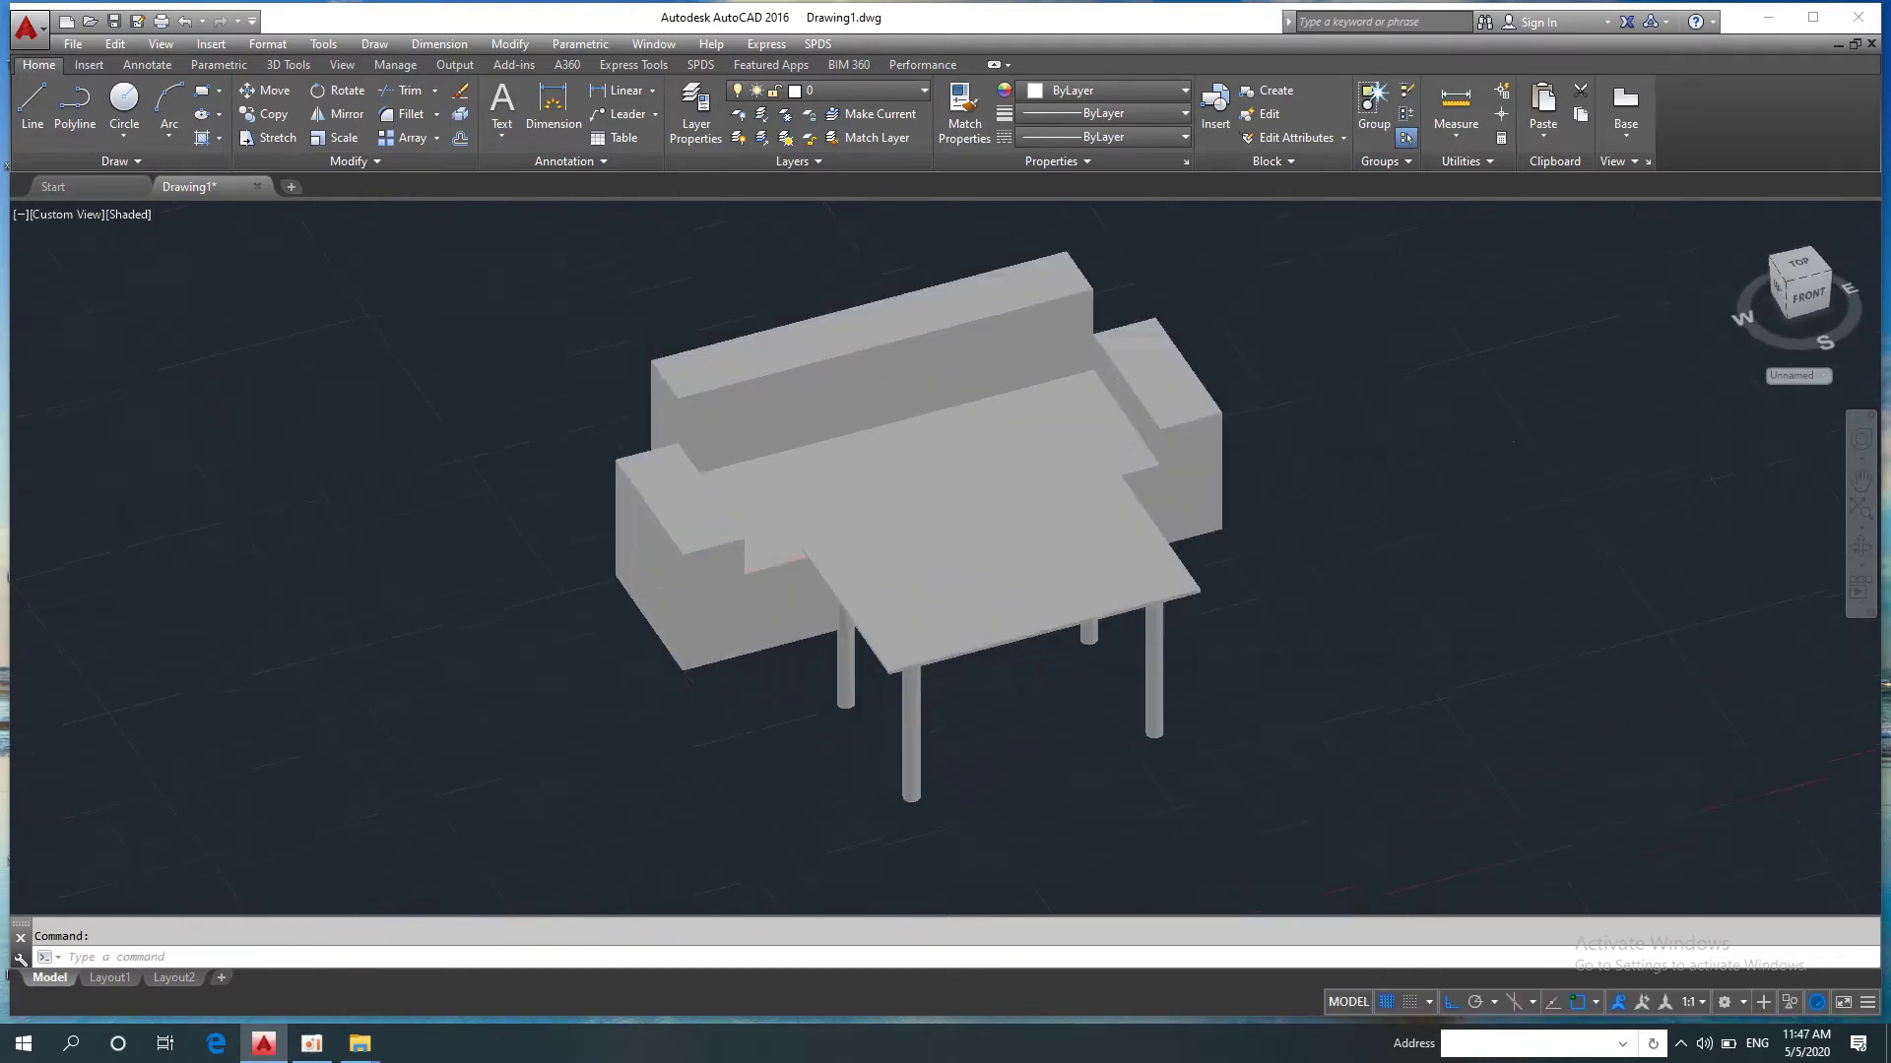
{"action": "scroll", "coordinate": [715, 574], "scroll_direction": "up", "scroll_amount": 3}
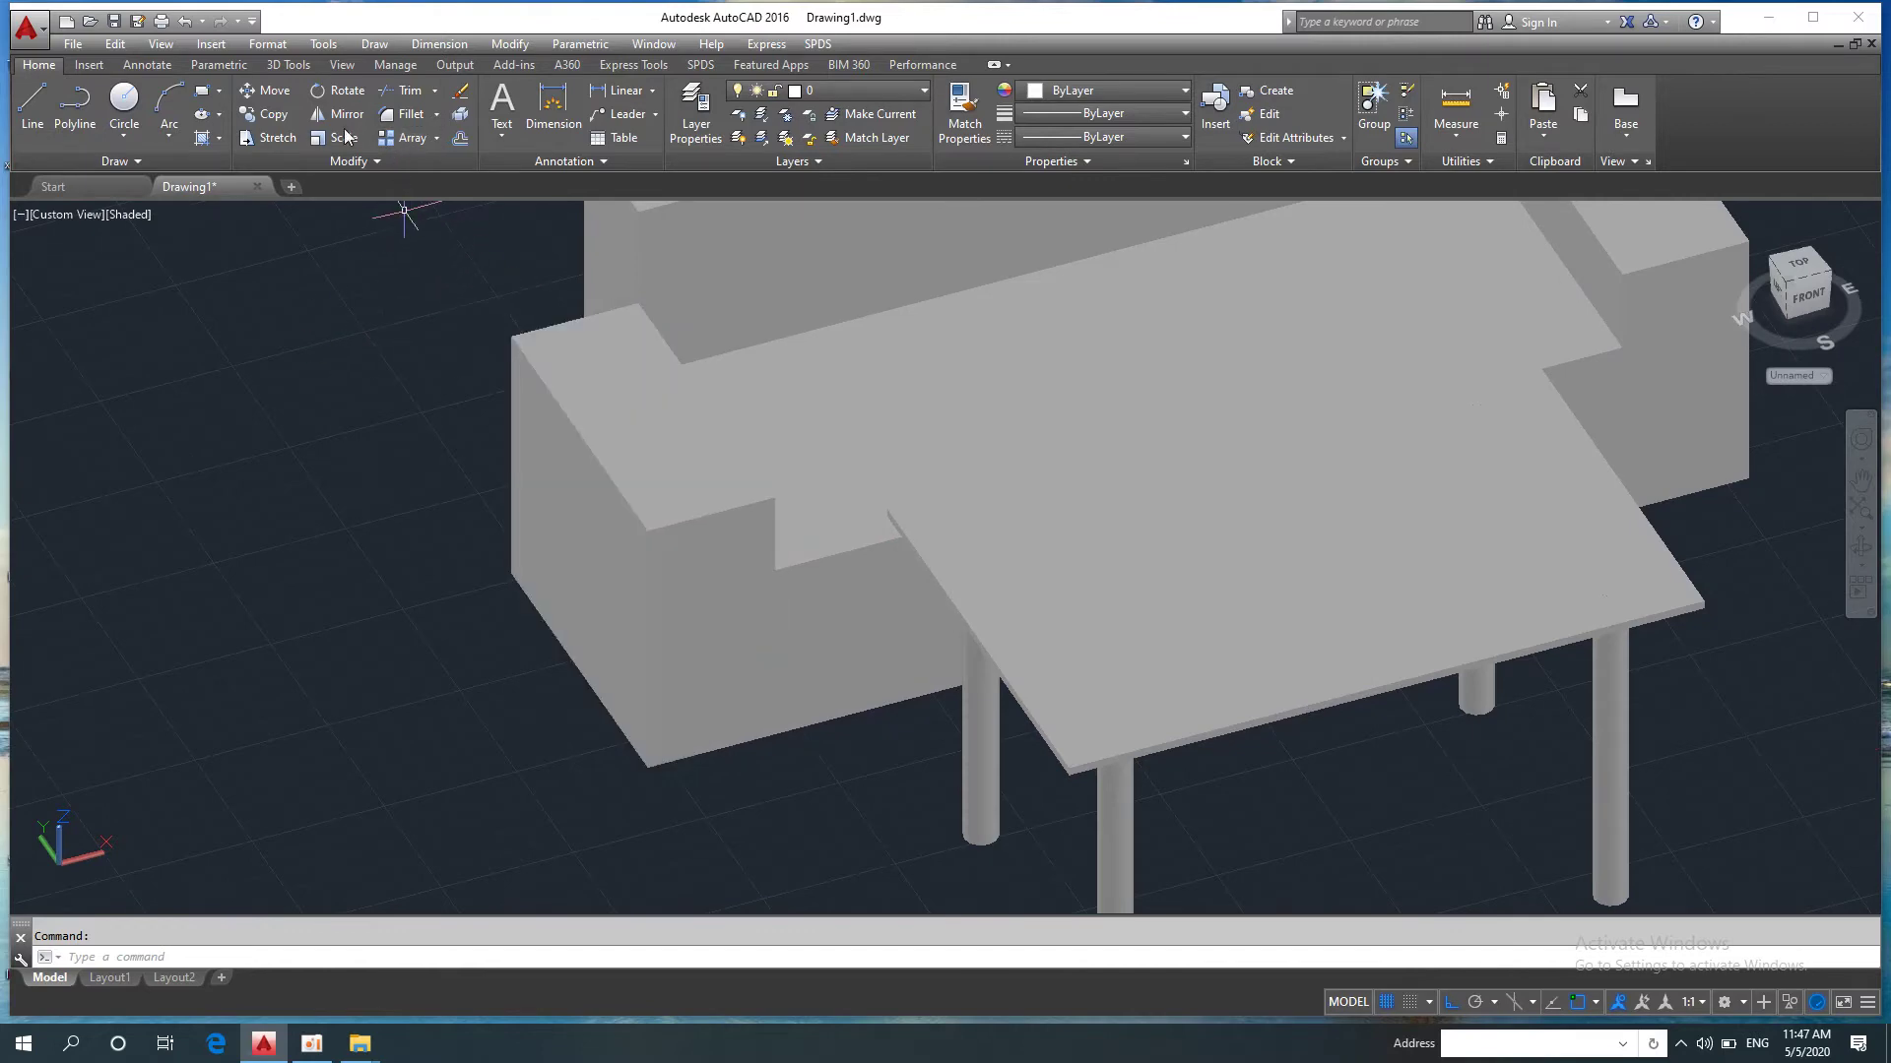
Step: Fillet the left armrest's top and inner edges with radius 120
{"action": "left_click", "coordinate": [402, 117]}
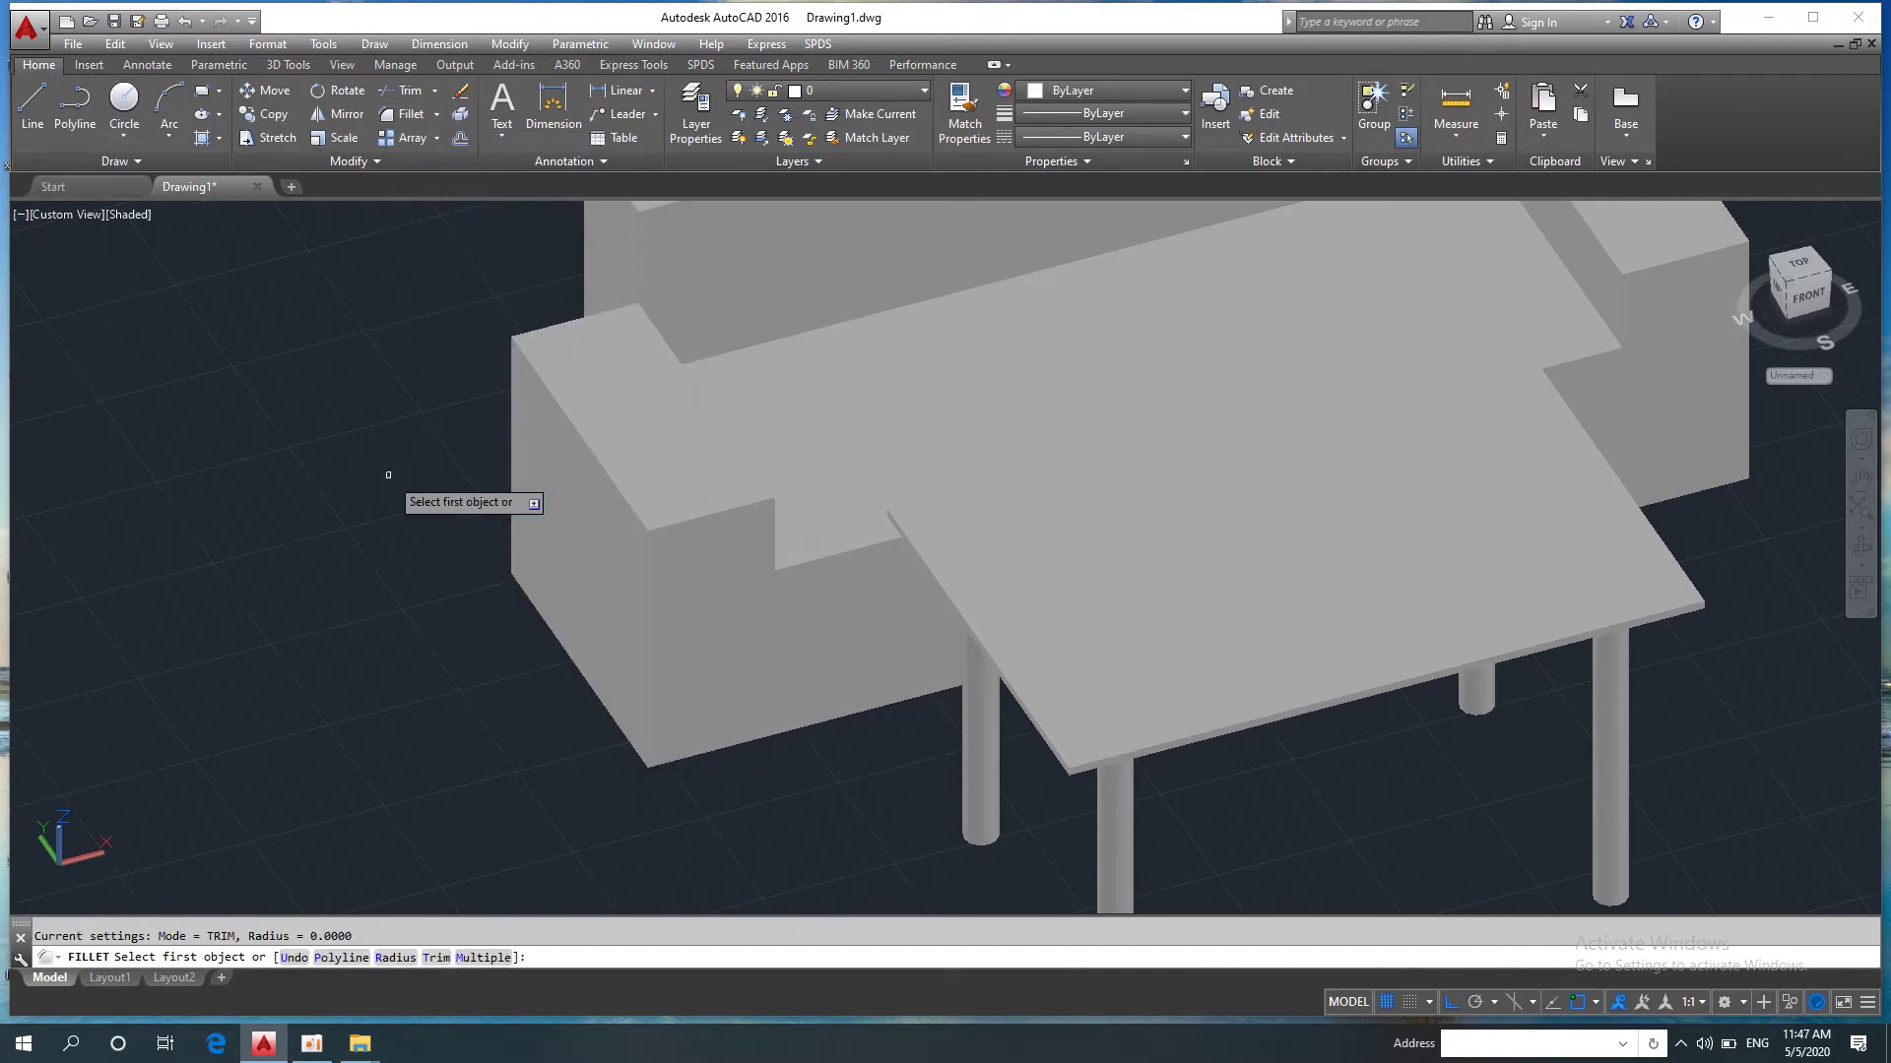
{"action": "type", "text": "r"}
{"action": "key", "text": "Return"}
{"action": "type", "text": "120"}
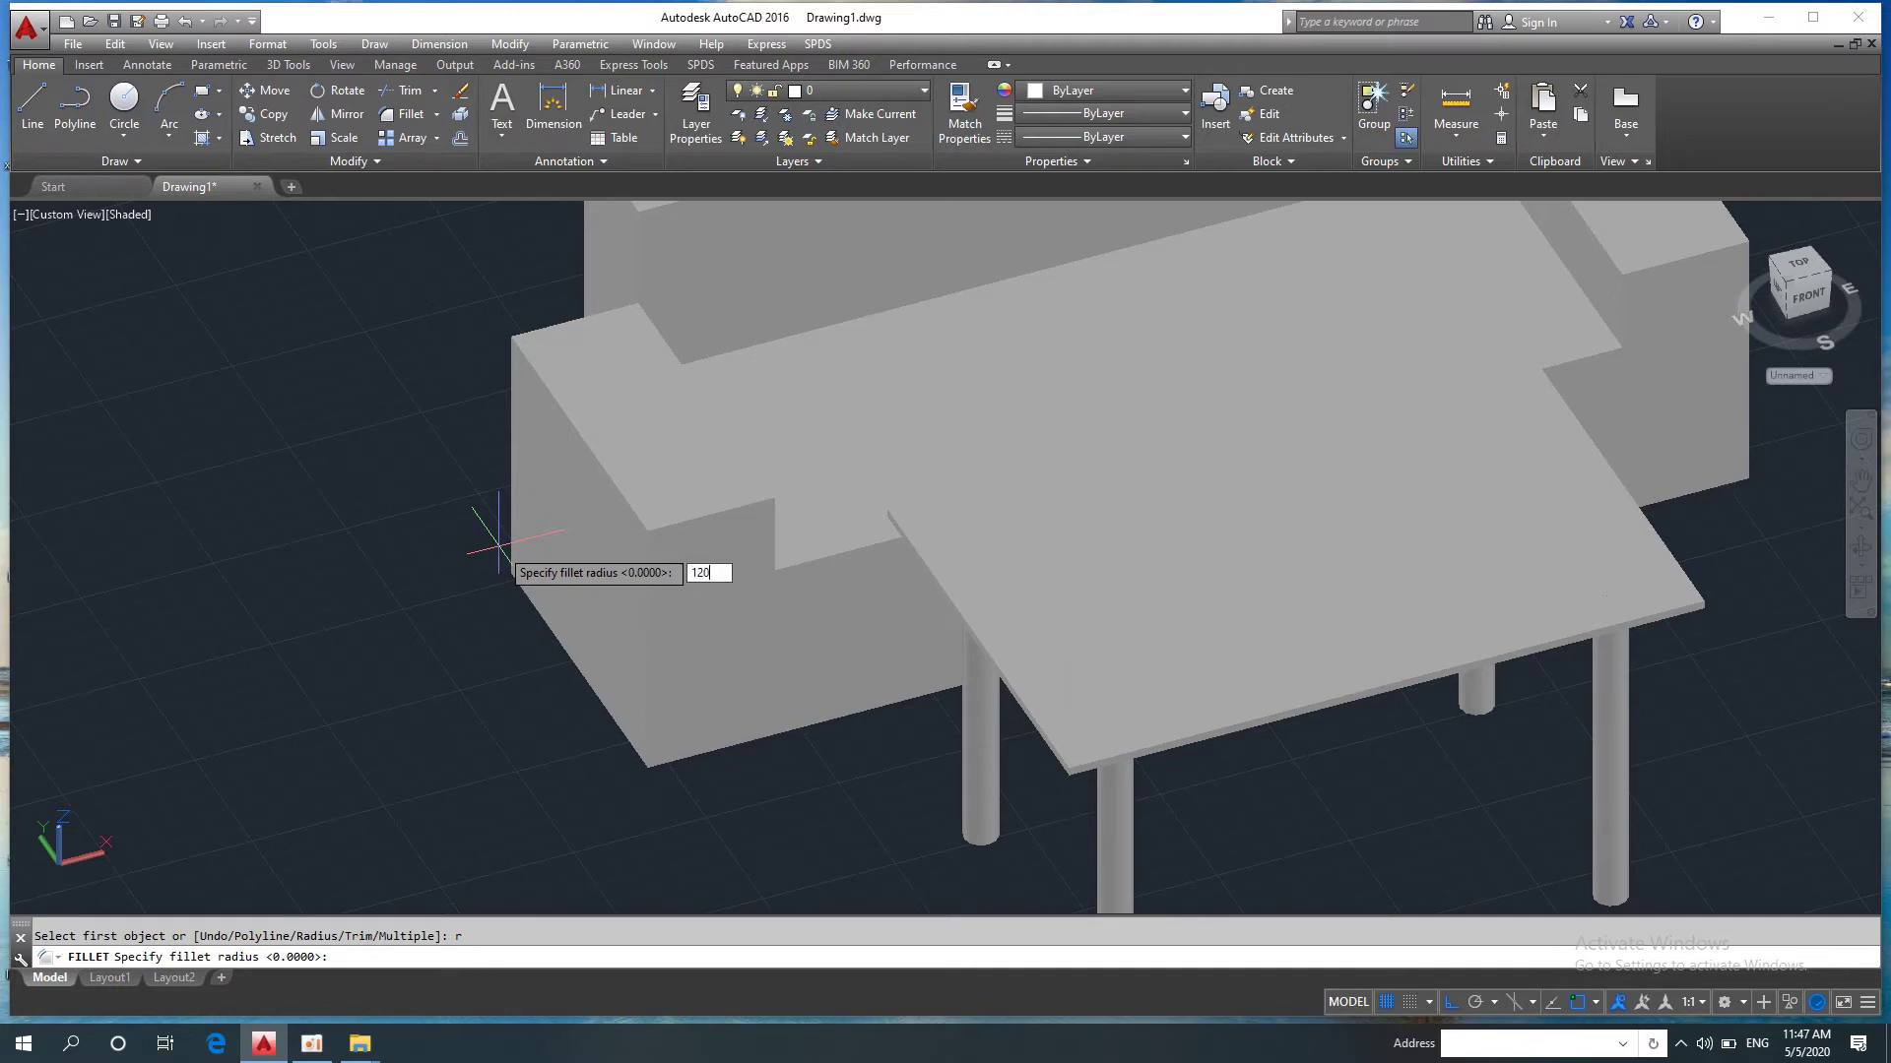
{"action": "key", "text": "Return"}
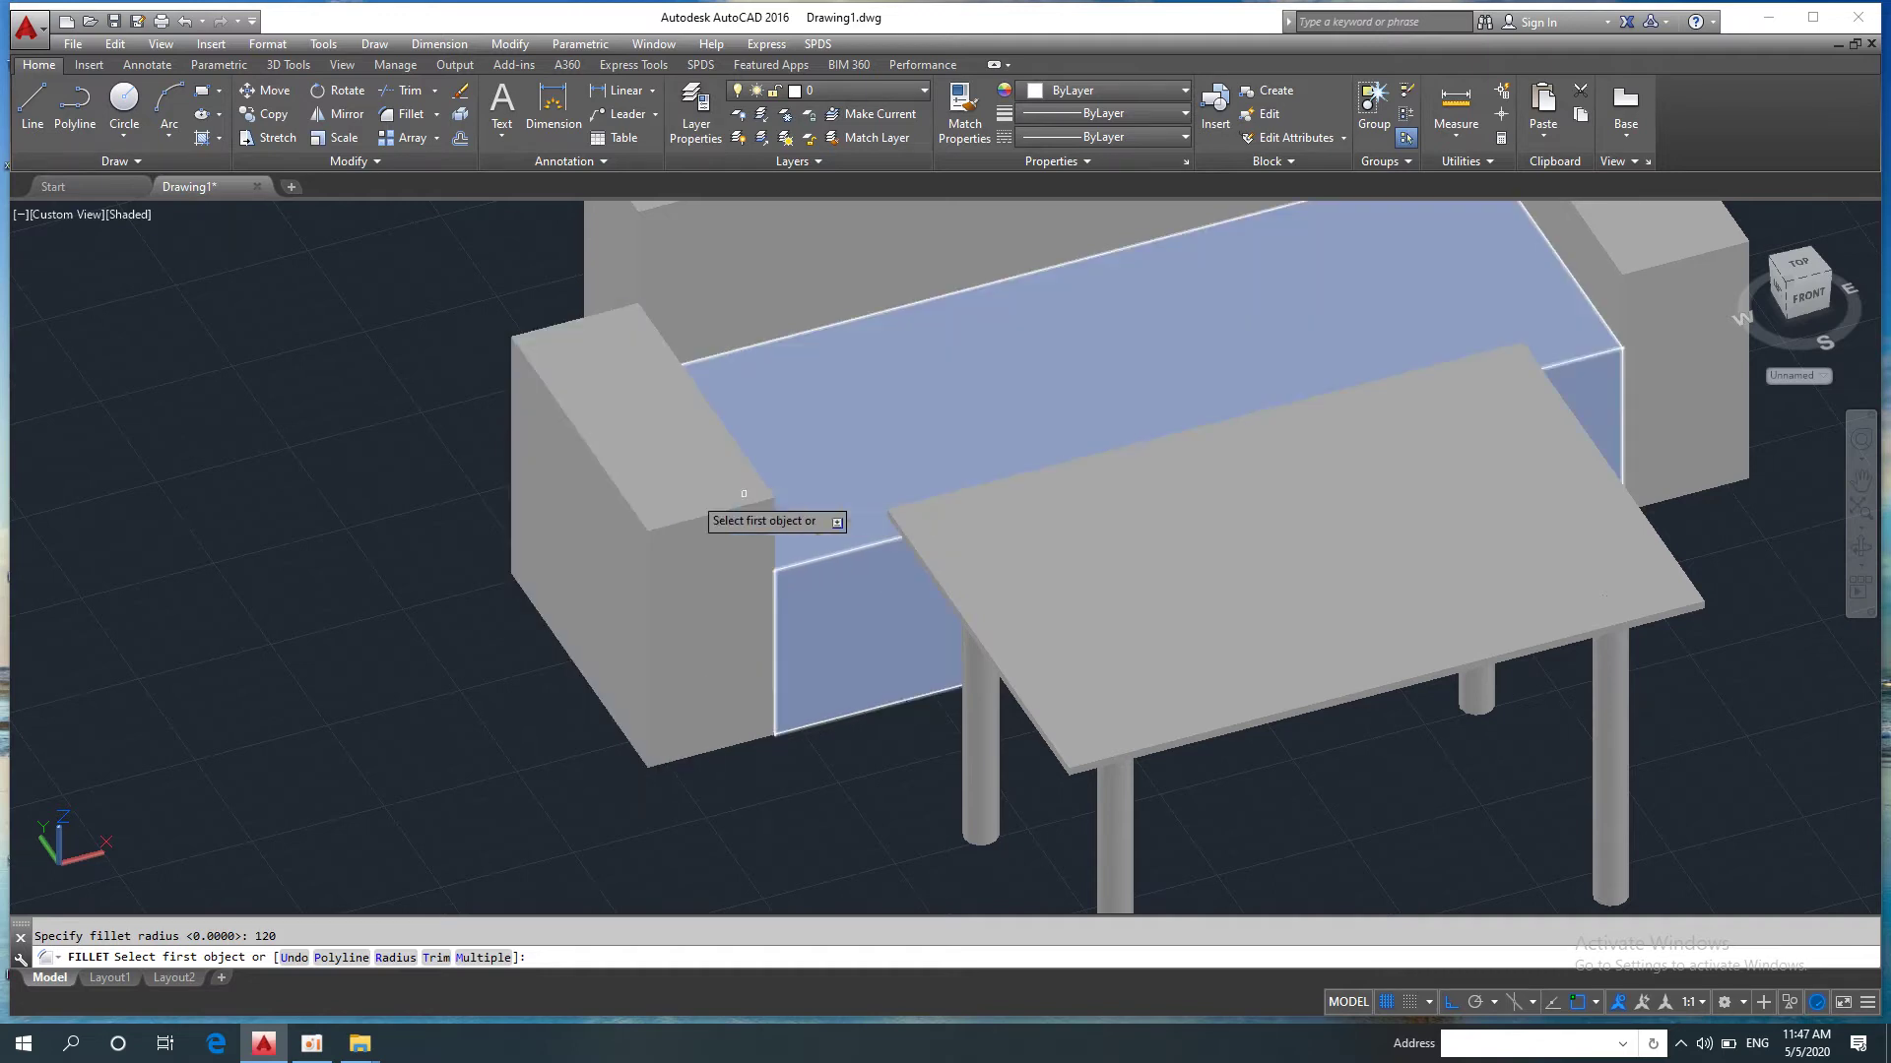
{"action": "left_click", "coordinate": [624, 472]}
{"action": "key", "text": "Return"}
{"action": "key", "text": "Return"}
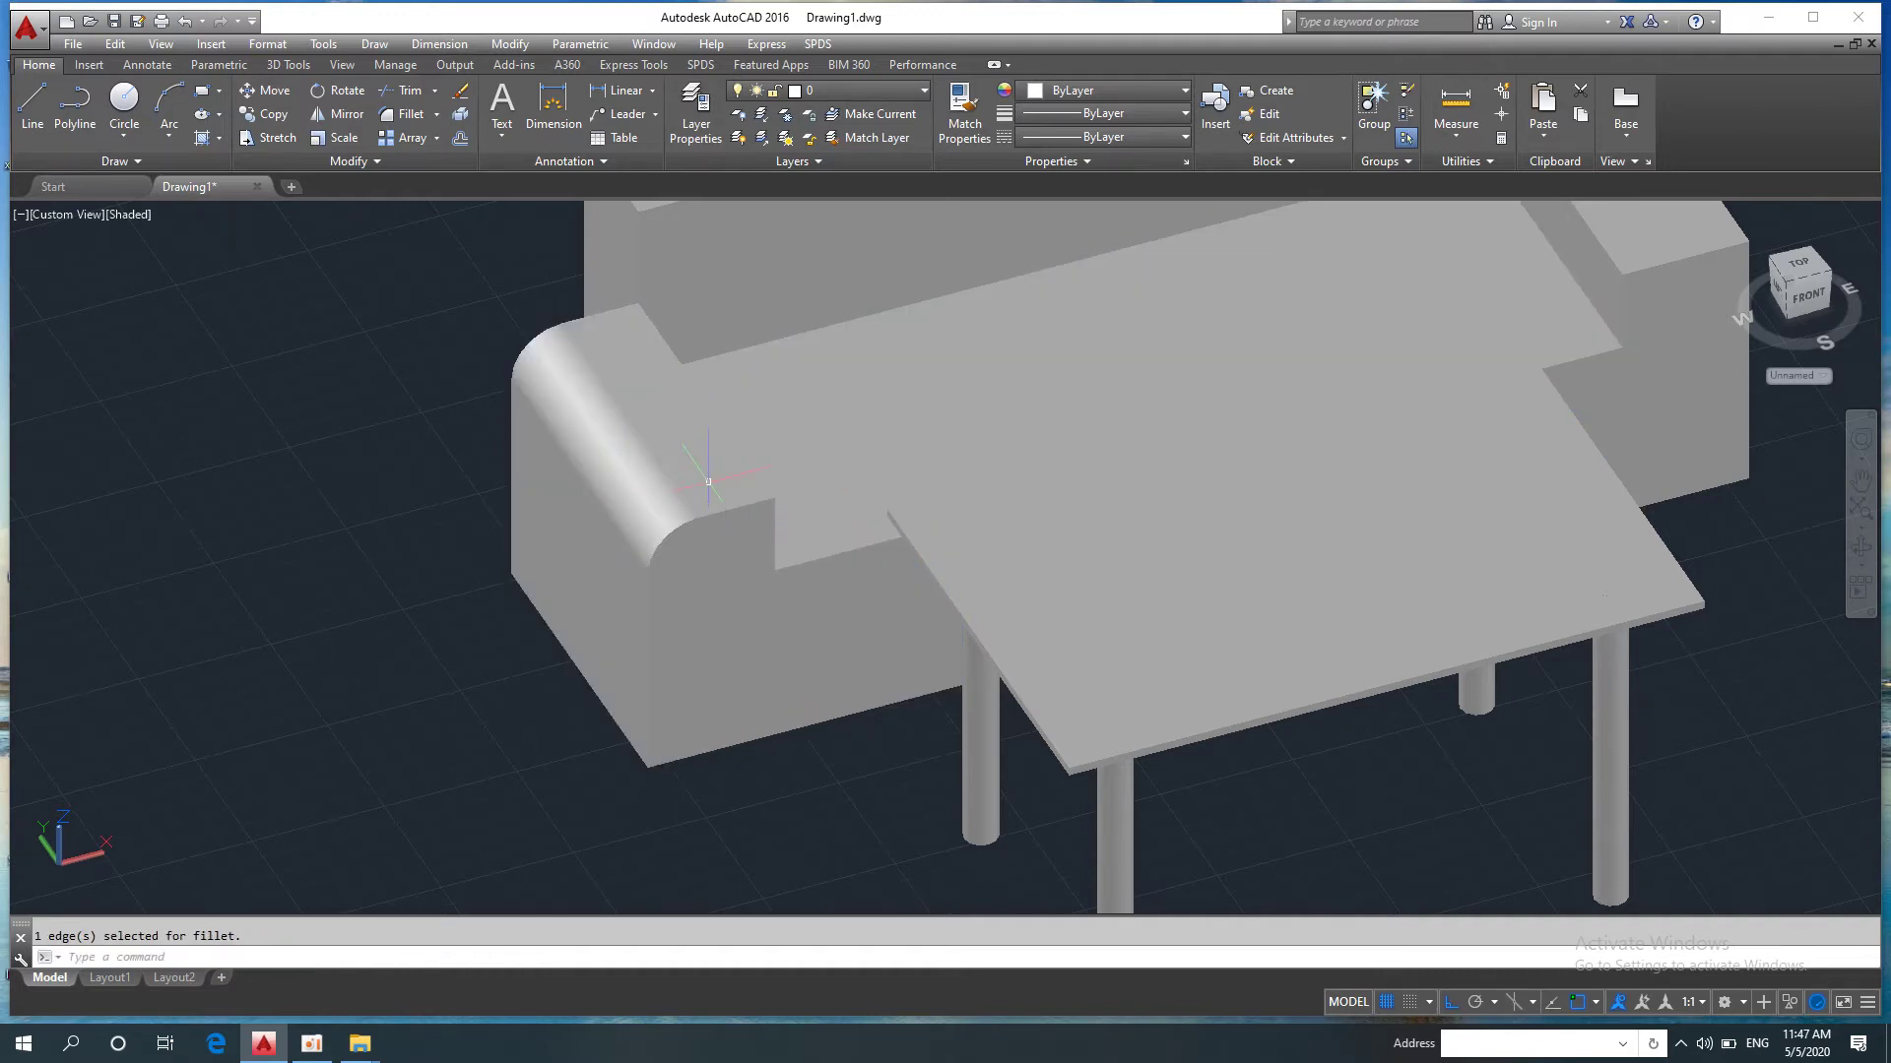
{"action": "key", "text": "Return"}
{"action": "left_click", "coordinate": [742, 451]}
{"action": "key", "text": "Return"}
{"action": "key", "text": "Return"}
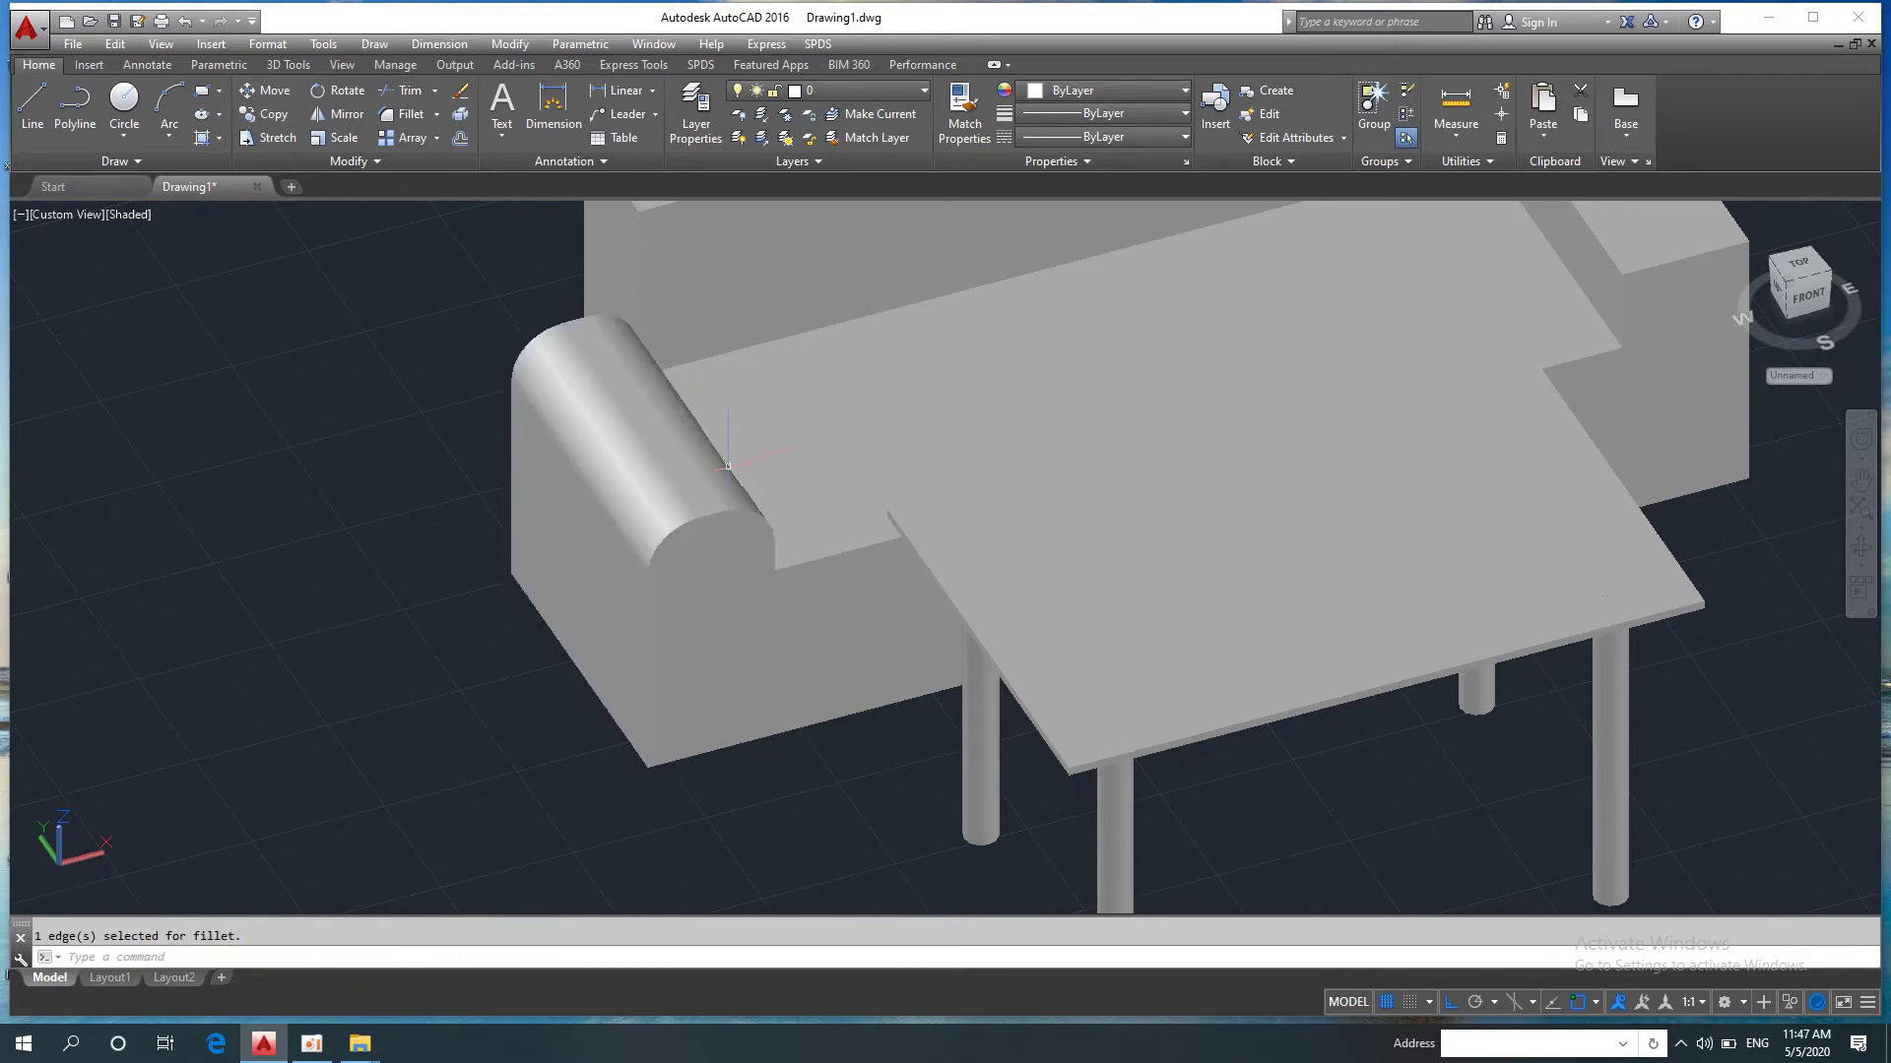
{"action": "scroll", "coordinate": [720, 385], "scroll_direction": "down", "scroll_amount": 3}
{"action": "scroll", "coordinate": [720, 385], "scroll_direction": "up", "scroll_amount": 1}
Step: Fillet the backrest, both right armrest edges and the seat edge at radius 120
{"action": "key", "text": "Return"}
{"action": "left_click", "coordinate": [719, 385]}
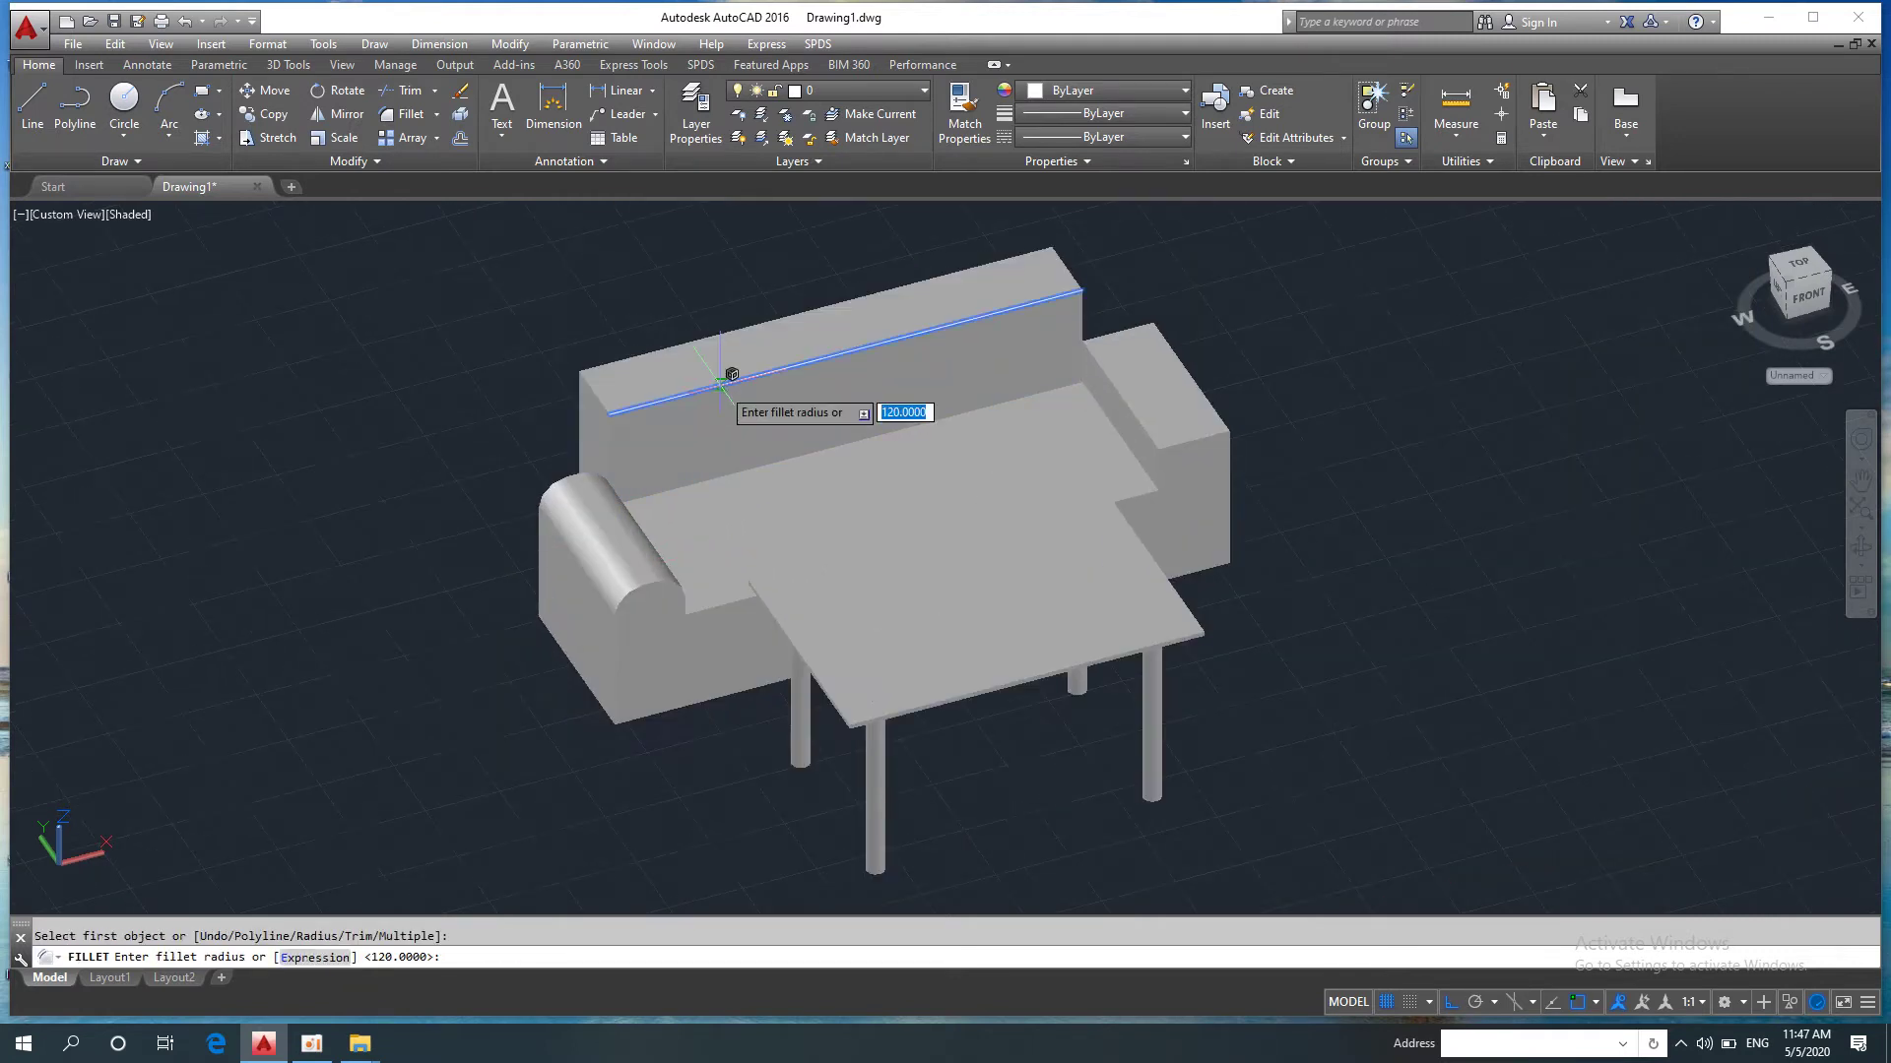
{"action": "key", "text": "Return"}
{"action": "key", "text": "Return"}
{"action": "key", "text": "Return"}
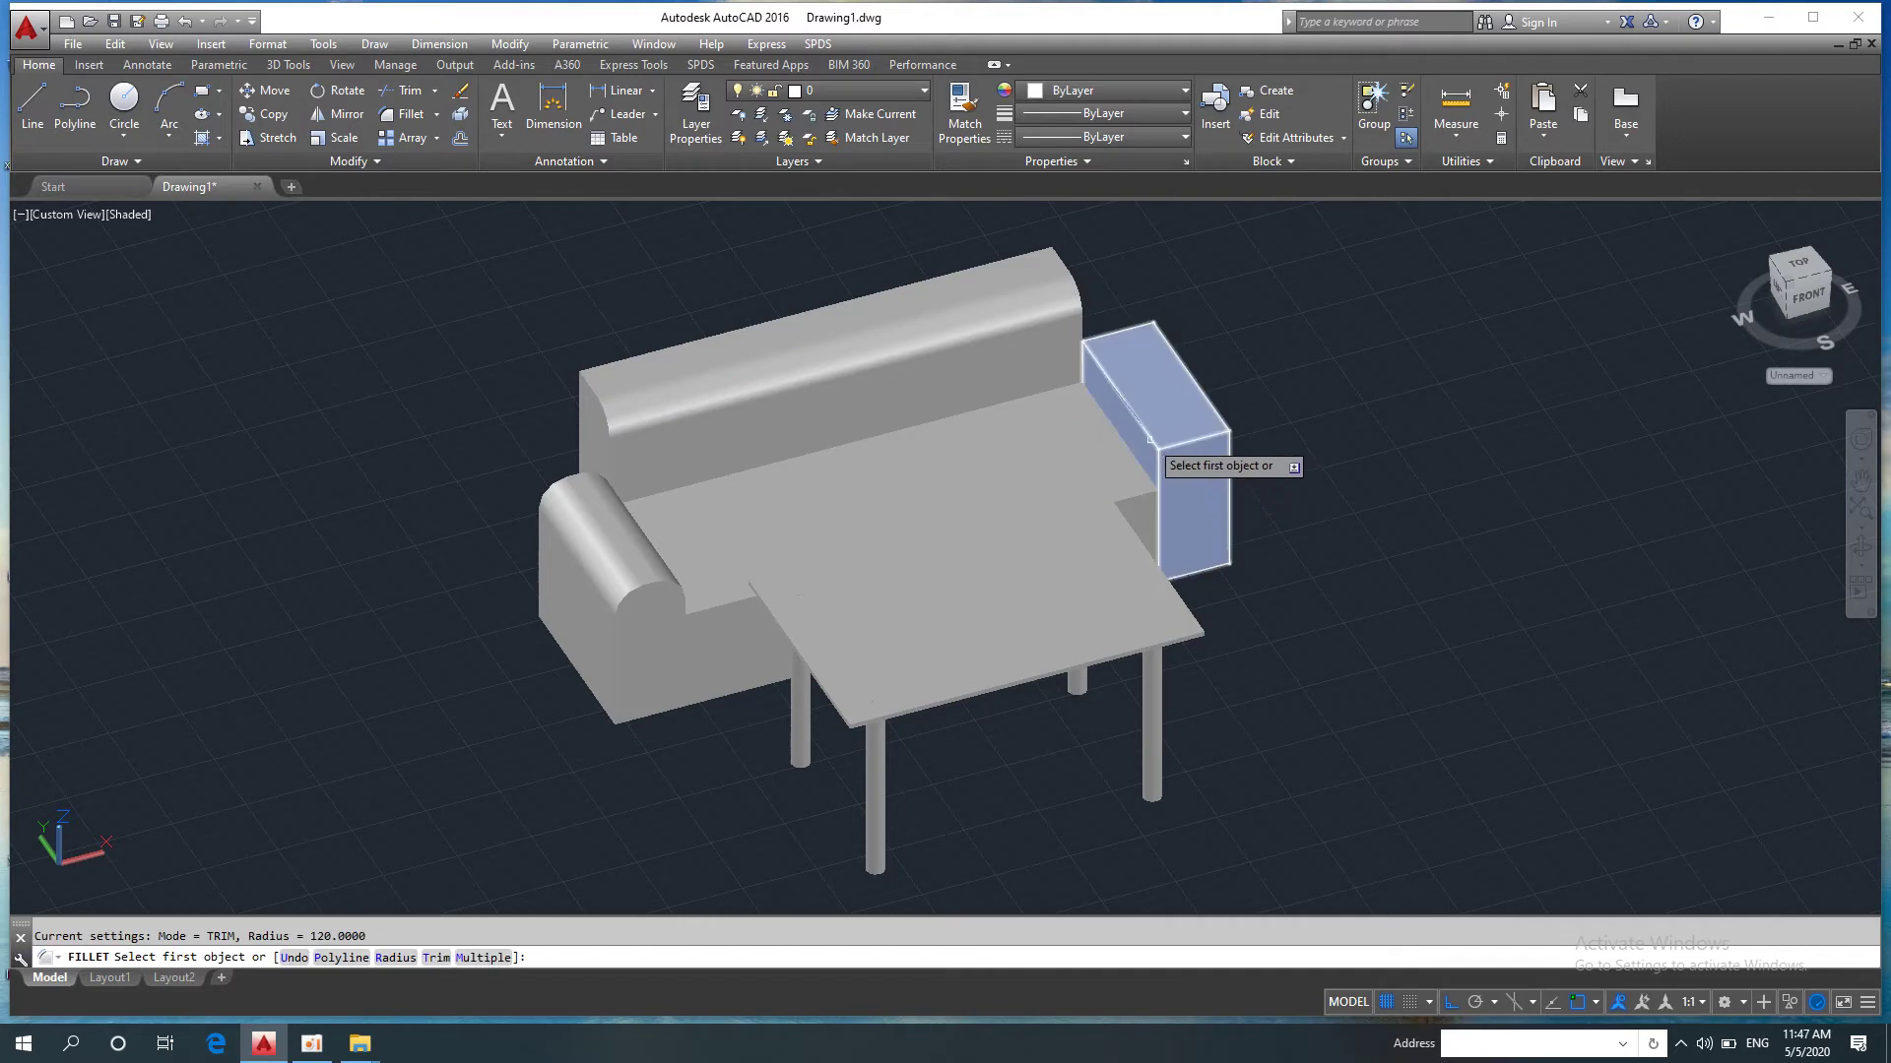
{"action": "left_click", "coordinate": [1140, 419]}
{"action": "key", "text": "Return"}
{"action": "key", "text": "Return"}
{"action": "key", "text": "Return"}
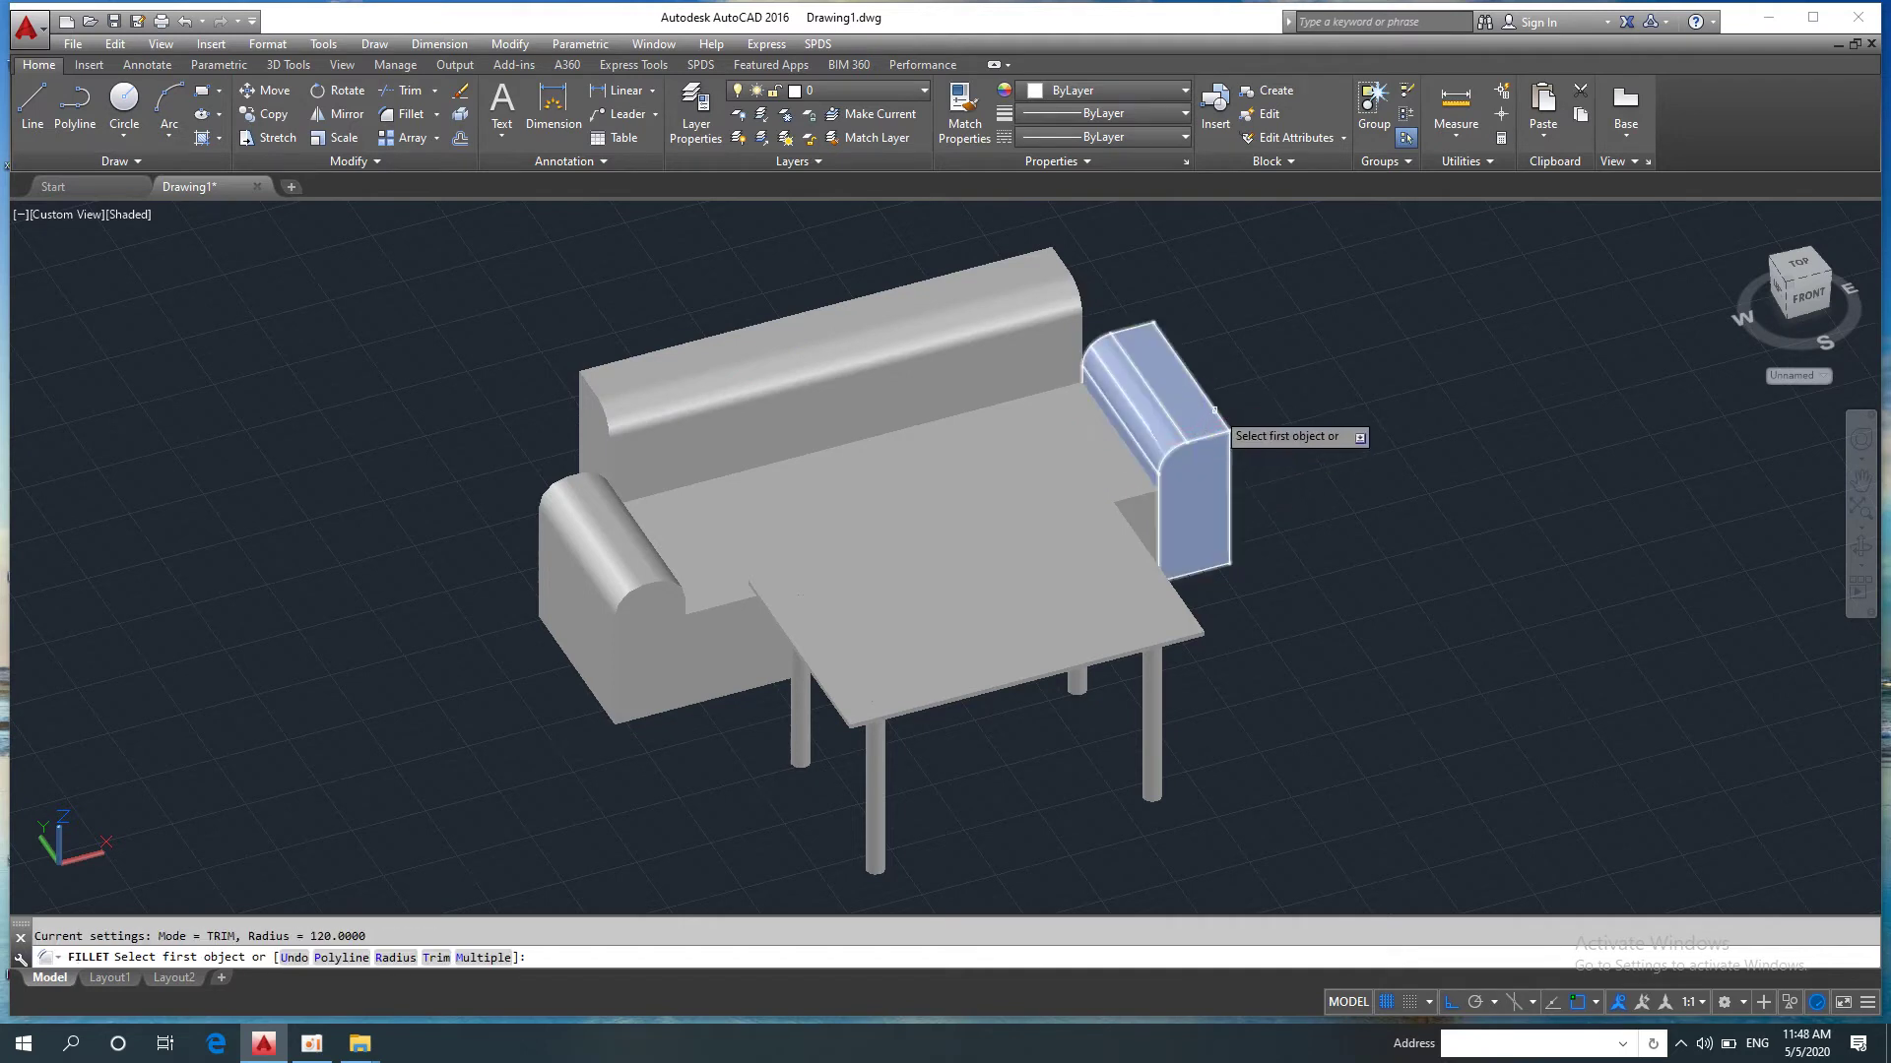
{"action": "left_click", "coordinate": [1217, 418]}
{"action": "key", "text": "Return"}
{"action": "key", "text": "Return"}
{"action": "scroll", "coordinate": [923, 519], "scroll_direction": "down", "scroll_amount": 2}
{"action": "mouse_move", "coordinate": [923, 519]}
{"action": "middle_mouse_down", "text": "shift"}
{"action": "mouse_move", "coordinate": [864, 512]}
{"action": "mouse_move", "coordinate": [856, 540]}
{"action": "middle_mouse_up", "text": "shift"}
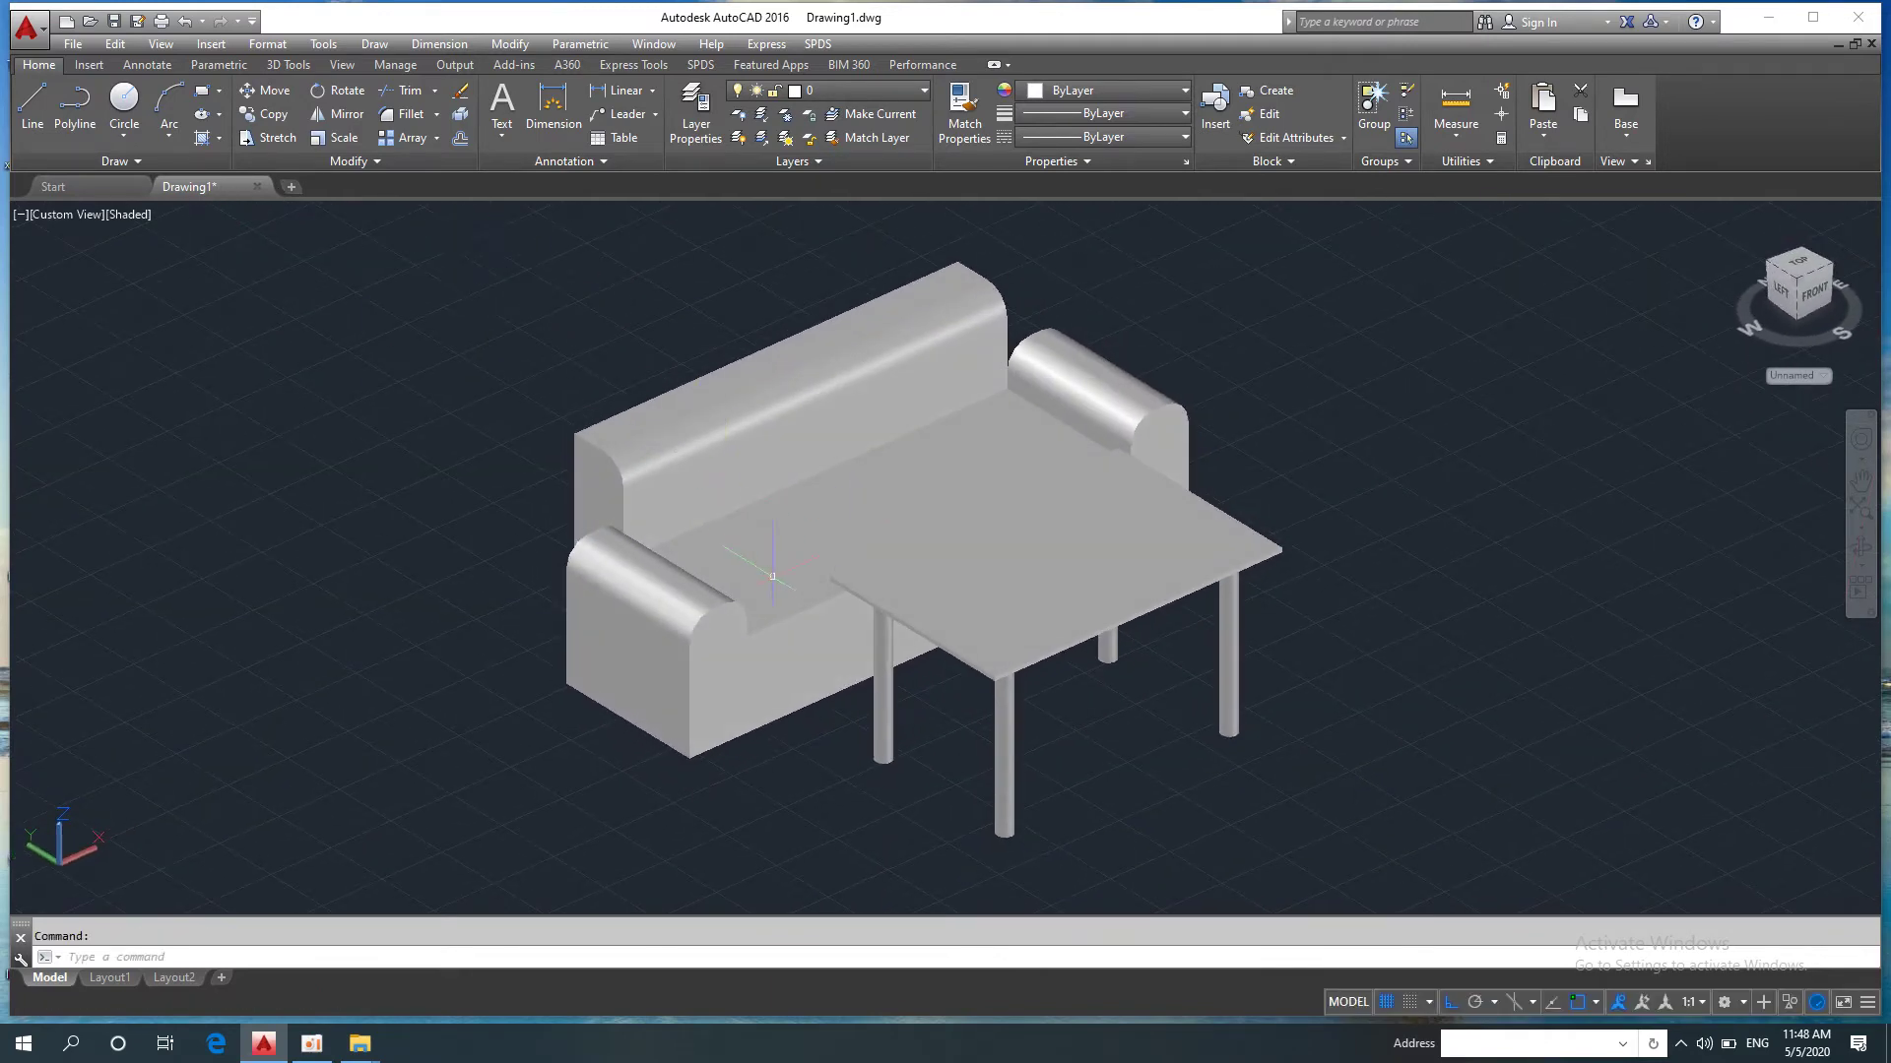
{"action": "key", "text": "Return"}
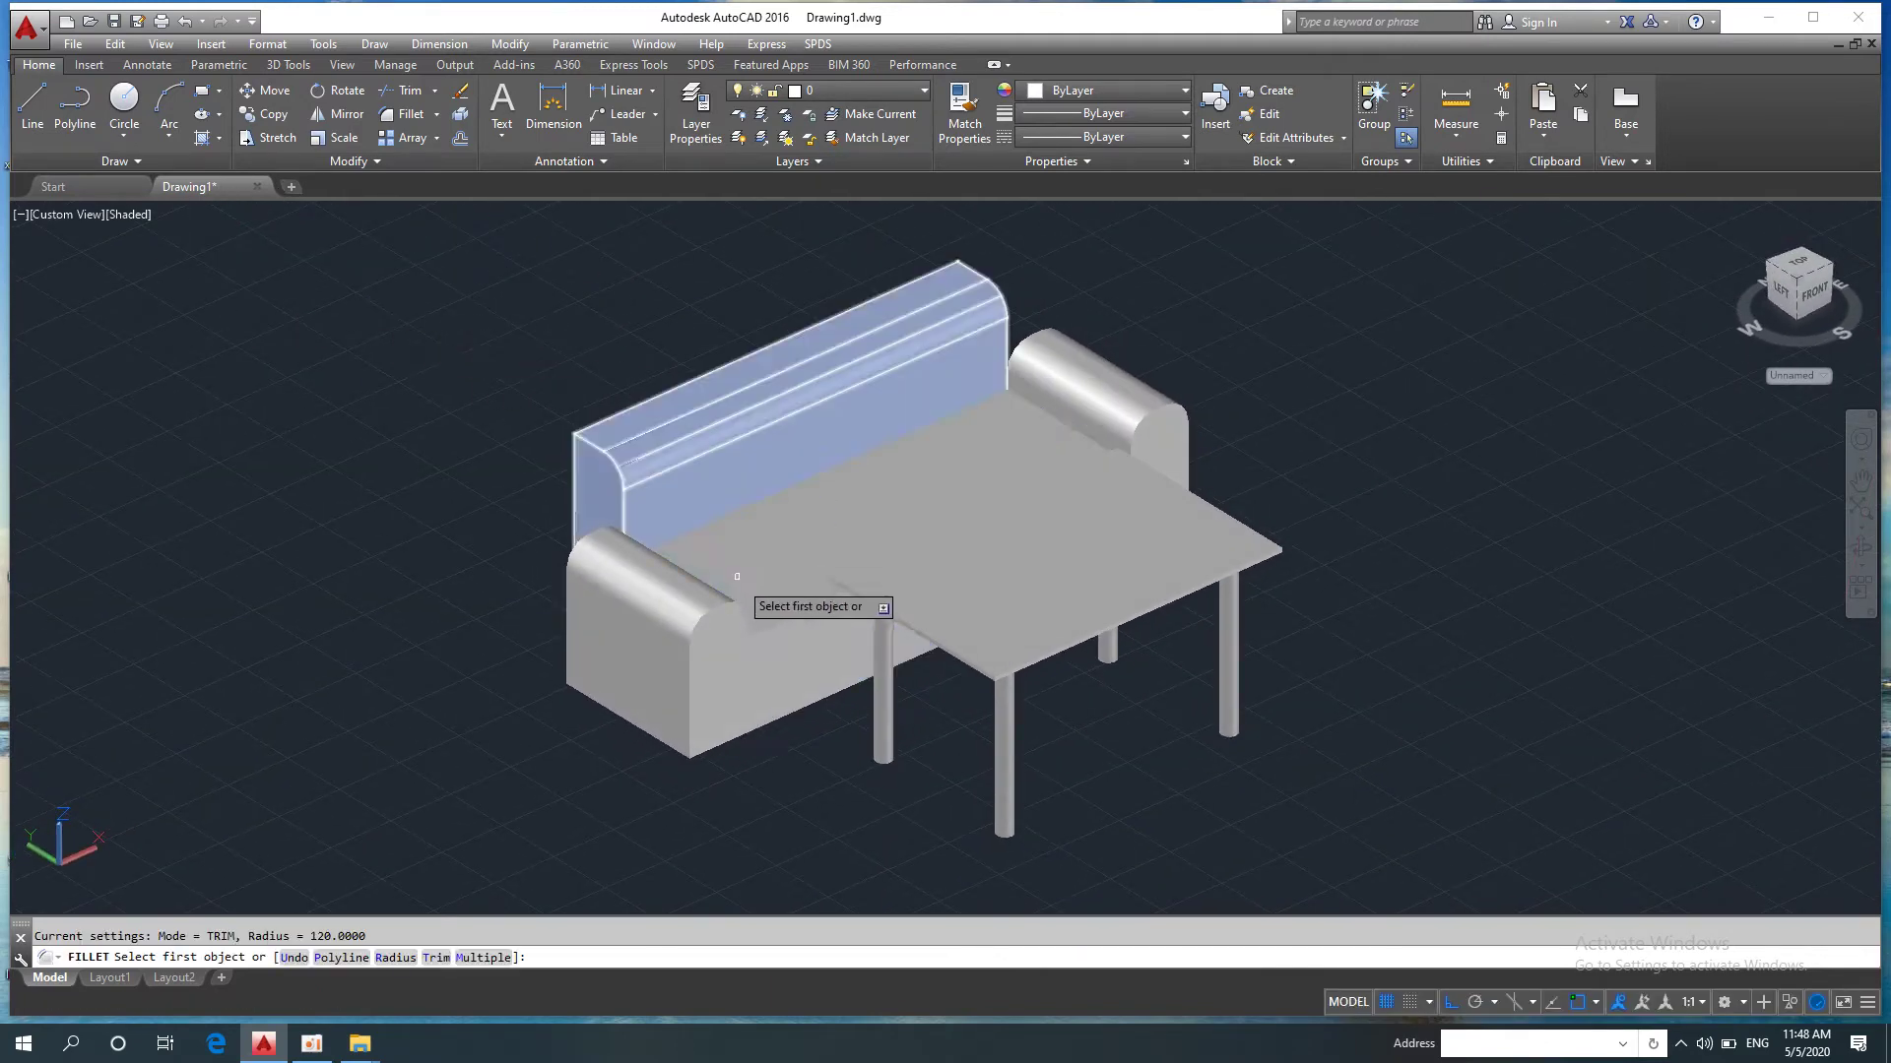
{"action": "left_click", "coordinate": [778, 616]}
{"action": "key", "text": "Return"}
{"action": "key", "text": "Return"}
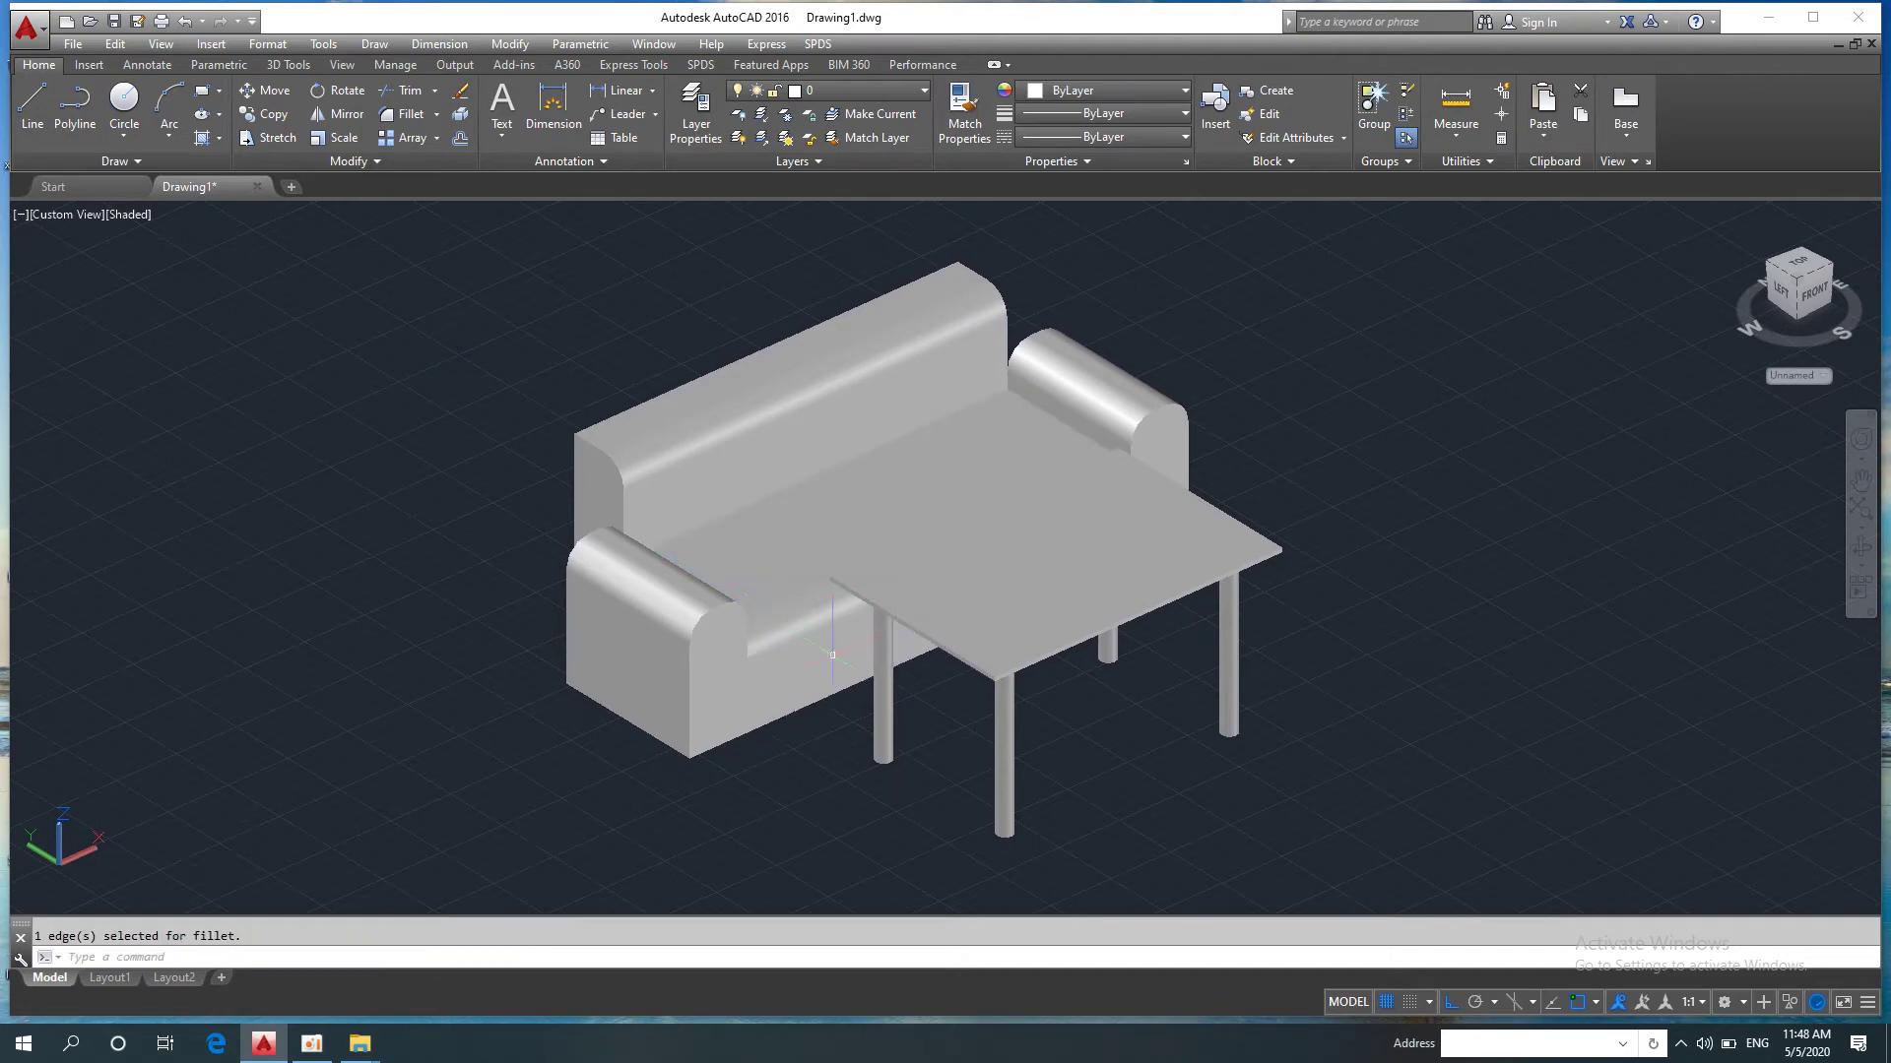
{"action": "mouse_move", "coordinate": [832, 654]}
{"action": "middle_mouse_down", "text": "shift"}
{"action": "mouse_move", "coordinate": [741, 703]}
{"action": "mouse_move", "coordinate": [1123, 490]}
{"action": "middle_mouse_up", "text": "shift"}
Step: Colour the sofa red (237,31,36), then reorient the view to see it from above
{"action": "left_click", "coordinate": [1172, 386]}
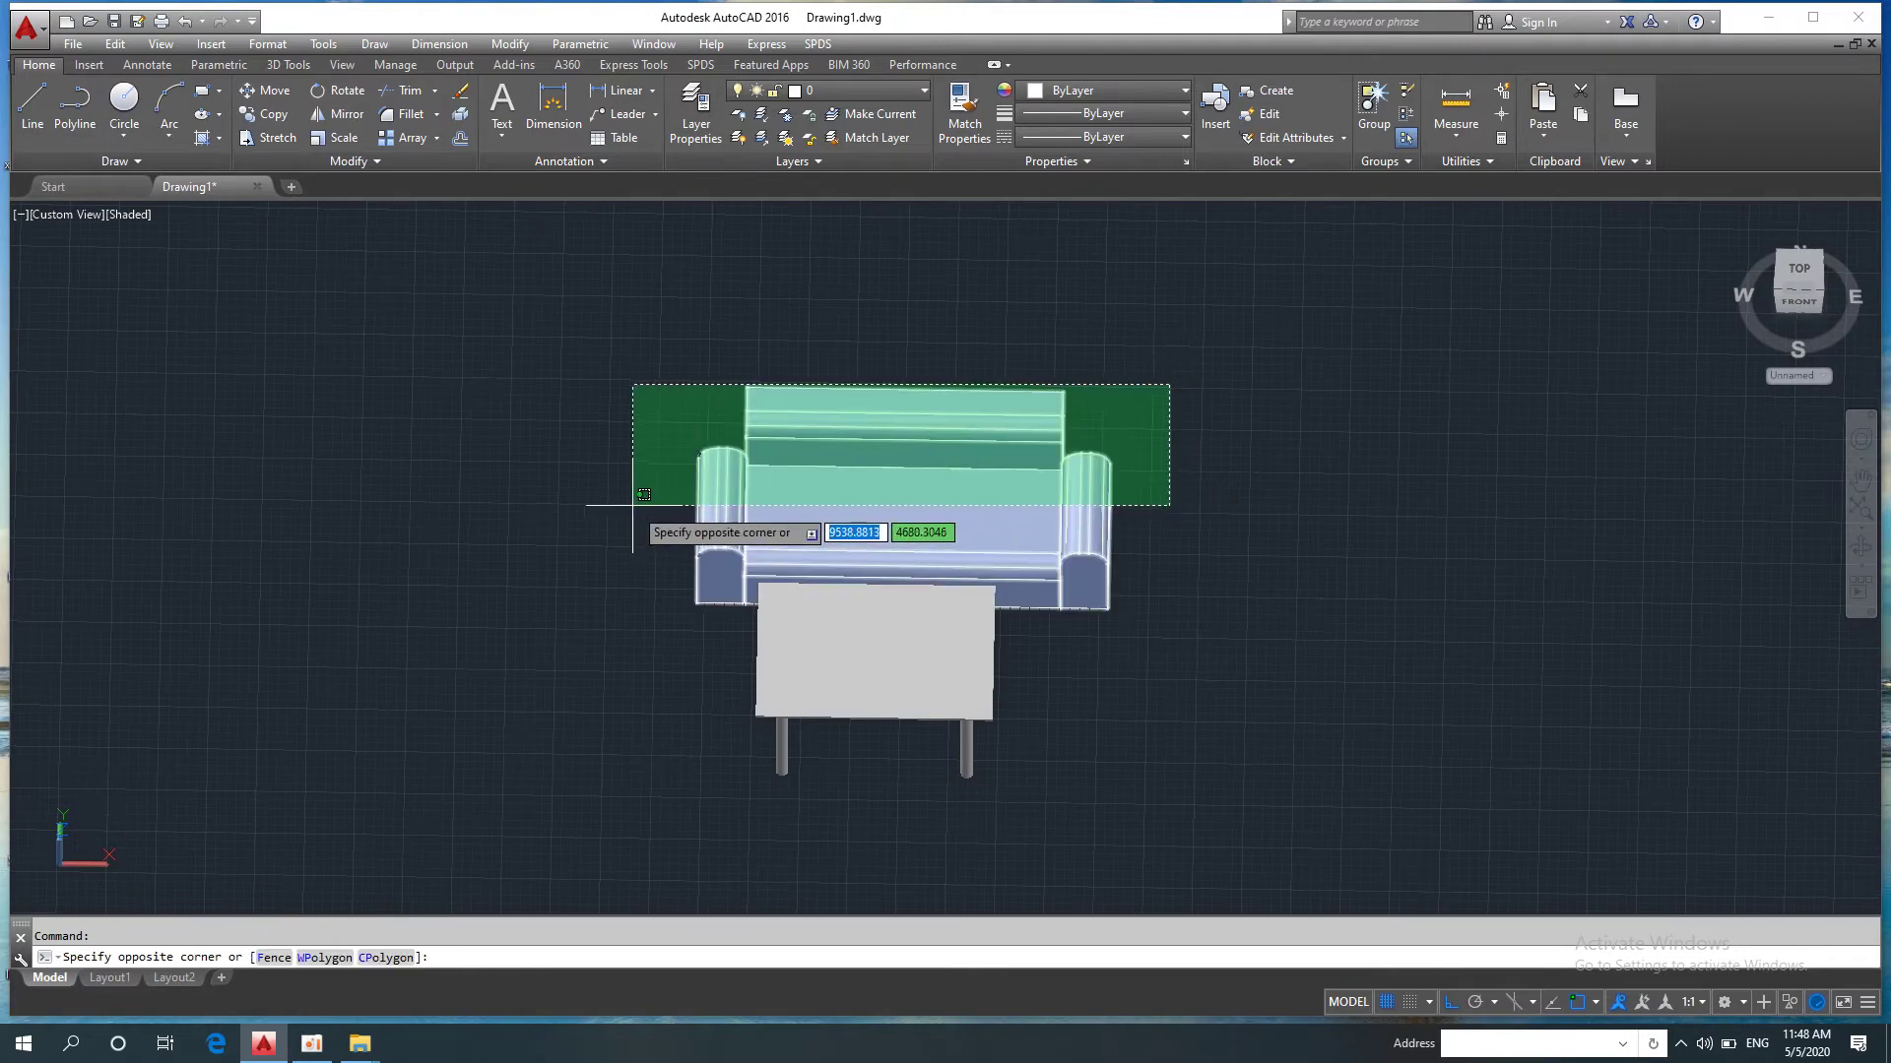
{"action": "left_click", "coordinate": [635, 529]}
{"action": "left_click", "coordinate": [1097, 92]}
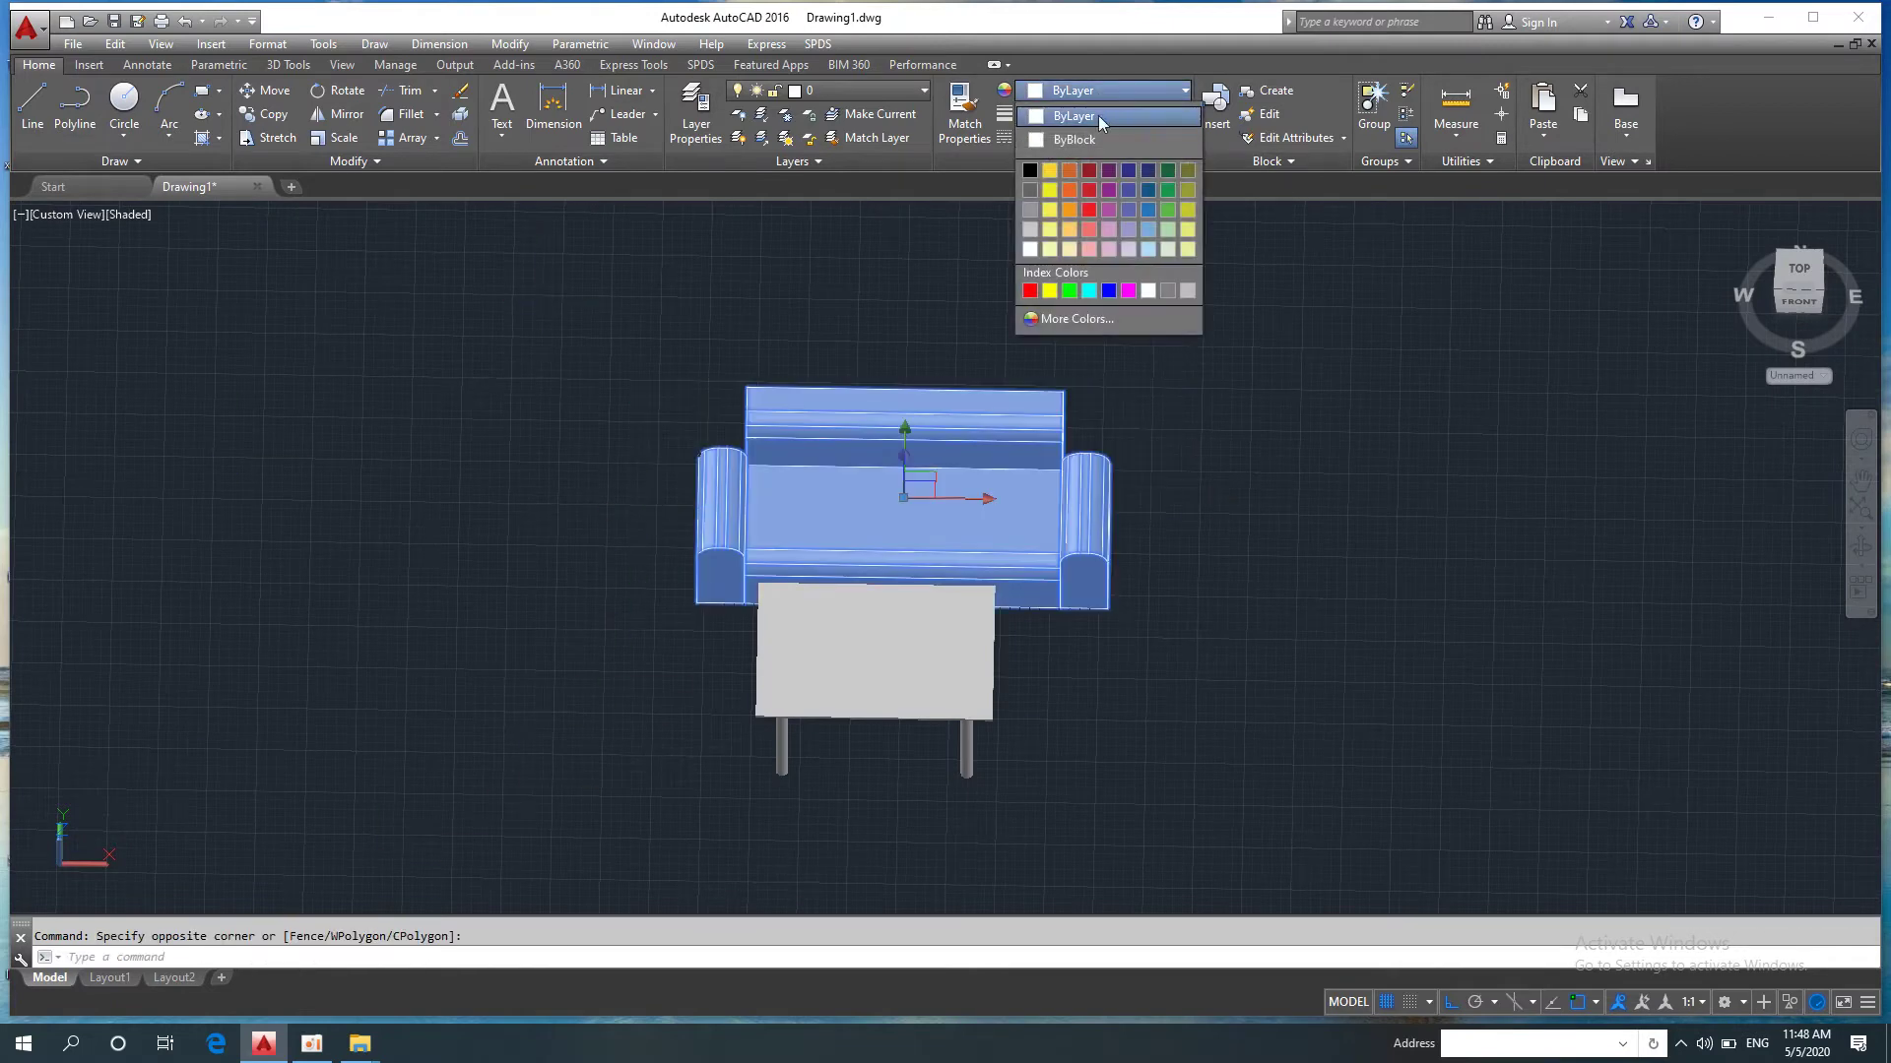
{"action": "left_click", "coordinate": [1089, 209]}
{"action": "key", "text": "Escape"}
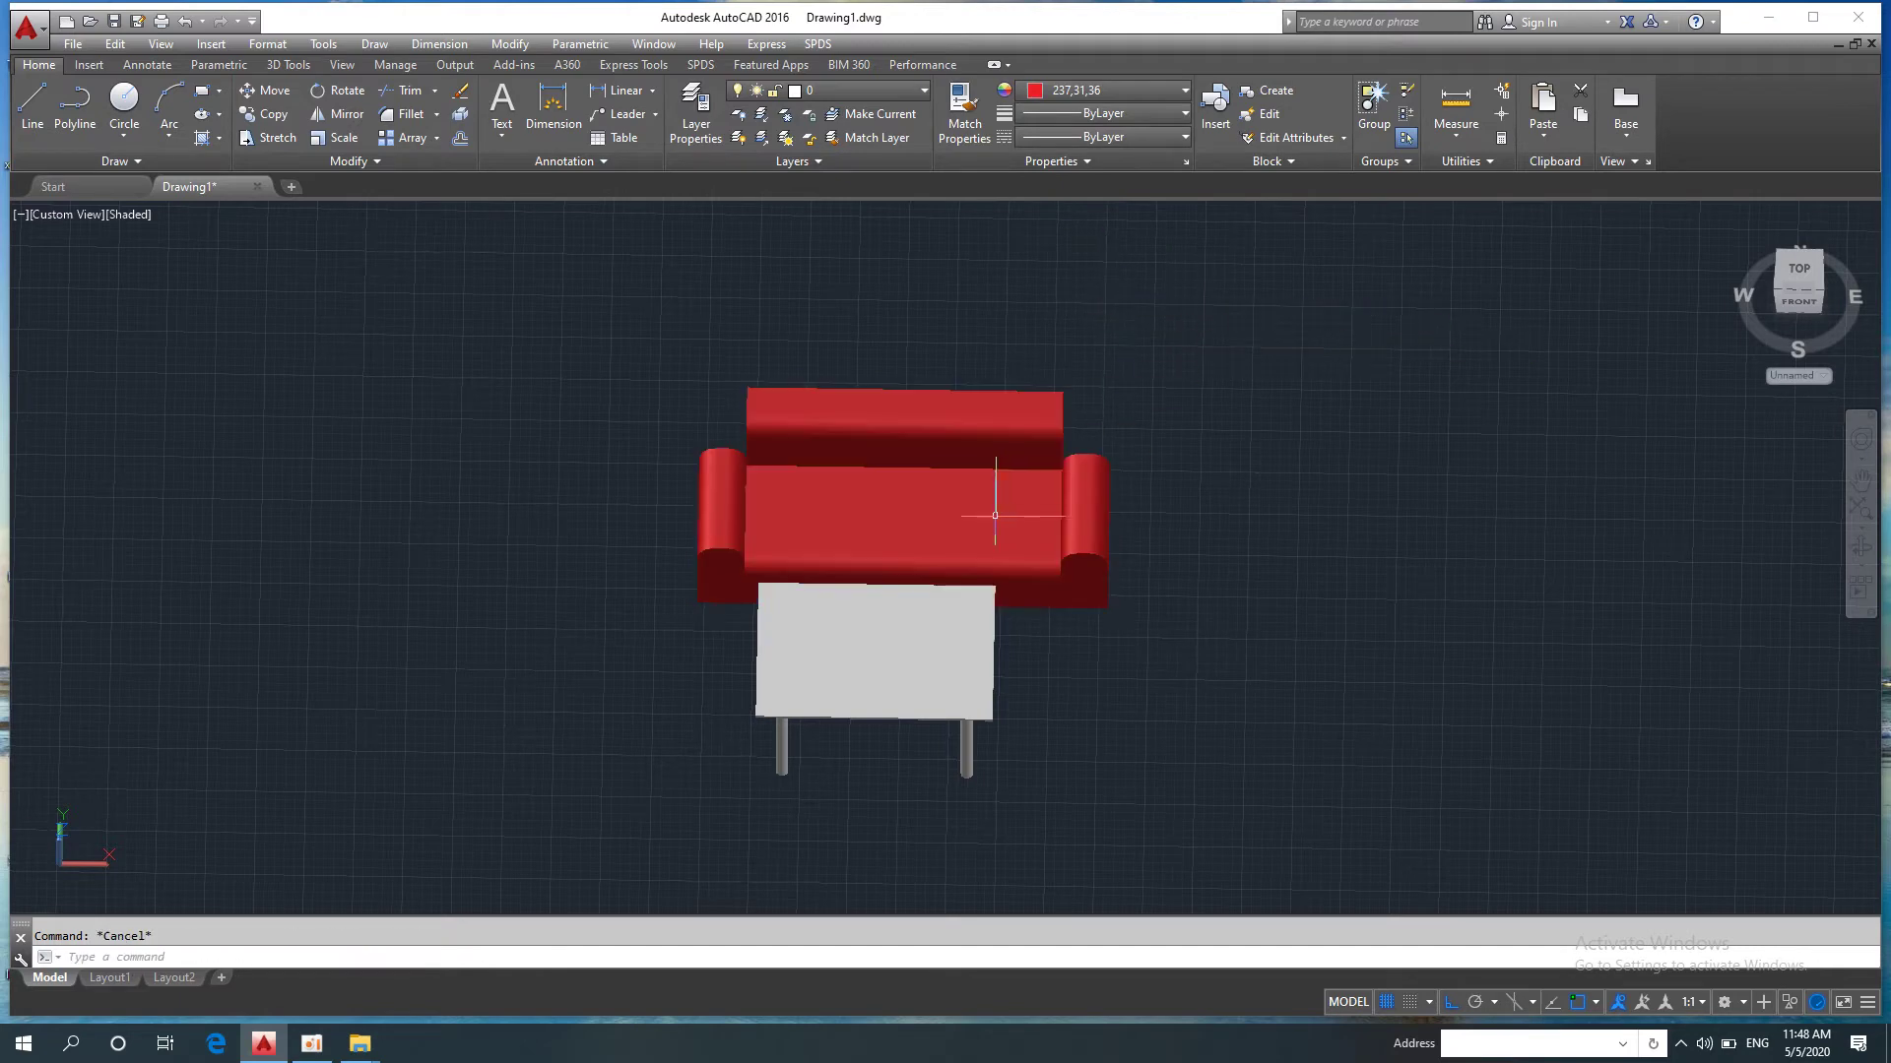
{"action": "scroll", "coordinate": [899, 546], "scroll_direction": "down", "scroll_amount": 4}
{"action": "middle_click_drag", "start_coordinate": [899, 547], "coordinate": [1059, 486], "text": "shift"}
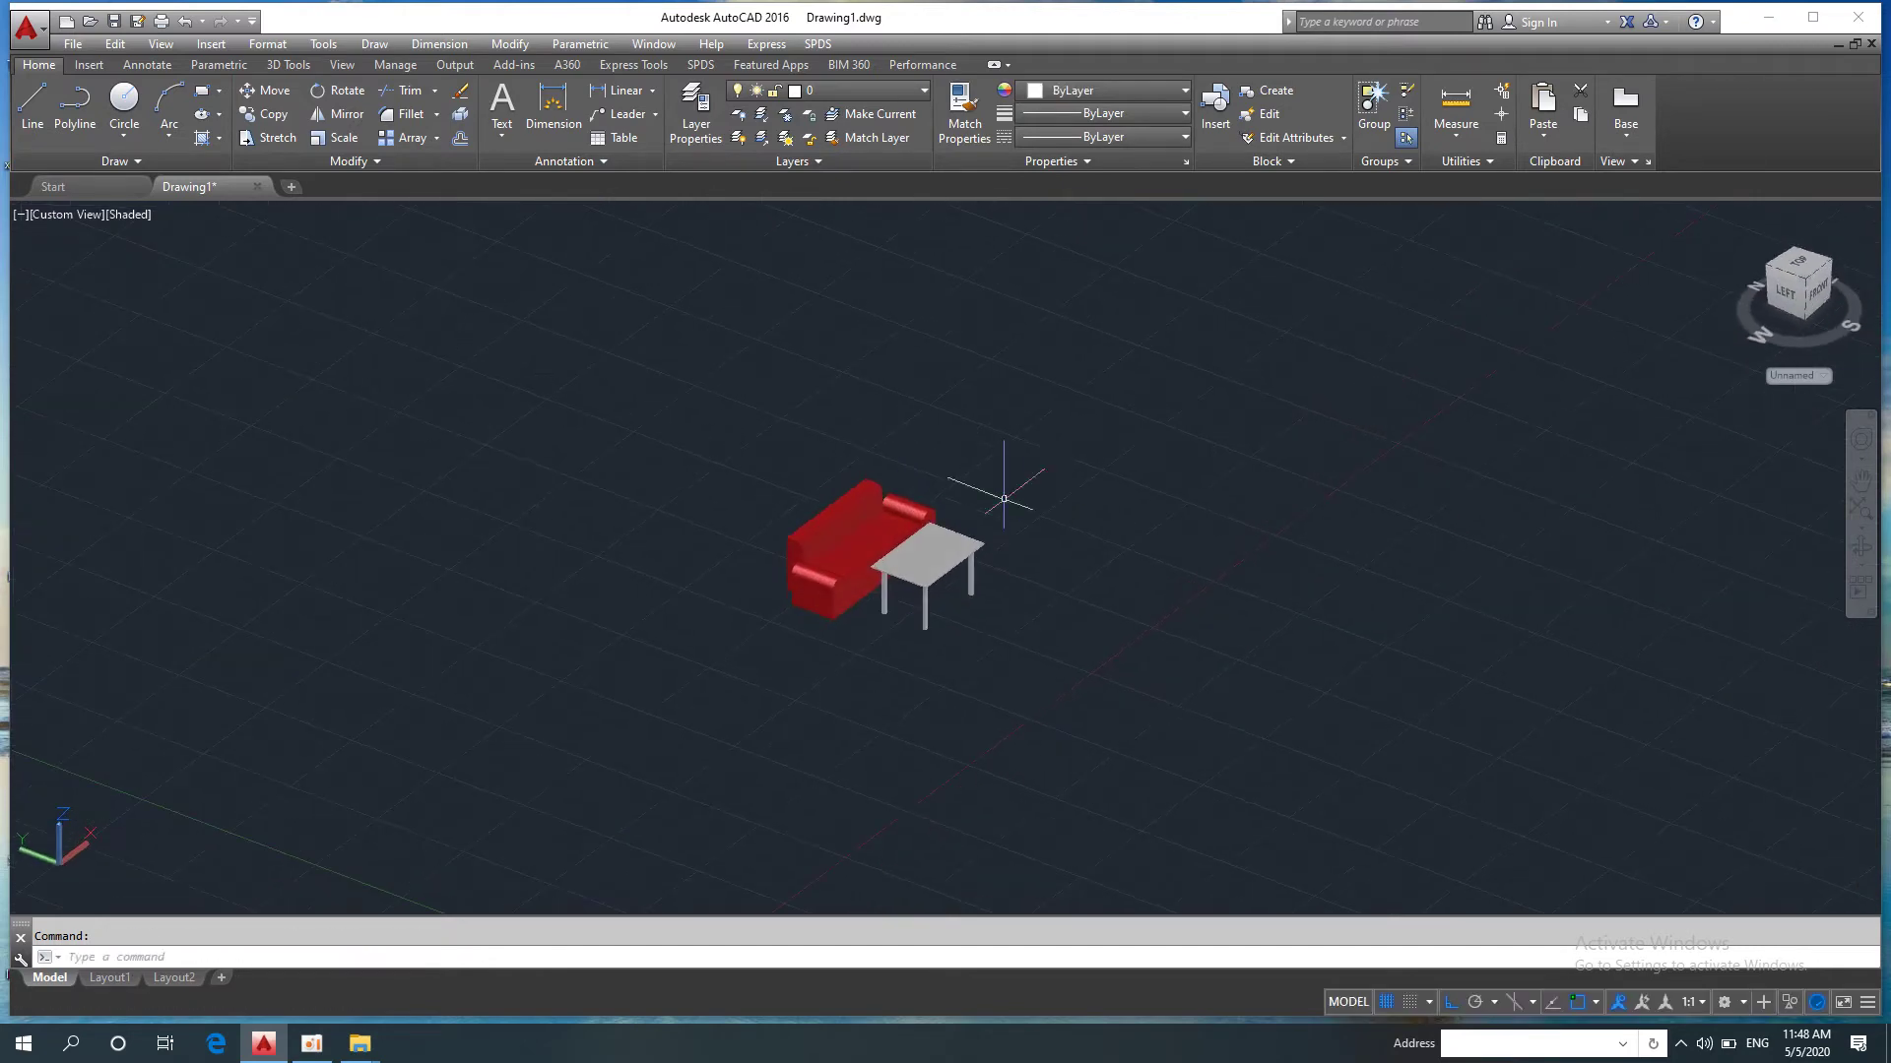
{"action": "scroll", "coordinate": [1001, 456], "scroll_direction": "up", "scroll_amount": 5}
{"action": "scroll", "coordinate": [823, 534], "scroll_direction": "up", "scroll_amount": 1}
{"action": "scroll", "coordinate": [823, 534], "scroll_direction": "down", "scroll_amount": 2}
{"action": "middle_click_drag", "start_coordinate": [823, 534], "coordinate": [984, 512], "text": "shift"}
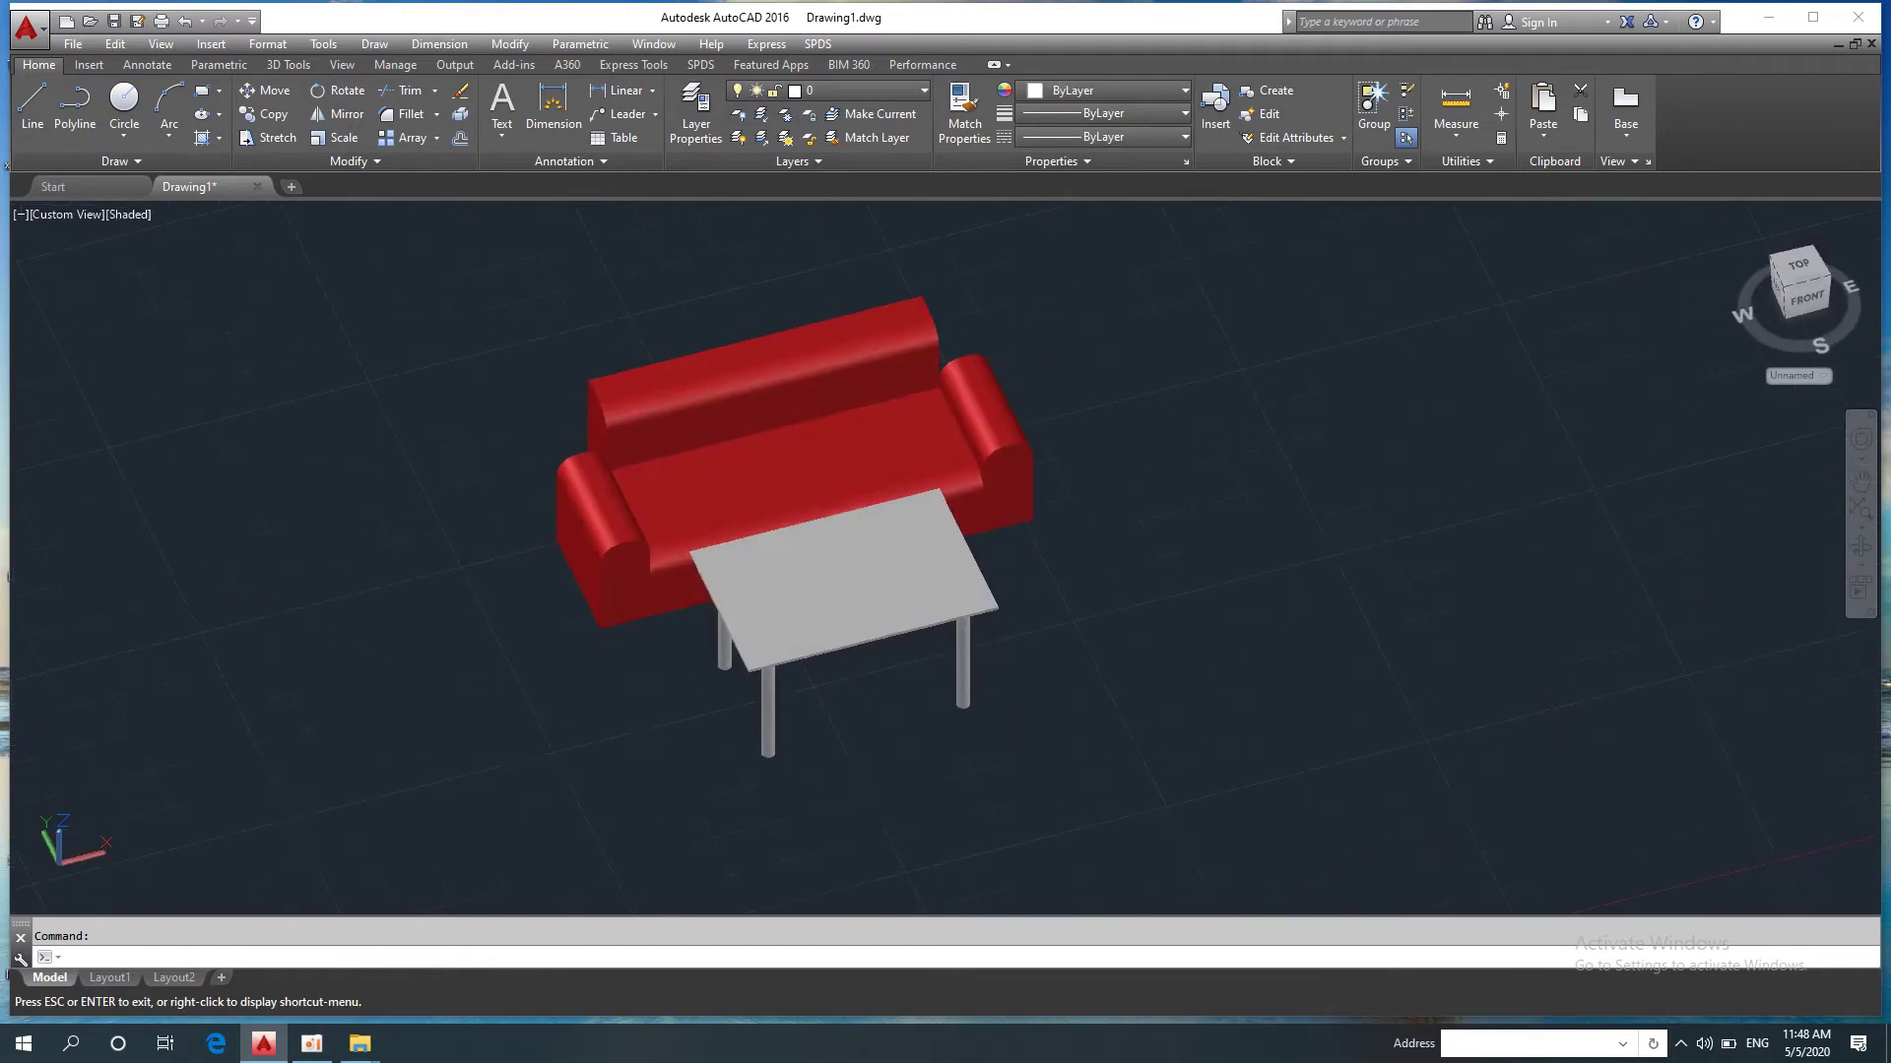
Step: Recolour the sofa green (88,186,72)
{"action": "left_click", "coordinate": [1112, 289]}
{"action": "left_click", "coordinate": [425, 472]}
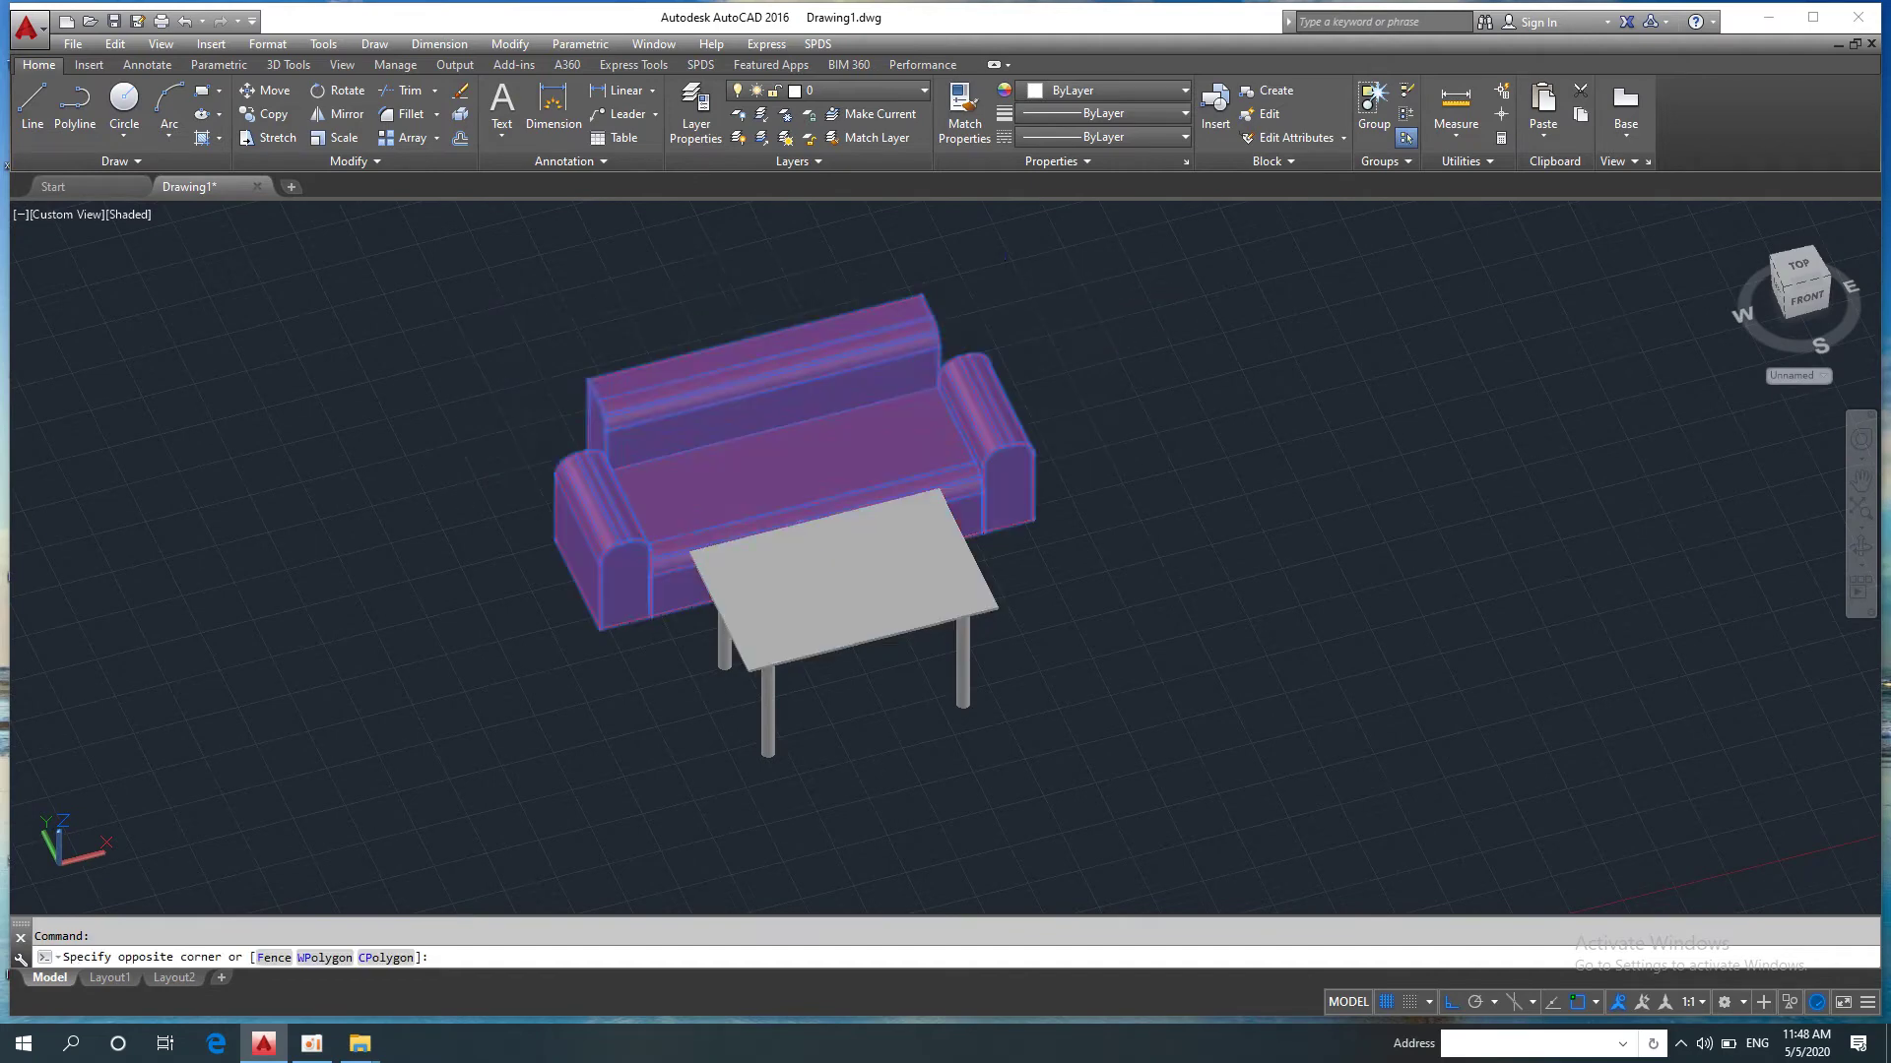
{"action": "left_click", "coordinate": [1156, 95]}
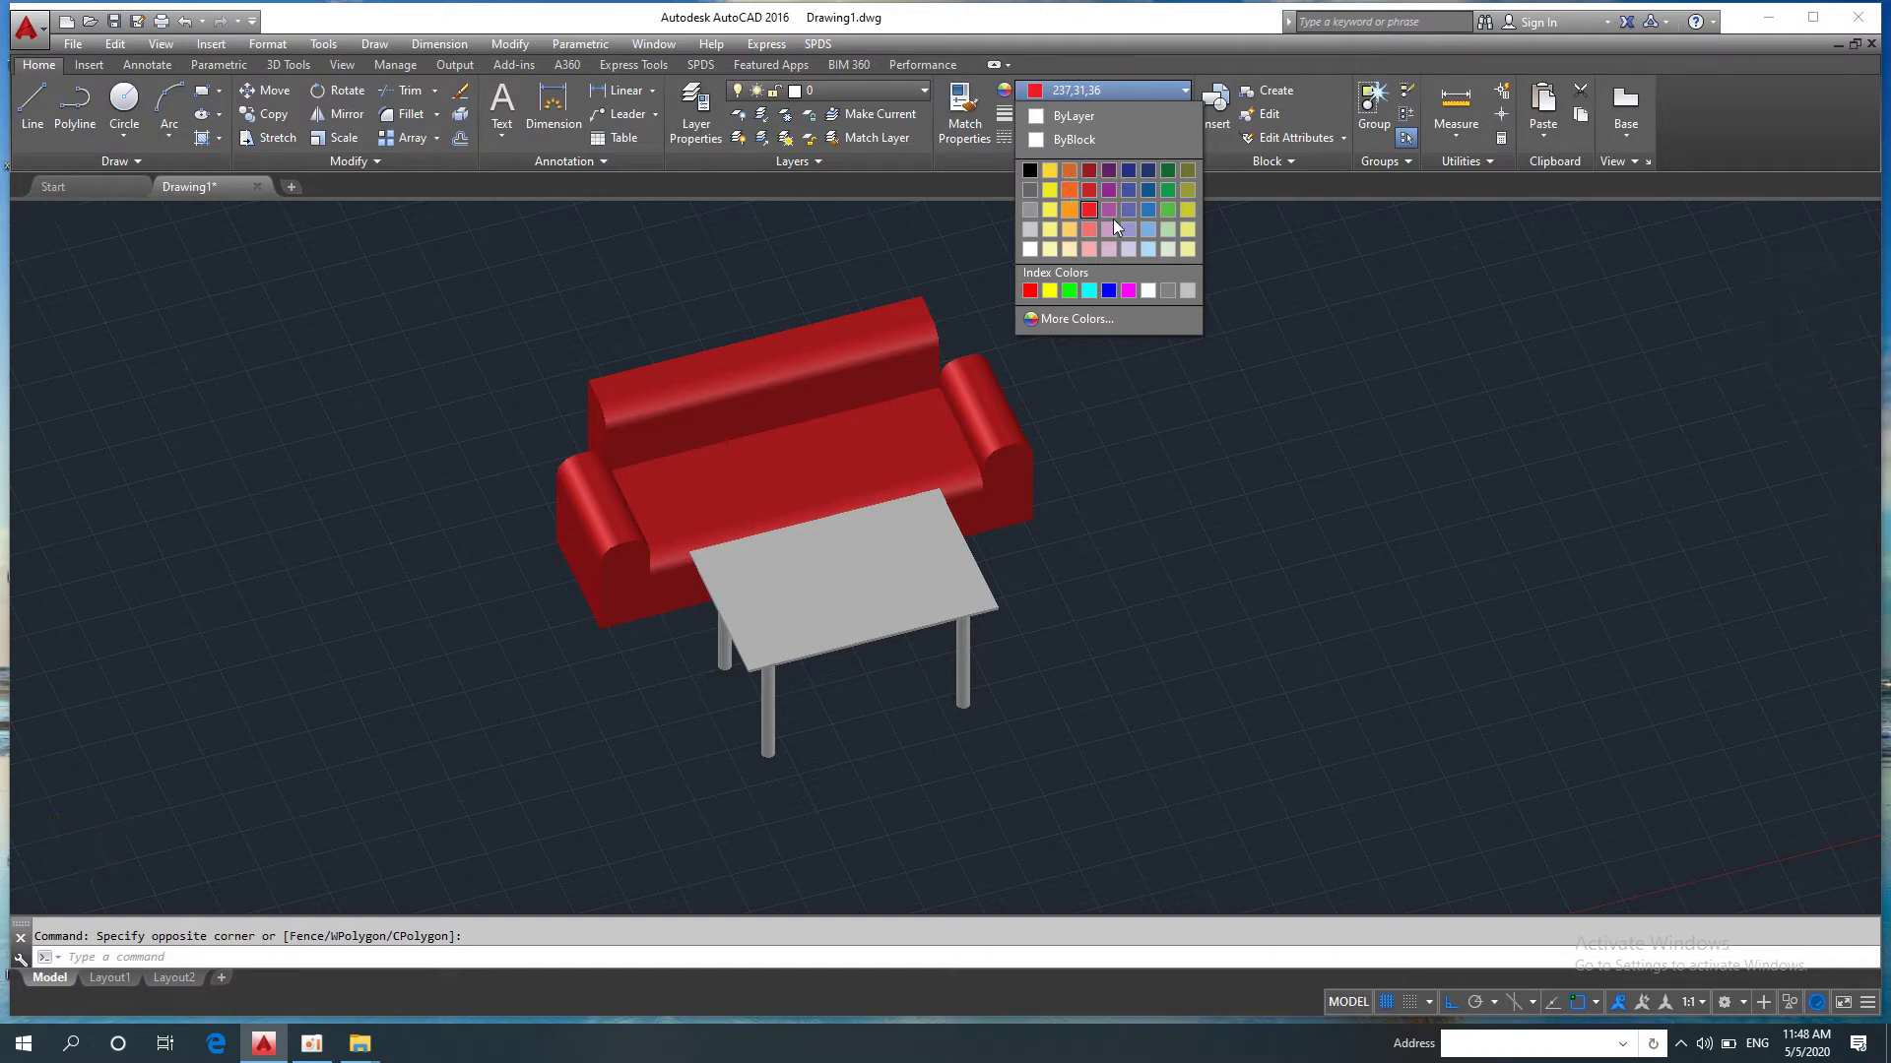
{"action": "left_click", "coordinate": [1168, 209]}
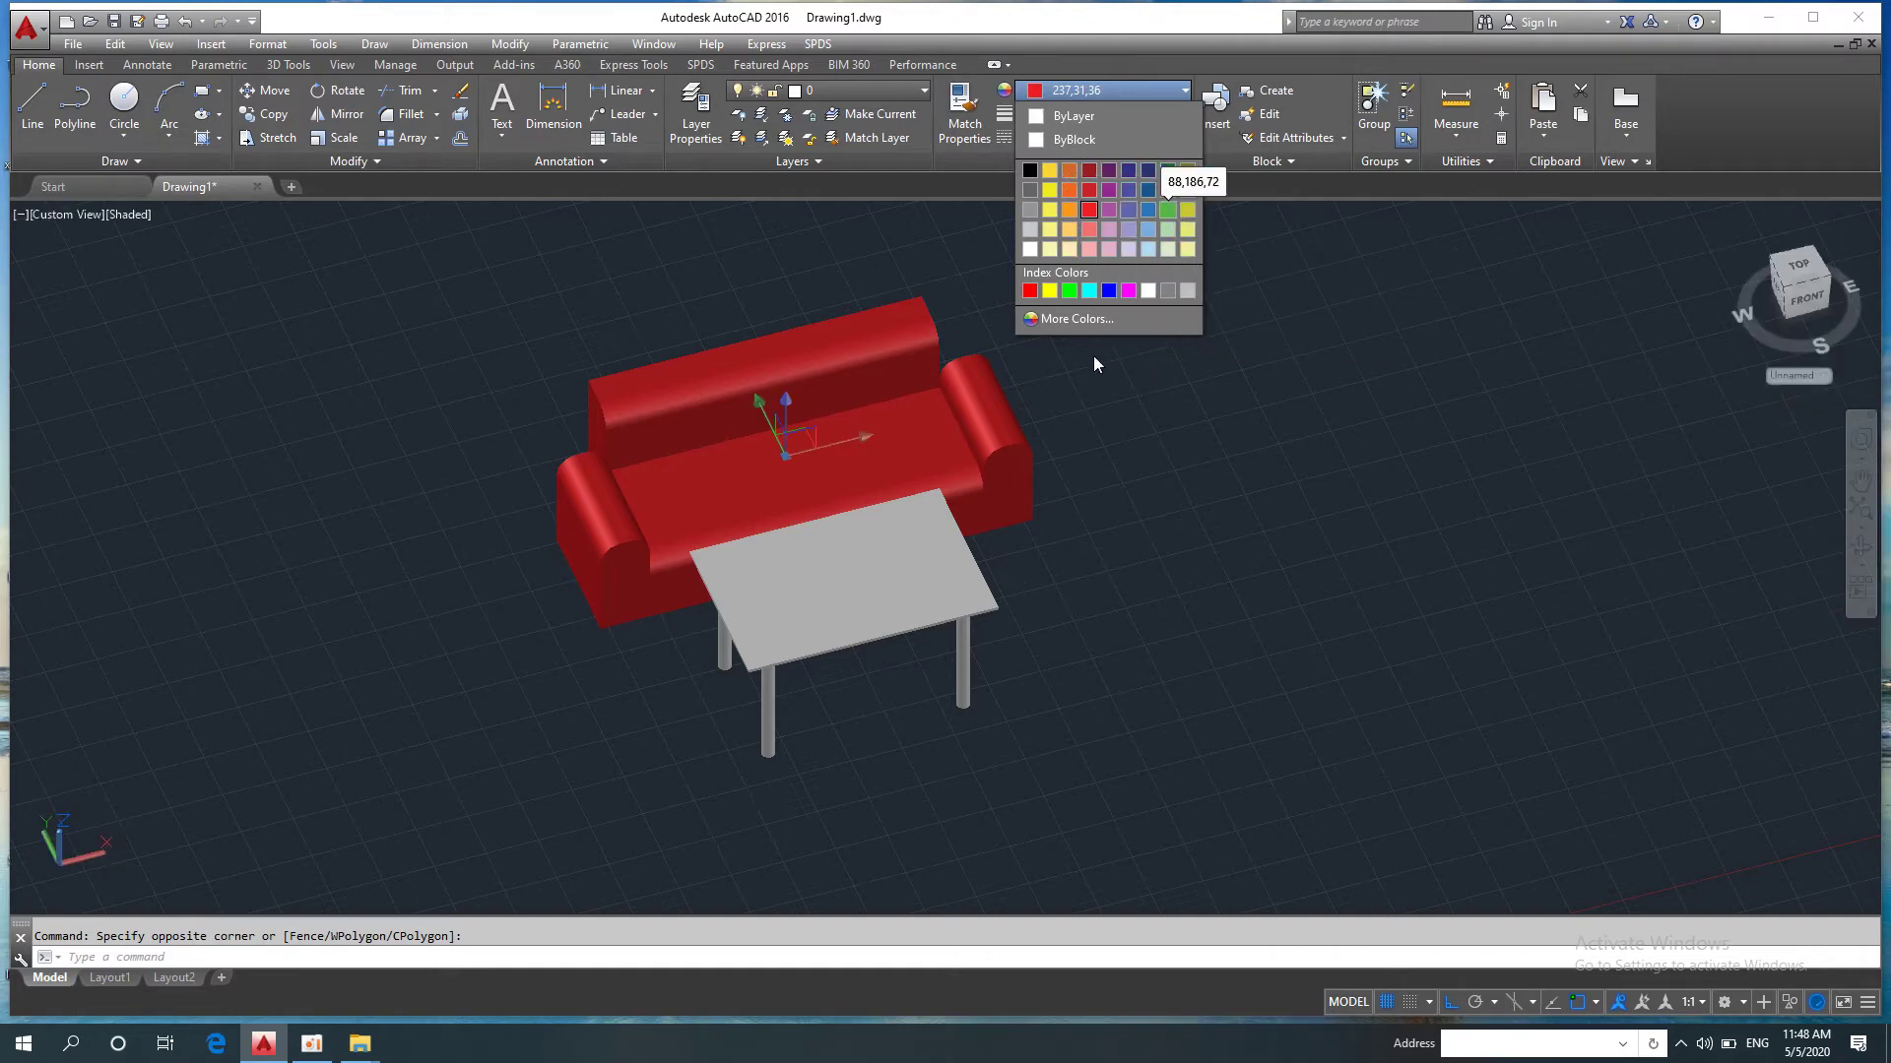
{"action": "key", "text": "Escape"}
{"action": "scroll", "coordinate": [1093, 453], "scroll_direction": "down", "scroll_amount": 3}
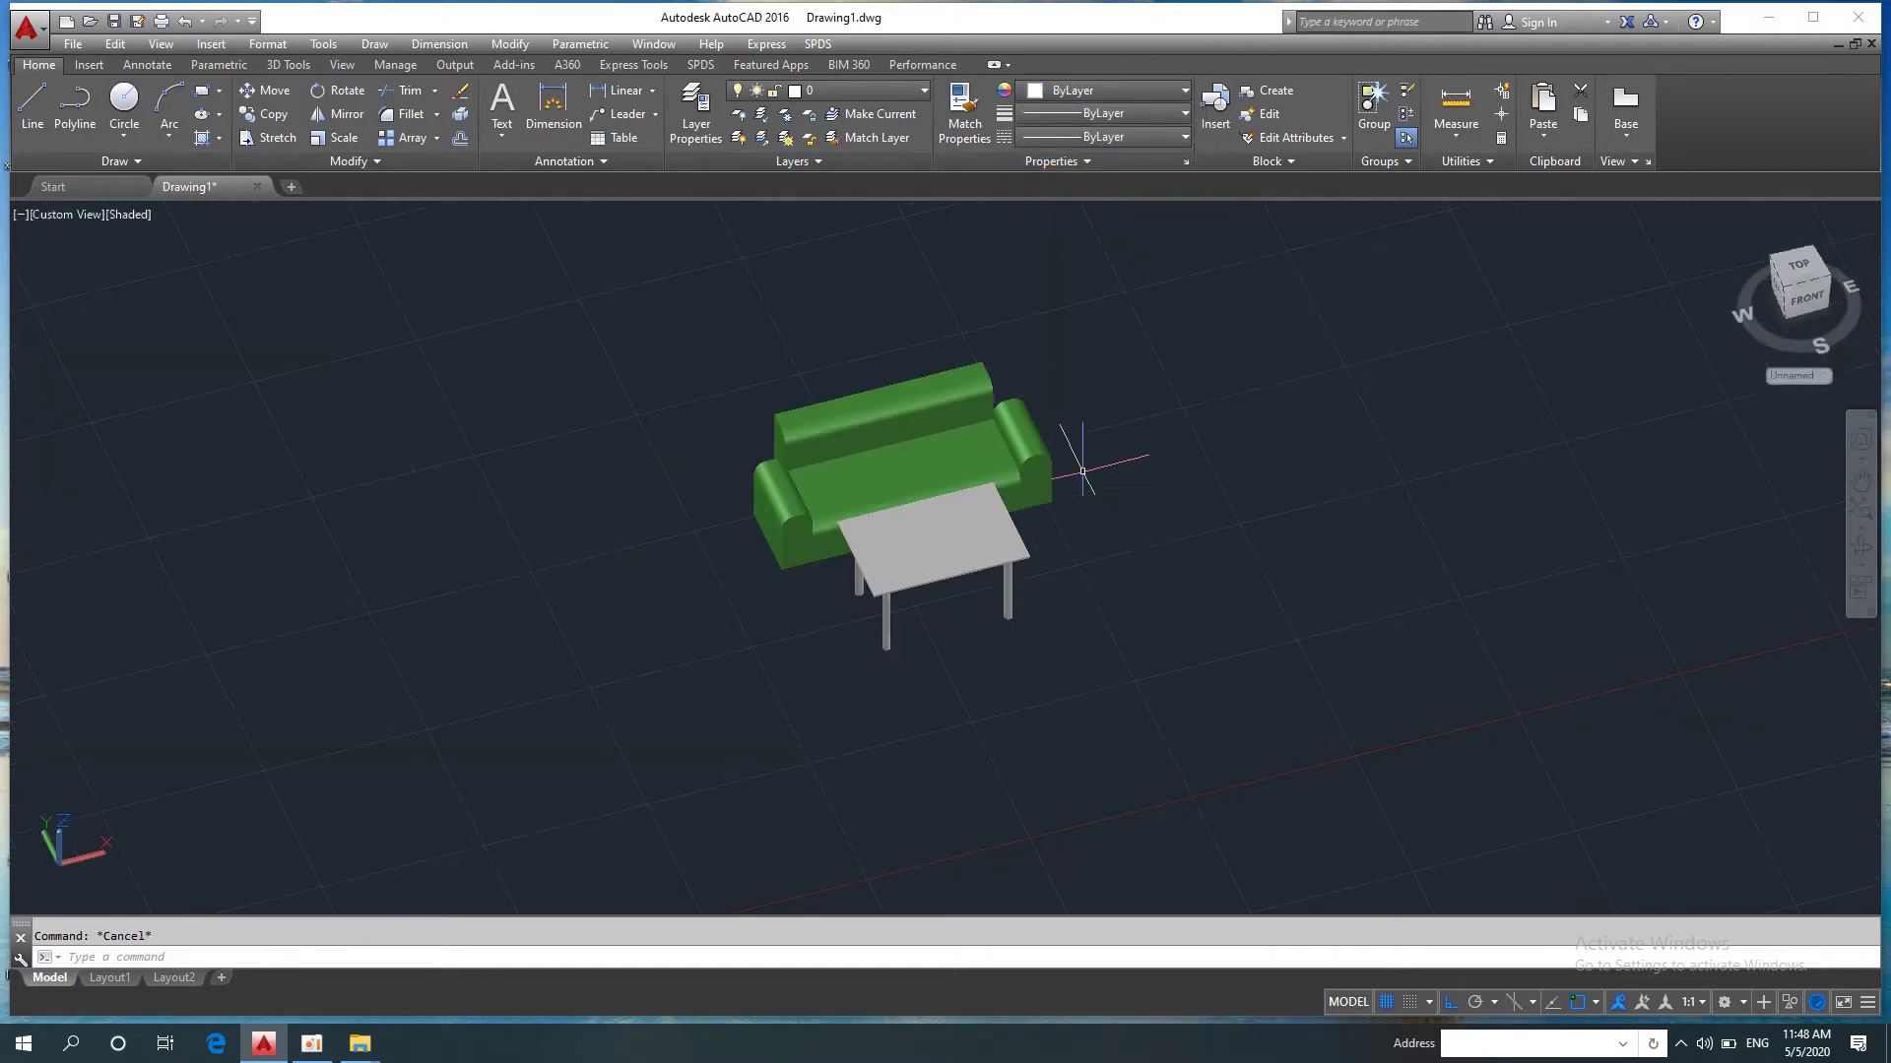
{"action": "mouse_move", "coordinate": [1110, 498]}
{"action": "middle_mouse_down", "text": "shift"}
{"action": "mouse_move", "coordinate": [879, 496]}
{"action": "mouse_move", "coordinate": [880, 424]}
{"action": "middle_mouse_up", "text": "shift"}
Step: Erase all sofa and table solids and switch to the Top view
{"action": "left_click", "coordinate": [677, 301]}
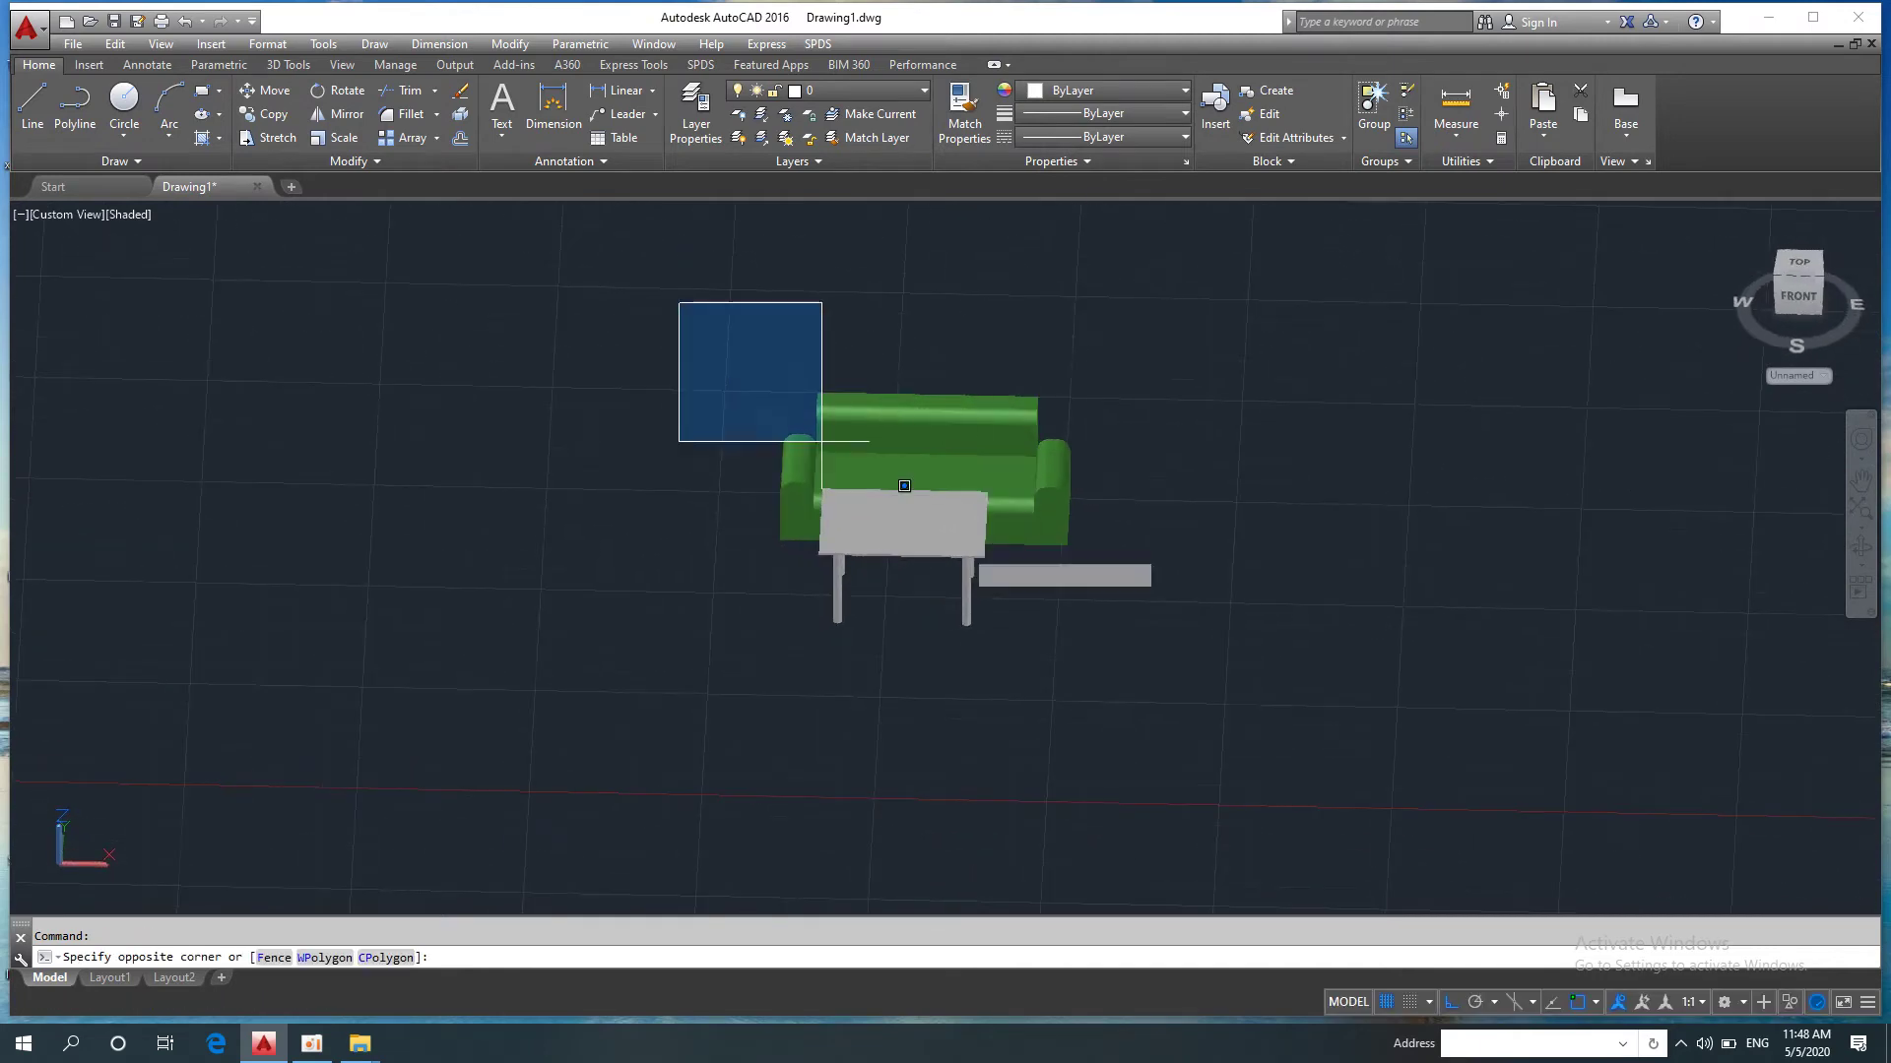
{"action": "left_click", "coordinate": [1233, 684]}
{"action": "key", "text": "Delete"}
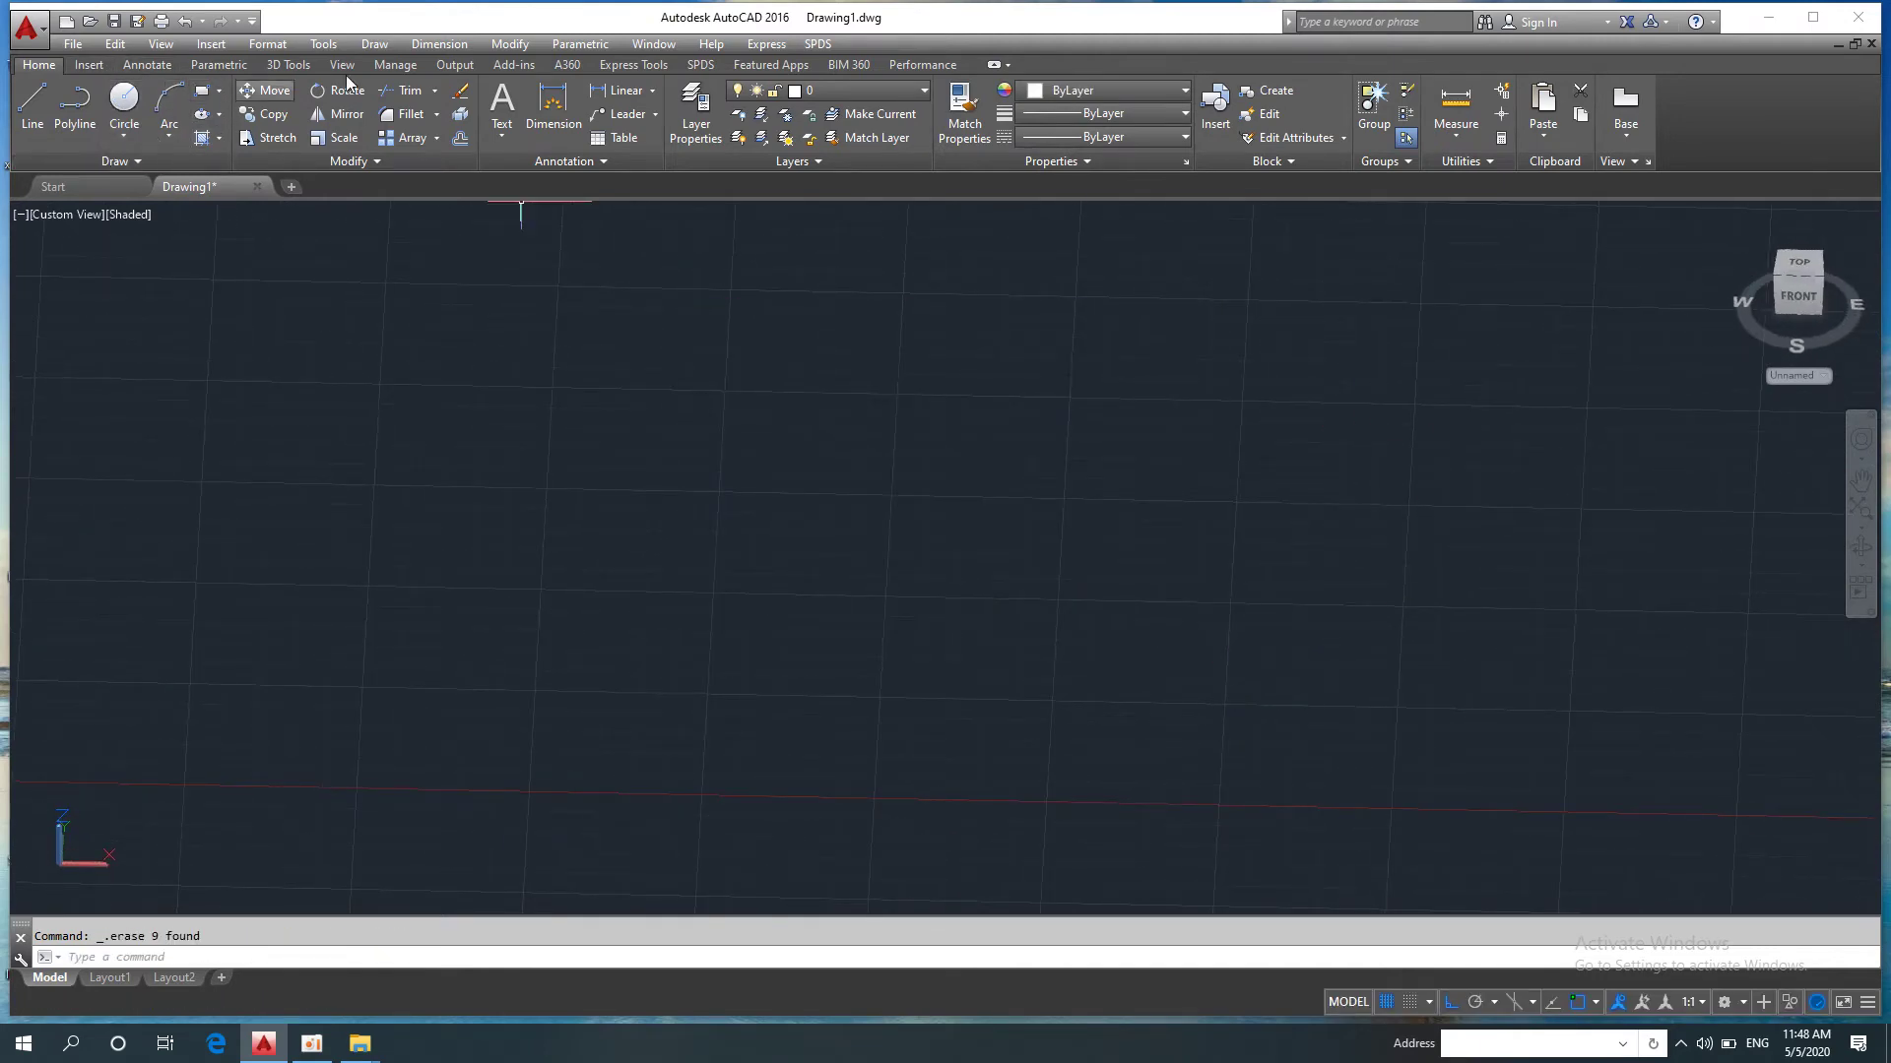
{"action": "left_click", "coordinate": [288, 64]}
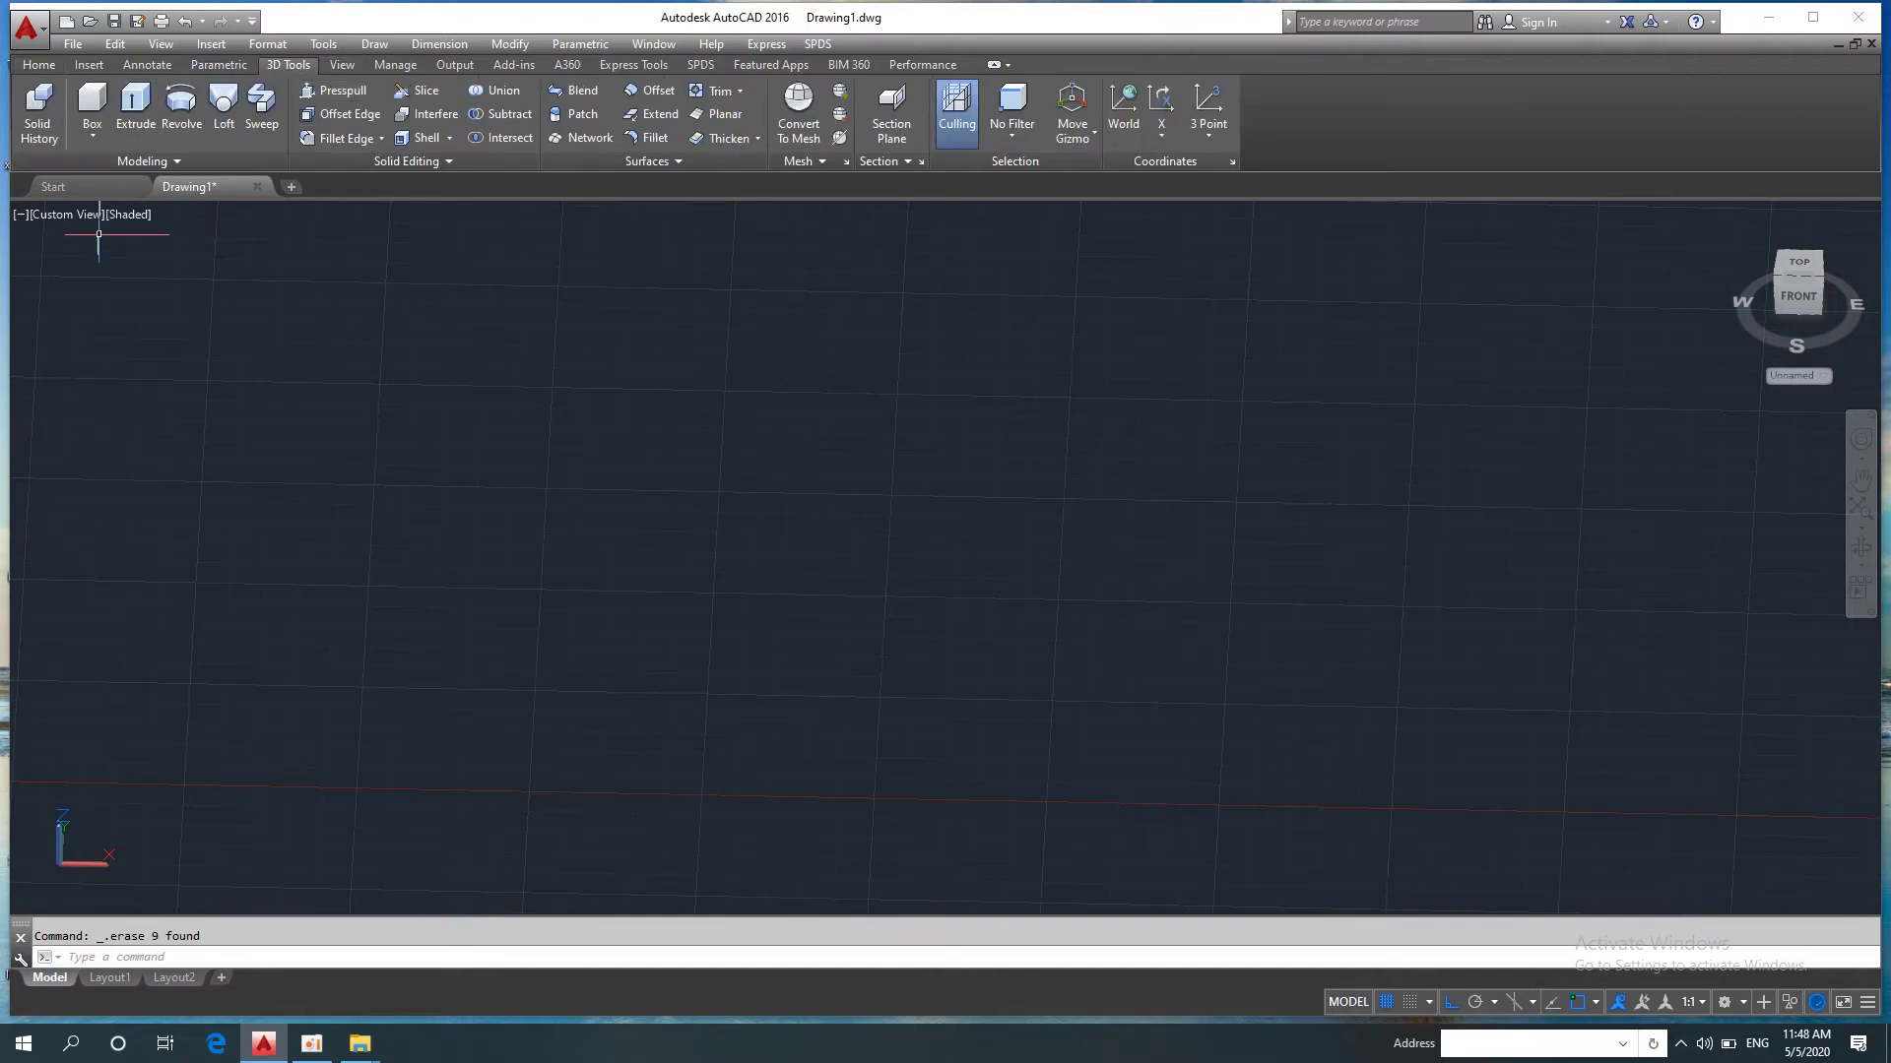
{"action": "left_click", "coordinate": [52, 214]}
{"action": "left_click", "coordinate": [79, 261]}
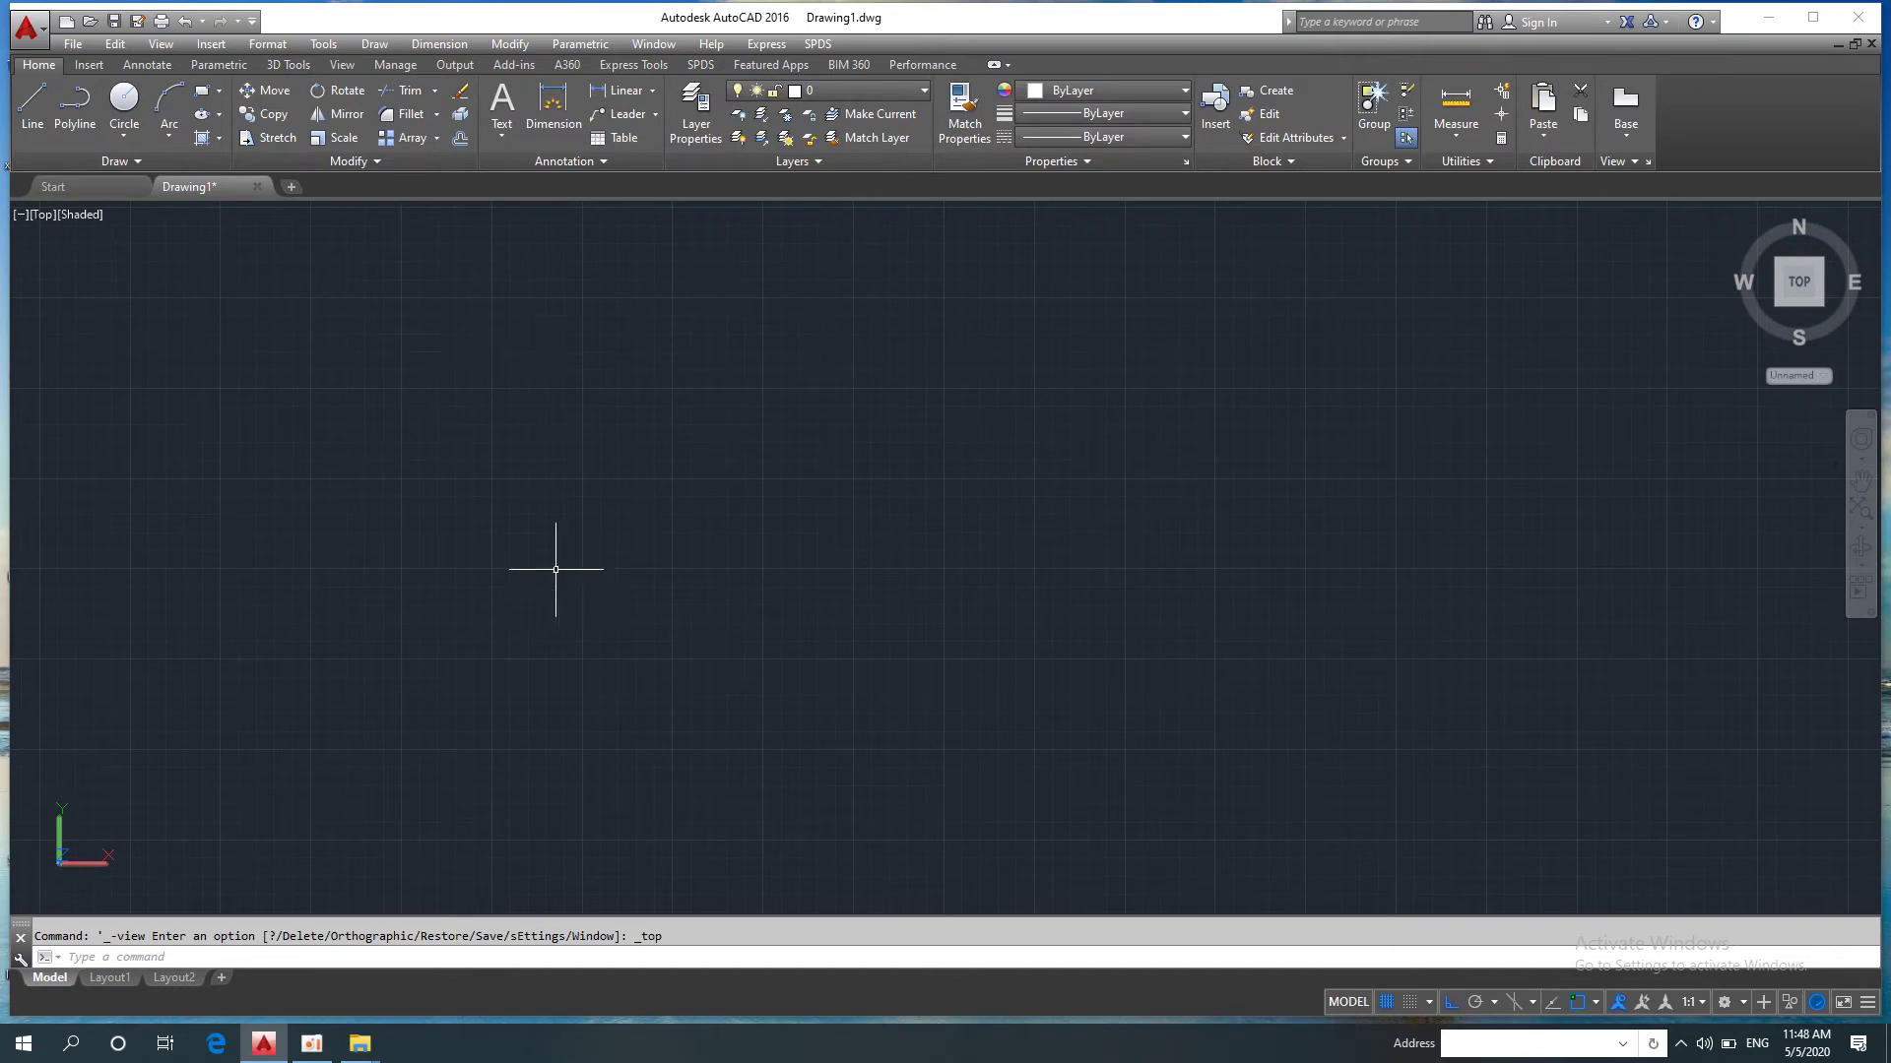
Step: Begin a rectangle, then cancel it to start over
{"action": "left_click", "coordinate": [631, 415]}
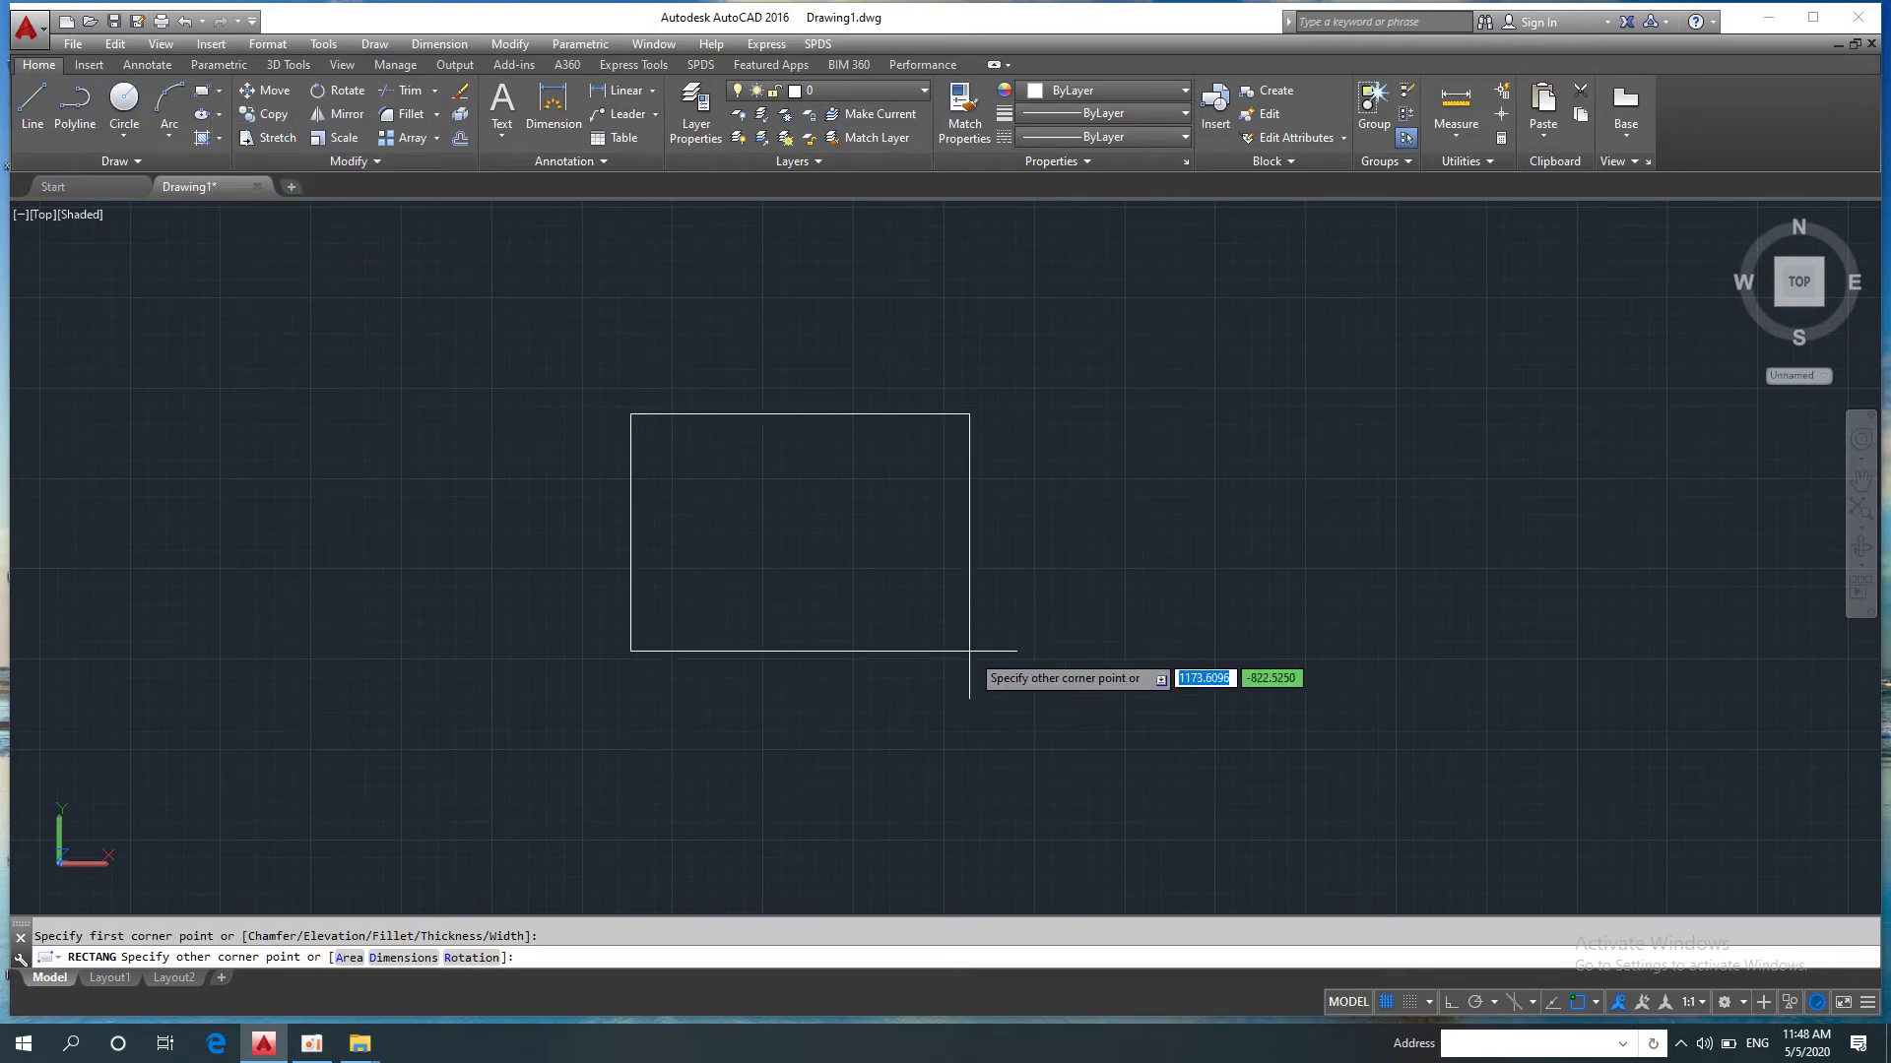
{"action": "type", "text": "2000"}
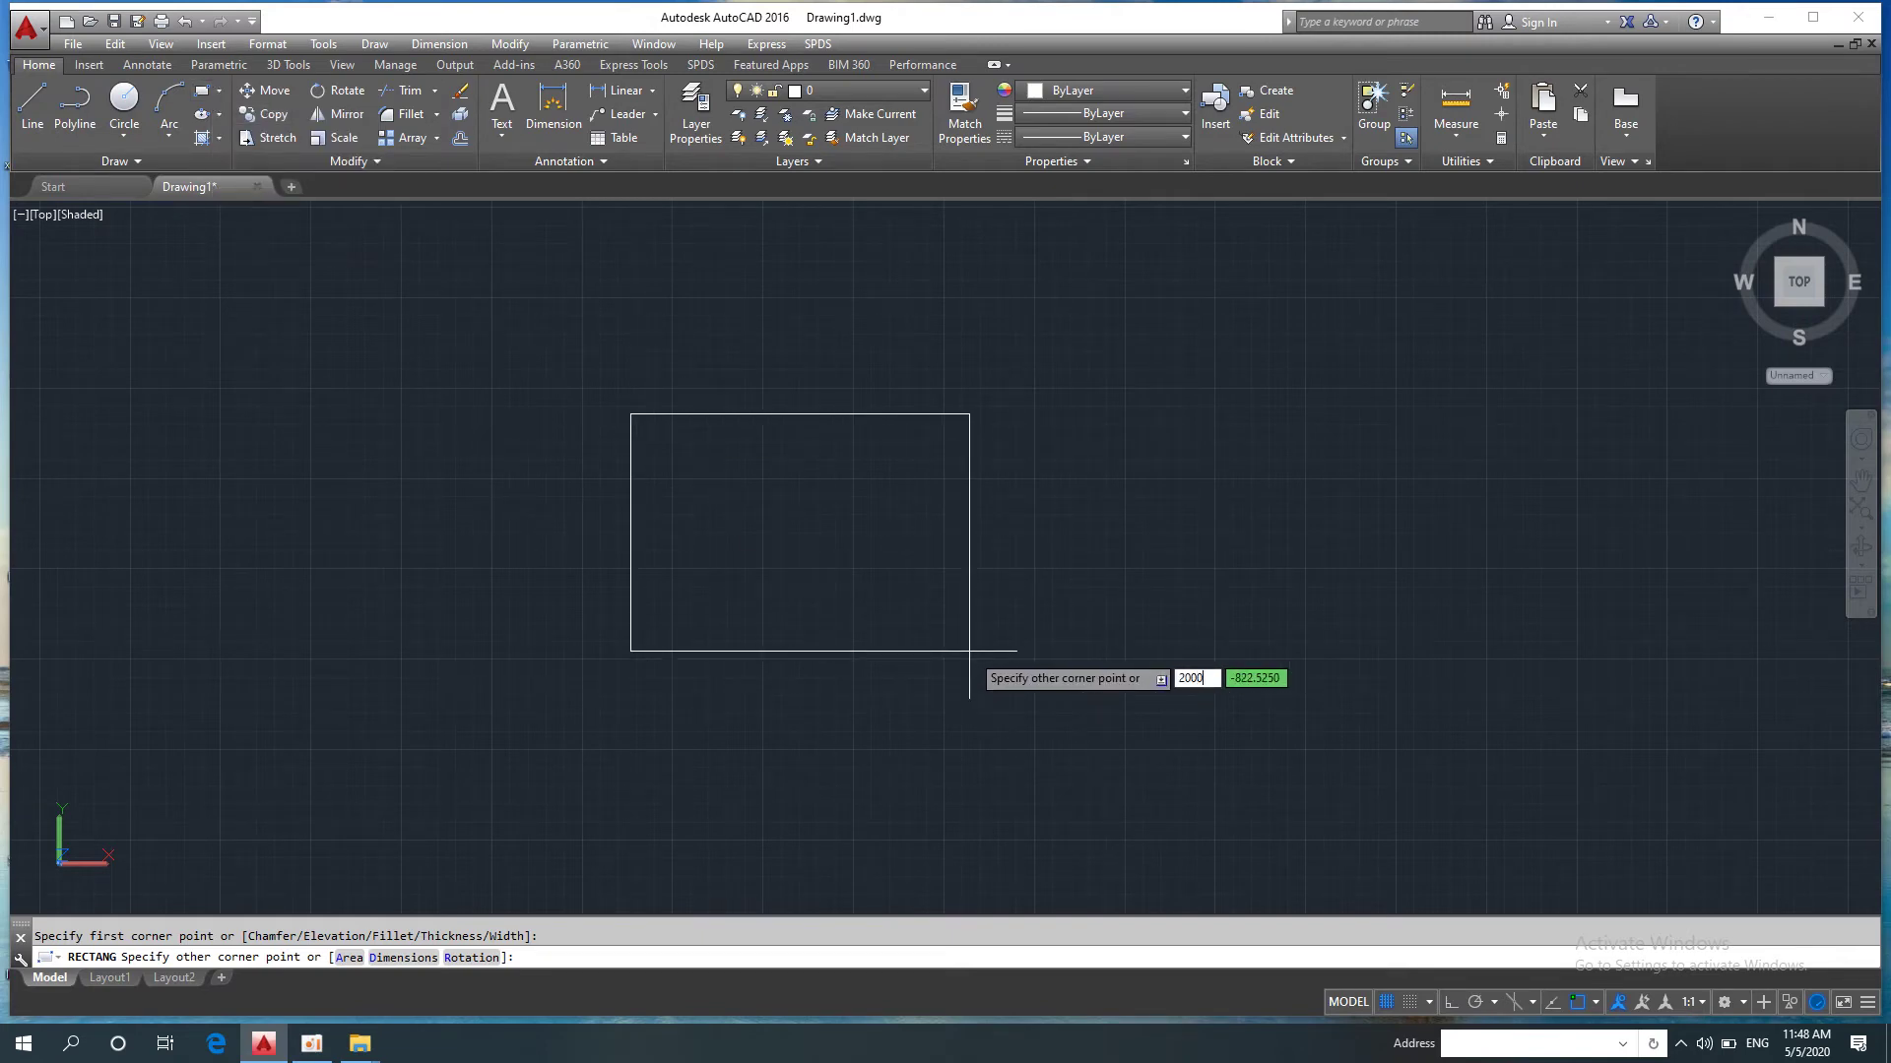
{"action": "key", "text": "BackSpace"}
{"action": "key", "text": "BackSpace"}
{"action": "key", "text": "BackSpace"}
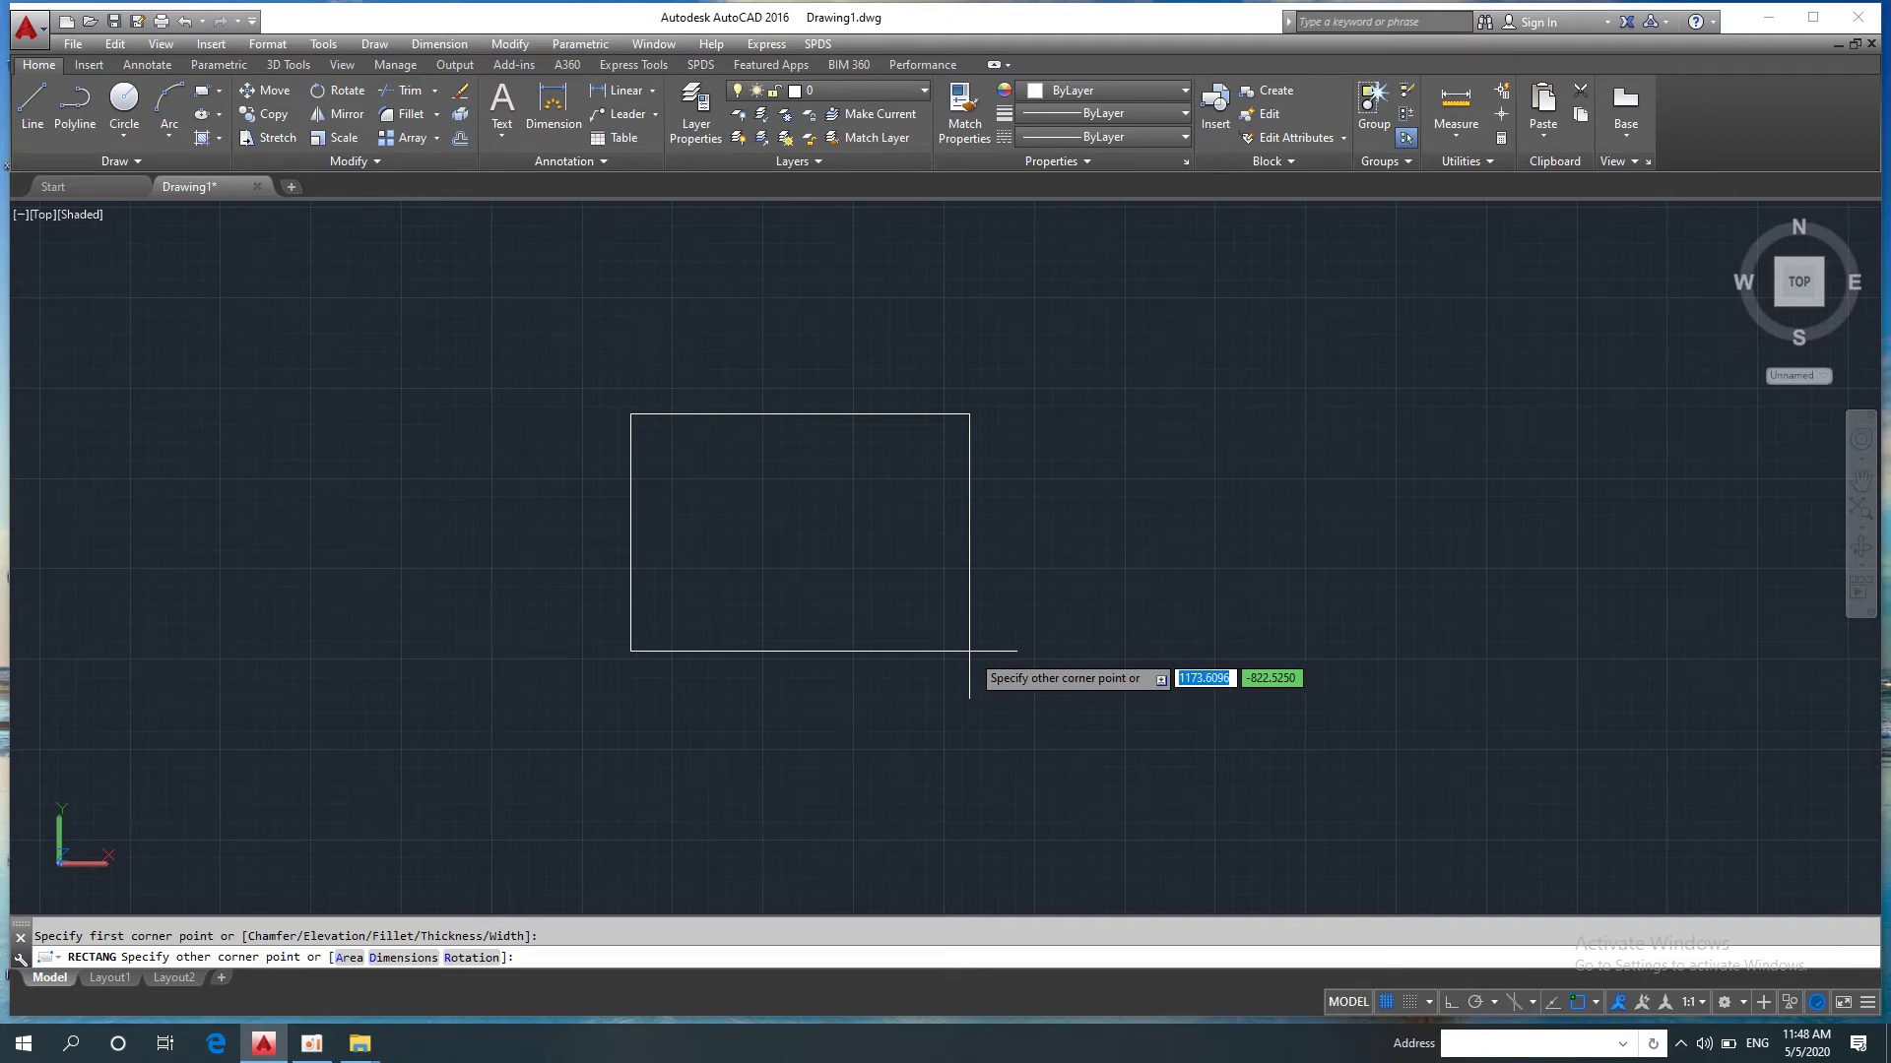
{"action": "key", "text": "Escape"}
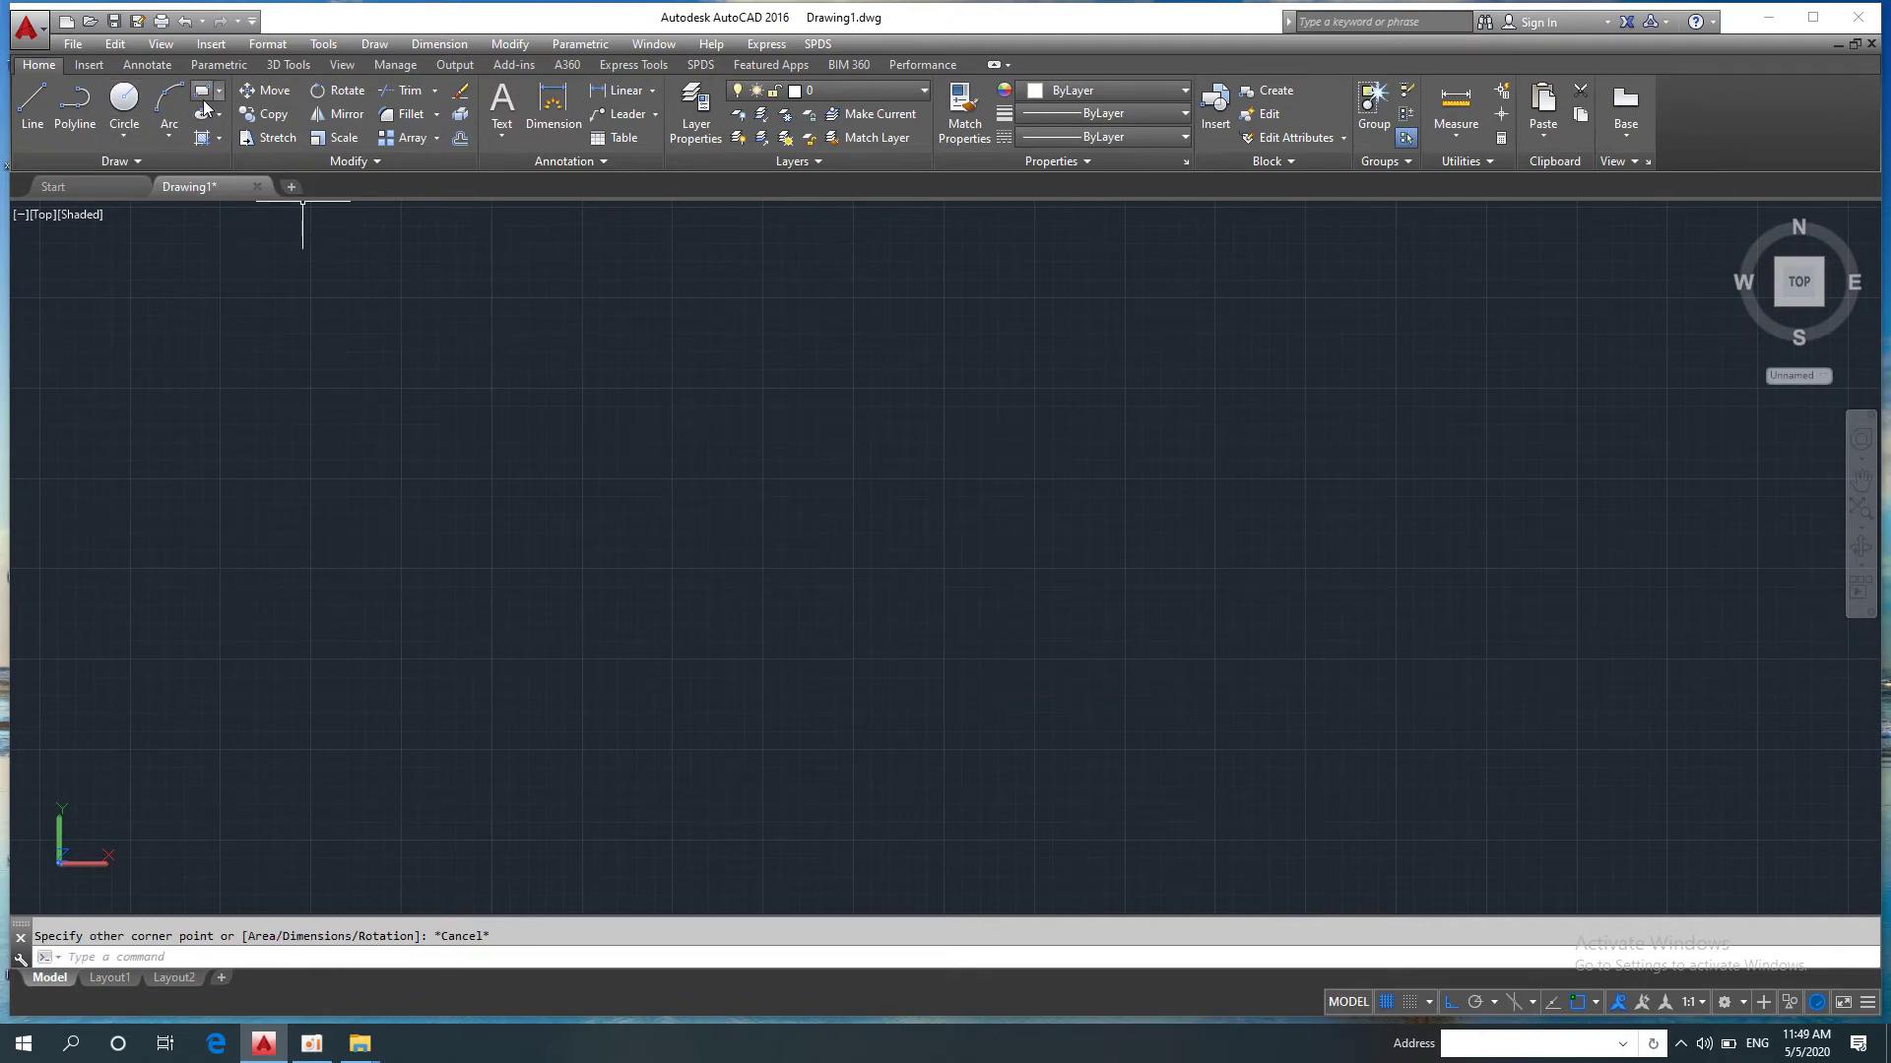
Step: Draw a 2000 × 1000 rectangle and centre it in the view
{"action": "left_click", "coordinate": [202, 89]}
{"action": "left_click", "coordinate": [568, 368]}
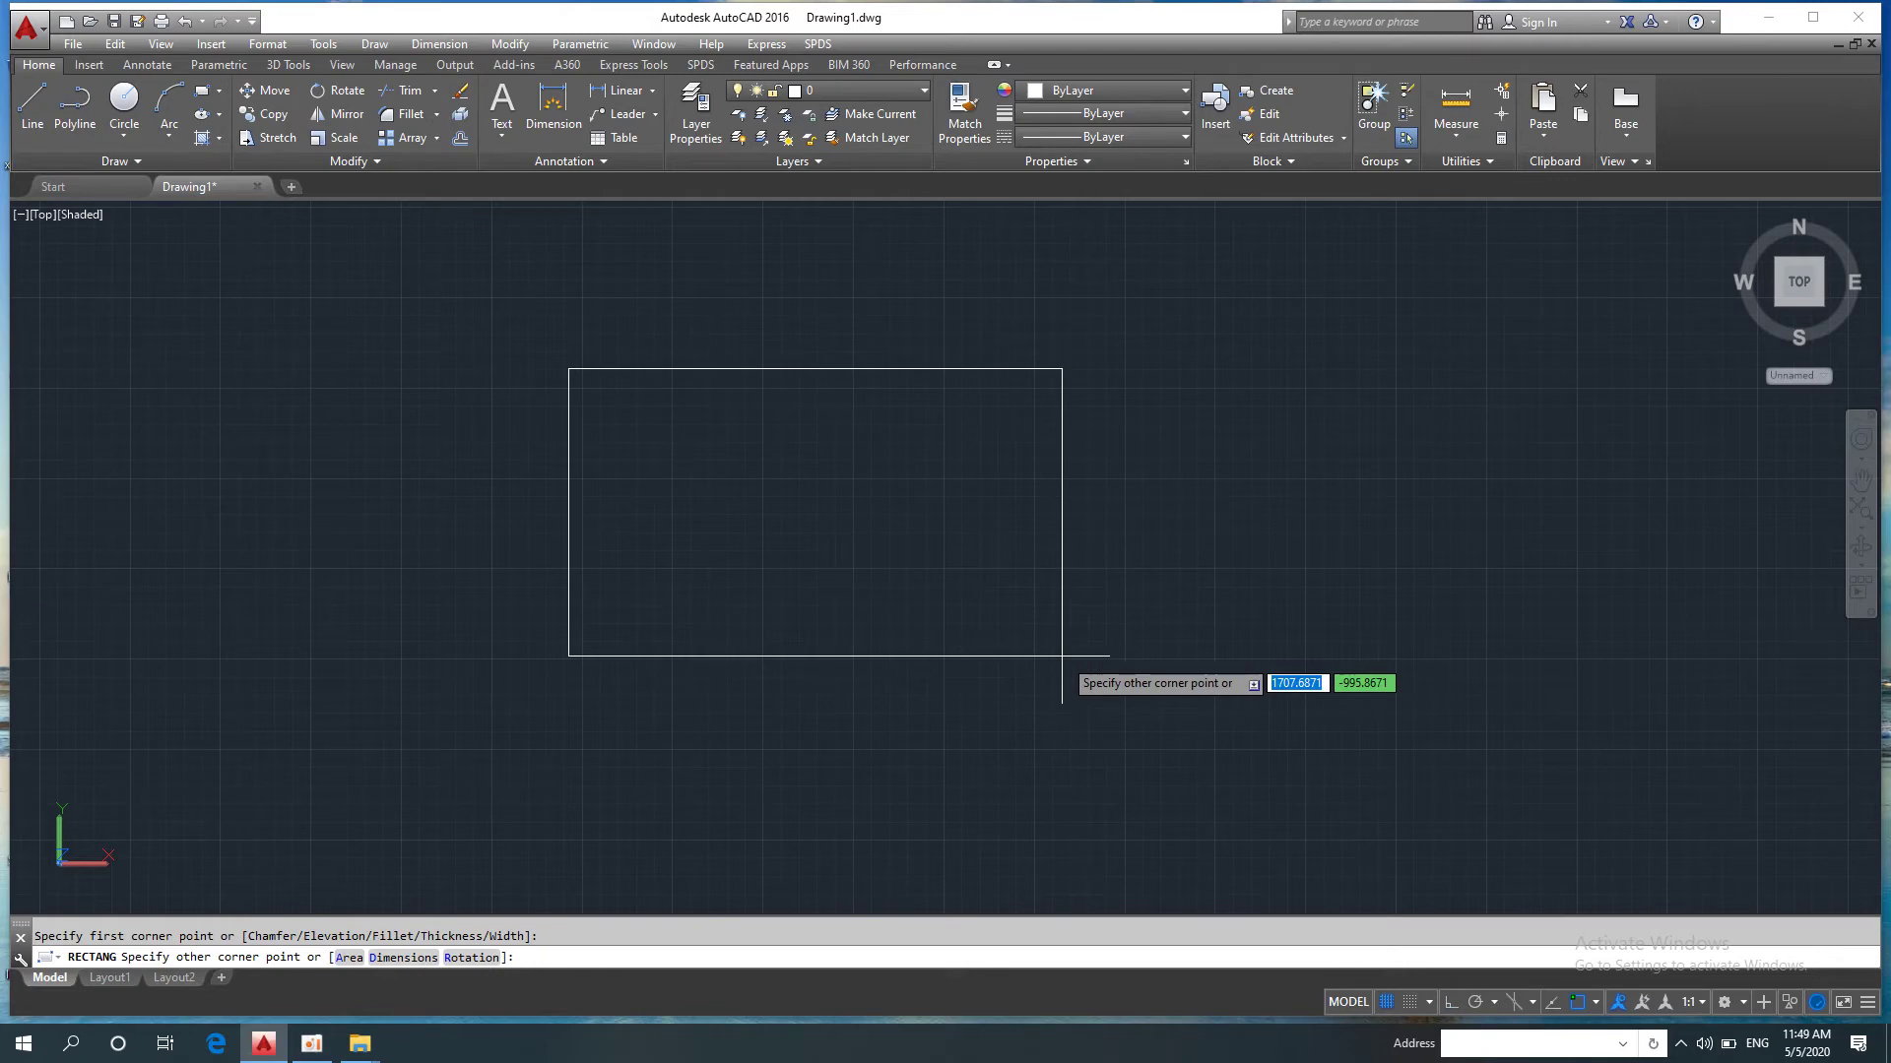
{"action": "type", "text": "2"}
{"action": "type", "text": "000"}
{"action": "key", "text": "Tab"}
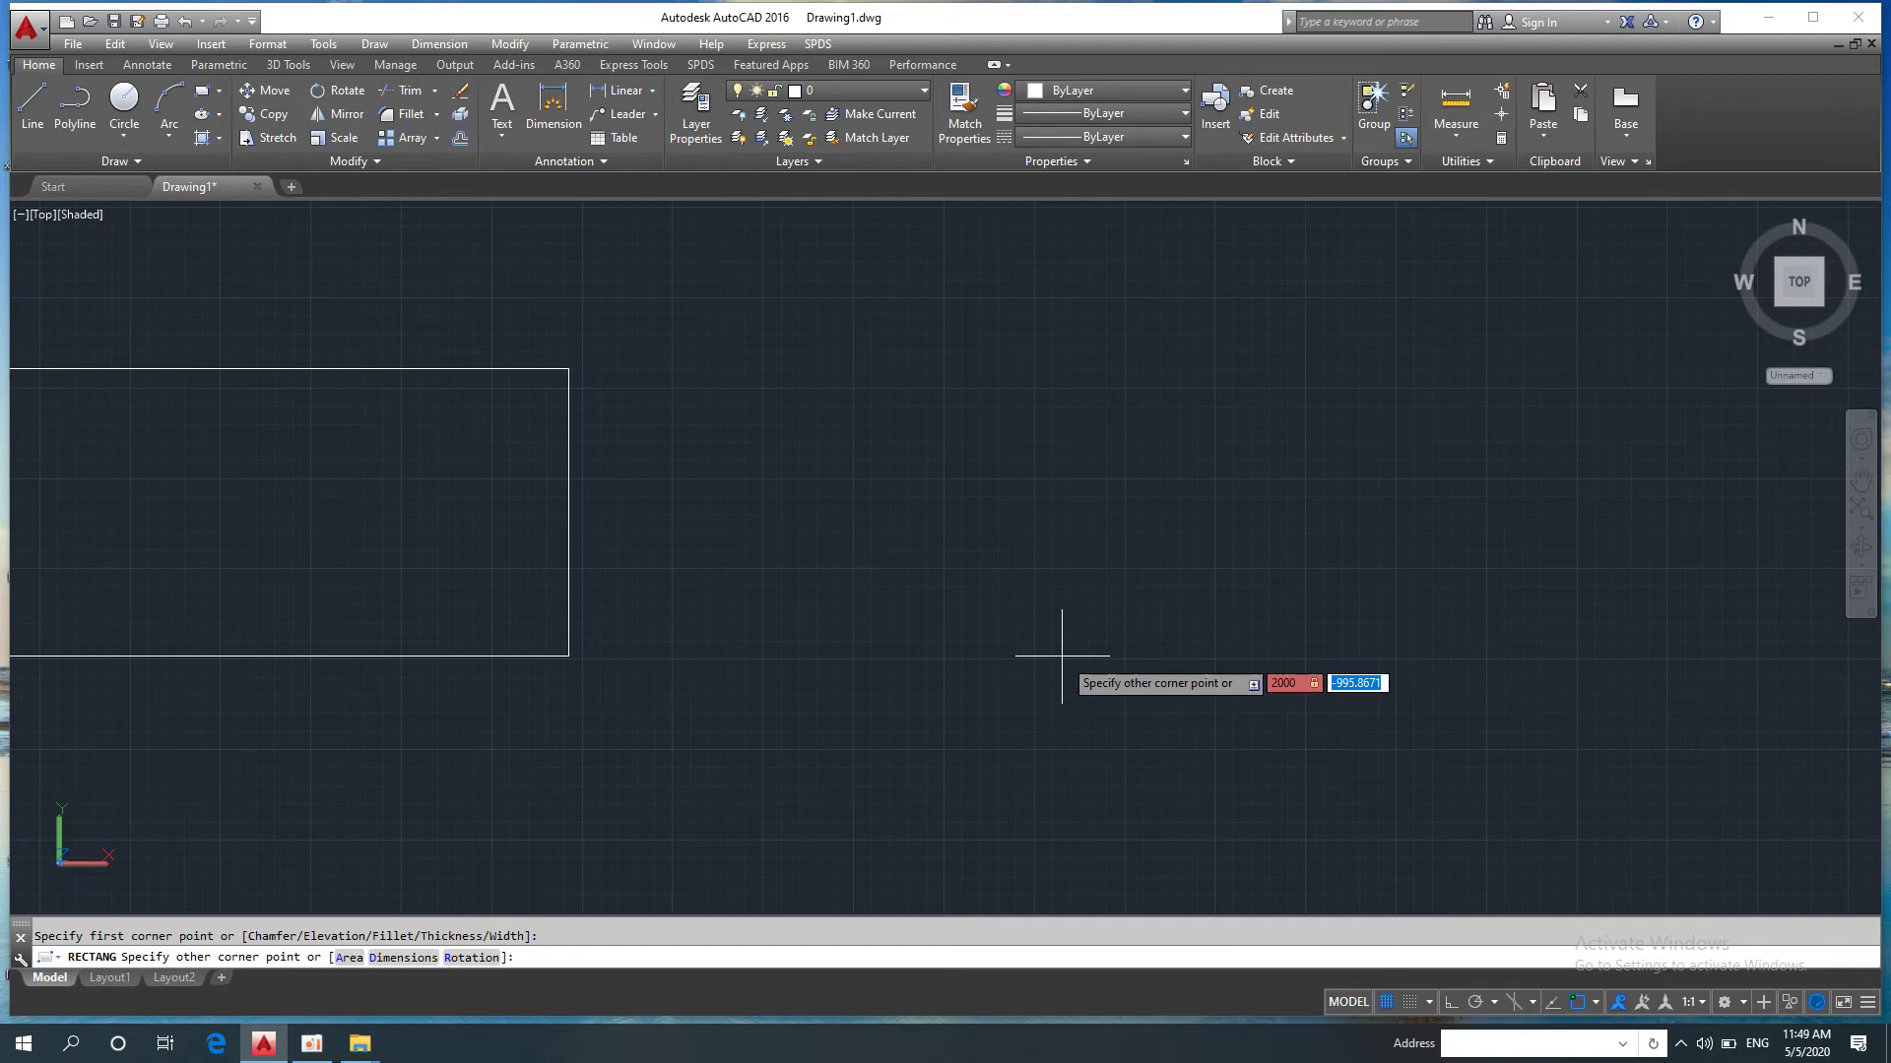
{"action": "type", "text": "1000"}
{"action": "key", "text": "Return"}
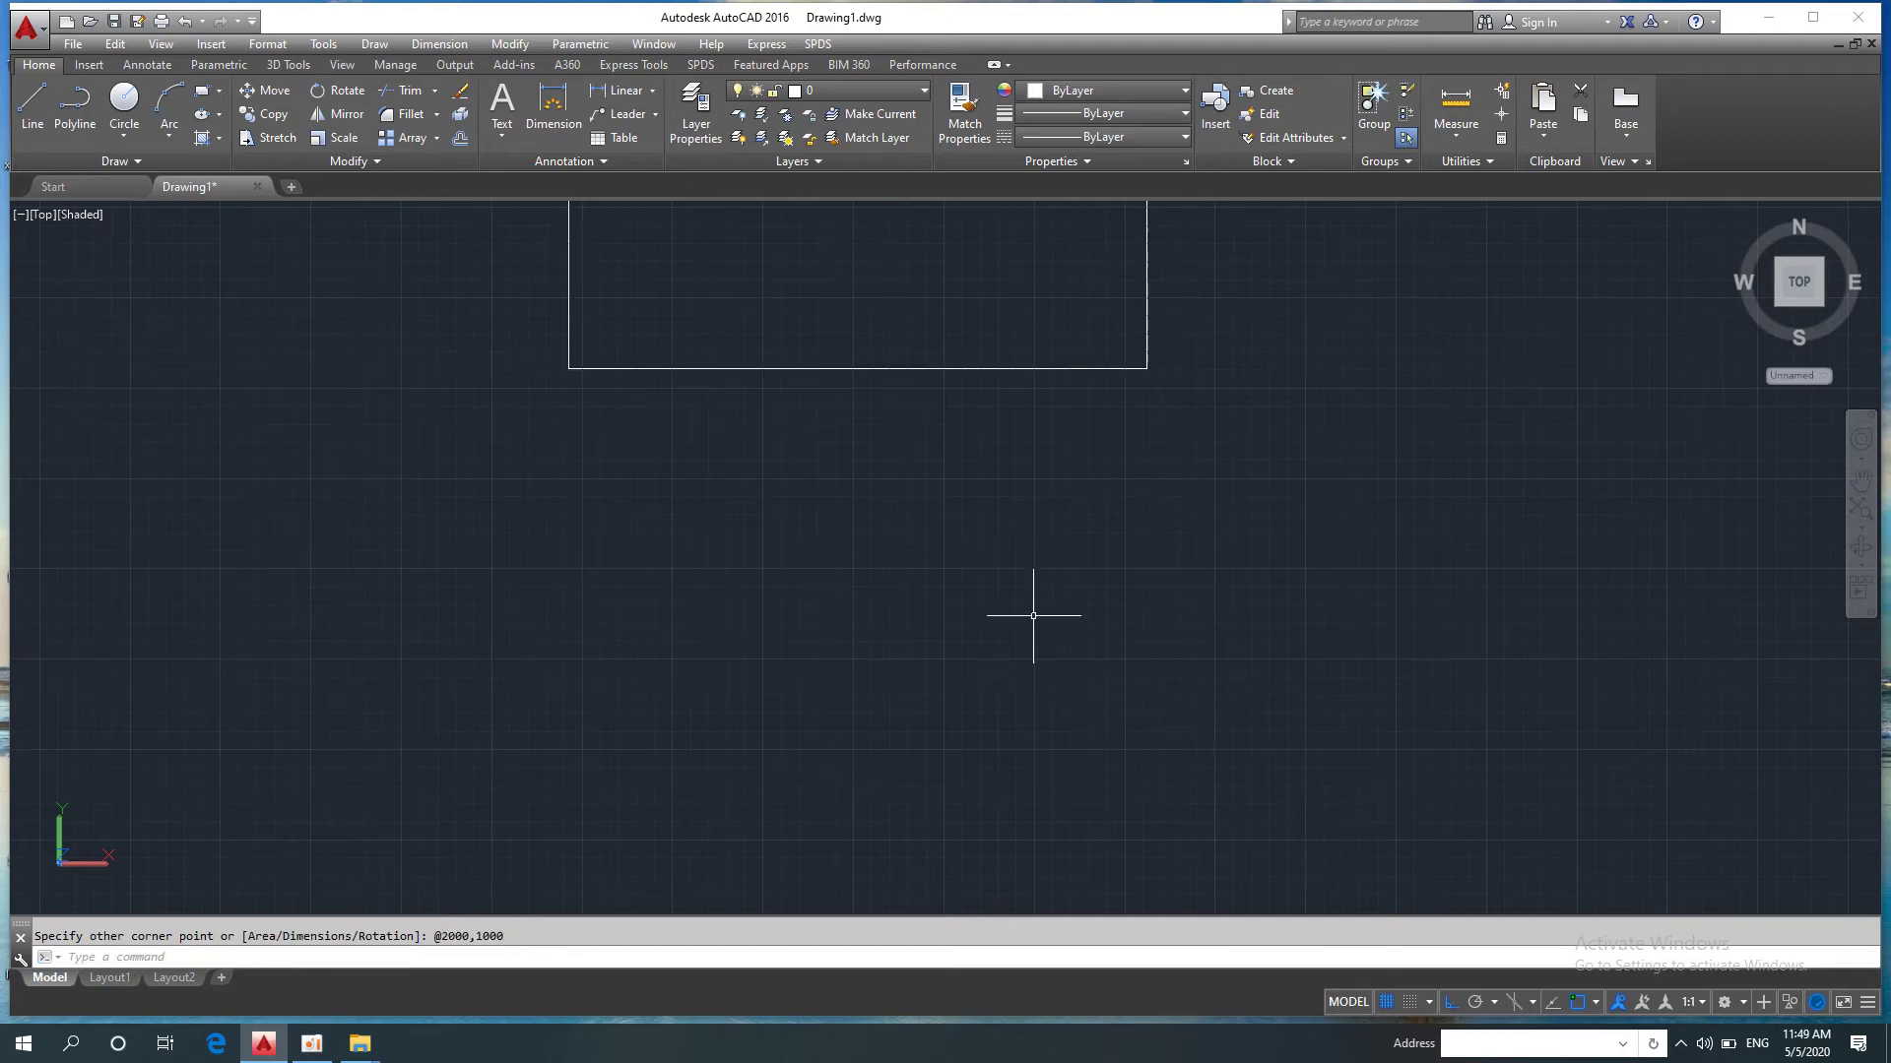
{"action": "left_click", "coordinate": [980, 478]}
{"action": "scroll", "coordinate": [936, 431], "scroll_direction": "down", "scroll_amount": 3}
{"action": "middle_click_drag", "start_coordinate": [935, 431], "coordinate": [912, 532]}
{"action": "scroll", "coordinate": [923, 450], "scroll_direction": "up", "scroll_amount": 2}
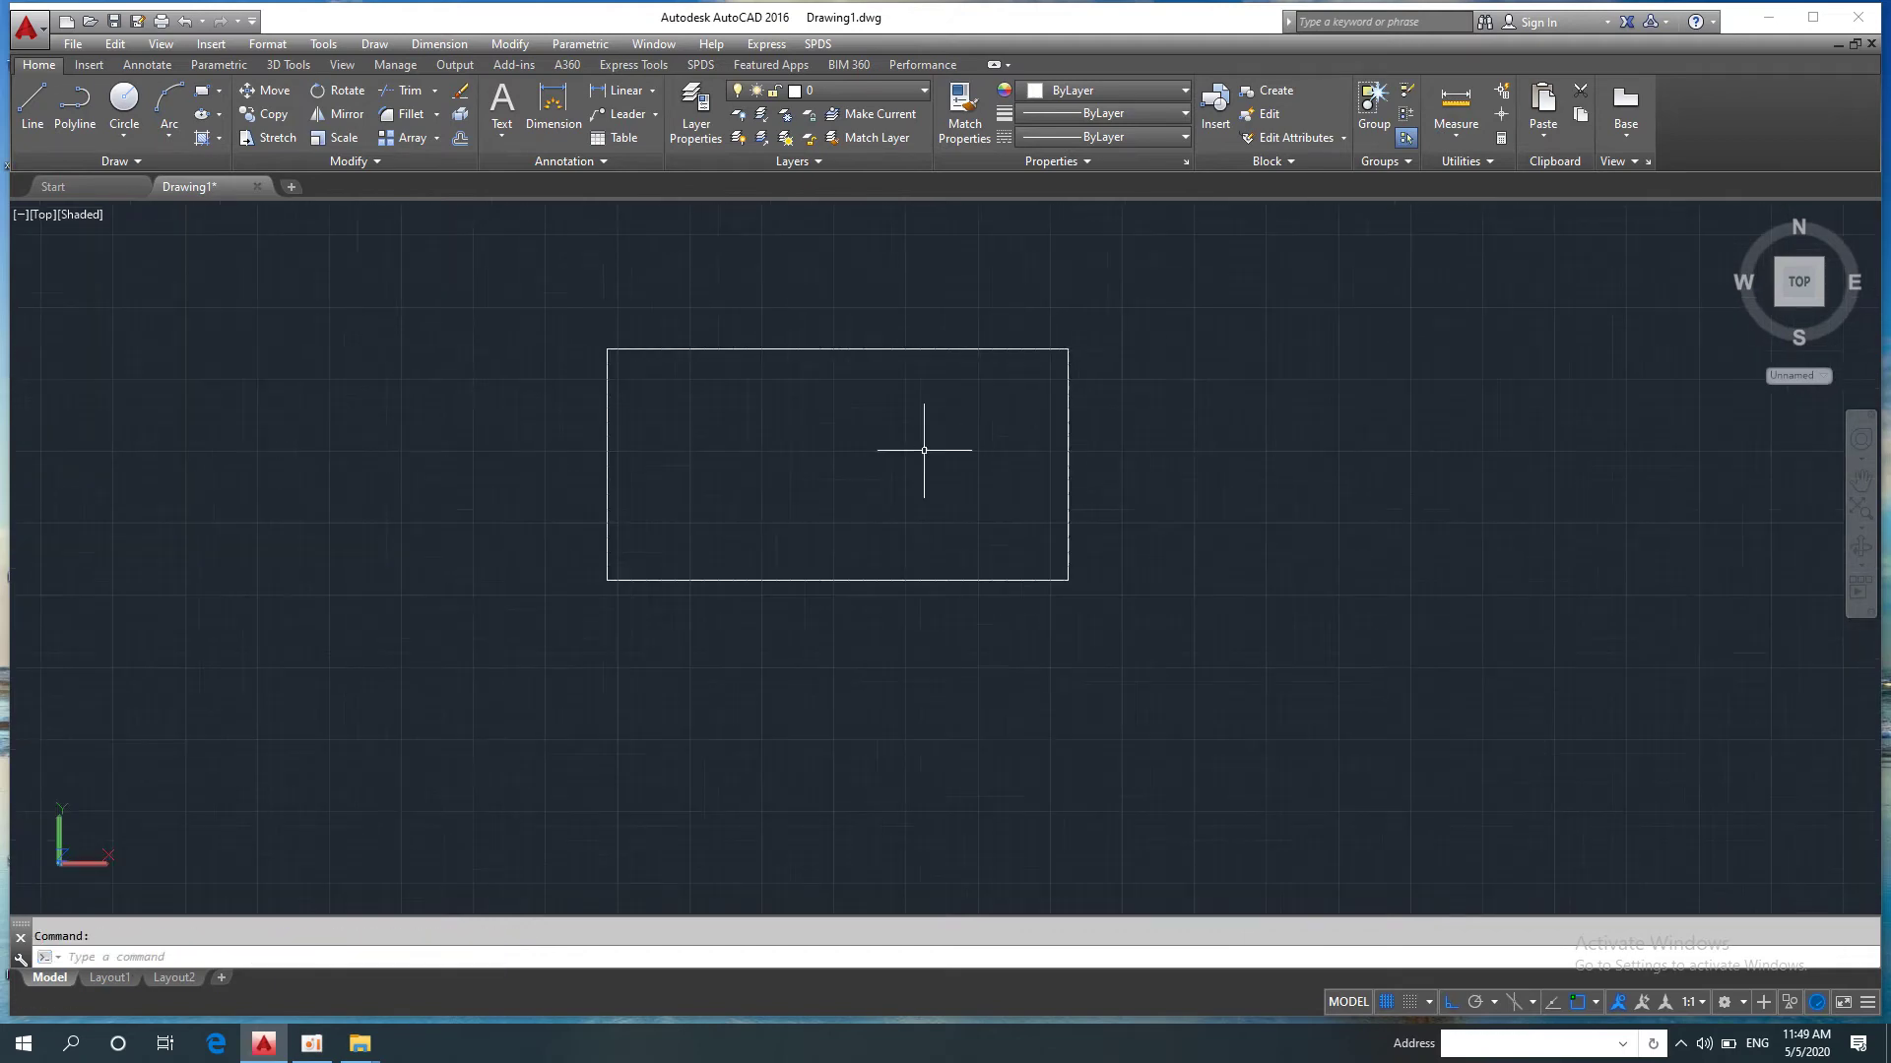
{"action": "scroll", "coordinate": [850, 386], "scroll_direction": "up", "scroll_amount": 2}
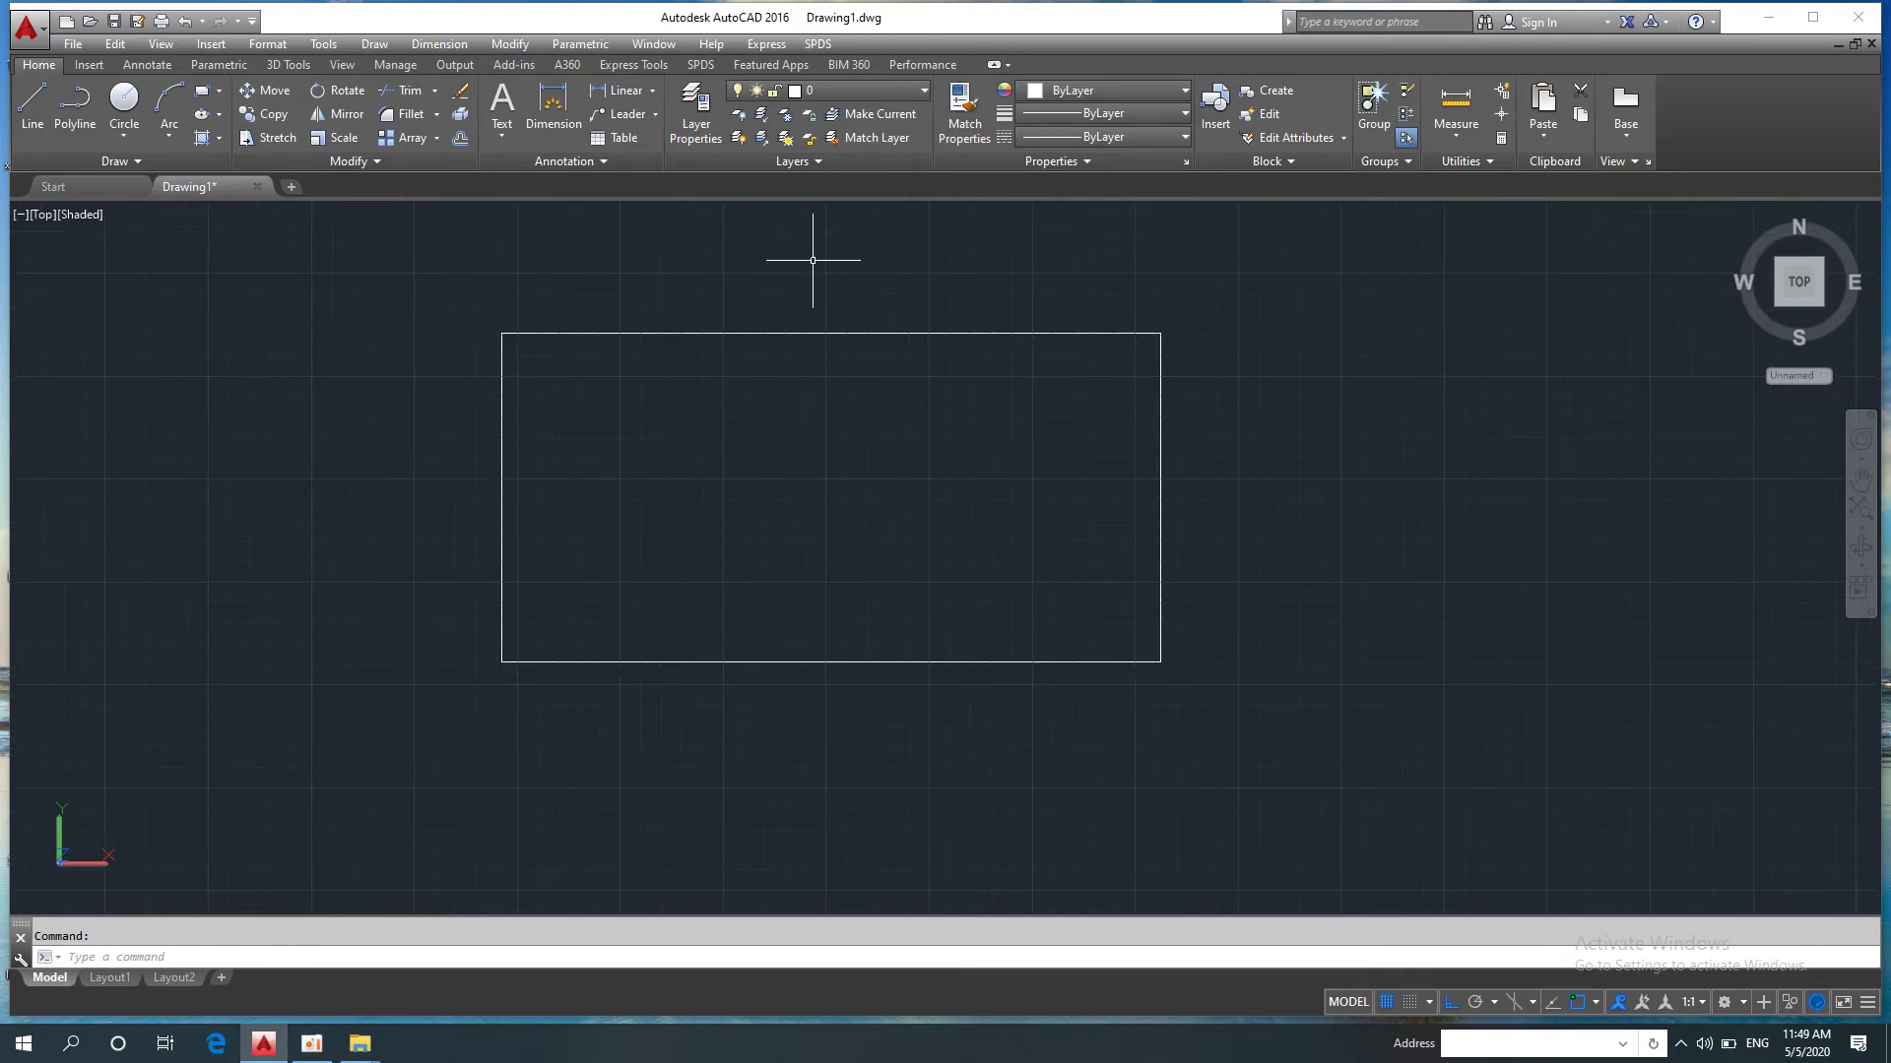
Step: Draw a radius-40 circle centred near the rectangle's top-left corner
{"action": "left_click", "coordinate": [120, 109]}
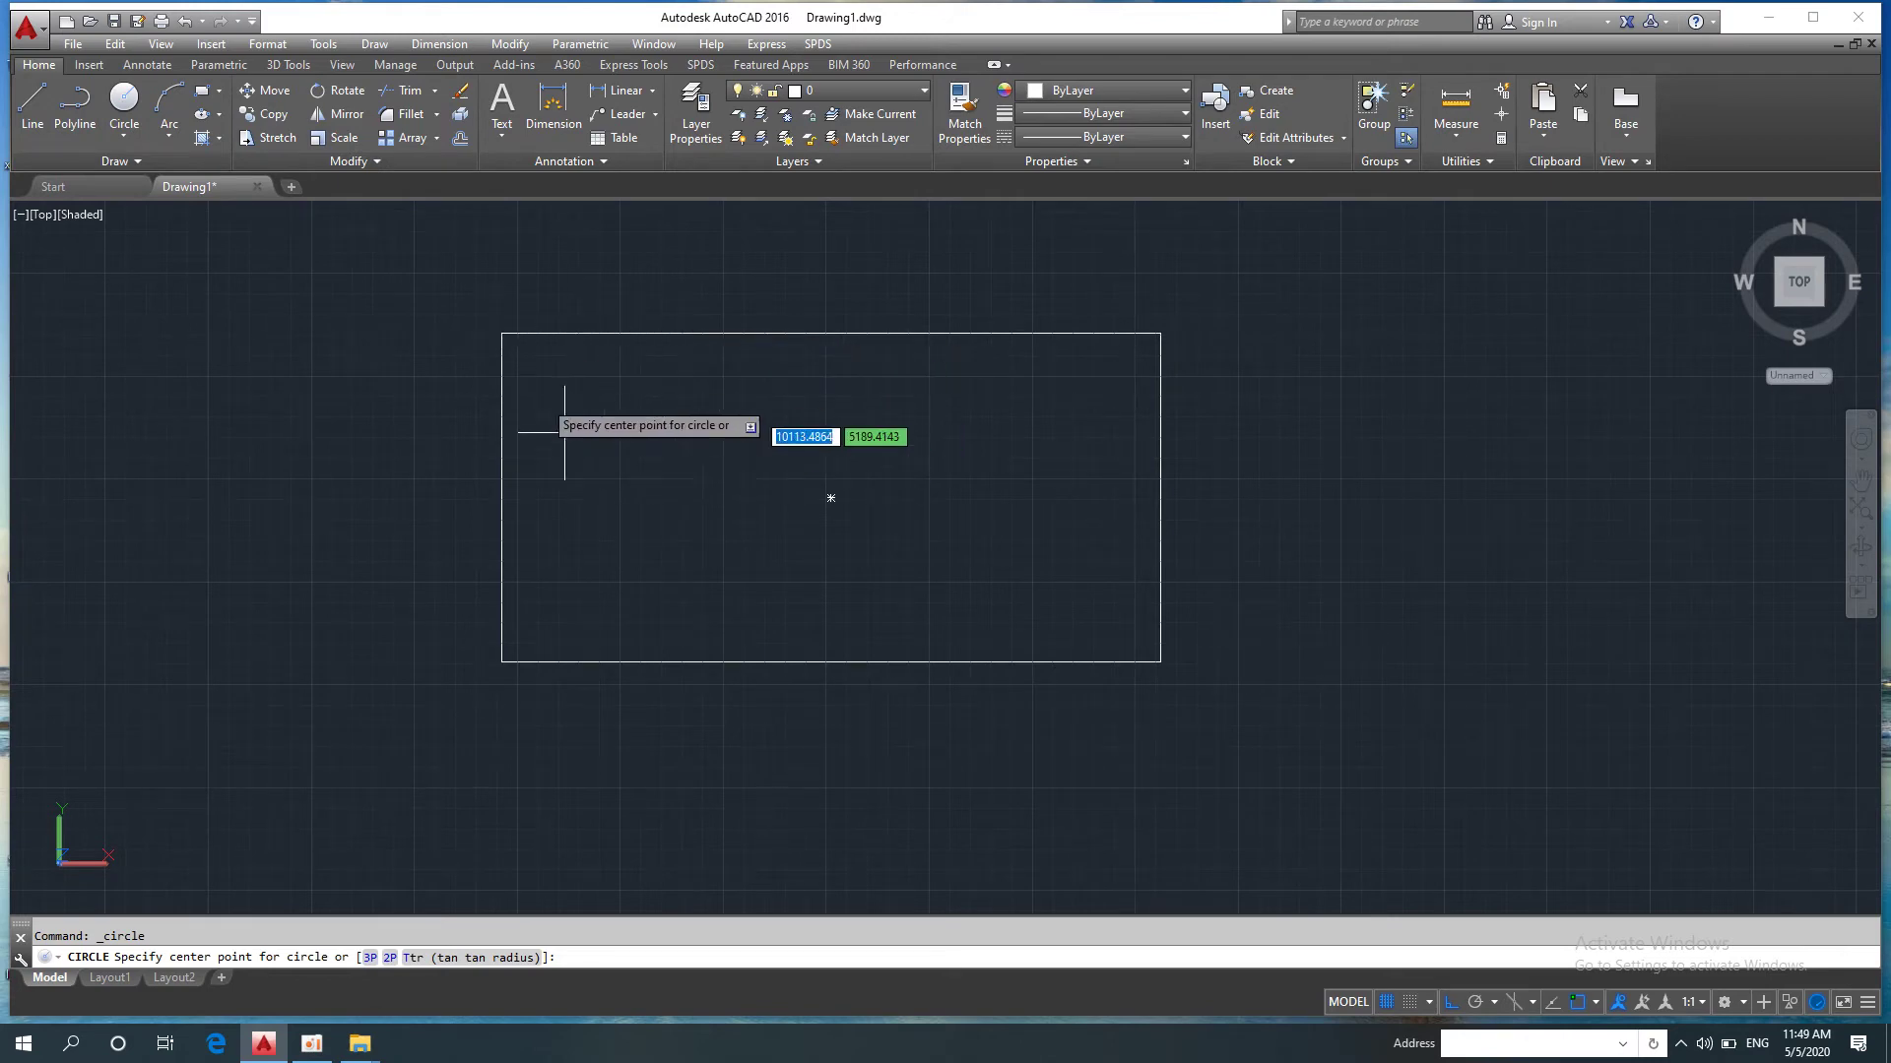
{"action": "left_click", "coordinate": [566, 387]}
{"action": "type", "text": "40"}
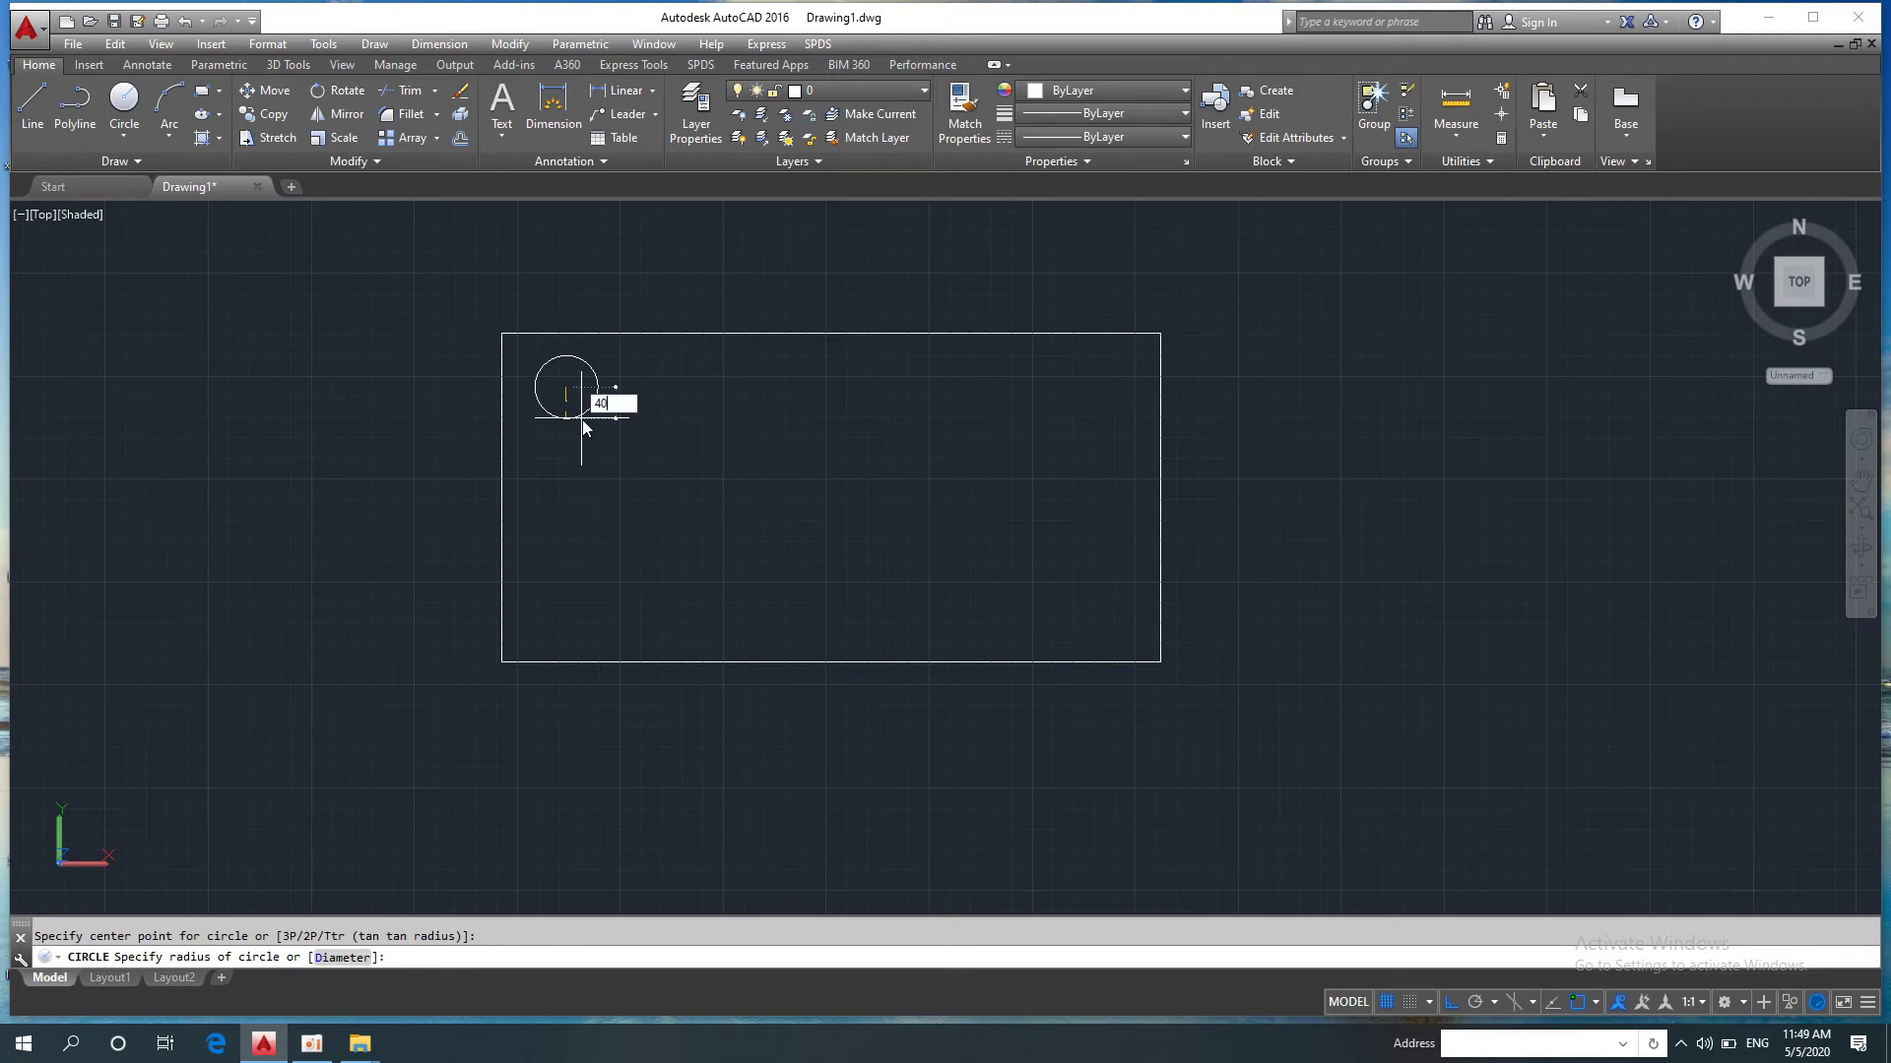
{"action": "key", "text": "Return"}
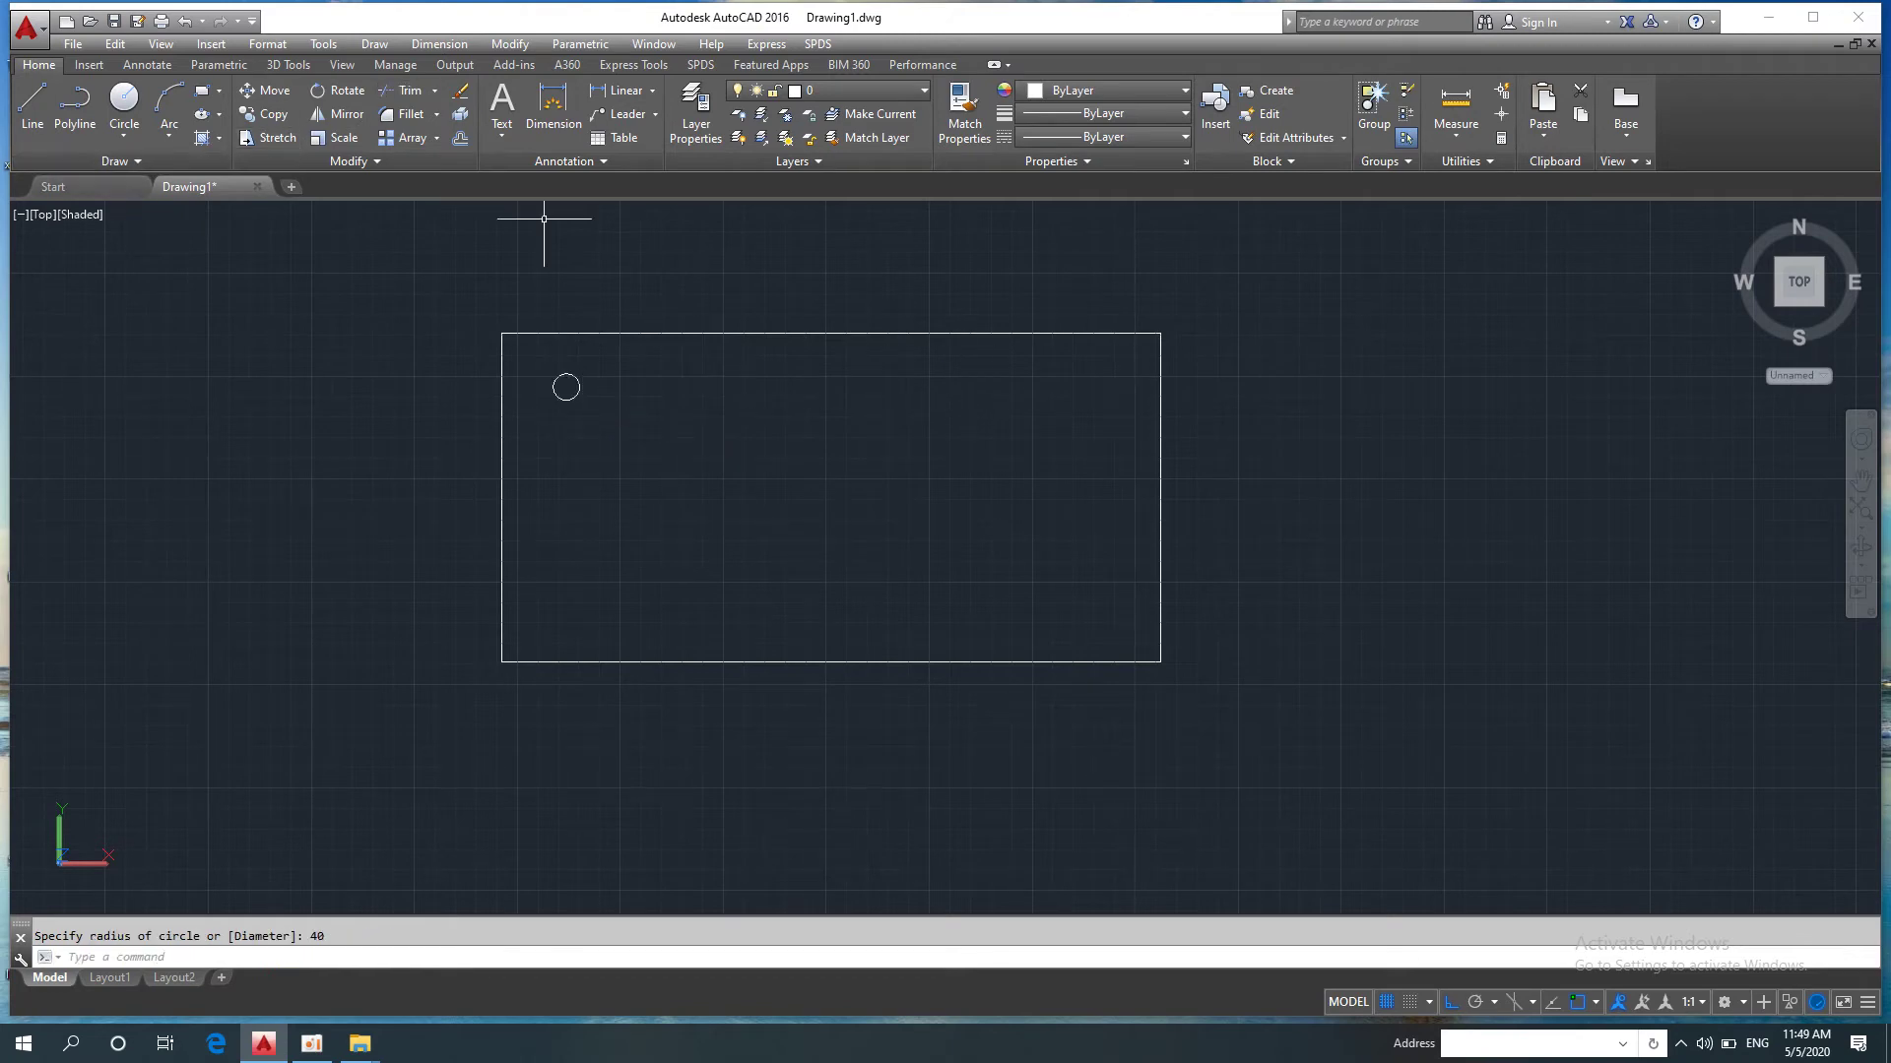
{"action": "left_click", "coordinate": [42, 215]}
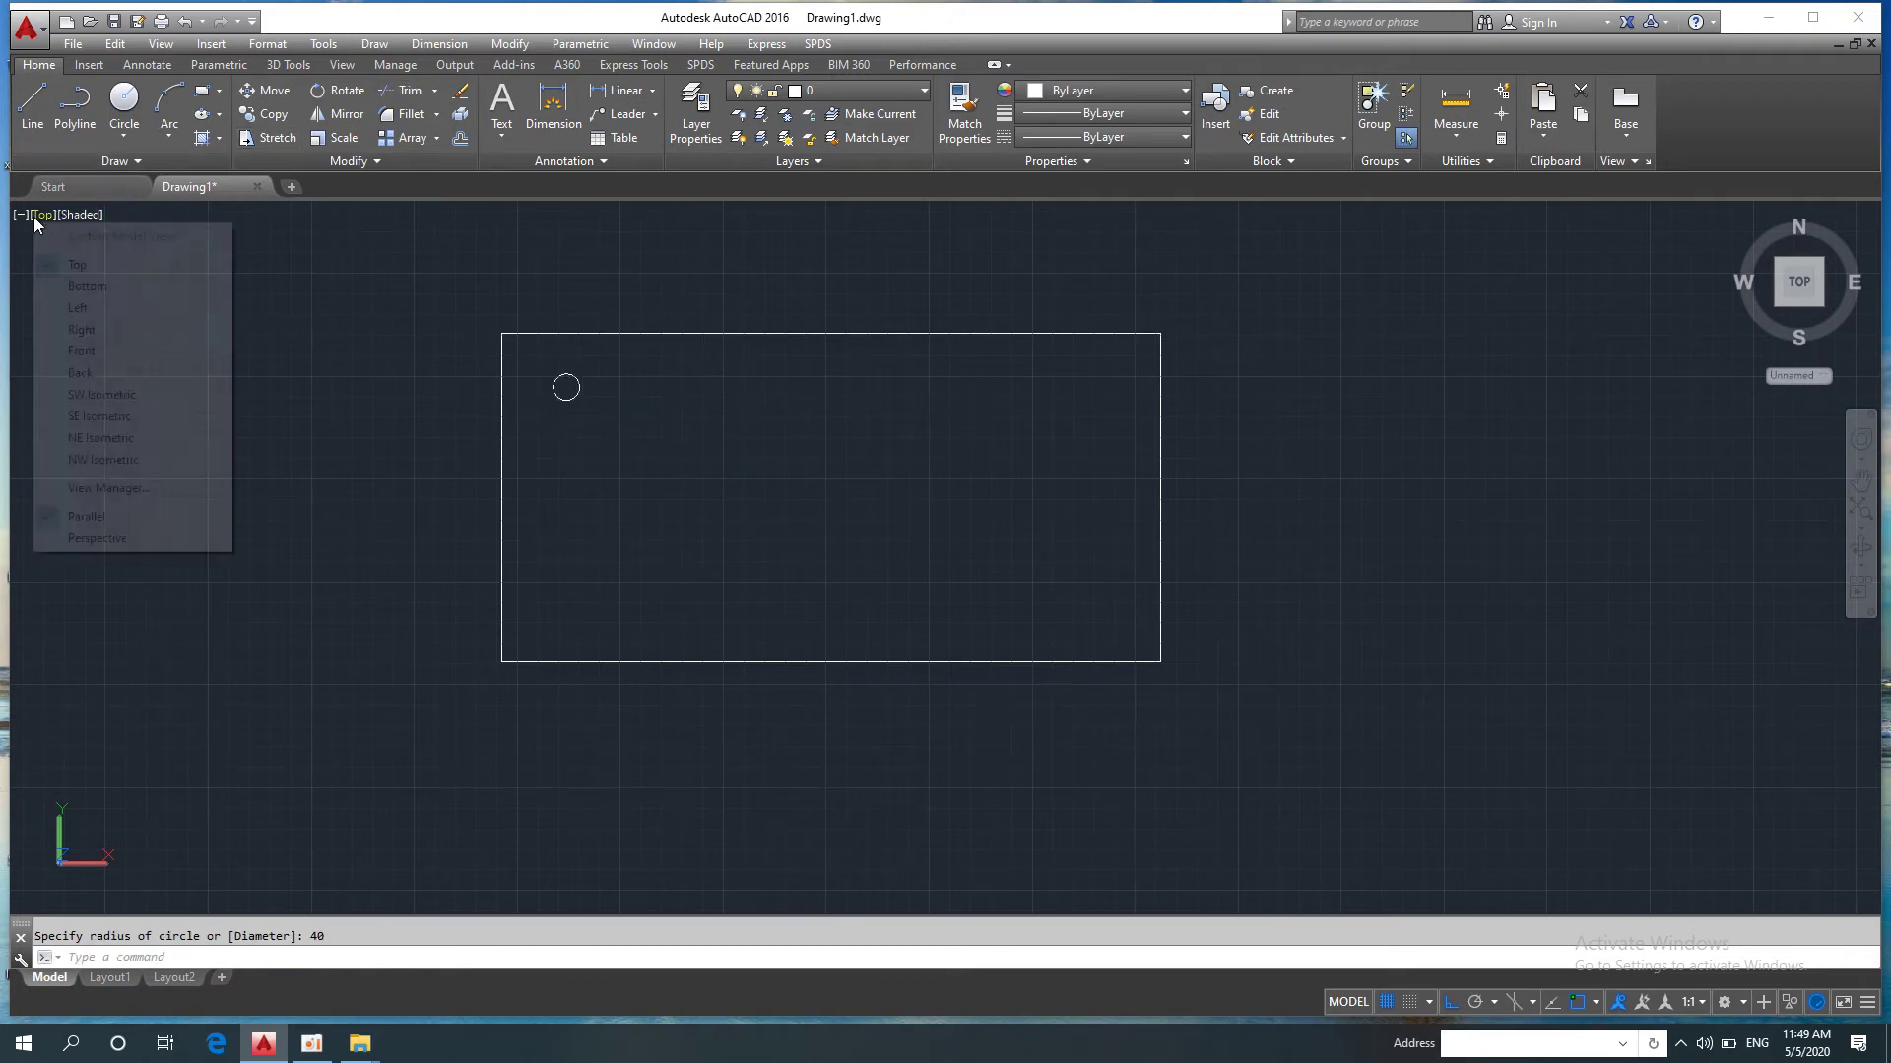
Step: Switch to south-west isometric and extrude the circle into an 850-tall post
{"action": "left_click", "coordinate": [91, 399]}
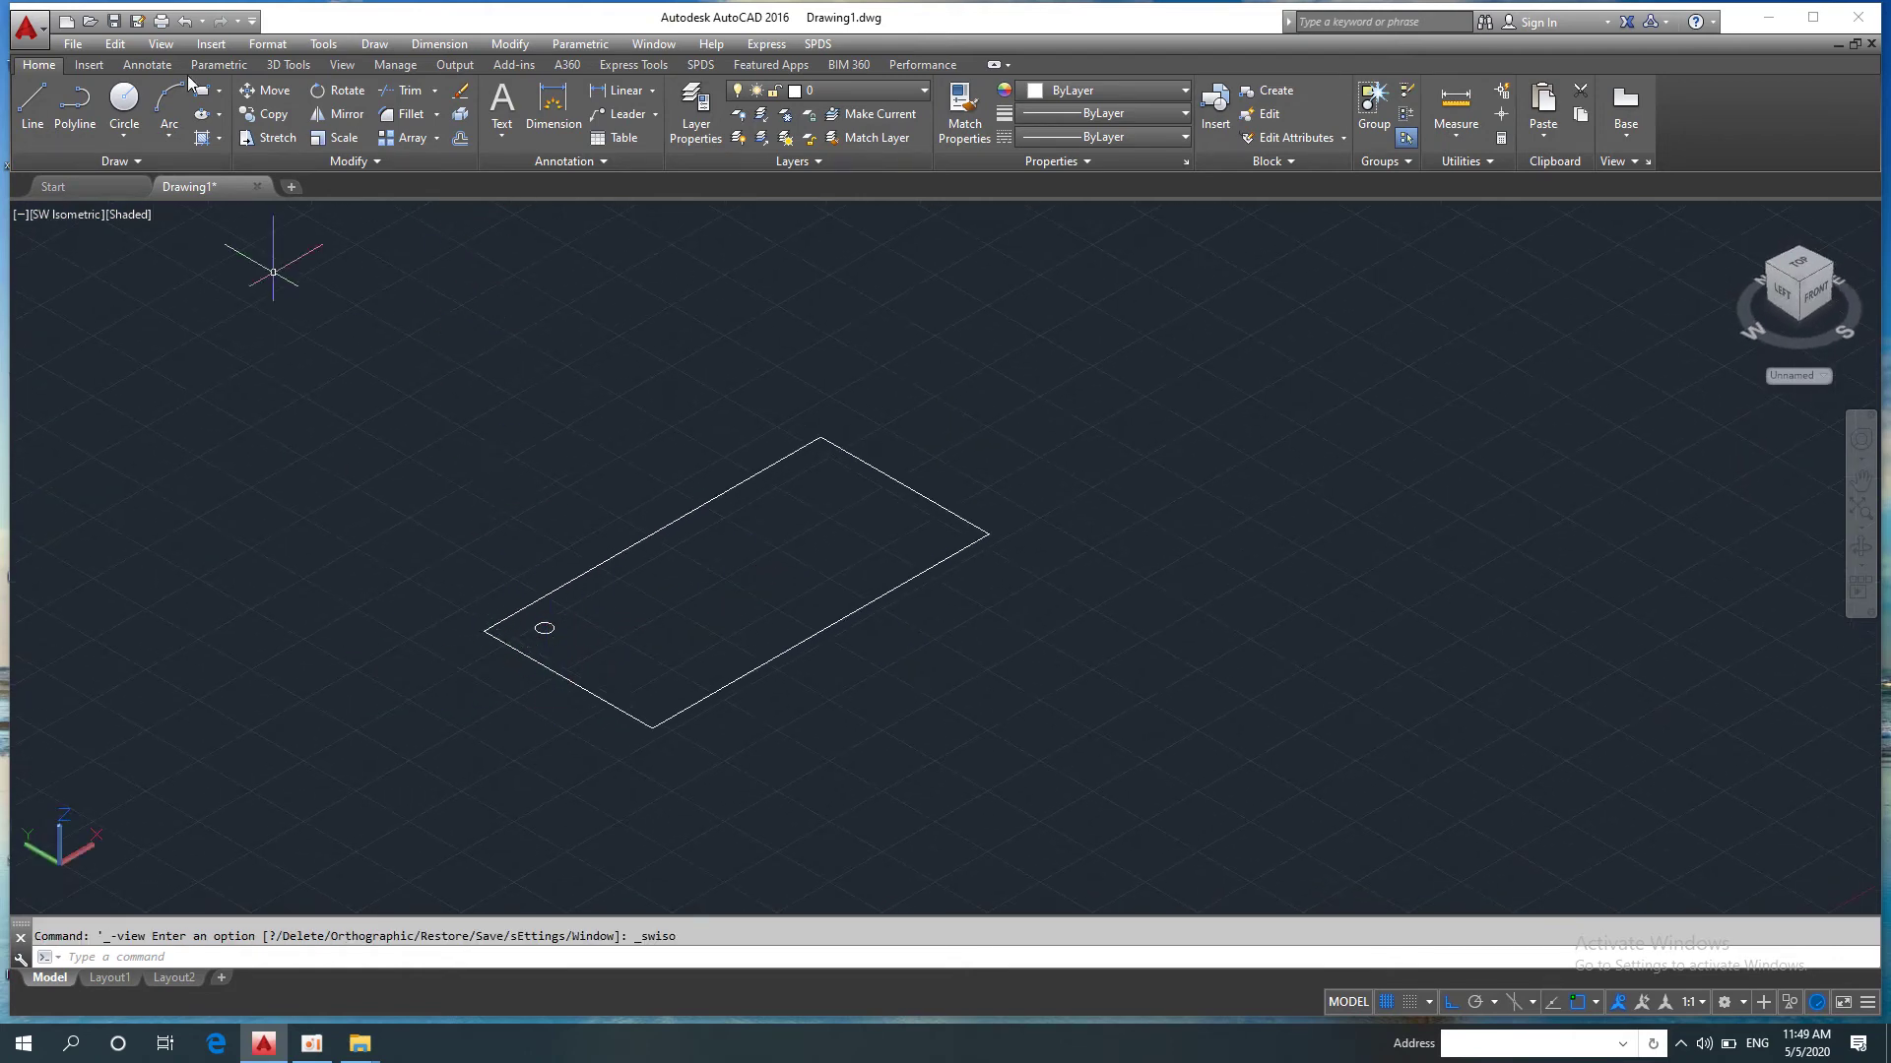
{"action": "left_click", "coordinate": [287, 65]}
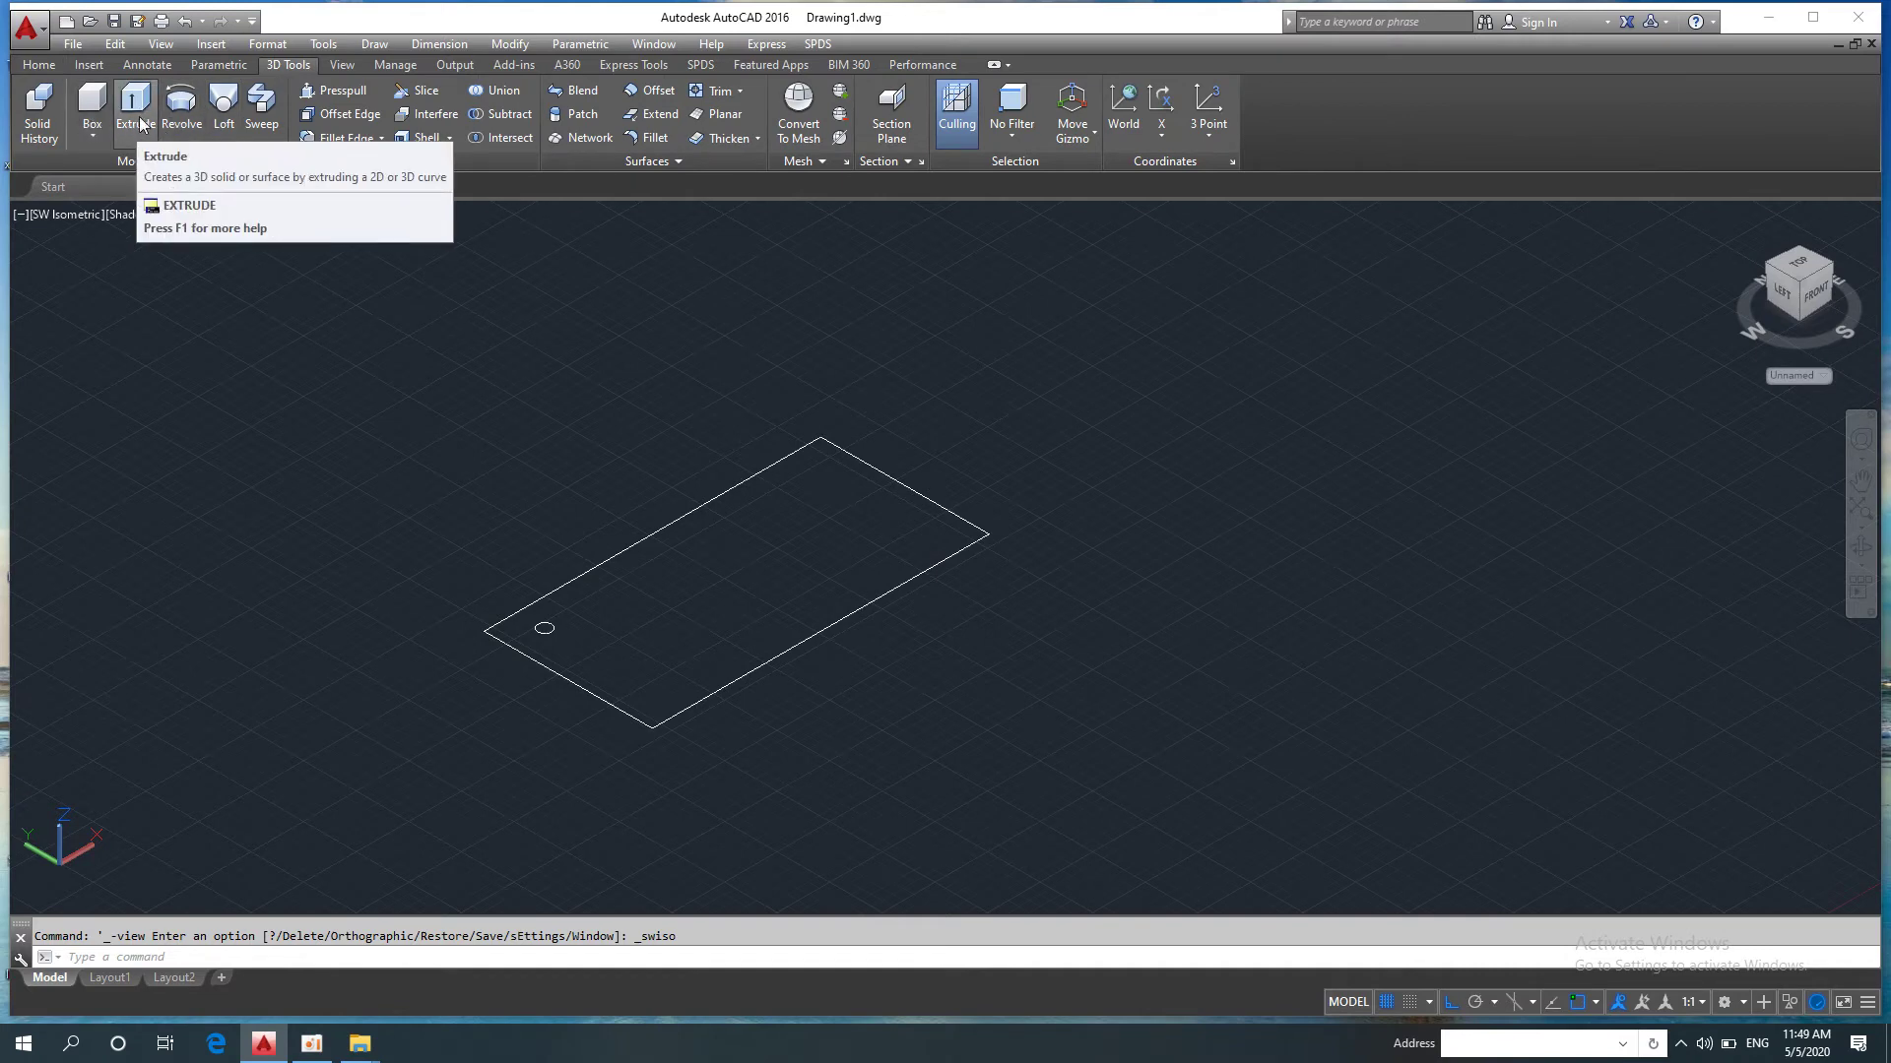
{"action": "left_click", "coordinate": [93, 133]}
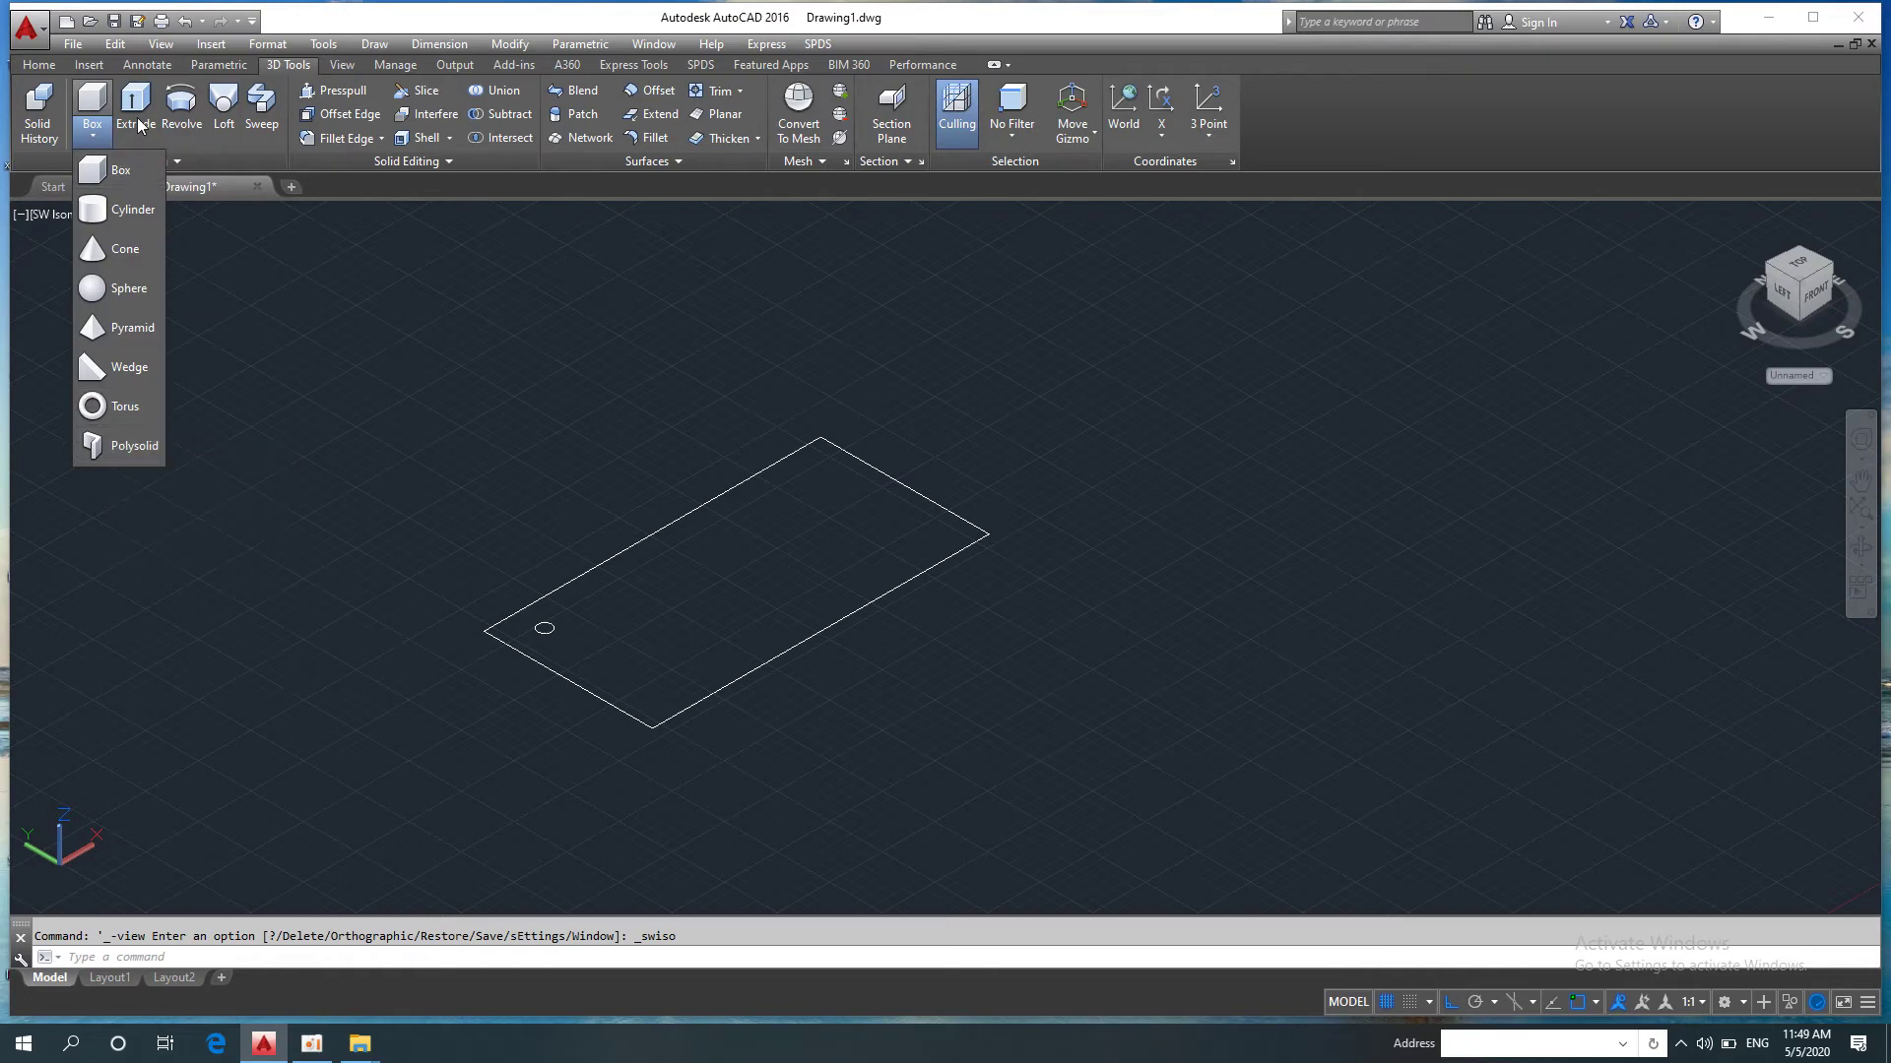
{"action": "left_click", "coordinate": [139, 124]}
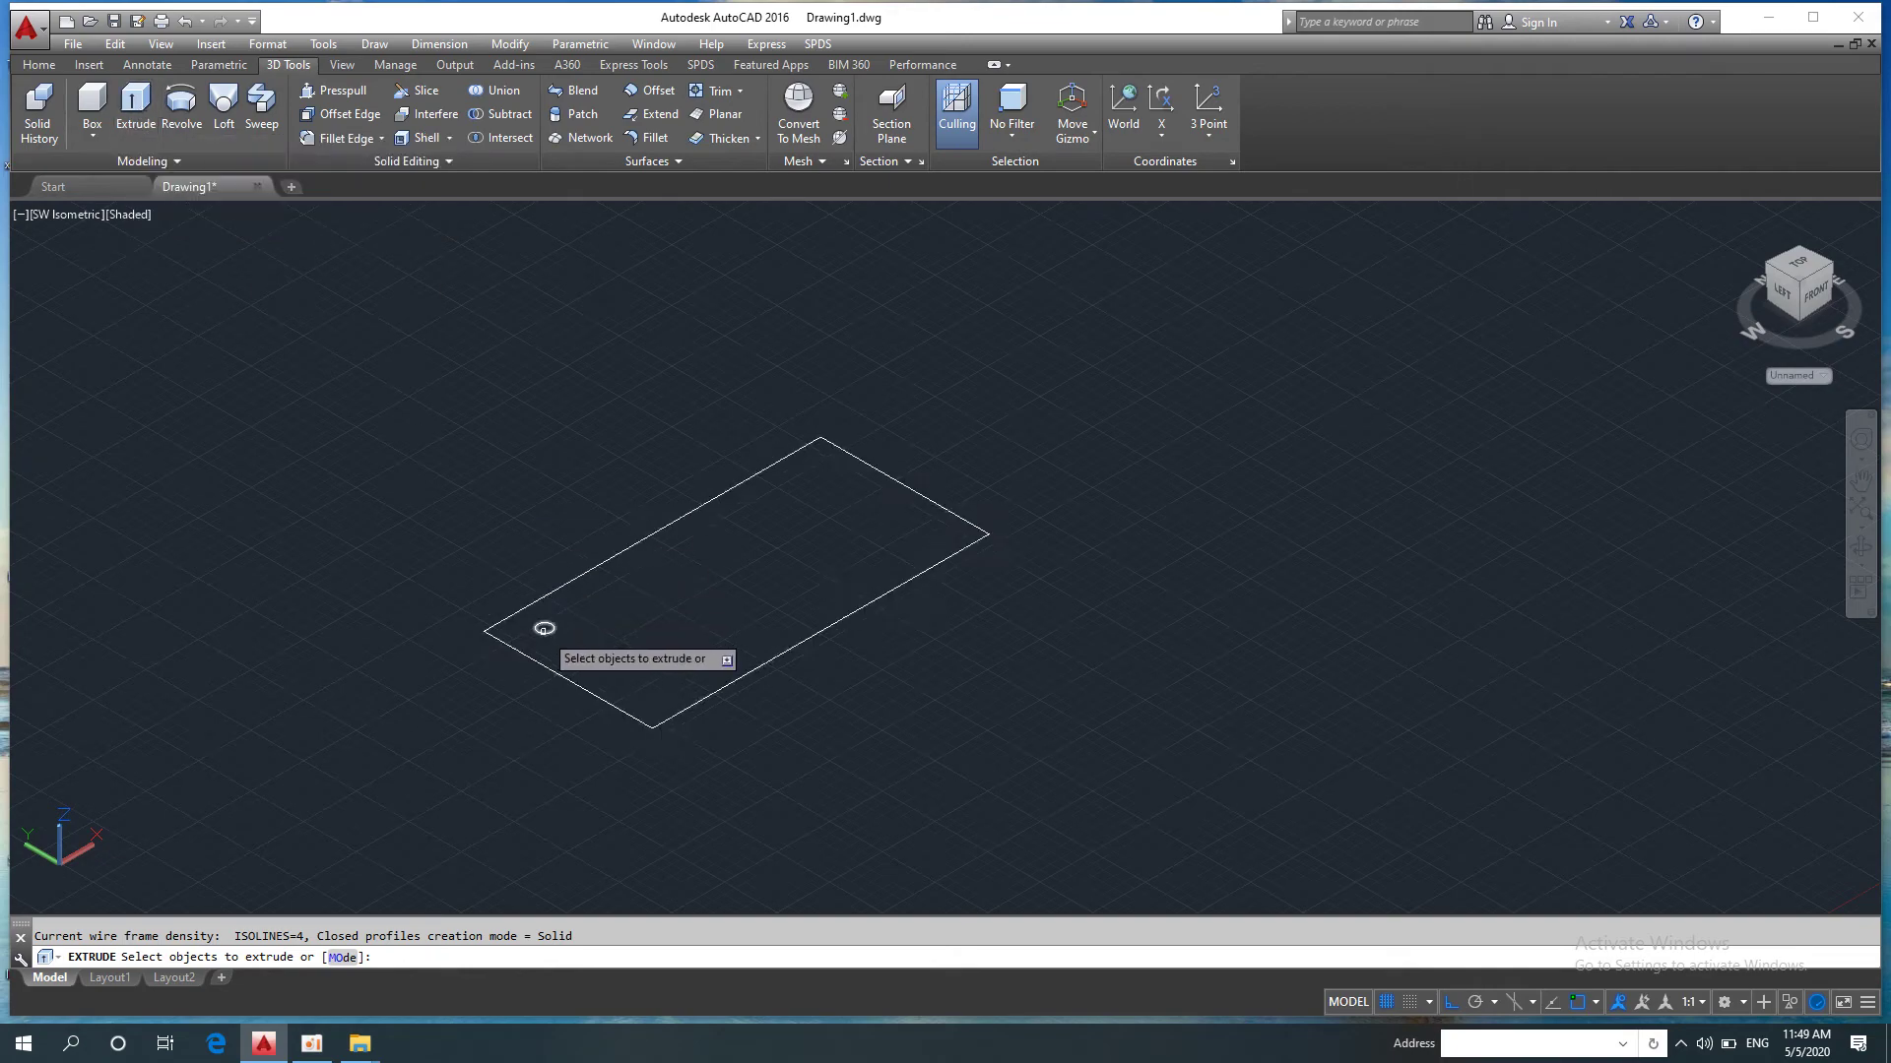
{"action": "key", "text": "Return"}
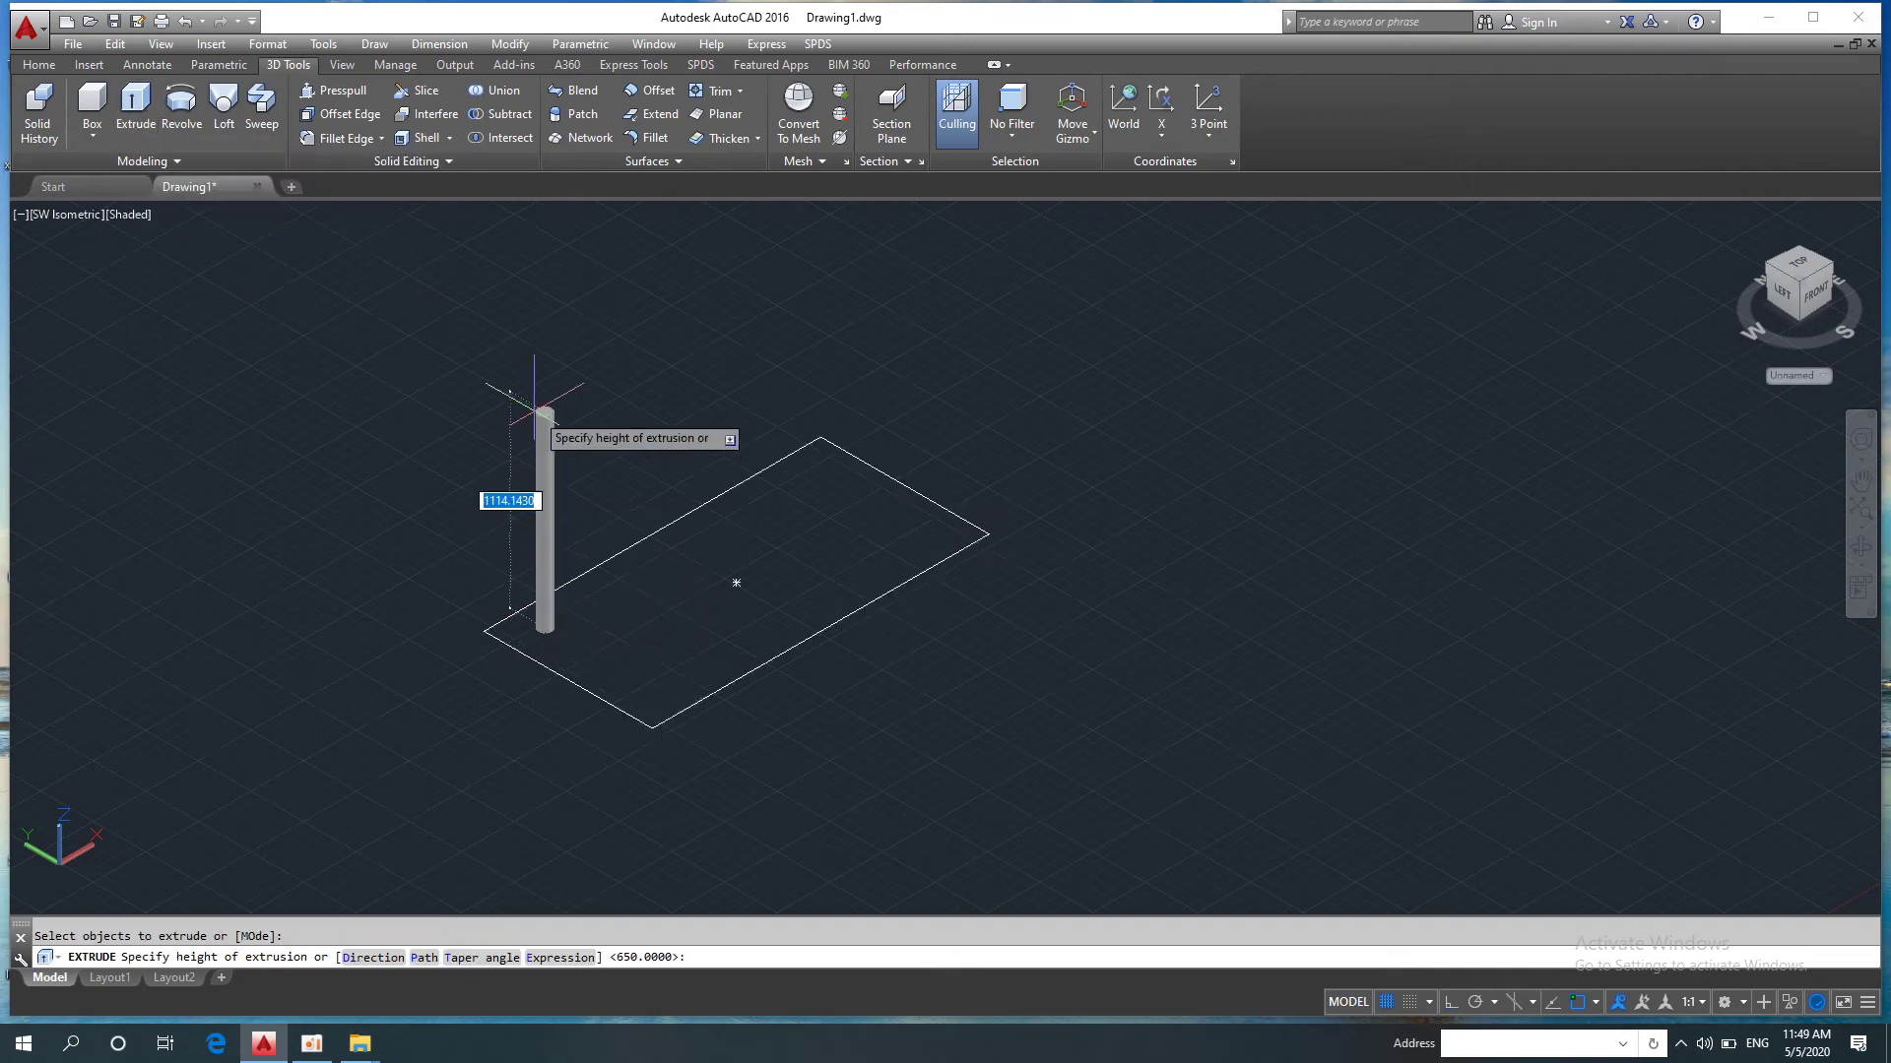
{"action": "type", "text": "850"}
{"action": "key", "text": "Return"}
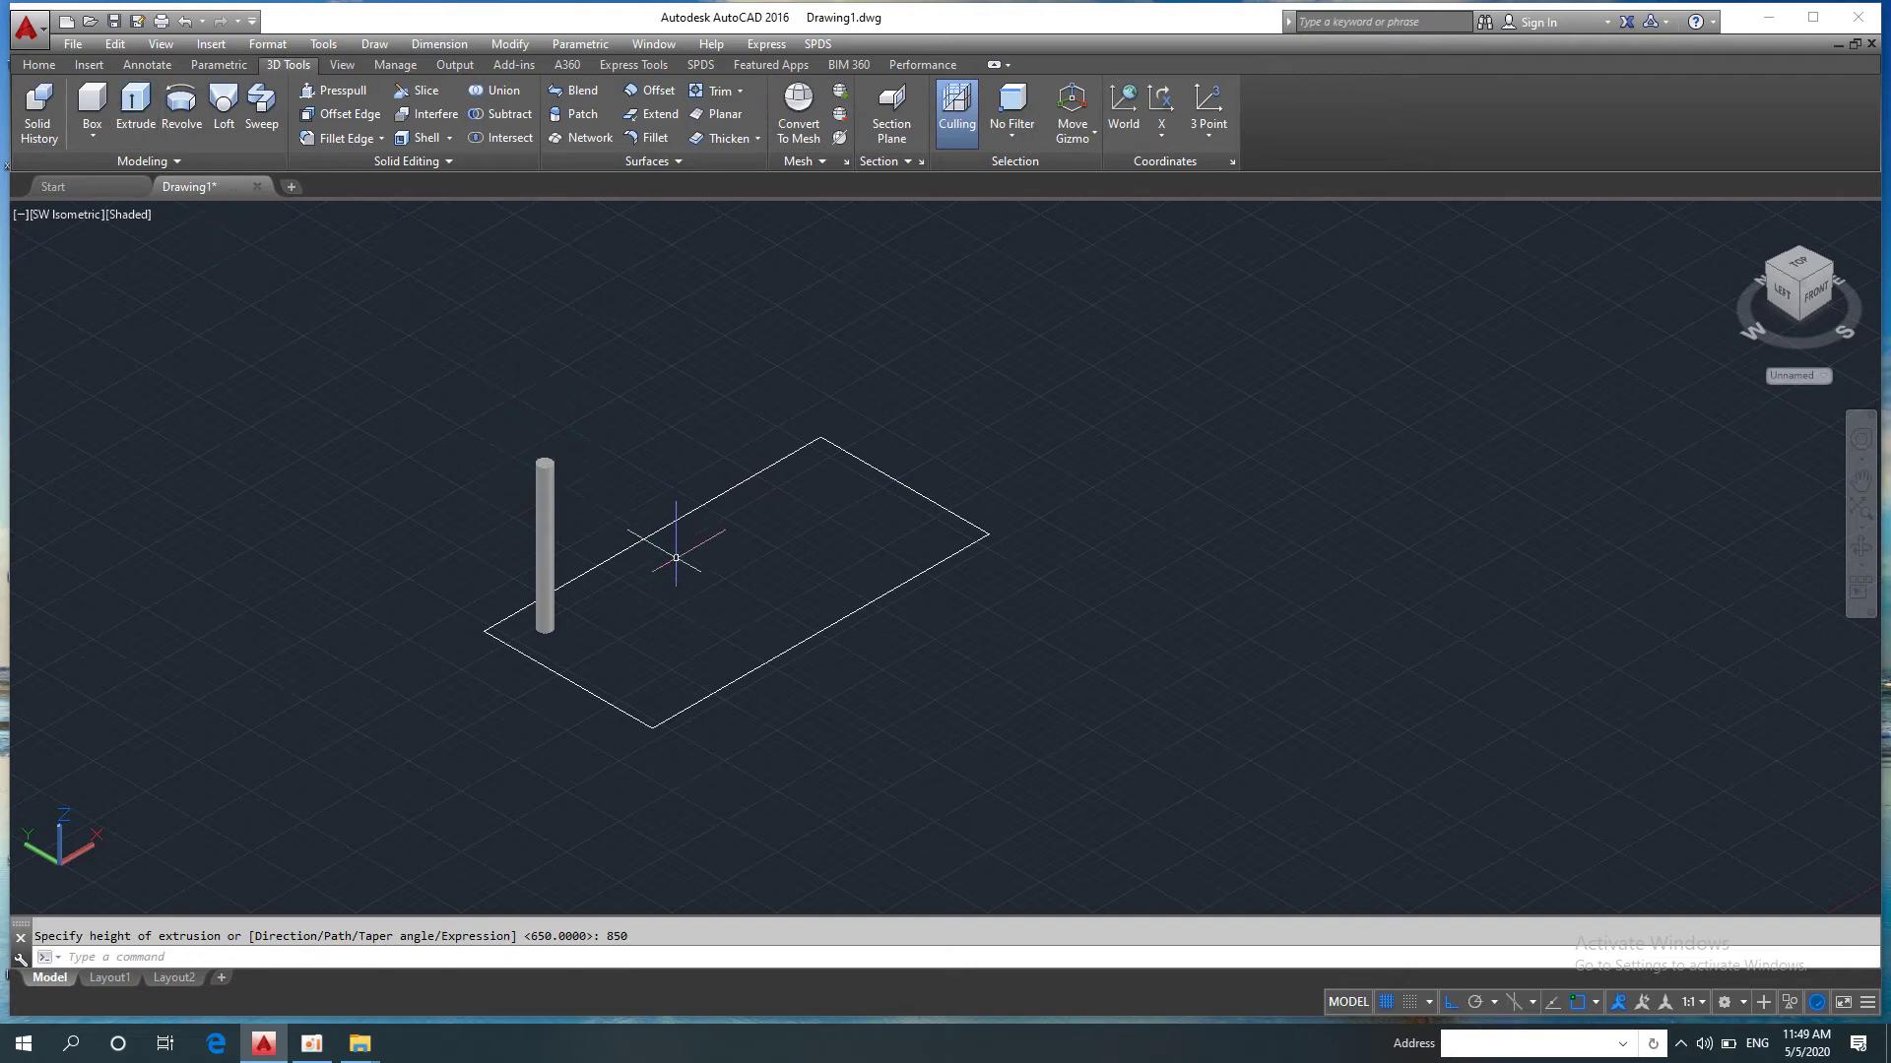
Step: Extrude the rectangle 20 units into a thin slab and orbit the view
{"action": "key", "text": "Return"}
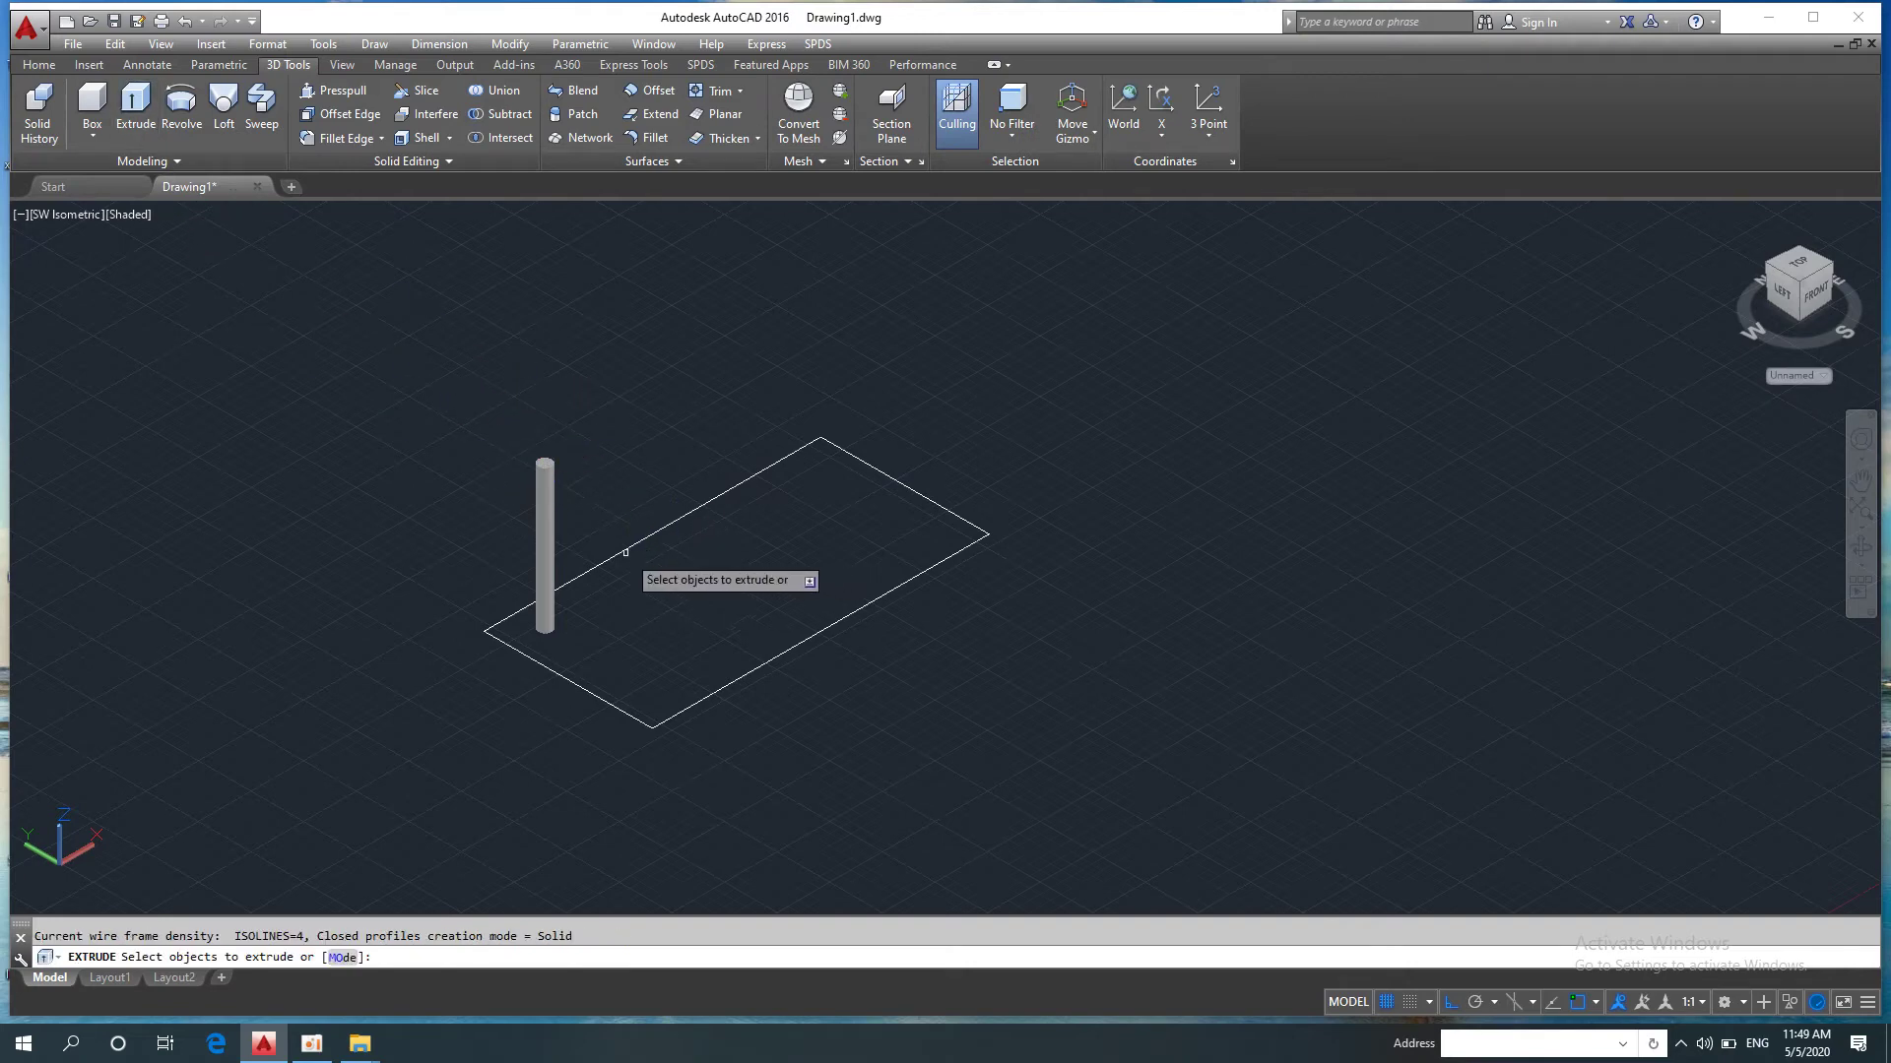
{"action": "left_click", "coordinate": [626, 549]}
{"action": "key", "text": "Return"}
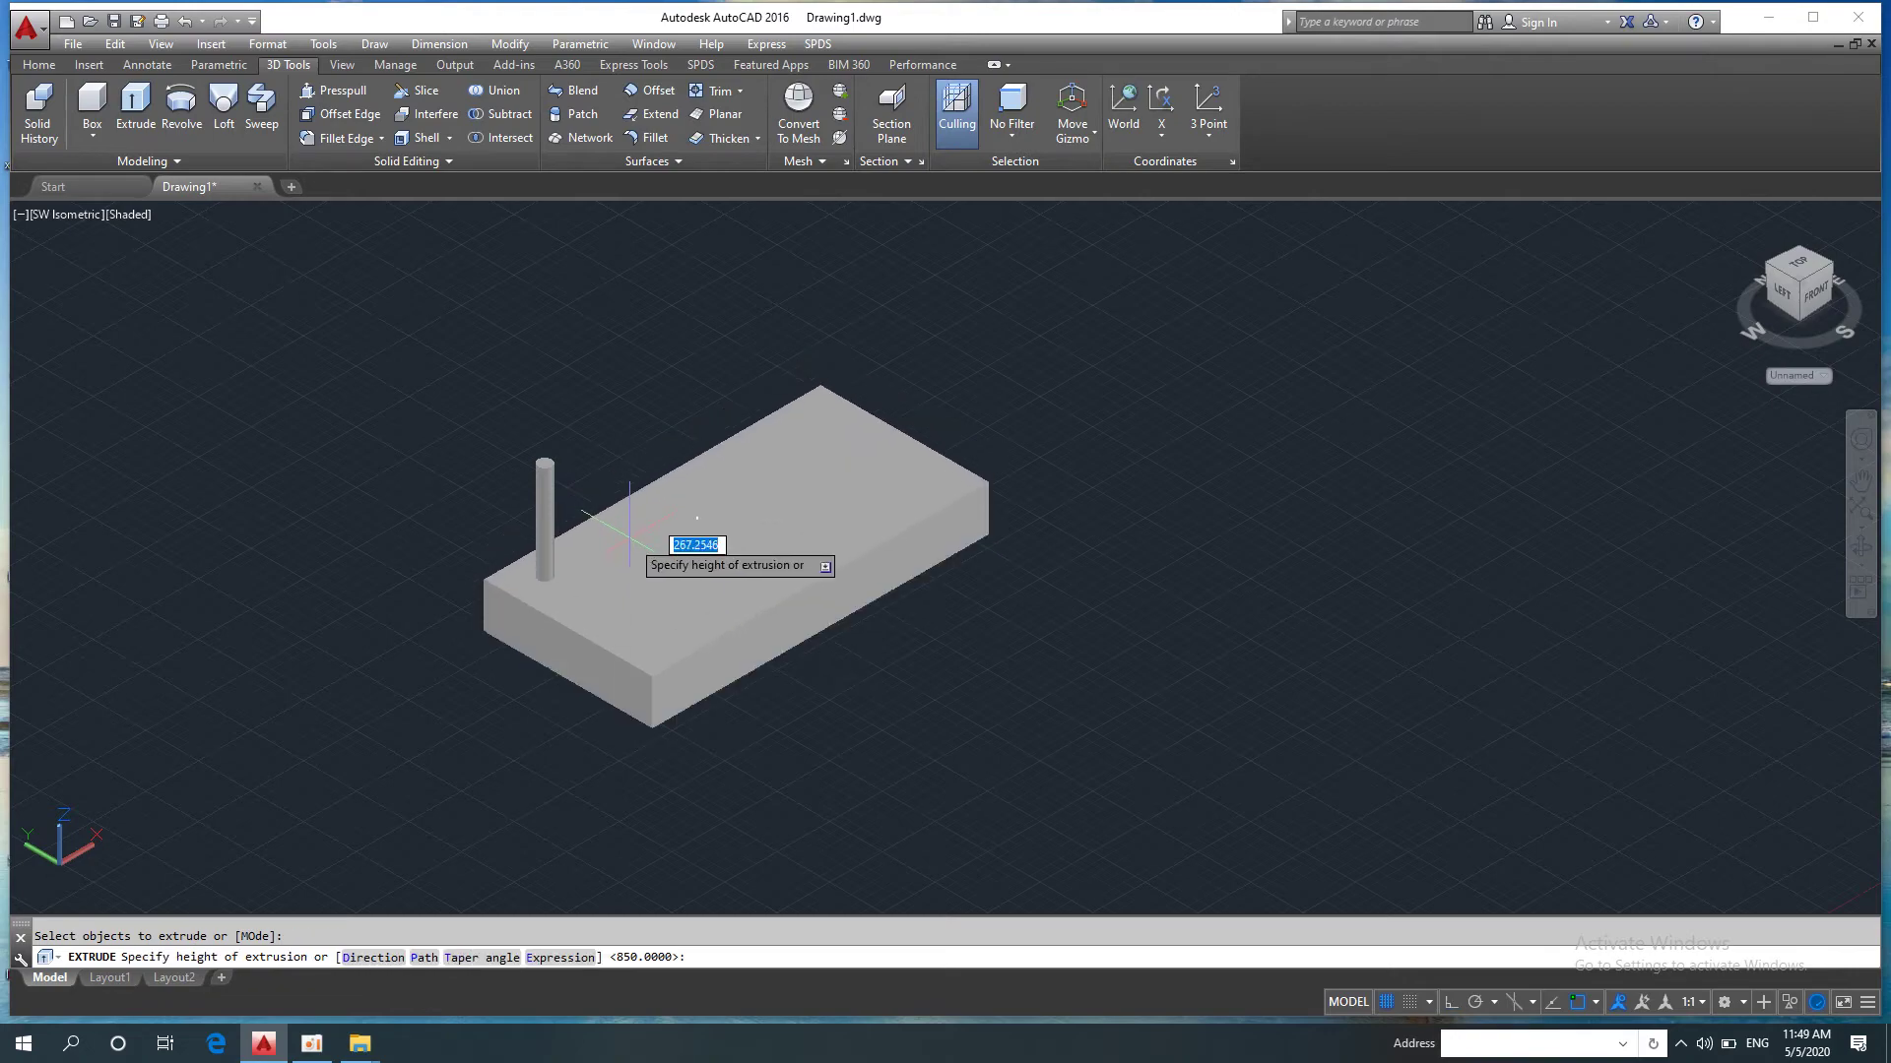
{"action": "key", "text": "Return"}
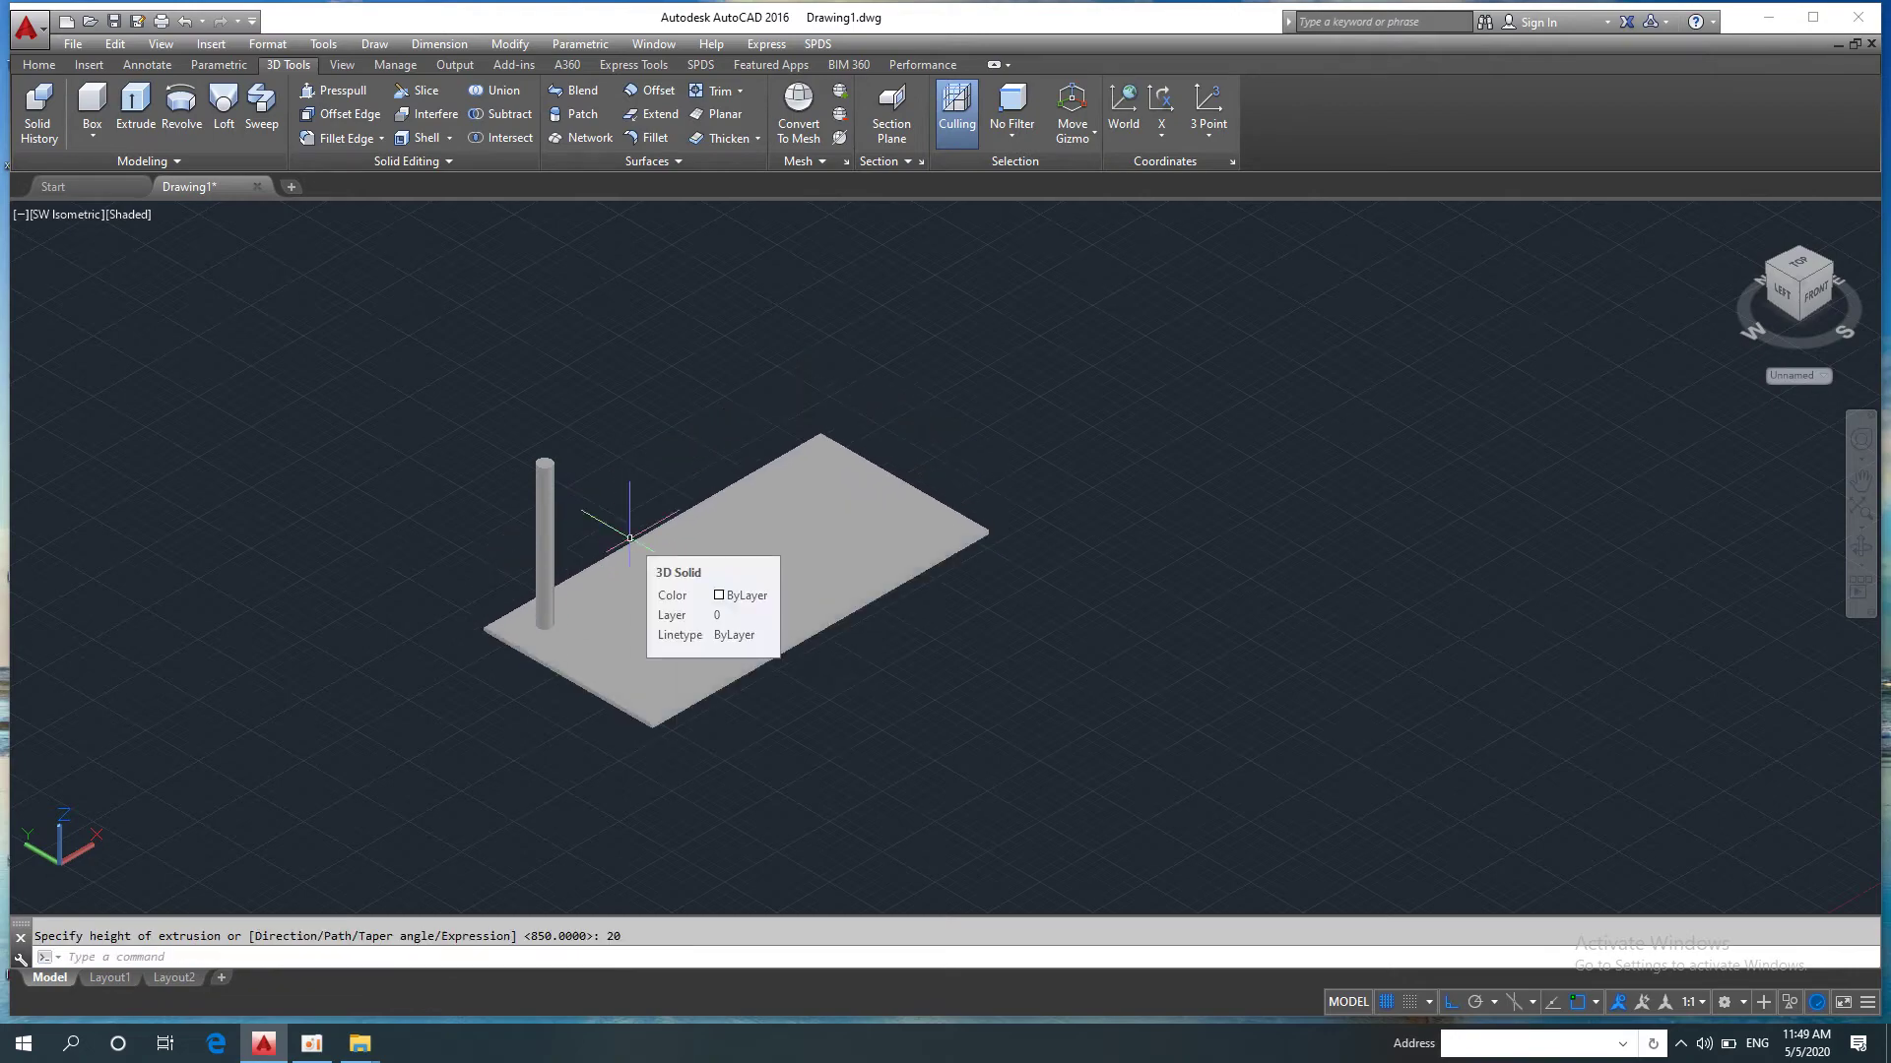
{"action": "mouse_move", "coordinate": [707, 614]}
{"action": "middle_mouse_down", "text": "shift"}
{"action": "mouse_move", "coordinate": [468, 595]}
{"action": "mouse_move", "coordinate": [139, 355]}
{"action": "middle_mouse_up", "text": "shift"}
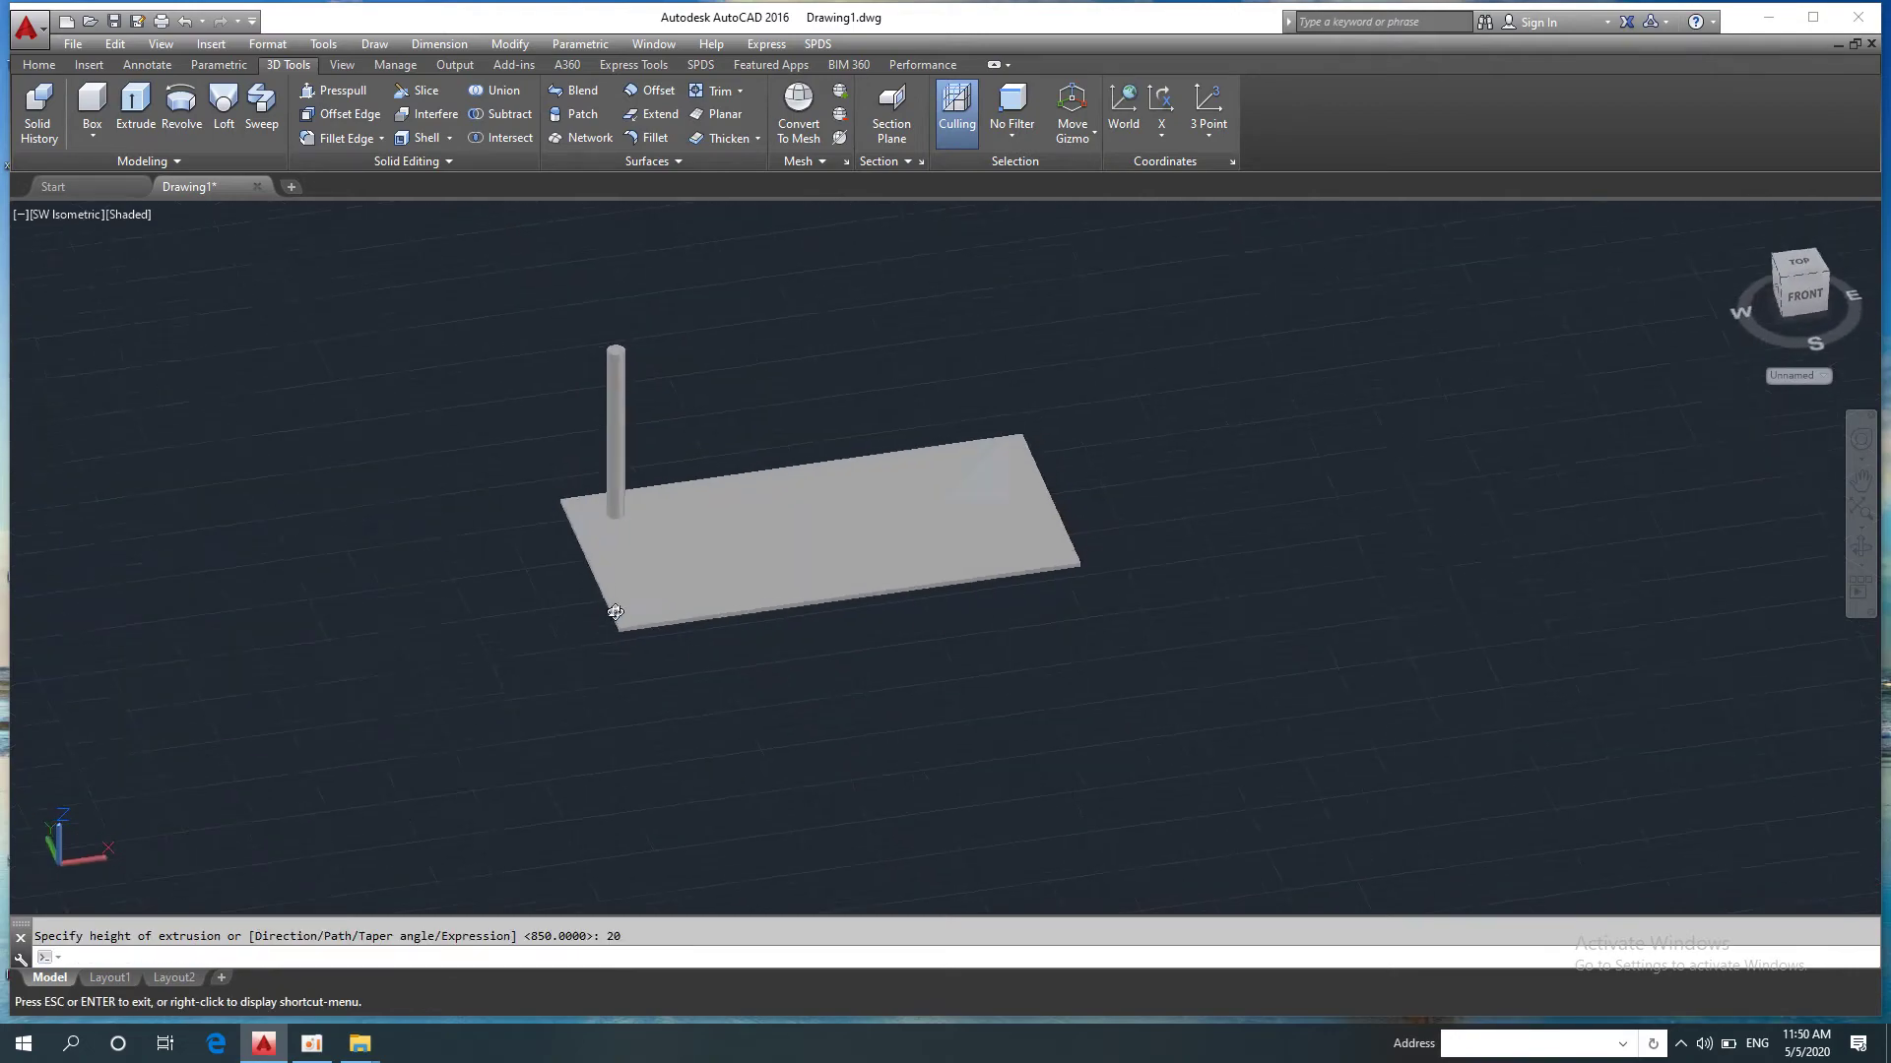
Step: Show the slab from the Top view in the 2D Wireframe visual style
{"action": "left_click", "coordinate": [52, 225]}
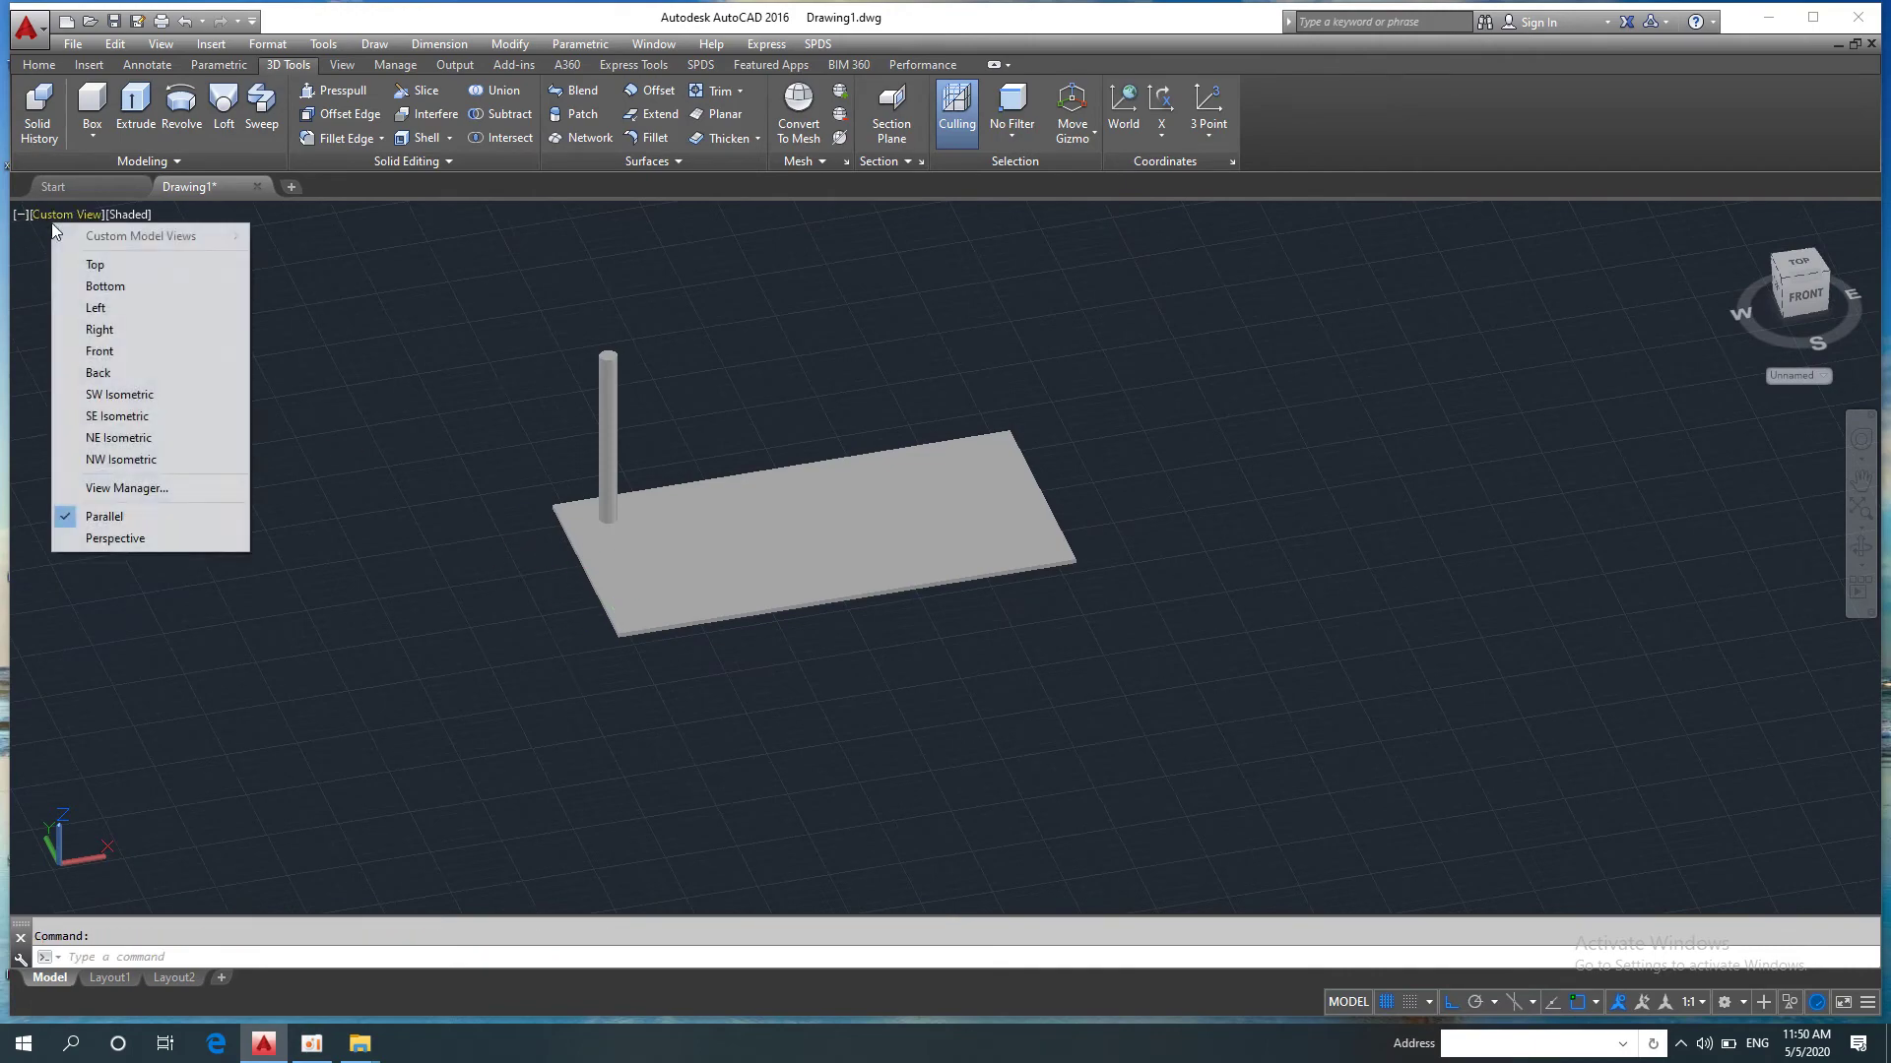
{"action": "left_click", "coordinate": [96, 264]}
{"action": "middle_click_drag", "start_coordinate": [777, 470], "coordinate": [627, 620]}
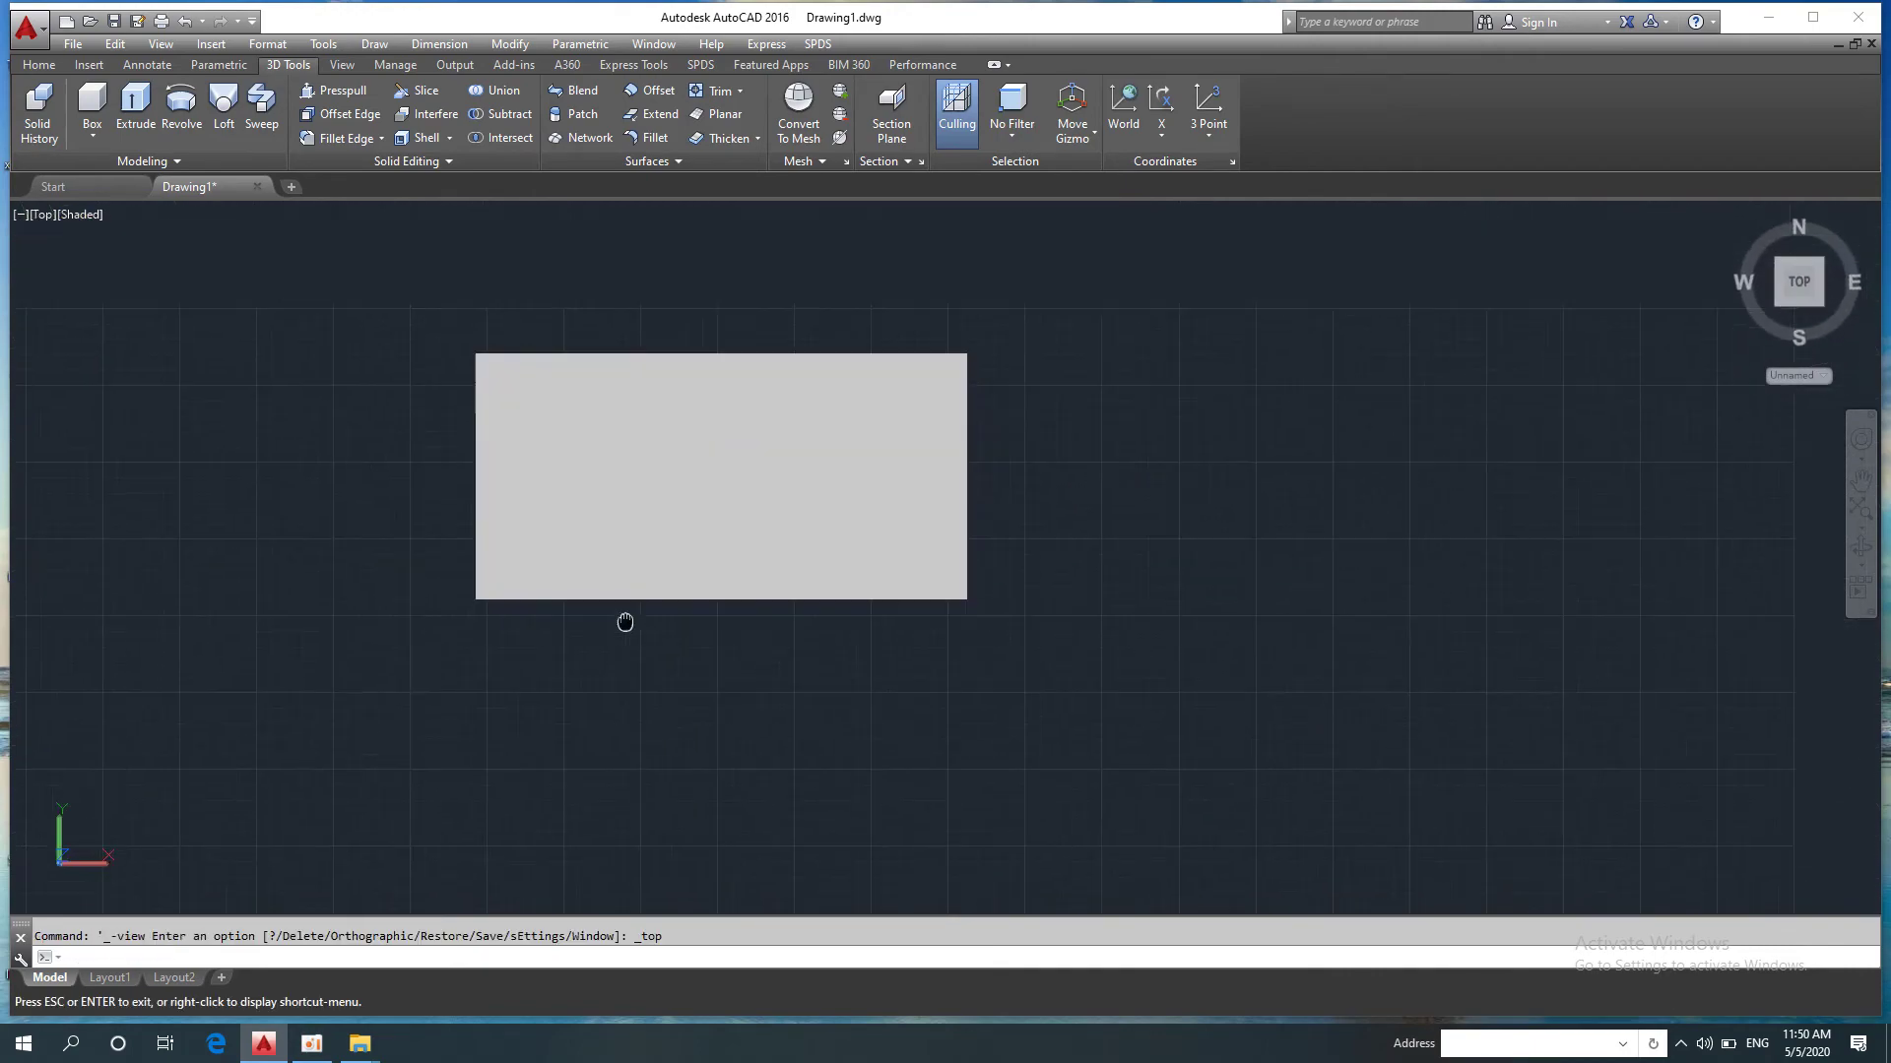
{"action": "left_click", "coordinate": [87, 211]}
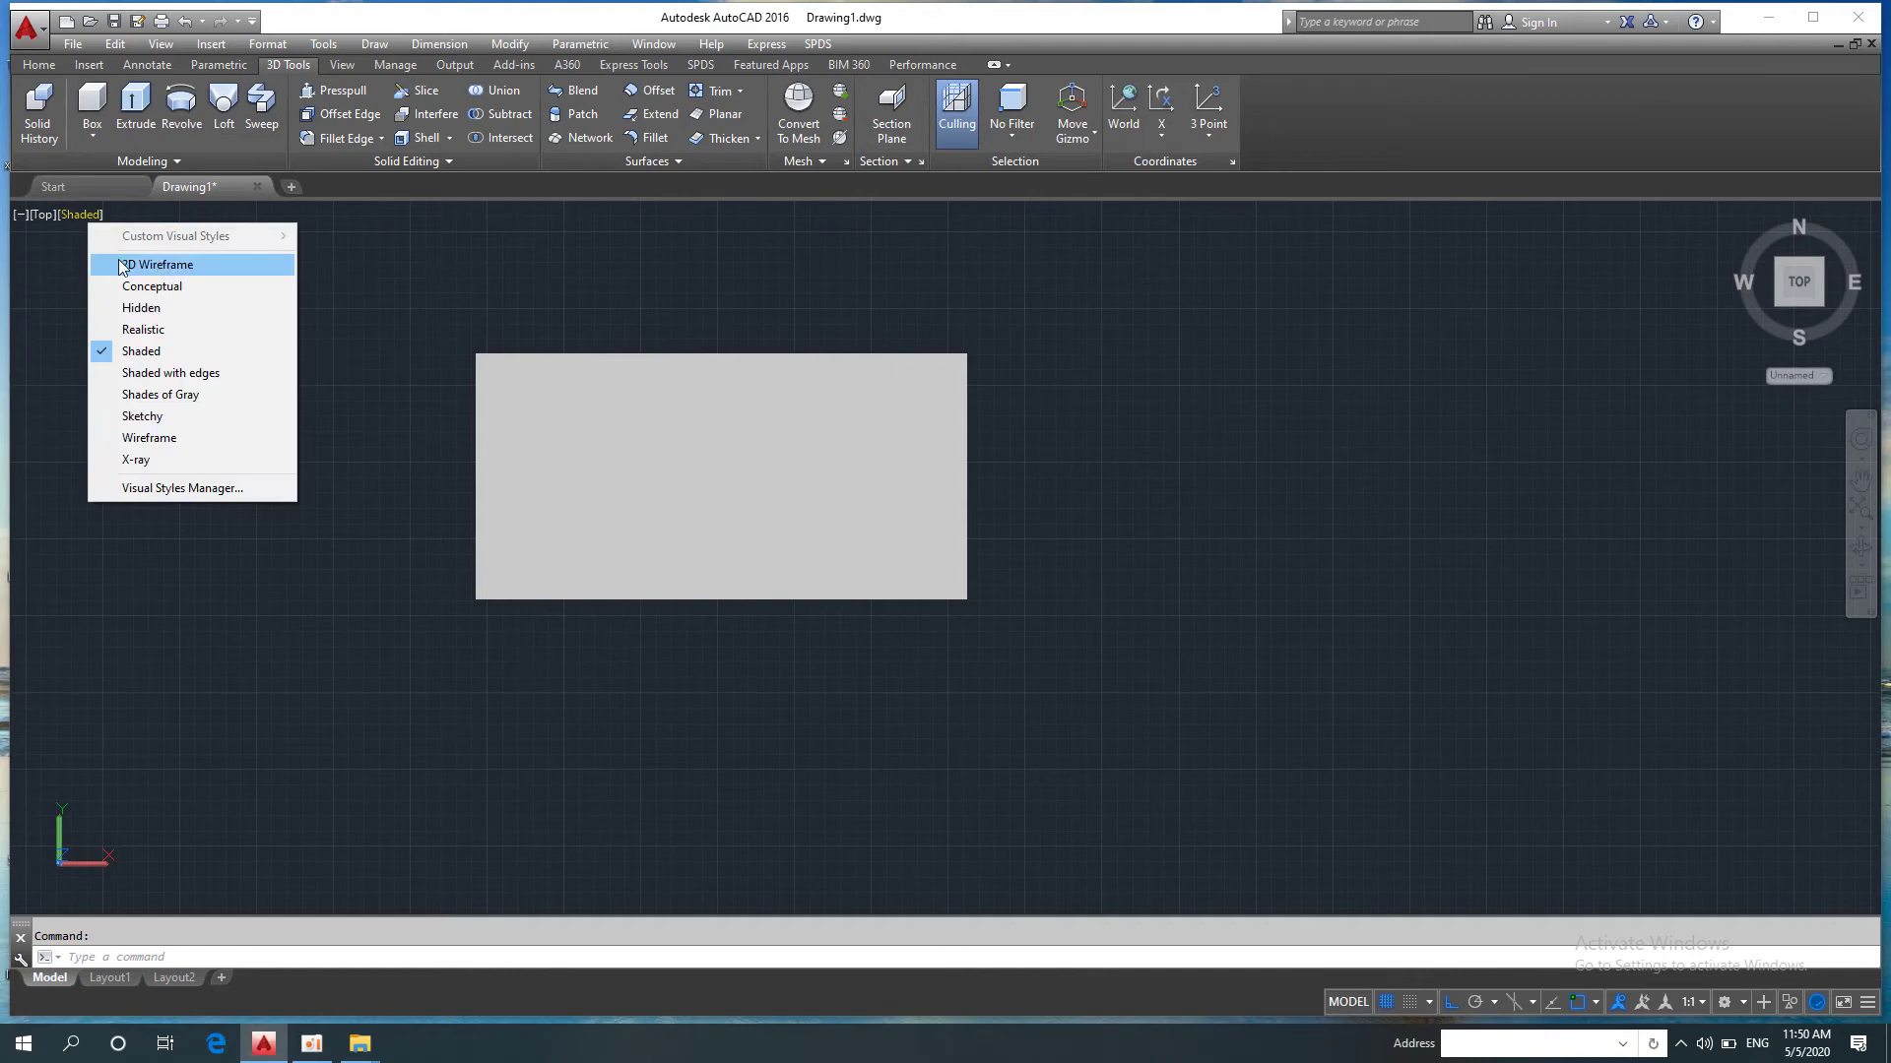
{"action": "left_click", "coordinate": [138, 261]}
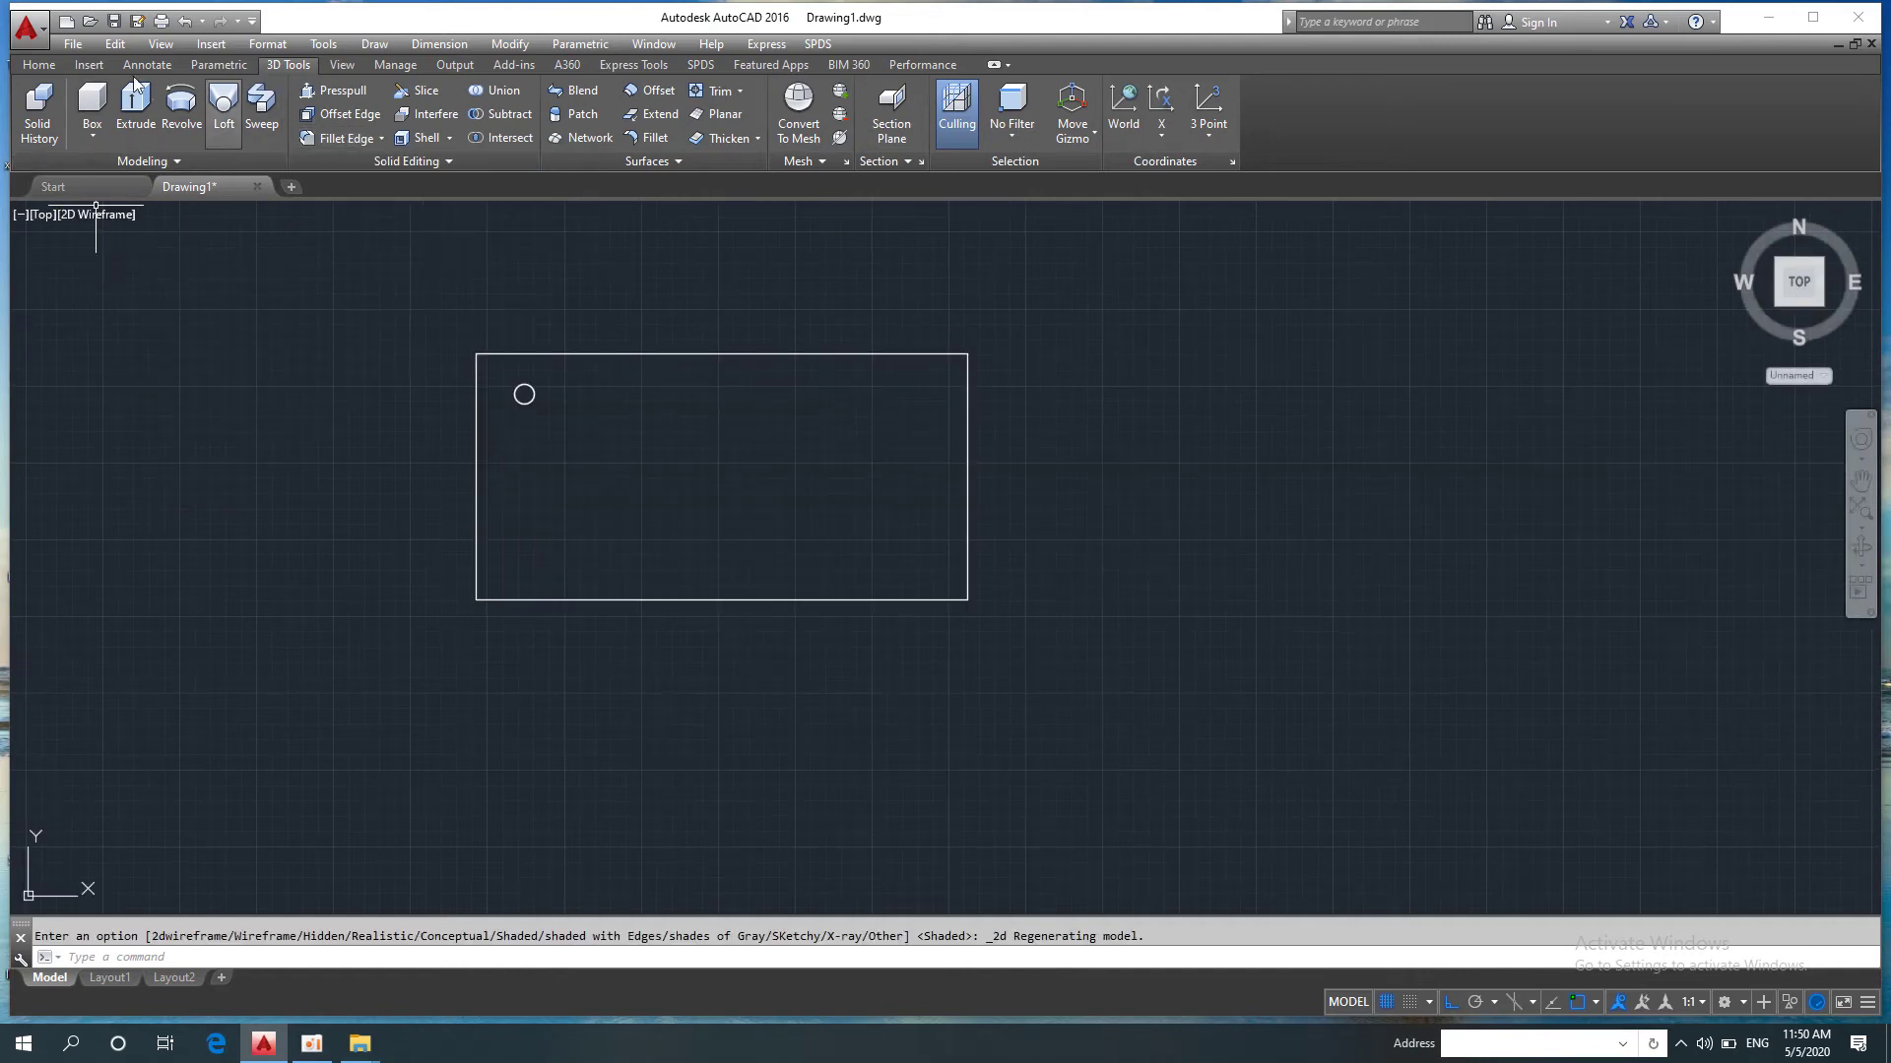
Step: Mirror the circle about the slab's vertical midline, keeping the original
{"action": "left_click", "coordinate": [39, 64]}
{"action": "left_click", "coordinate": [311, 114]}
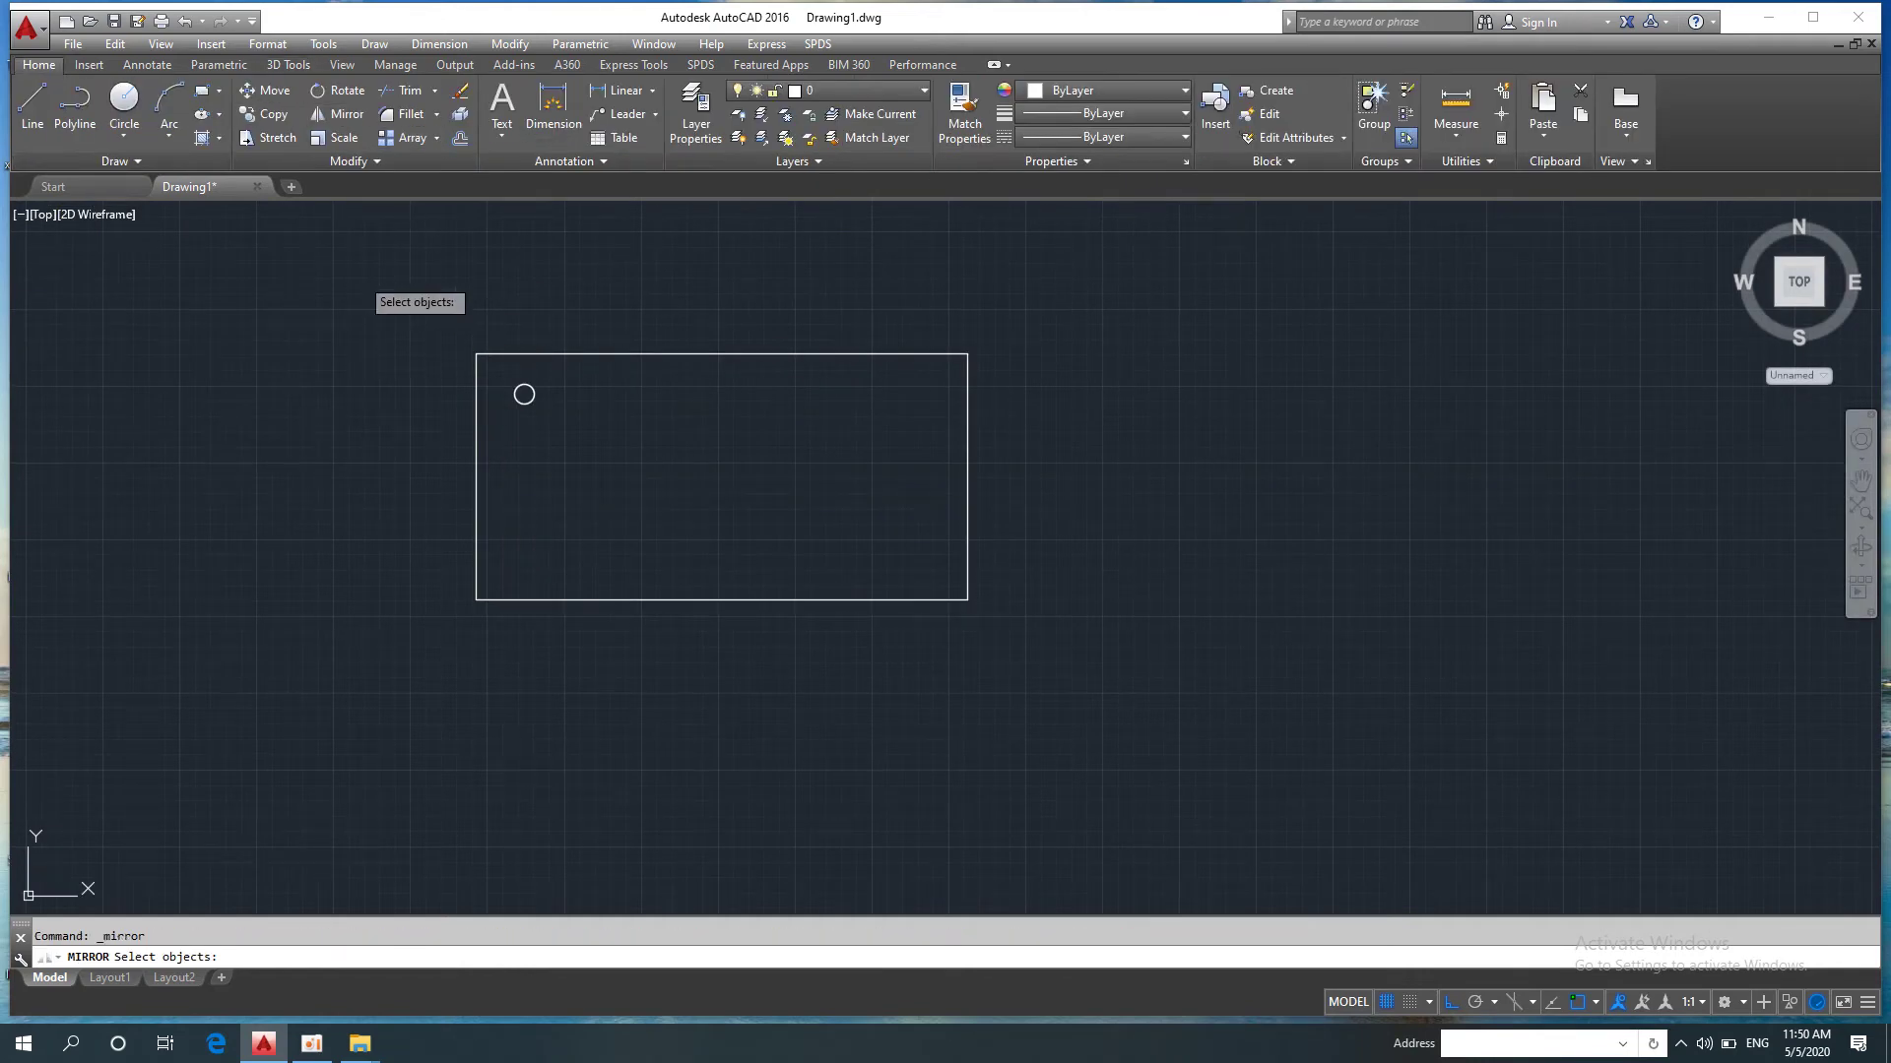
{"action": "left_click", "coordinate": [362, 278]}
{"action": "left_click", "coordinate": [687, 536]}
{"action": "key", "text": "Return"}
{"action": "left_click", "coordinate": [720, 354]}
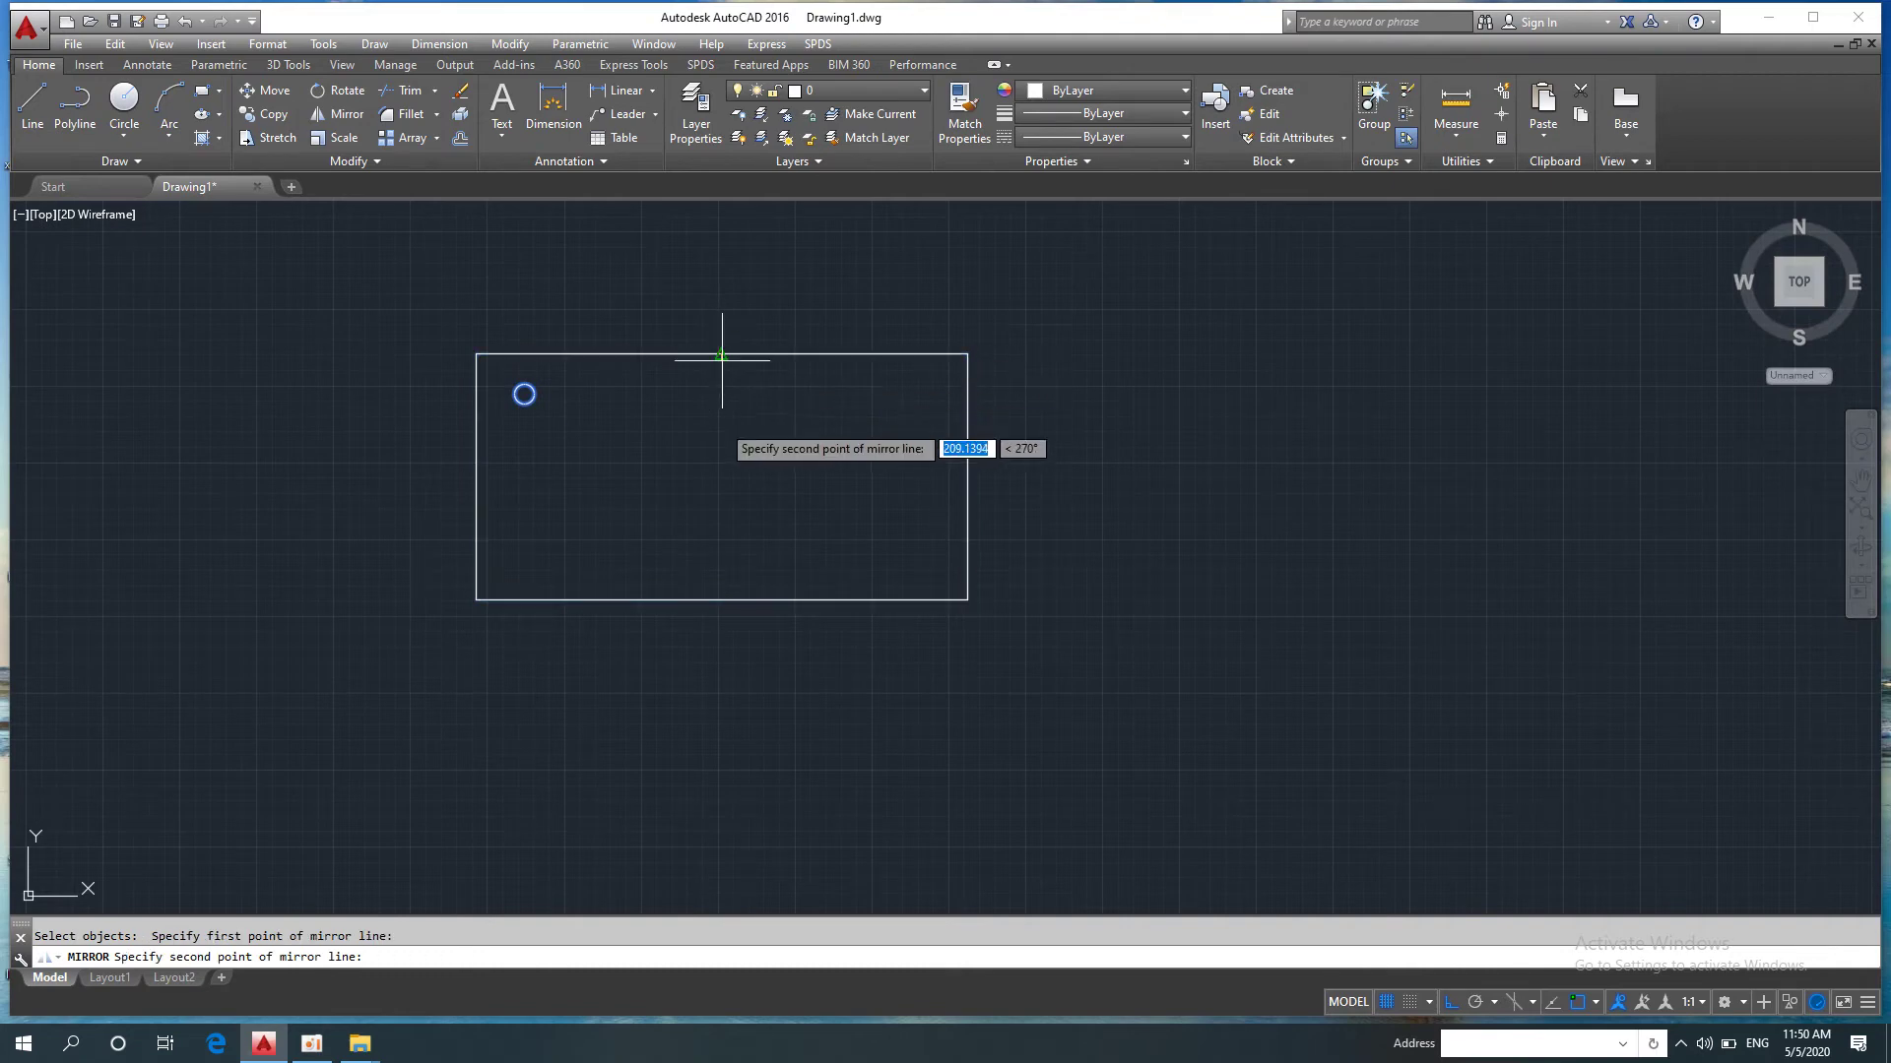
{"action": "left_click", "coordinate": [724, 476]}
{"action": "key", "text": "Return"}
{"action": "key", "text": "Return"}
Step: Mirror both circles about the horizontal midline, then return to south-west isometric view
{"action": "left_click", "coordinate": [374, 291]}
{"action": "left_click", "coordinate": [1105, 490]}
{"action": "key", "text": "Return"}
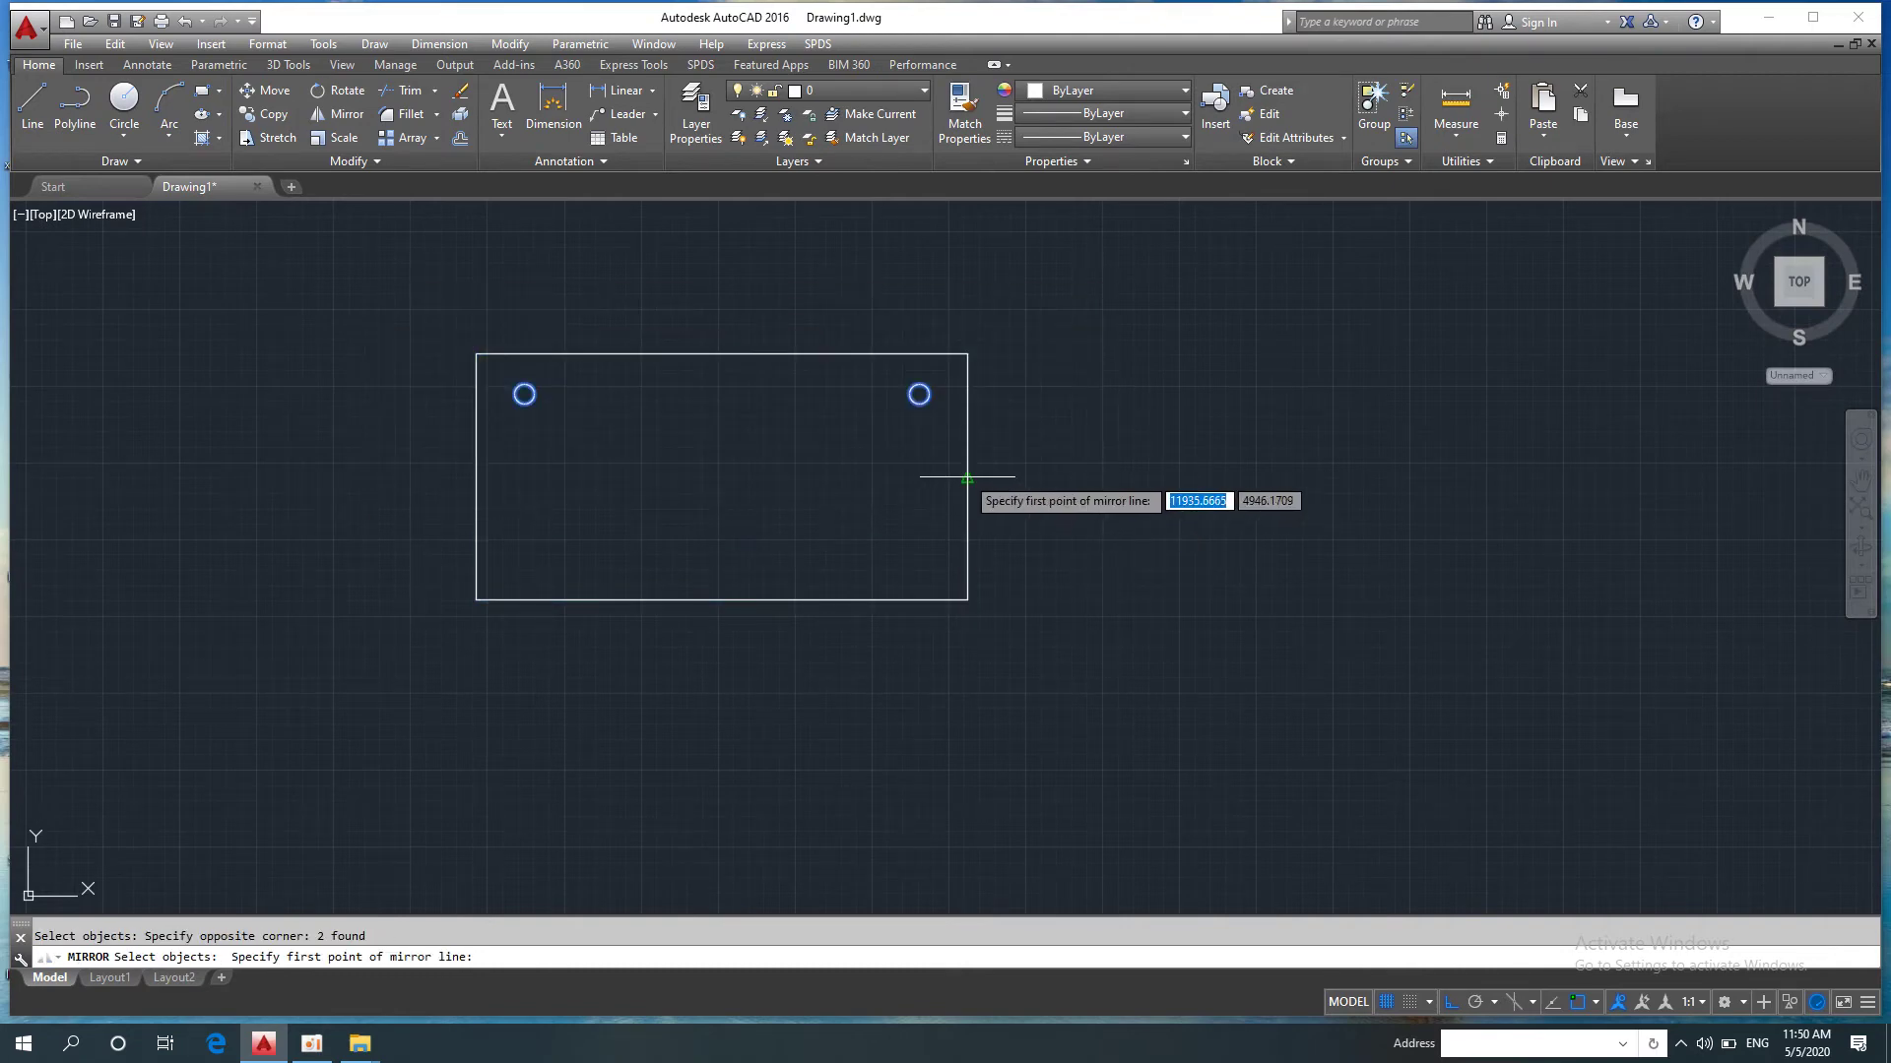
{"action": "left_click", "coordinate": [968, 477]}
{"action": "left_click", "coordinate": [1215, 491]}
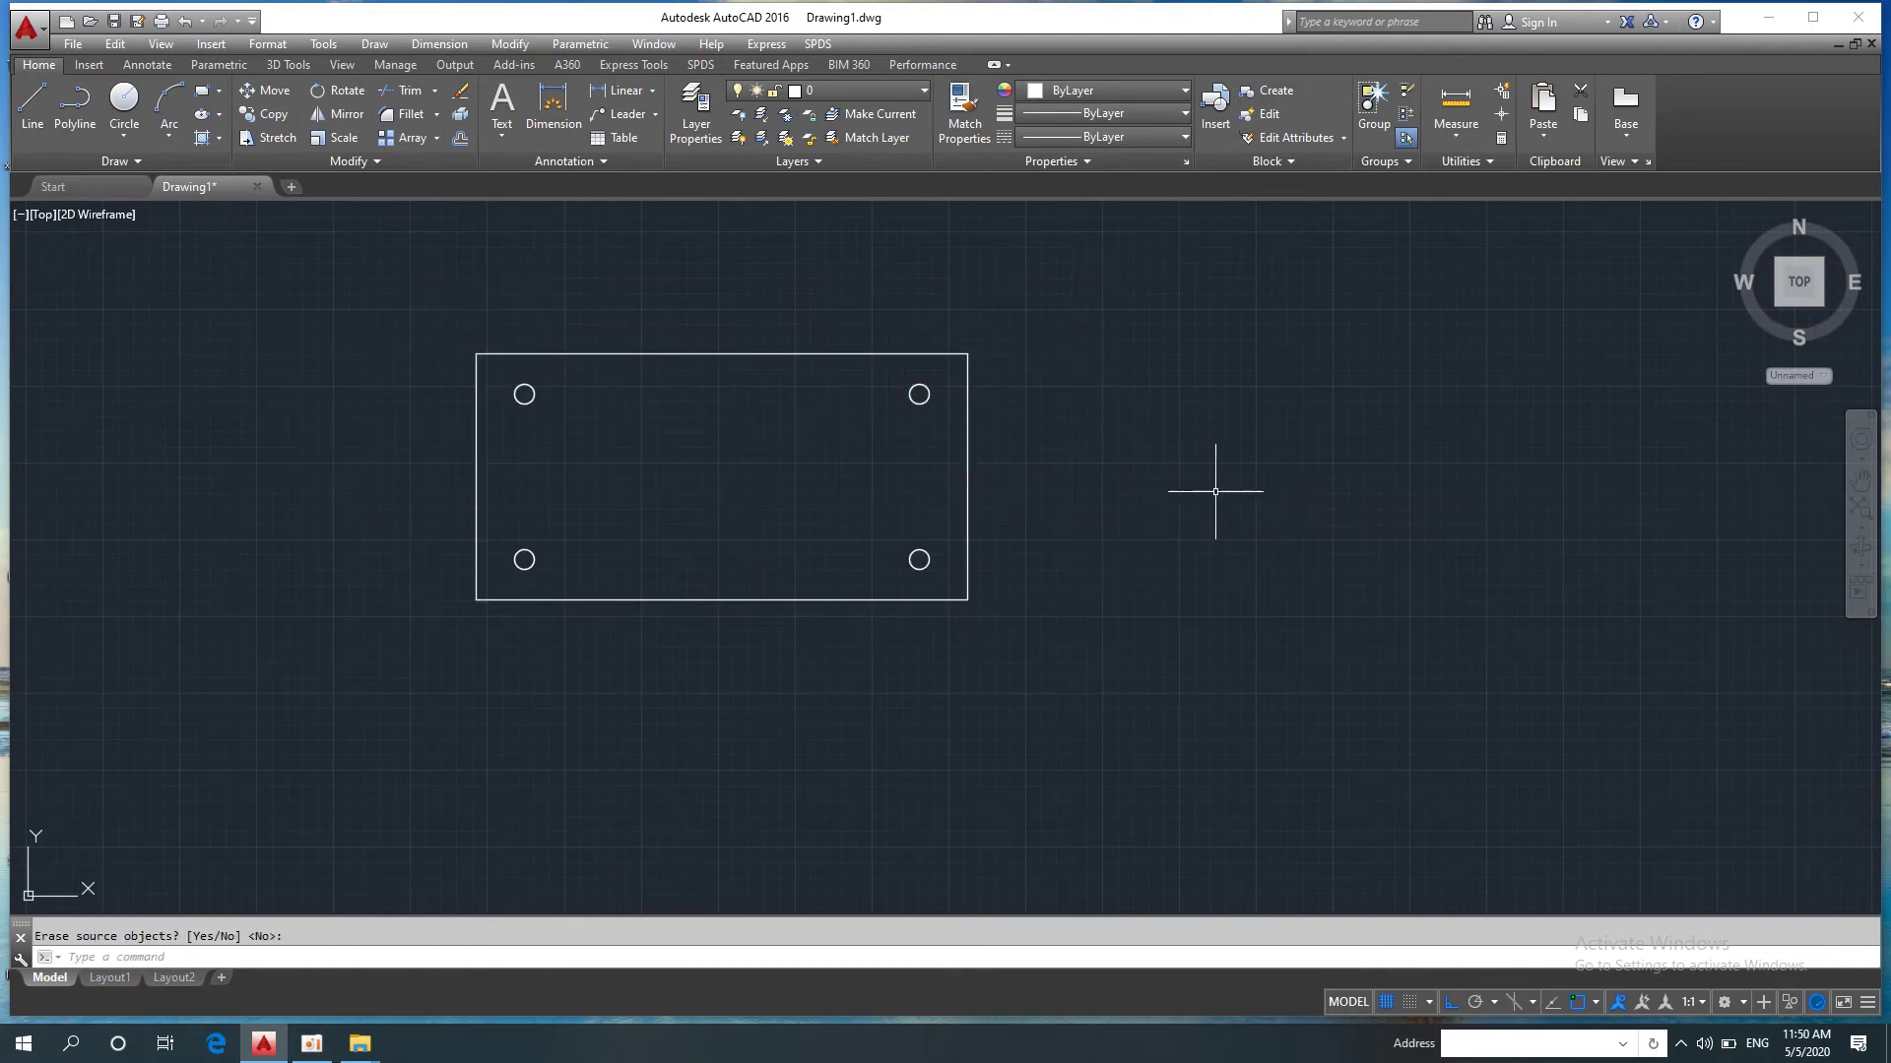
{"action": "left_click", "coordinate": [43, 214]}
{"action": "left_click", "coordinate": [104, 399]}
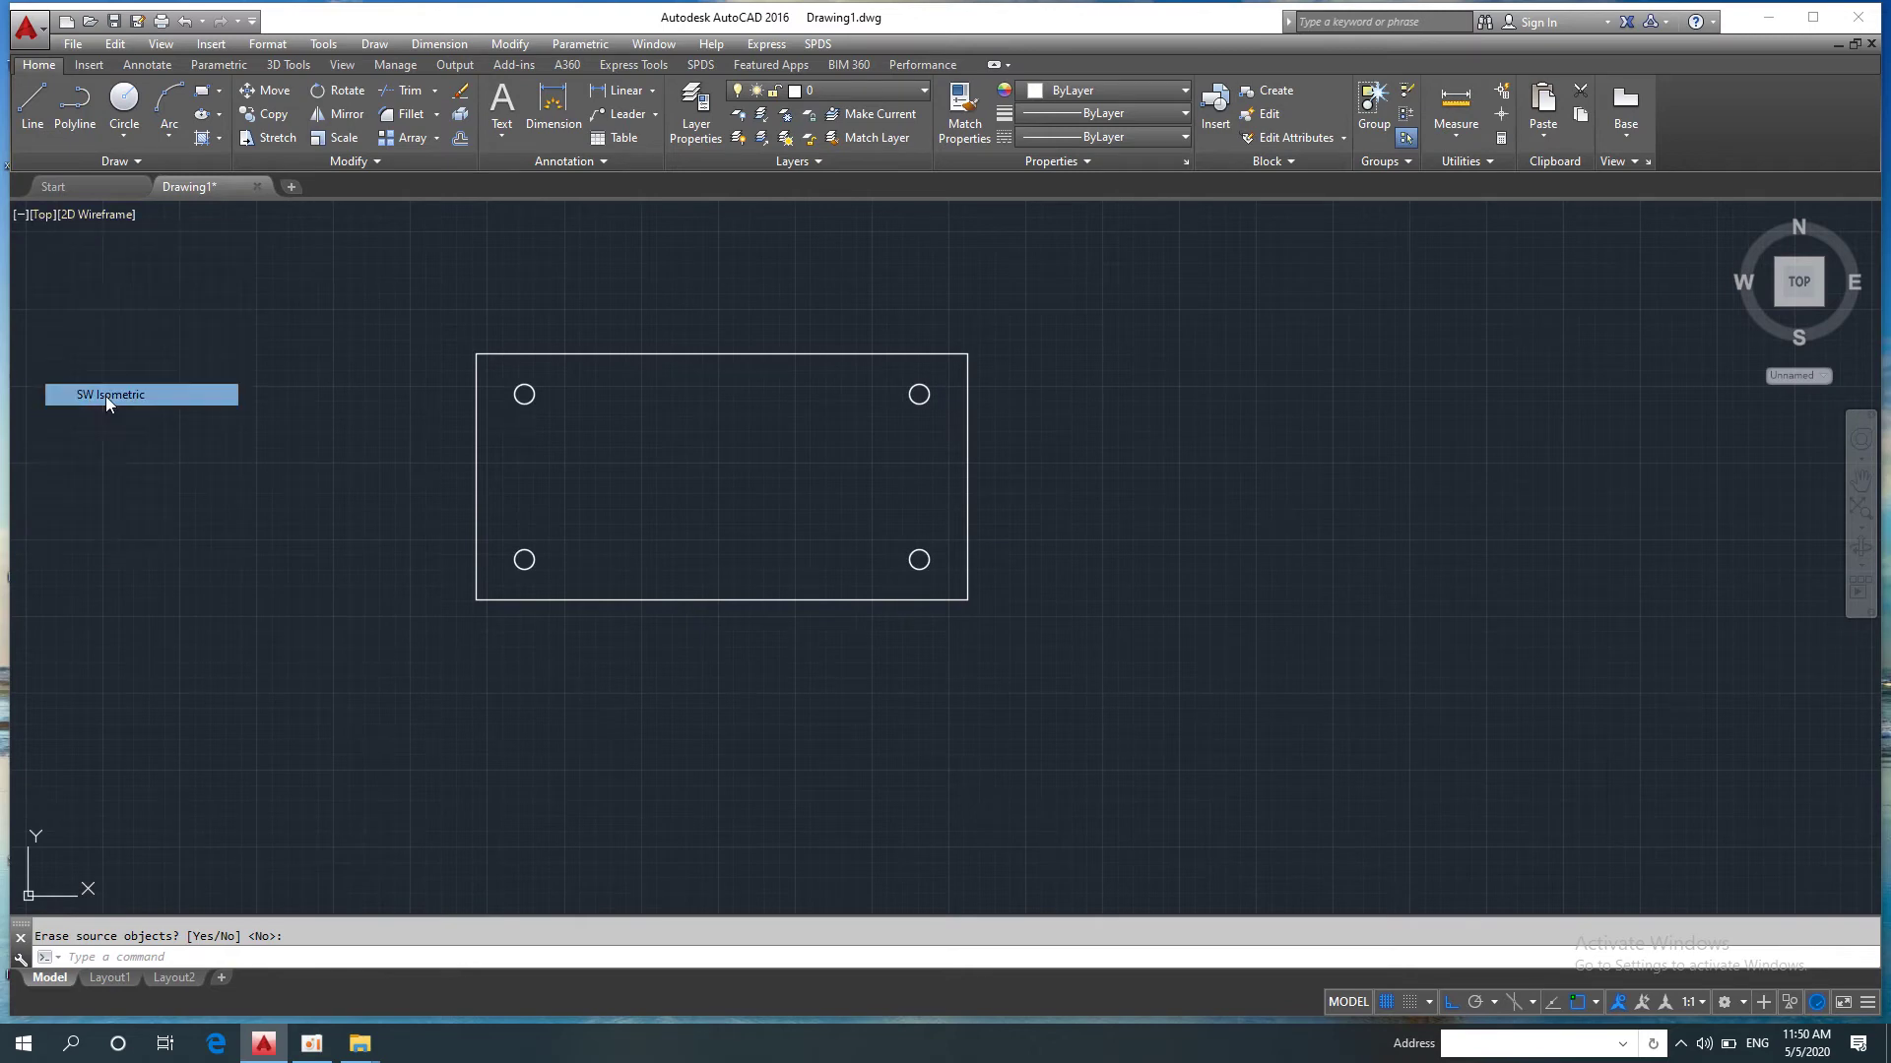
Step: Move the slab 850 units up onto the tops of the four legs
{"action": "left_click", "coordinate": [260, 102]}
{"action": "left_click", "coordinate": [985, 696]}
{"action": "key", "text": "Return"}
{"action": "left_click", "coordinate": [1173, 755]}
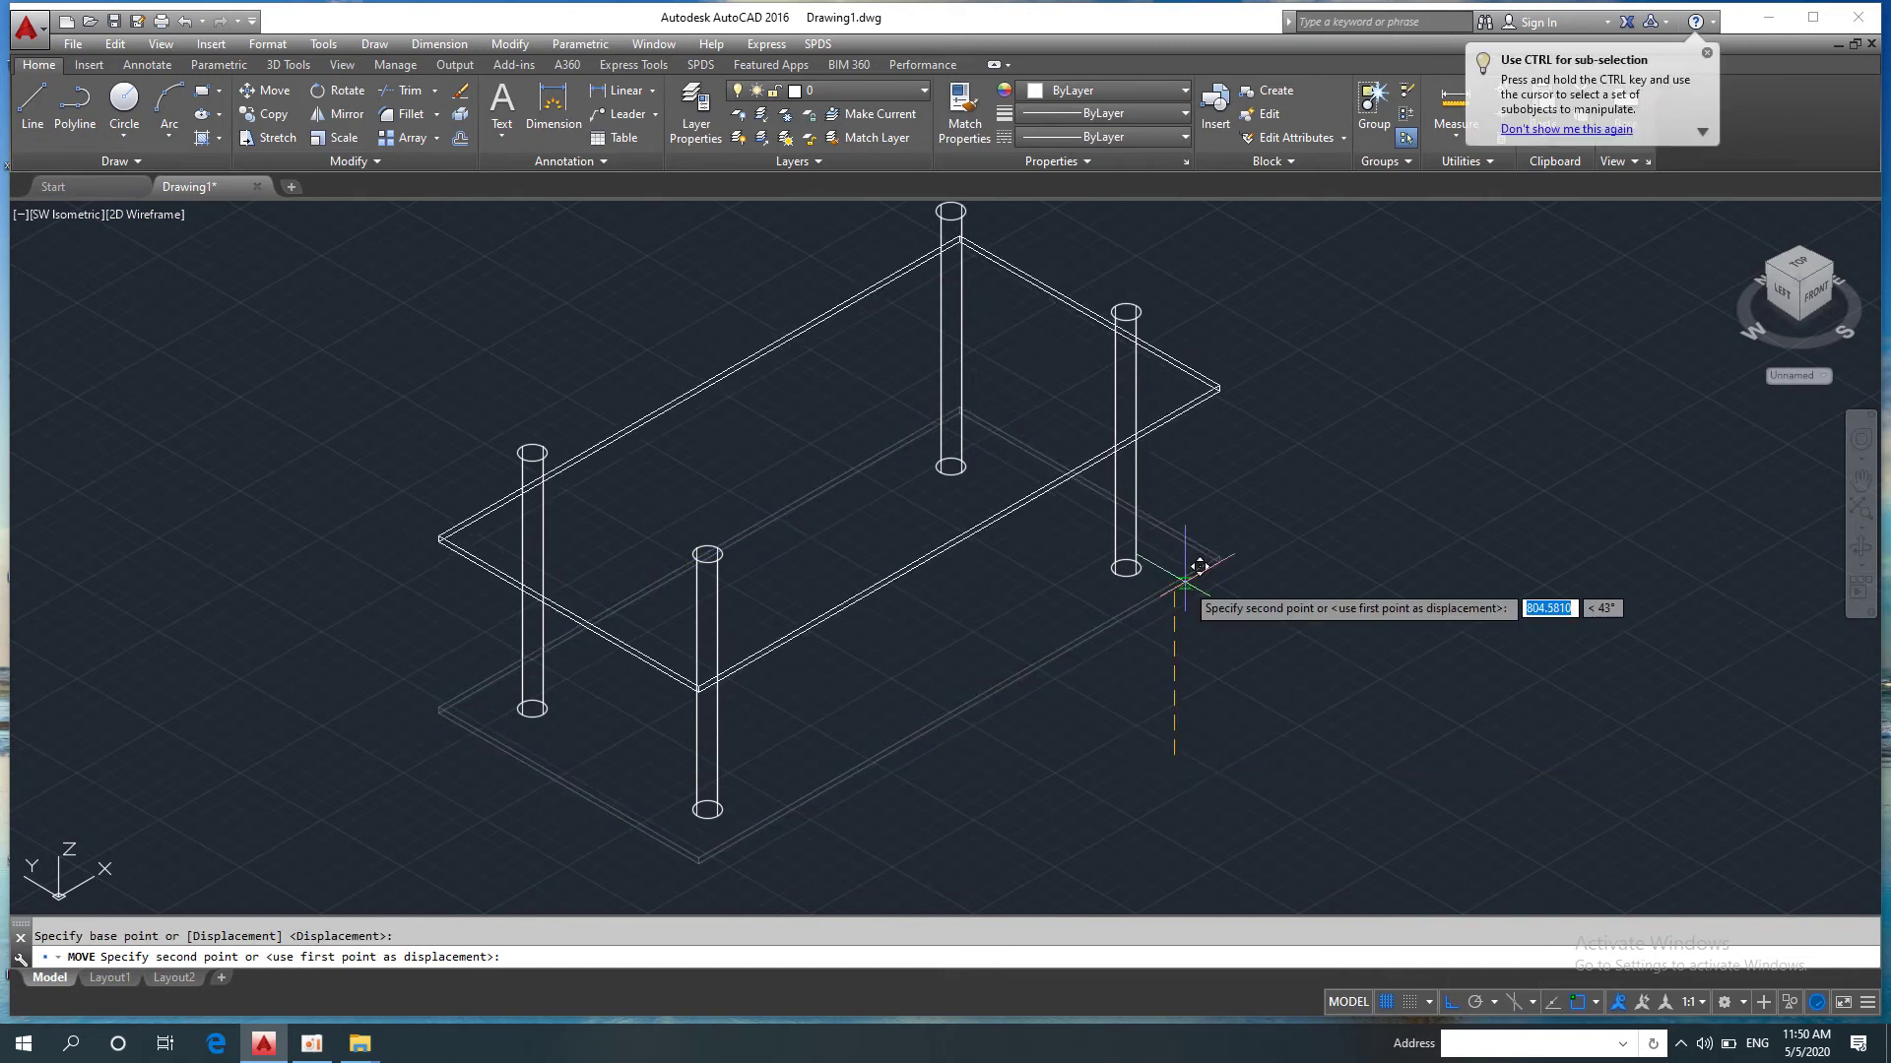
{"action": "type", "text": "850"}
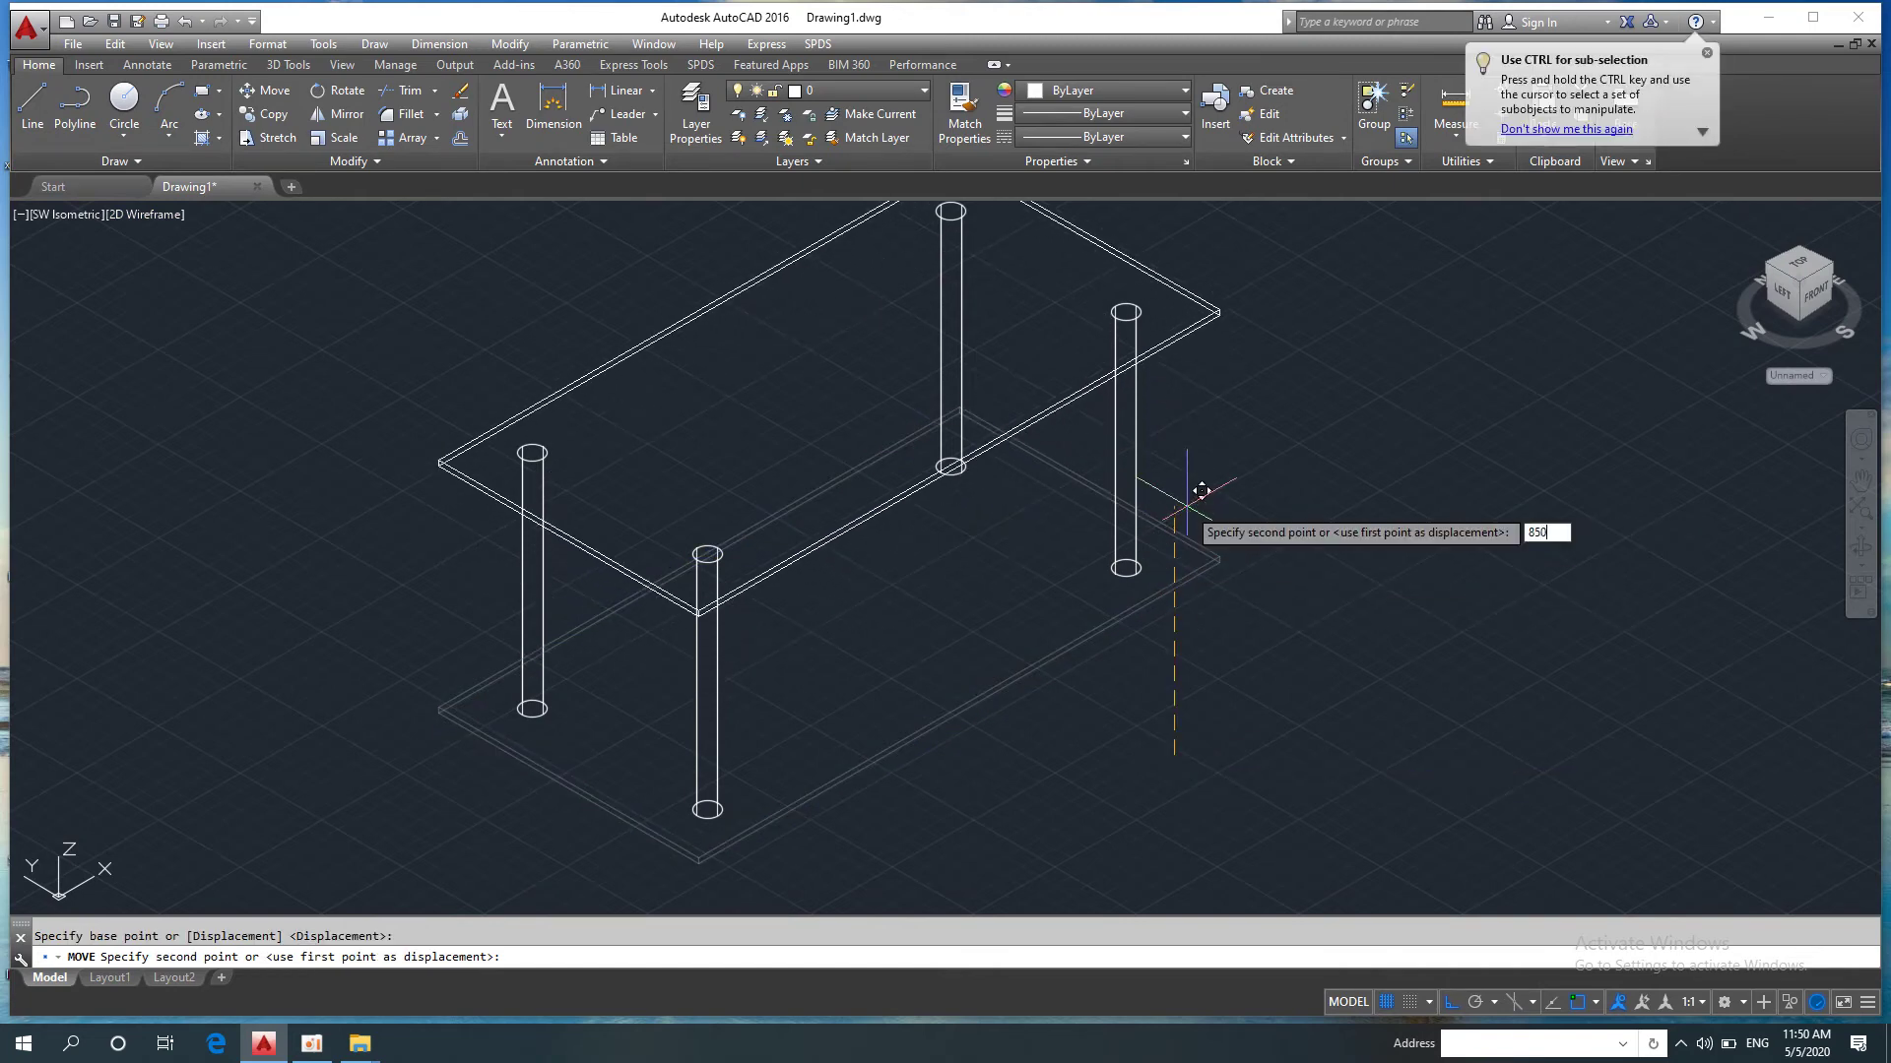
{"action": "key", "text": "Return"}
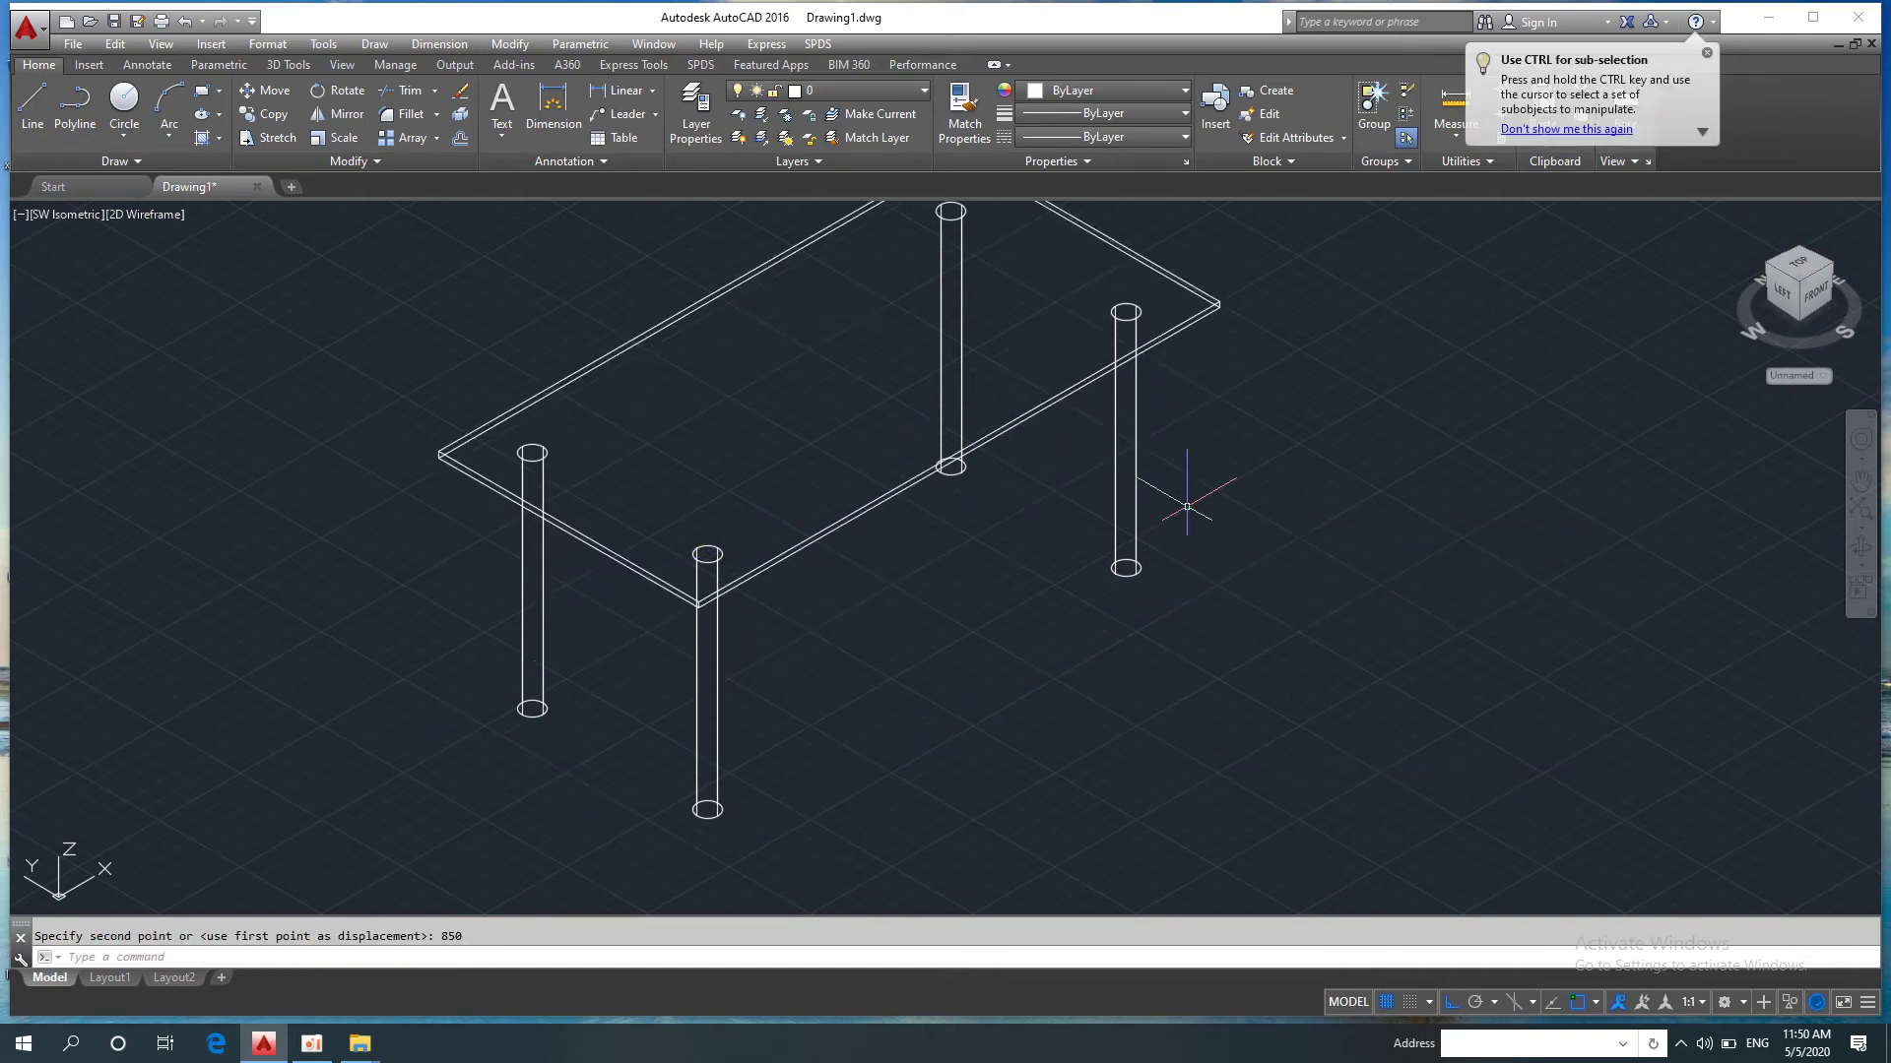
Step: Display the table in the Shaded style, orbit around it, and window-select it
{"action": "left_click", "coordinate": [142, 215]}
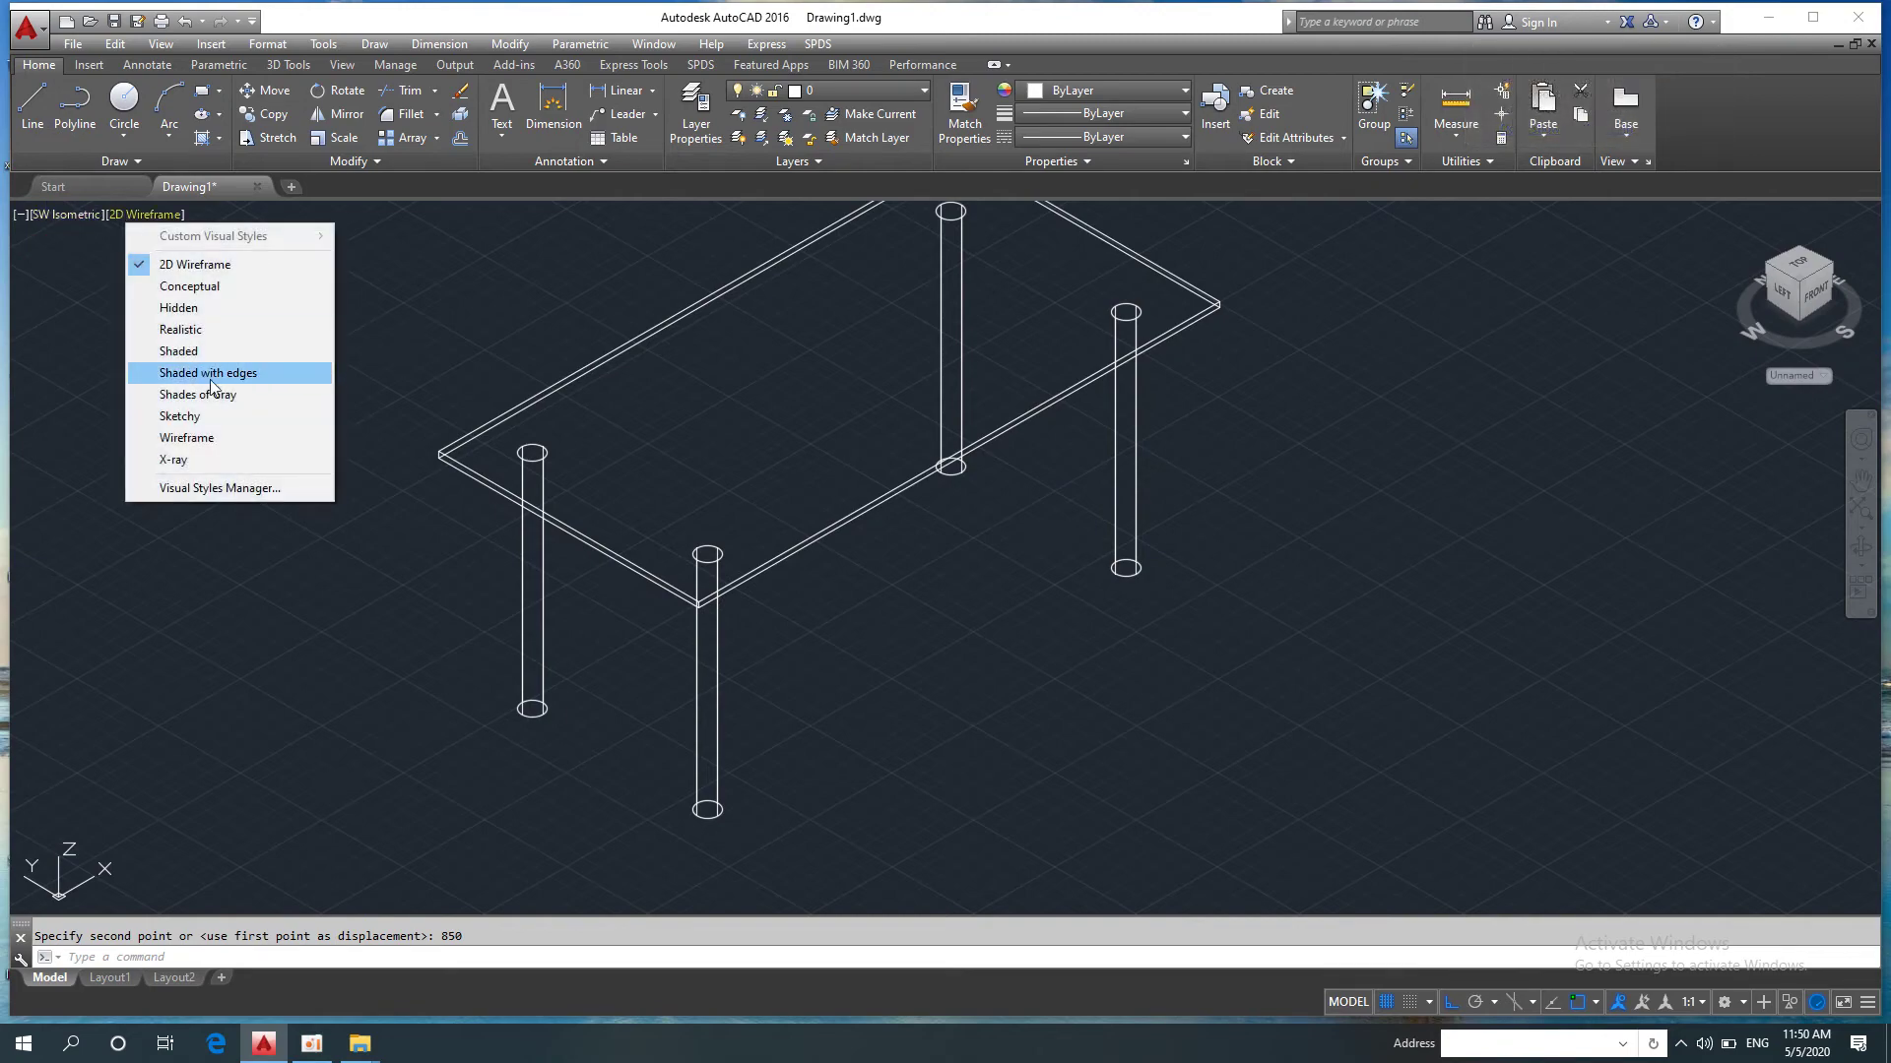
{"action": "left_click", "coordinate": [187, 351]}
{"action": "scroll", "coordinate": [1011, 591], "scroll_direction": "down", "scroll_amount": 2}
{"action": "mouse_move", "coordinate": [1012, 591]}
{"action": "middle_mouse_down", "text": "shift"}
{"action": "mouse_move", "coordinate": [820, 612]}
{"action": "mouse_move", "coordinate": [524, 527]}
{"action": "mouse_move", "coordinate": [554, 606]}
{"action": "mouse_move", "coordinate": [886, 646]}
{"action": "middle_mouse_up", "text": "shift"}
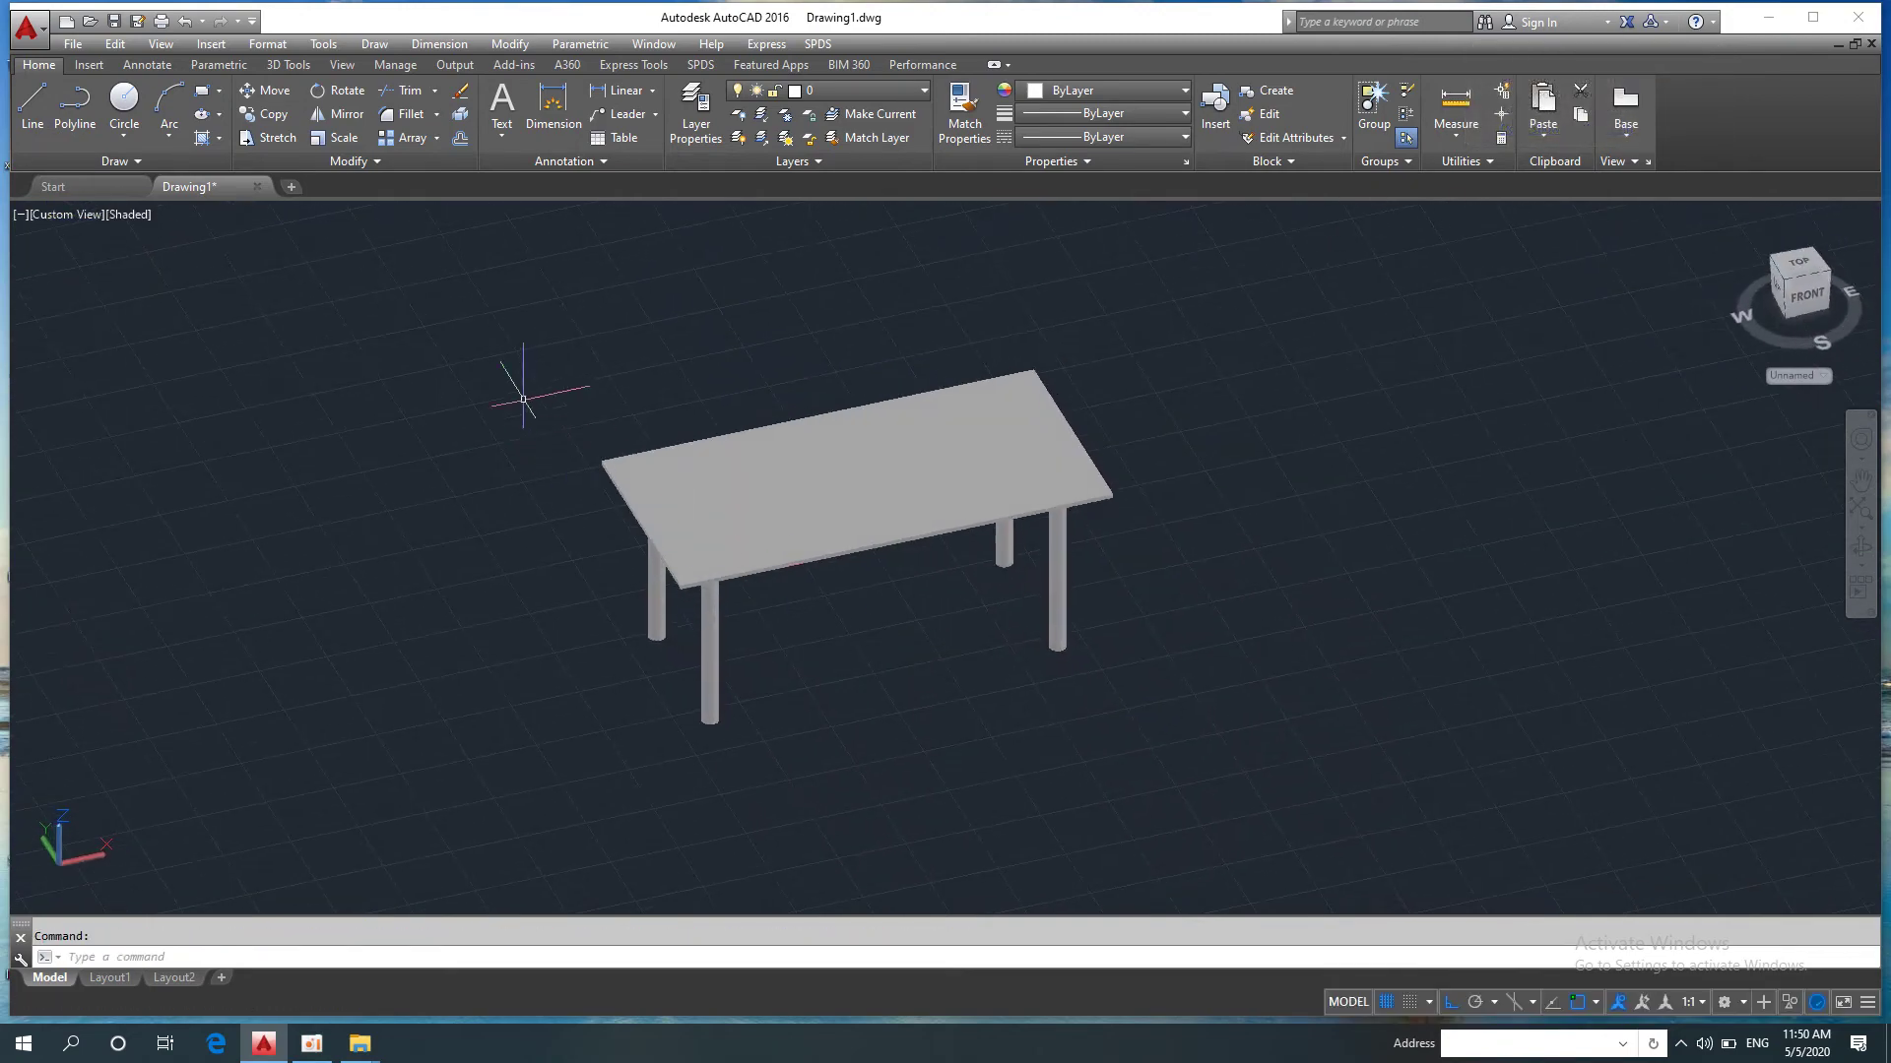
{"action": "left_click", "coordinate": [494, 328]}
{"action": "left_click", "coordinate": [1202, 778]}
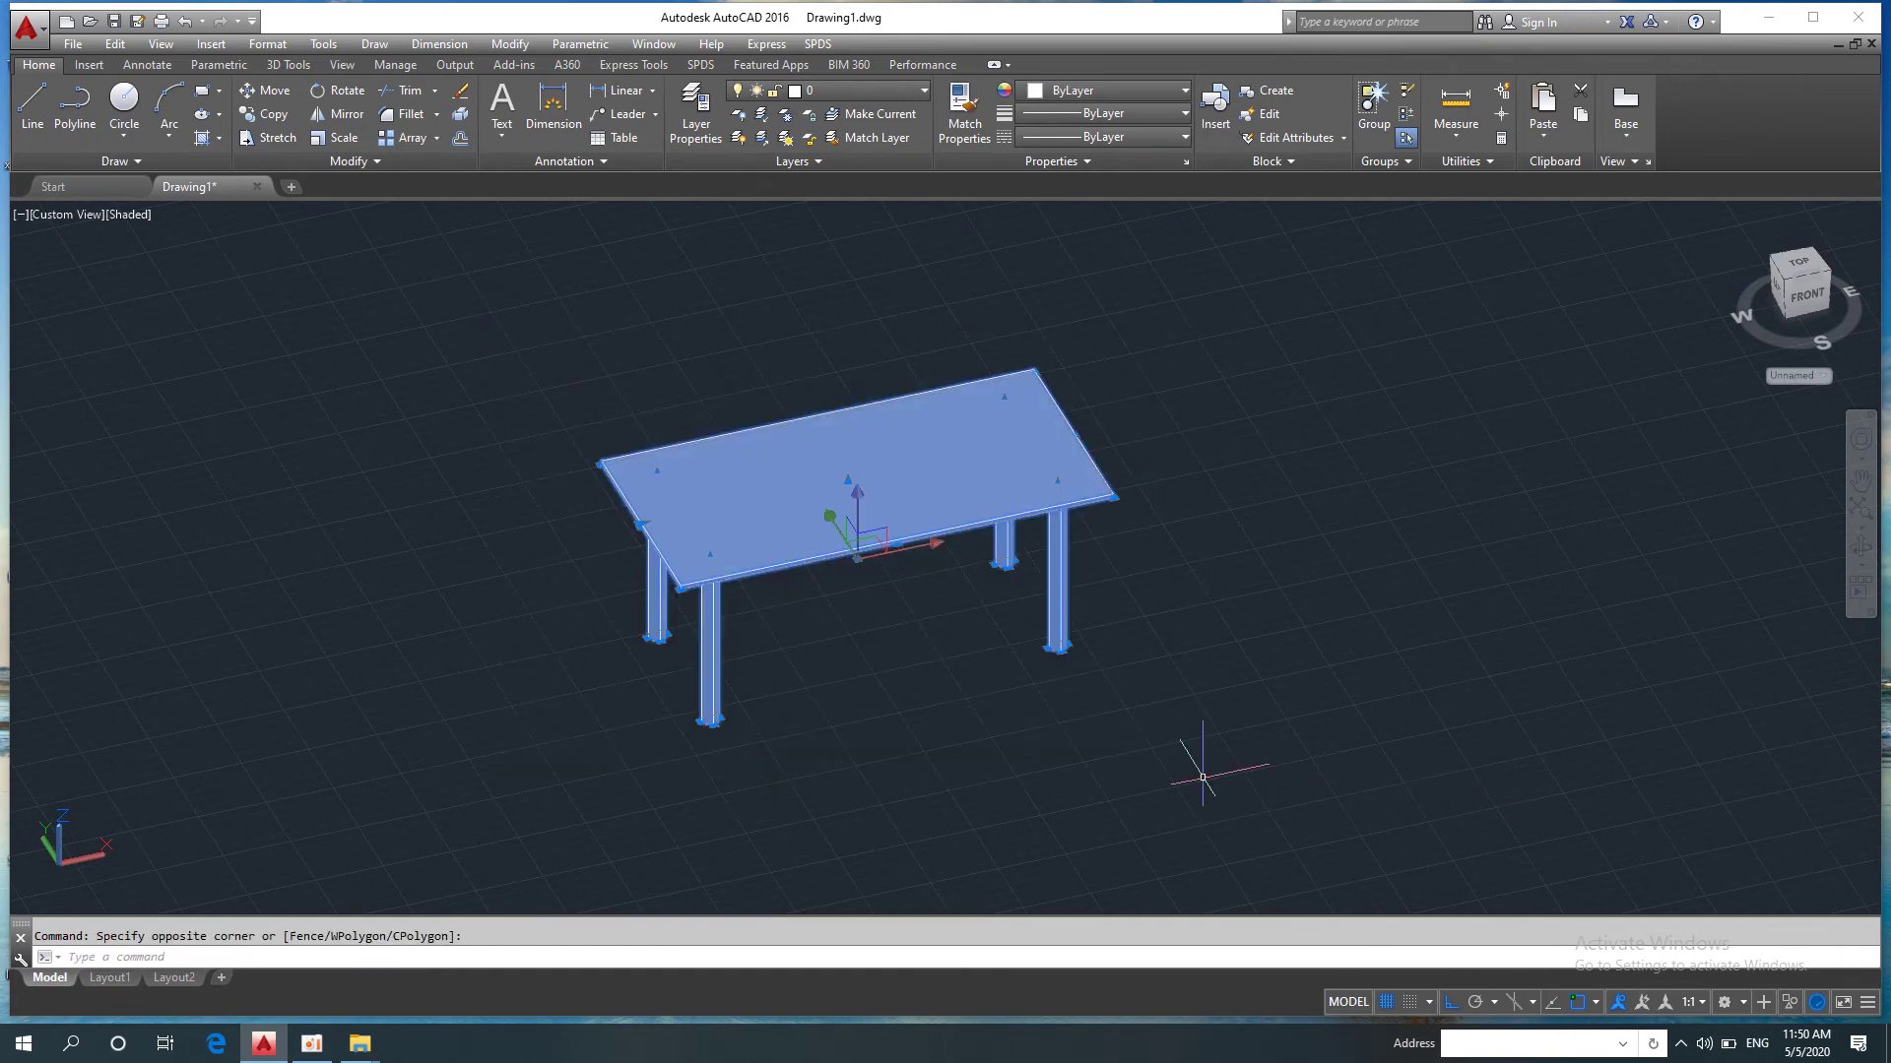
Step: Erase the whole table from the drawing
{"action": "key", "text": "Delete"}
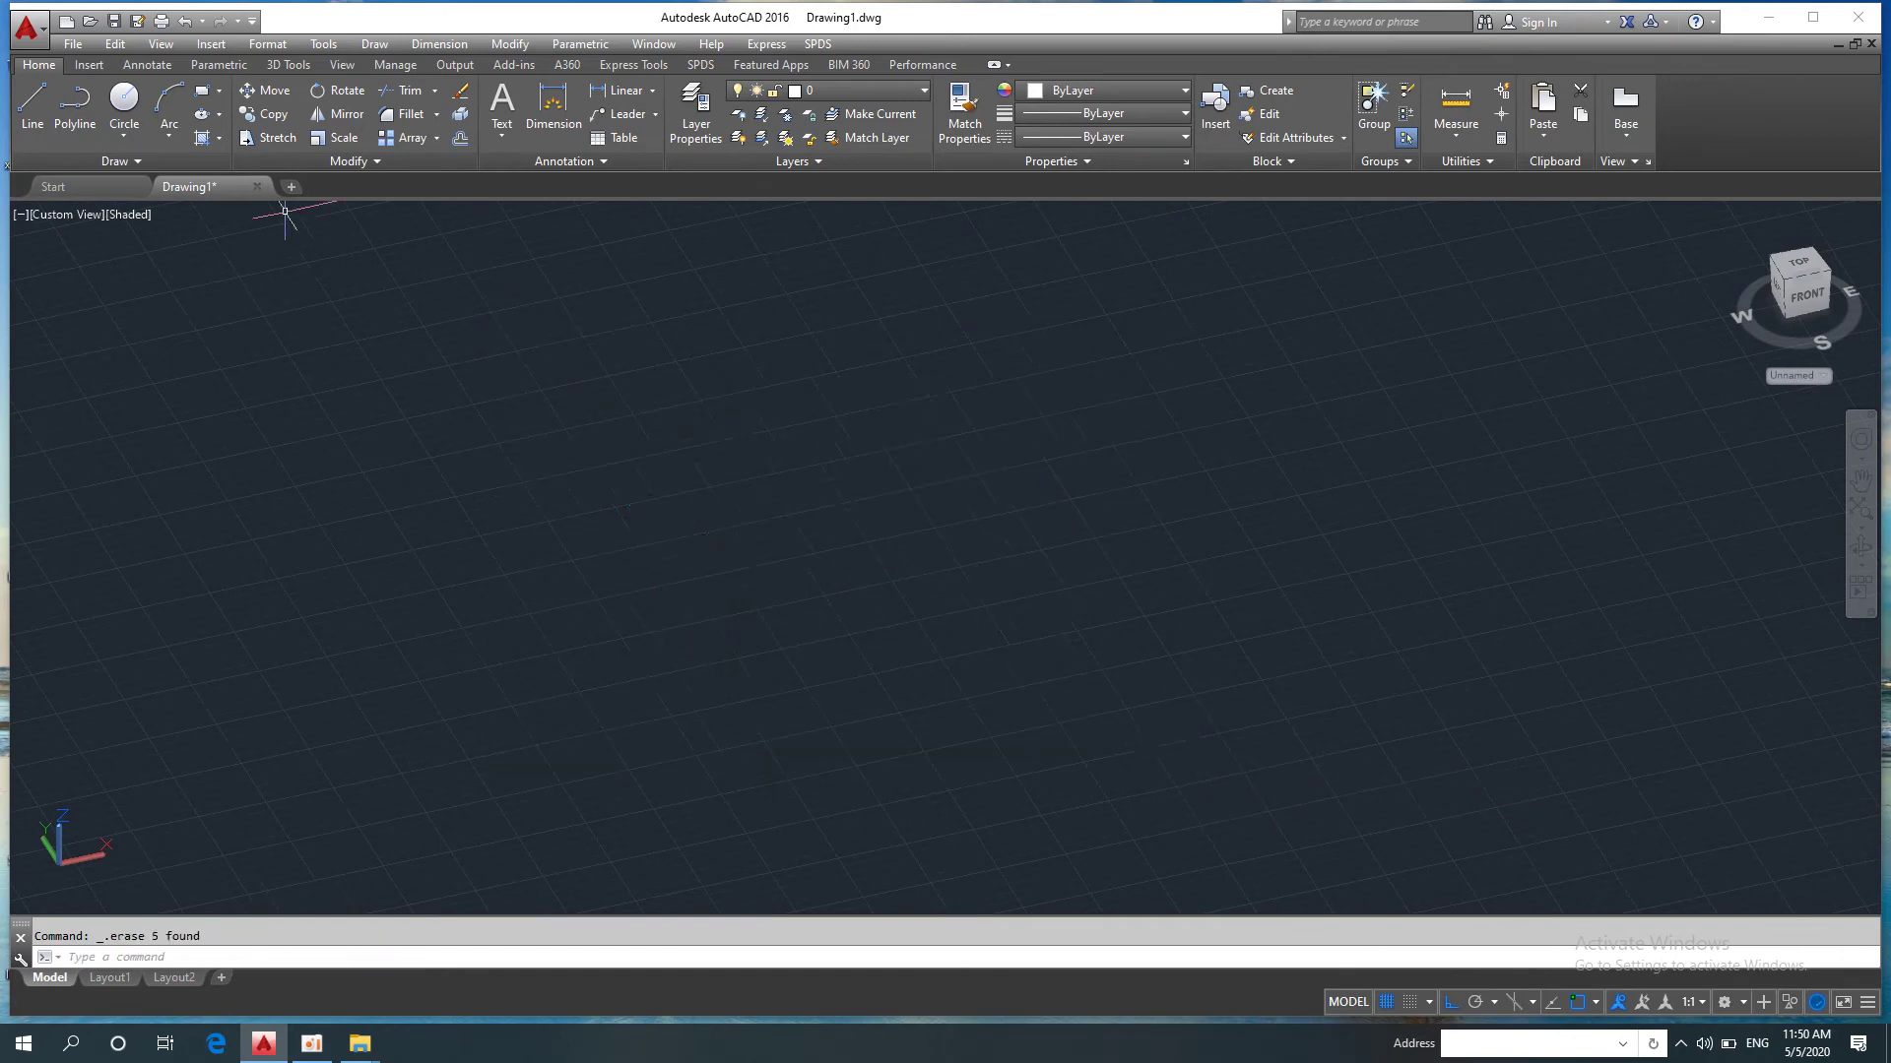
{"action": "left_click", "coordinate": [287, 65]}
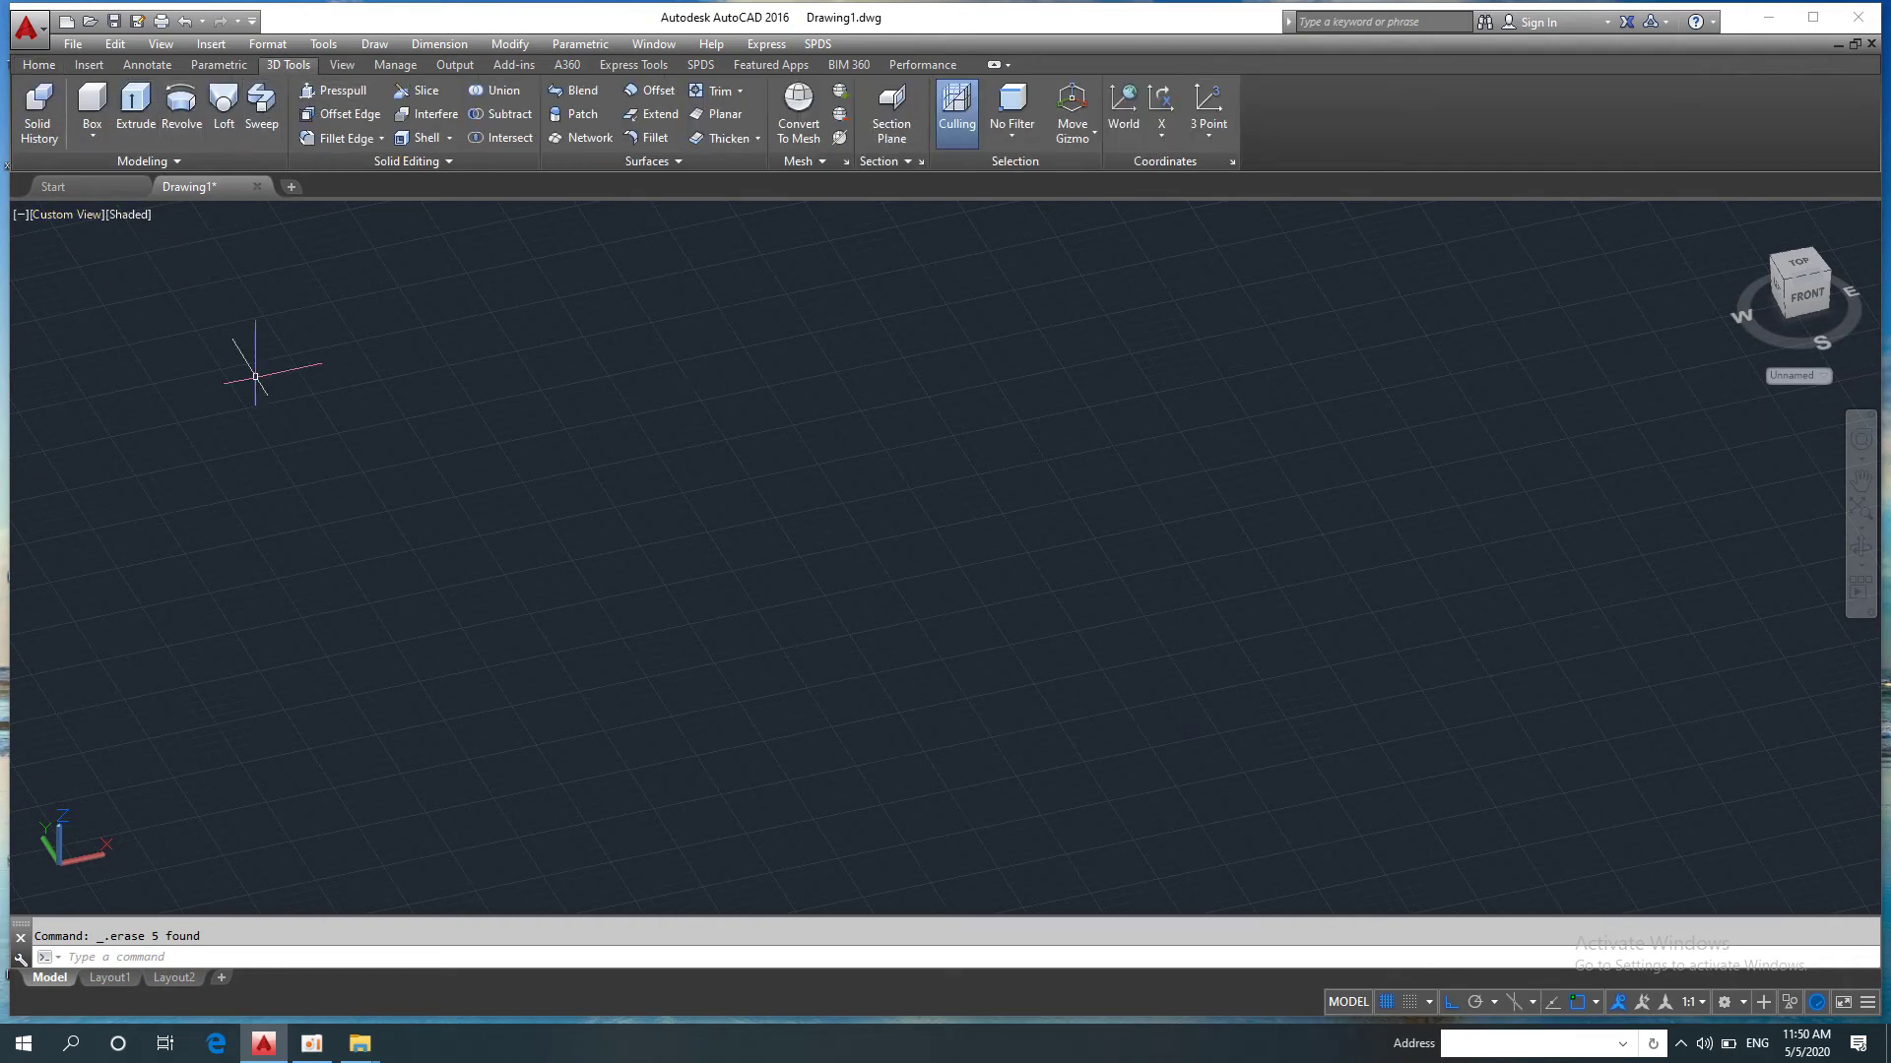
{"action": "left_click", "coordinate": [42, 66]}
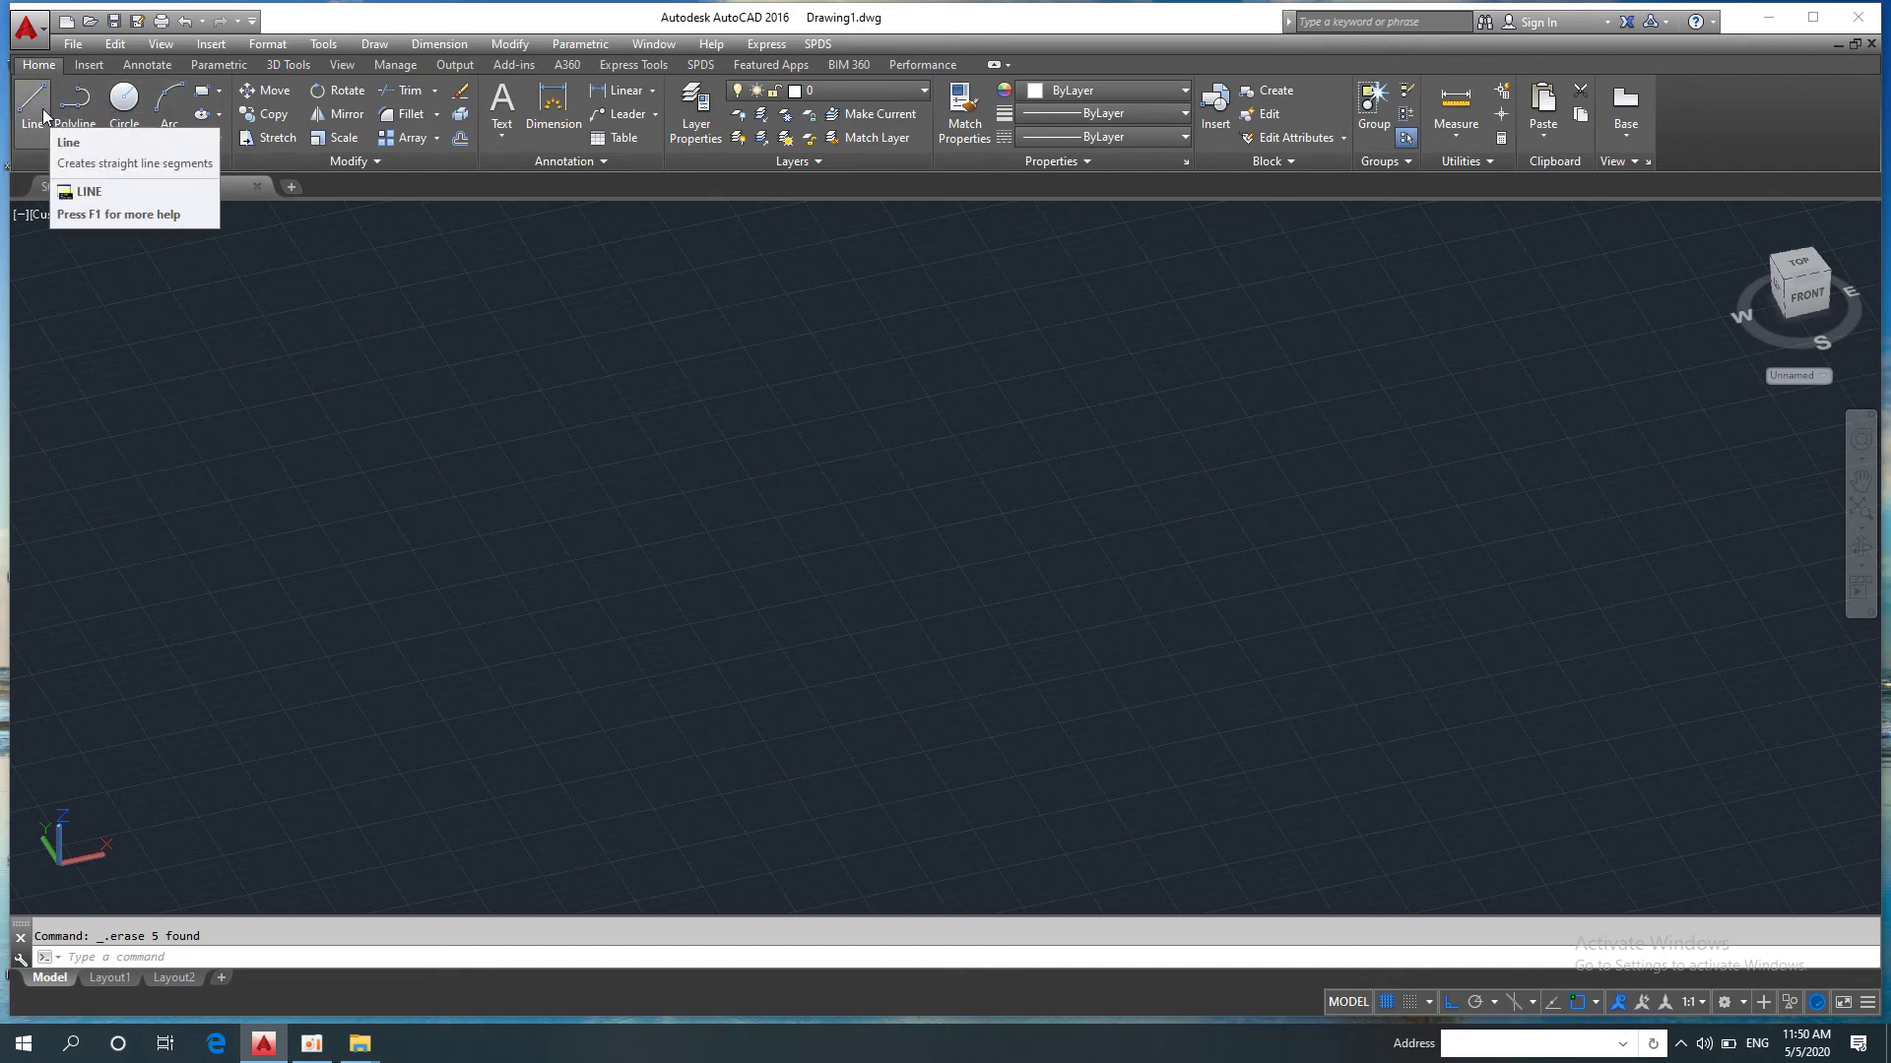
Step: Begin a polyline outline with a long first edge and the first rectangular notch
{"action": "left_click", "coordinate": [75, 98]}
{"action": "left_click", "coordinate": [475, 539]}
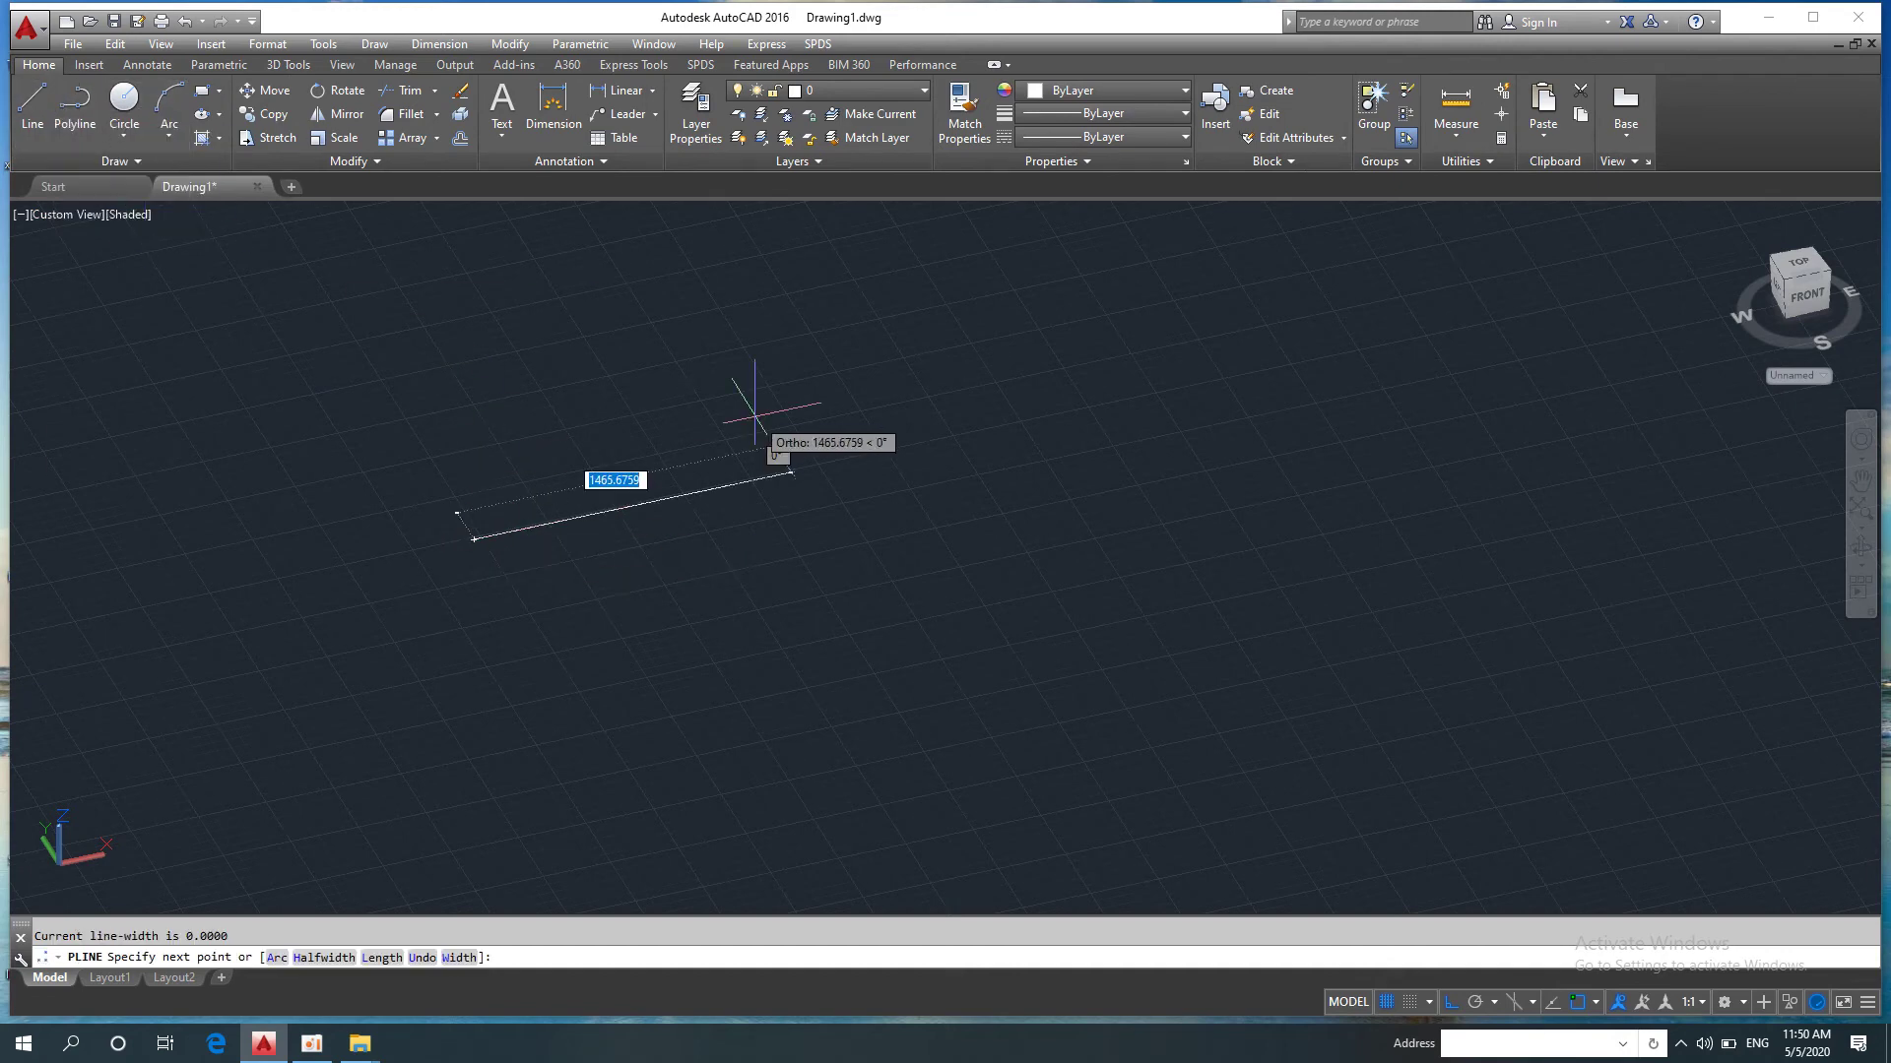
{"action": "left_click", "coordinate": [790, 474]}
{"action": "left_click", "coordinate": [867, 592]}
{"action": "left_click", "coordinate": [767, 613]}
{"action": "left_click", "coordinate": [723, 543]}
Step: Draw the second notch and close the polyline back at its start point
{"action": "left_click", "coordinate": [640, 562]}
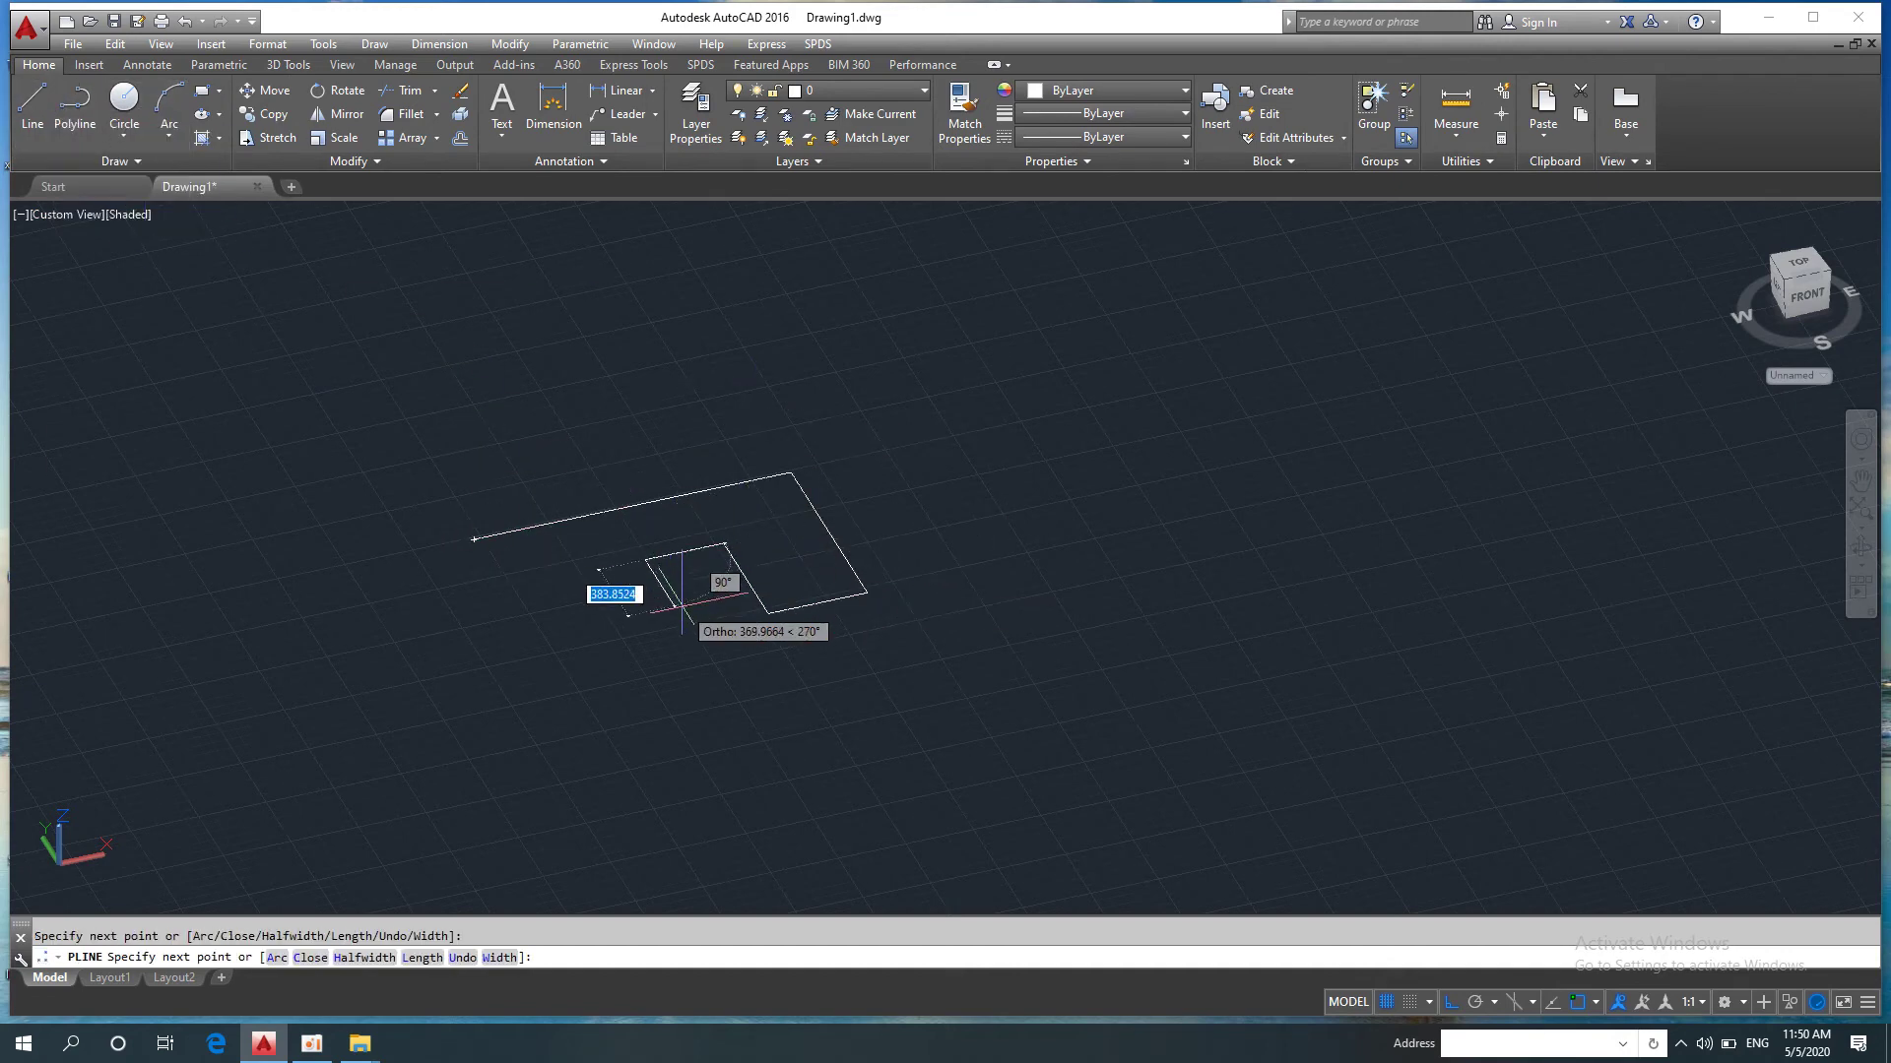
{"action": "left_click", "coordinate": [675, 606]}
{"action": "left_click", "coordinate": [591, 625]}
{"action": "left_click", "coordinate": [561, 578]}
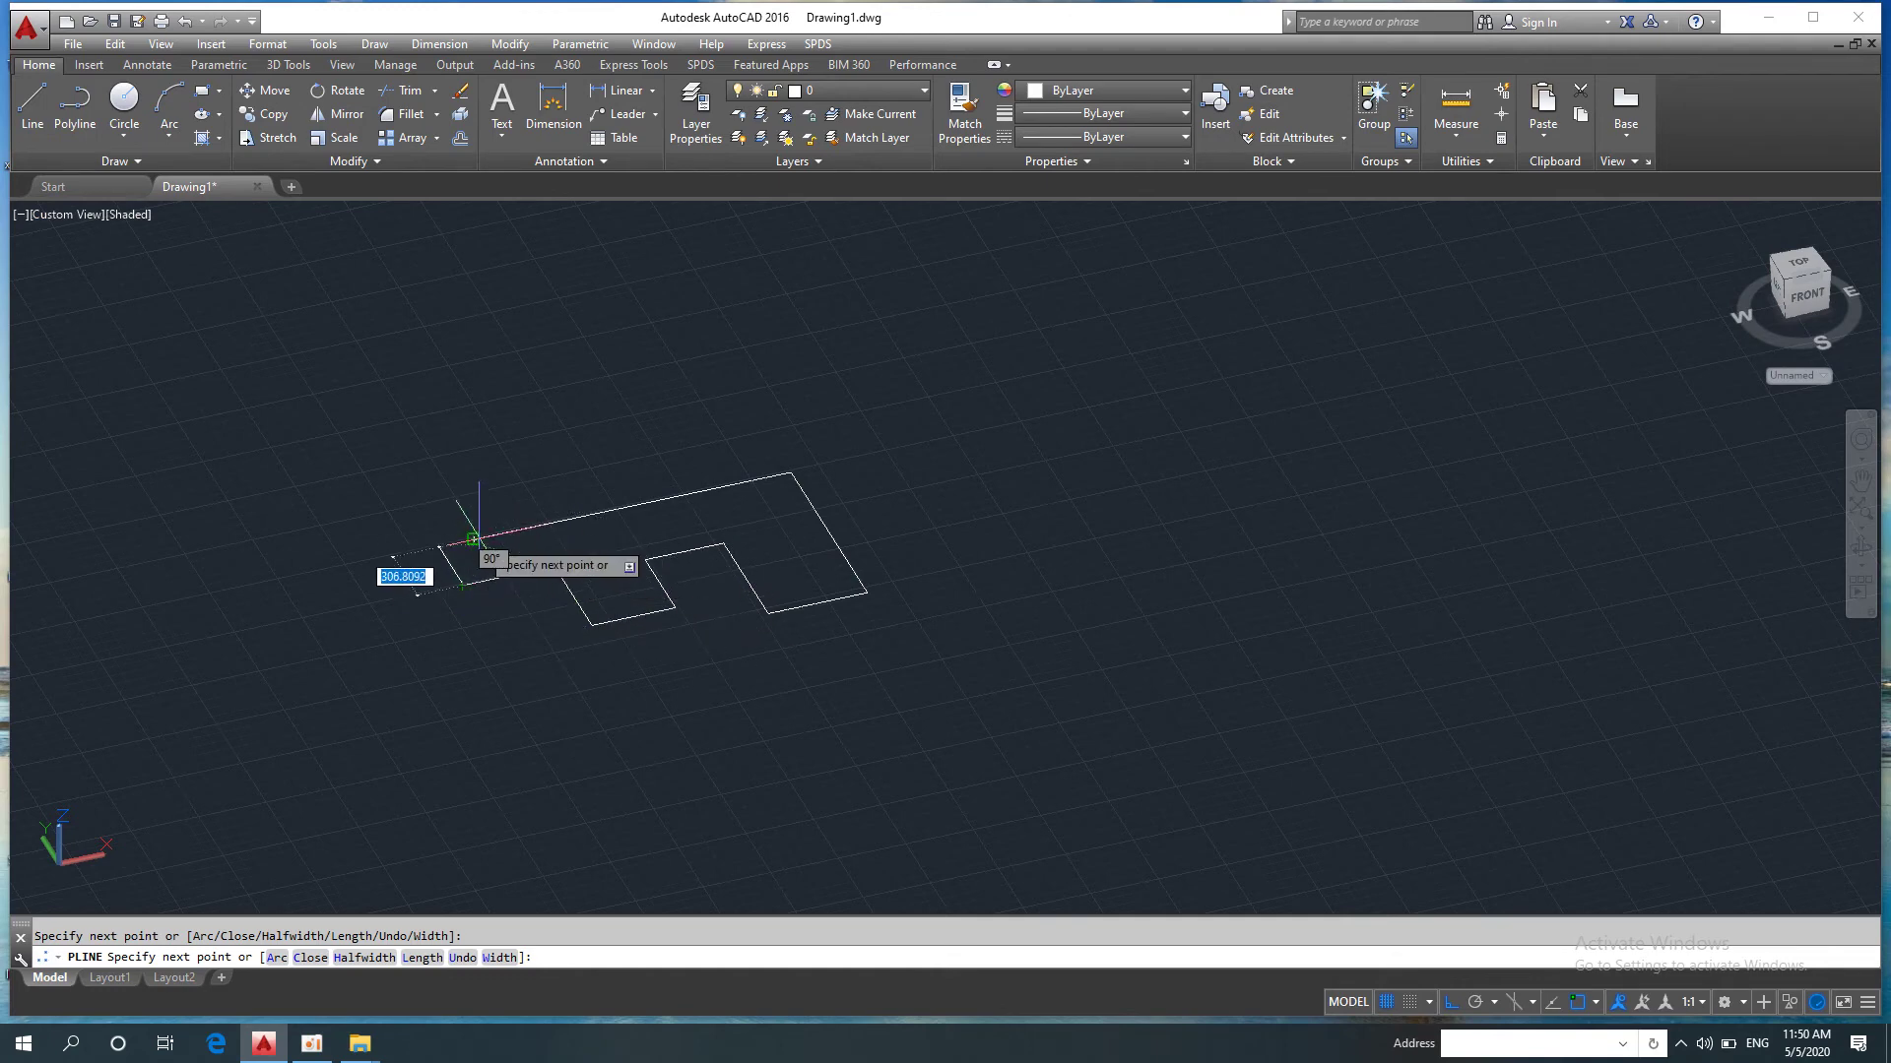
{"action": "left_click", "coordinate": [473, 540]}
{"action": "key", "text": "Return"}
{"action": "scroll", "coordinate": [643, 571], "scroll_direction": "up", "scroll_amount": 3}
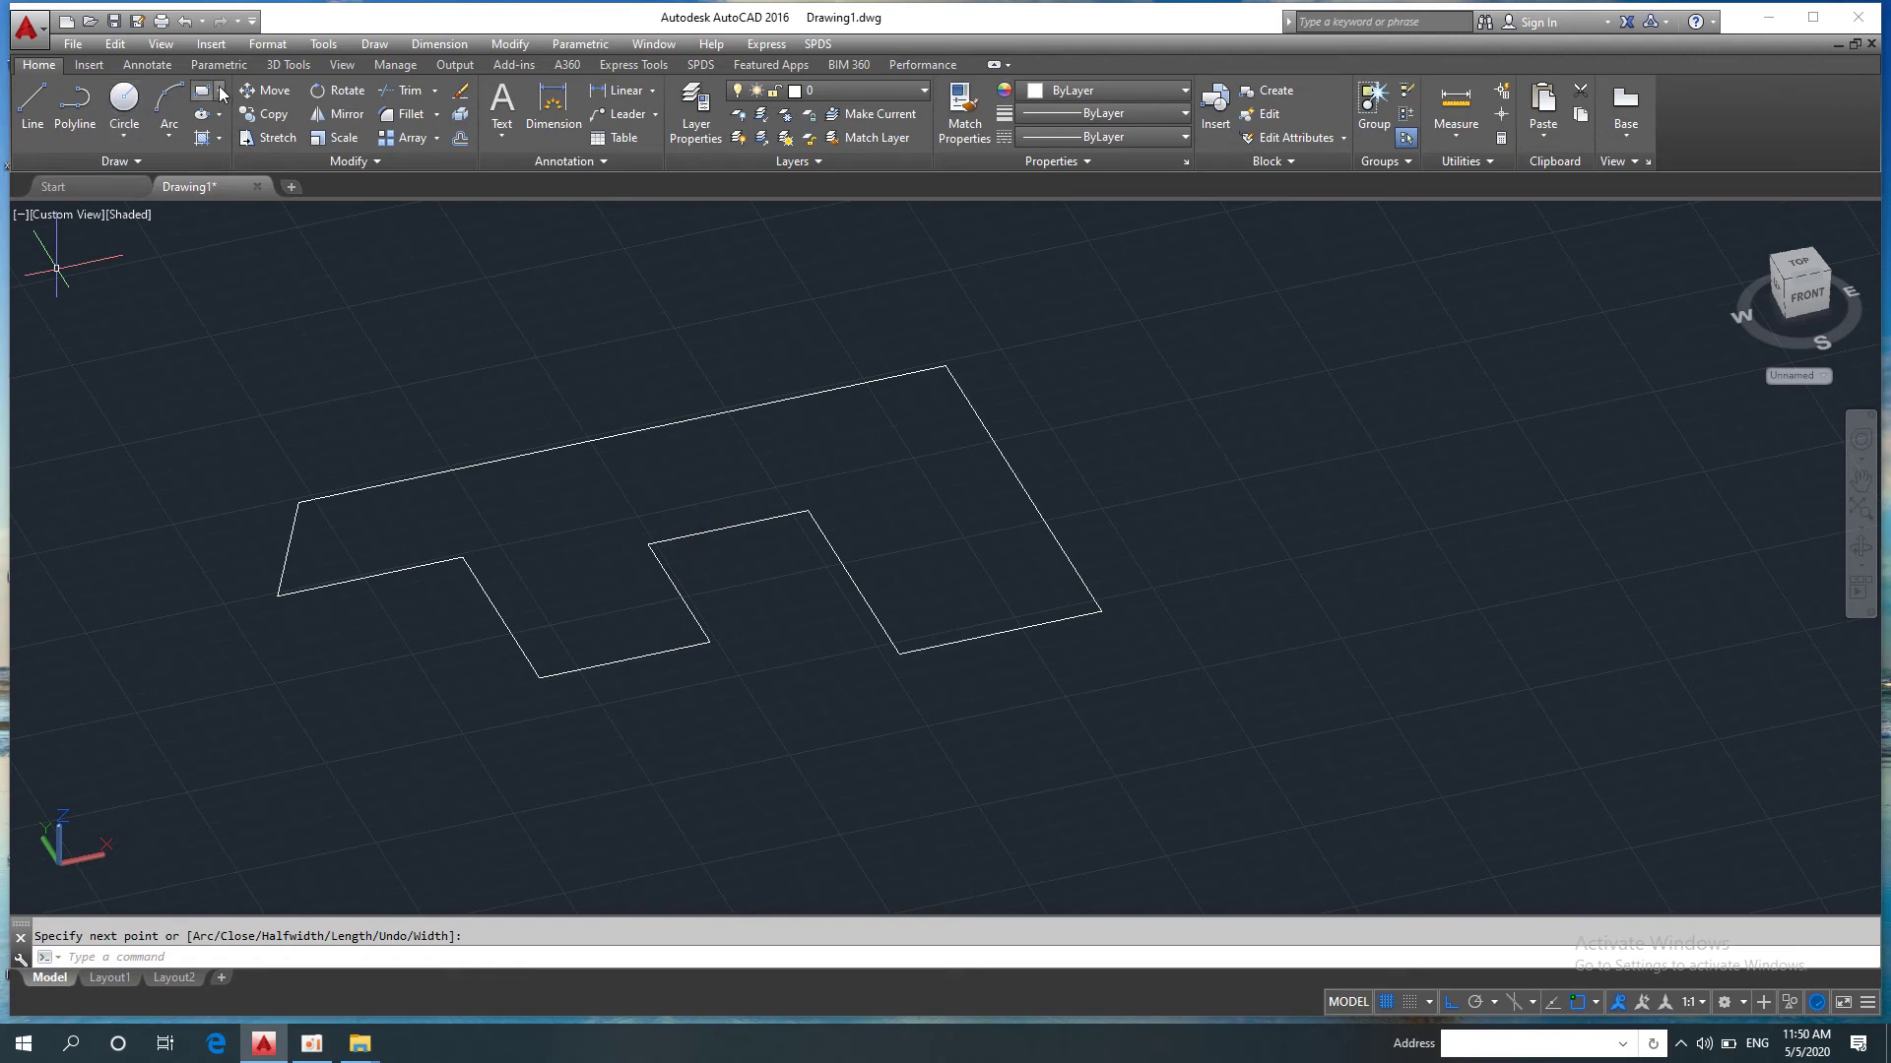
{"action": "left_click", "coordinate": [287, 64]}
{"action": "left_click", "coordinate": [91, 135]}
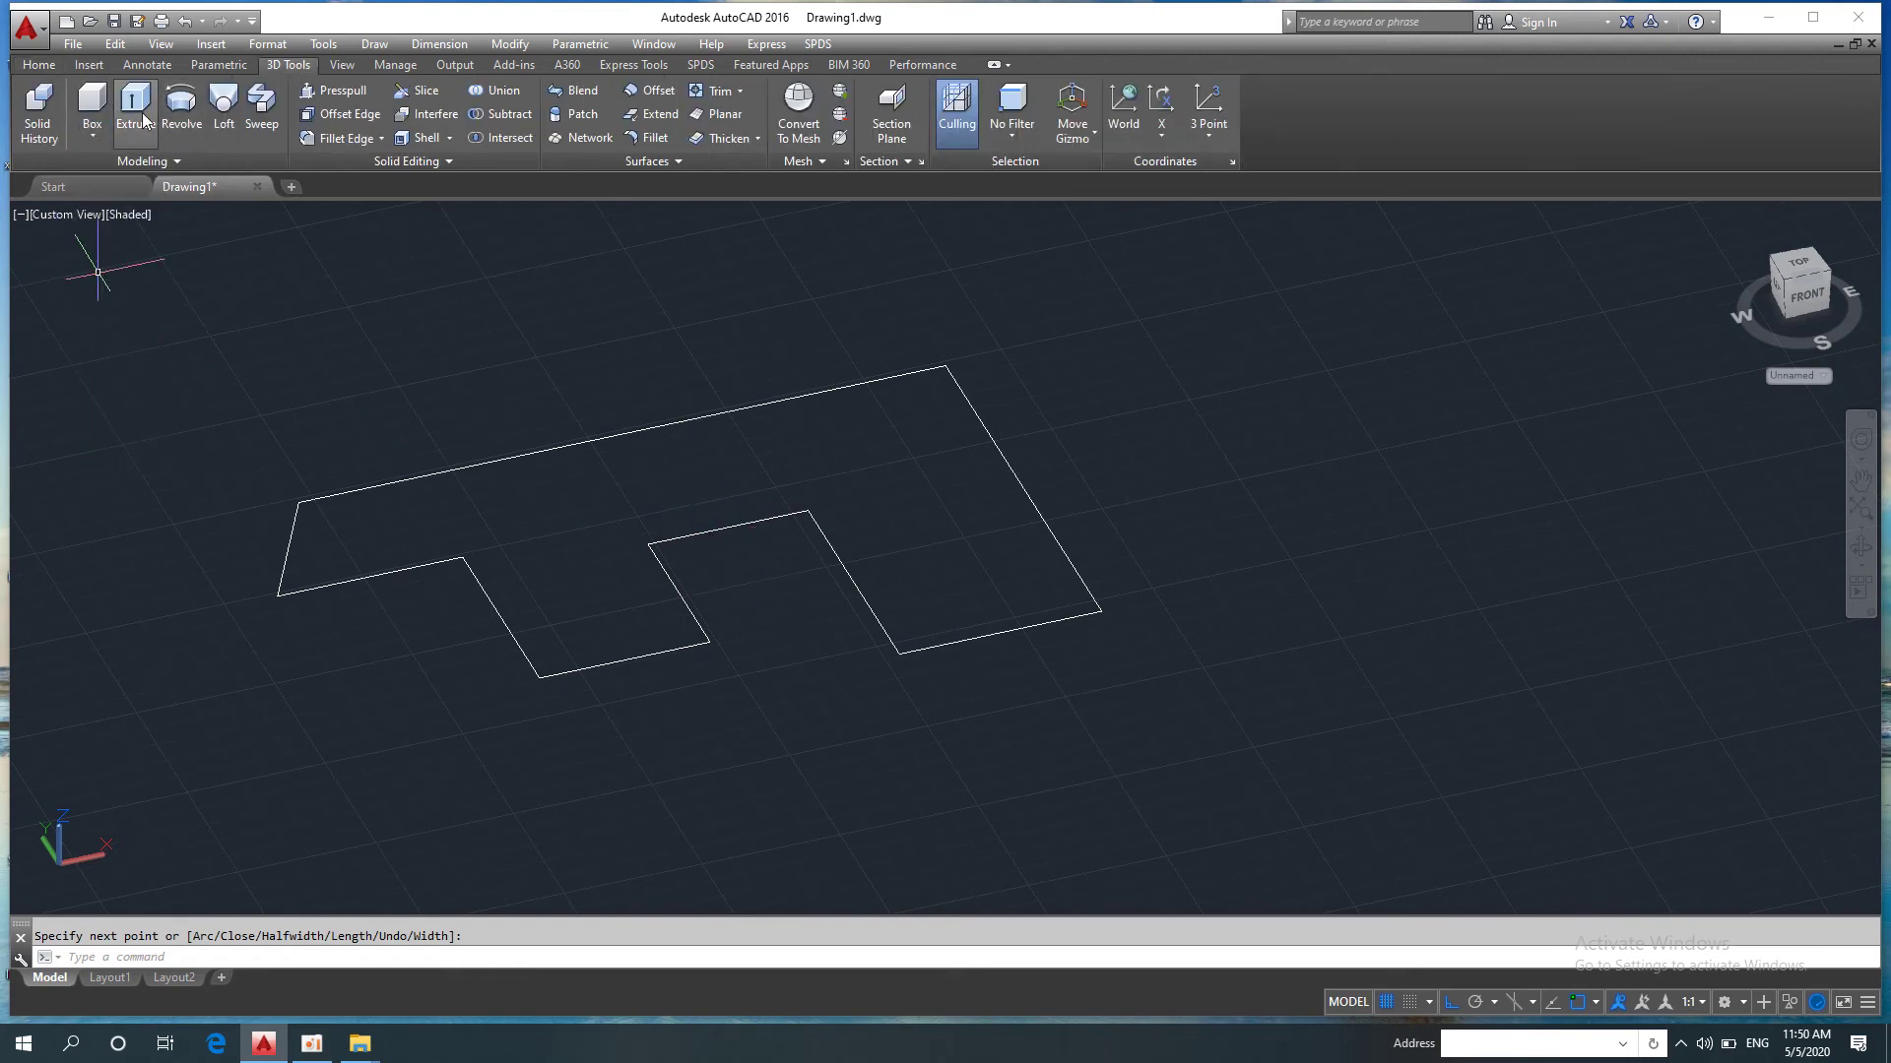
Step: Extrude the notched polyline outline 1000 units high and zoom to frame the solid
{"action": "left_click", "coordinate": [134, 108]}
{"action": "left_click", "coordinate": [748, 581]}
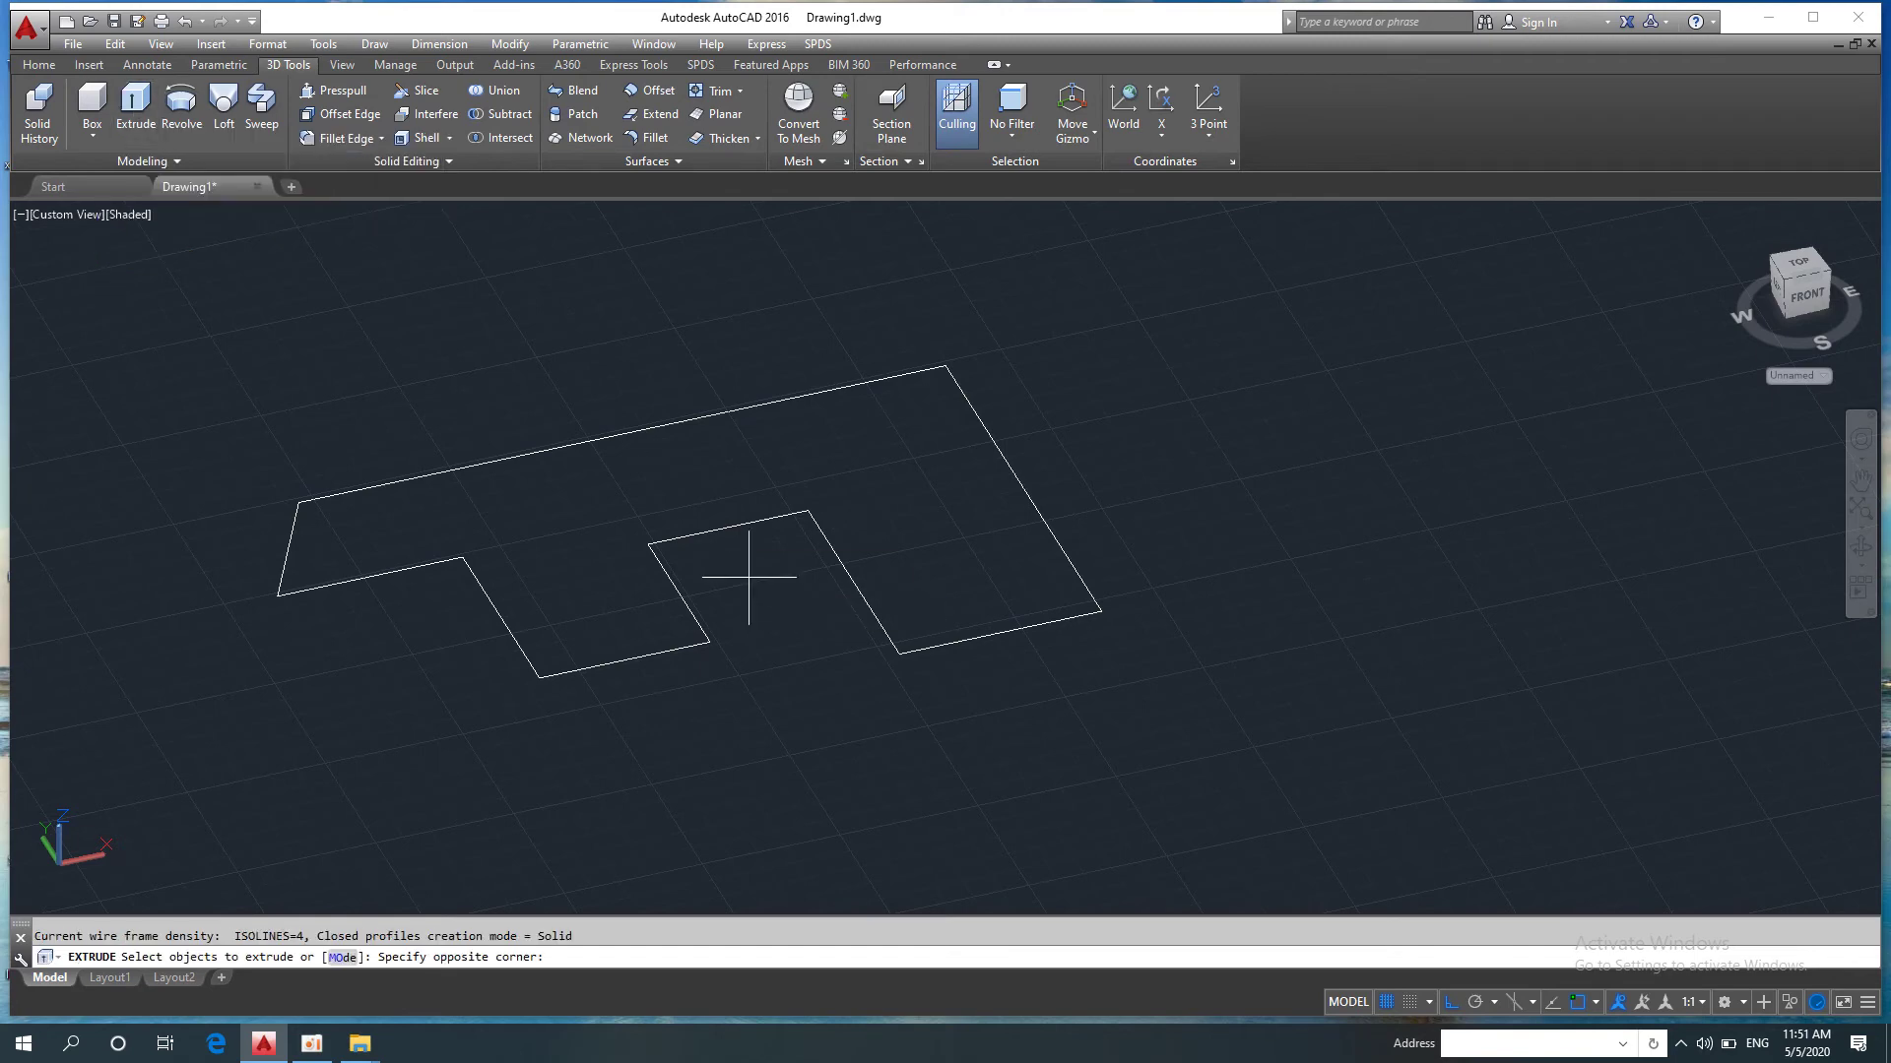
{"action": "left_click", "coordinate": [593, 477]}
{"action": "key", "text": "Return"}
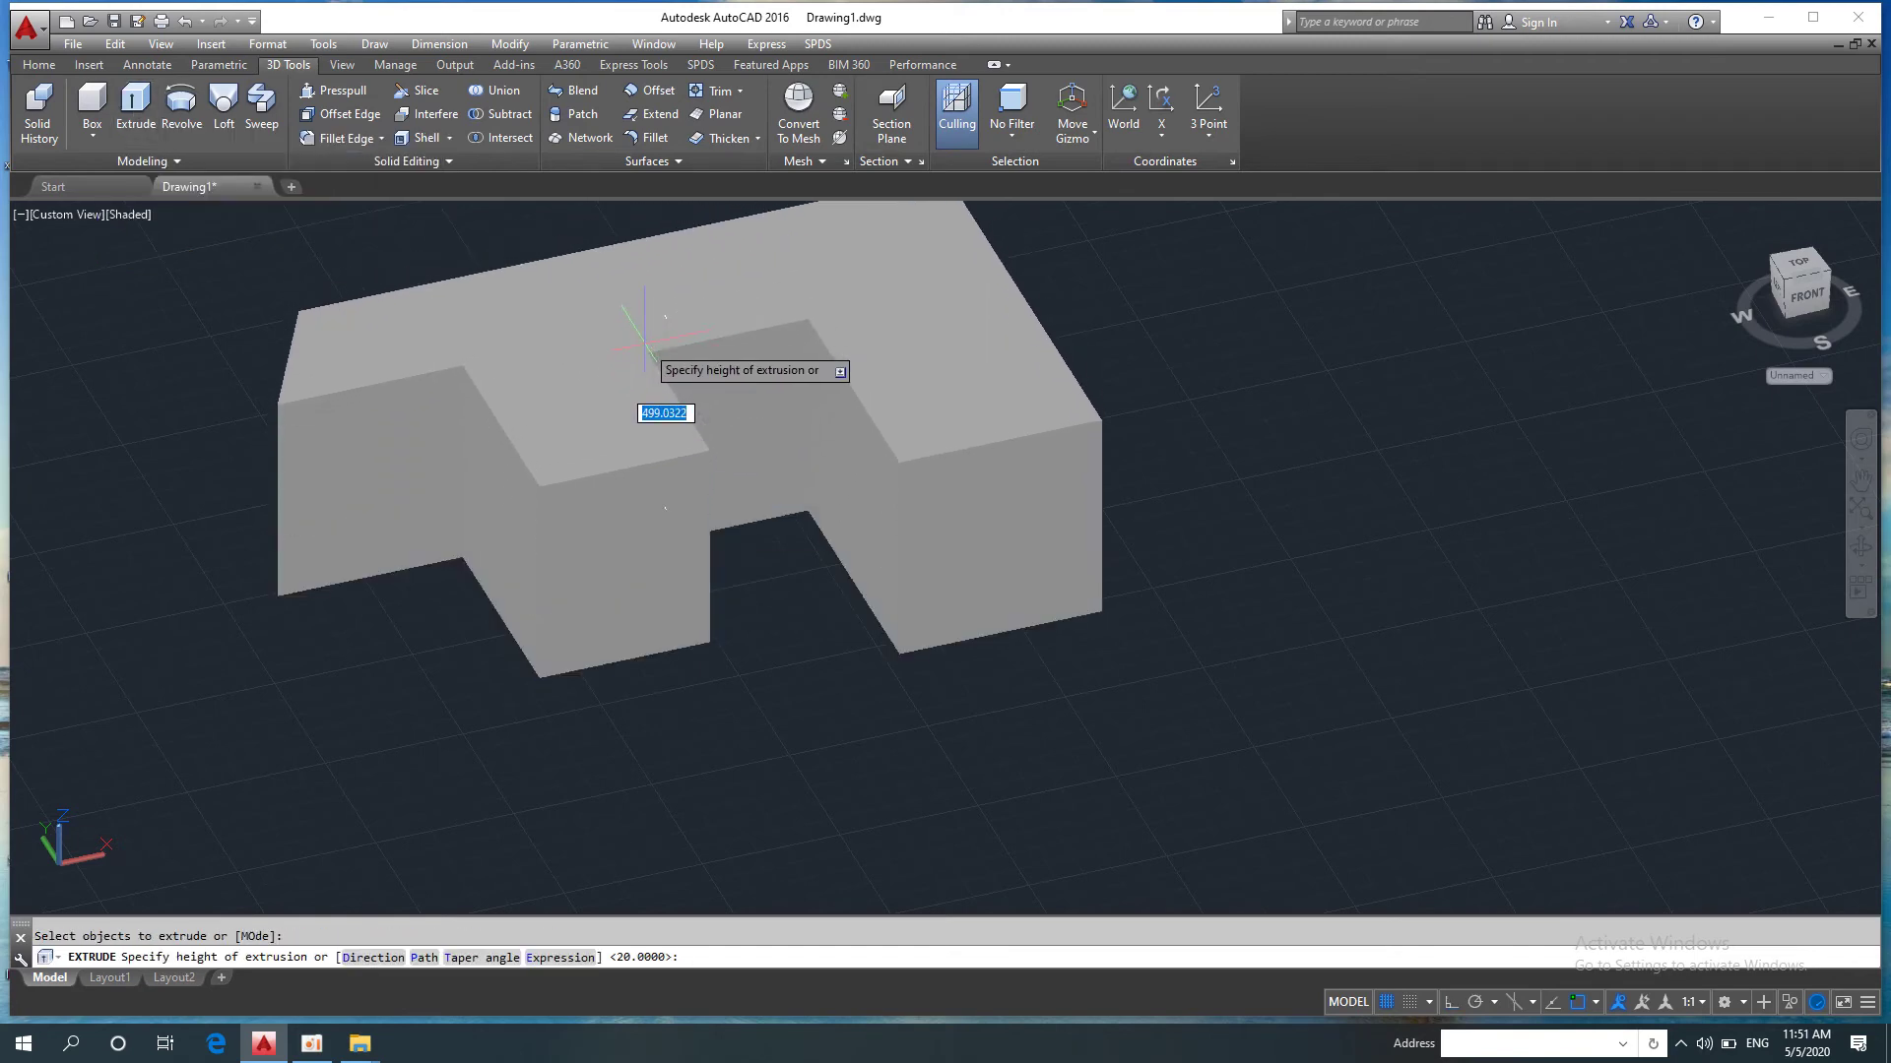
{"action": "key", "text": "Return"}
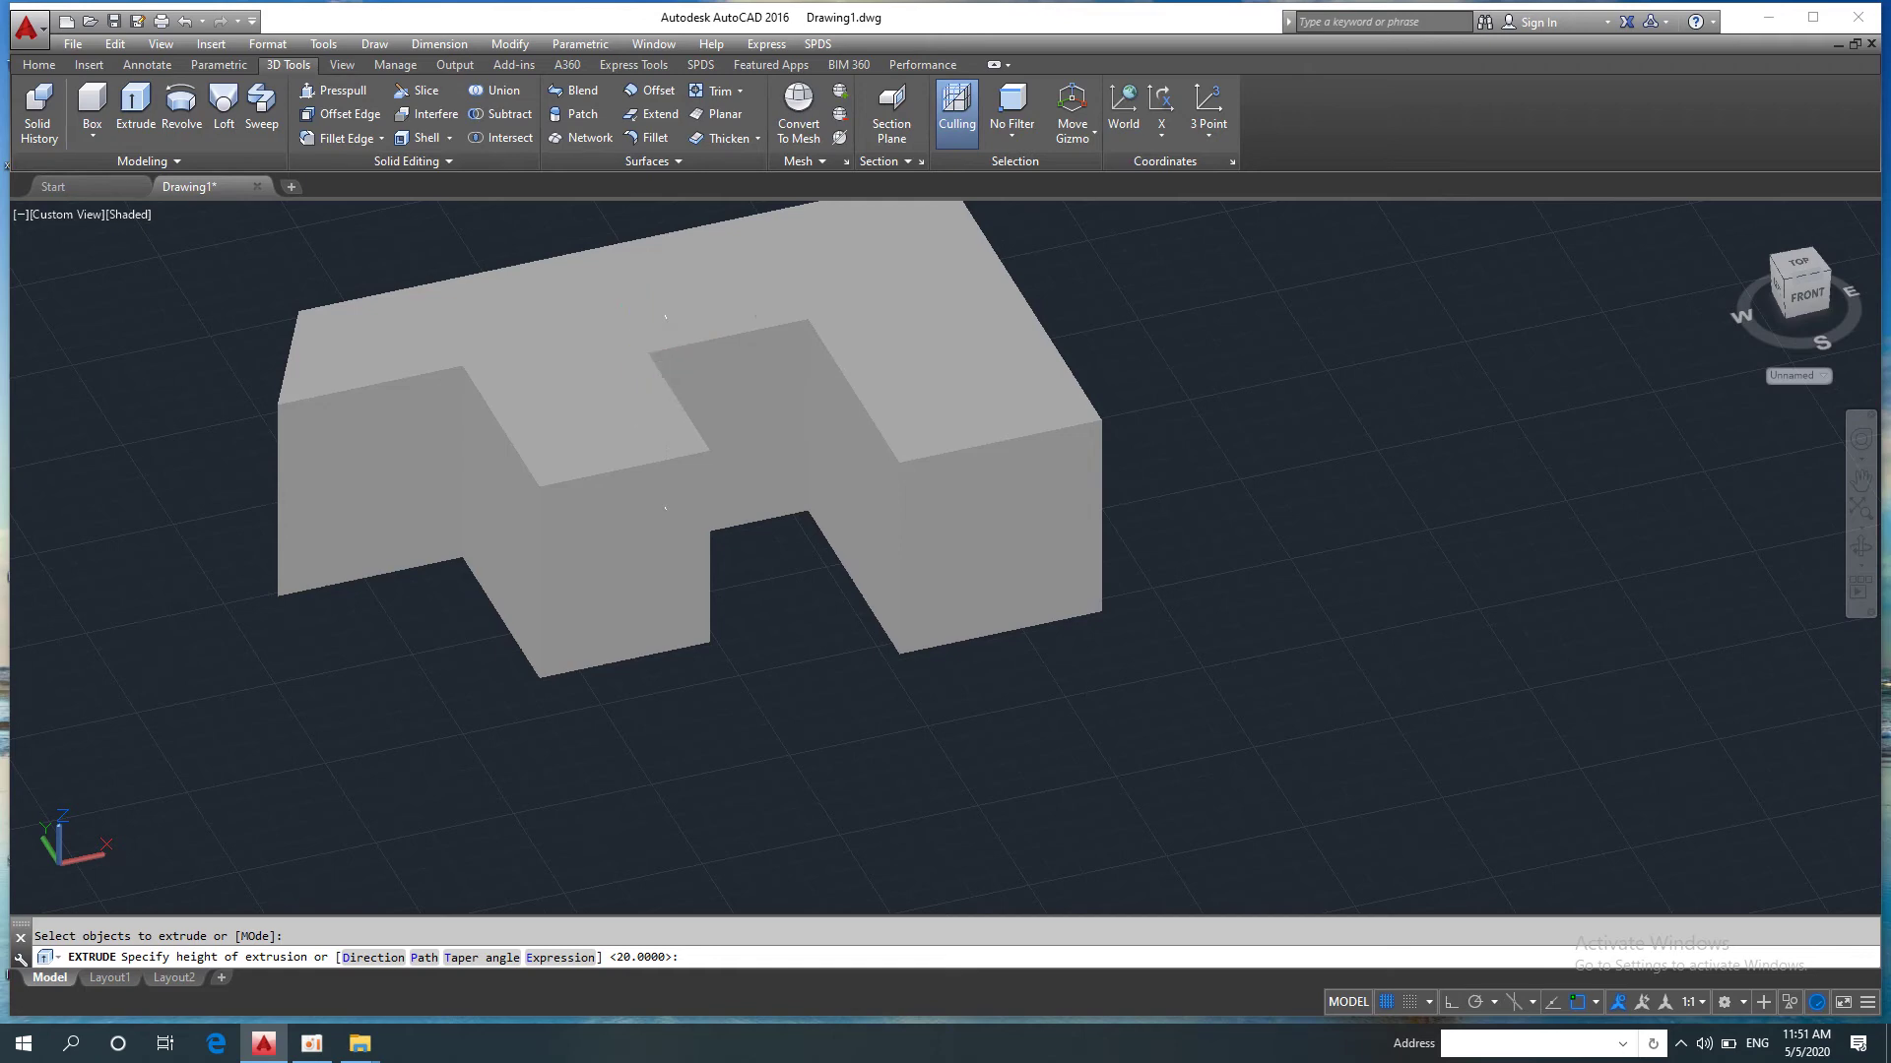
{"action": "type", "text": "1000"}
{"action": "scroll", "coordinate": [645, 340], "scroll_direction": "down", "scroll_amount": 2}
{"action": "scroll", "coordinate": [645, 340], "scroll_direction": "down", "scroll_amount": 2}
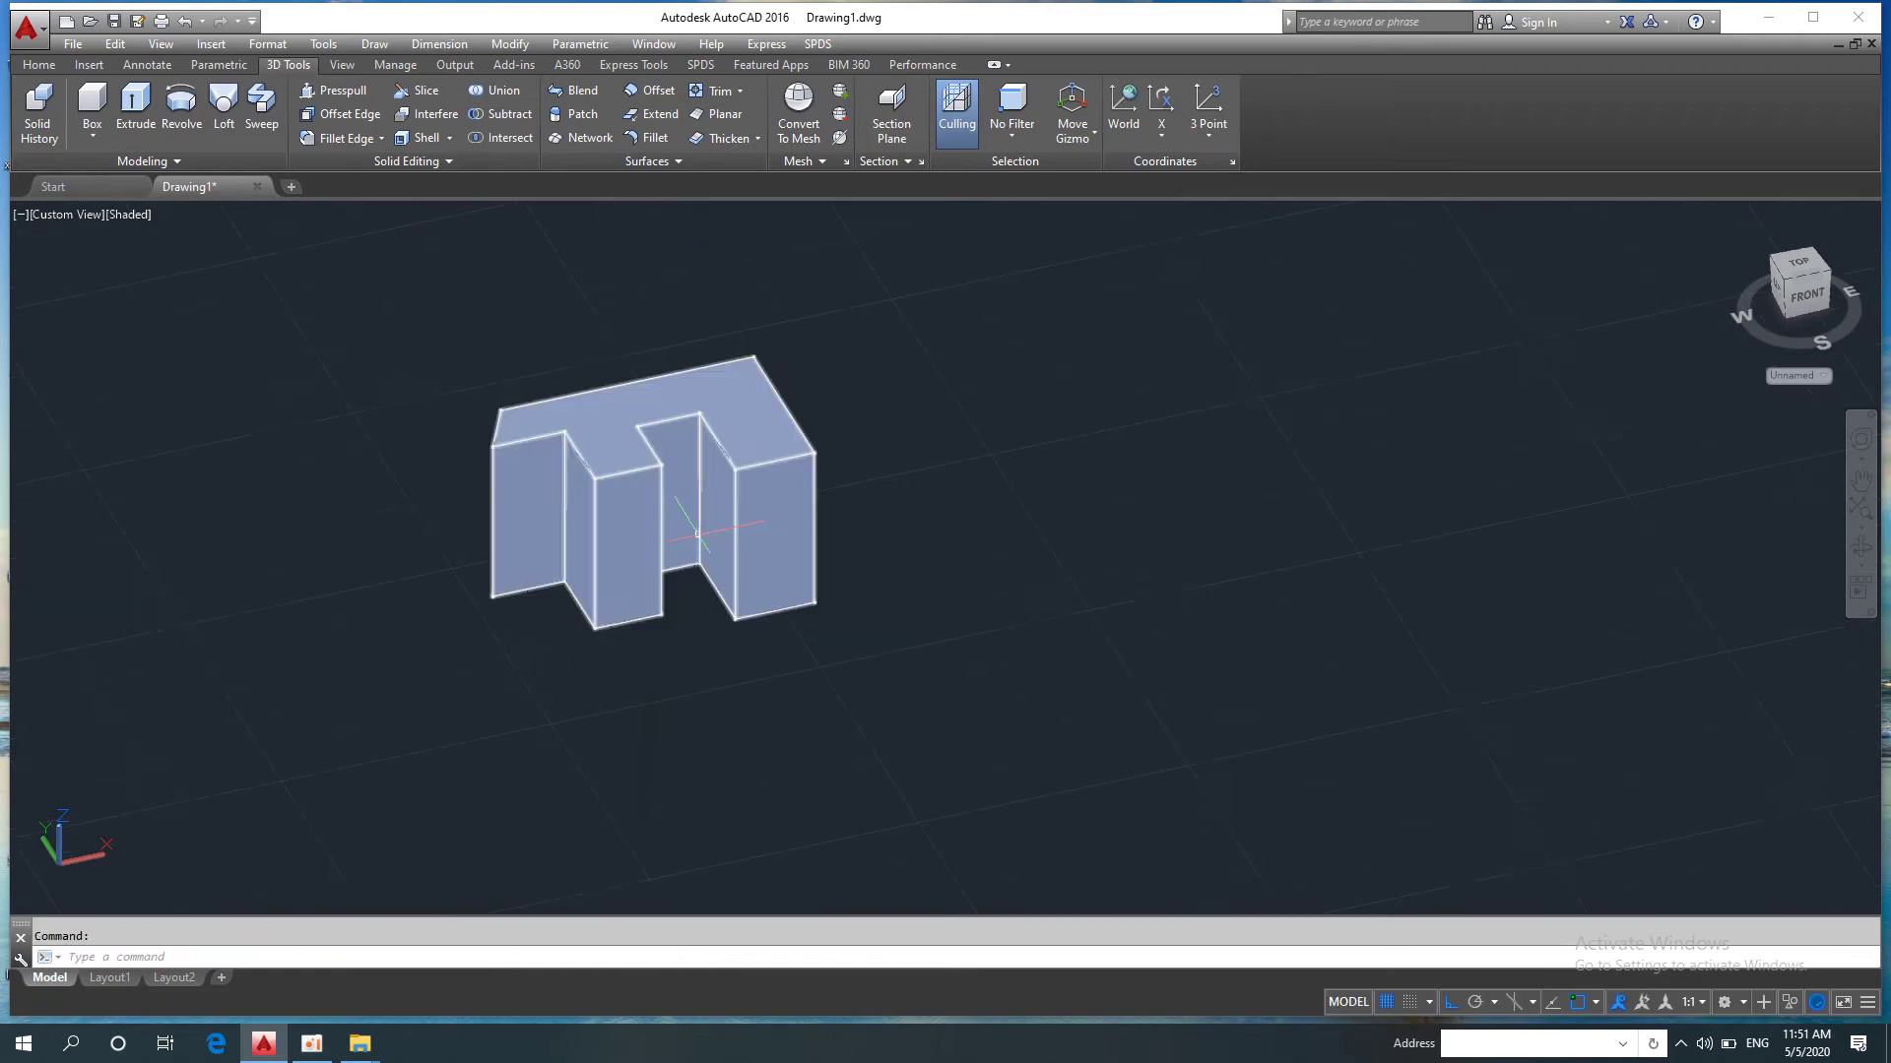
{"action": "scroll", "coordinate": [688, 512], "scroll_direction": "up", "scroll_amount": 2}
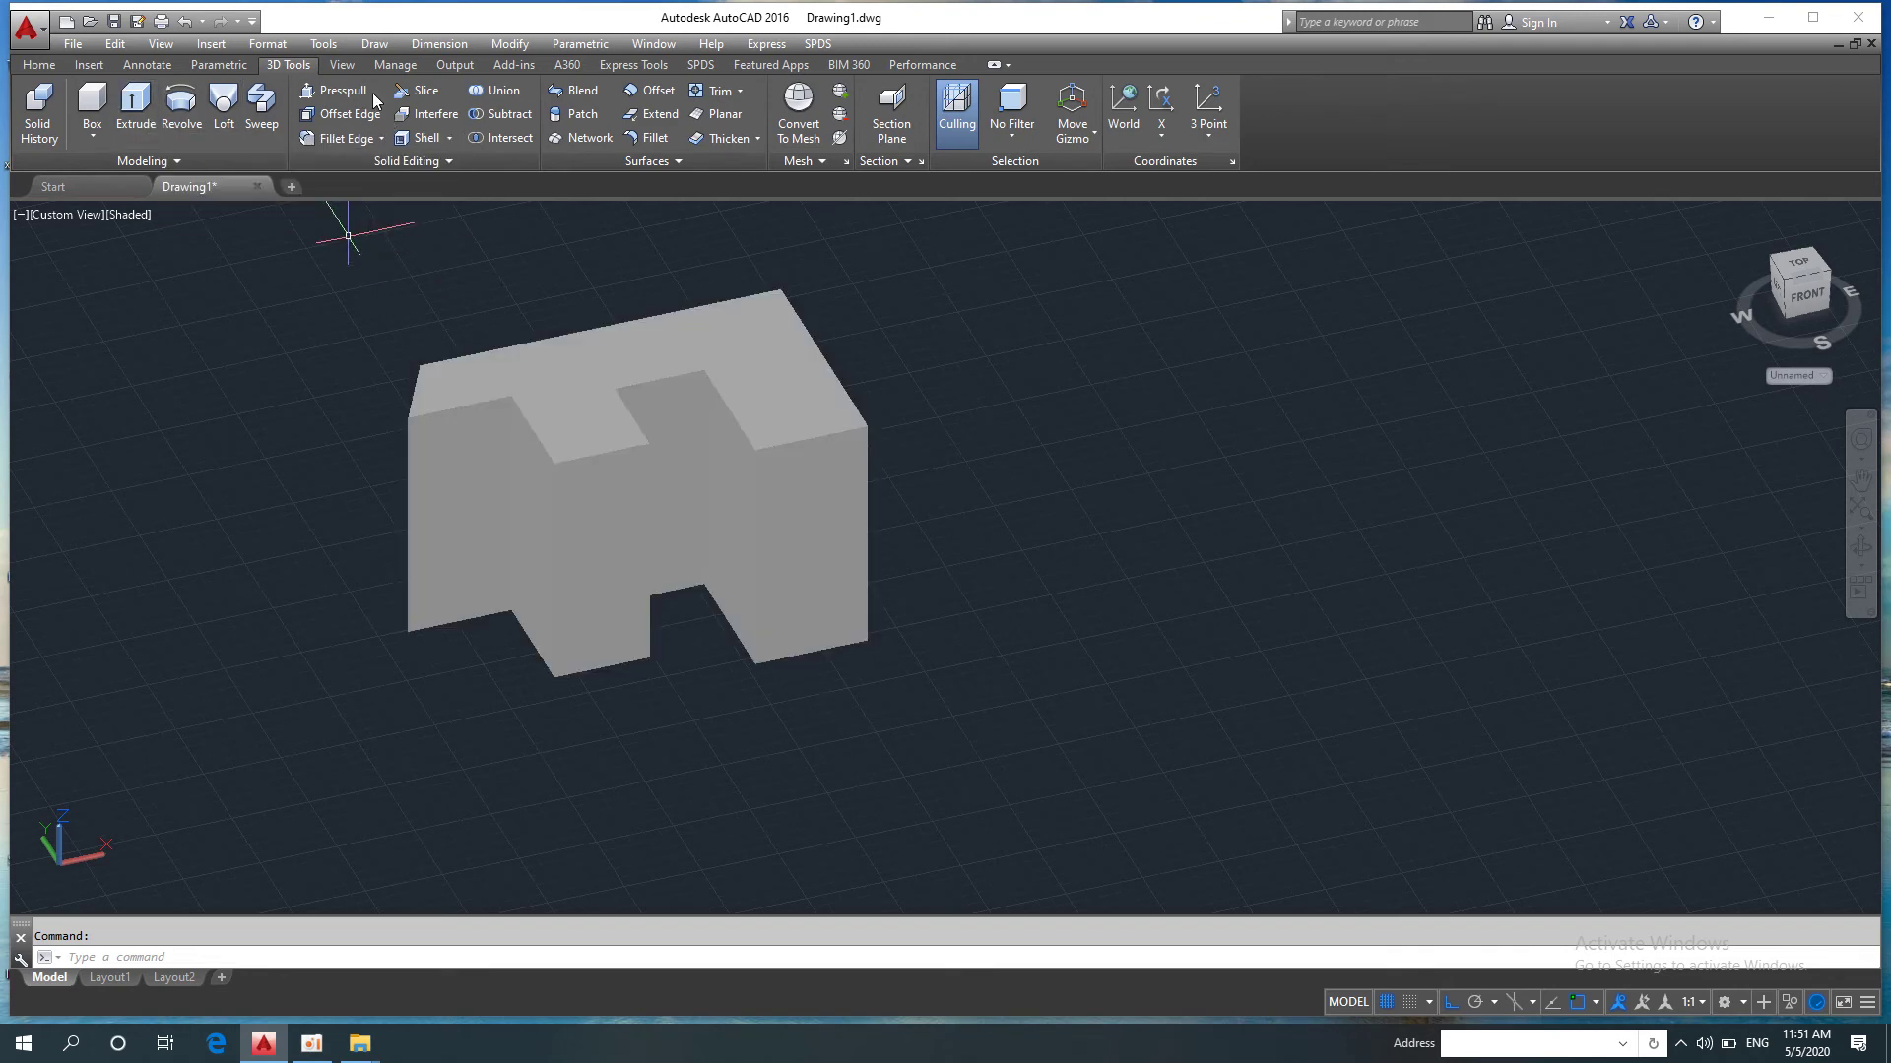
{"action": "left_click", "coordinate": [38, 64]}
Step: Draw a closed eight-corner stepped polyline right of the block and pan to centre both
{"action": "left_click", "coordinate": [75, 99]}
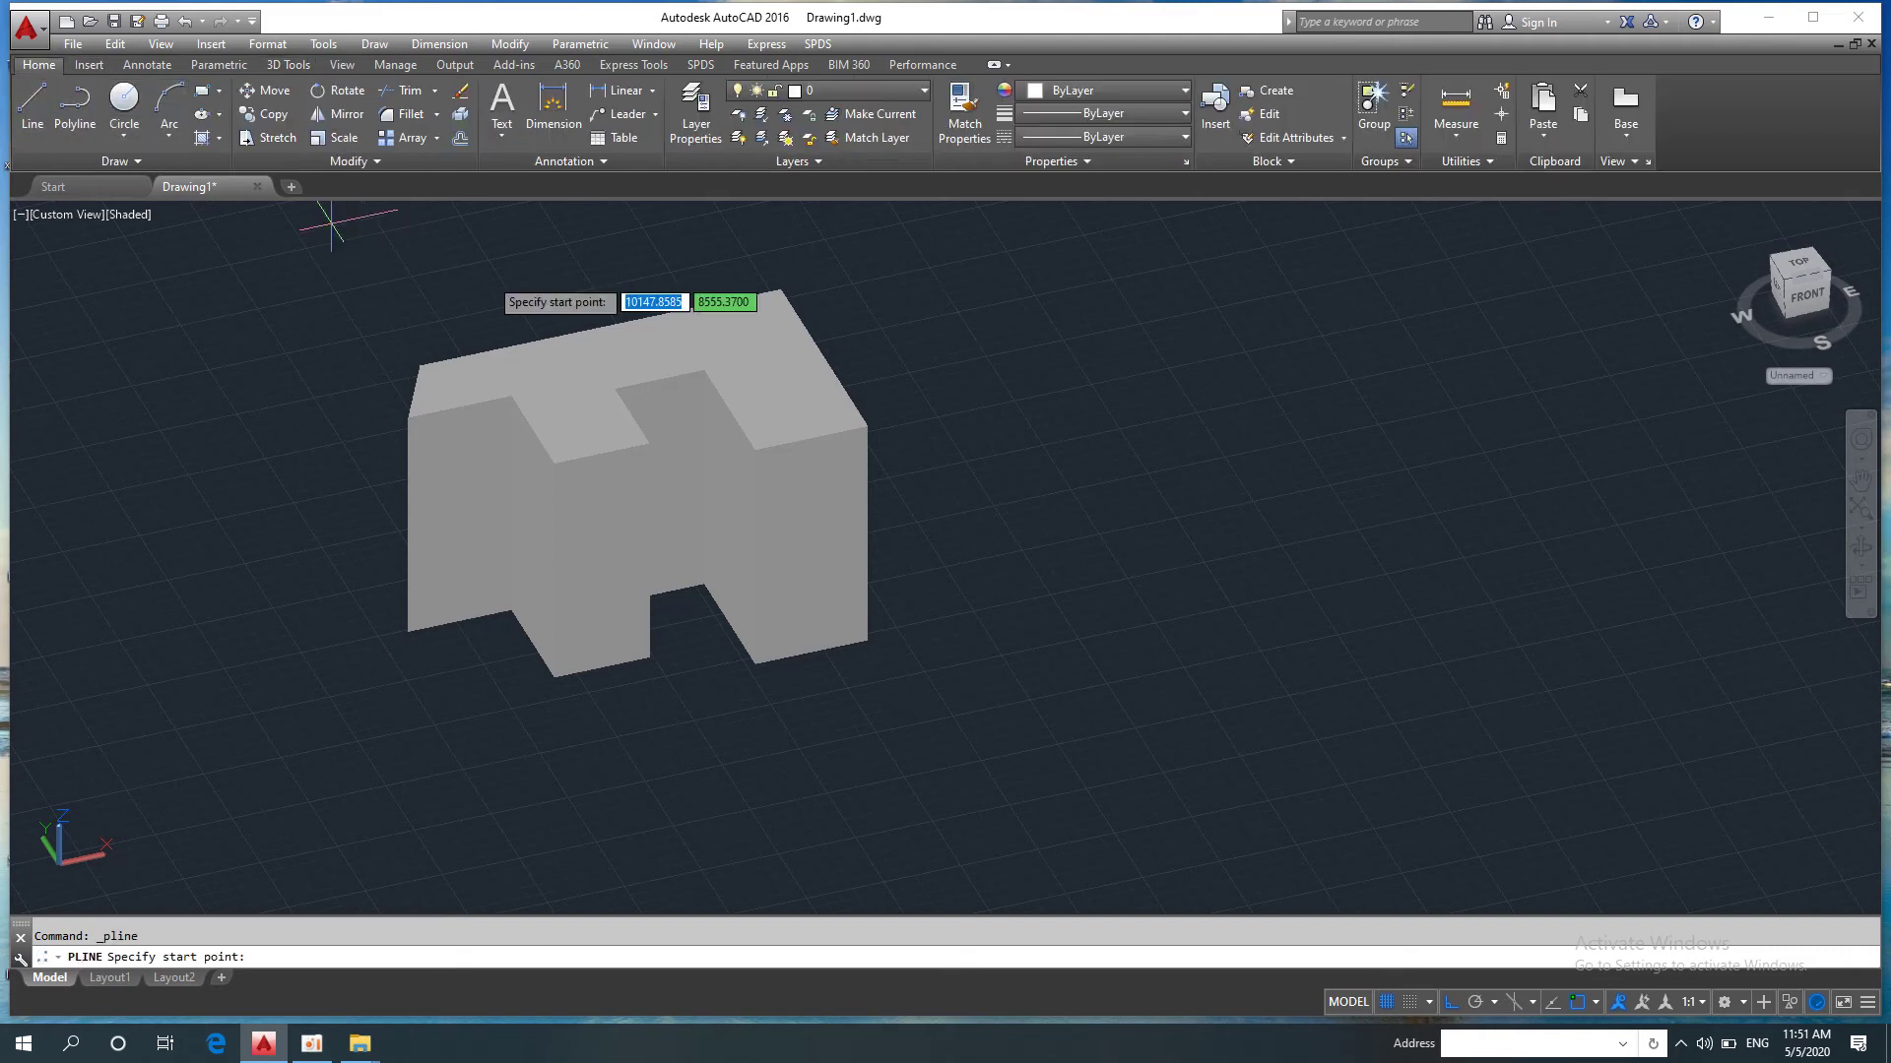
{"action": "left_click", "coordinate": [1078, 443]}
{"action": "left_click", "coordinate": [1155, 564]}
{"action": "left_click", "coordinate": [1266, 541]}
{"action": "left_click", "coordinate": [1300, 595]}
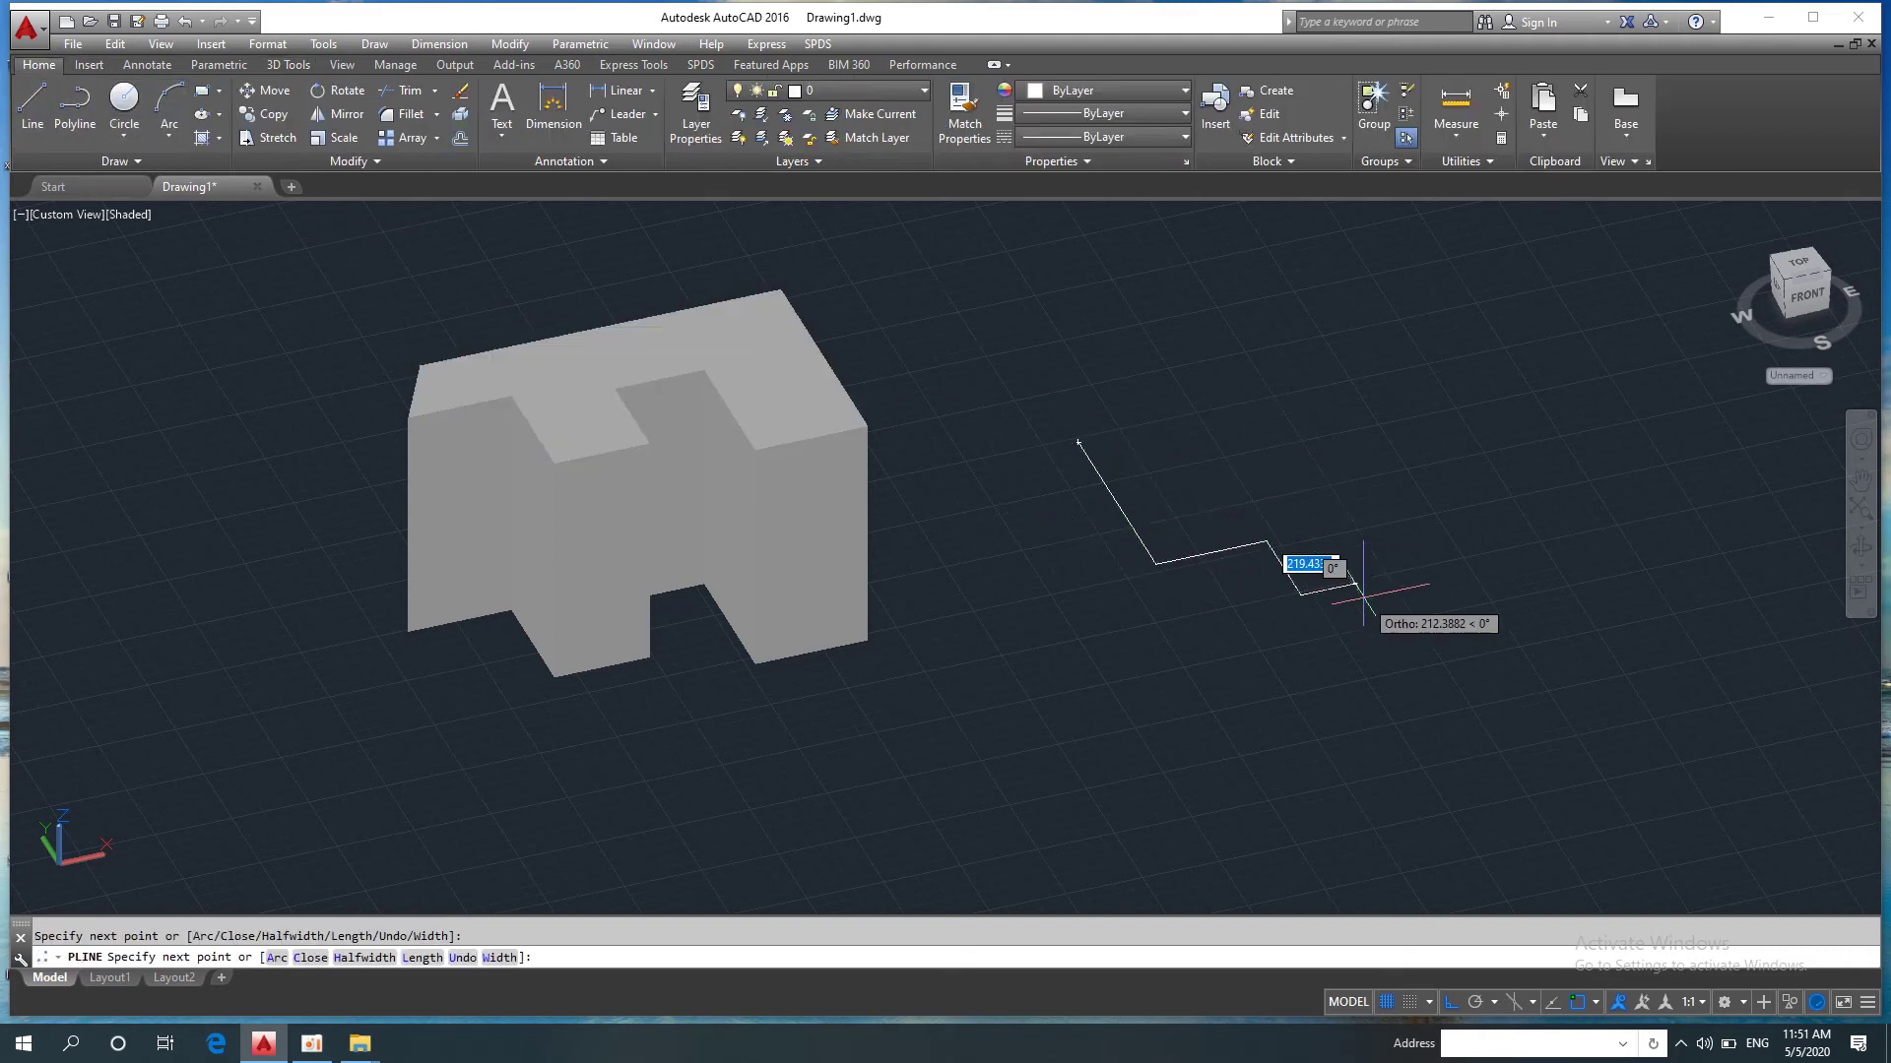
{"action": "left_click", "coordinate": [1356, 584]}
{"action": "left_click", "coordinate": [1401, 657]}
{"action": "left_click", "coordinate": [1533, 630]}
{"action": "left_click", "coordinate": [1396, 414]}
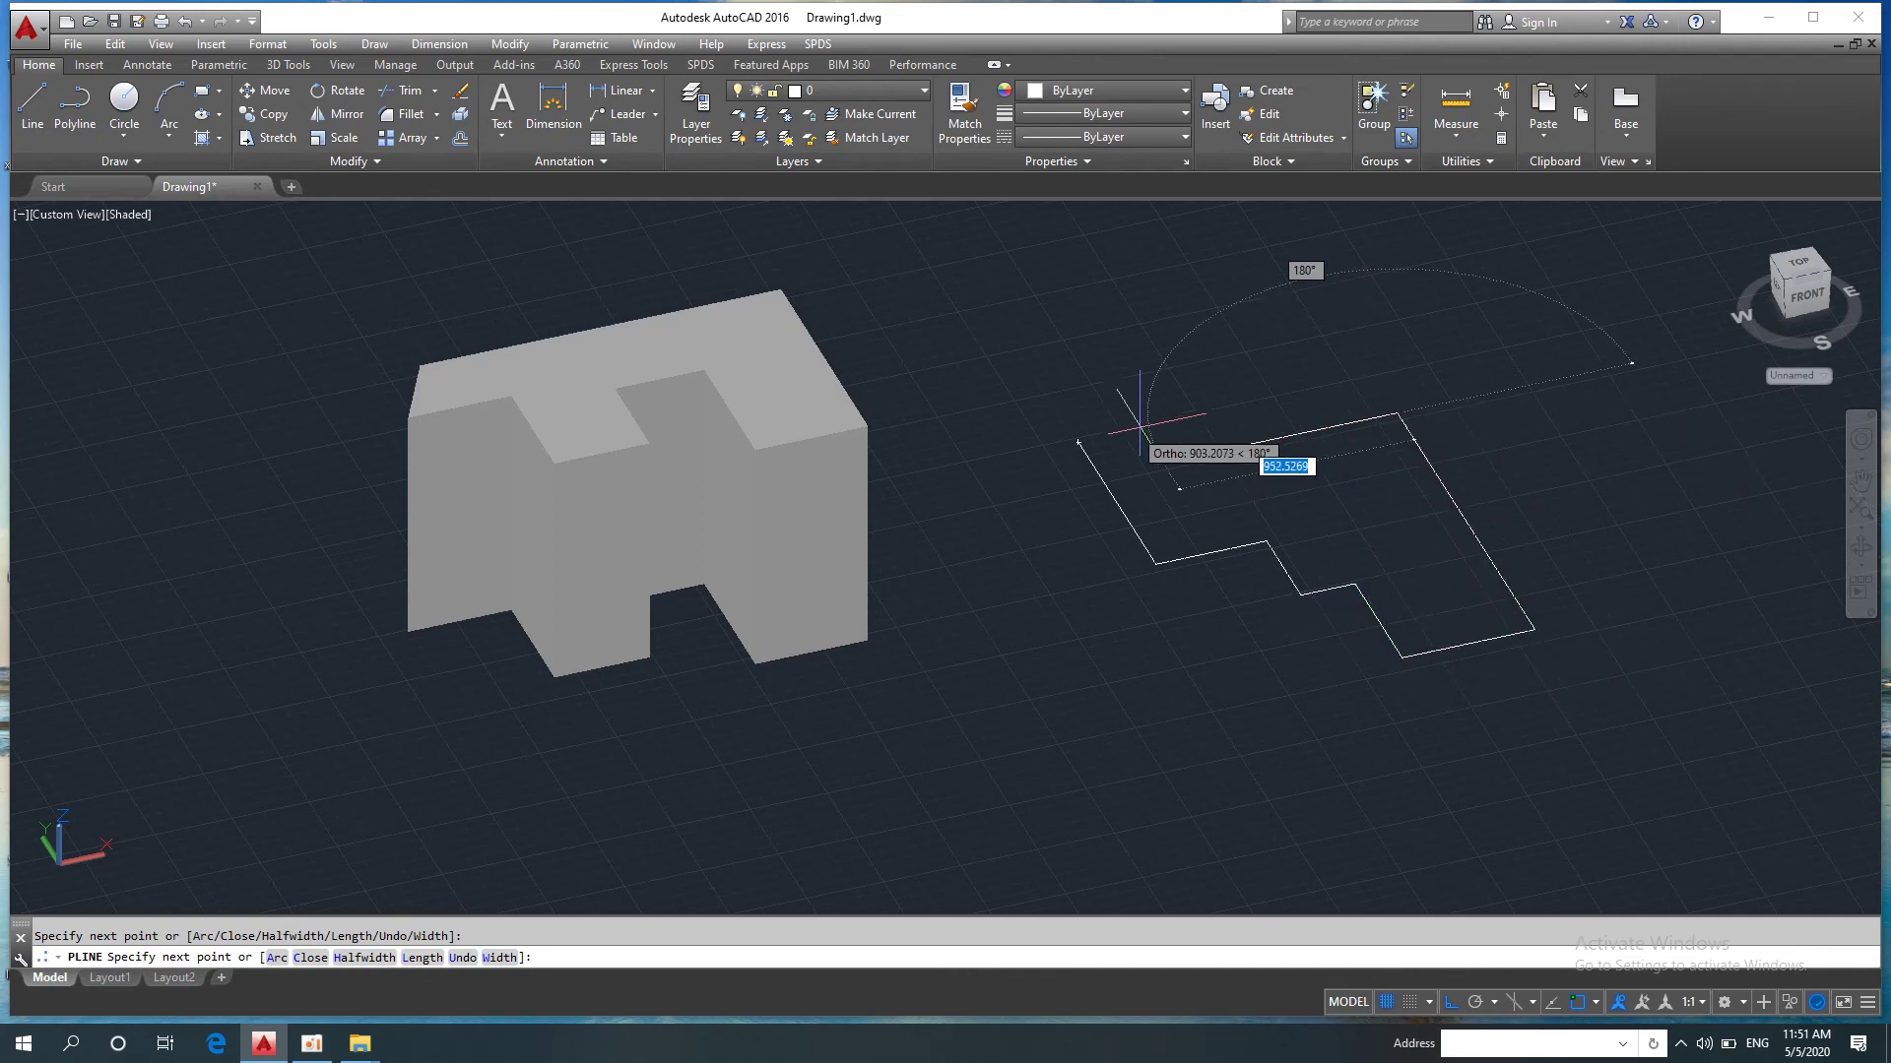
{"action": "right_click", "coordinate": [1079, 442]}
{"action": "left_click", "coordinate": [1133, 570]}
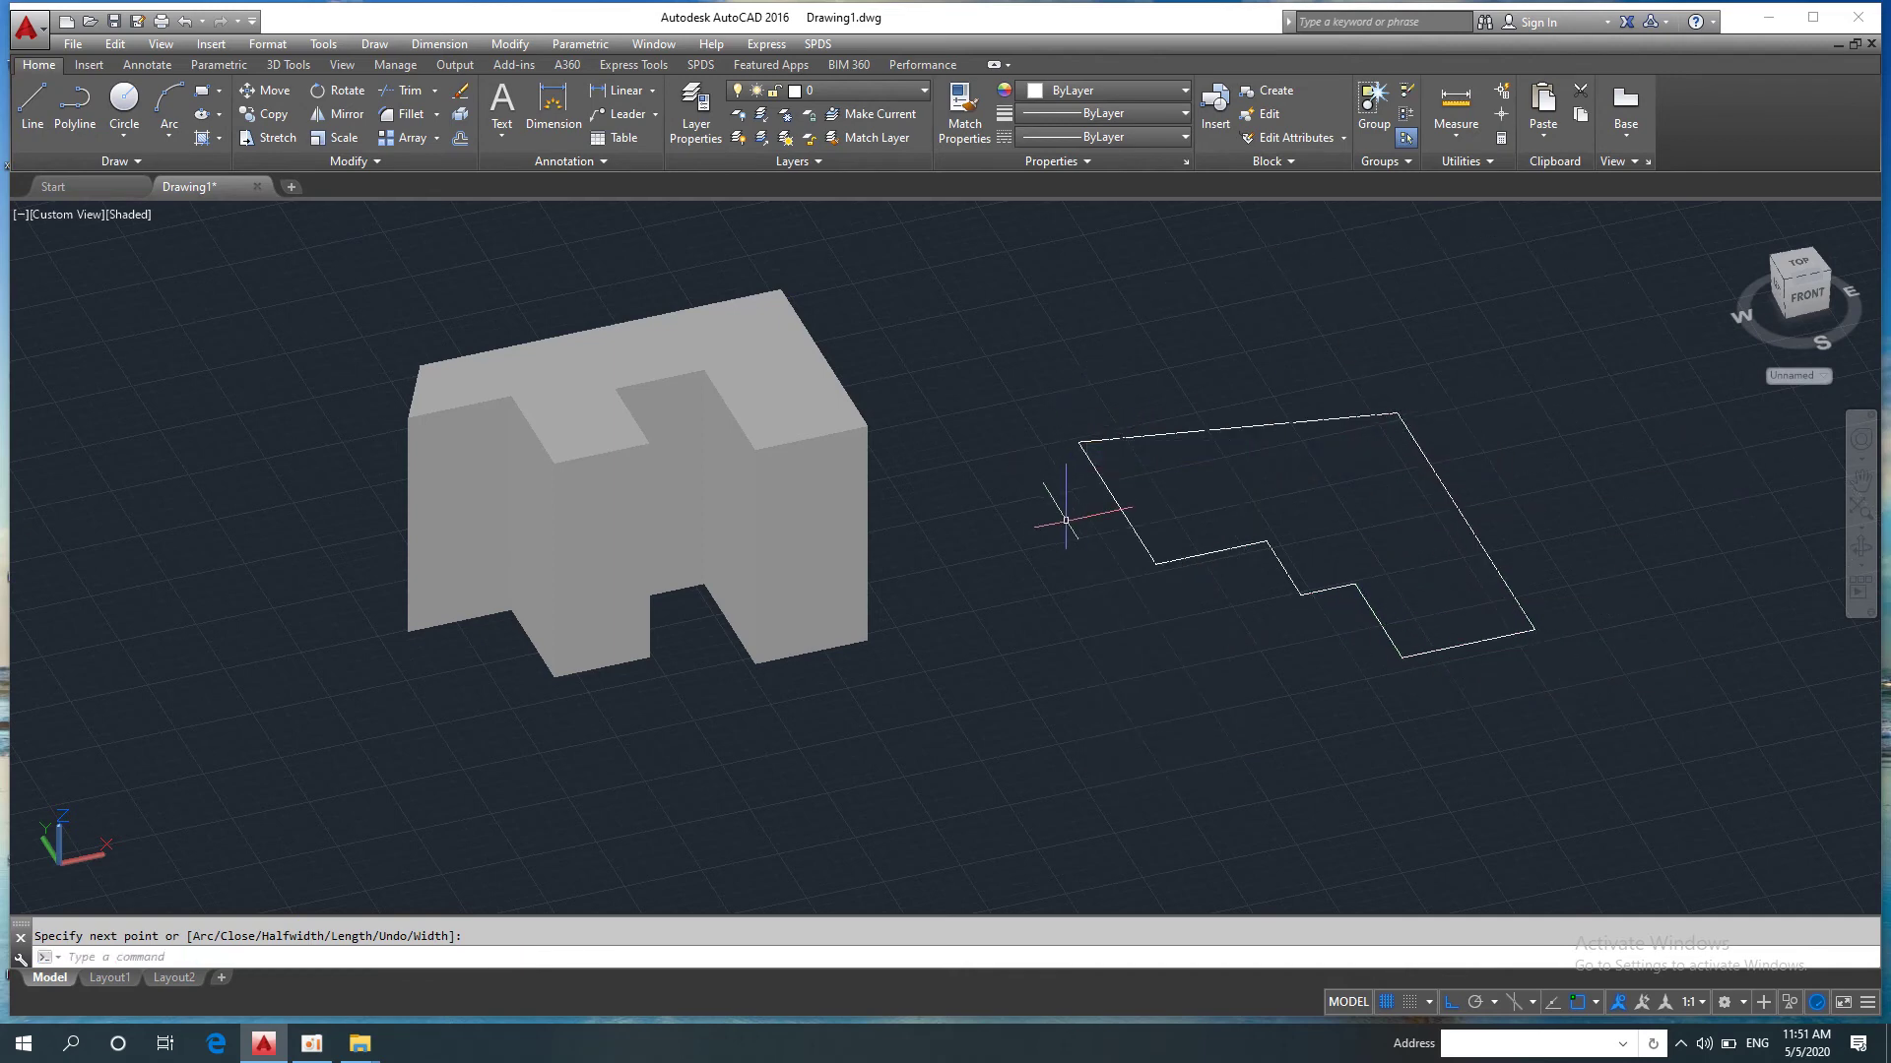
{"action": "middle_click_drag", "start_coordinate": [1153, 531], "coordinate": [913, 550]}
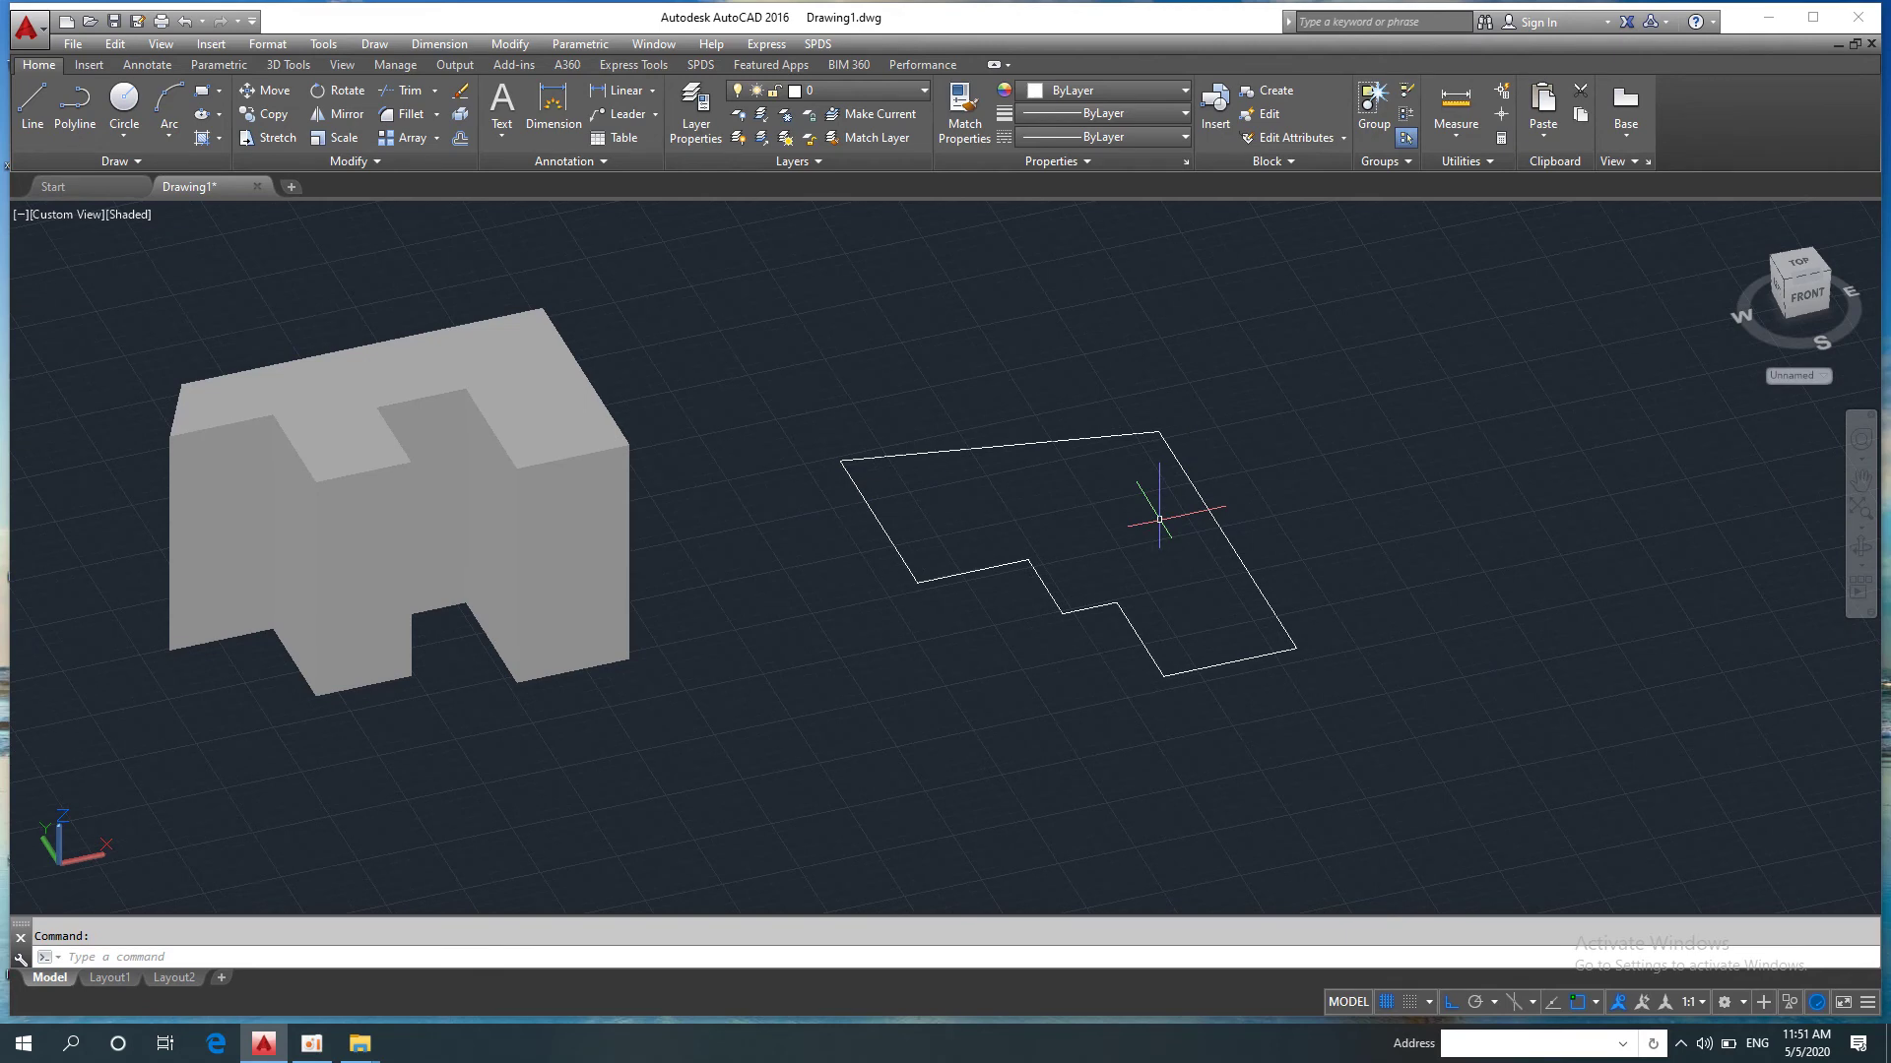
{"action": "left_click", "coordinate": [288, 65]}
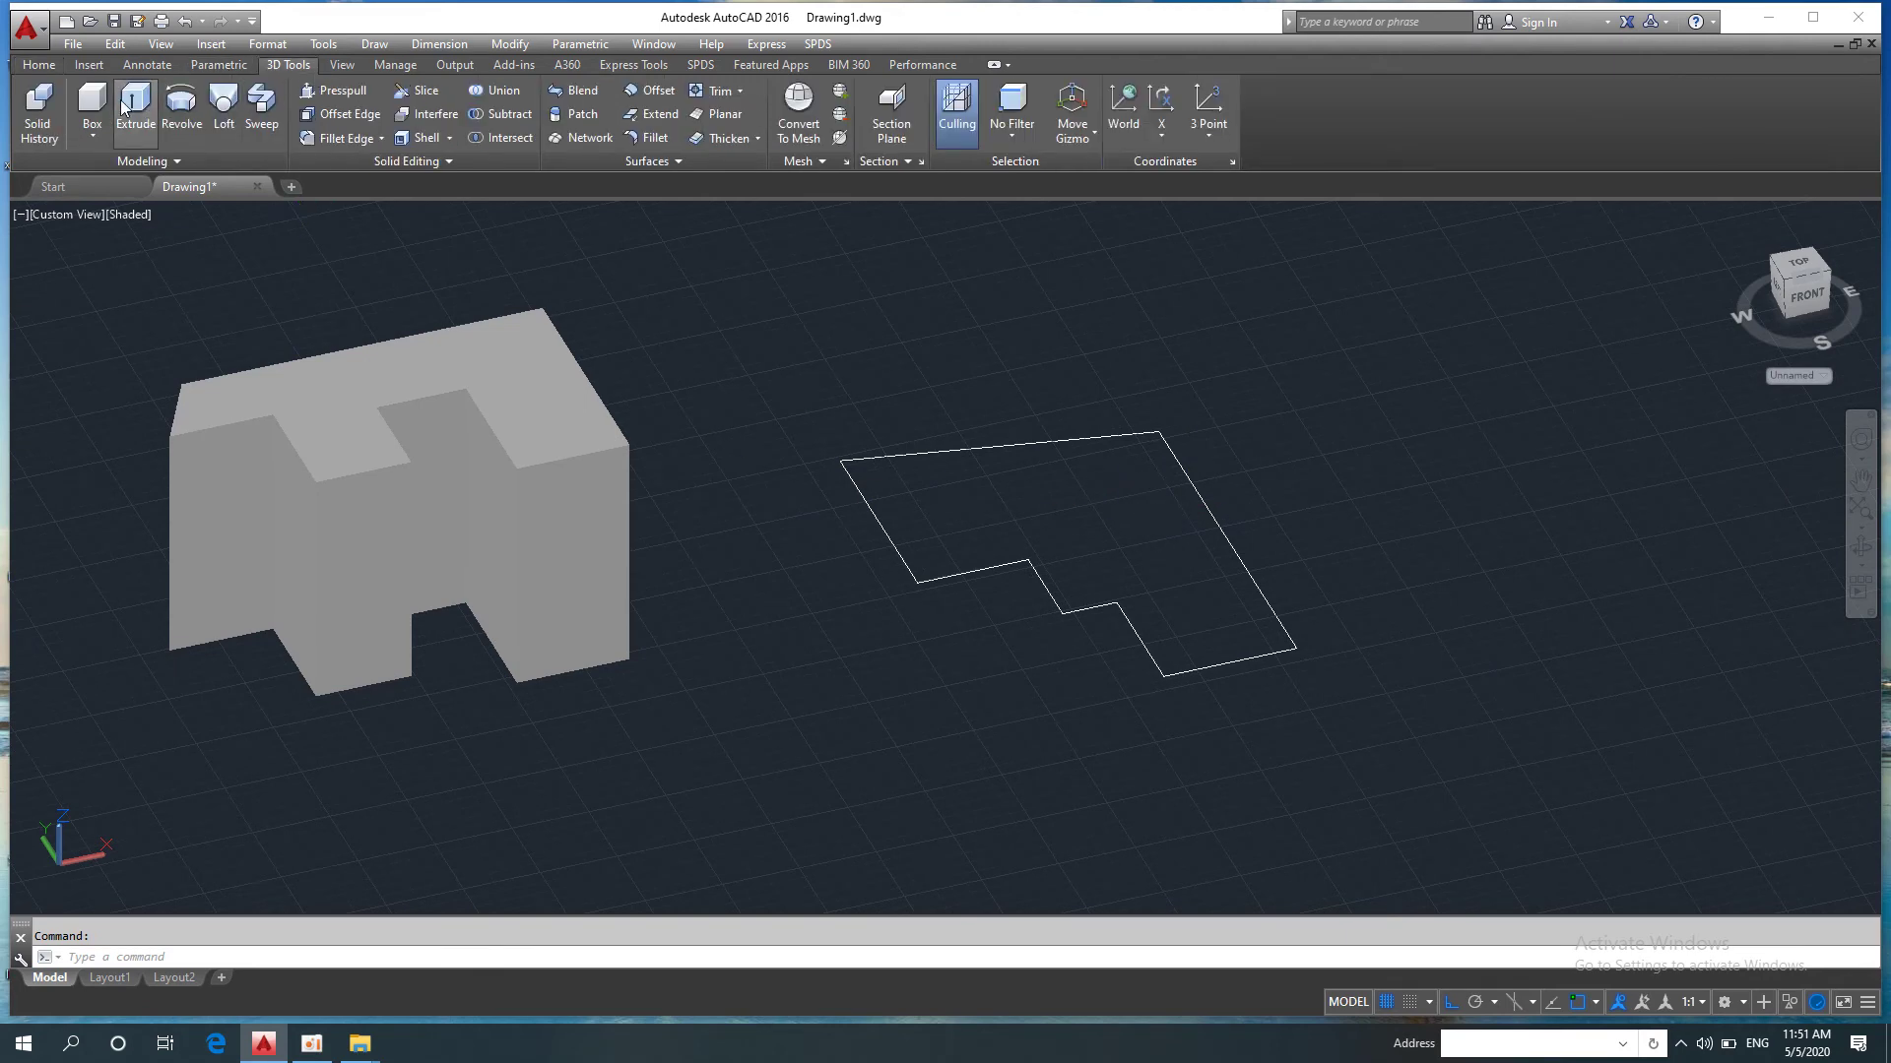
Step: Presspull the area inside the stepped outline into a 1000-high solid
{"action": "left_click", "coordinate": [341, 91]}
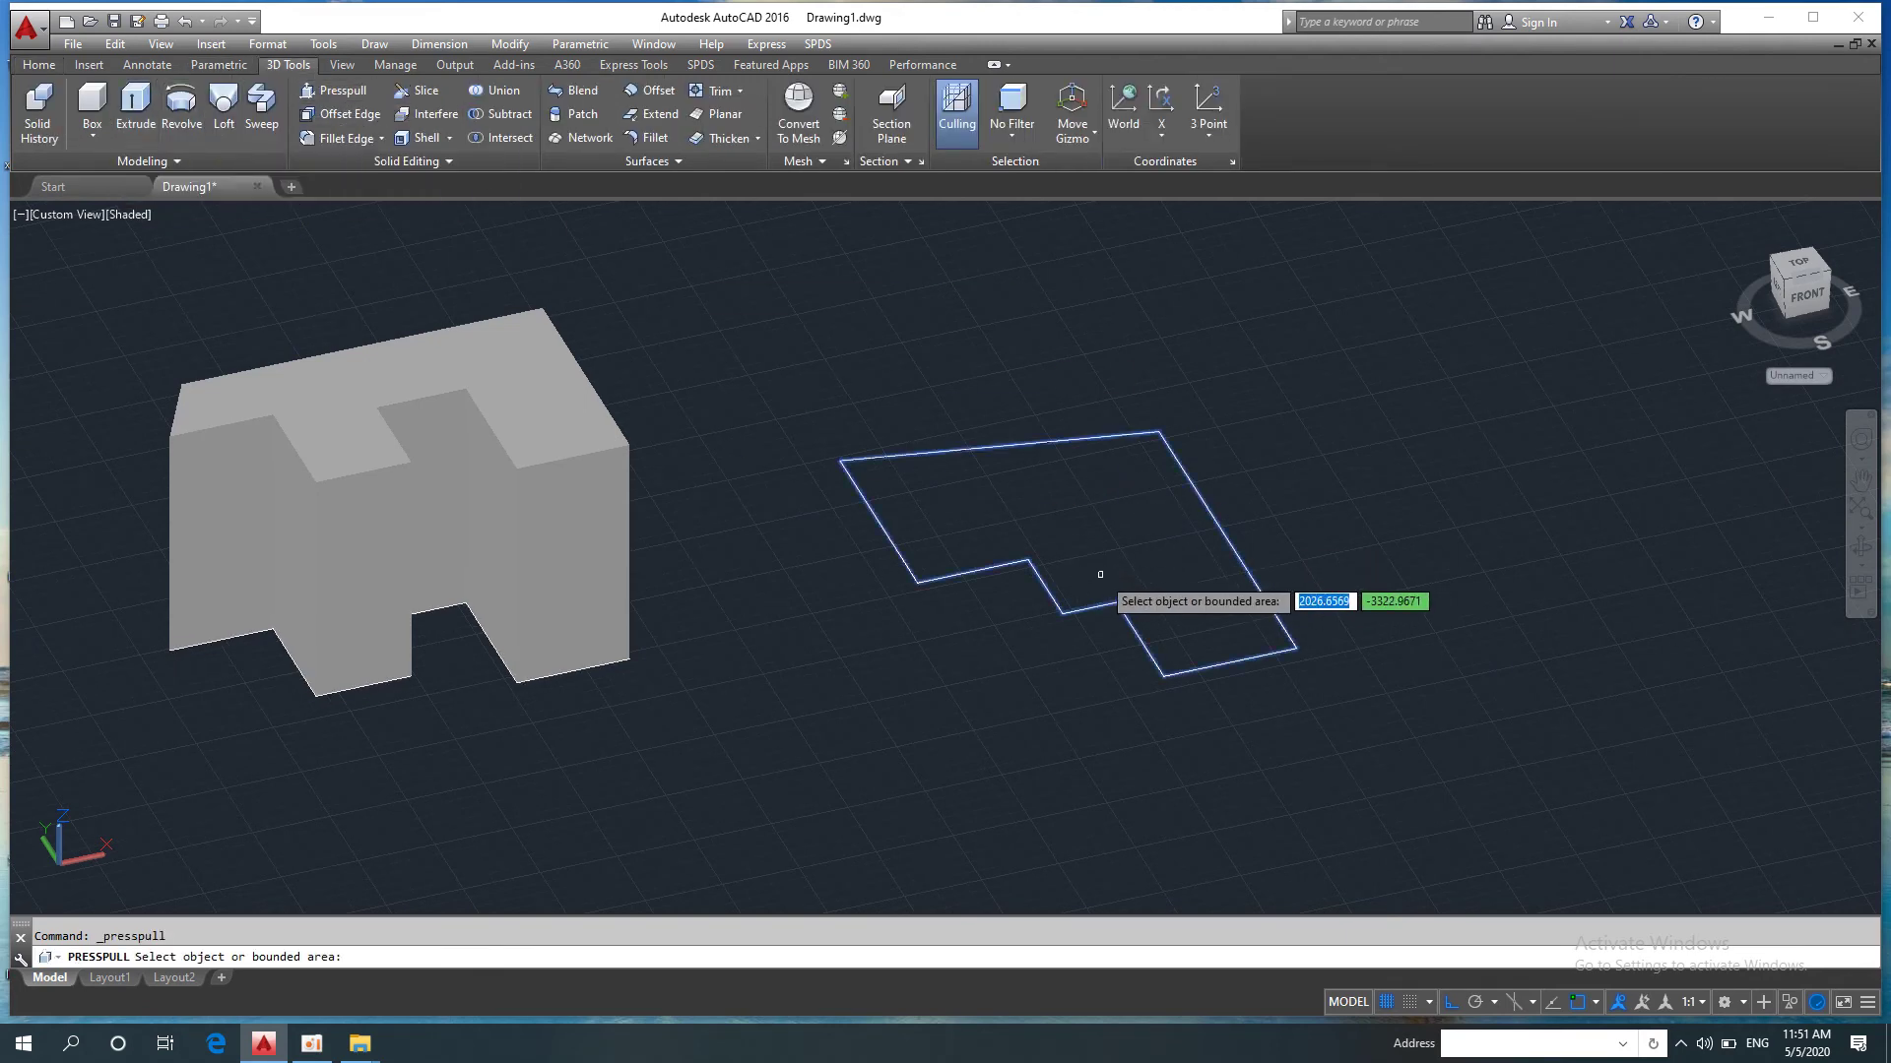
{"action": "left_click", "coordinate": [1097, 576]}
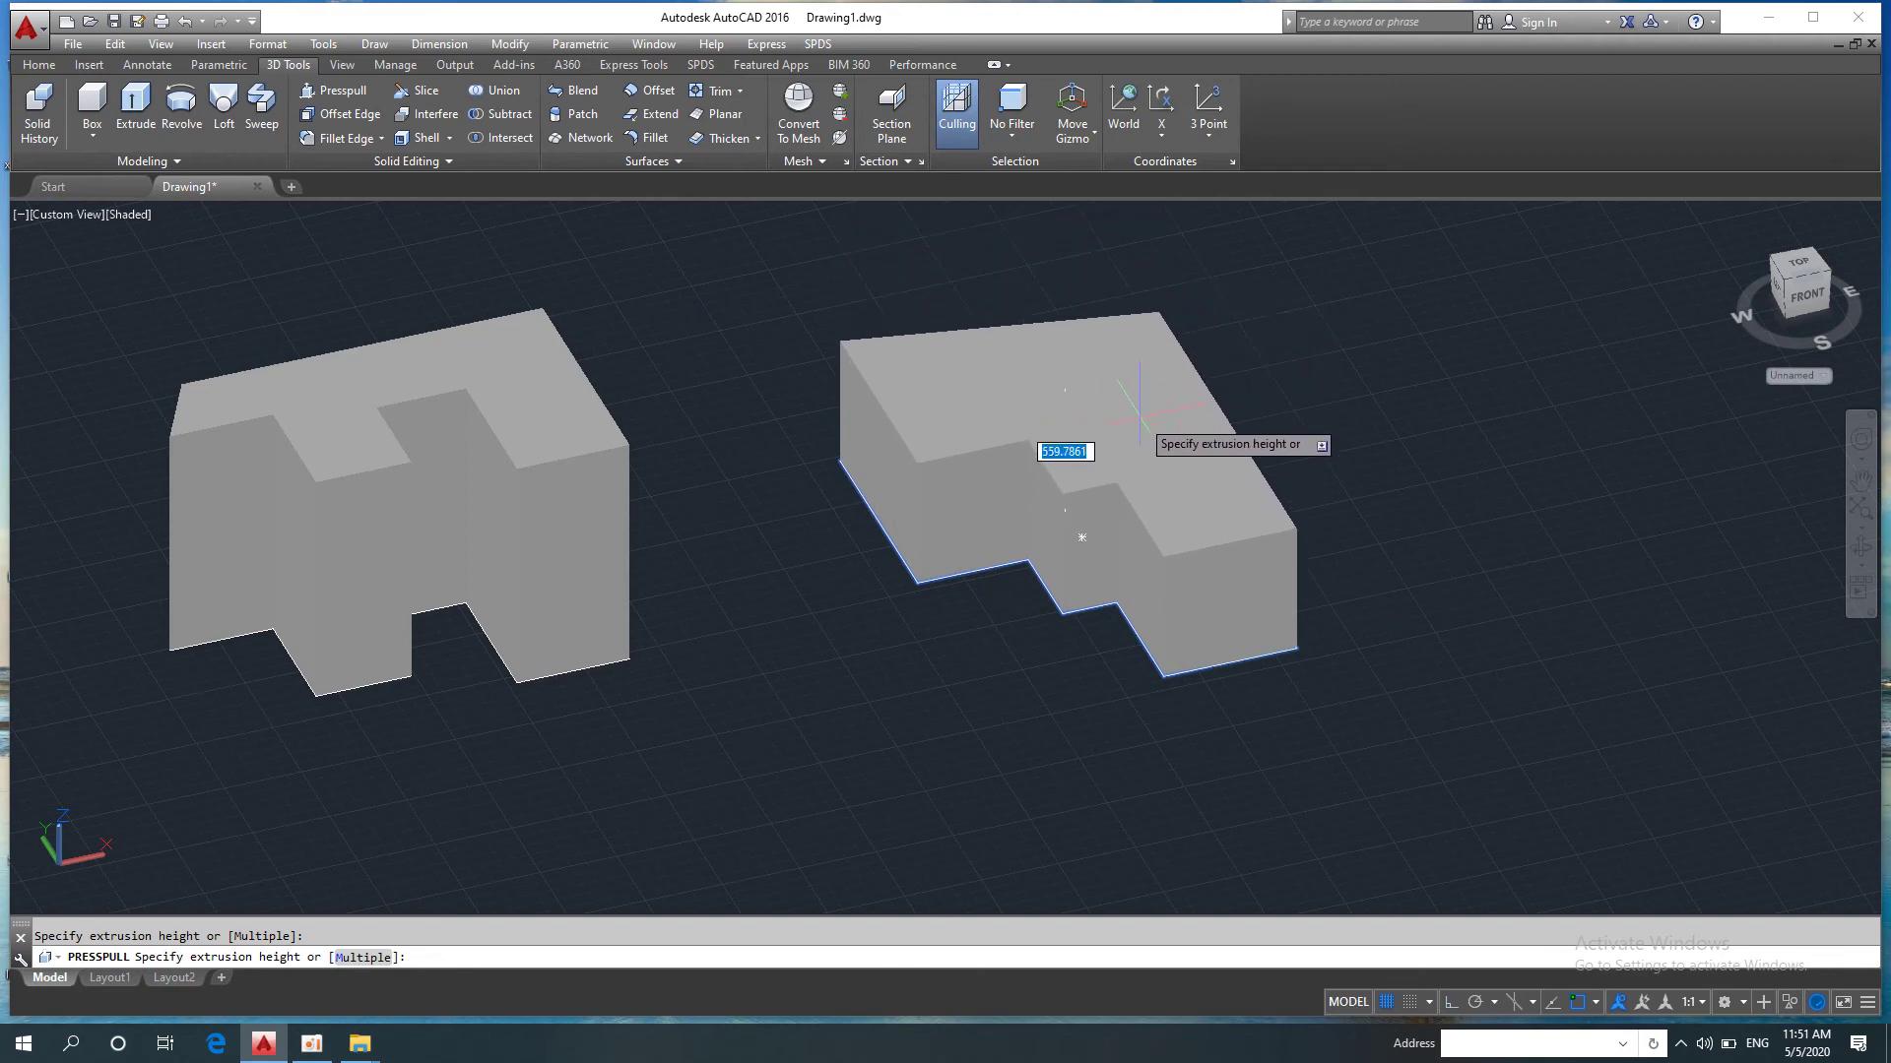
{"action": "key", "text": "Return"}
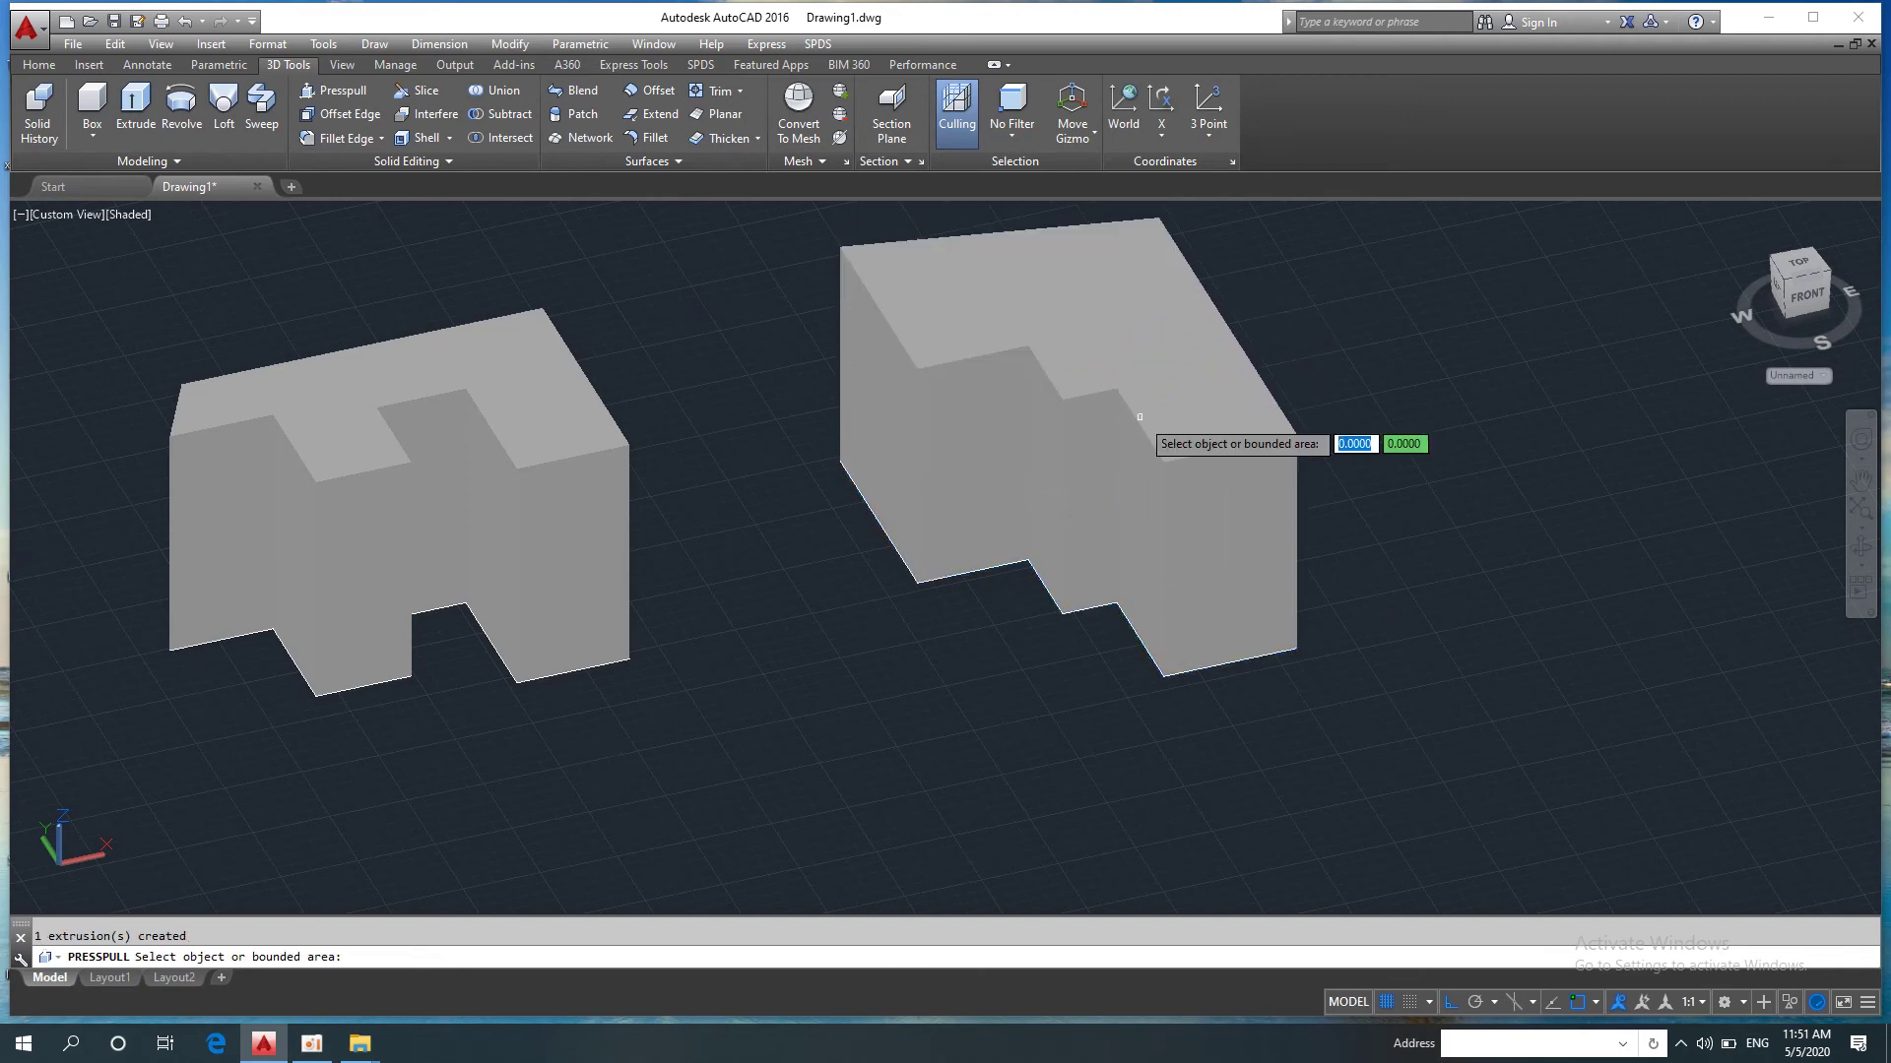
{"action": "scroll", "coordinate": [946, 480], "scroll_direction": "down", "scroll_amount": 2}
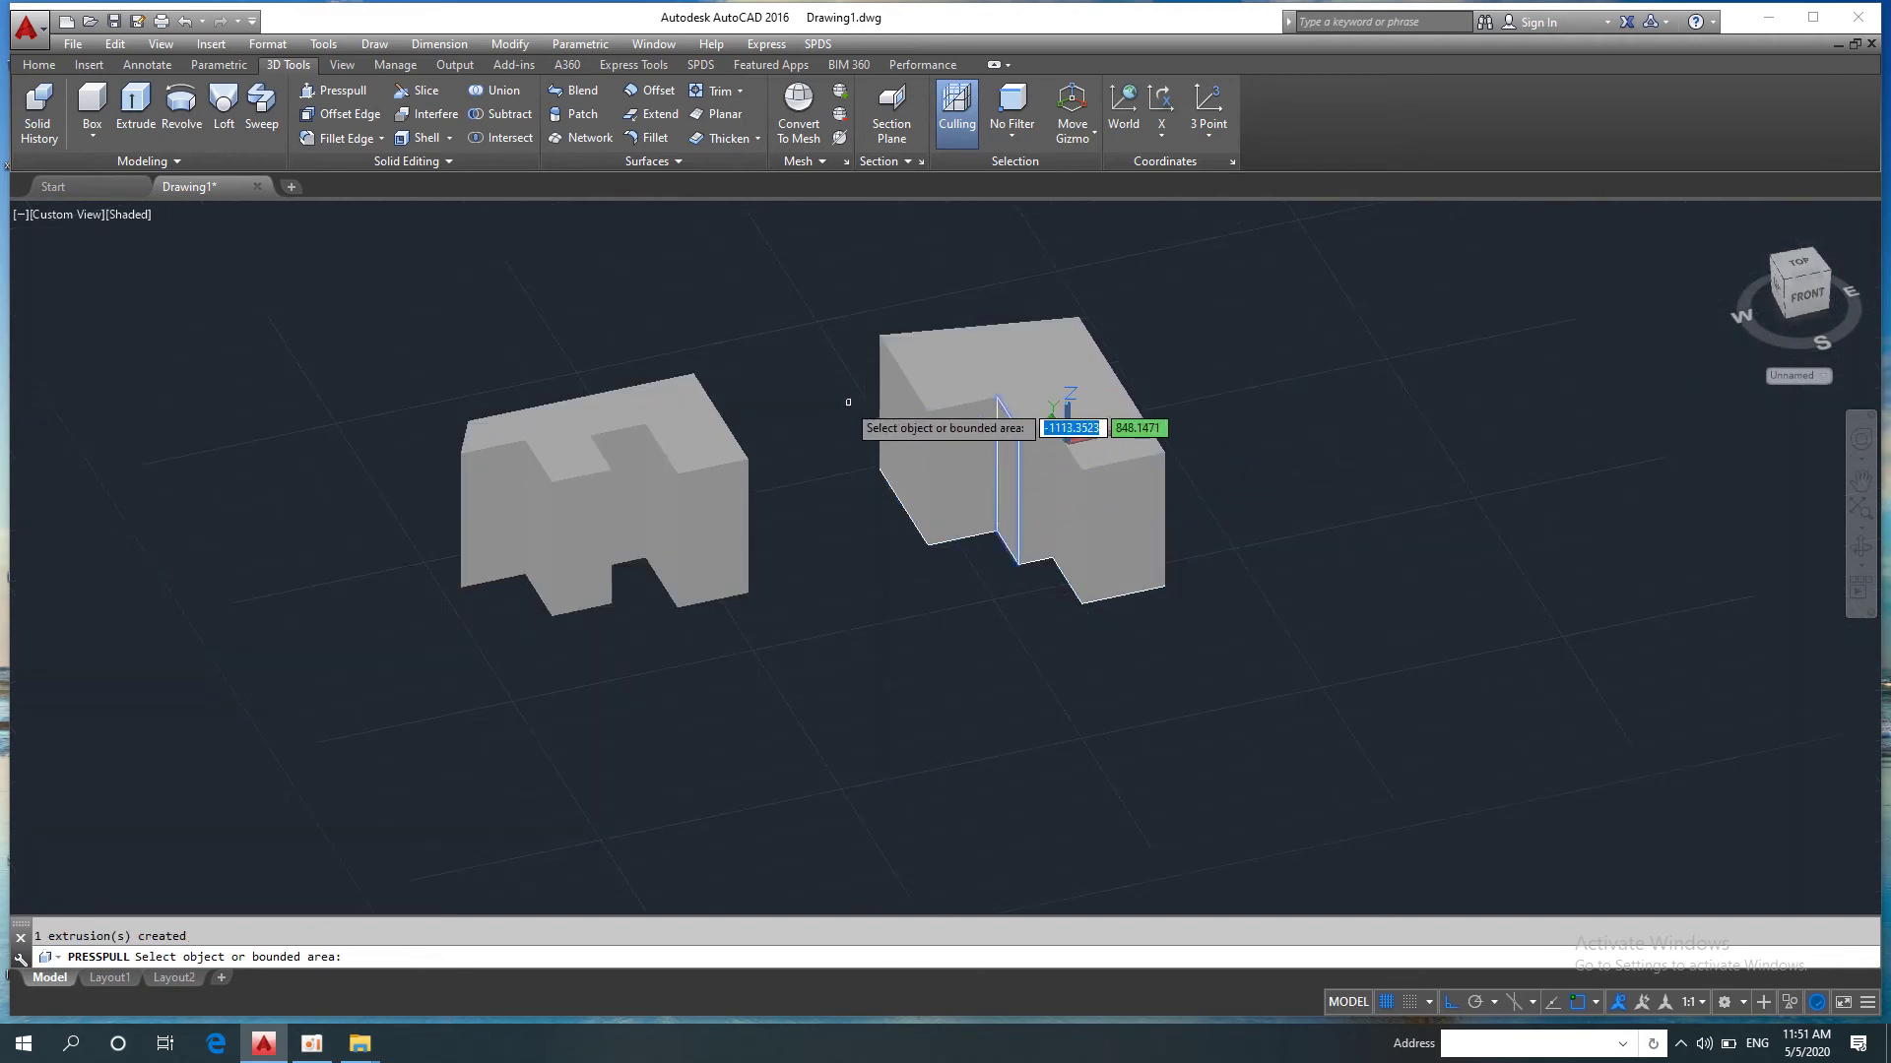
{"action": "scroll", "coordinate": [832, 414], "scroll_direction": "up", "scroll_amount": 2}
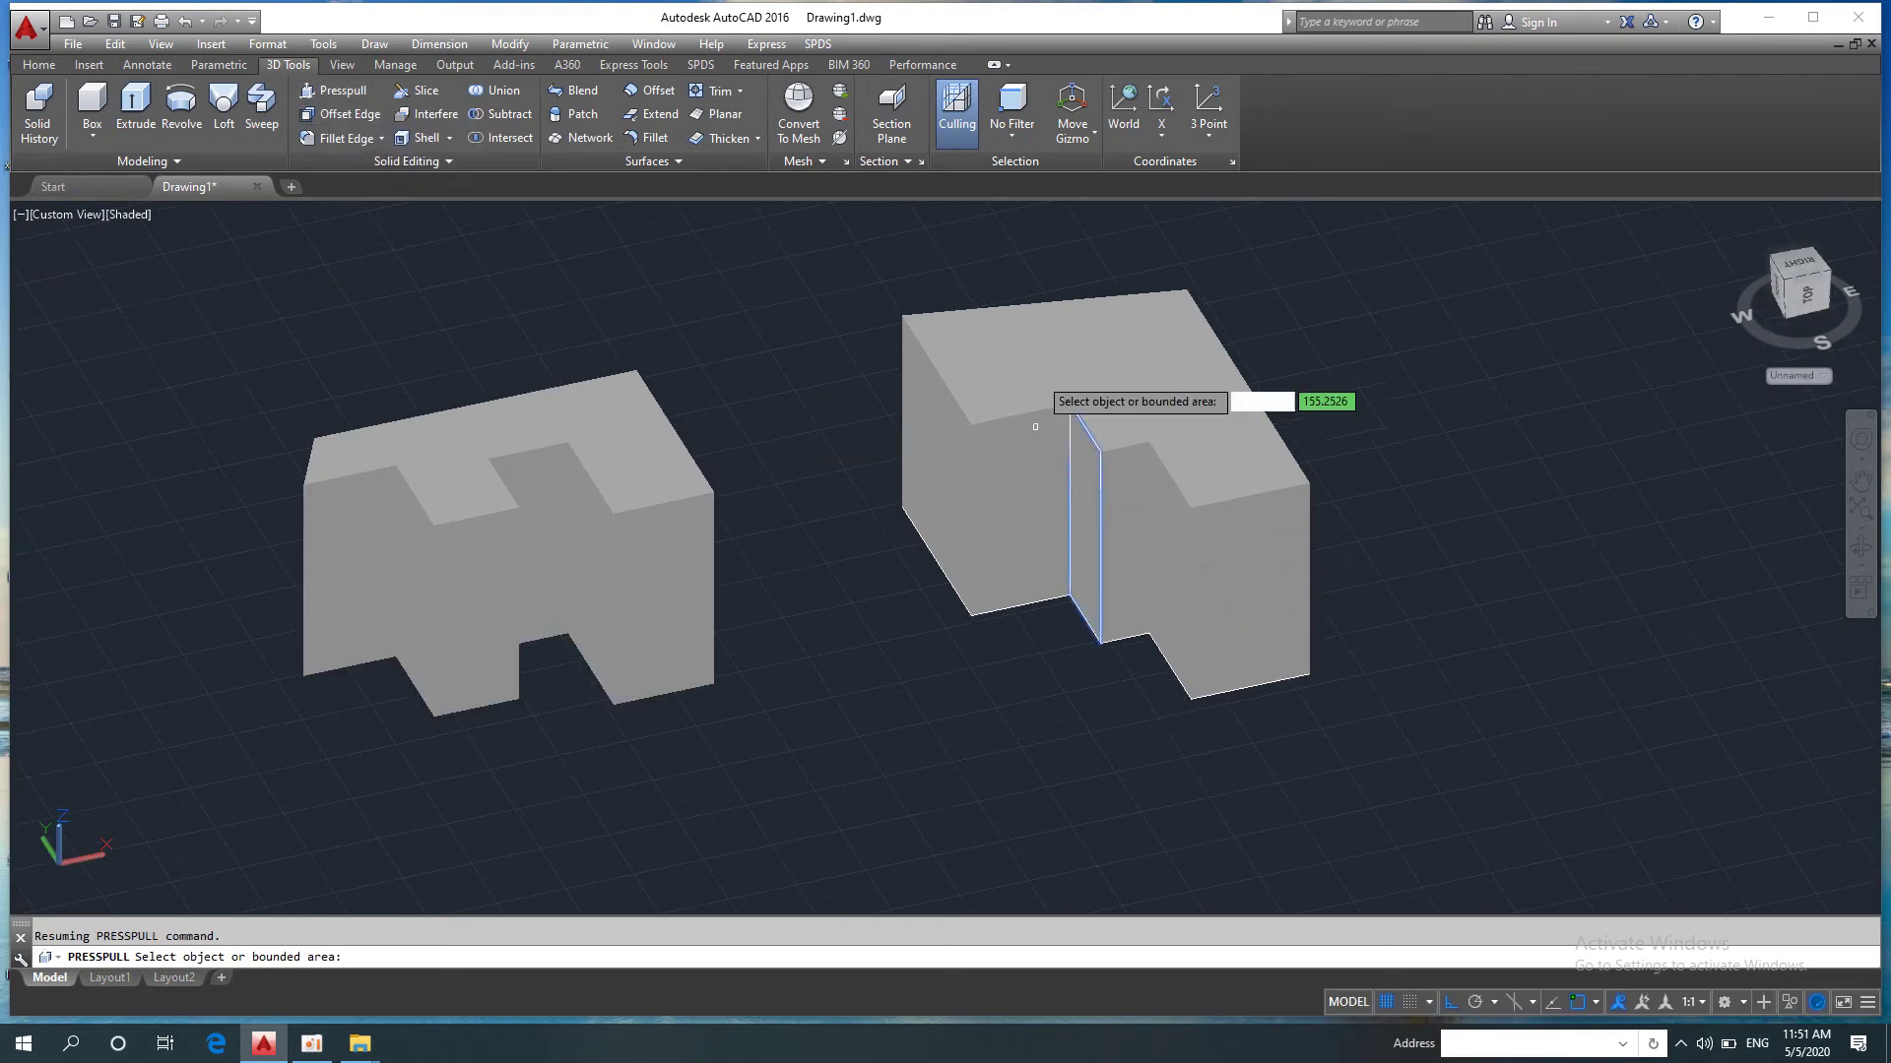
Step: Raise the right solid's top face by 675.6 and 786.8, then pull its side face outward
{"action": "left_click", "coordinate": [1052, 359]}
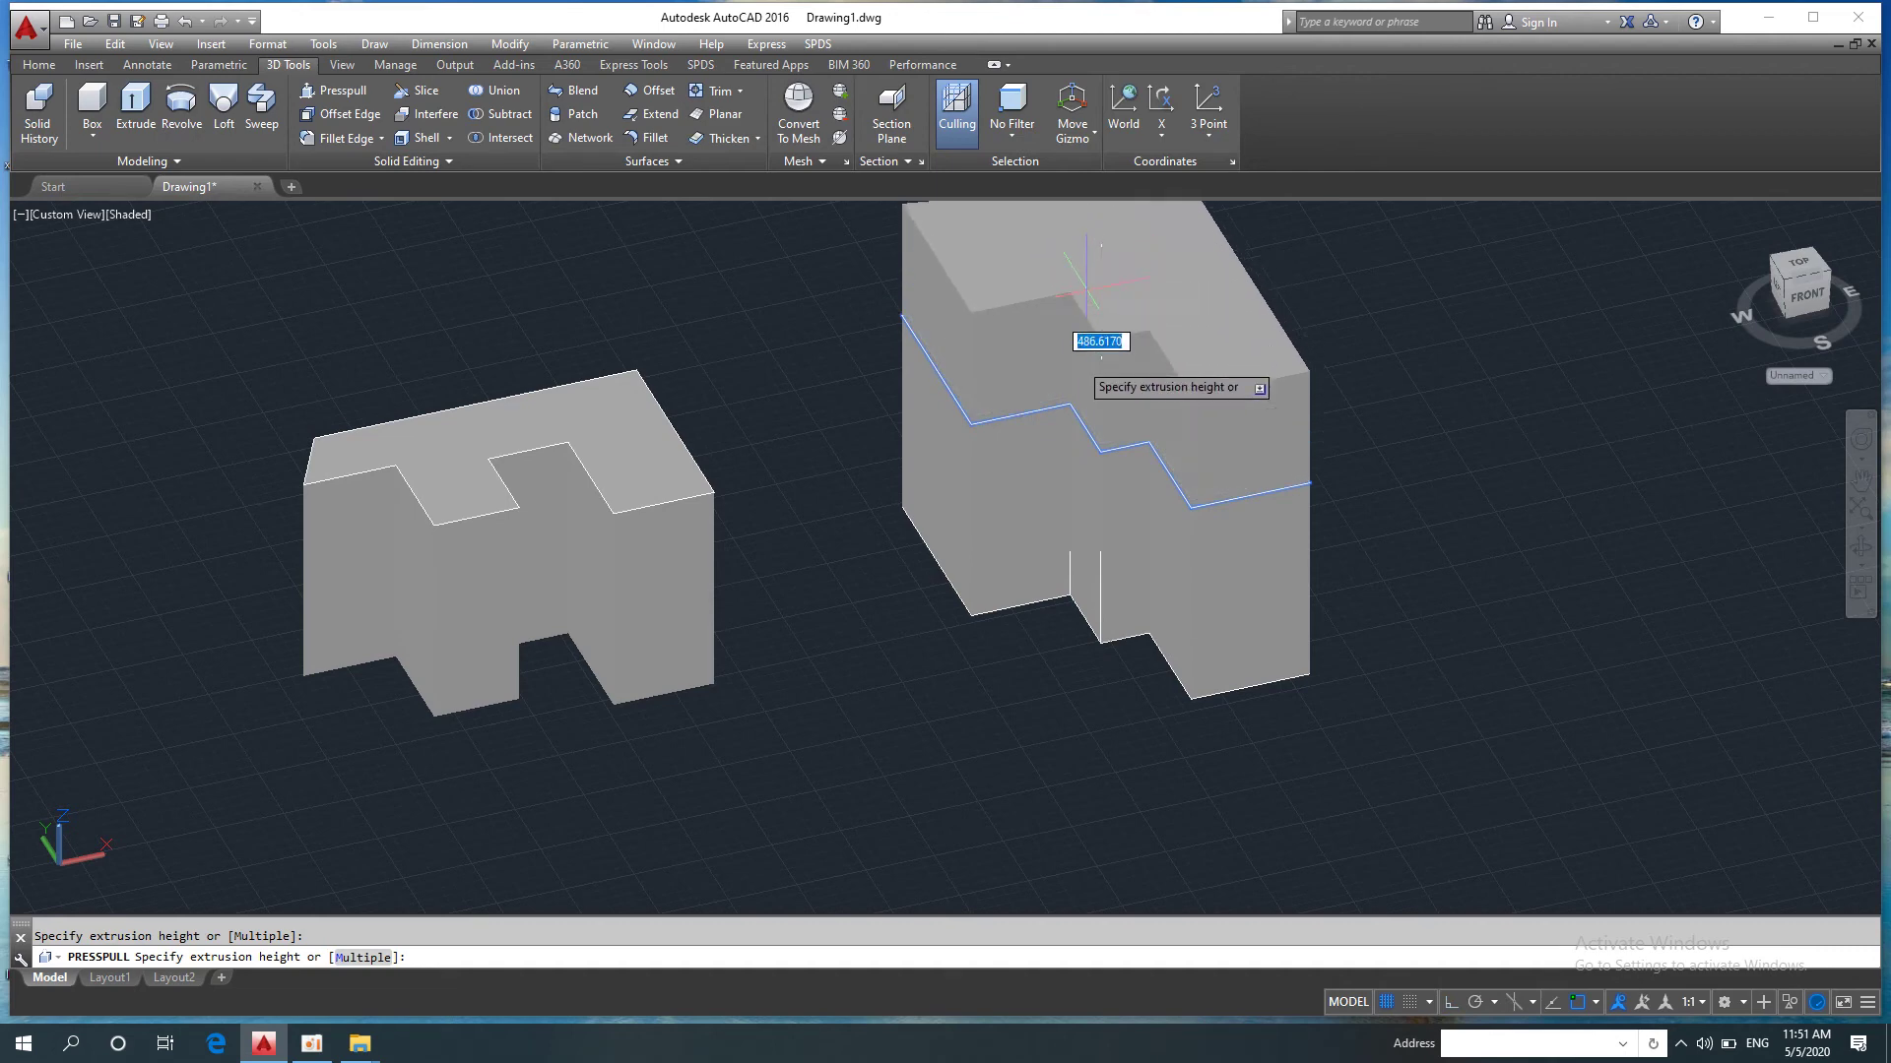
{"action": "left_click", "coordinate": [1046, 489]}
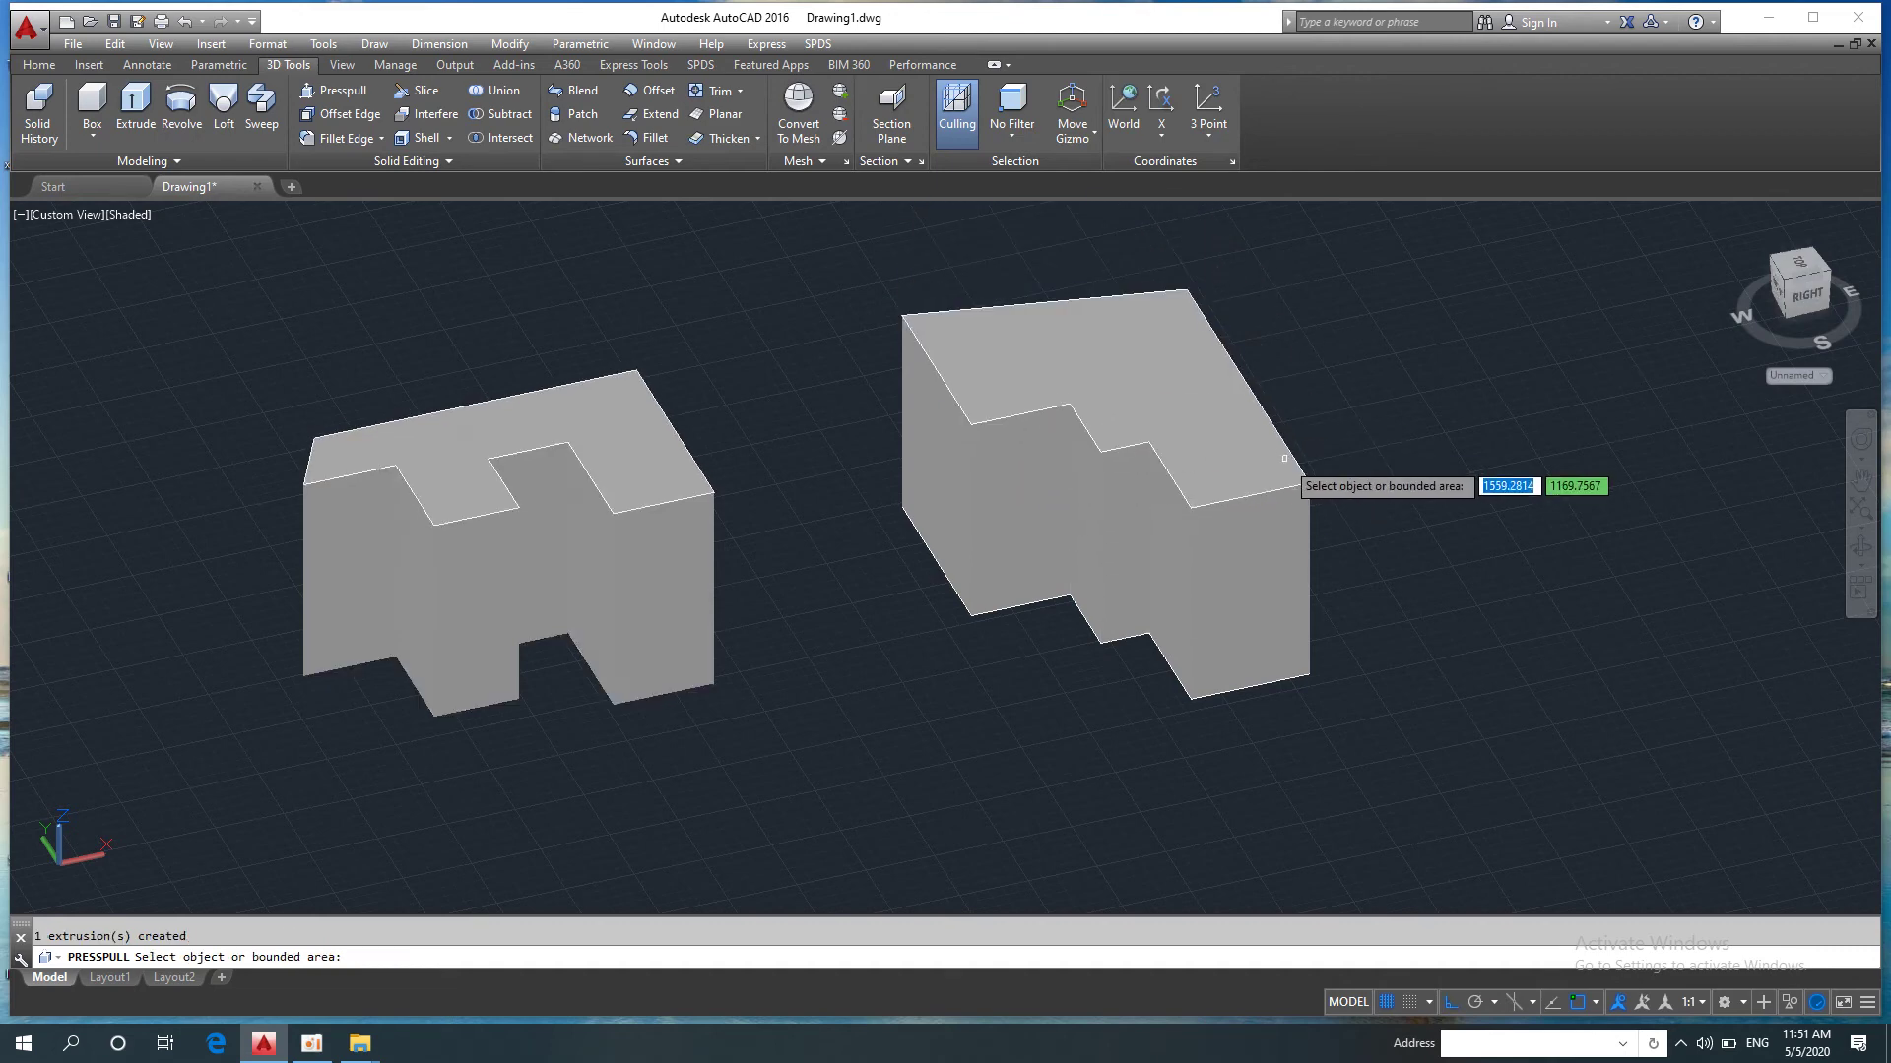
{"action": "left_click", "coordinate": [1280, 475]}
{"action": "left_click", "coordinate": [1406, 519]}
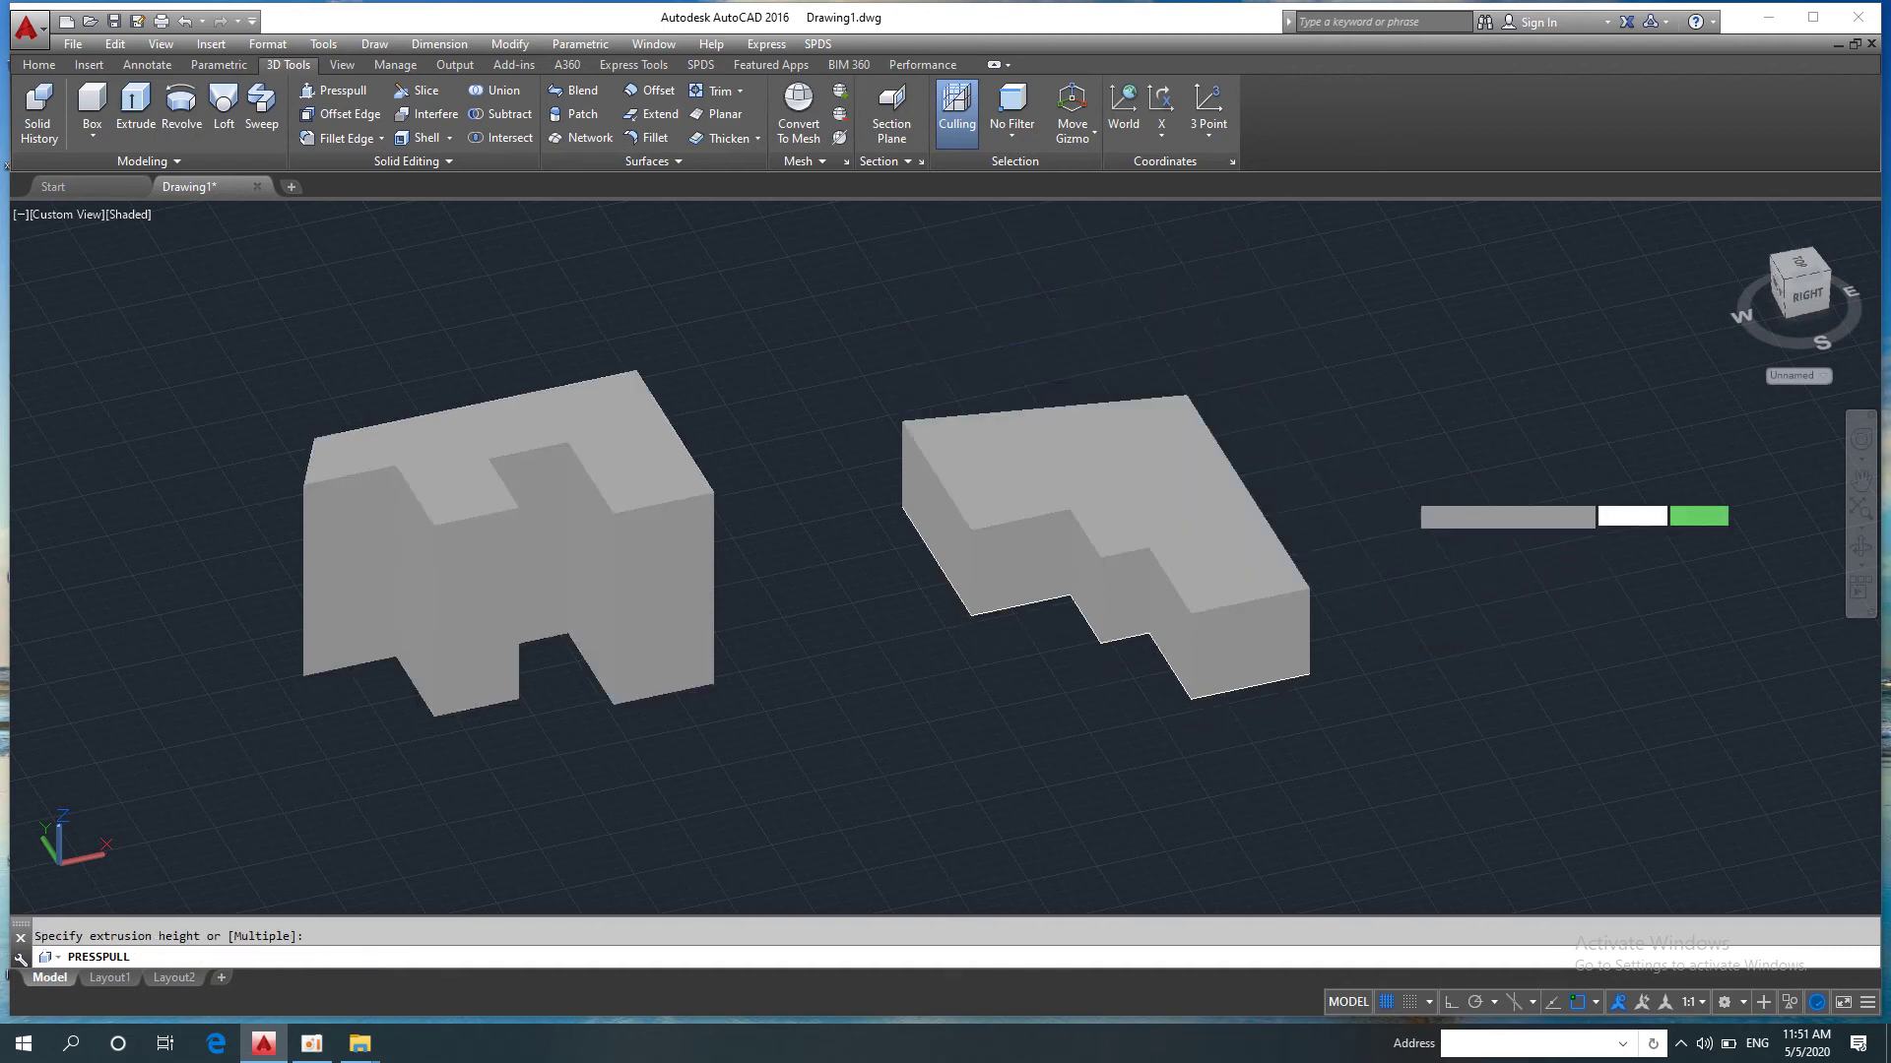
{"action": "left_click", "coordinate": [1122, 404]}
{"action": "left_click", "coordinate": [1163, 479]}
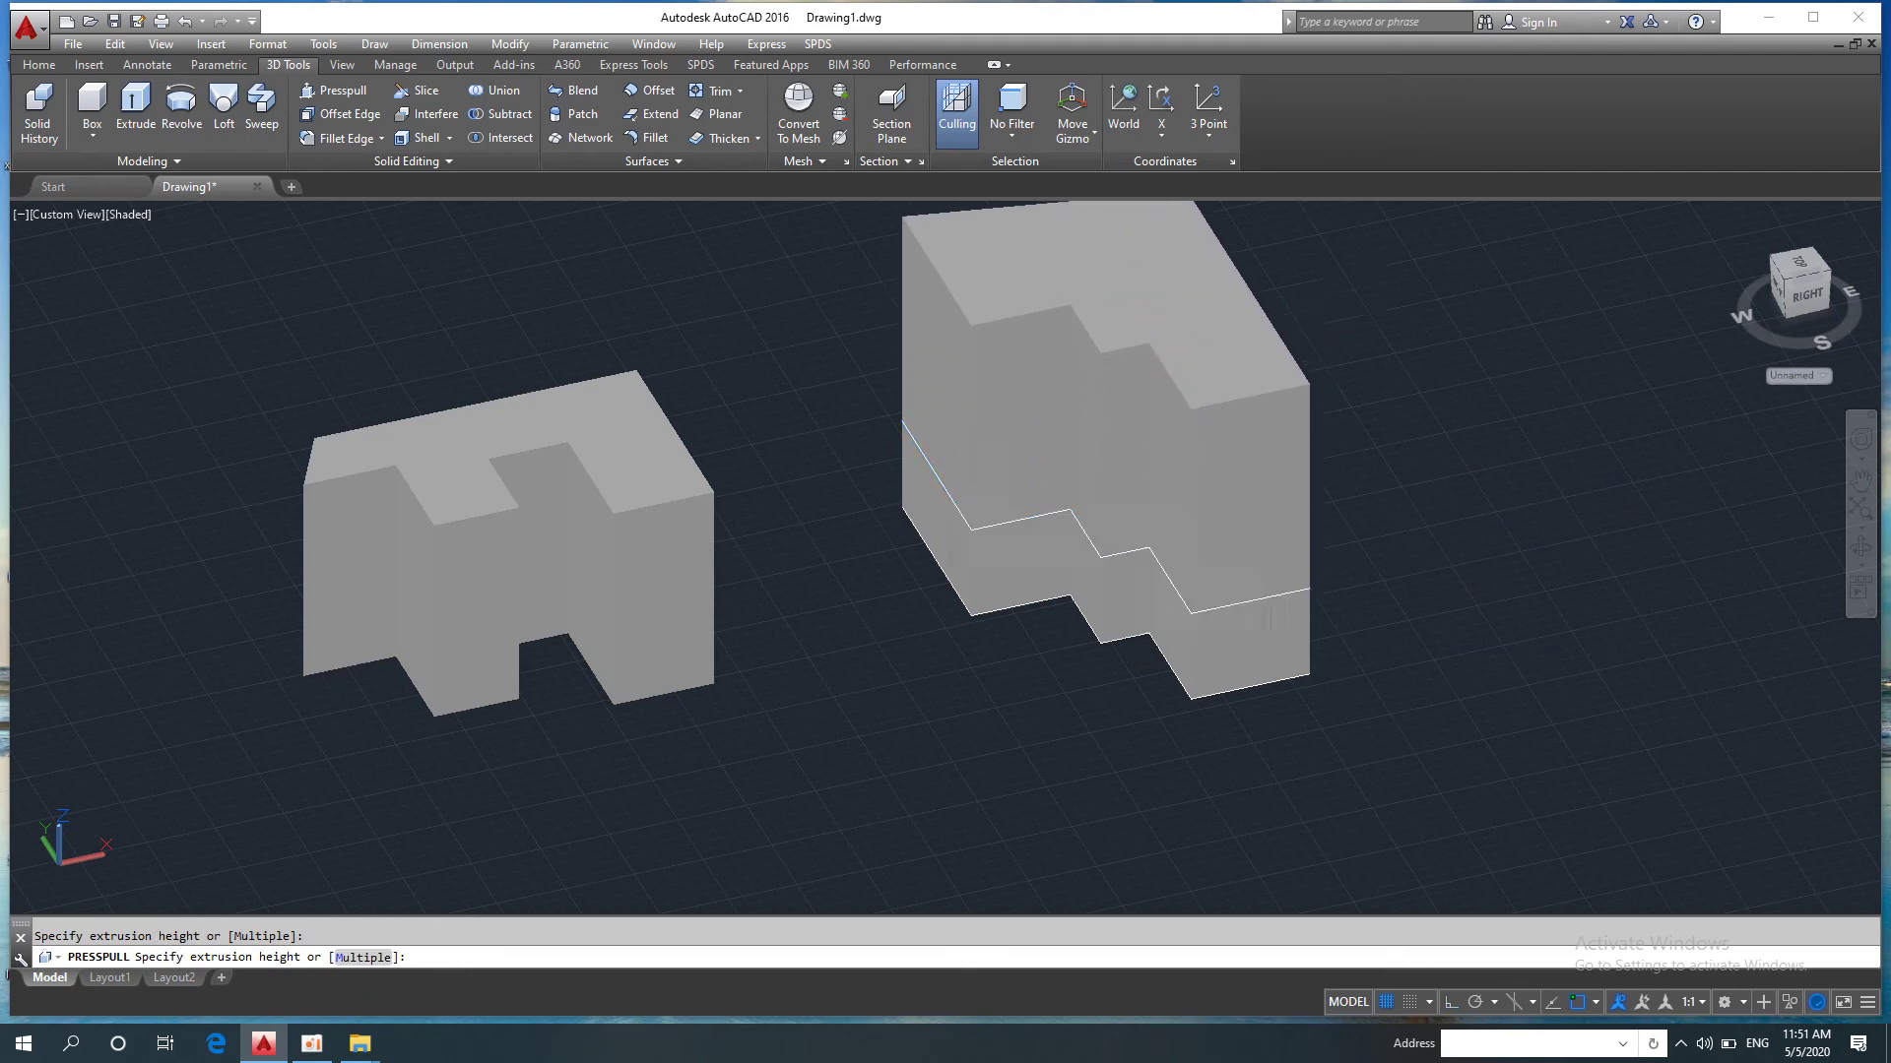
{"action": "left_click", "coordinate": [1260, 478]}
{"action": "left_click", "coordinate": [1422, 642]}
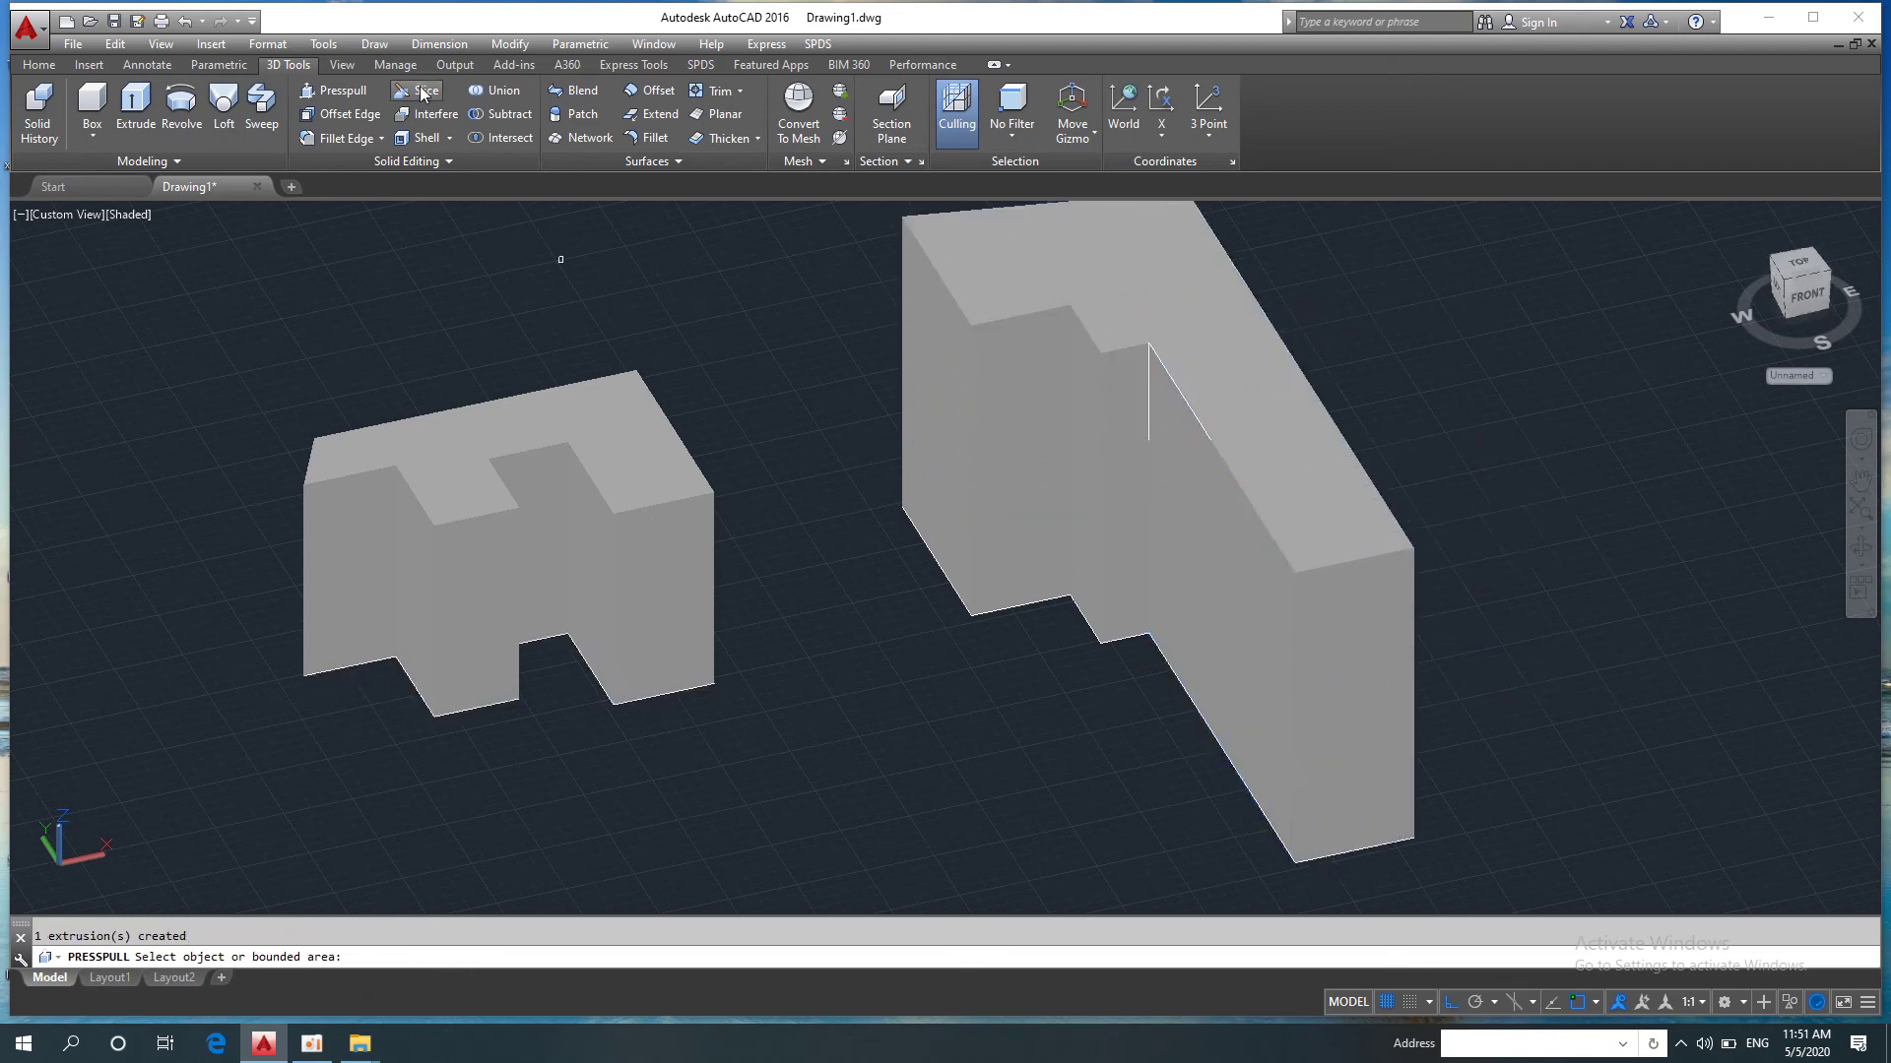
Step: Presspull the left block's top face up, another face down, and its front face forward
{"action": "left_click", "coordinate": [463, 473]}
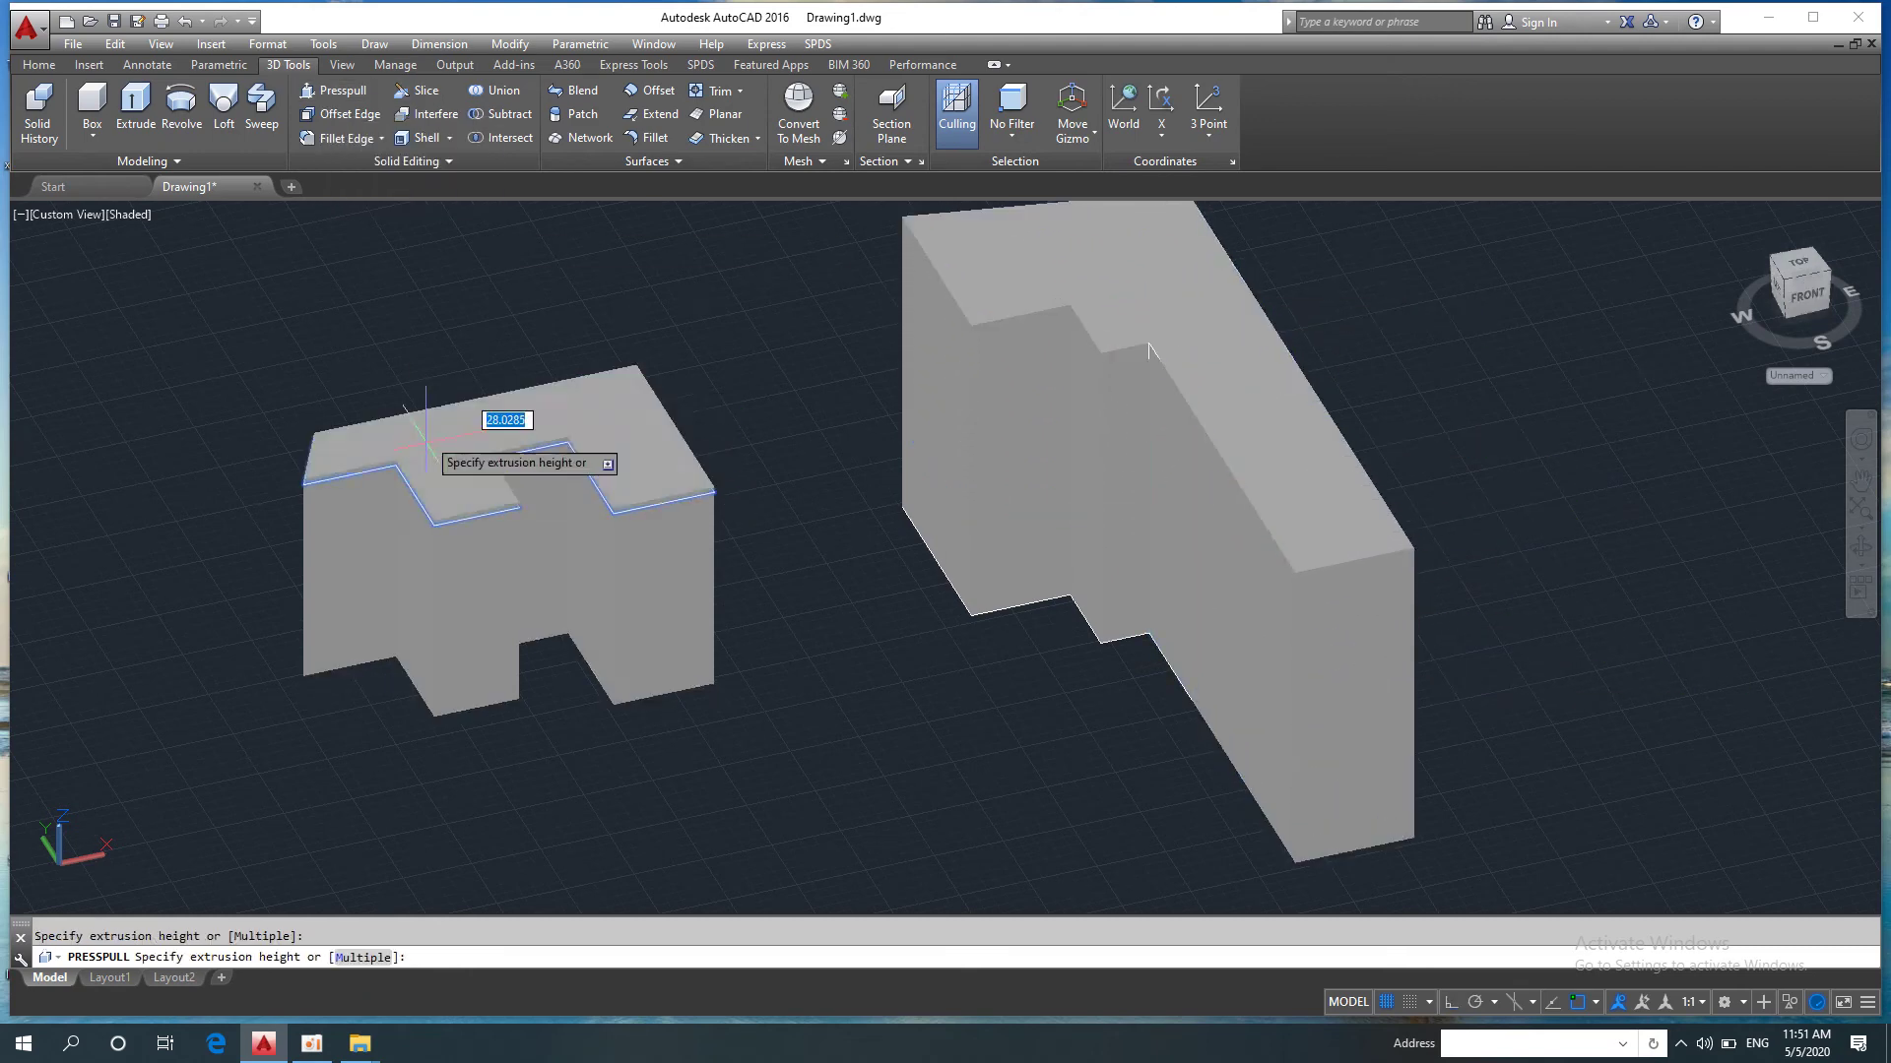
{"action": "left_click", "coordinate": [507, 492]}
{"action": "left_click", "coordinate": [438, 586]}
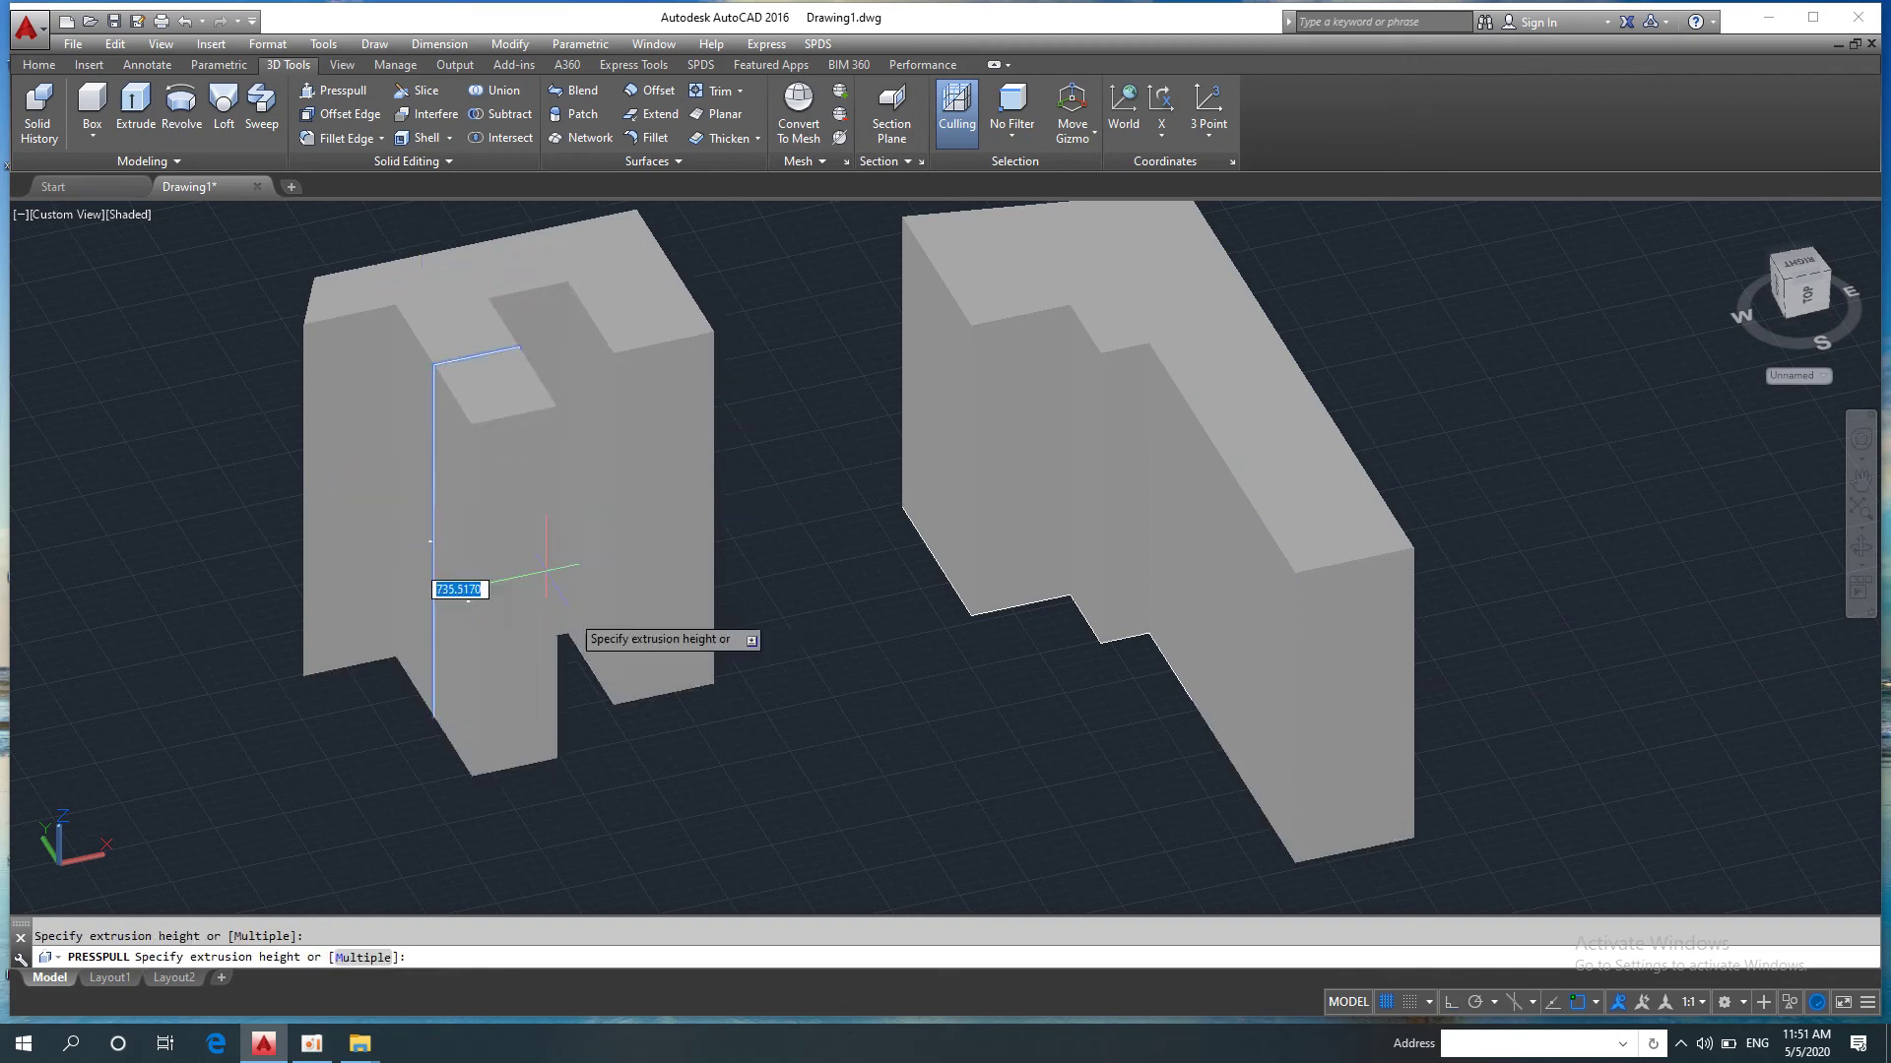
{"action": "left_click", "coordinate": [551, 749]}
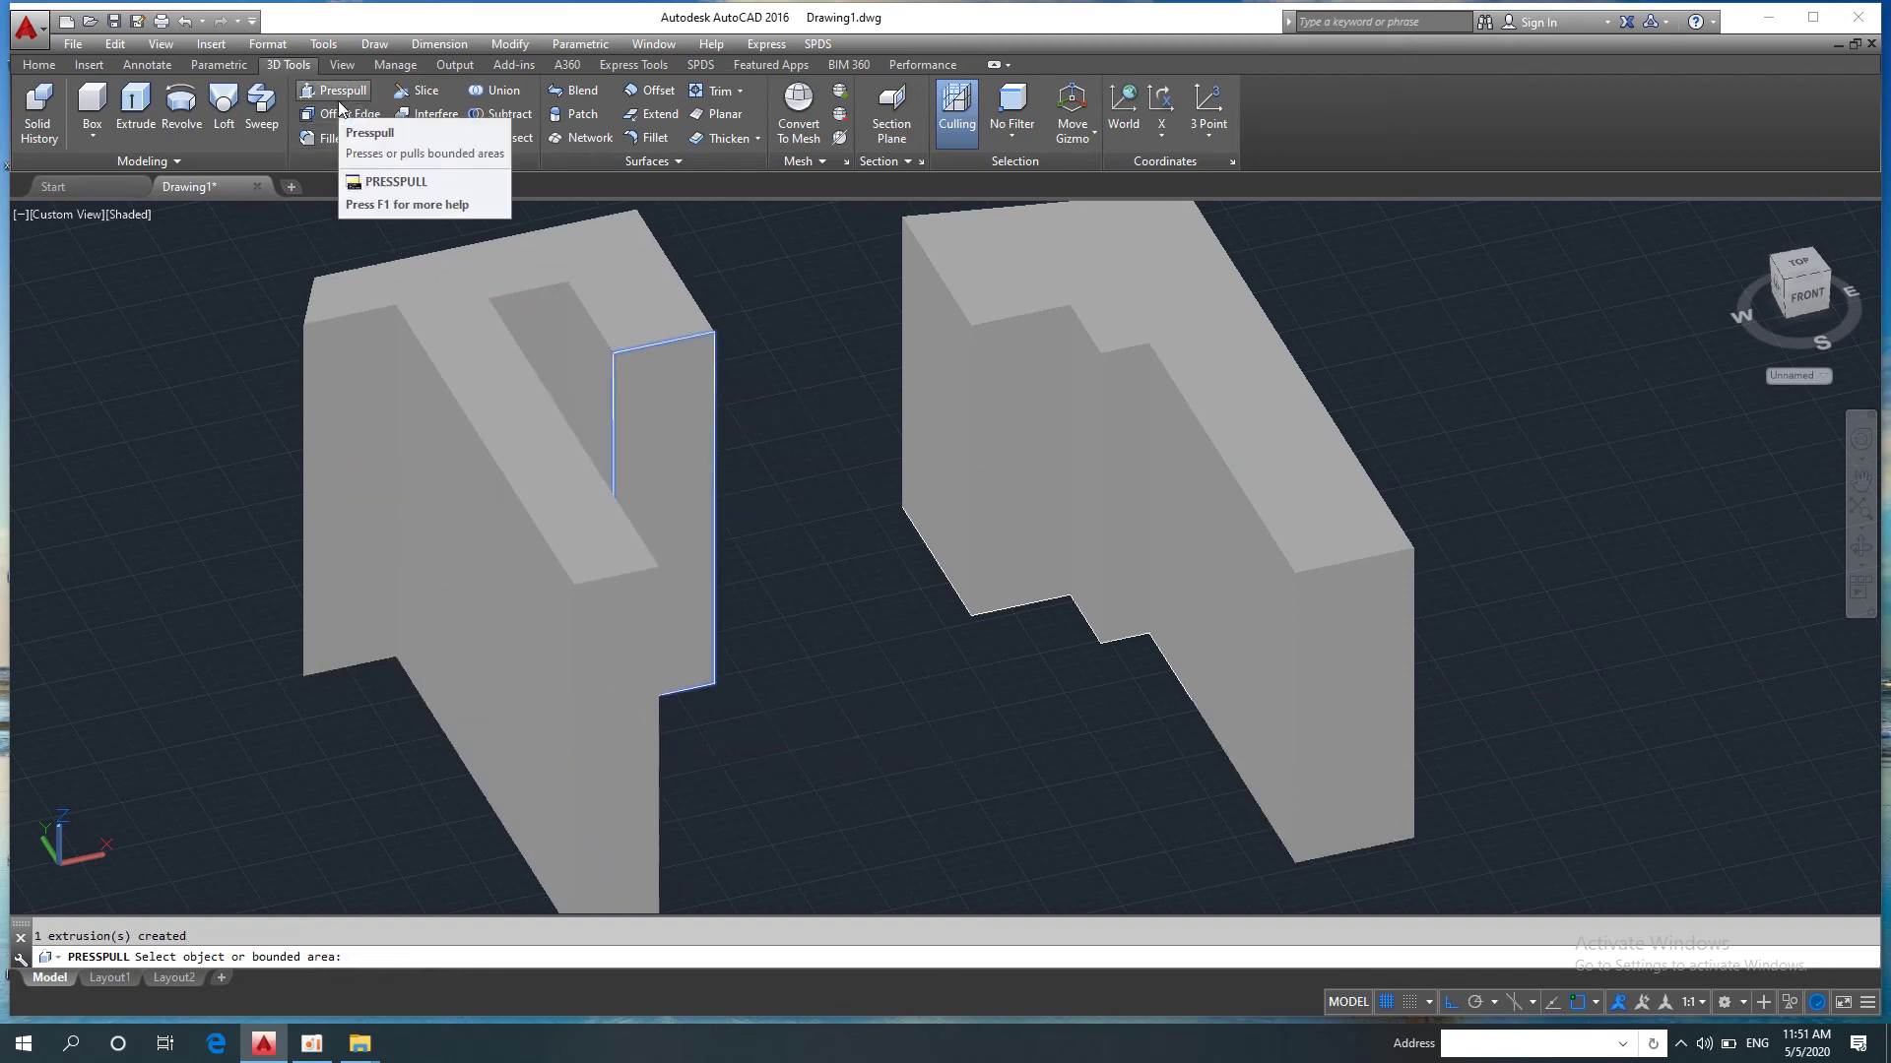
{"action": "mouse_move", "coordinate": [337, 91]}
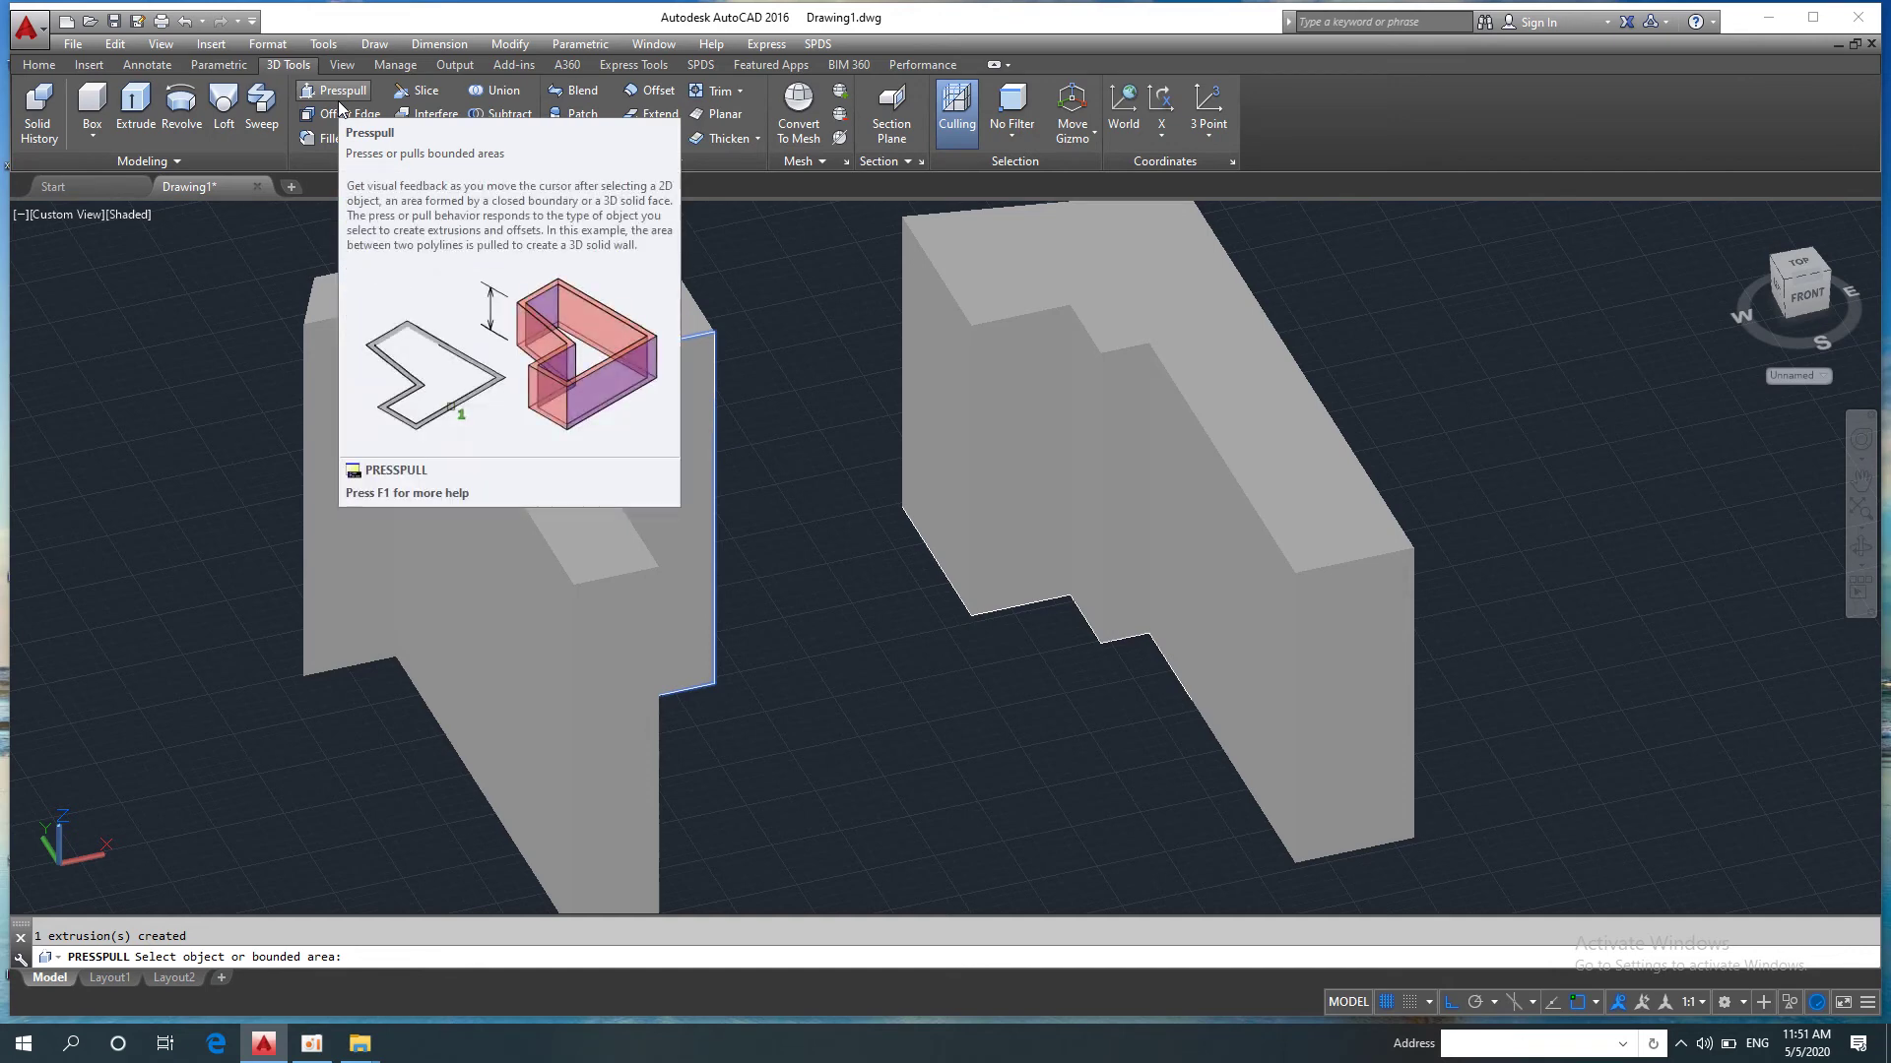
{"action": "left_click", "coordinate": [337, 104]}
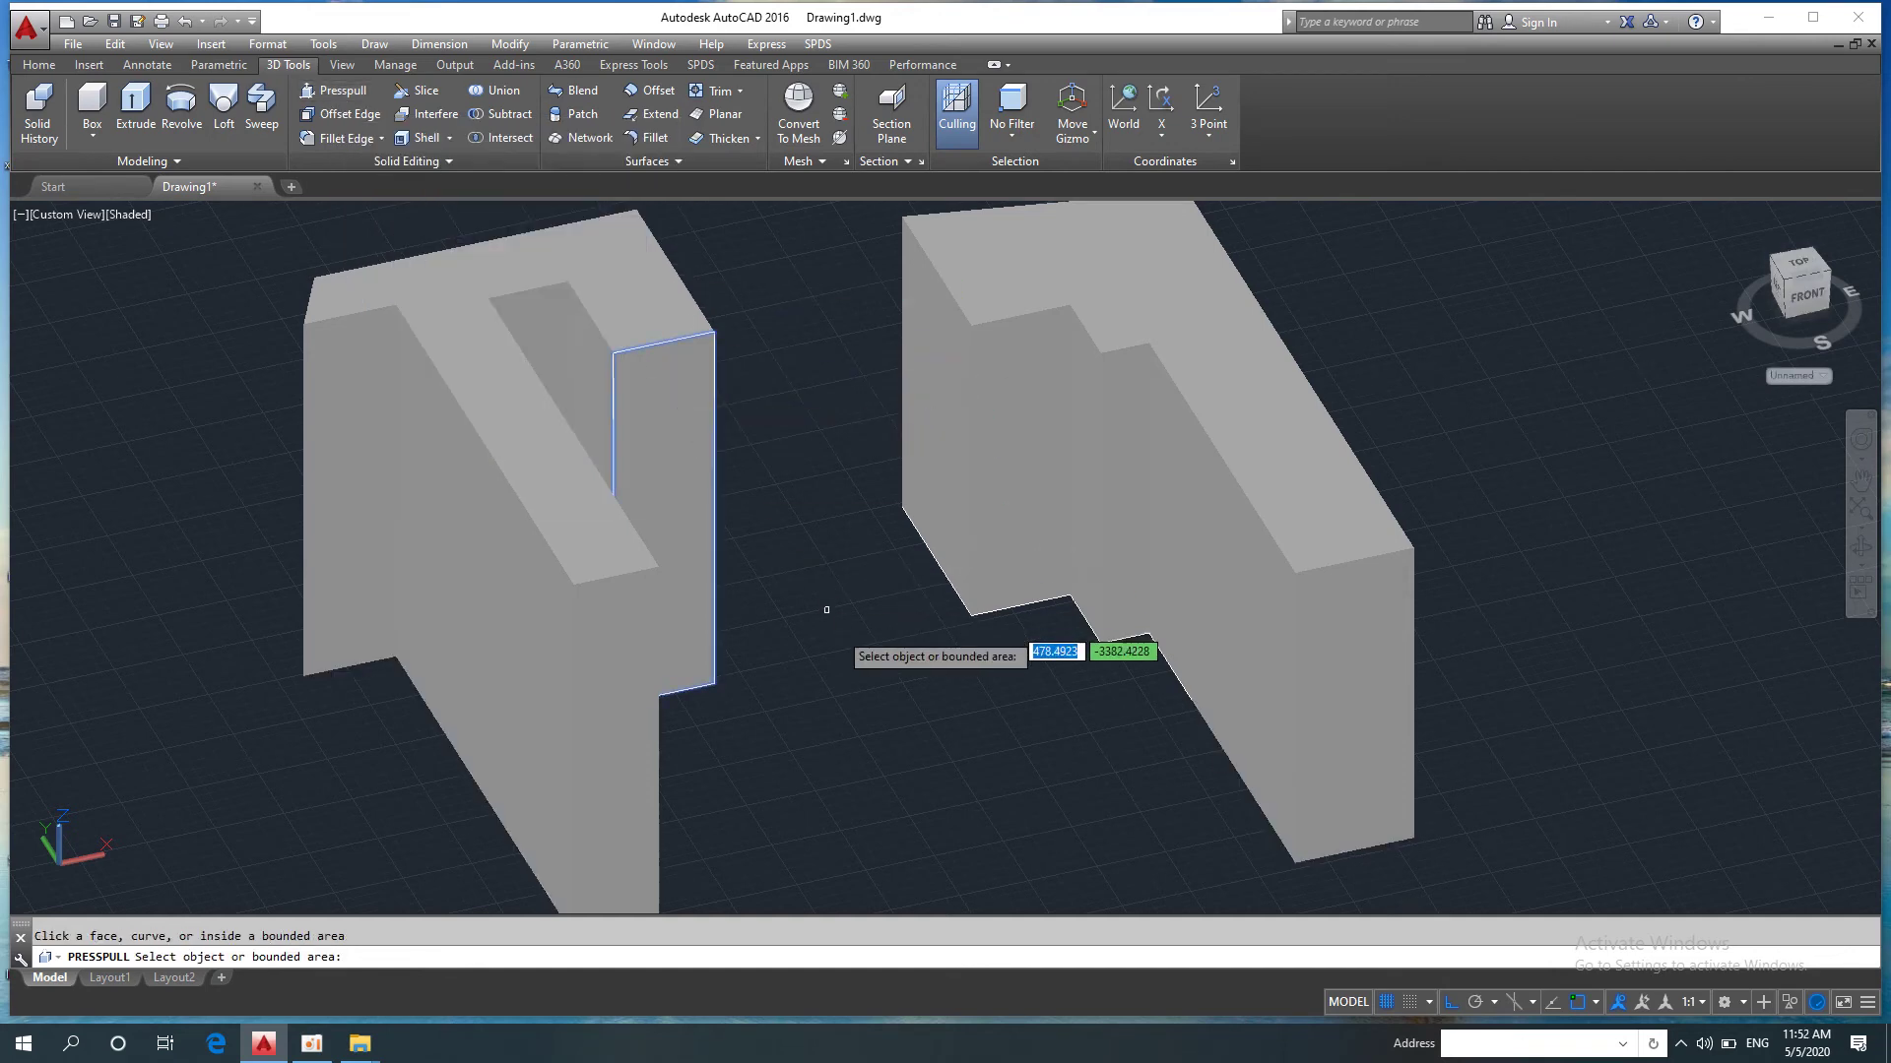
{"action": "left_click", "coordinate": [658, 495]}
{"action": "left_click", "coordinate": [814, 625]}
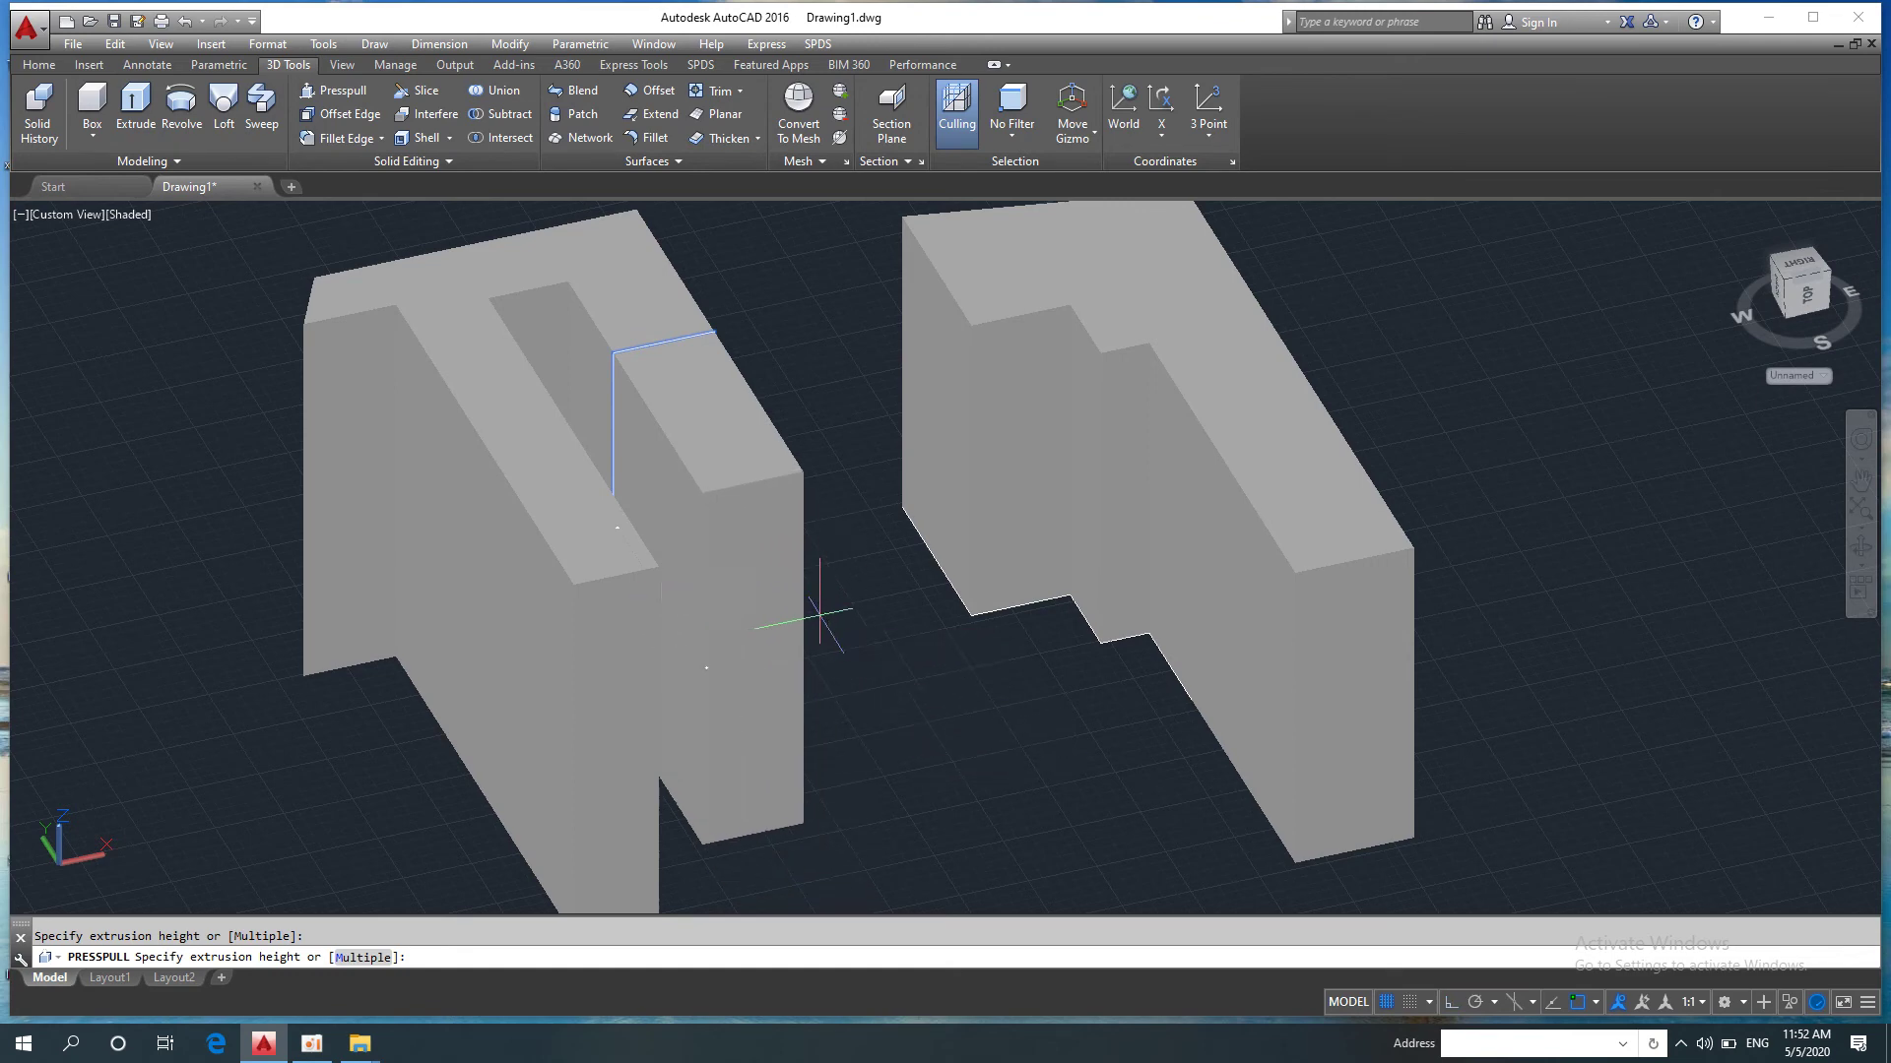
{"action": "scroll", "coordinate": [748, 561], "scroll_direction": "down", "scroll_amount": 2}
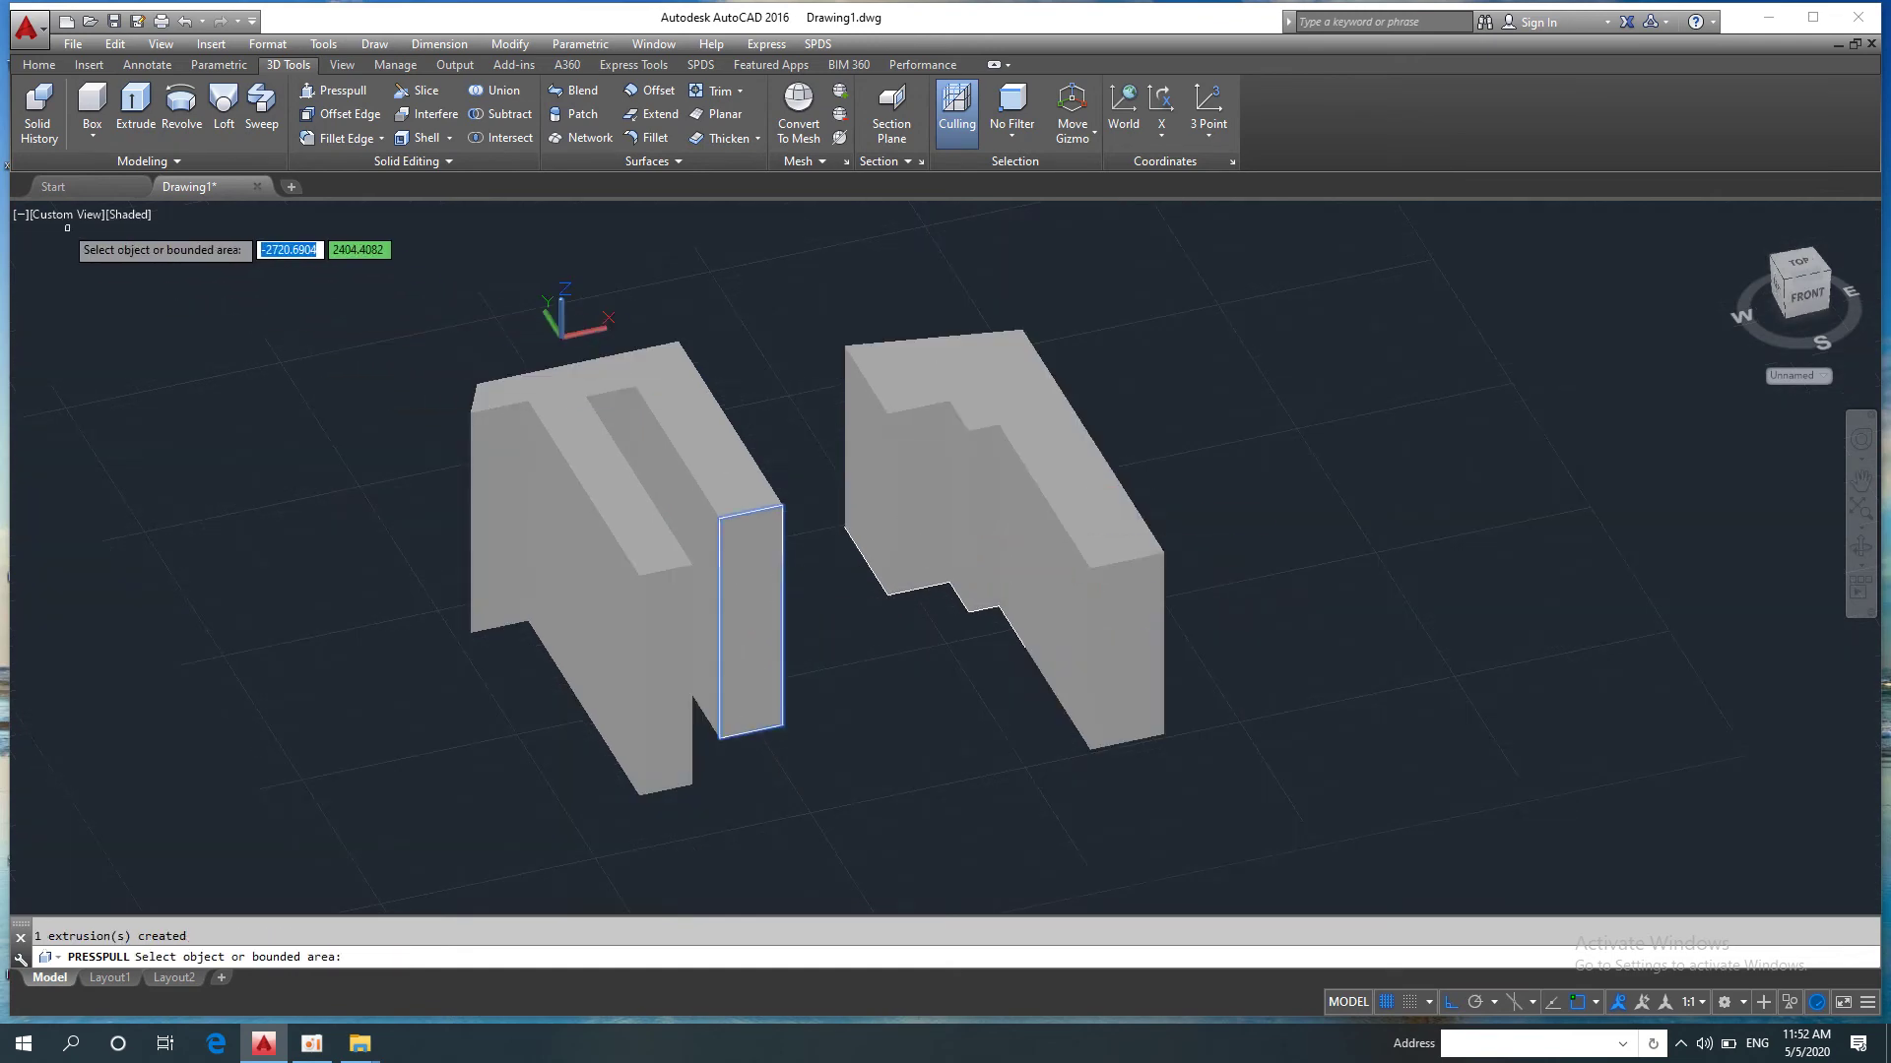
{"action": "key", "text": "Return"}
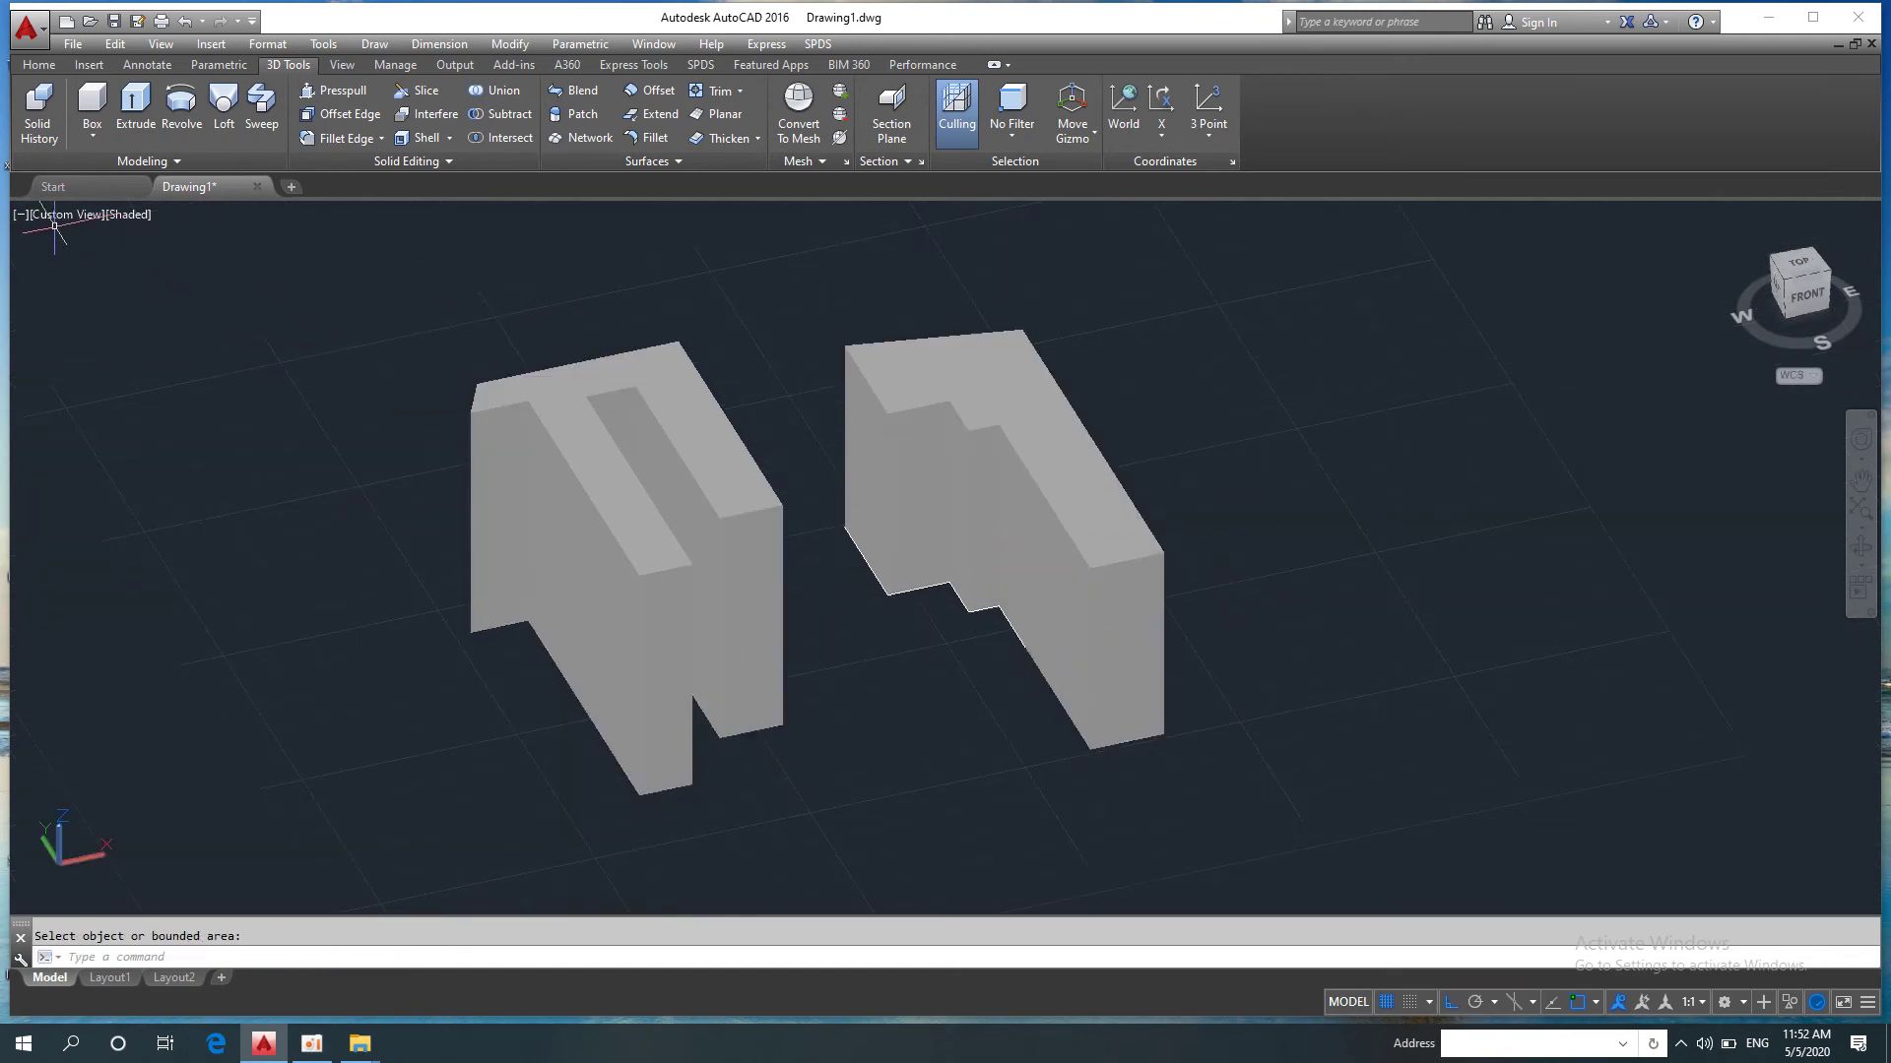
Step: Switch to Top view and delete all three solids
{"action": "left_click", "coordinate": [49, 216]}
{"action": "left_click", "coordinate": [84, 258]}
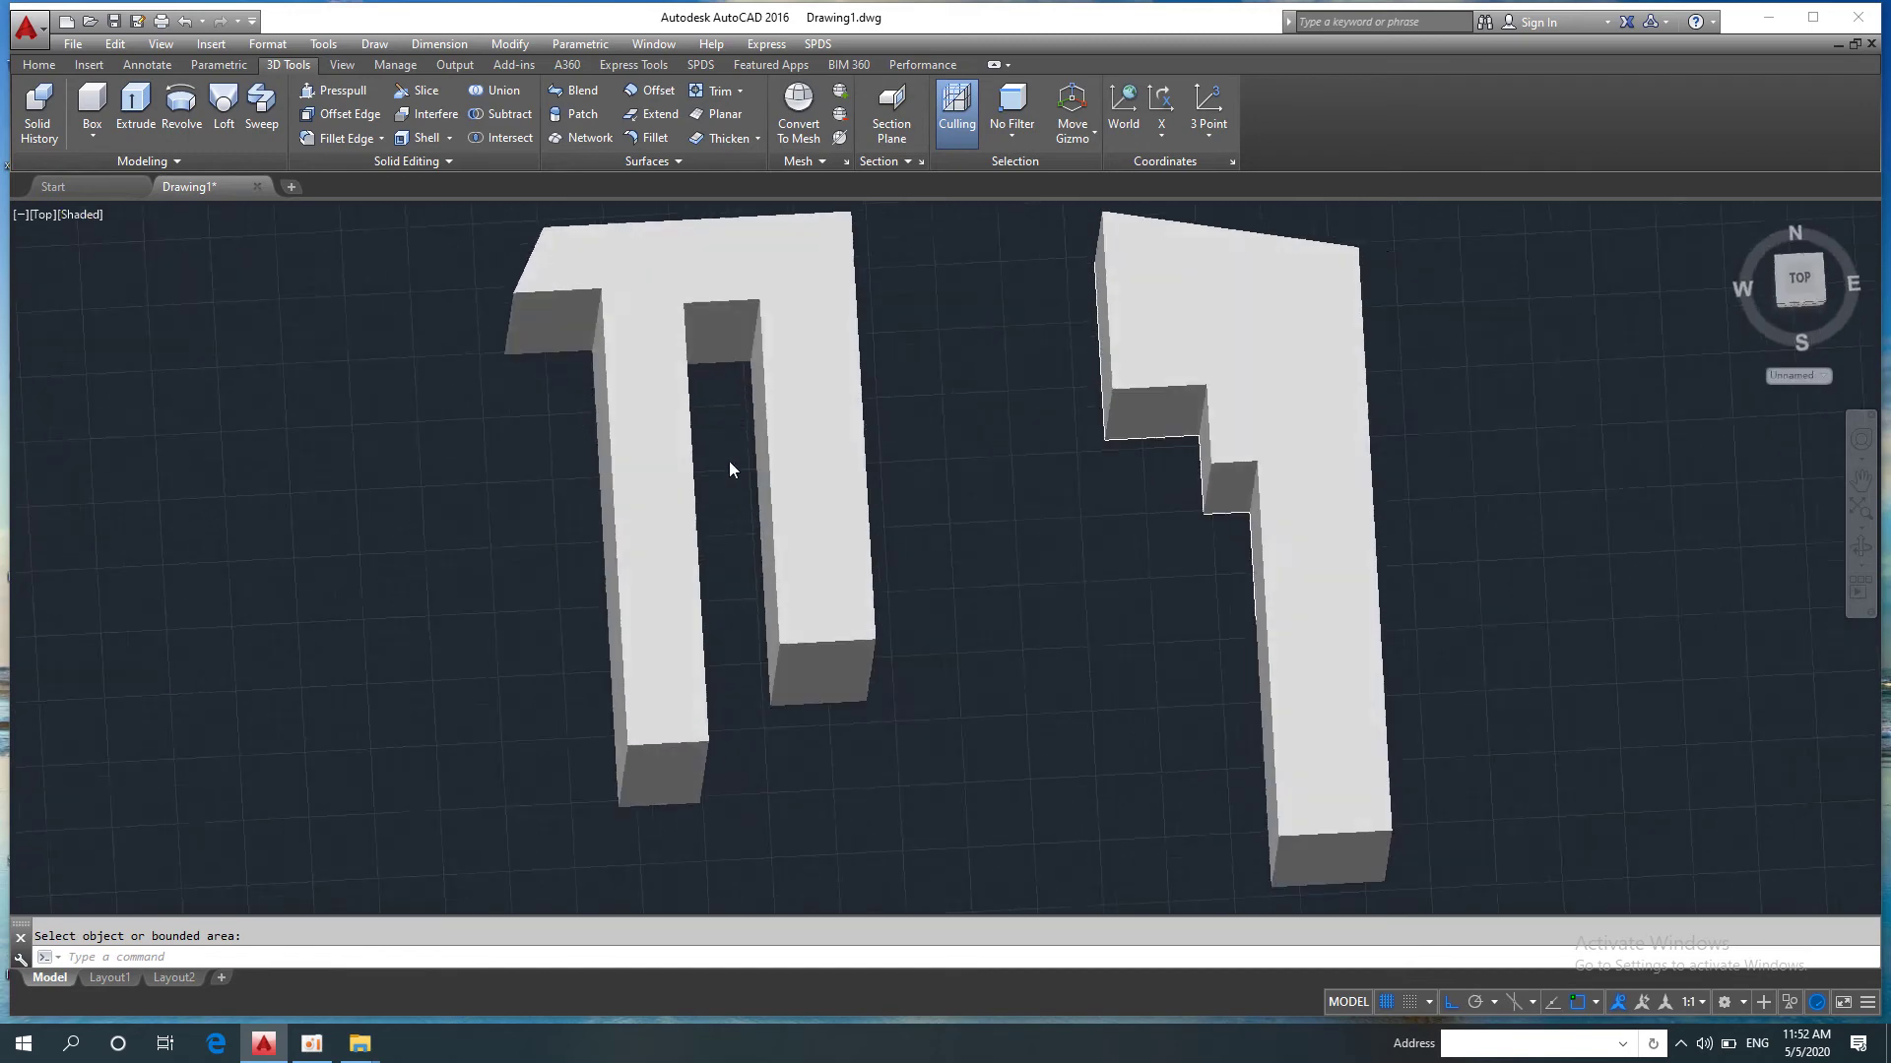
{"action": "left_click", "coordinate": [322, 239]}
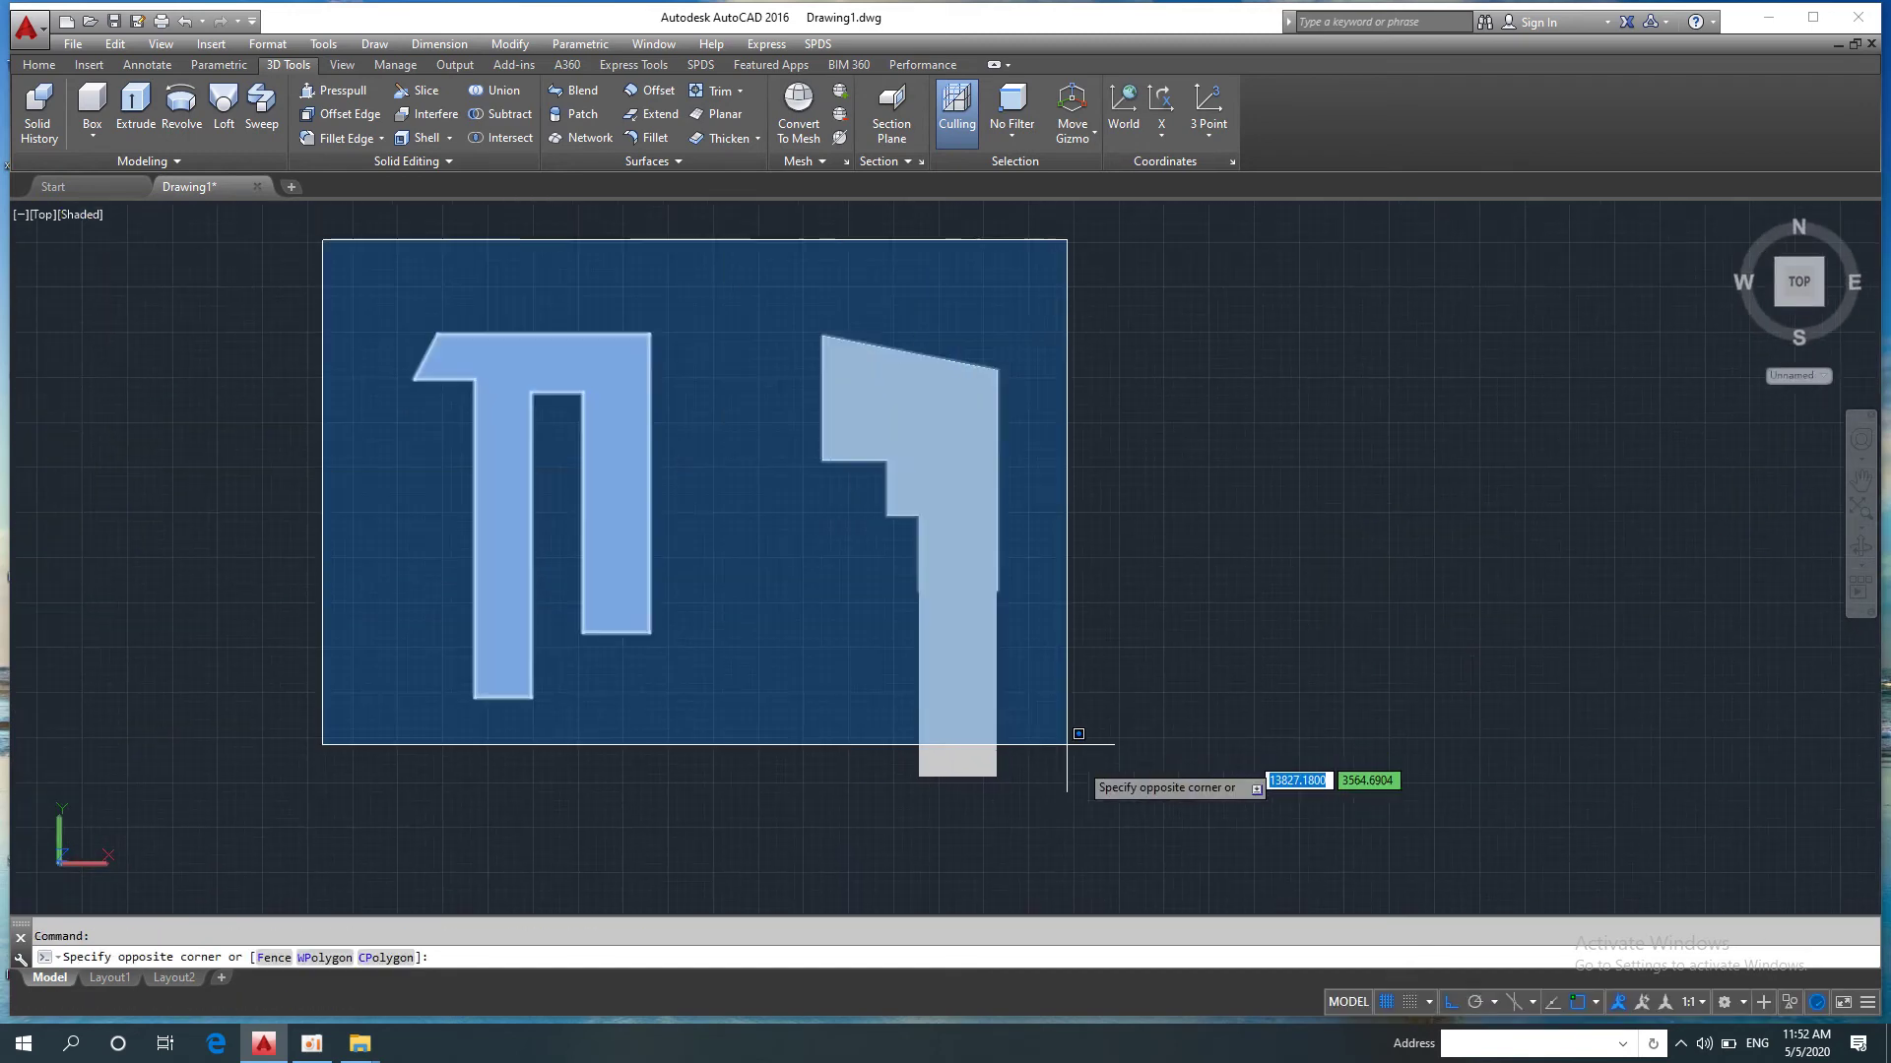
{"action": "left_click", "coordinate": [1107, 796]}
{"action": "key", "text": "Delete"}
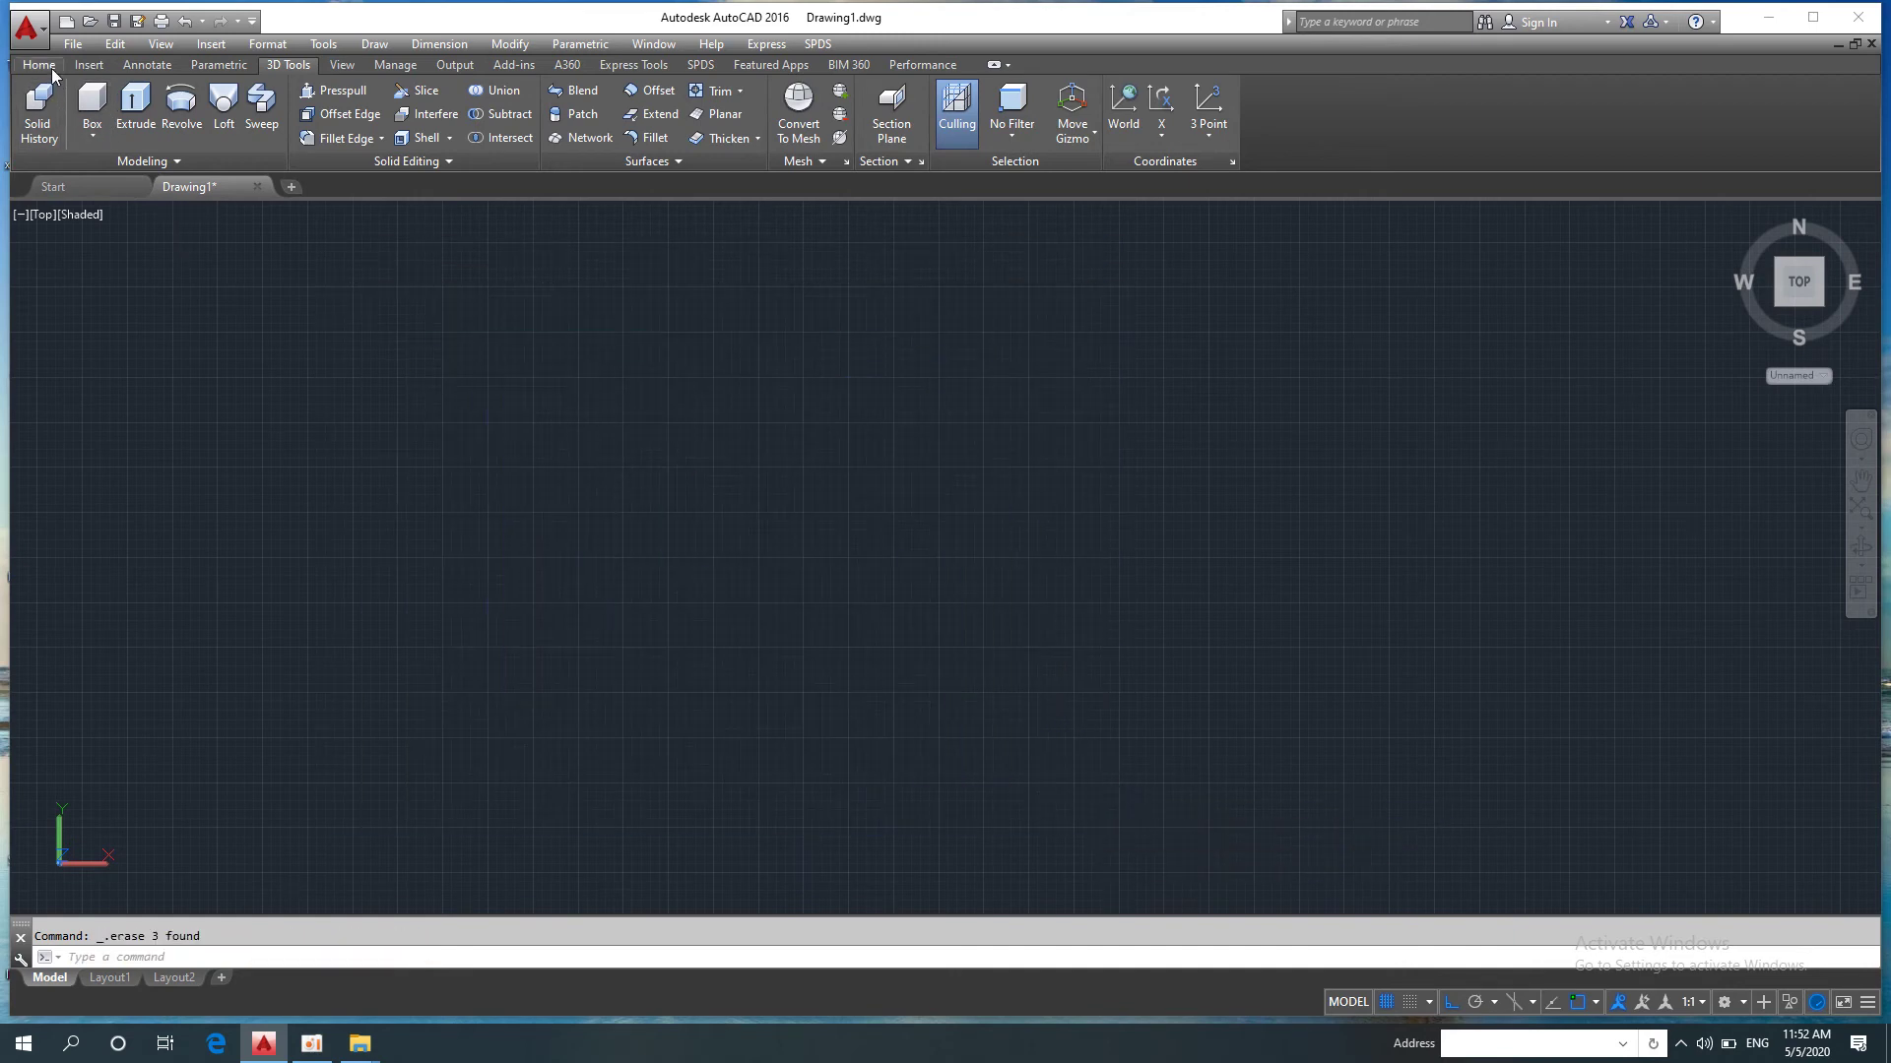
Step: Draw a horizontal top line with a vertical line down from its right end
{"action": "left_click", "coordinate": [39, 65]}
{"action": "left_click", "coordinate": [32, 104]}
{"action": "left_click", "coordinate": [623, 460]}
{"action": "left_click", "coordinate": [969, 551]}
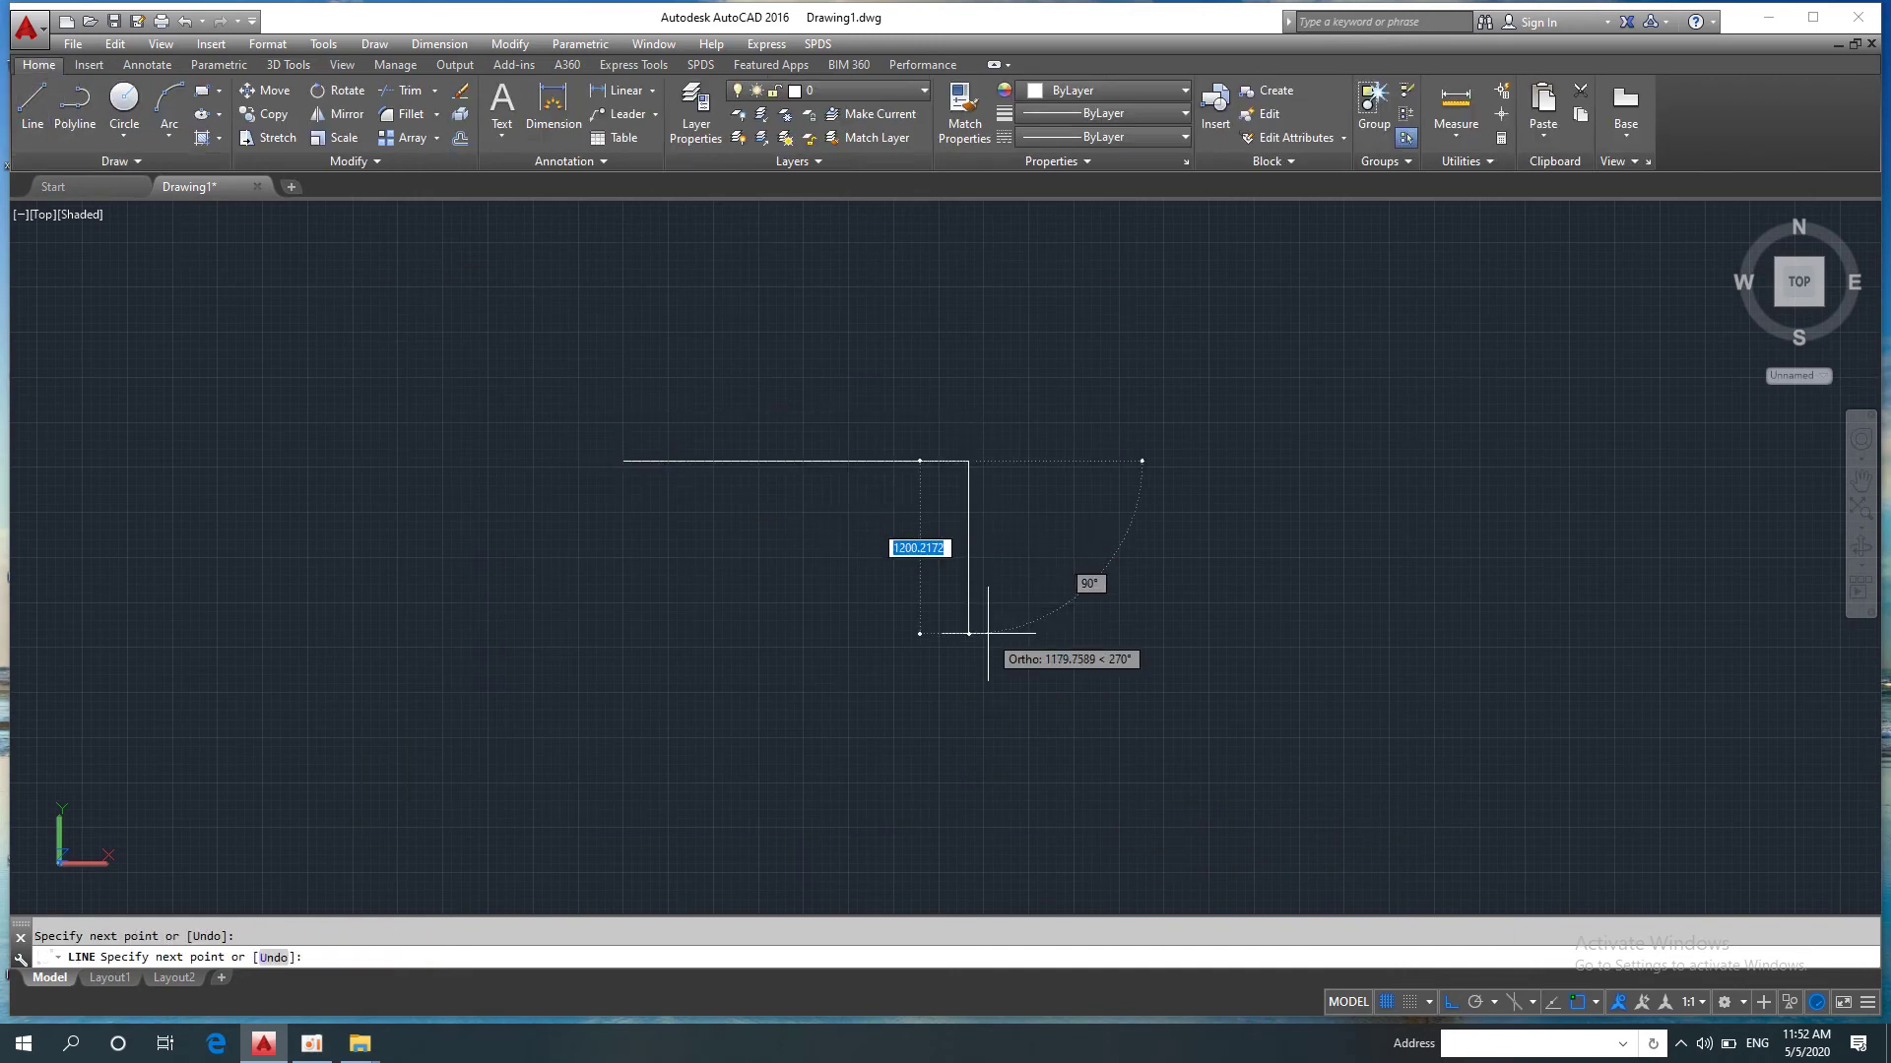
{"action": "left_click", "coordinate": [969, 634]}
{"action": "key", "text": "Return"}
{"action": "key", "text": "Return"}
Step: Draw a three-point arc from the vertical line's end curving round to the bottom left
{"action": "left_click", "coordinate": [169, 128]}
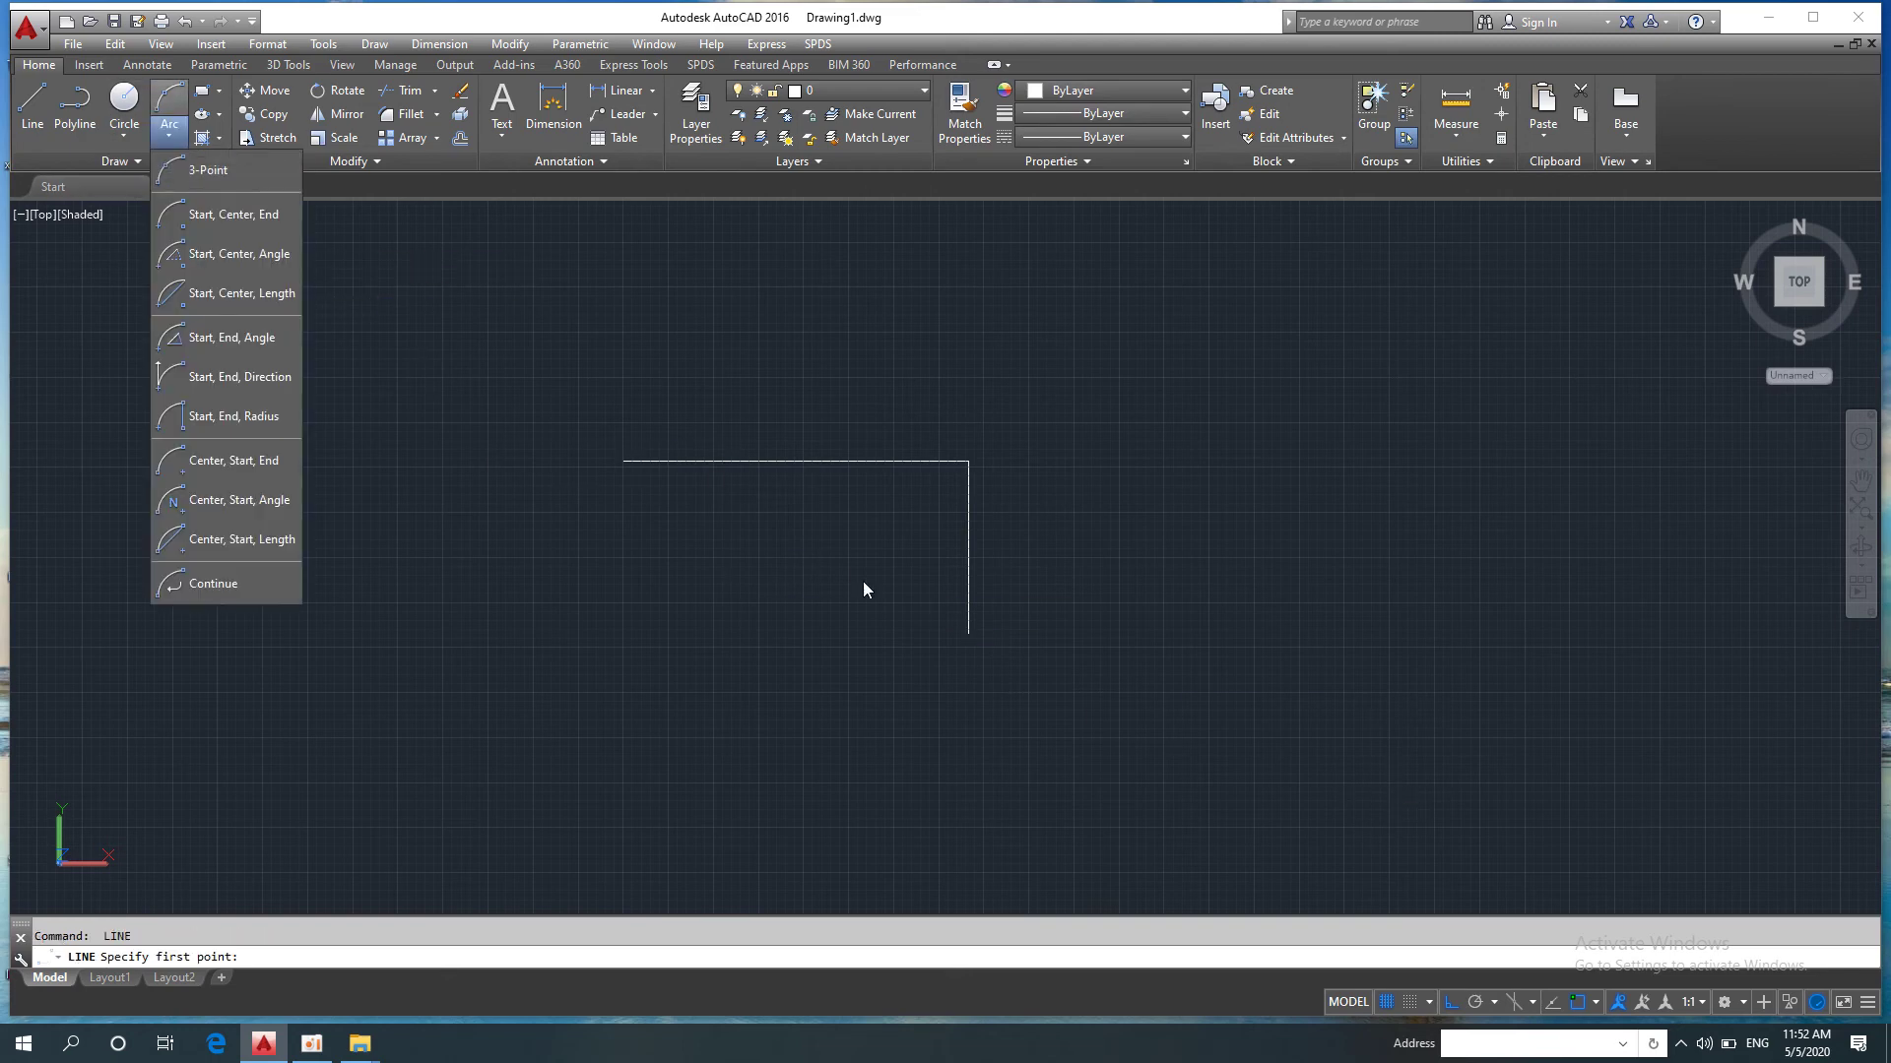
{"action": "left_click", "coordinate": [226, 184]}
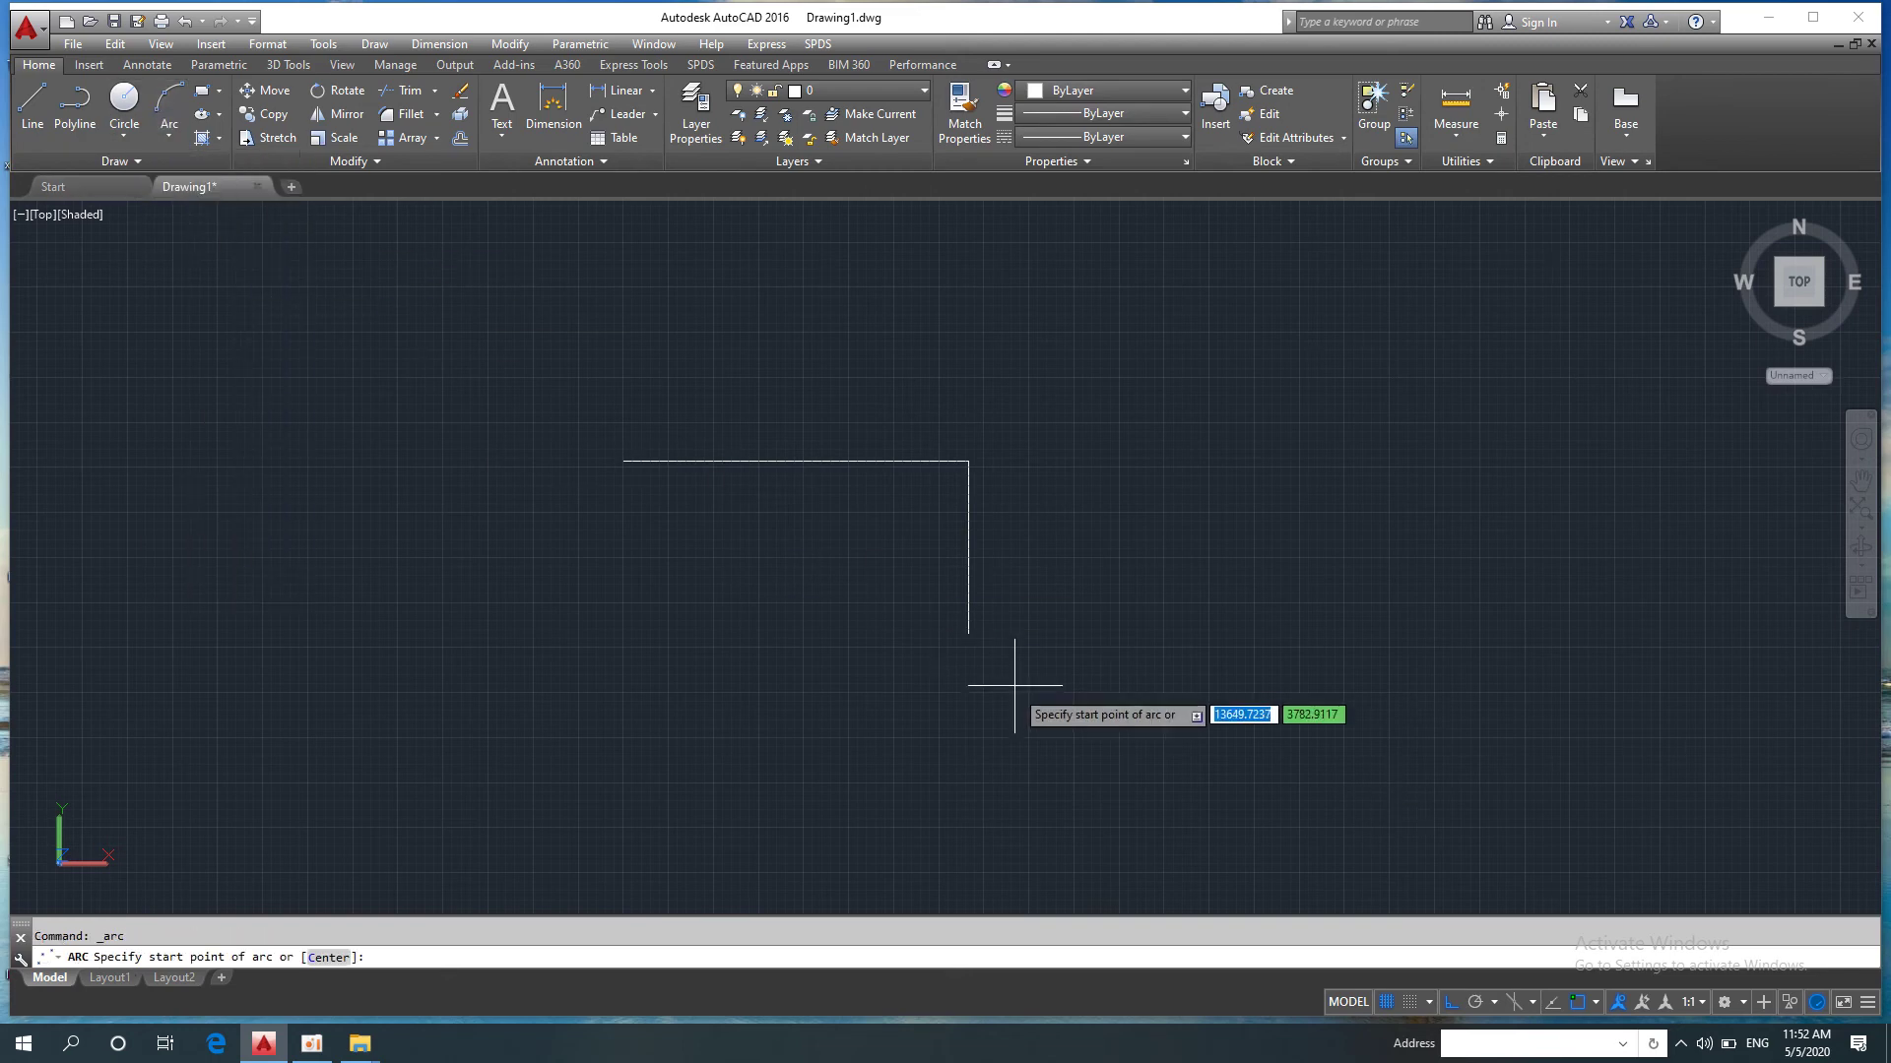
{"action": "left_click", "coordinate": [969, 634]}
{"action": "left_click", "coordinate": [973, 720]}
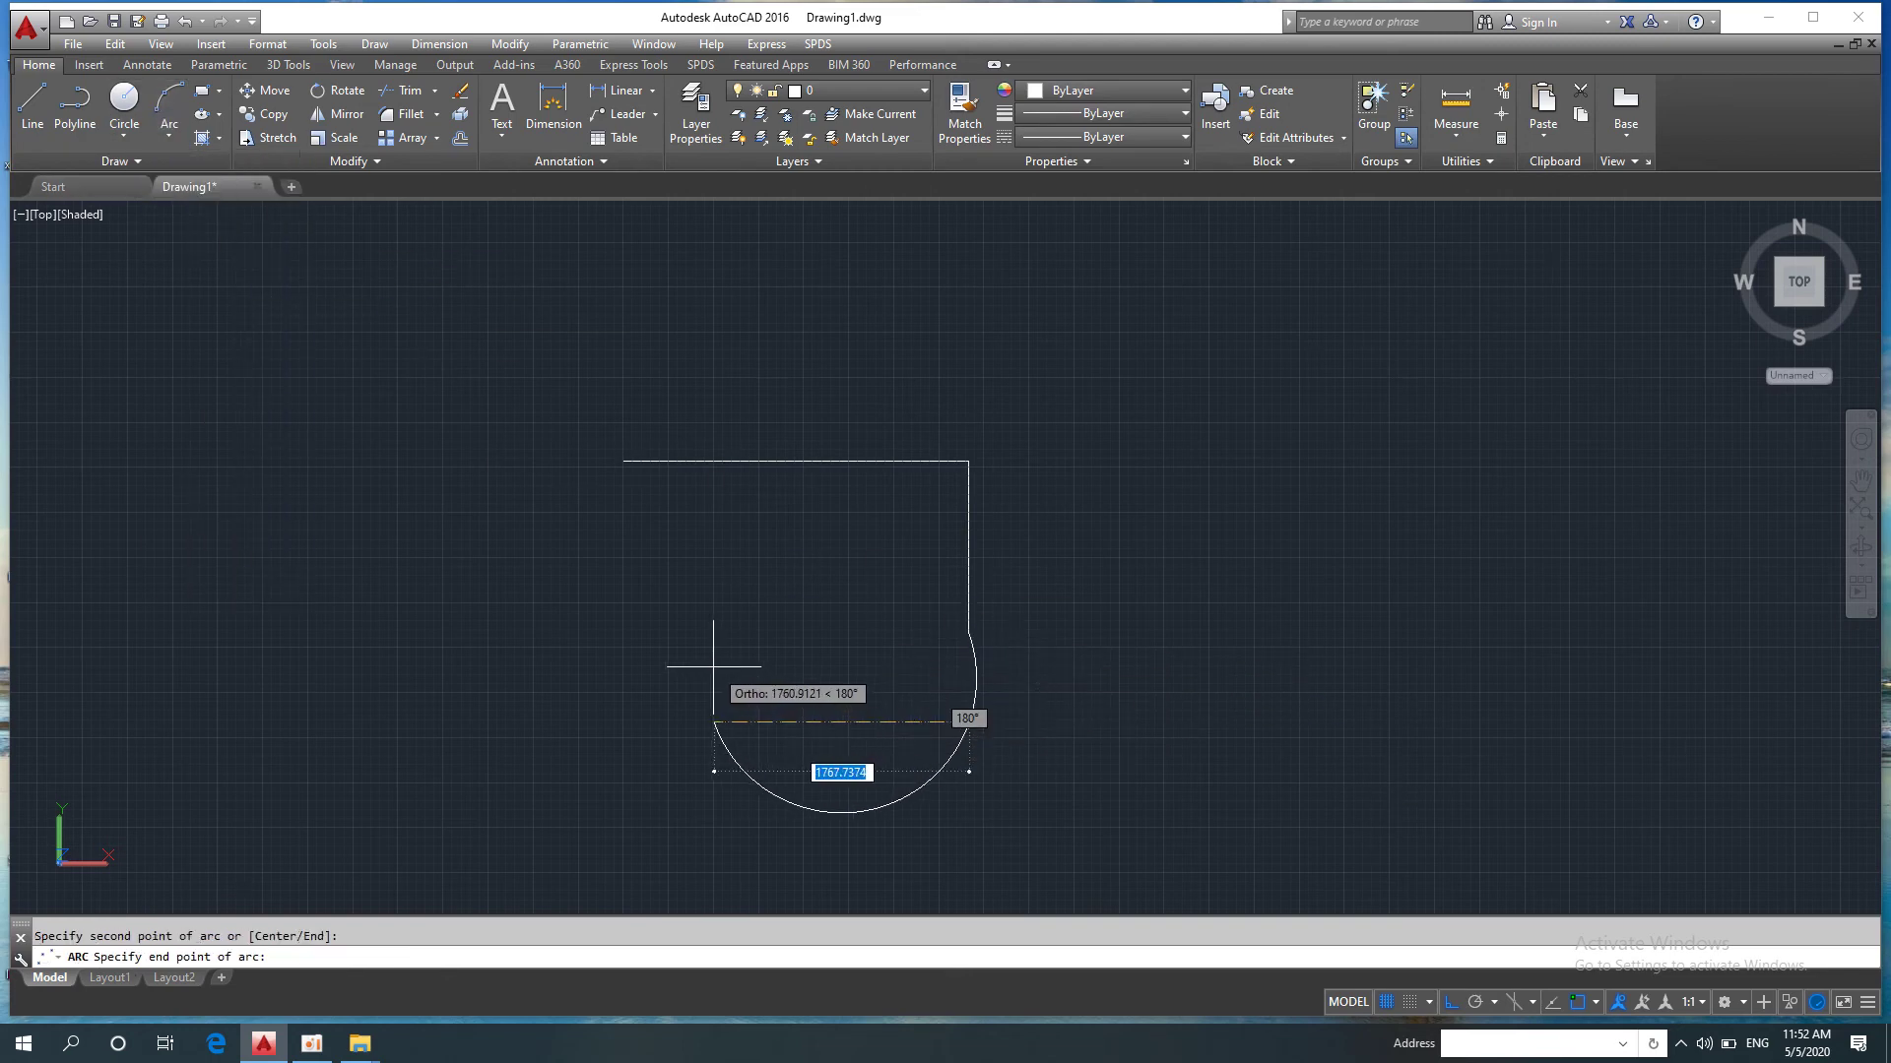
{"action": "left_click", "coordinate": [756, 723]}
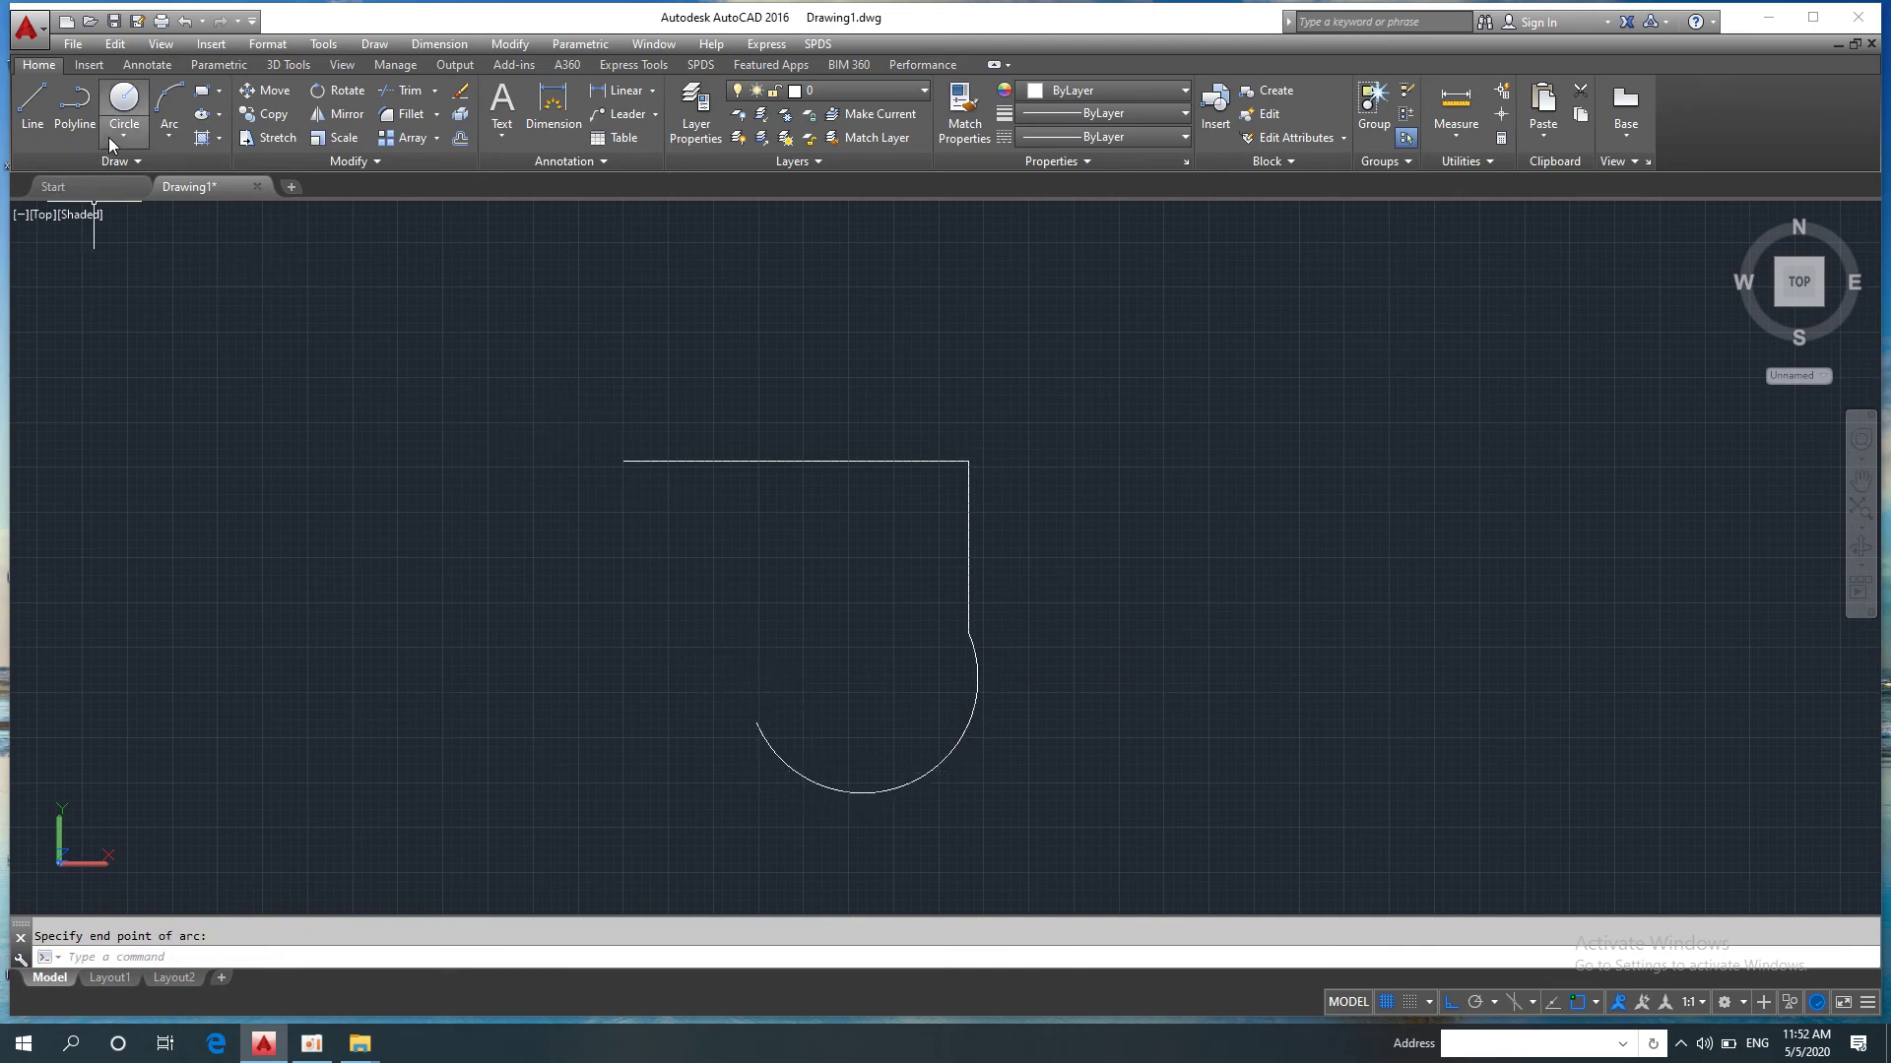
Step: Draw a polyline from the top line's left end down and diagonally to the arc's end
{"action": "left_click", "coordinate": [75, 103]}
{"action": "left_click", "coordinate": [623, 460]}
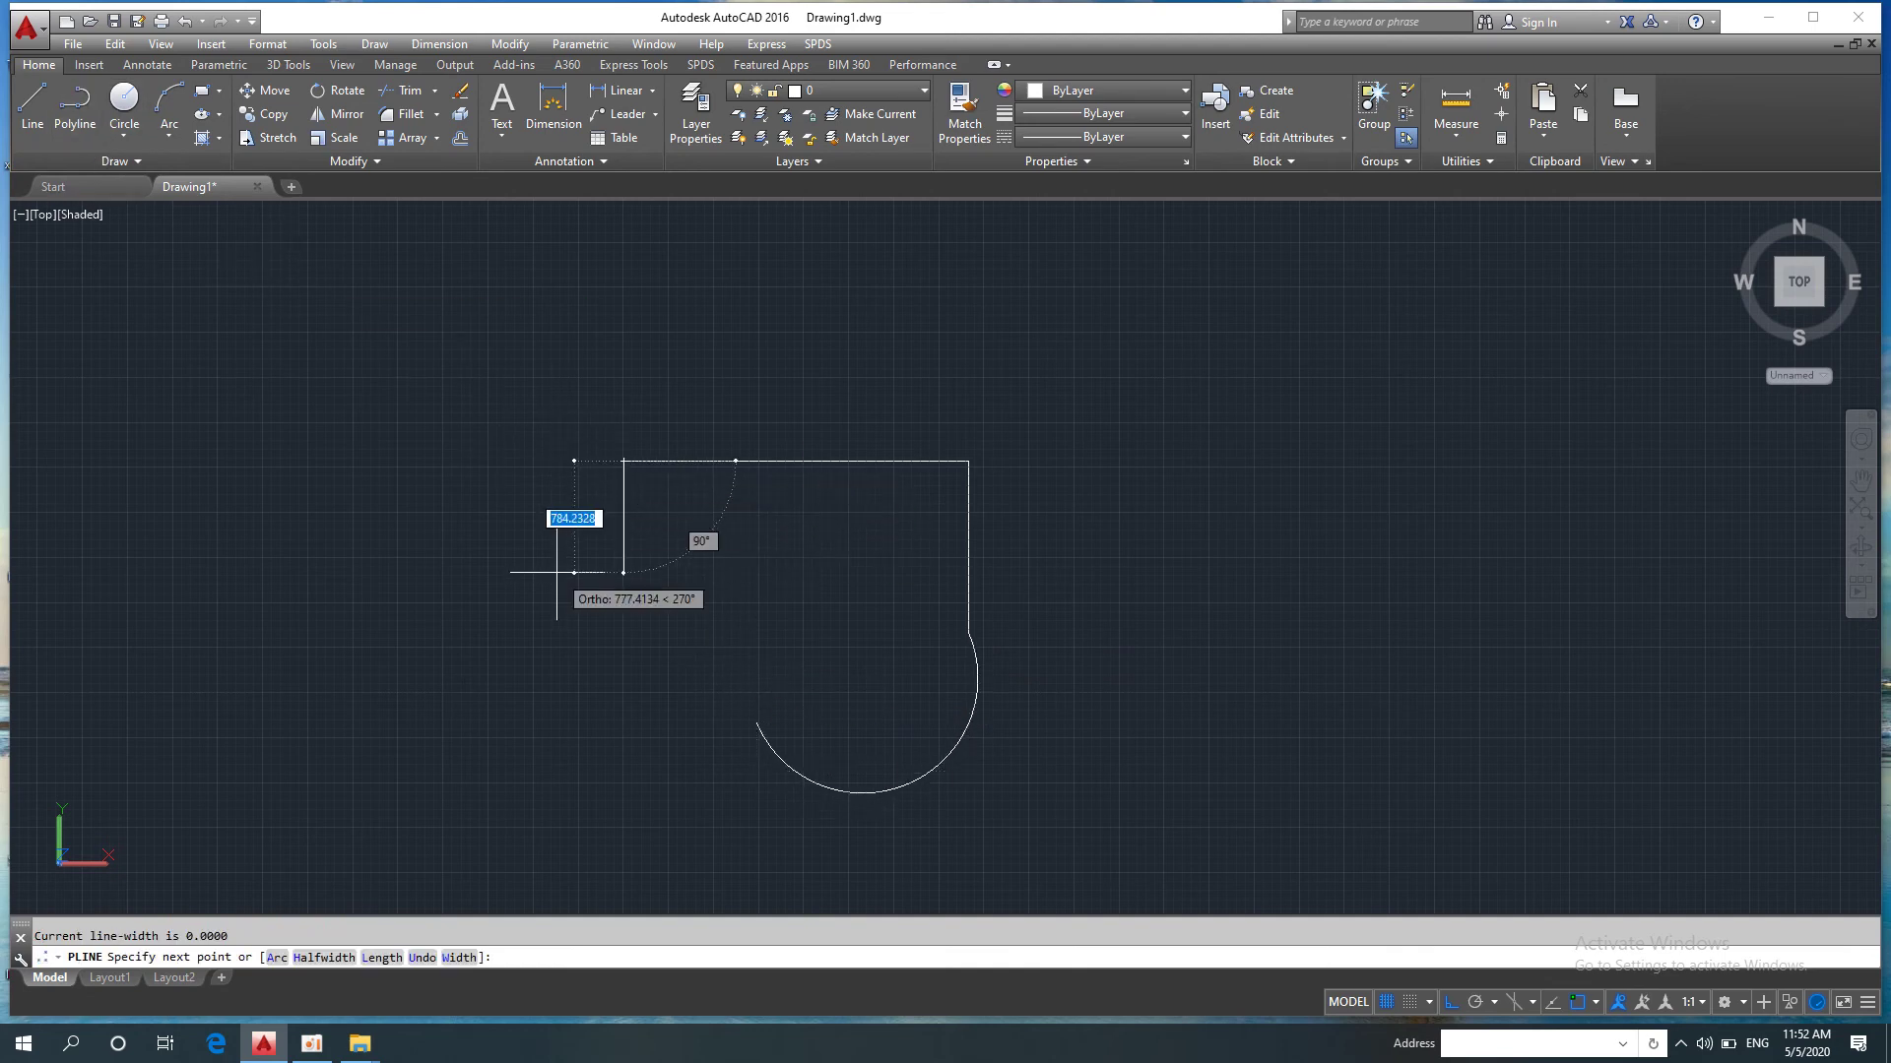
{"action": "left_click", "coordinate": [557, 581]}
{"action": "left_click", "coordinate": [757, 725]}
{"action": "key", "text": "Return"}
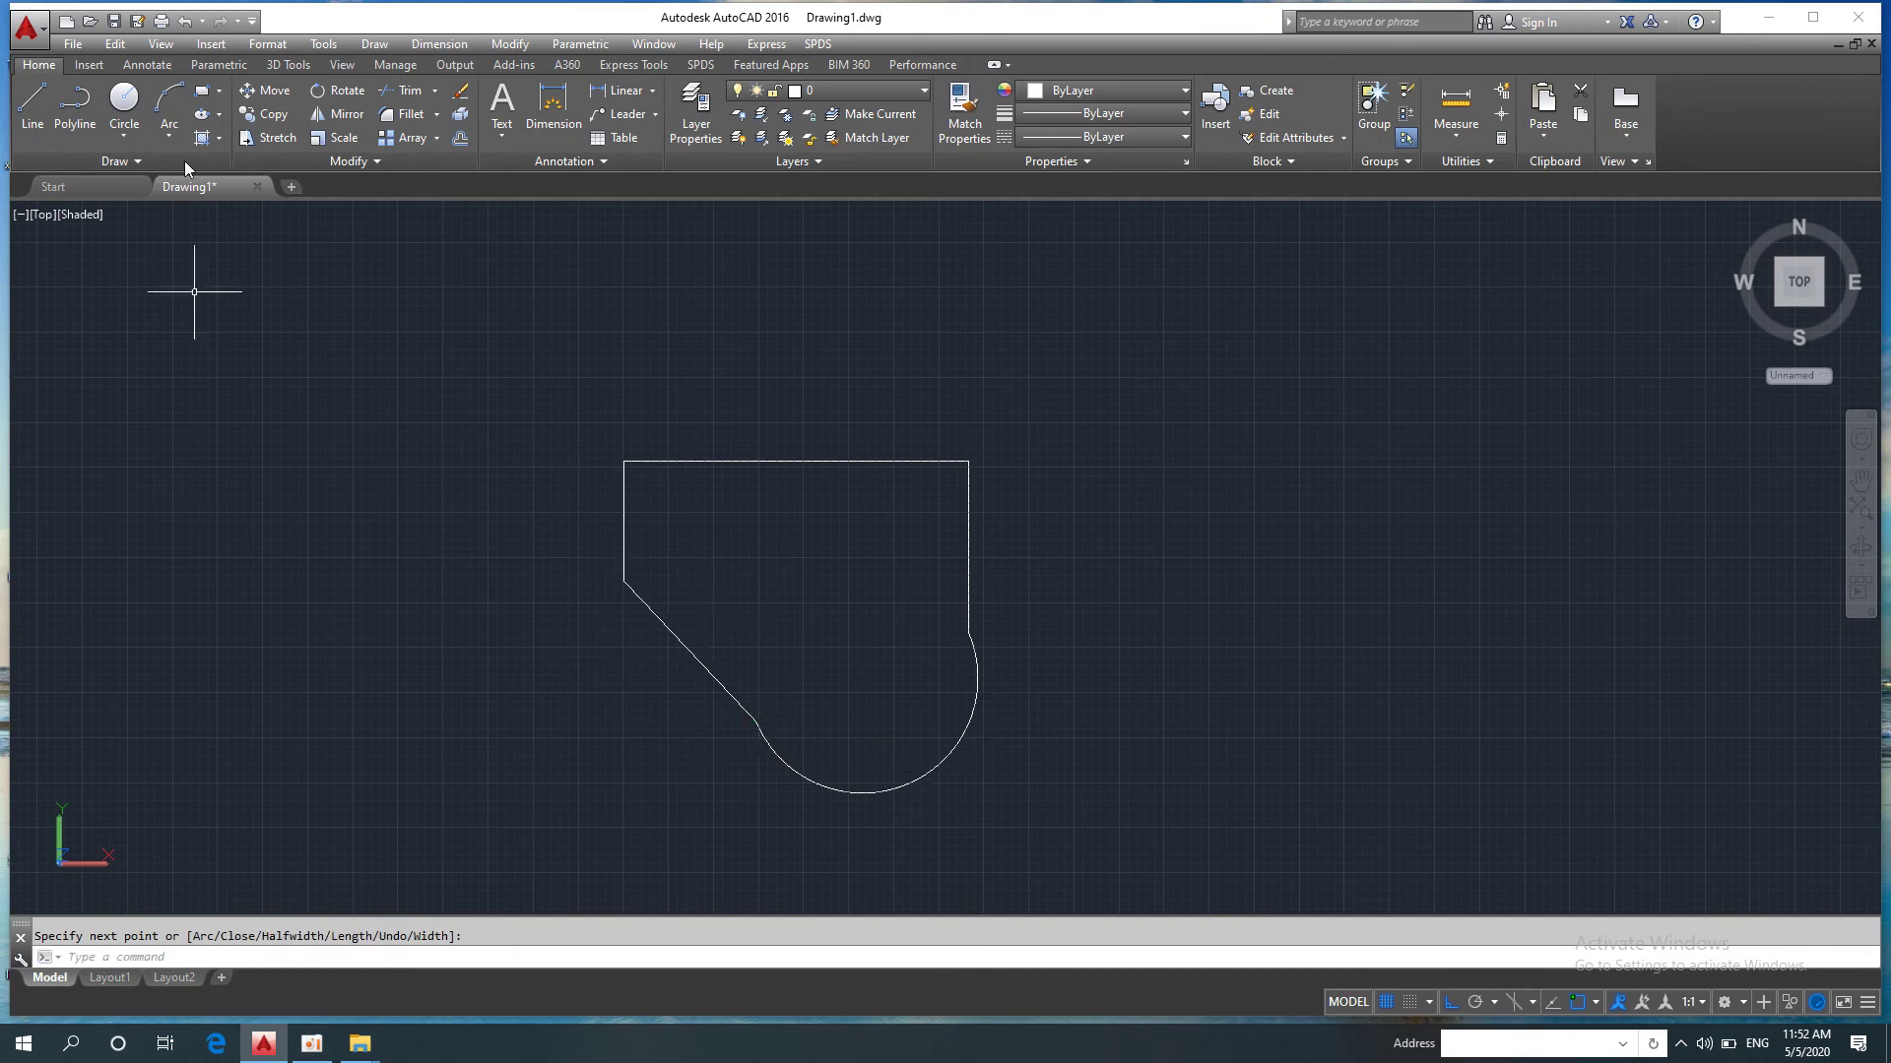
Step: View the profile in south-west isometric, select it for extrusion, then cancel without extruding
{"action": "left_click", "coordinate": [42, 216]}
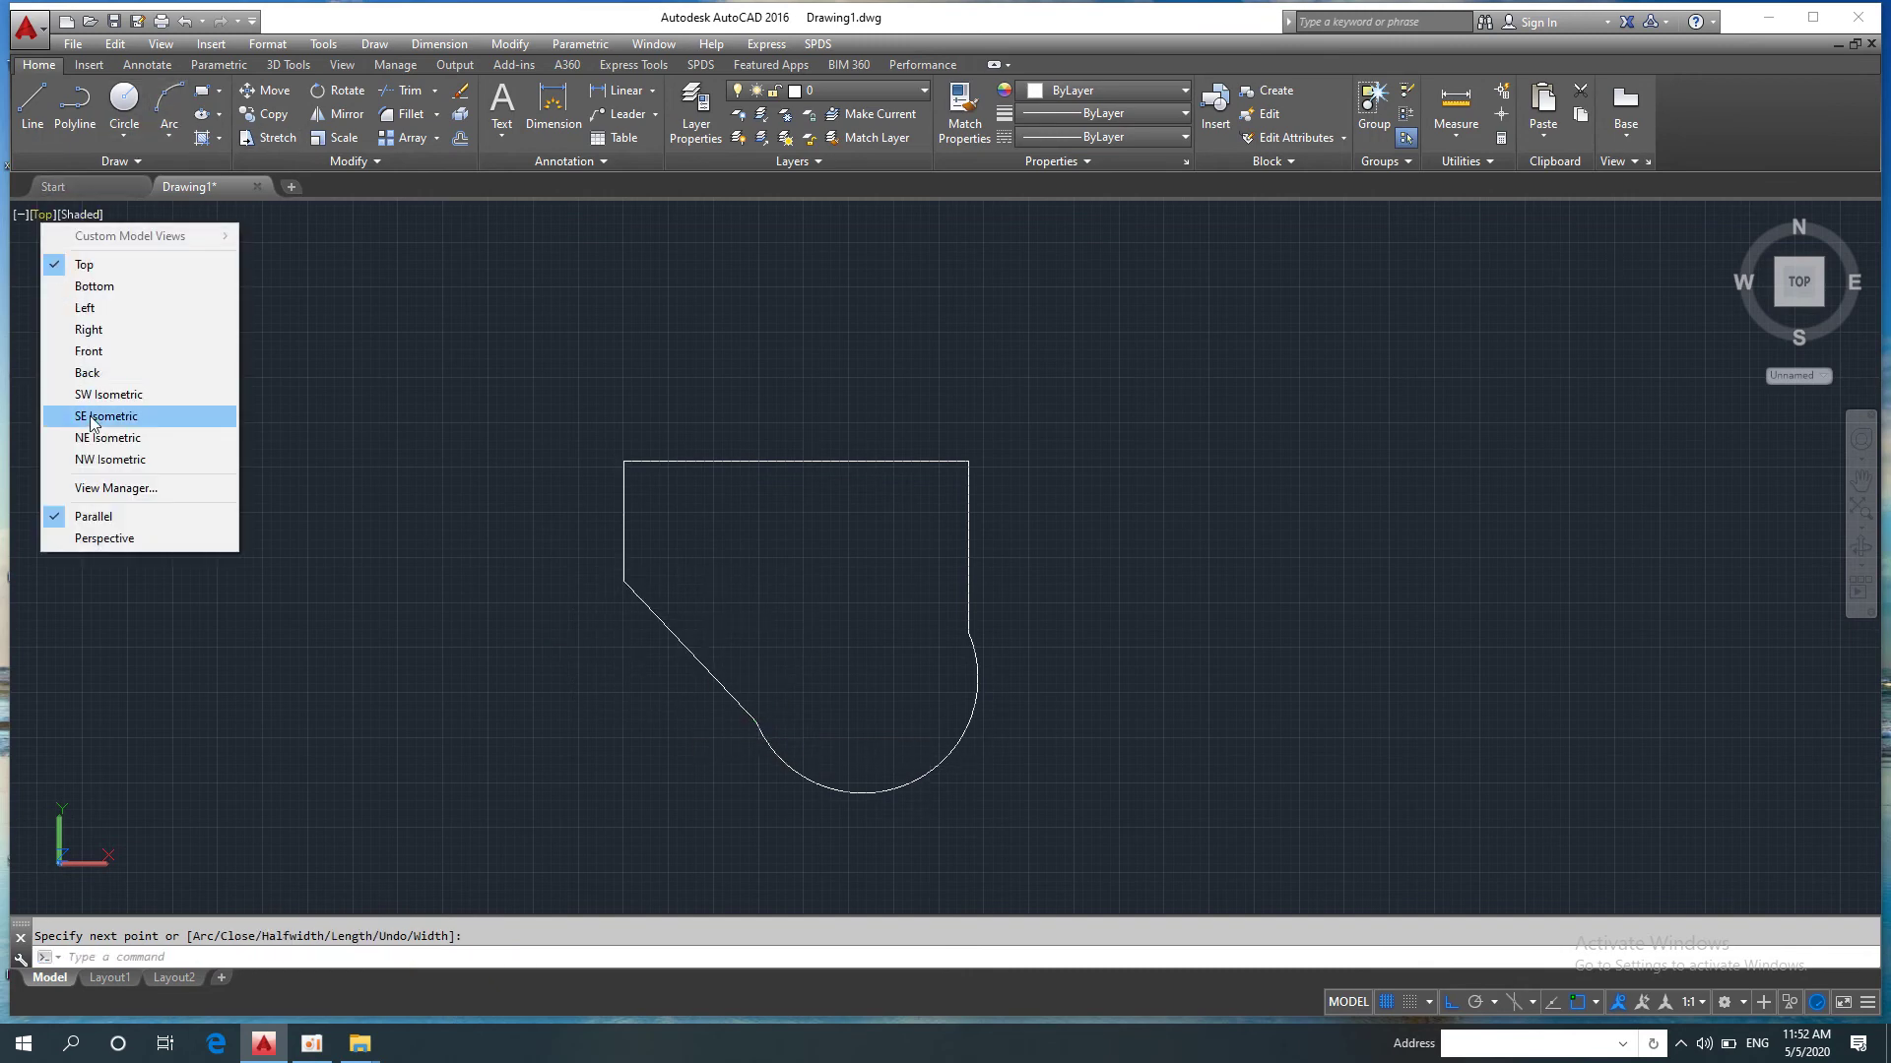
{"action": "left_click", "coordinate": [96, 397]}
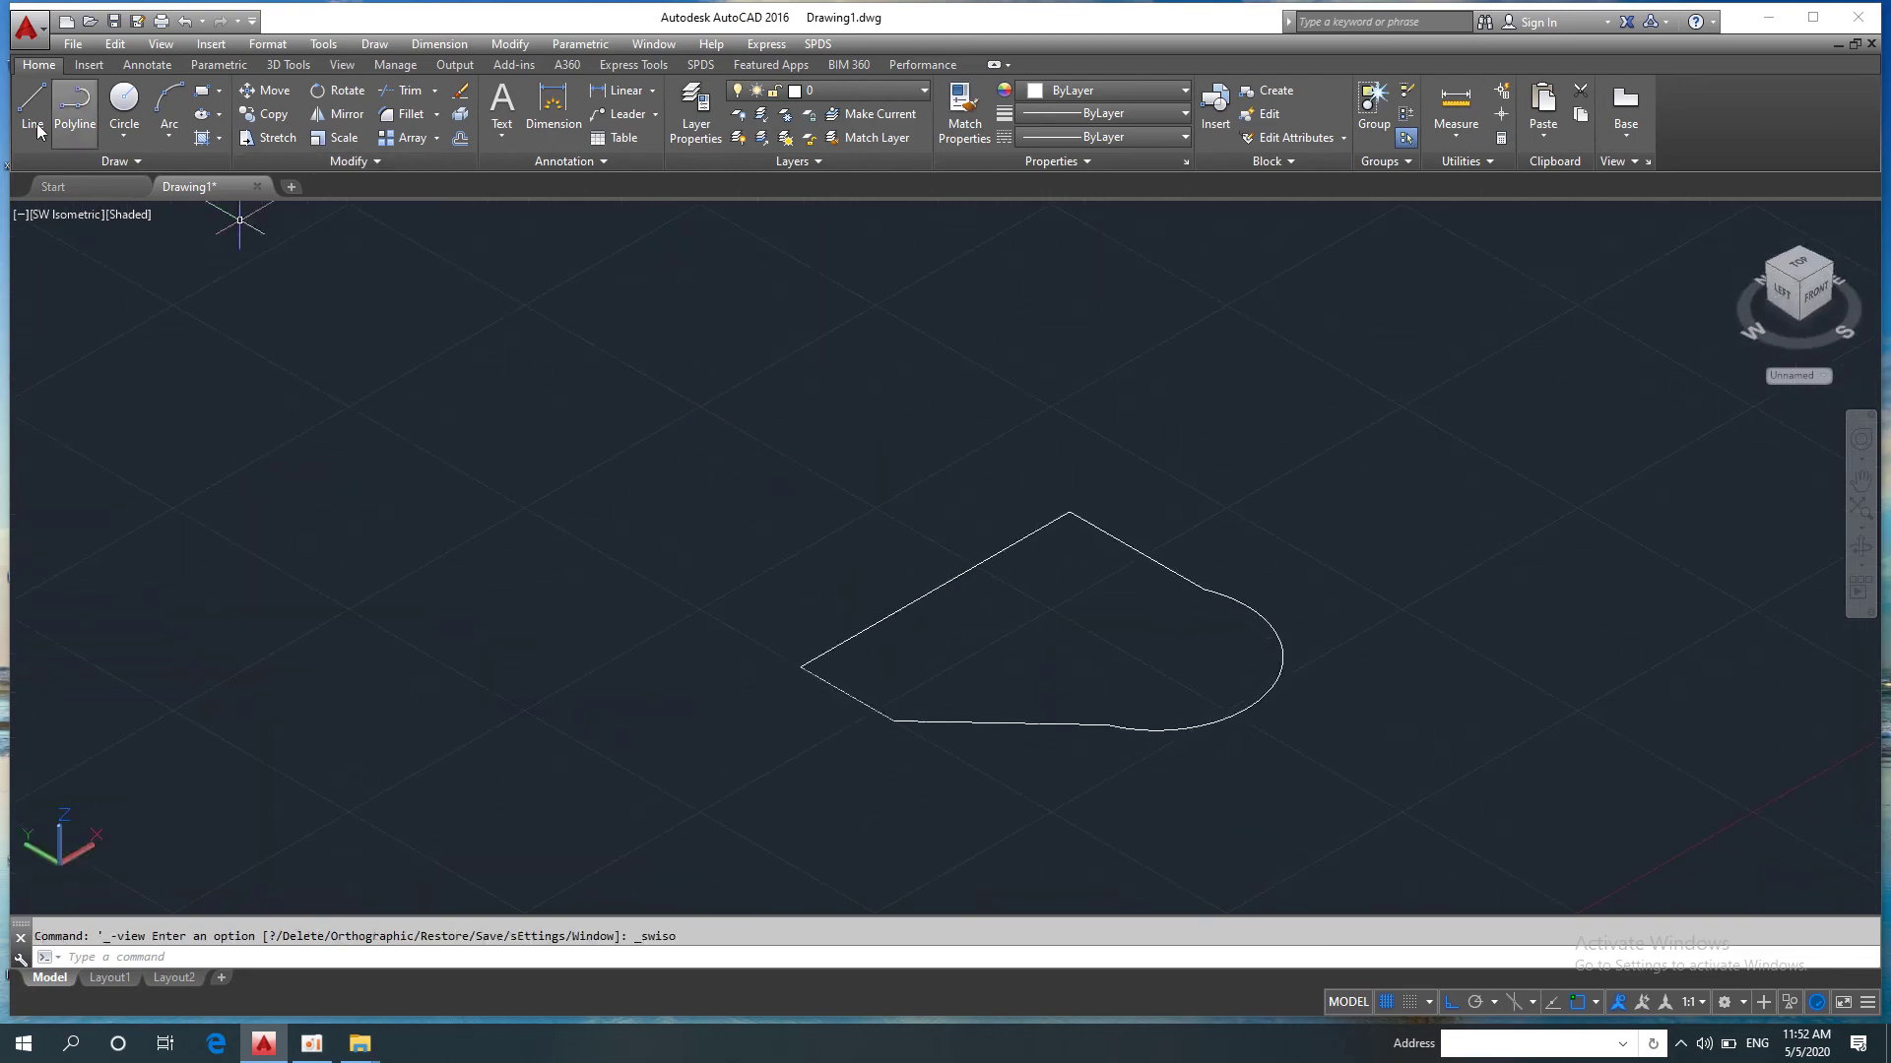
{"action": "left_click", "coordinate": [288, 65]}
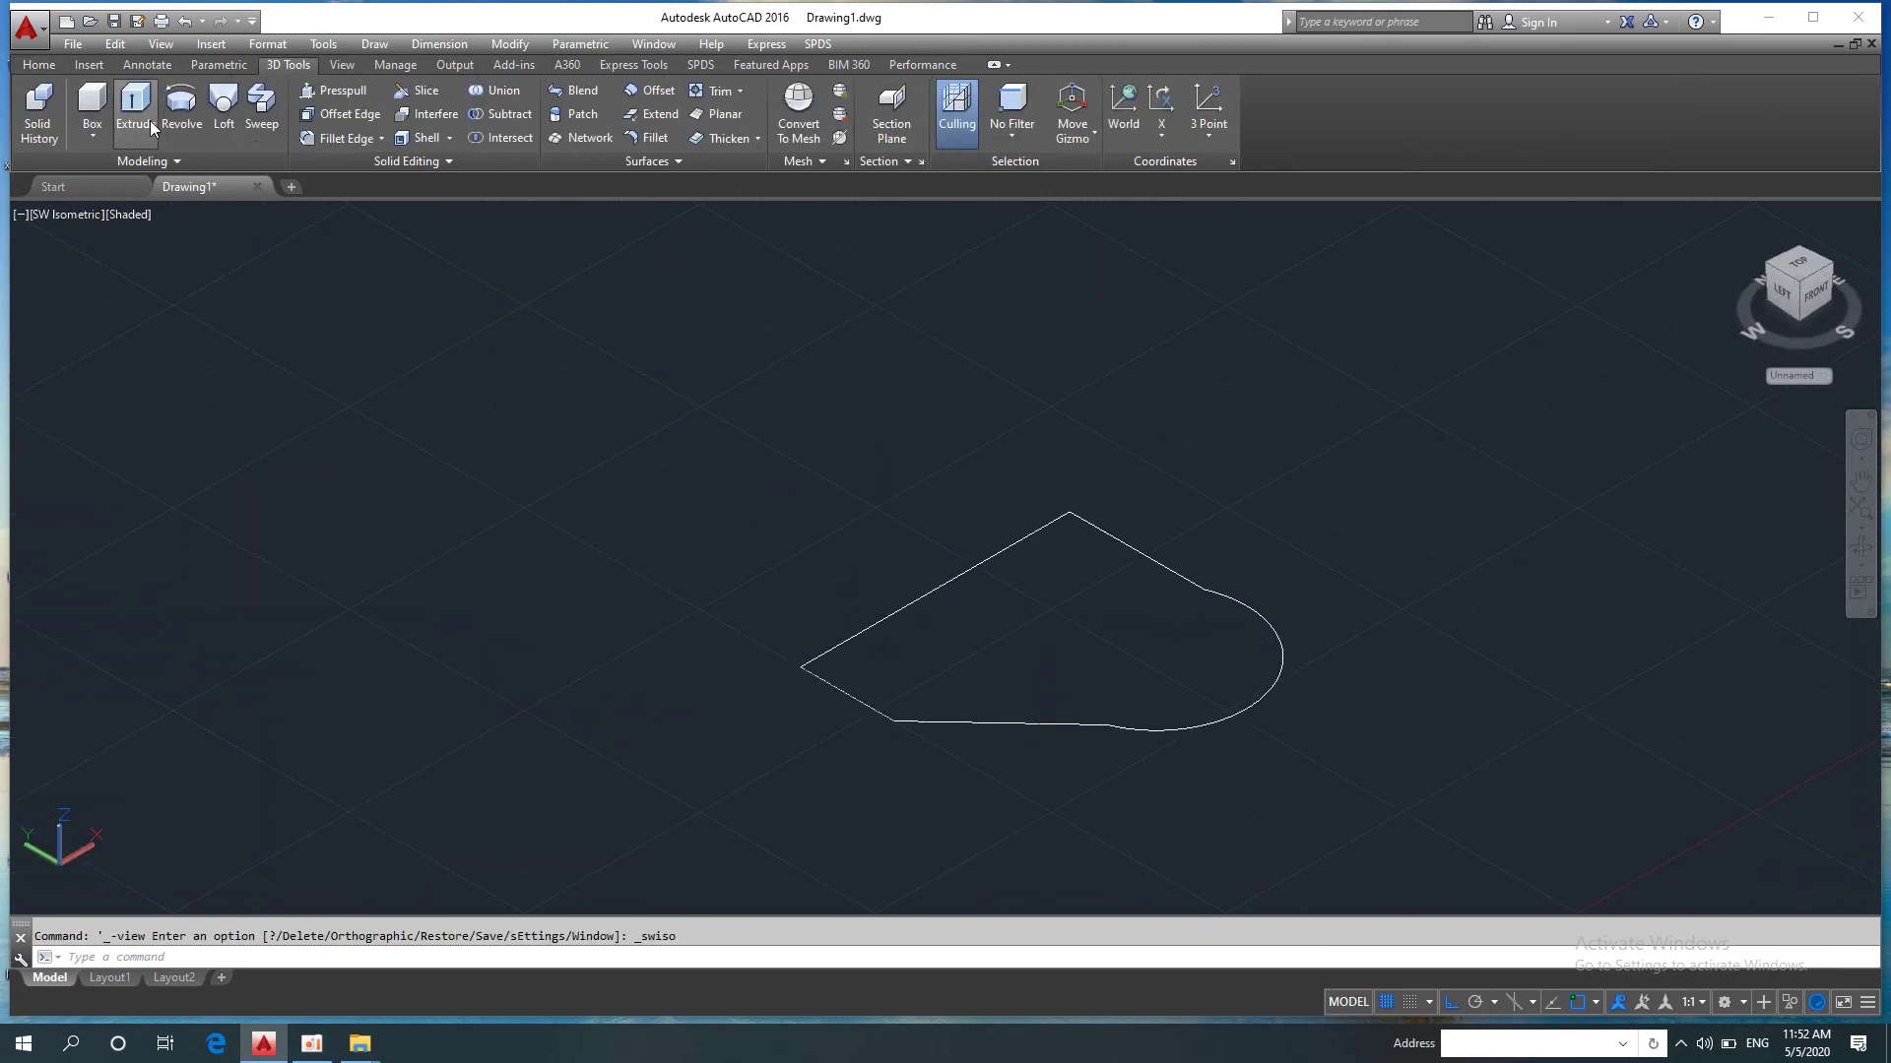
{"action": "left_click", "coordinate": [150, 120]}
{"action": "left_click", "coordinate": [587, 387]}
{"action": "left_click", "coordinate": [1384, 875]}
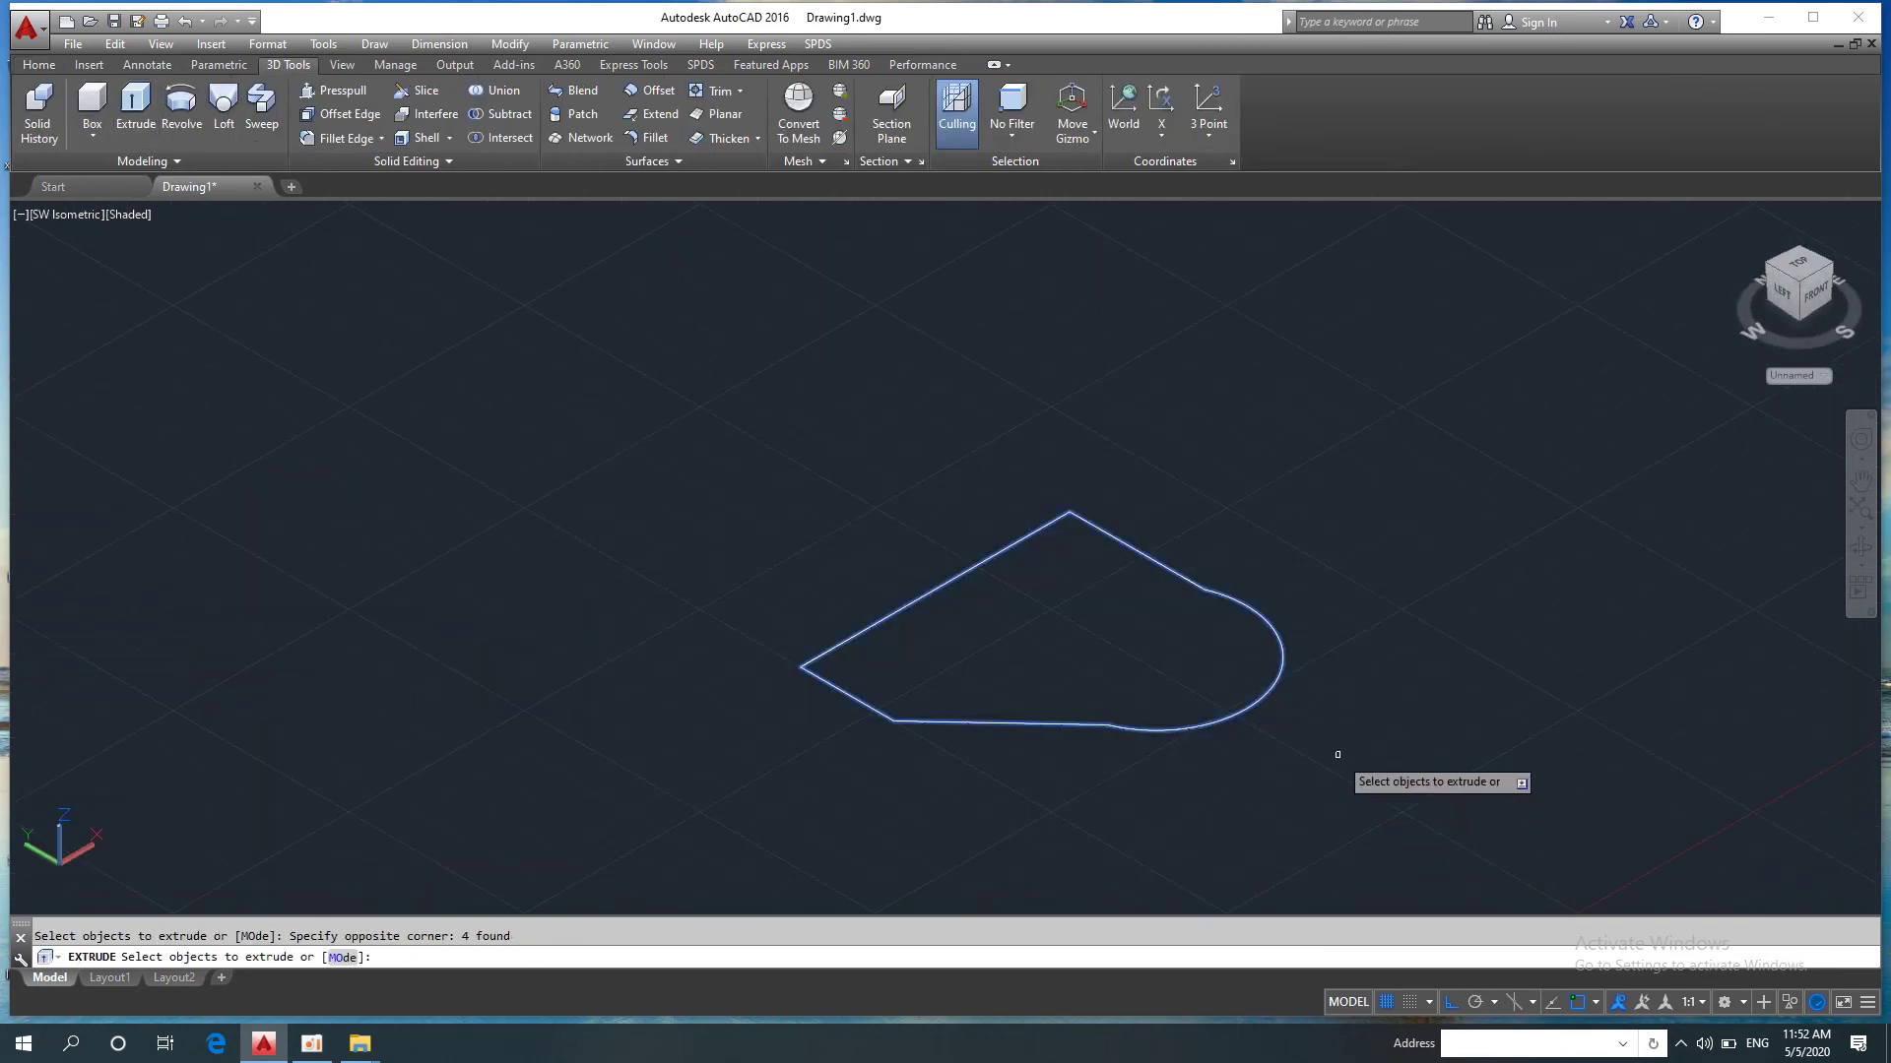
{"action": "key", "text": "Return"}
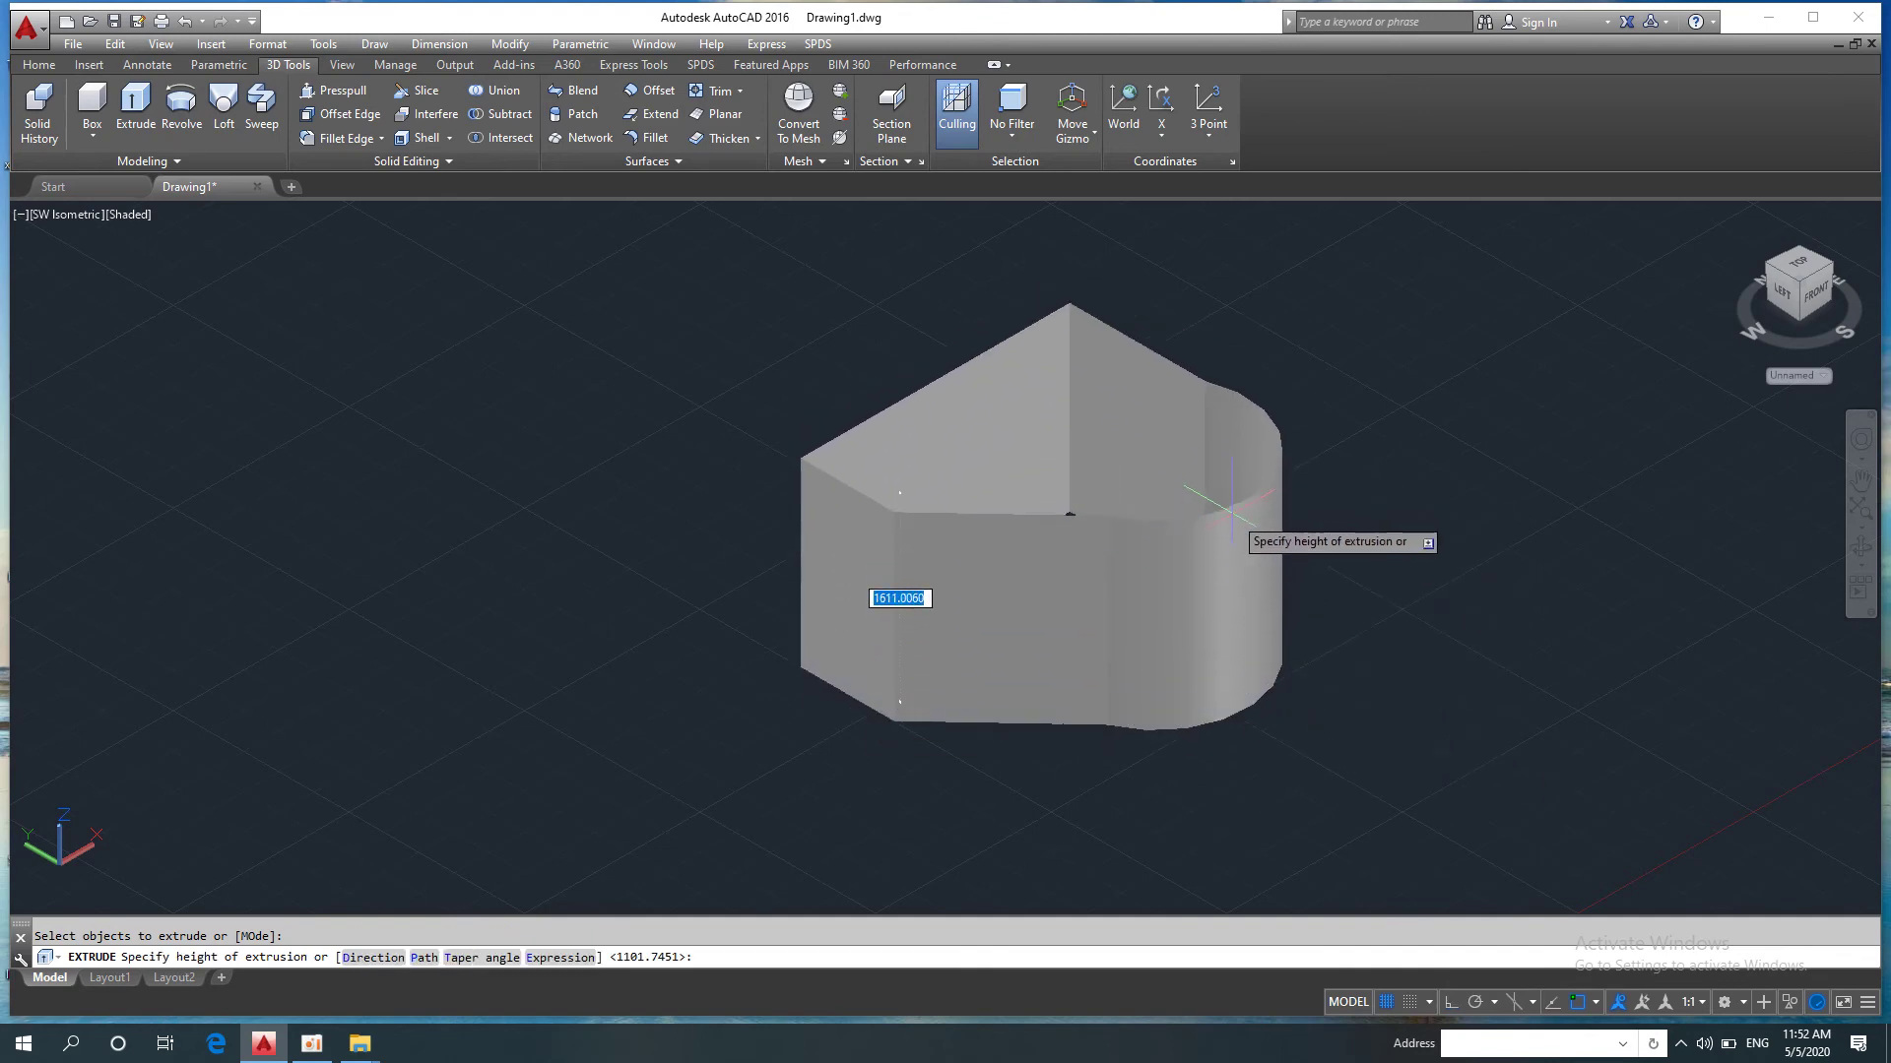
{"action": "key", "text": "Escape"}
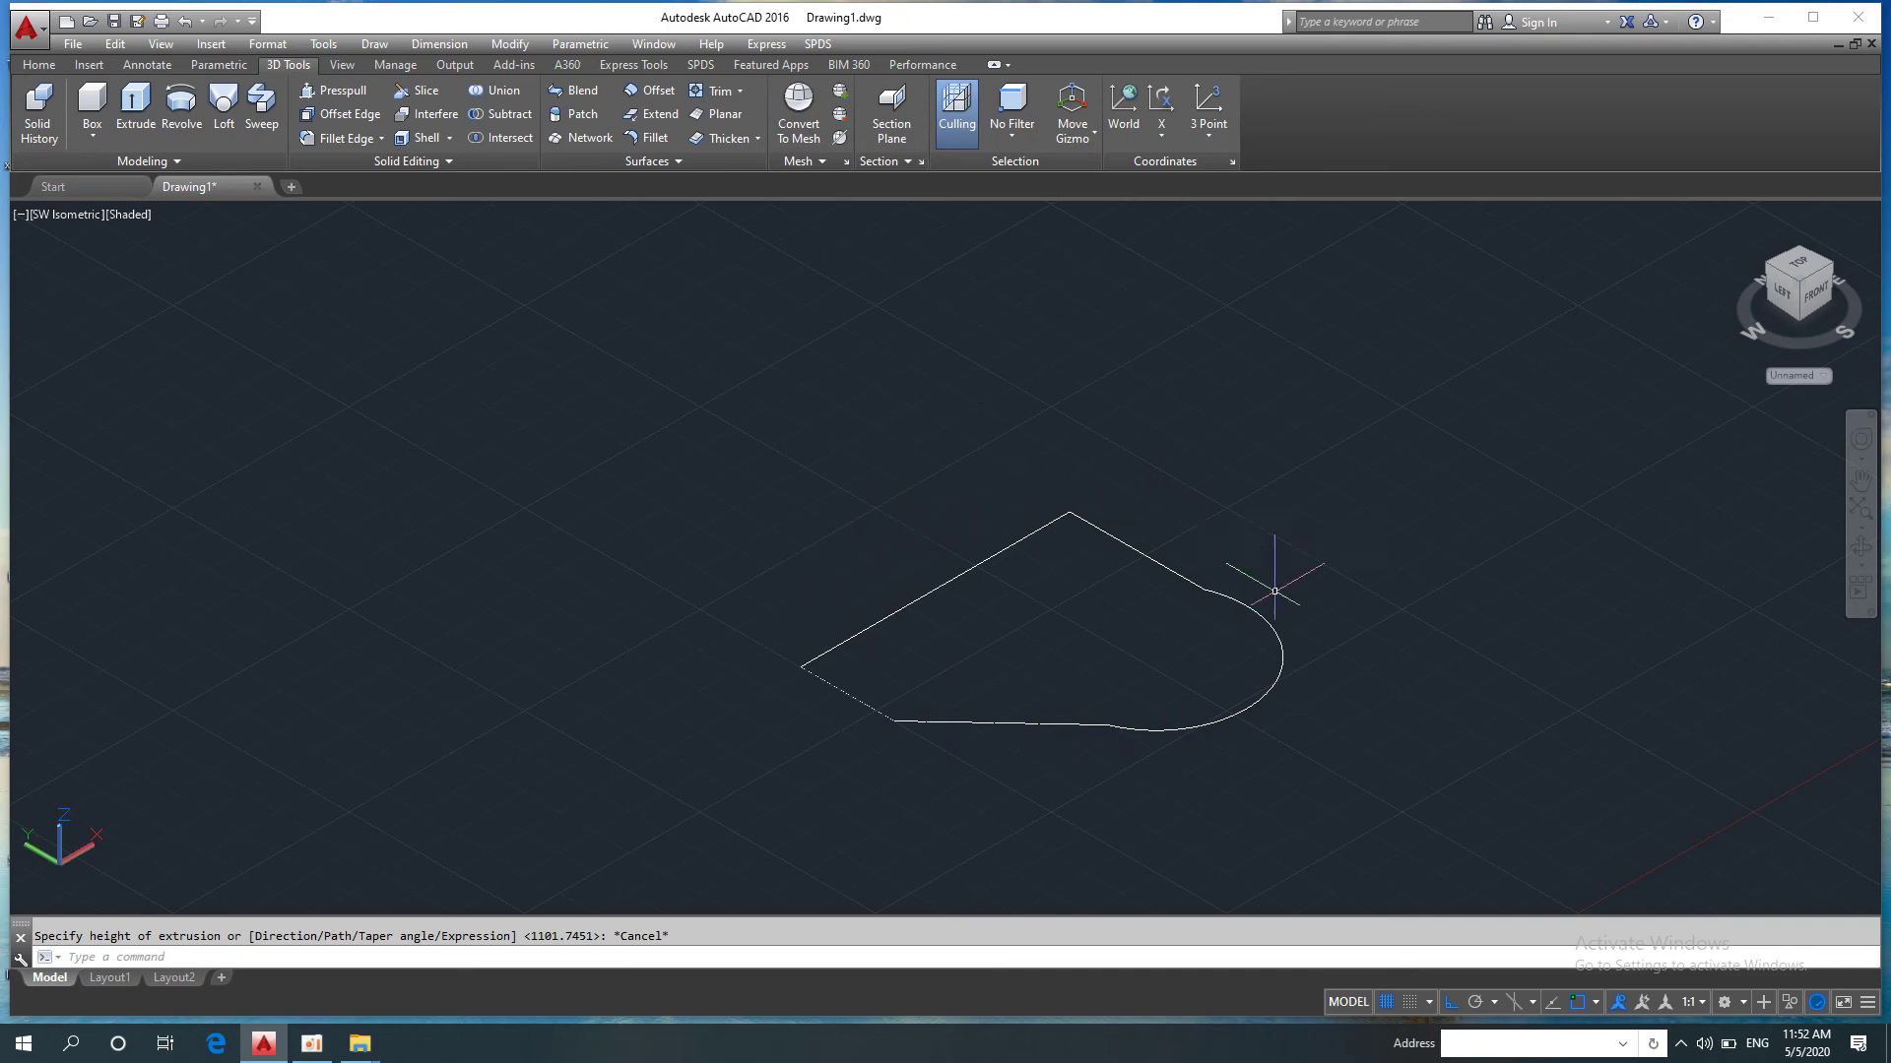
{"action": "left_click", "coordinate": [1180, 728]}
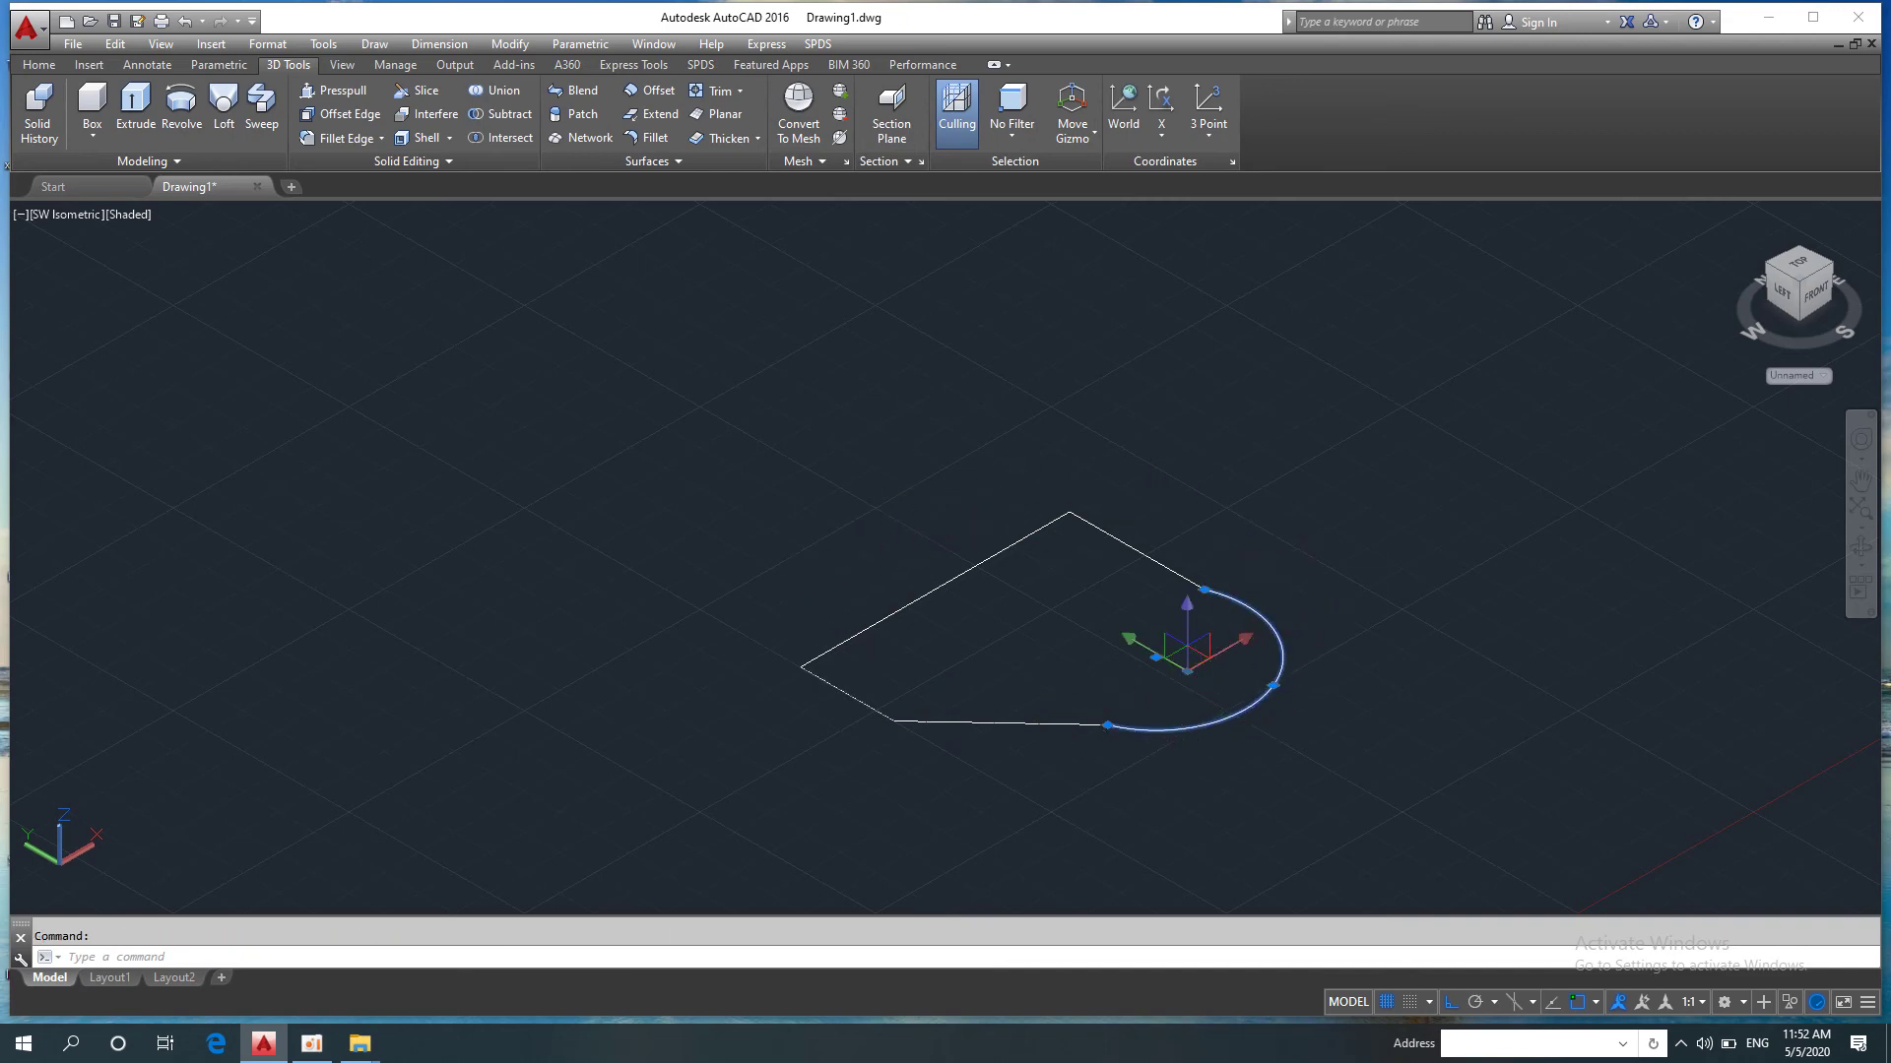
{"action": "key", "text": "Escape"}
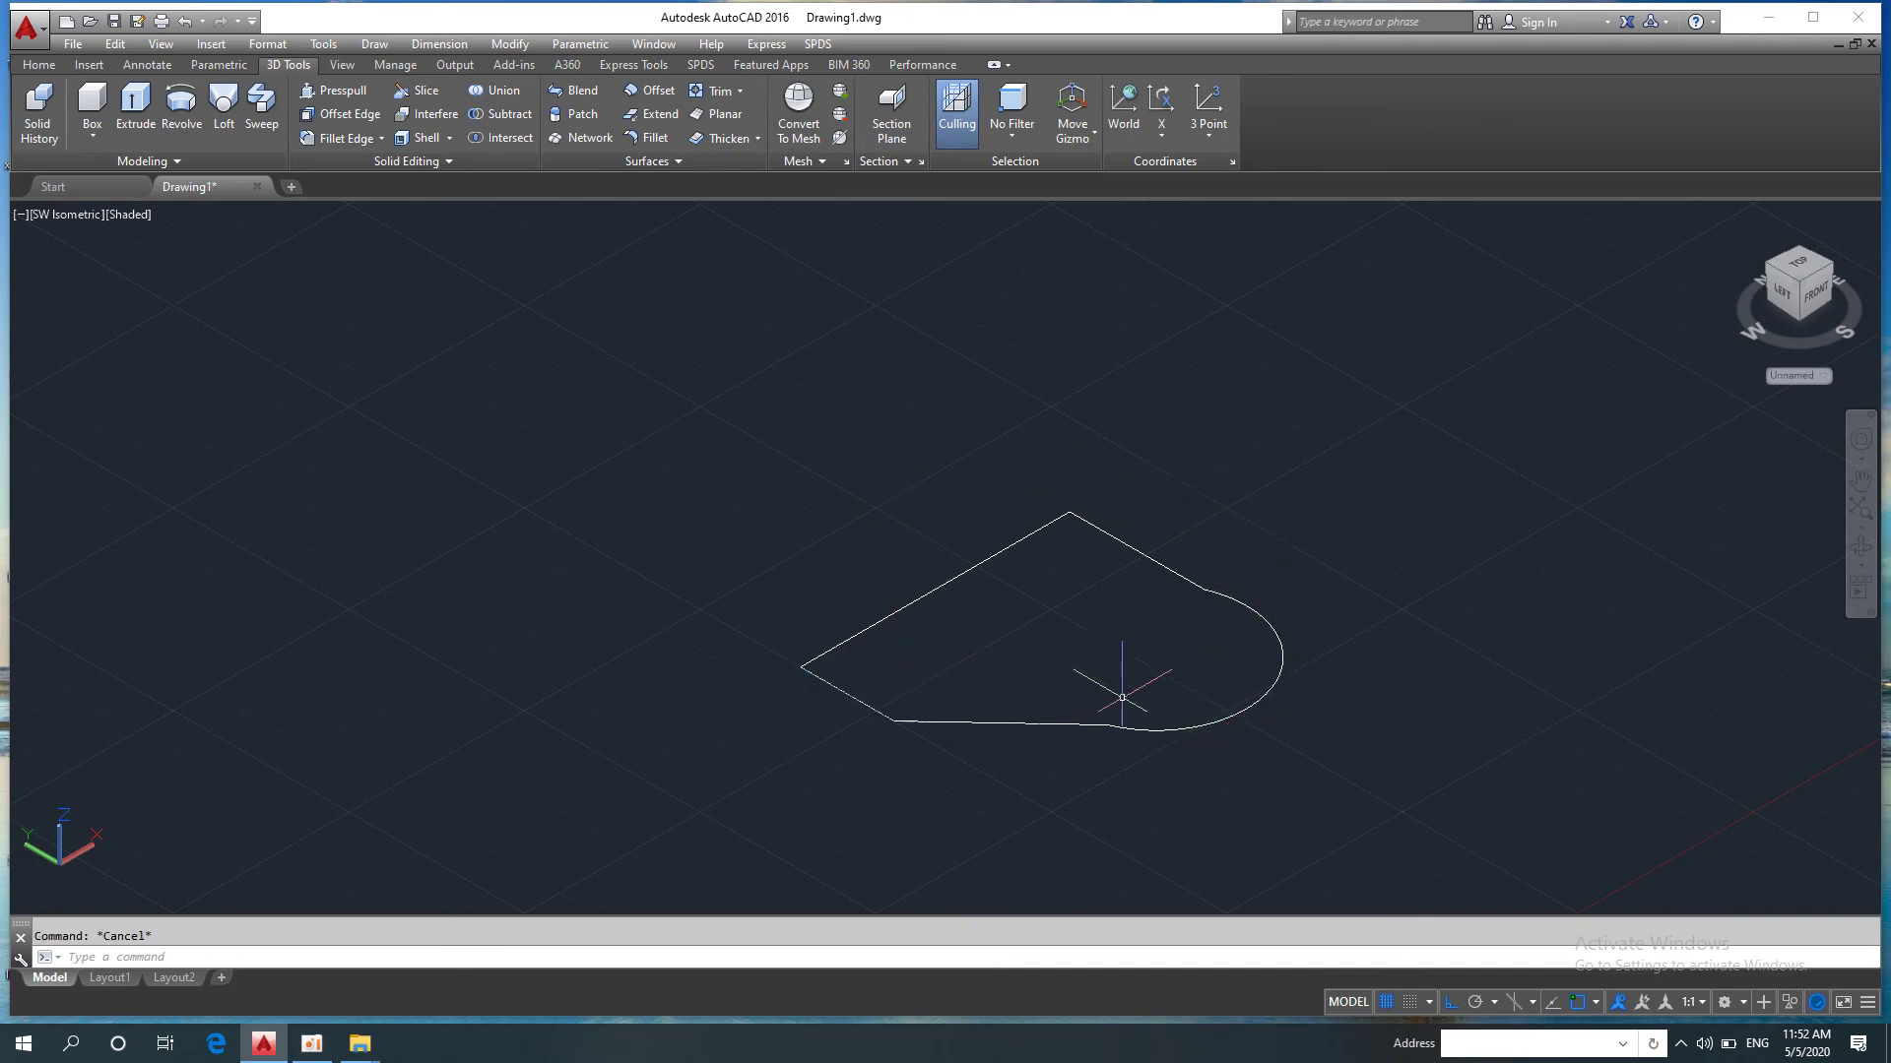
{"action": "scroll", "coordinate": [1264, 730], "scroll_direction": "up", "scroll_amount": 2}
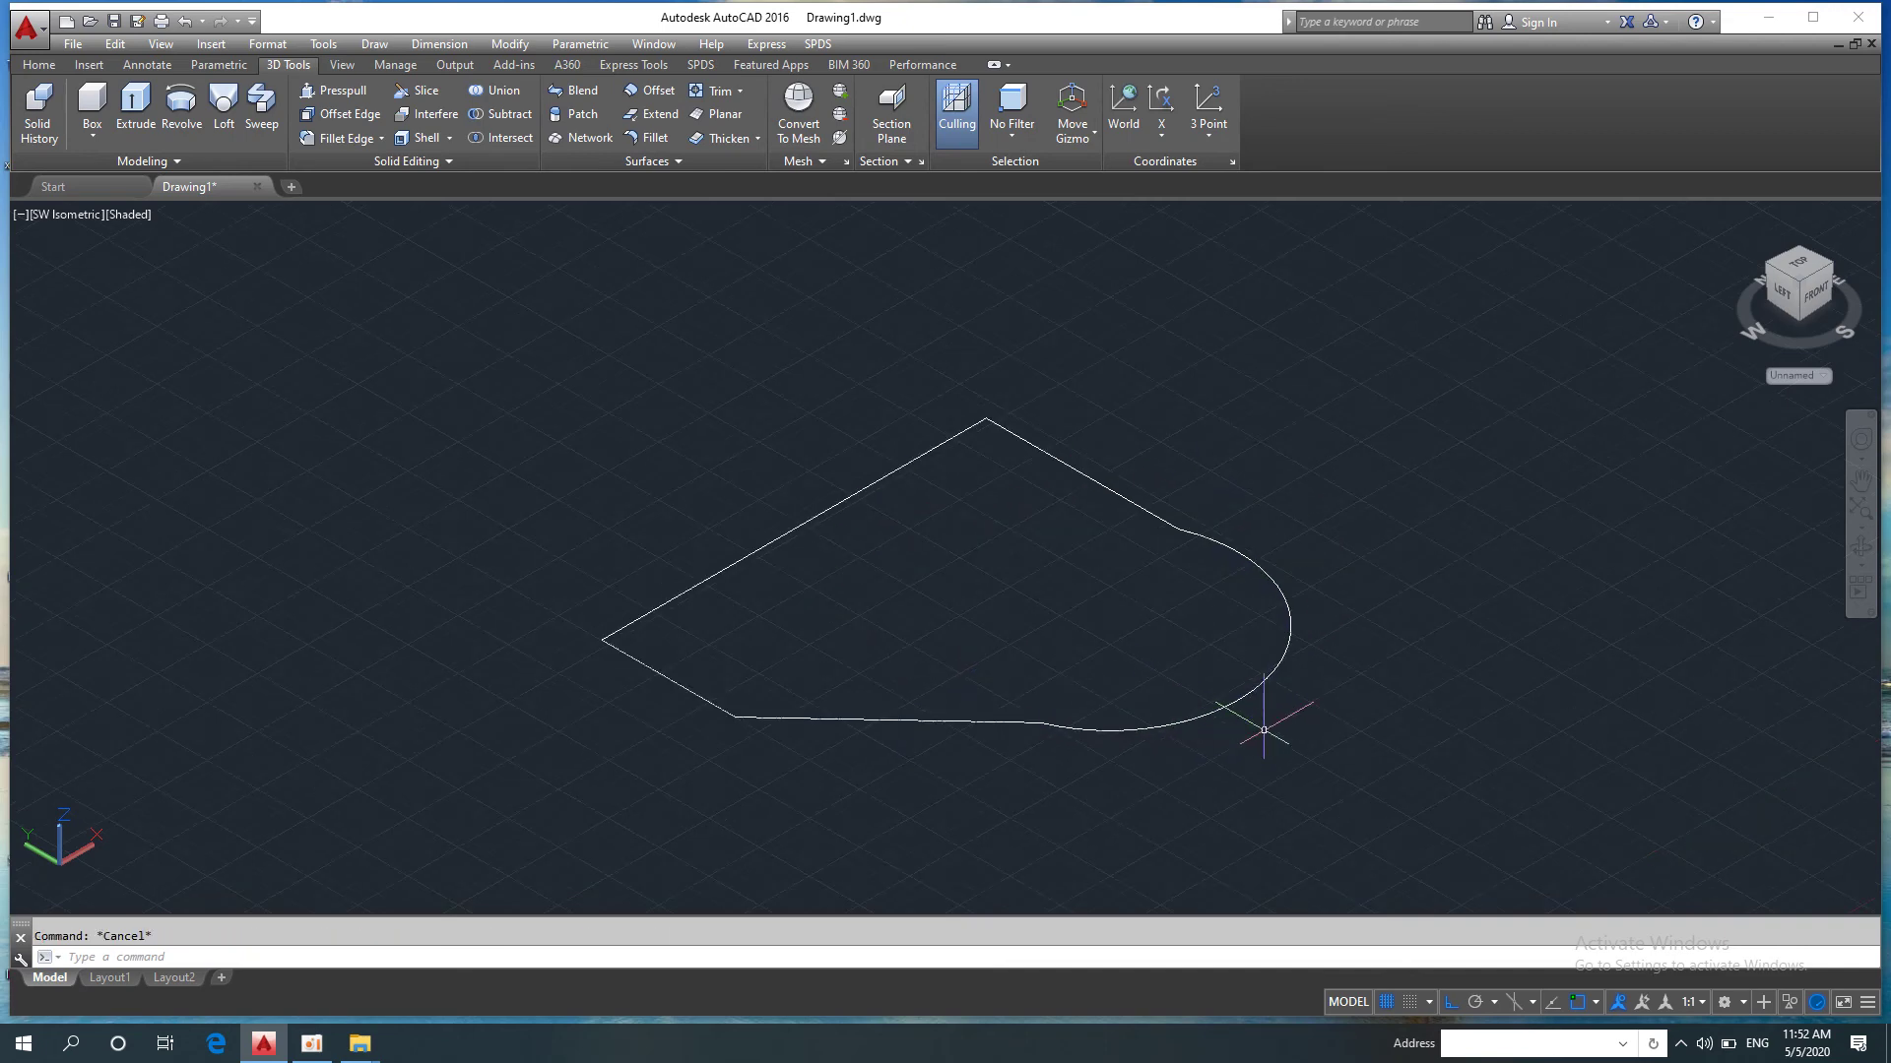
{"action": "left_click", "coordinate": [129, 160]}
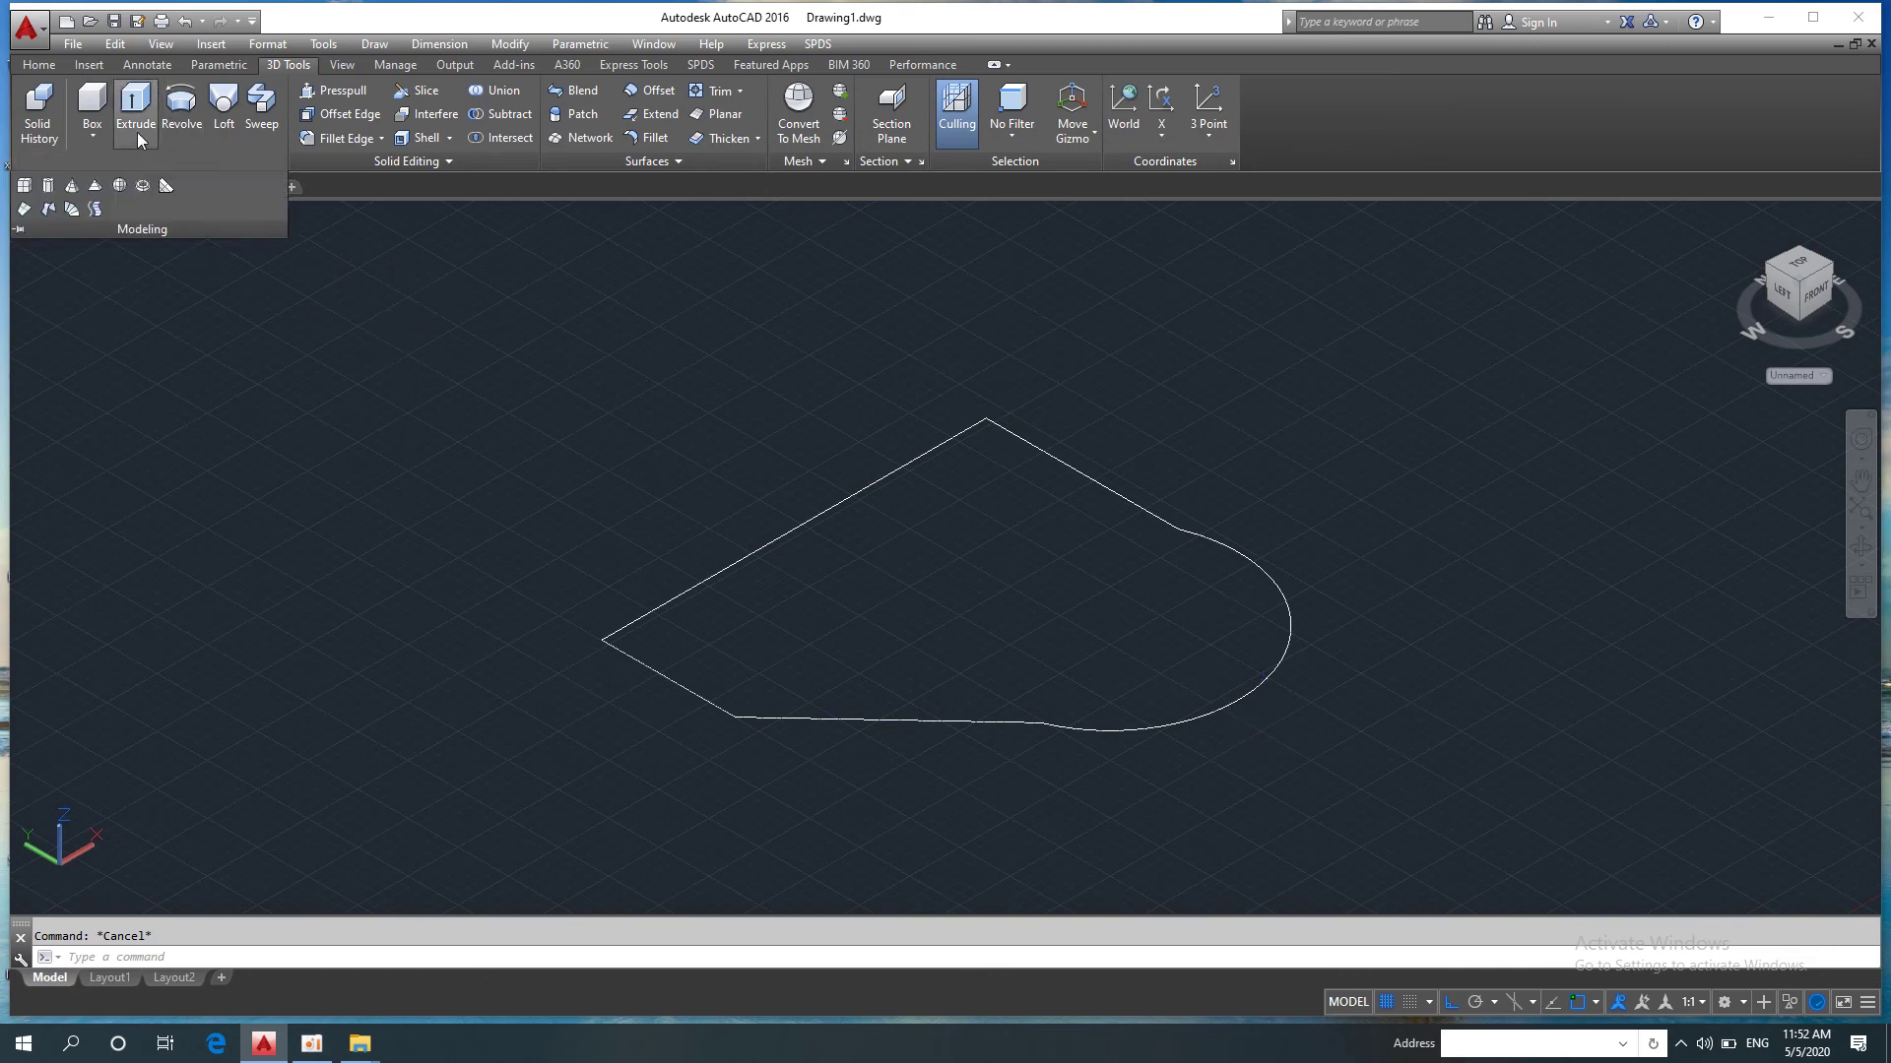
{"action": "left_click", "coordinate": [42, 69]}
{"action": "left_click", "coordinate": [346, 161]}
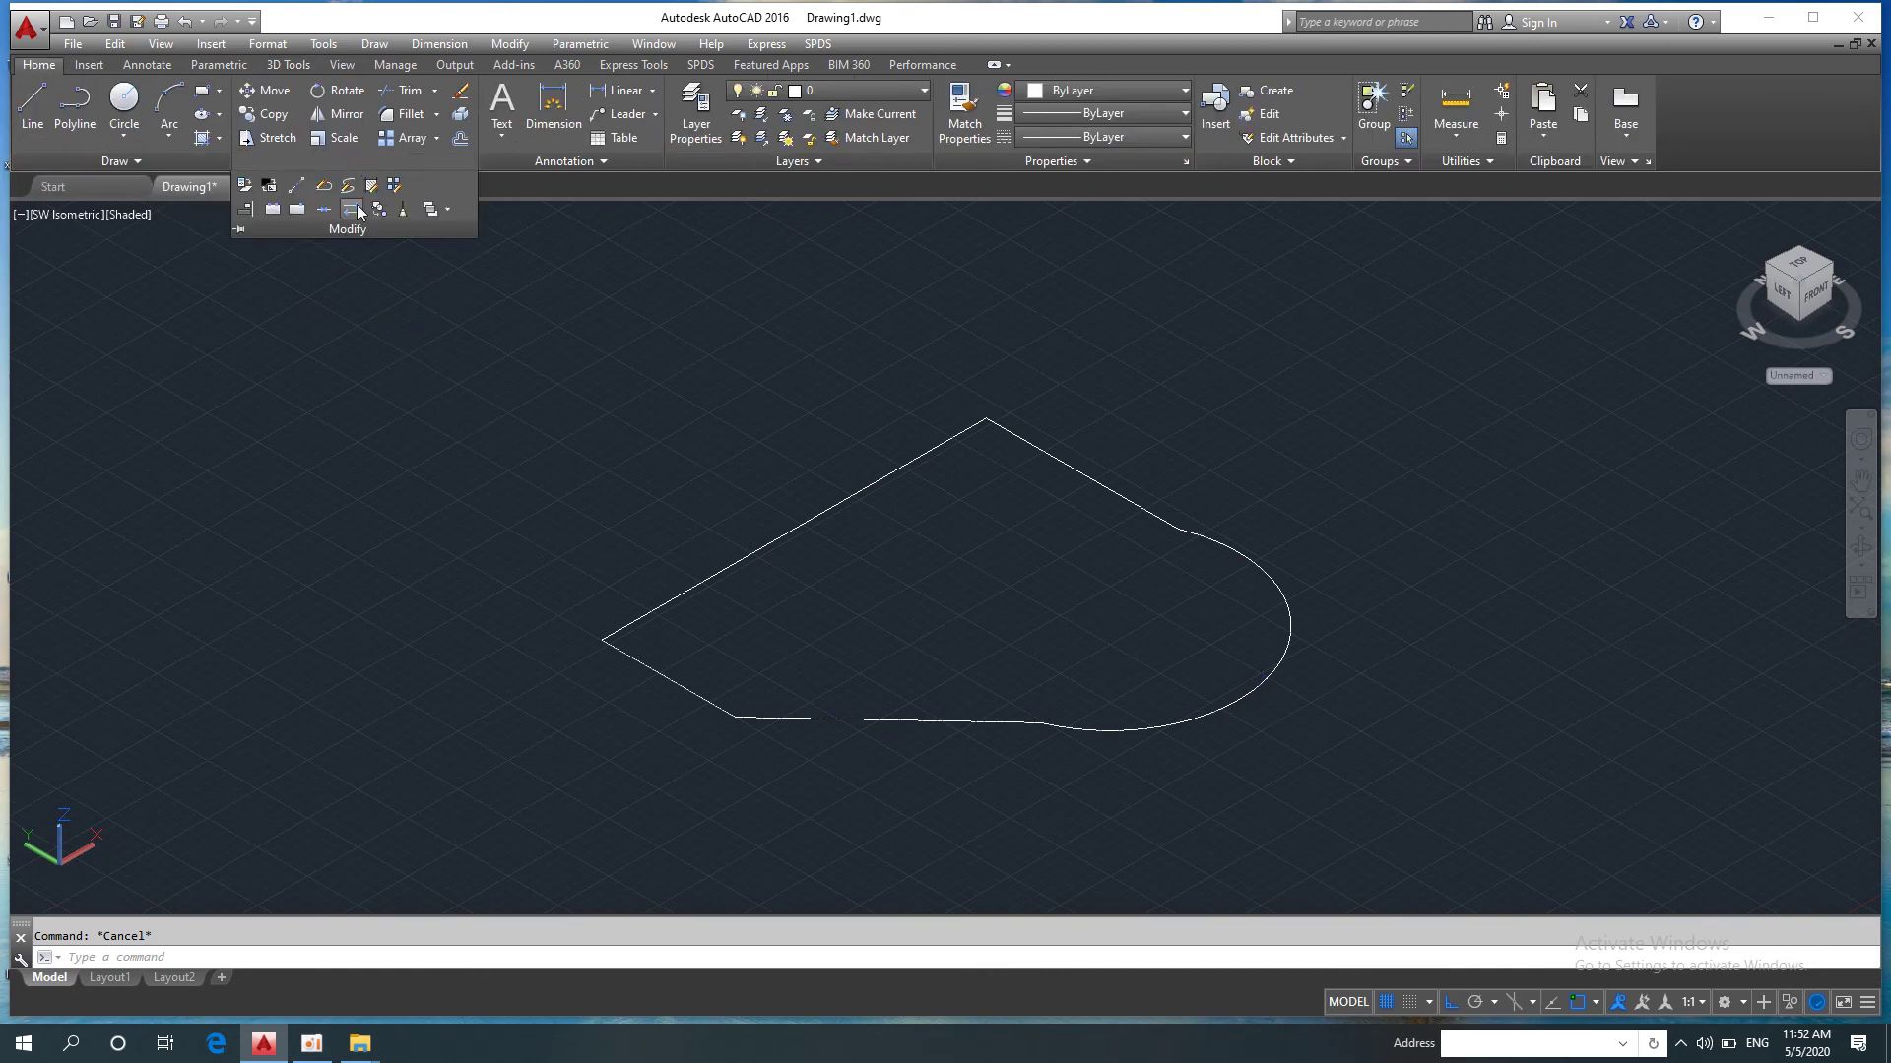
{"action": "left_click", "coordinate": [324, 210]}
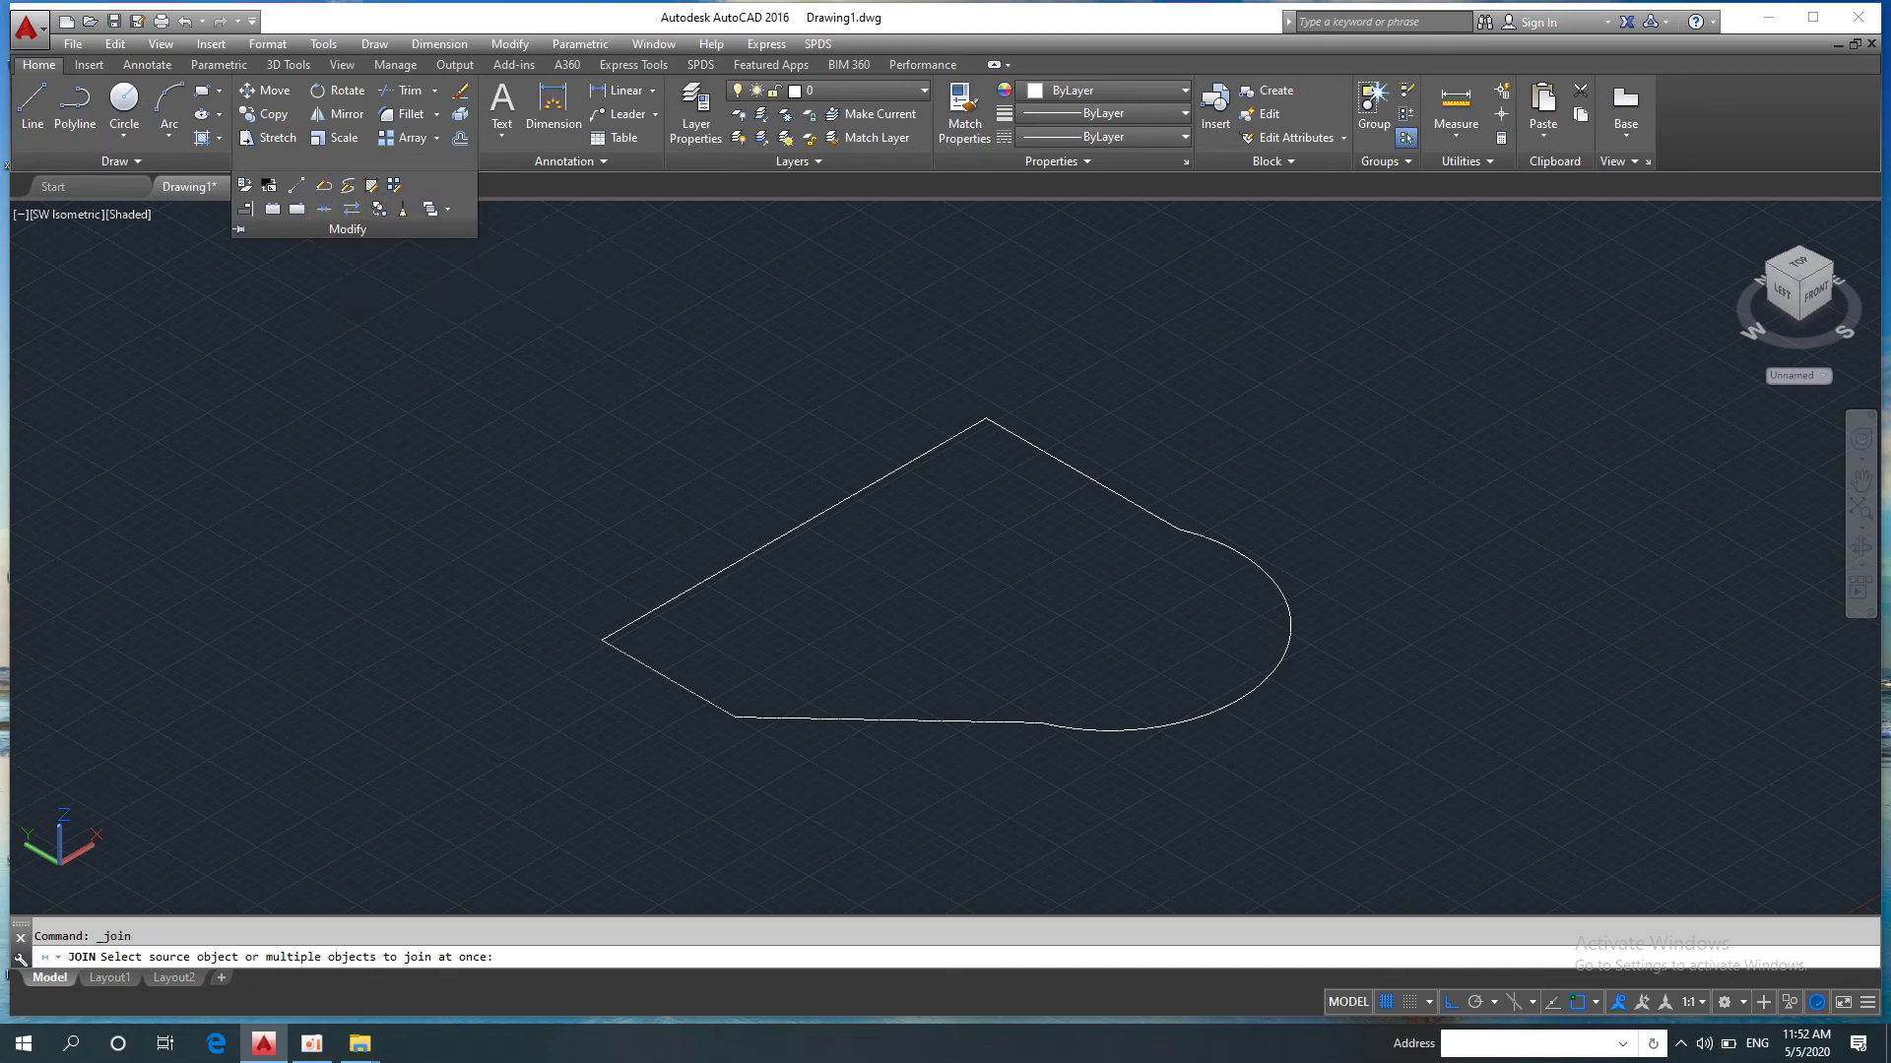
{"action": "left_click", "coordinate": [531, 357]}
{"action": "left_click", "coordinate": [1417, 794]}
{"action": "key", "text": "Return"}
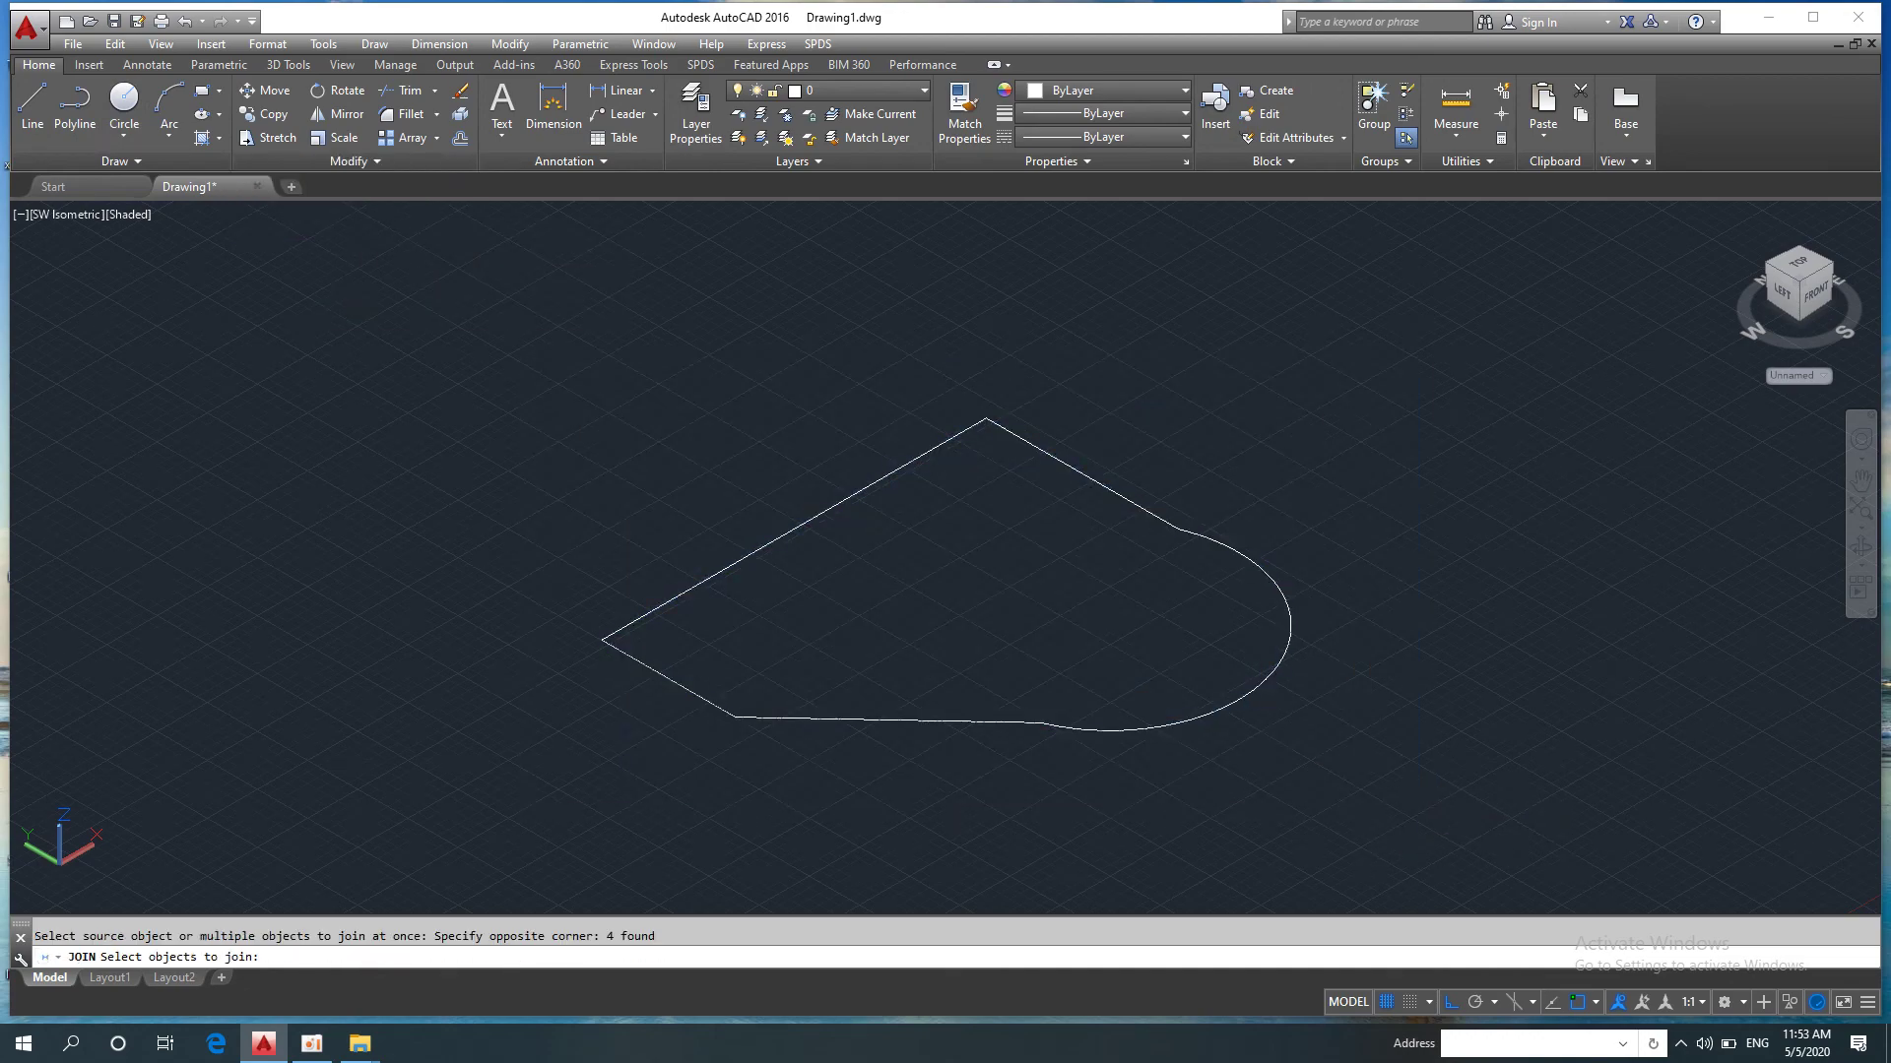
{"action": "key", "text": "Return"}
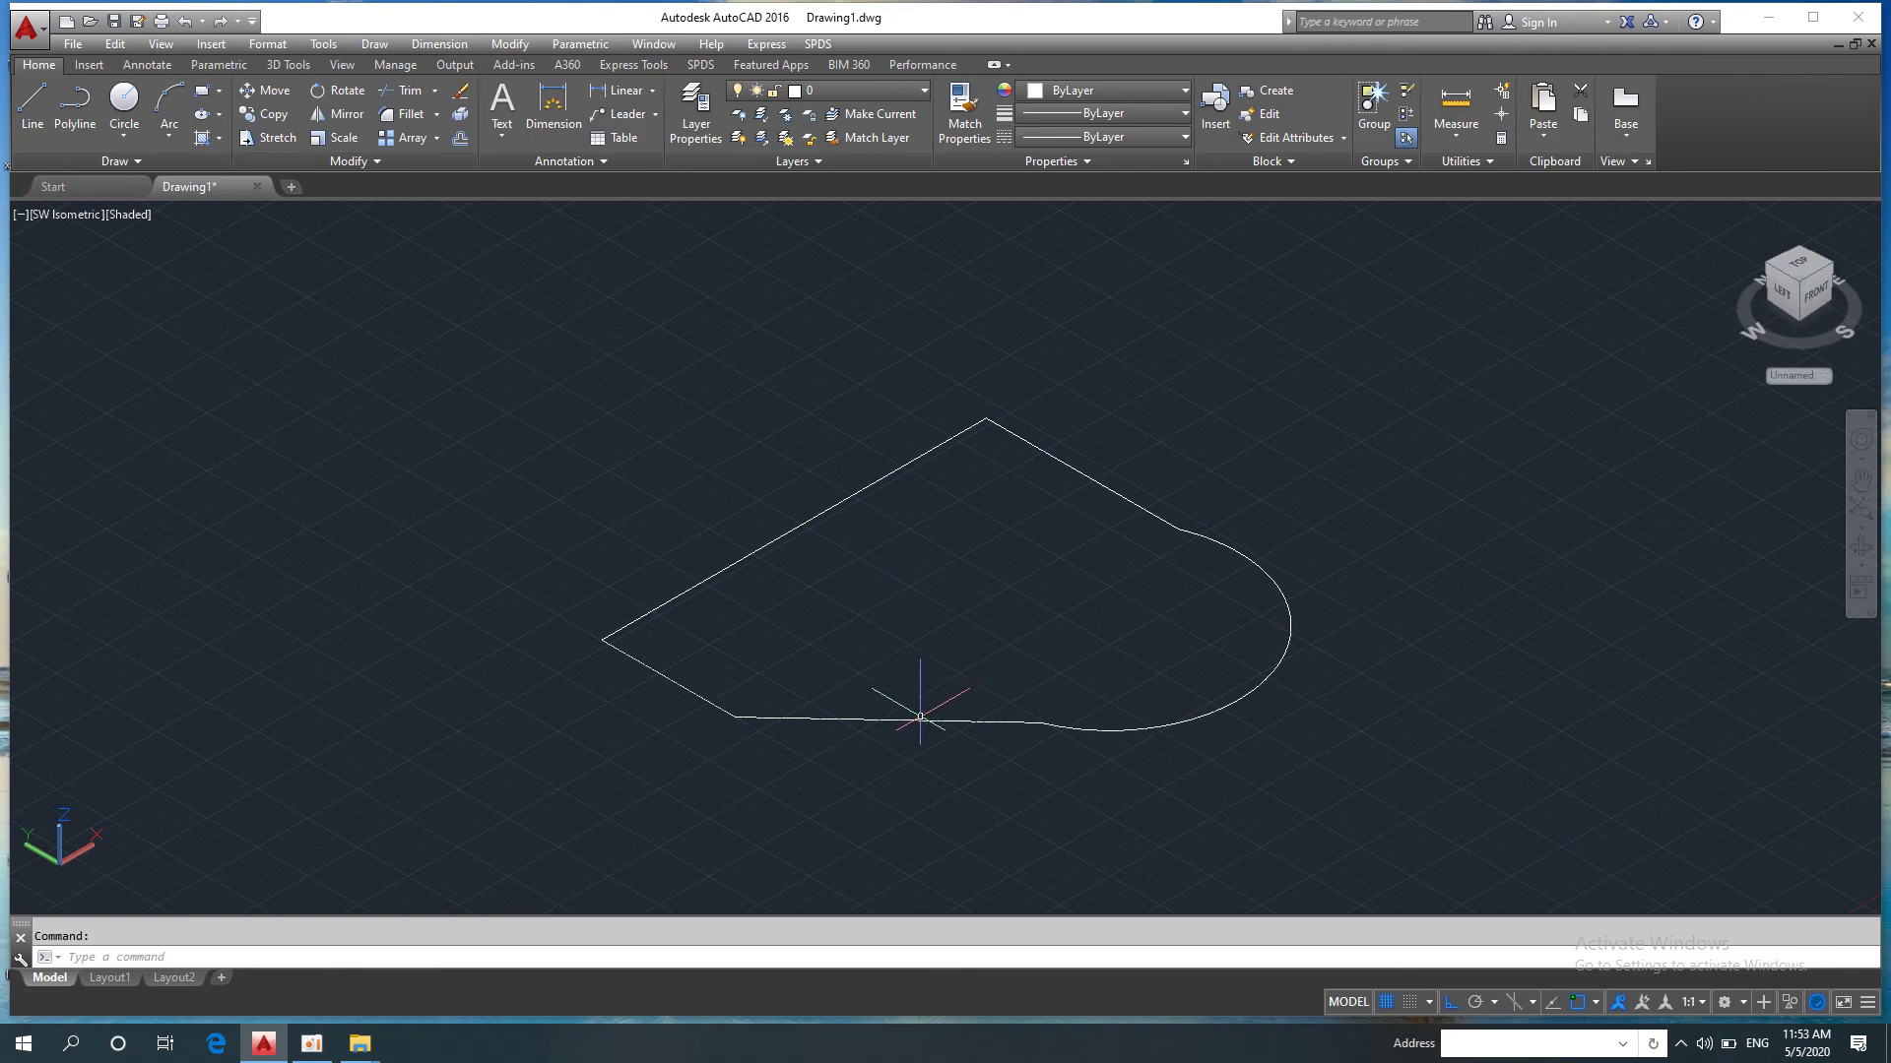
{"action": "left_click", "coordinate": [920, 716]}
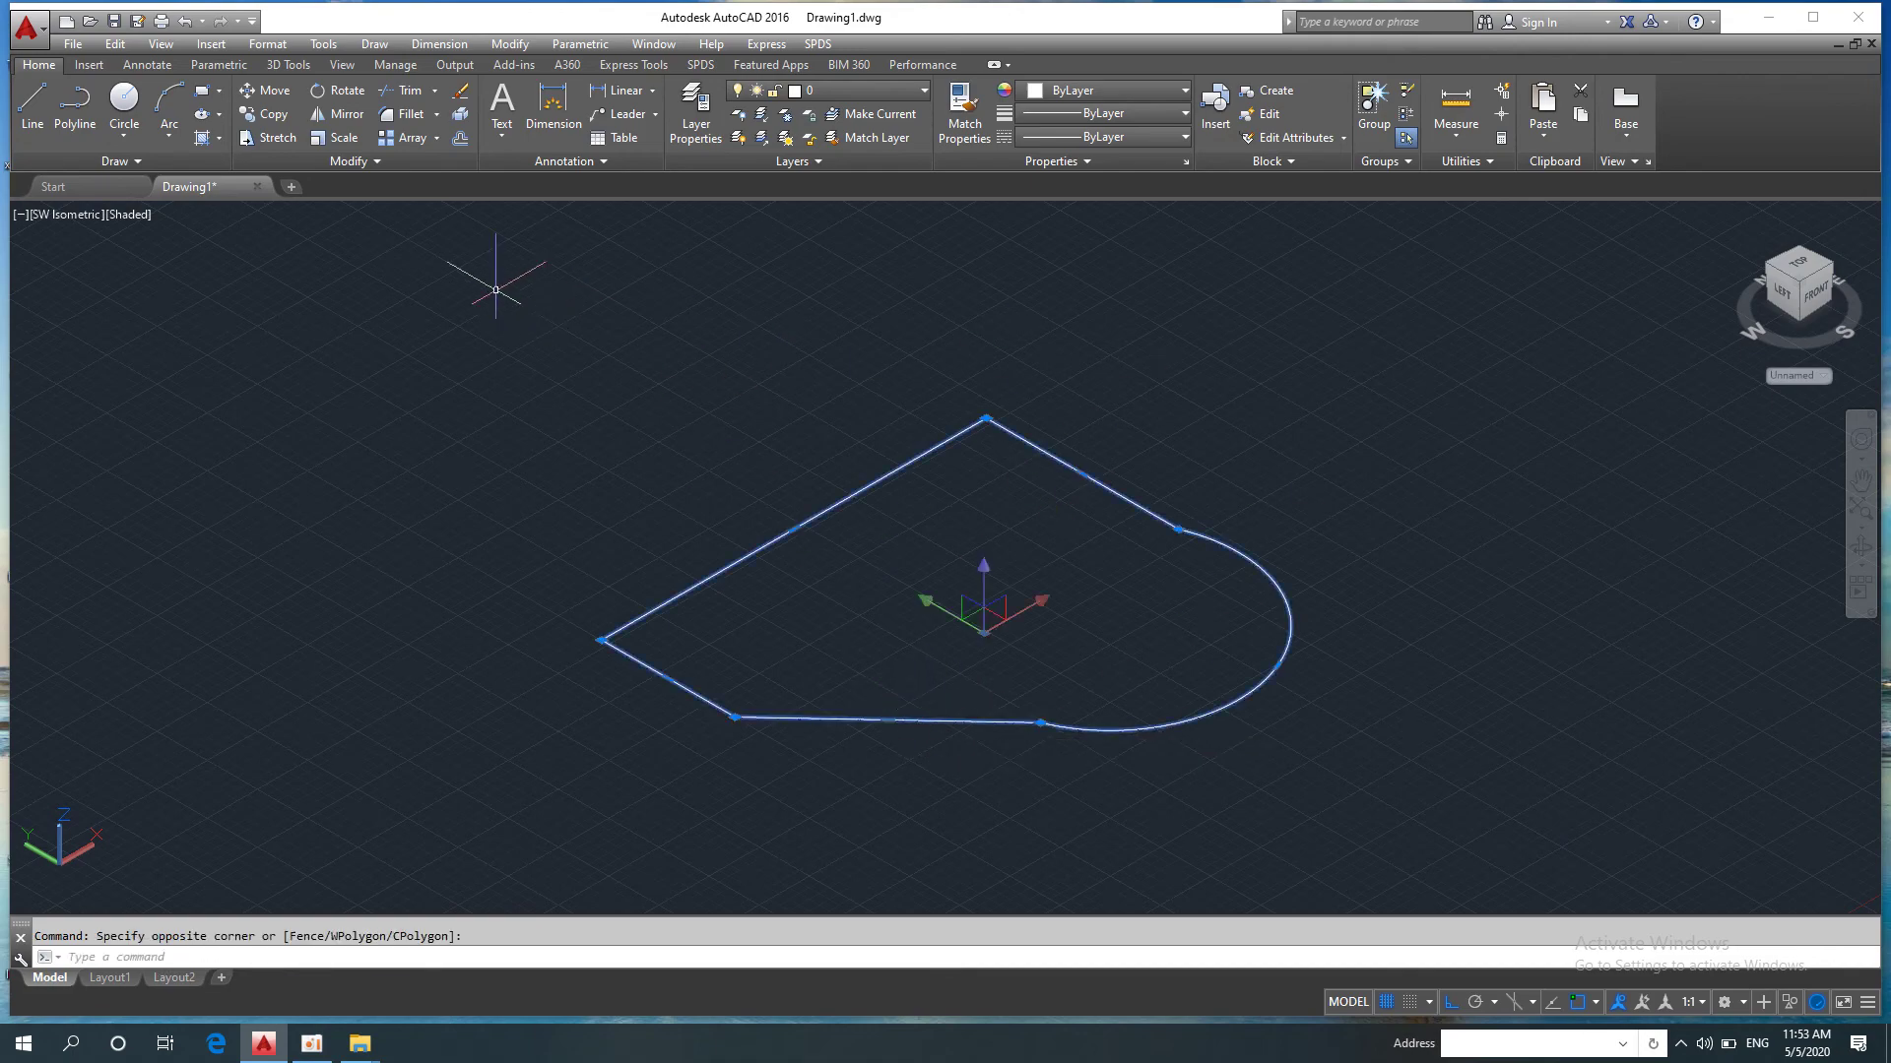
{"action": "key", "text": "Escape"}
{"action": "left_click", "coordinate": [289, 65]}
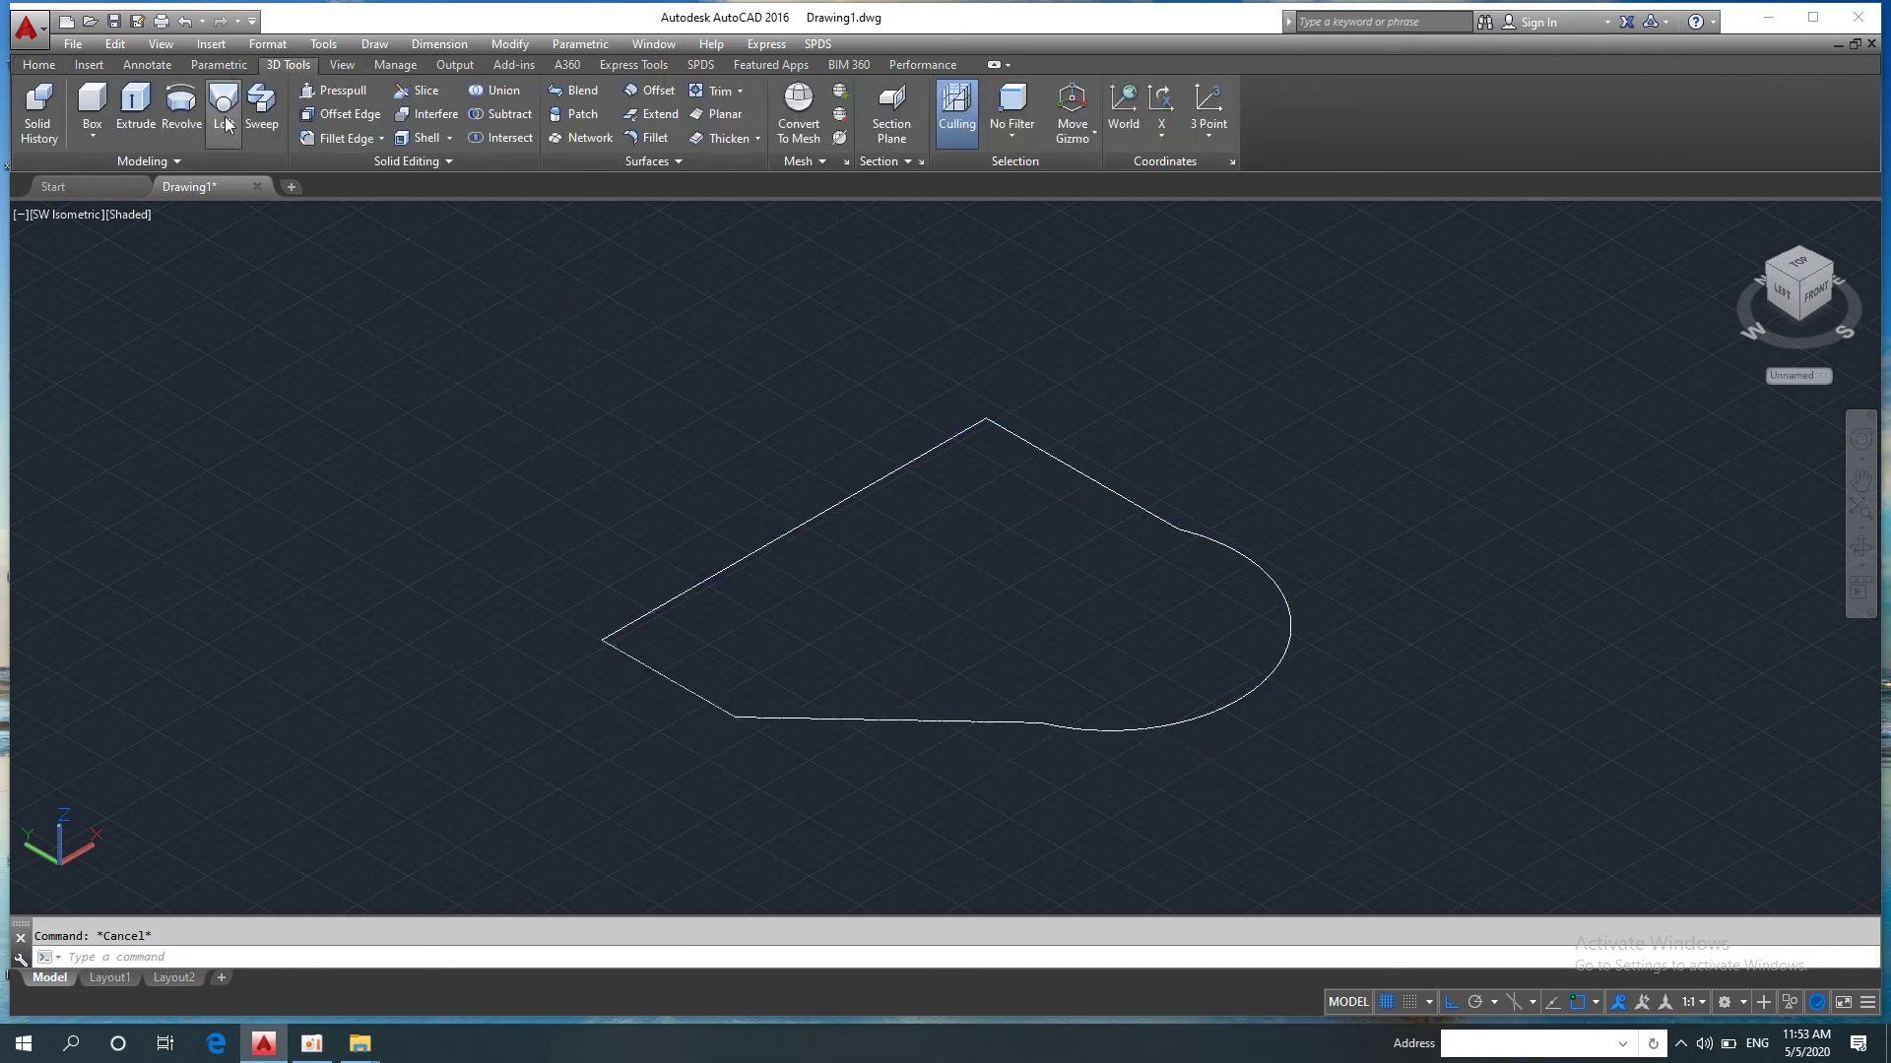
{"action": "left_click", "coordinate": [138, 106]}
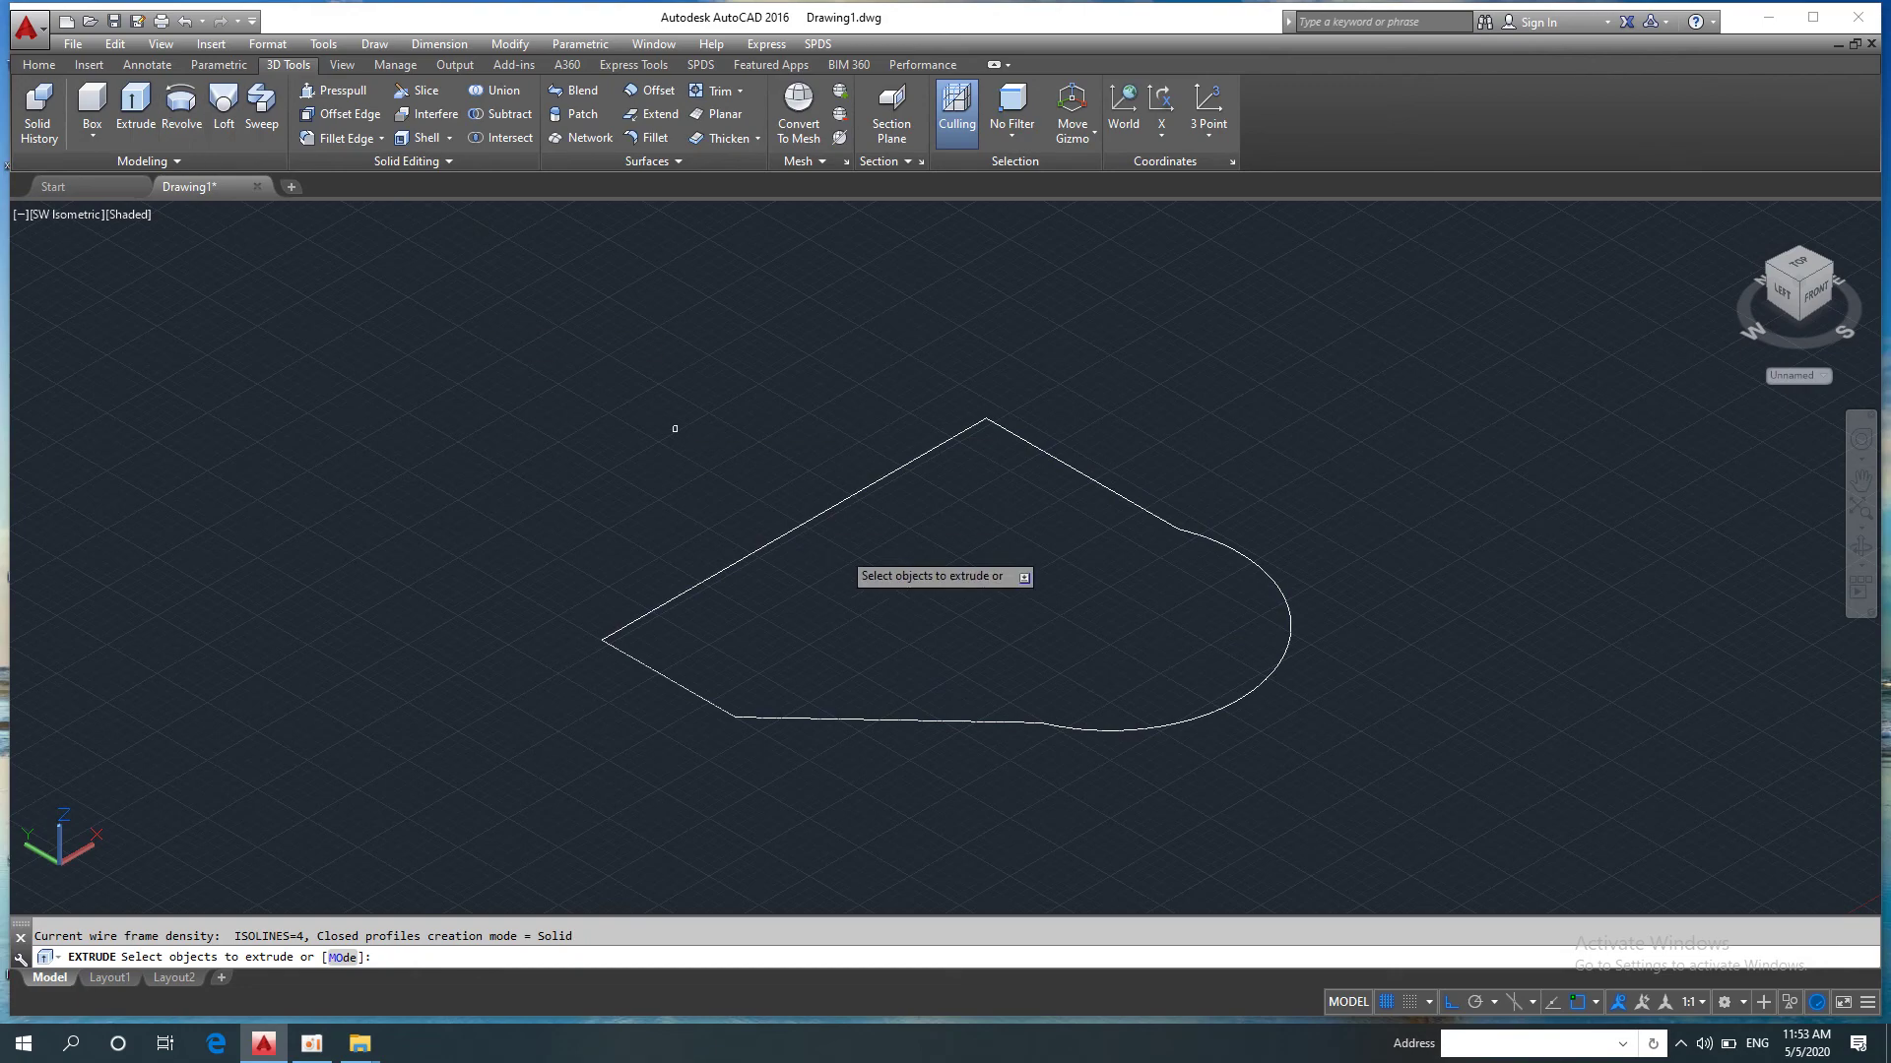
{"action": "left_click", "coordinate": [761, 544]}
{"action": "key", "text": "Return"}
{"action": "key", "text": "Escape"}
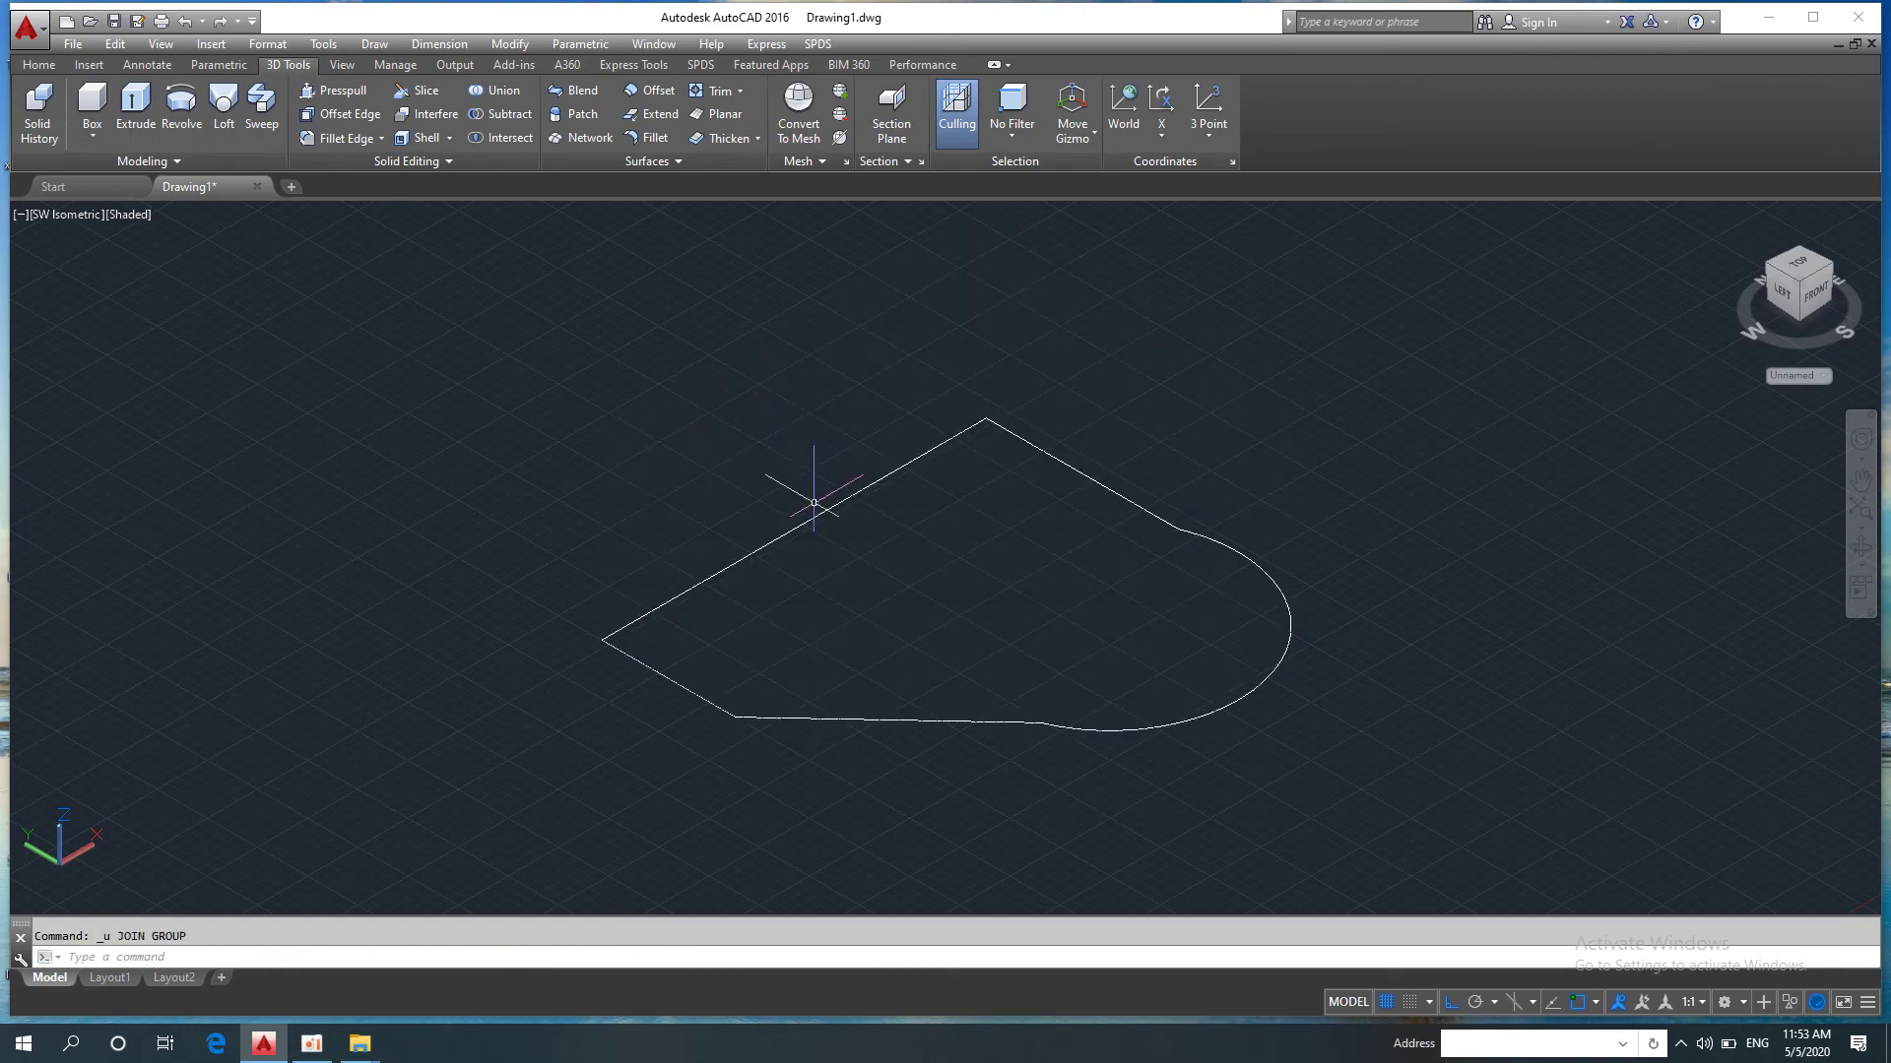
{"action": "key", "text": "ctrl+z"}
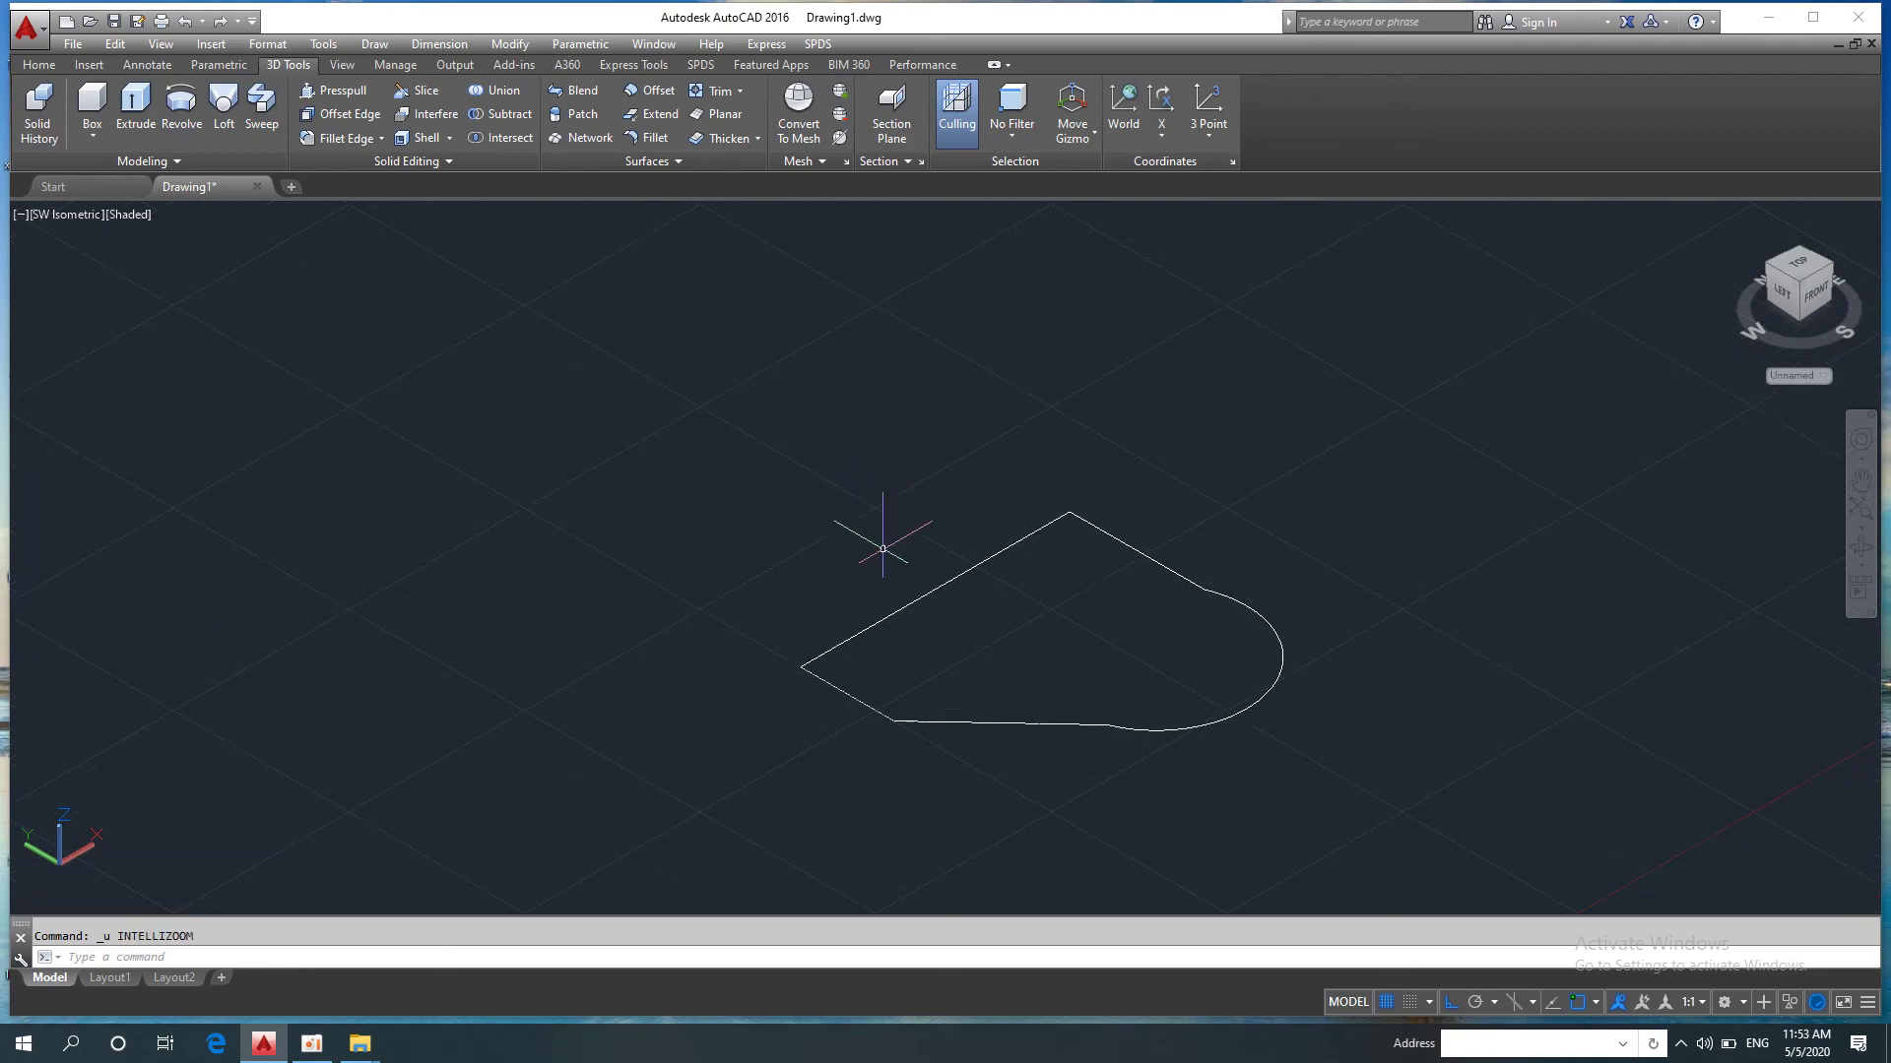
{"action": "key", "text": "ctrl+z"}
{"action": "left_click", "coordinate": [860, 538]}
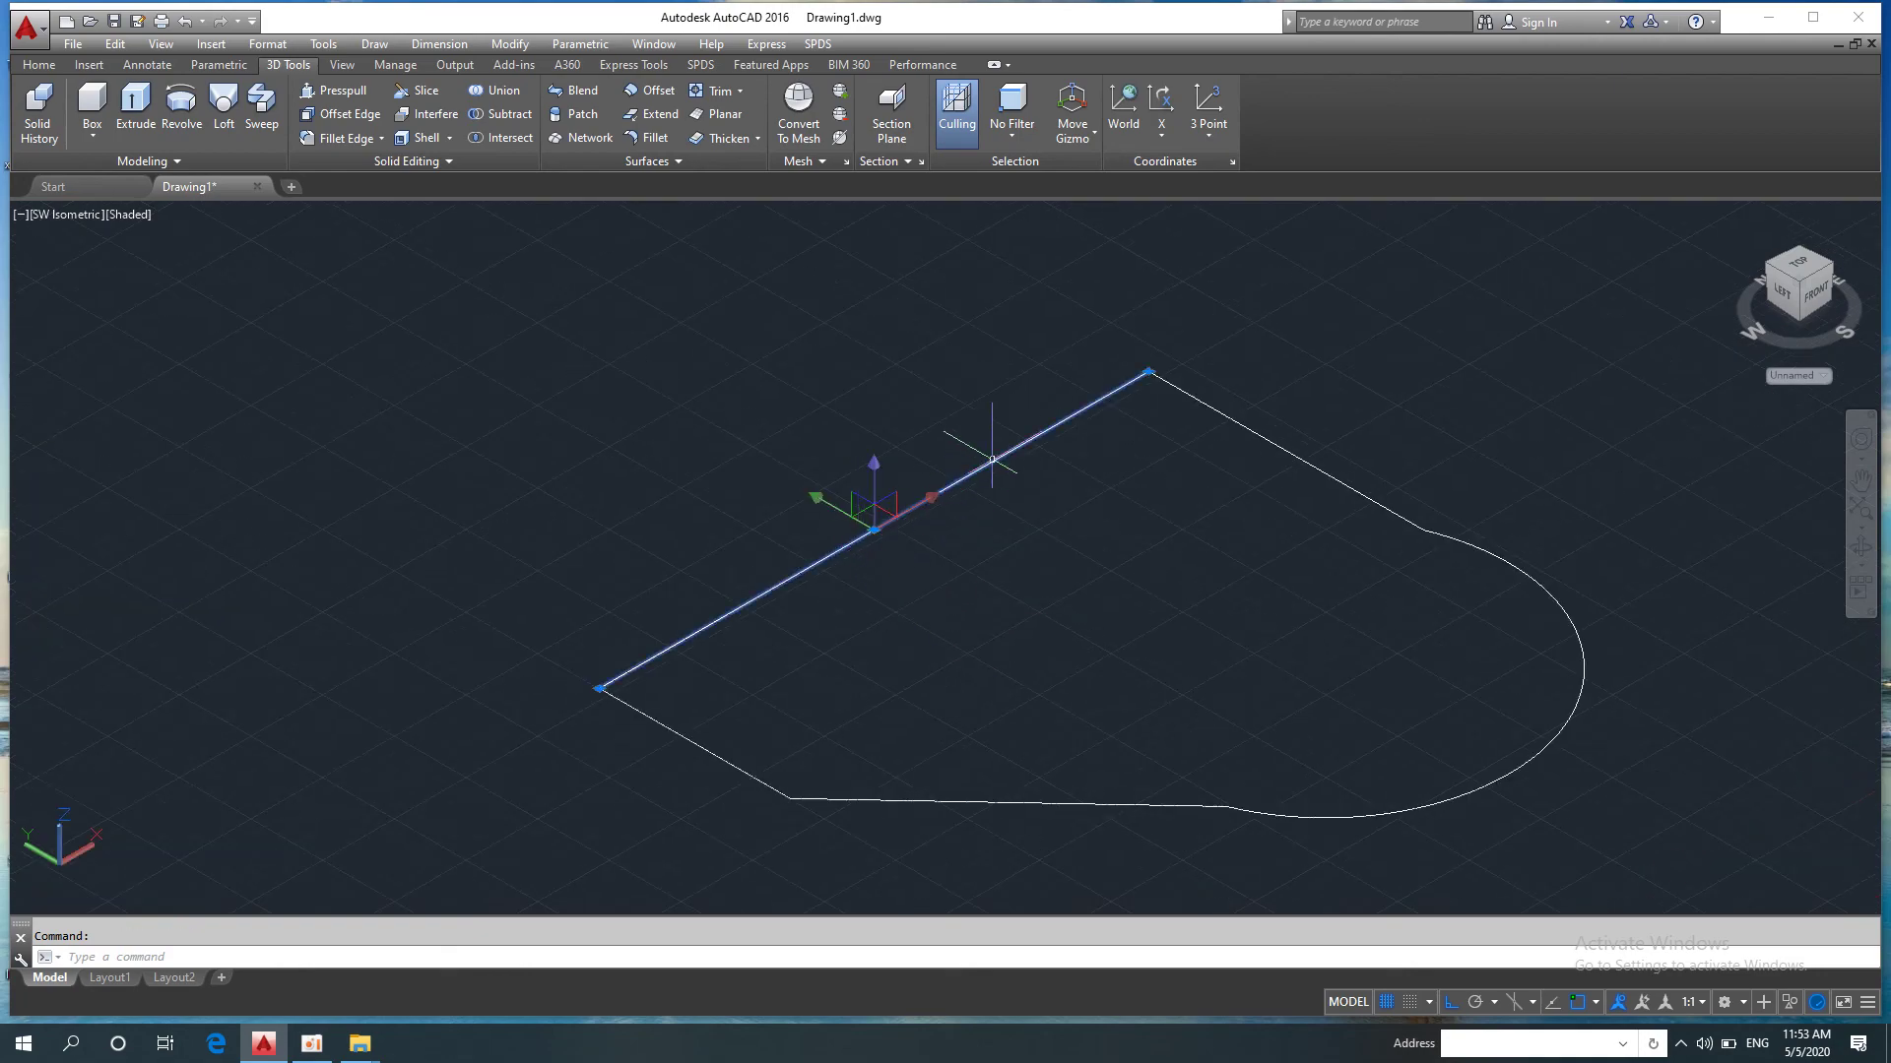
{"action": "key", "text": "Escape"}
{"action": "middle_click_drag", "start_coordinate": [1042, 578], "coordinate": [794, 479]}
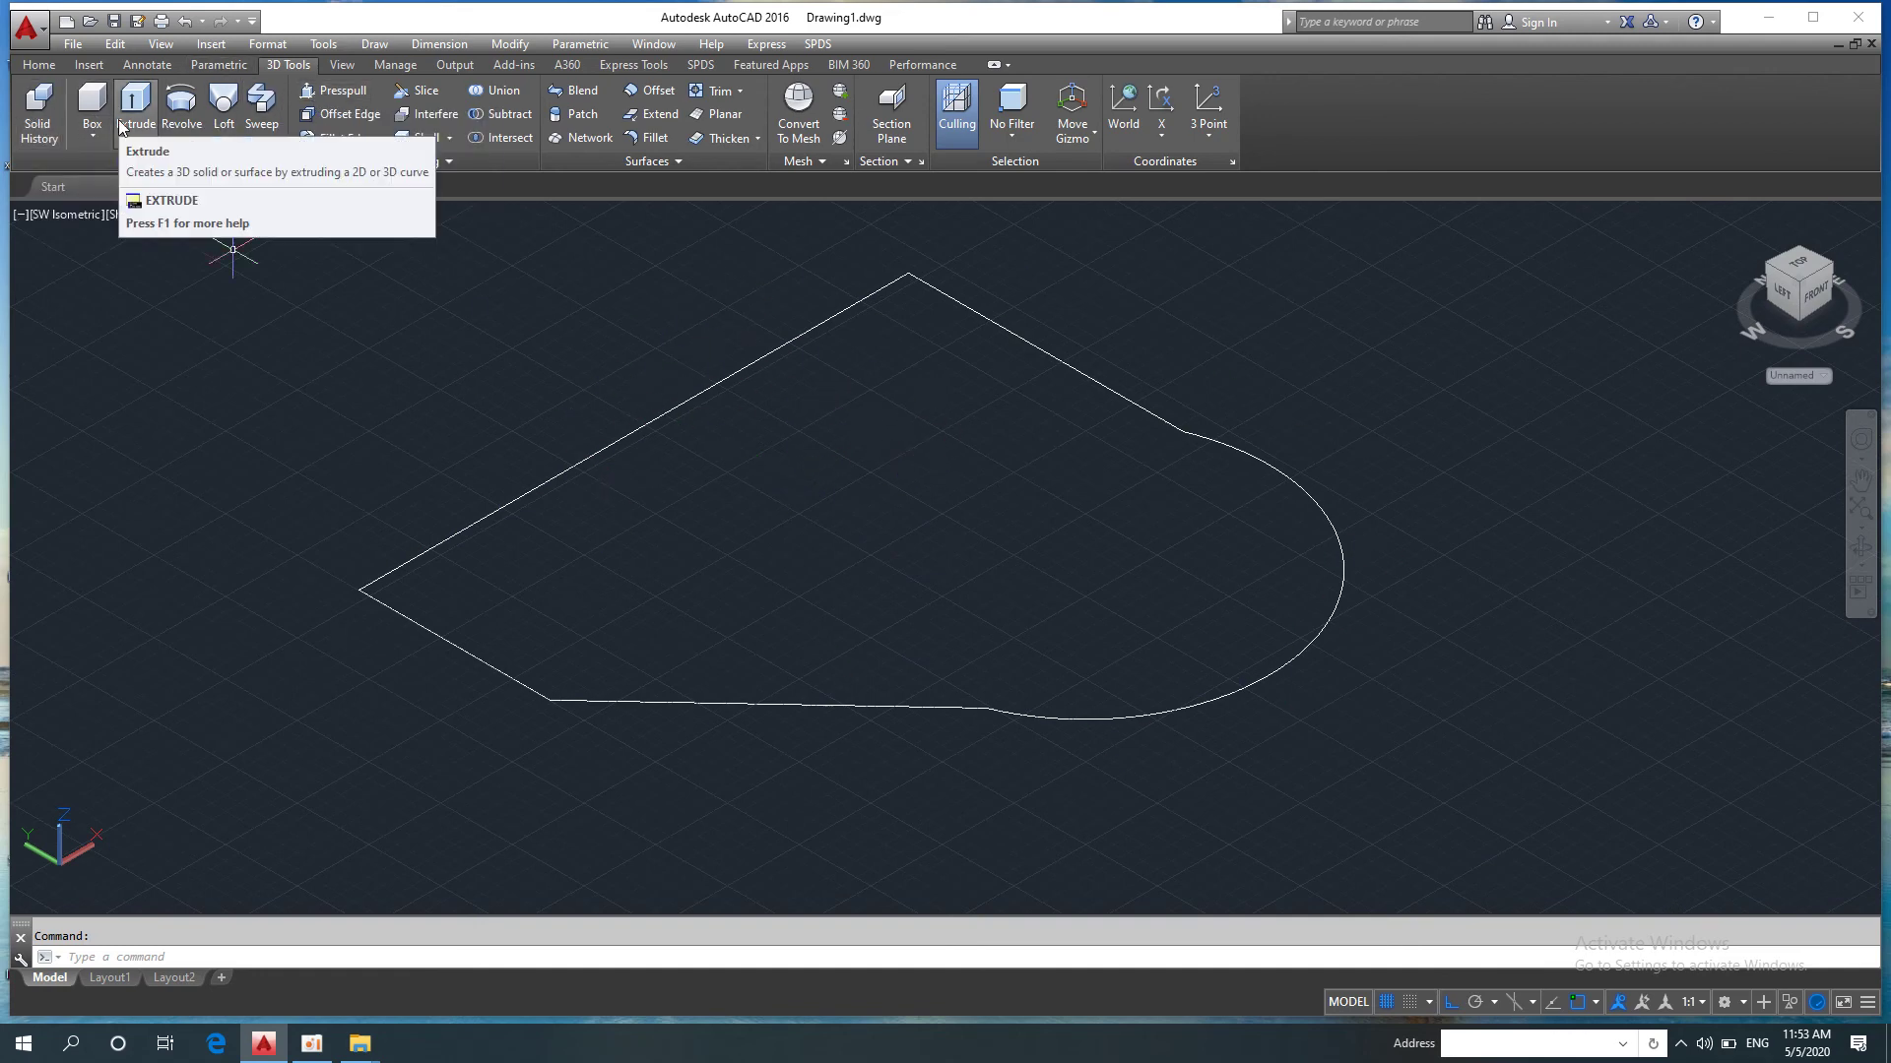
Step: Press-pull the outlined profile into a solid, then pull its top face higher
{"action": "left_click", "coordinate": [351, 96]}
{"action": "scroll", "coordinate": [775, 565], "scroll_direction": "down", "scroll_amount": 5}
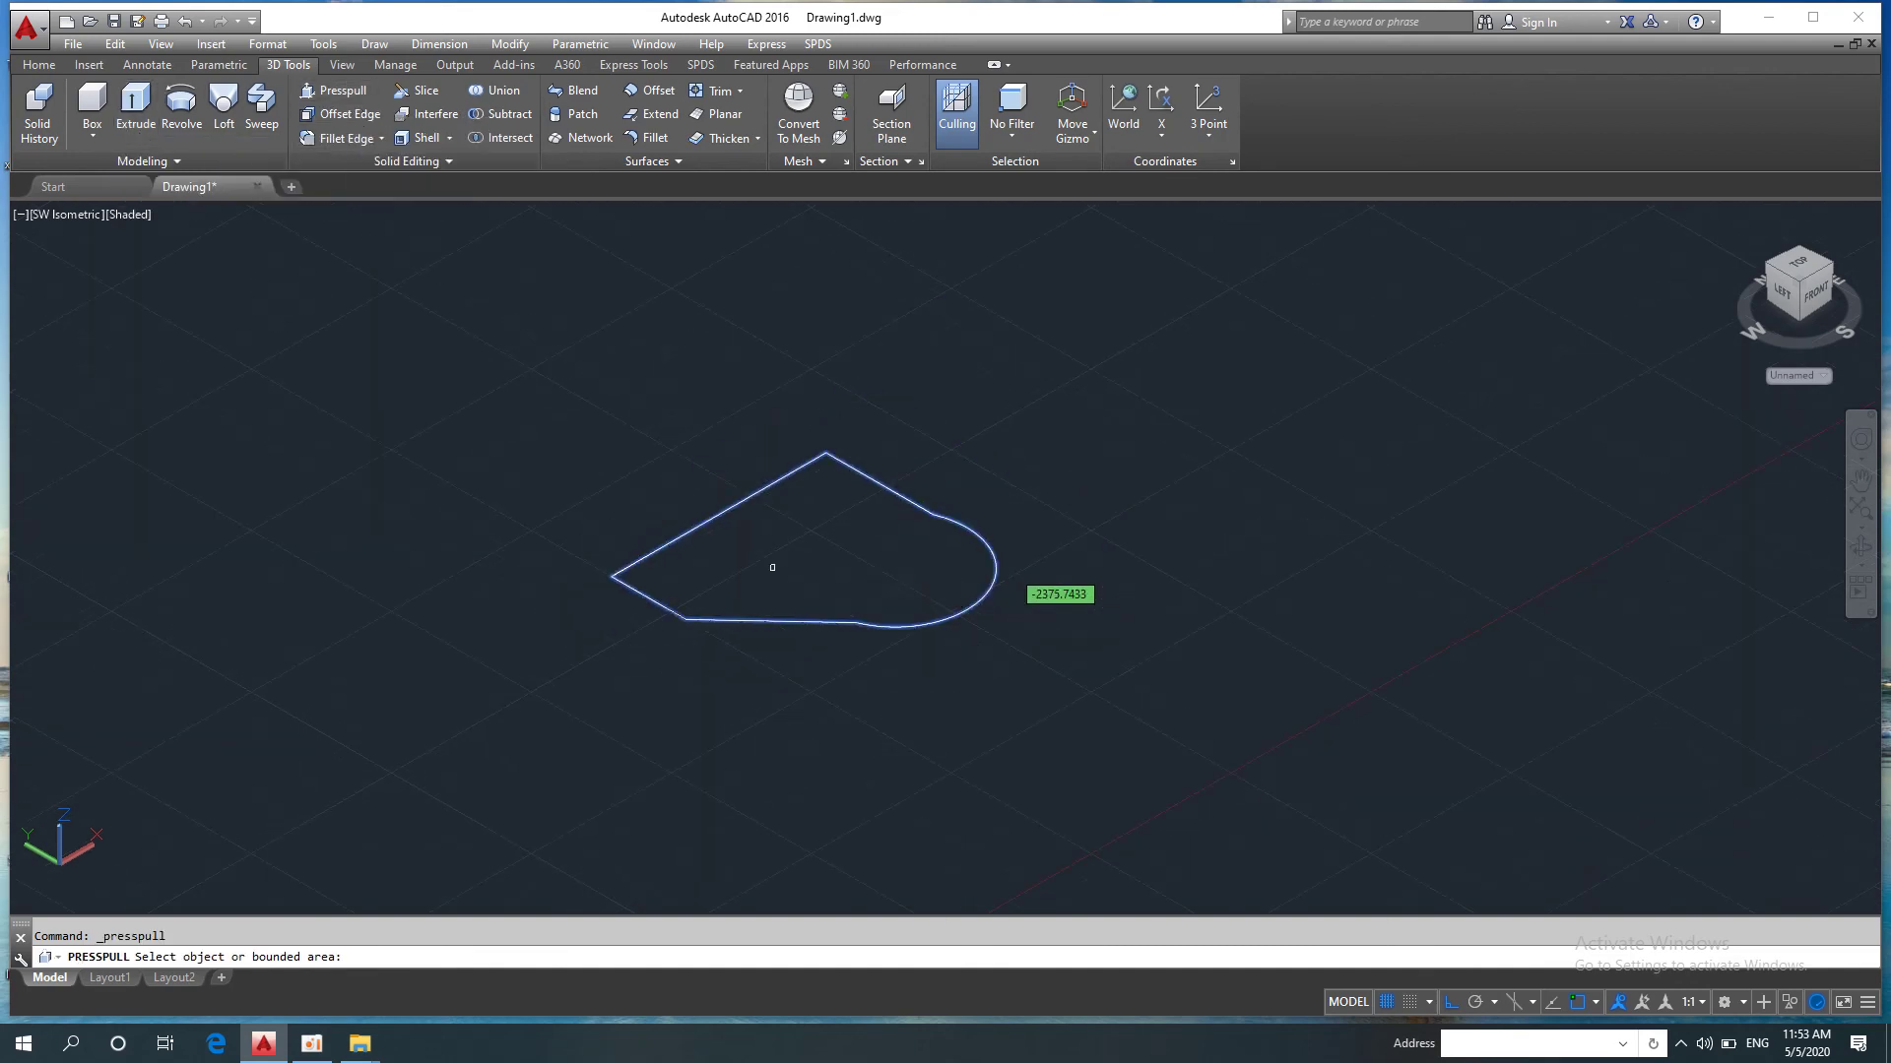
{"action": "left_click", "coordinate": [774, 563]}
{"action": "left_click", "coordinate": [787, 350]}
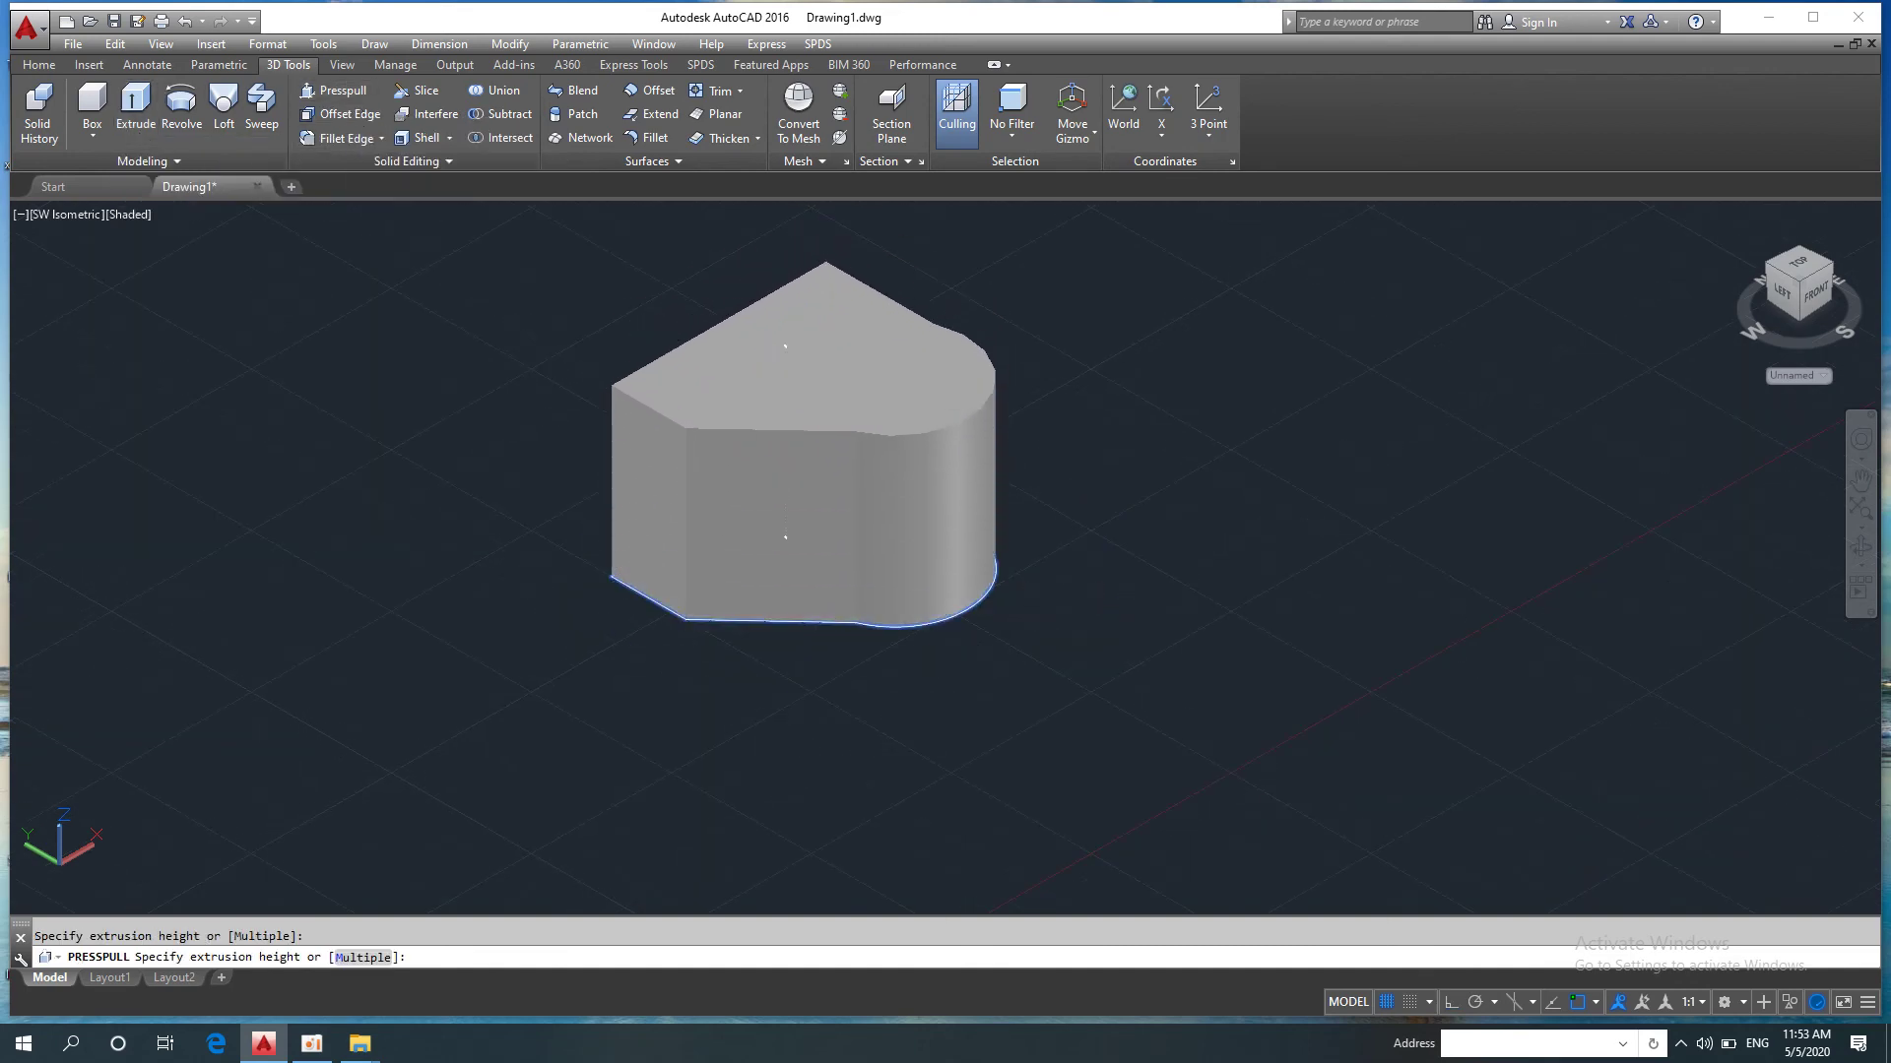
{"action": "left_click", "coordinate": [845, 346]}
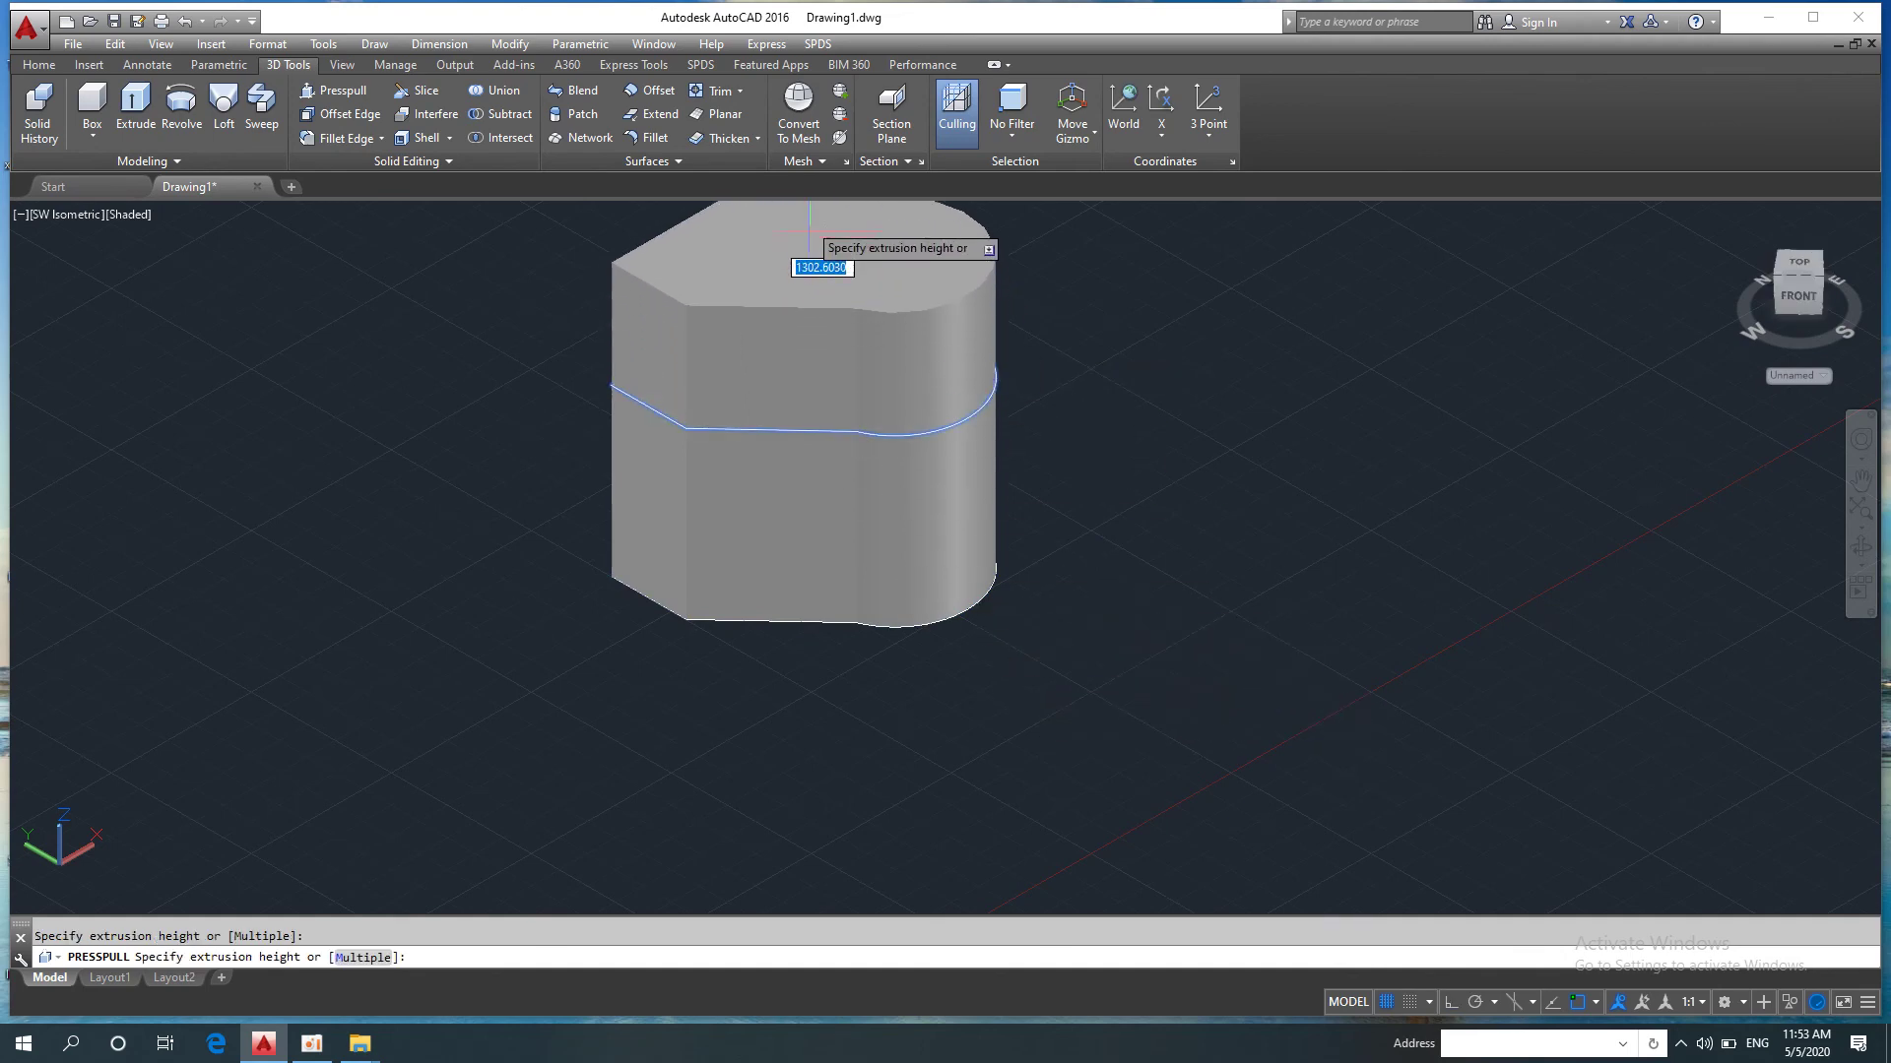
{"action": "left_click", "coordinate": [802, 285]}
{"action": "middle_click_drag", "start_coordinate": [861, 513], "coordinate": [829, 574]}
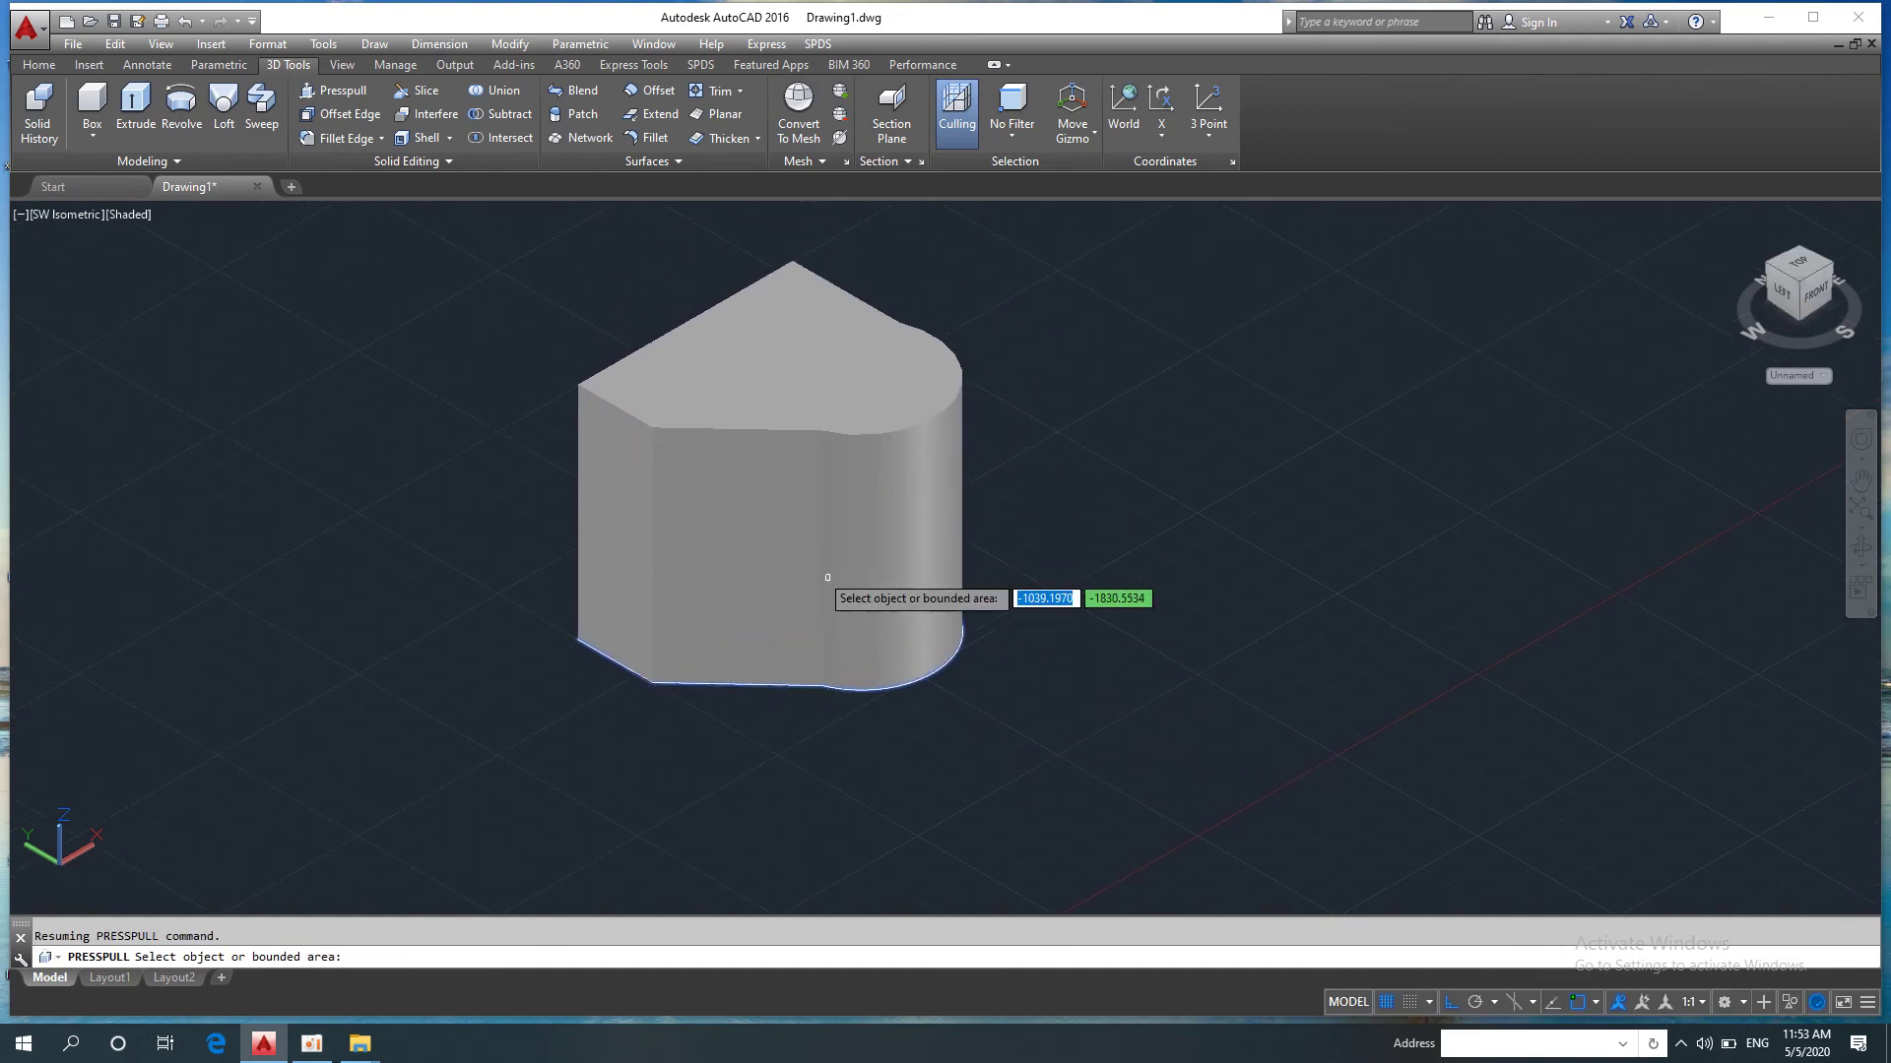
{"action": "key", "text": "Return"}
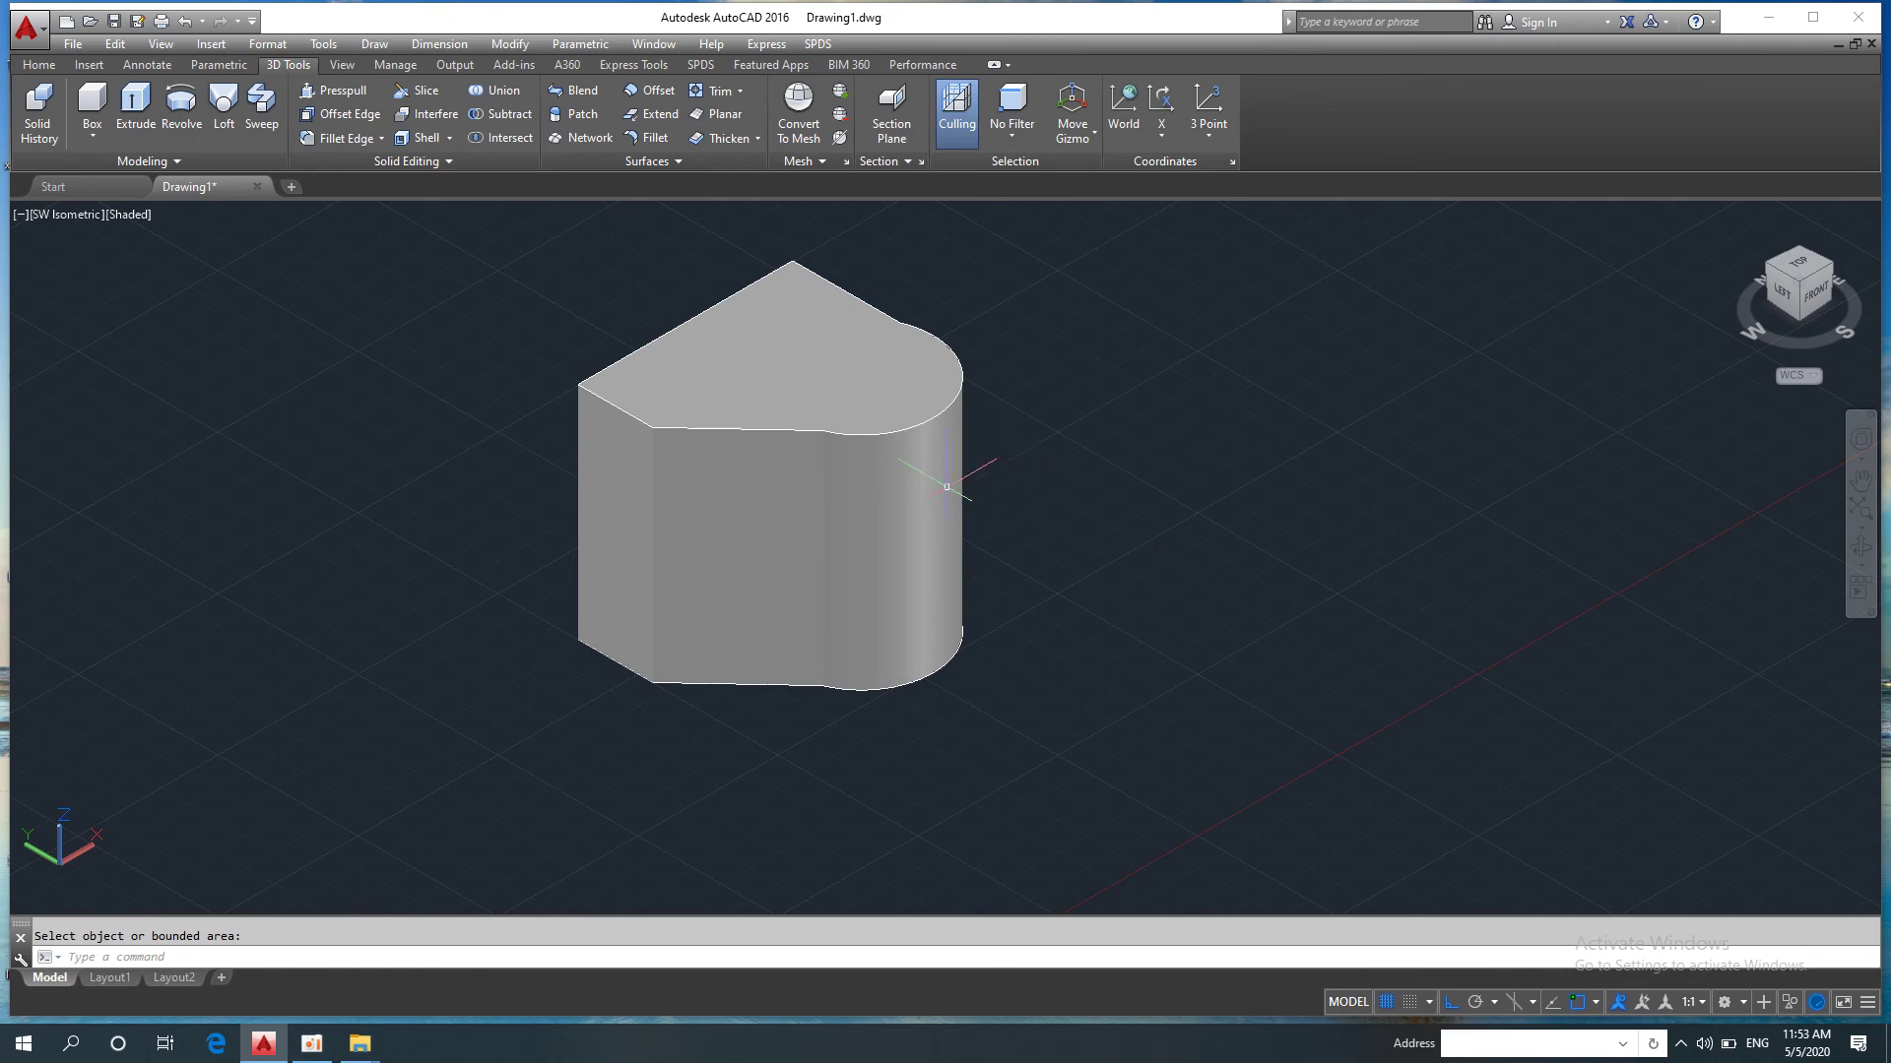
Step: Draw a long, thin box plate in the empty space beside the rounded solid
{"action": "left_click", "coordinate": [92, 109]}
{"action": "scroll", "coordinate": [963, 443], "scroll_direction": "down", "scroll_amount": 2}
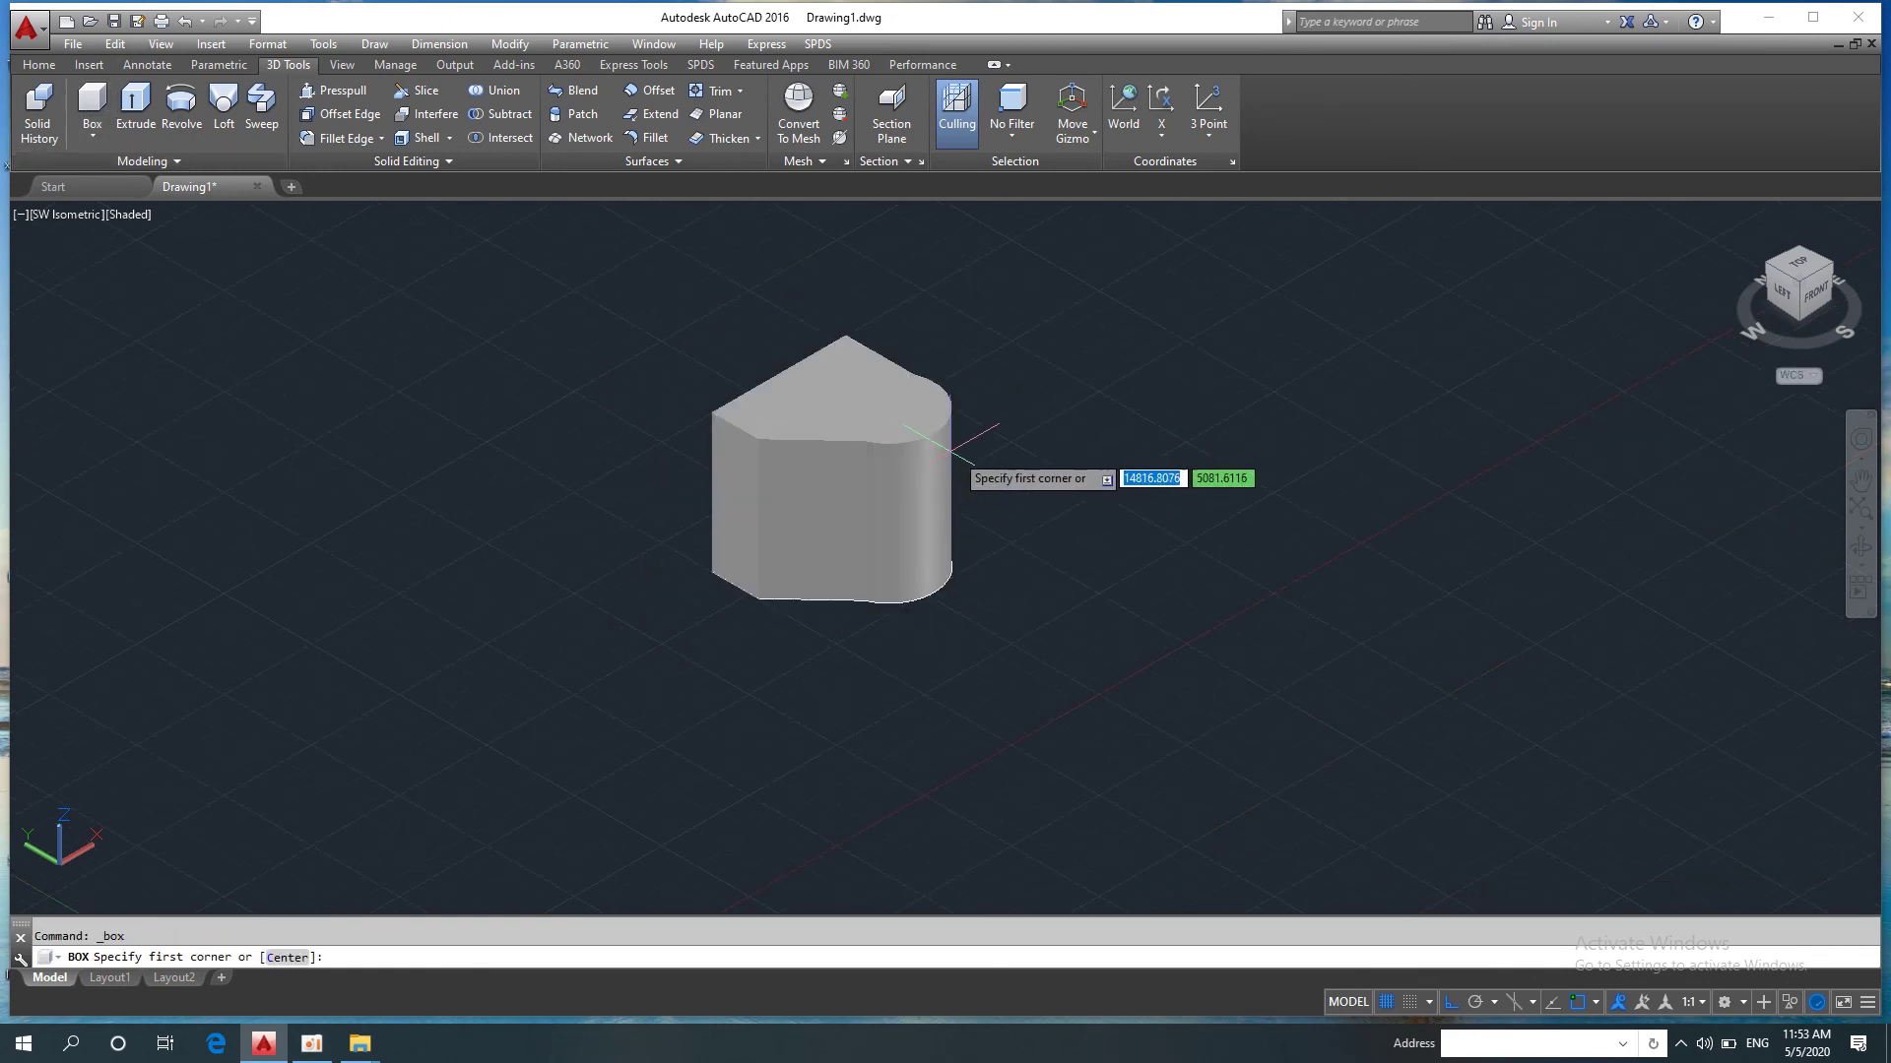
{"action": "middle_click_drag", "start_coordinate": [963, 443], "coordinate": [655, 473]}
{"action": "scroll", "coordinate": [797, 600], "scroll_direction": "up", "scroll_amount": 2}
{"action": "left_click", "coordinate": [778, 734]}
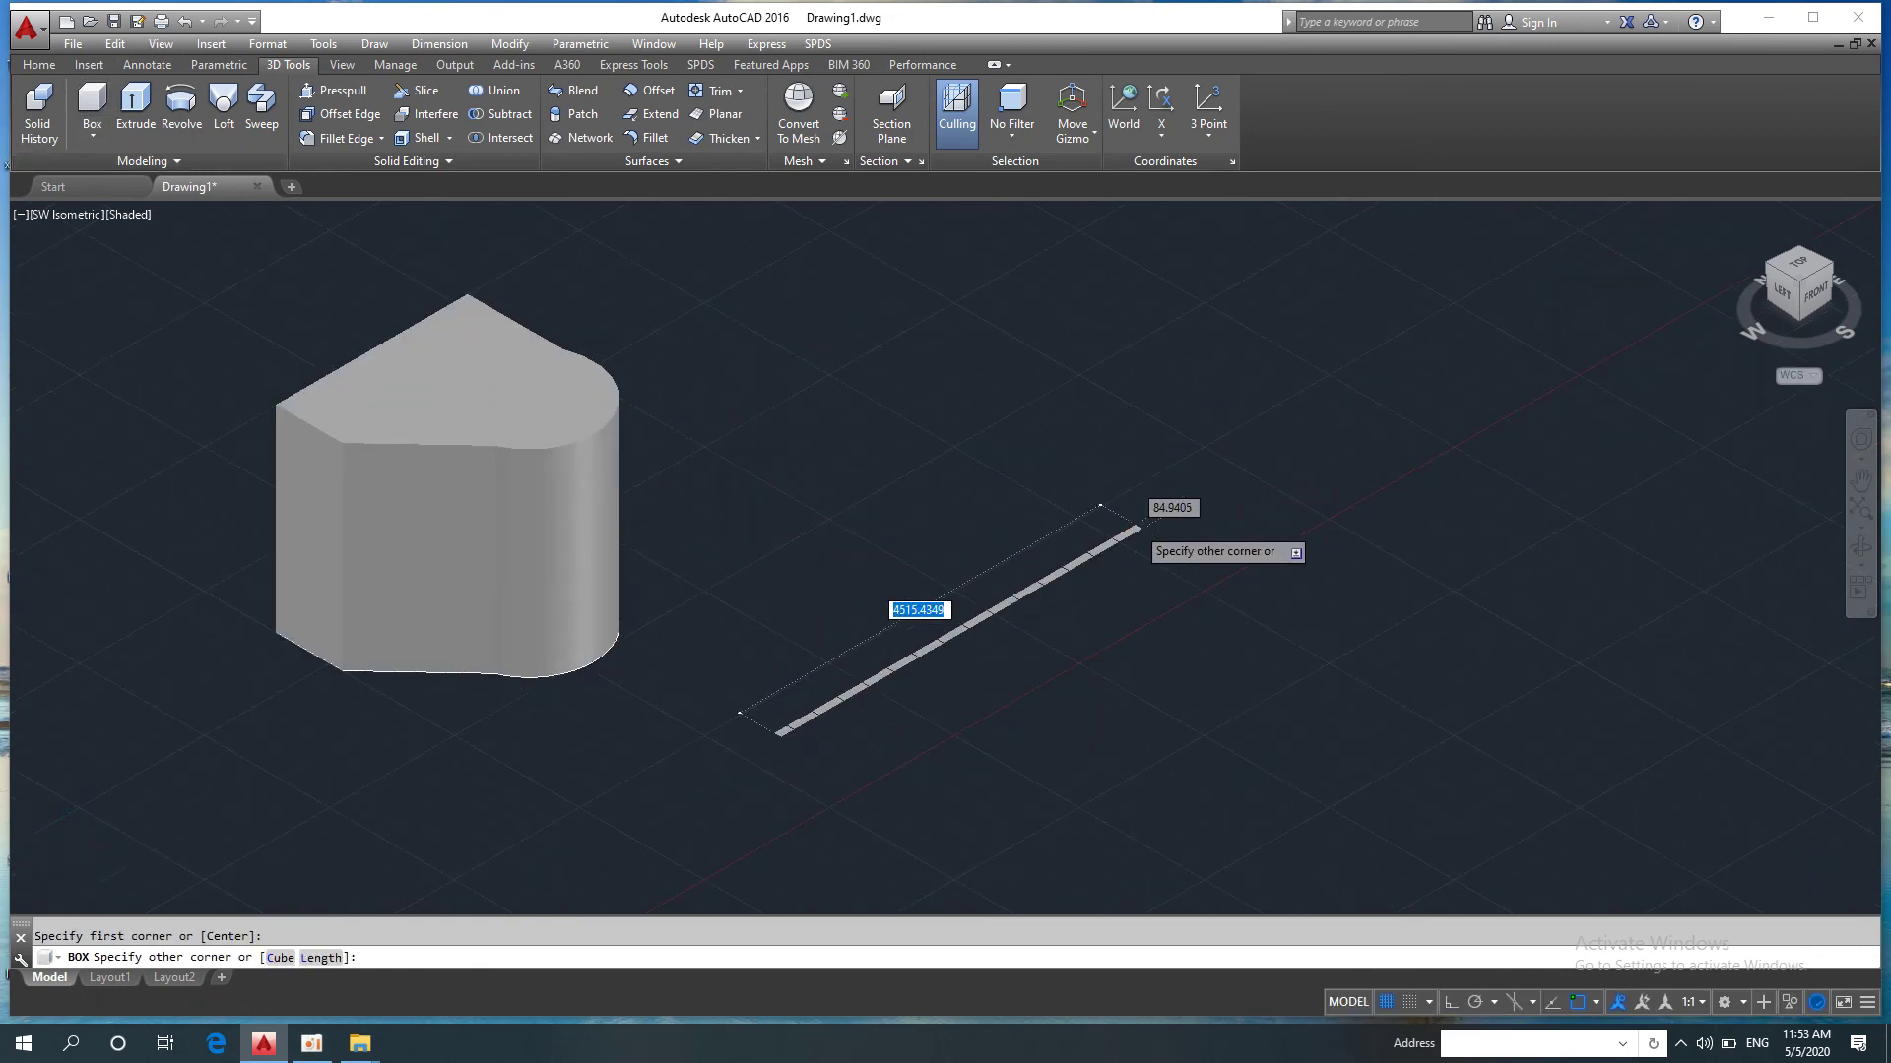
{"action": "scroll", "coordinate": [1231, 502], "scroll_direction": "down", "scroll_amount": 2}
{"action": "left_click", "coordinate": [1345, 467]}
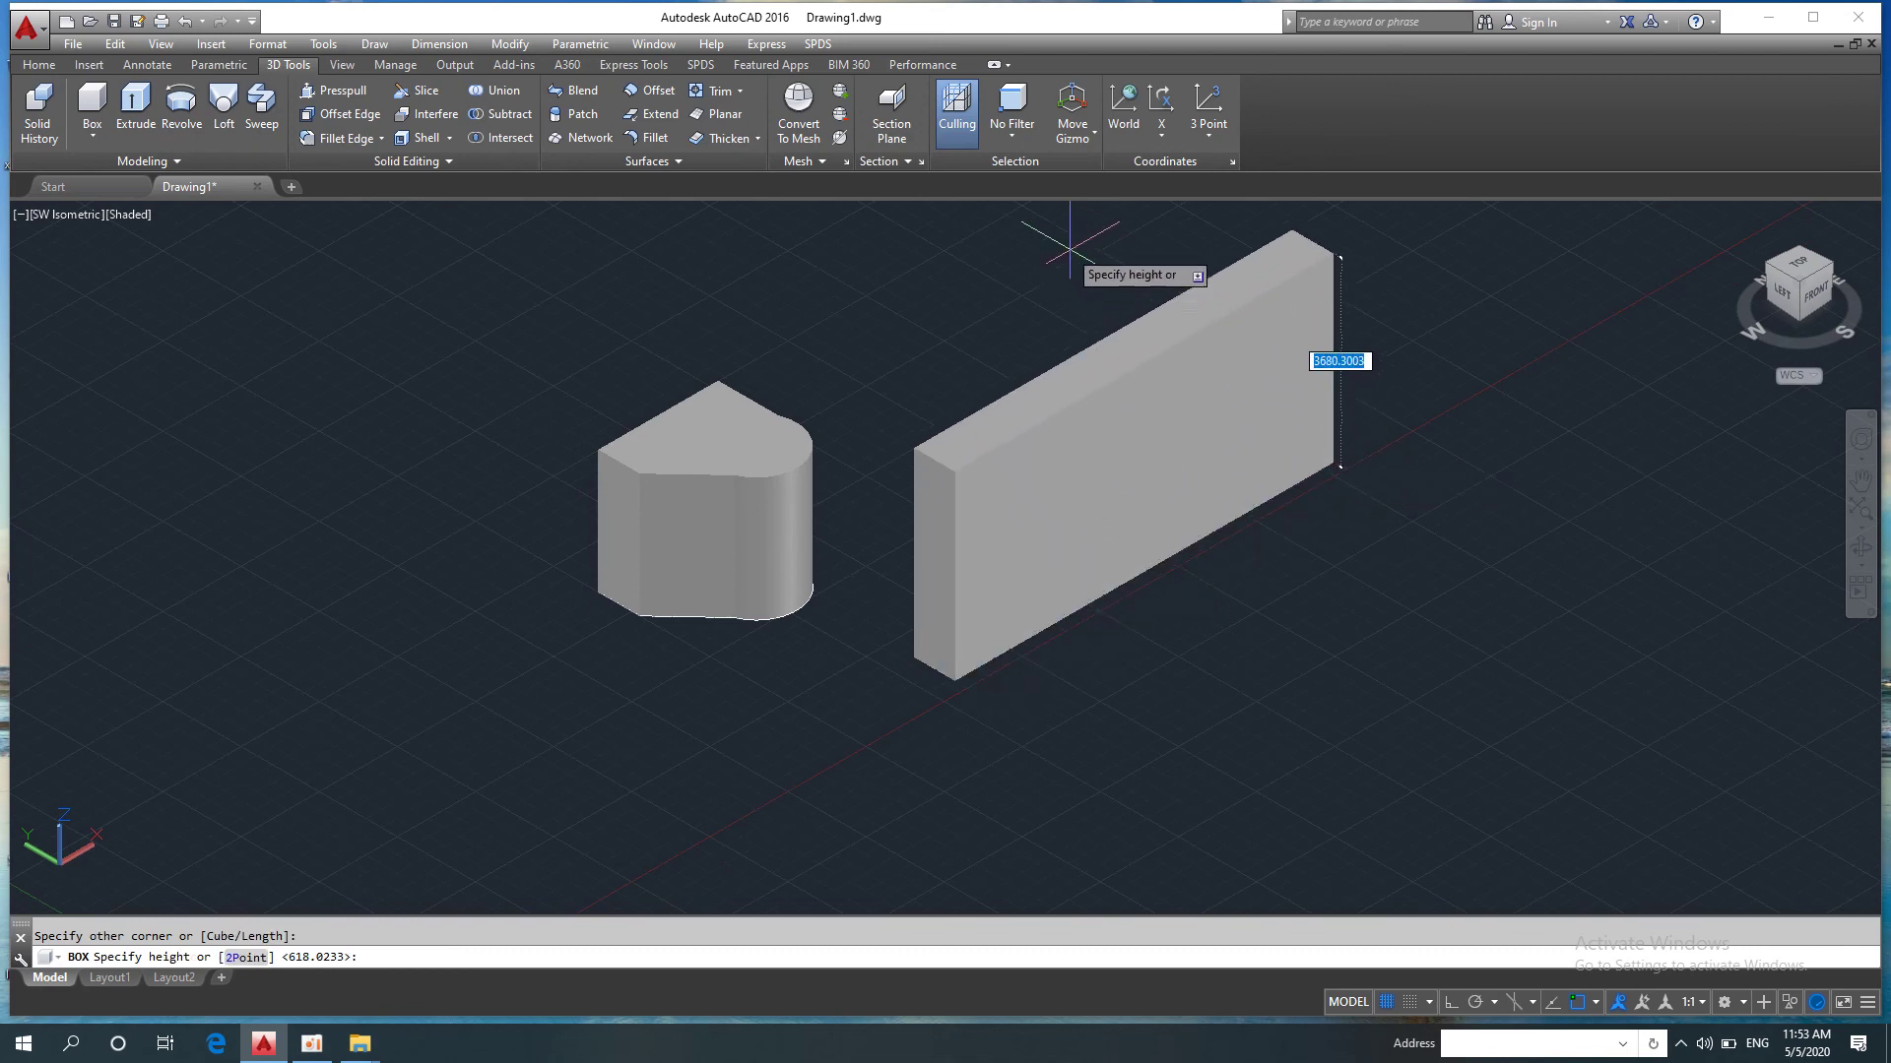
{"action": "left_click", "coordinate": [990, 220]}
{"action": "scroll", "coordinate": [932, 502], "scroll_direction": "up", "scroll_amount": 1}
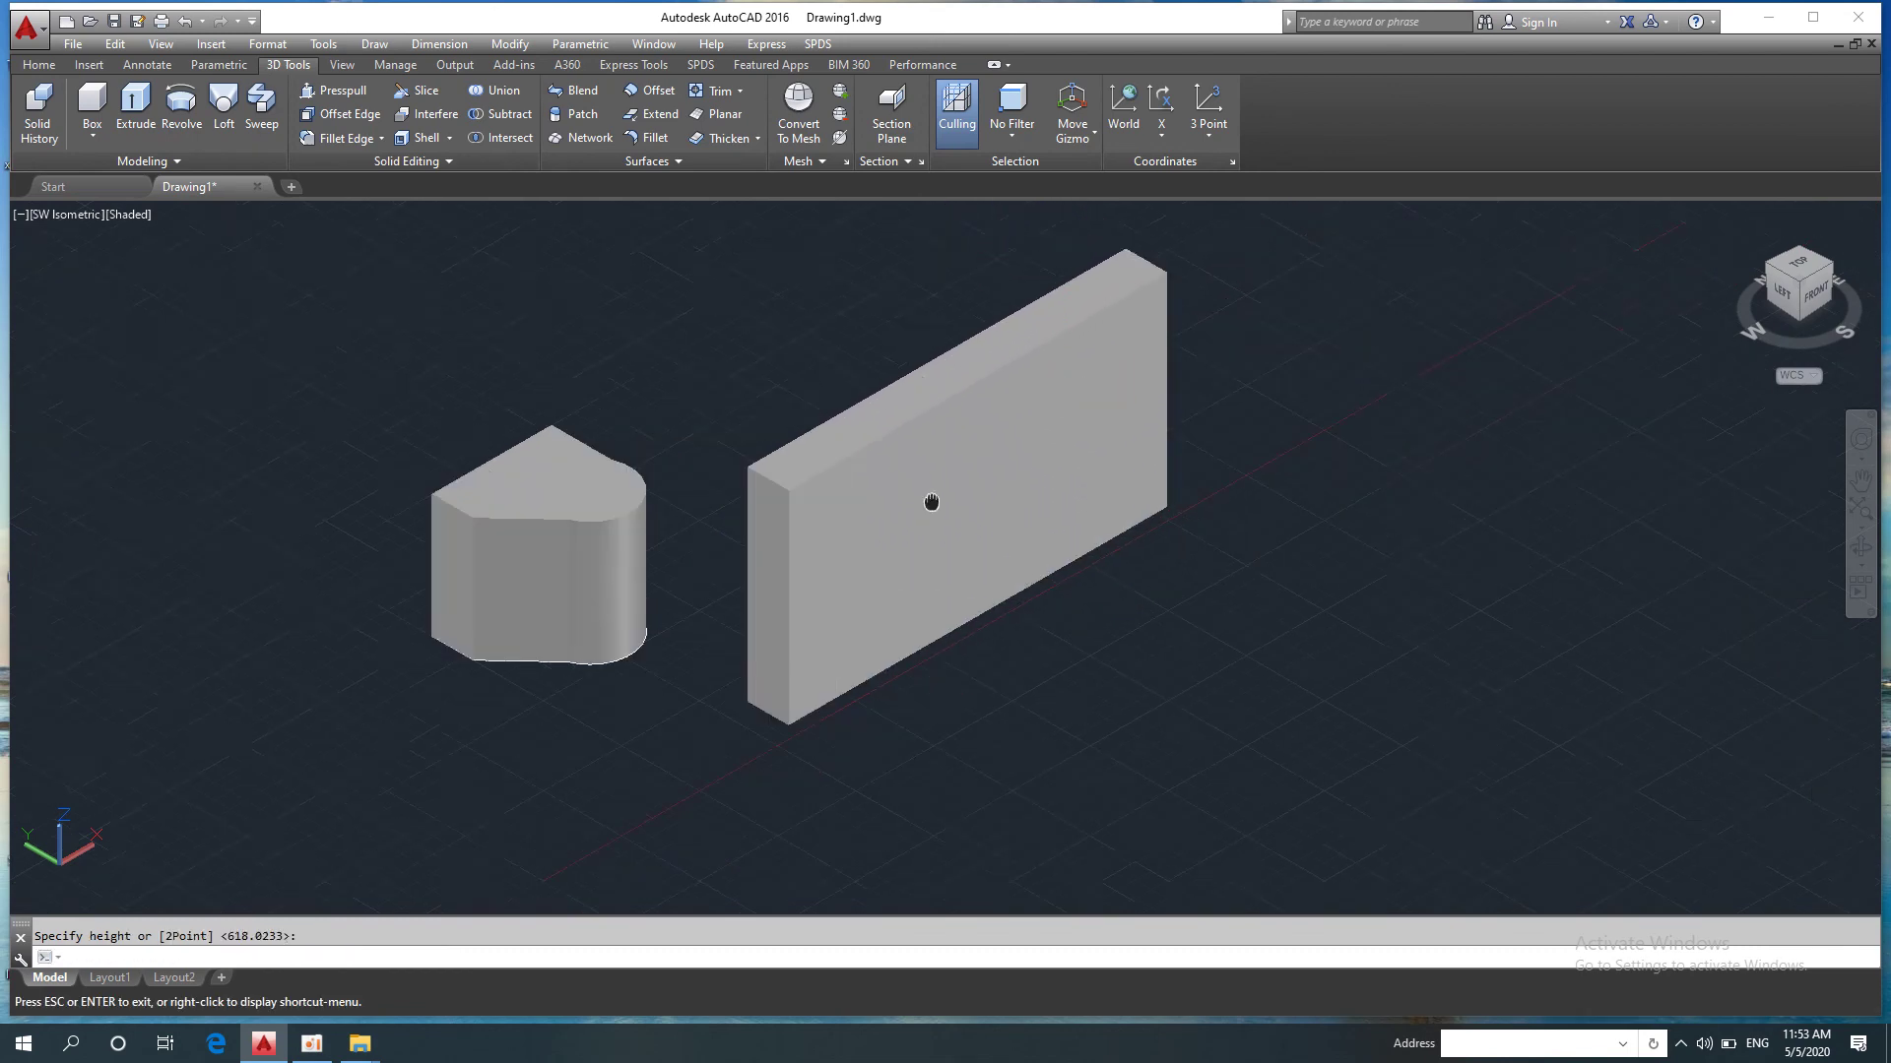
{"action": "scroll", "coordinate": [848, 511], "scroll_direction": "up", "scroll_amount": 1}
{"action": "scroll", "coordinate": [852, 508], "scroll_direction": "up", "scroll_amount": 1}
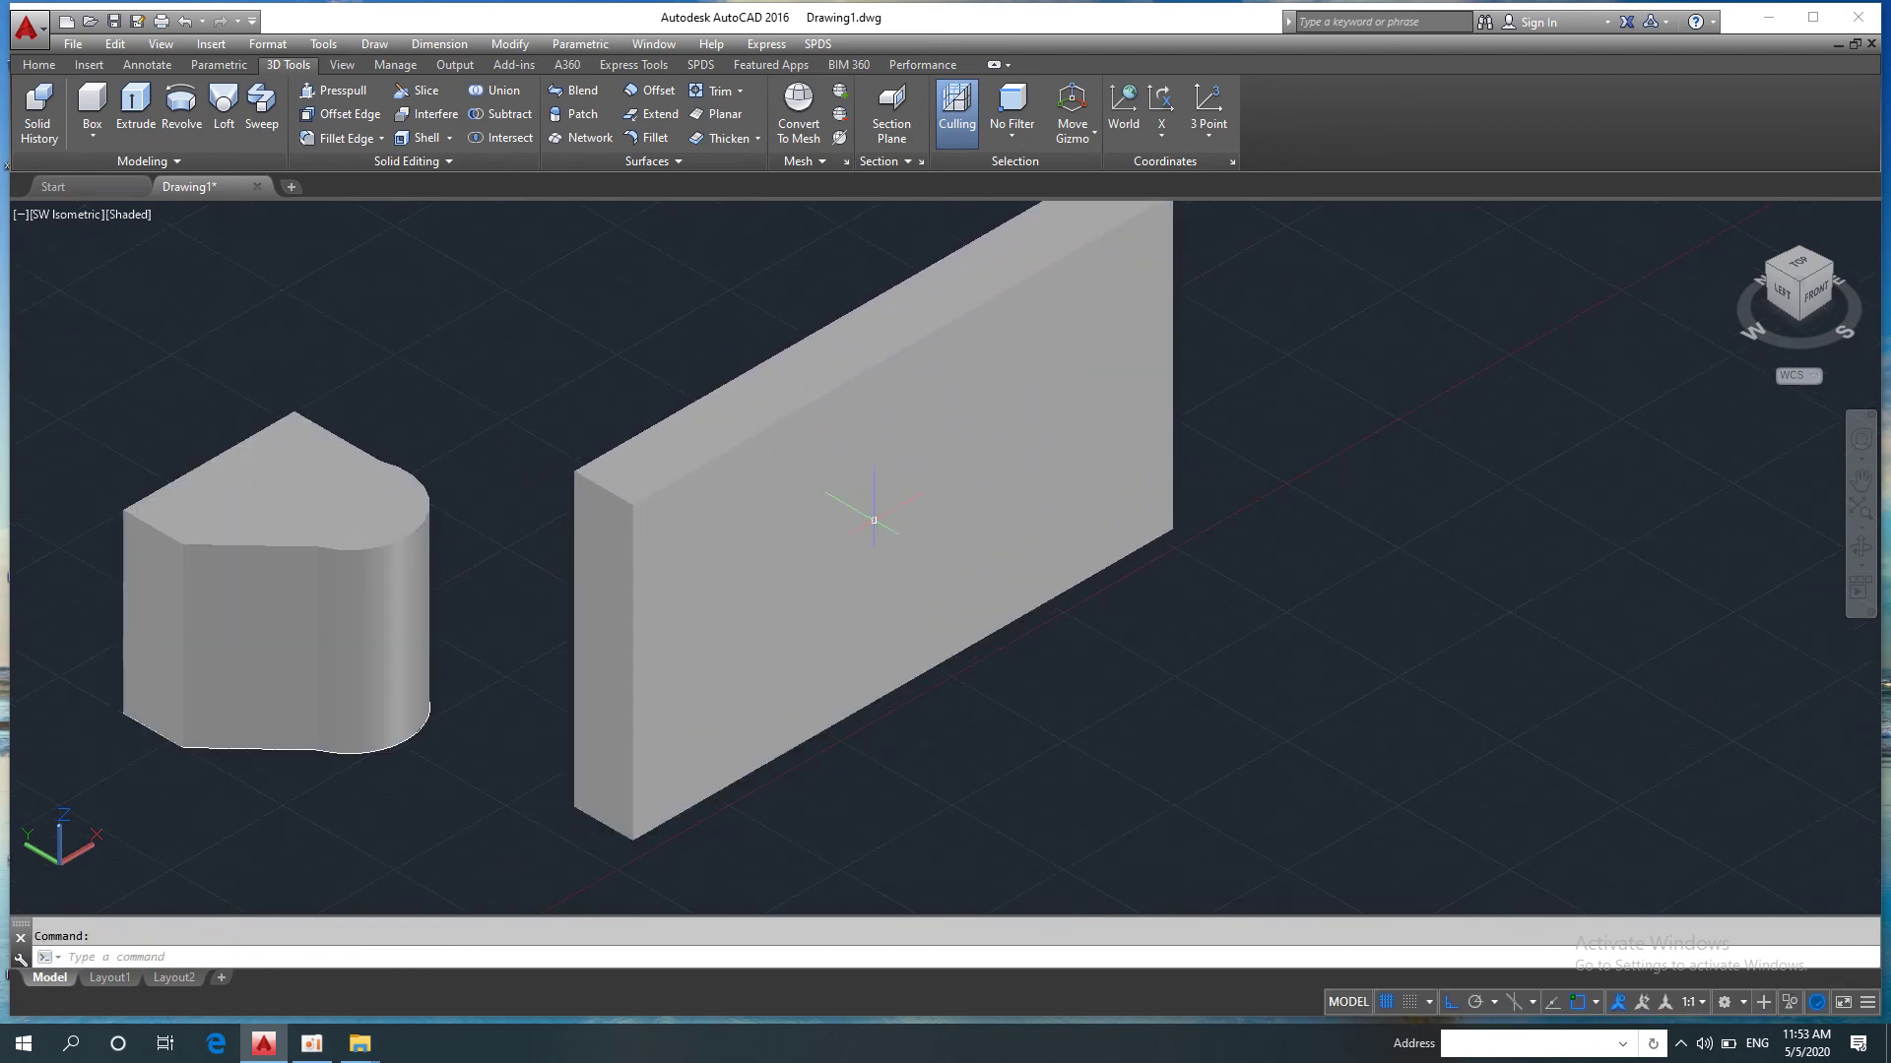
Step: Sketch a square and a circle on the plate's front face
{"action": "left_click", "coordinate": [39, 64]}
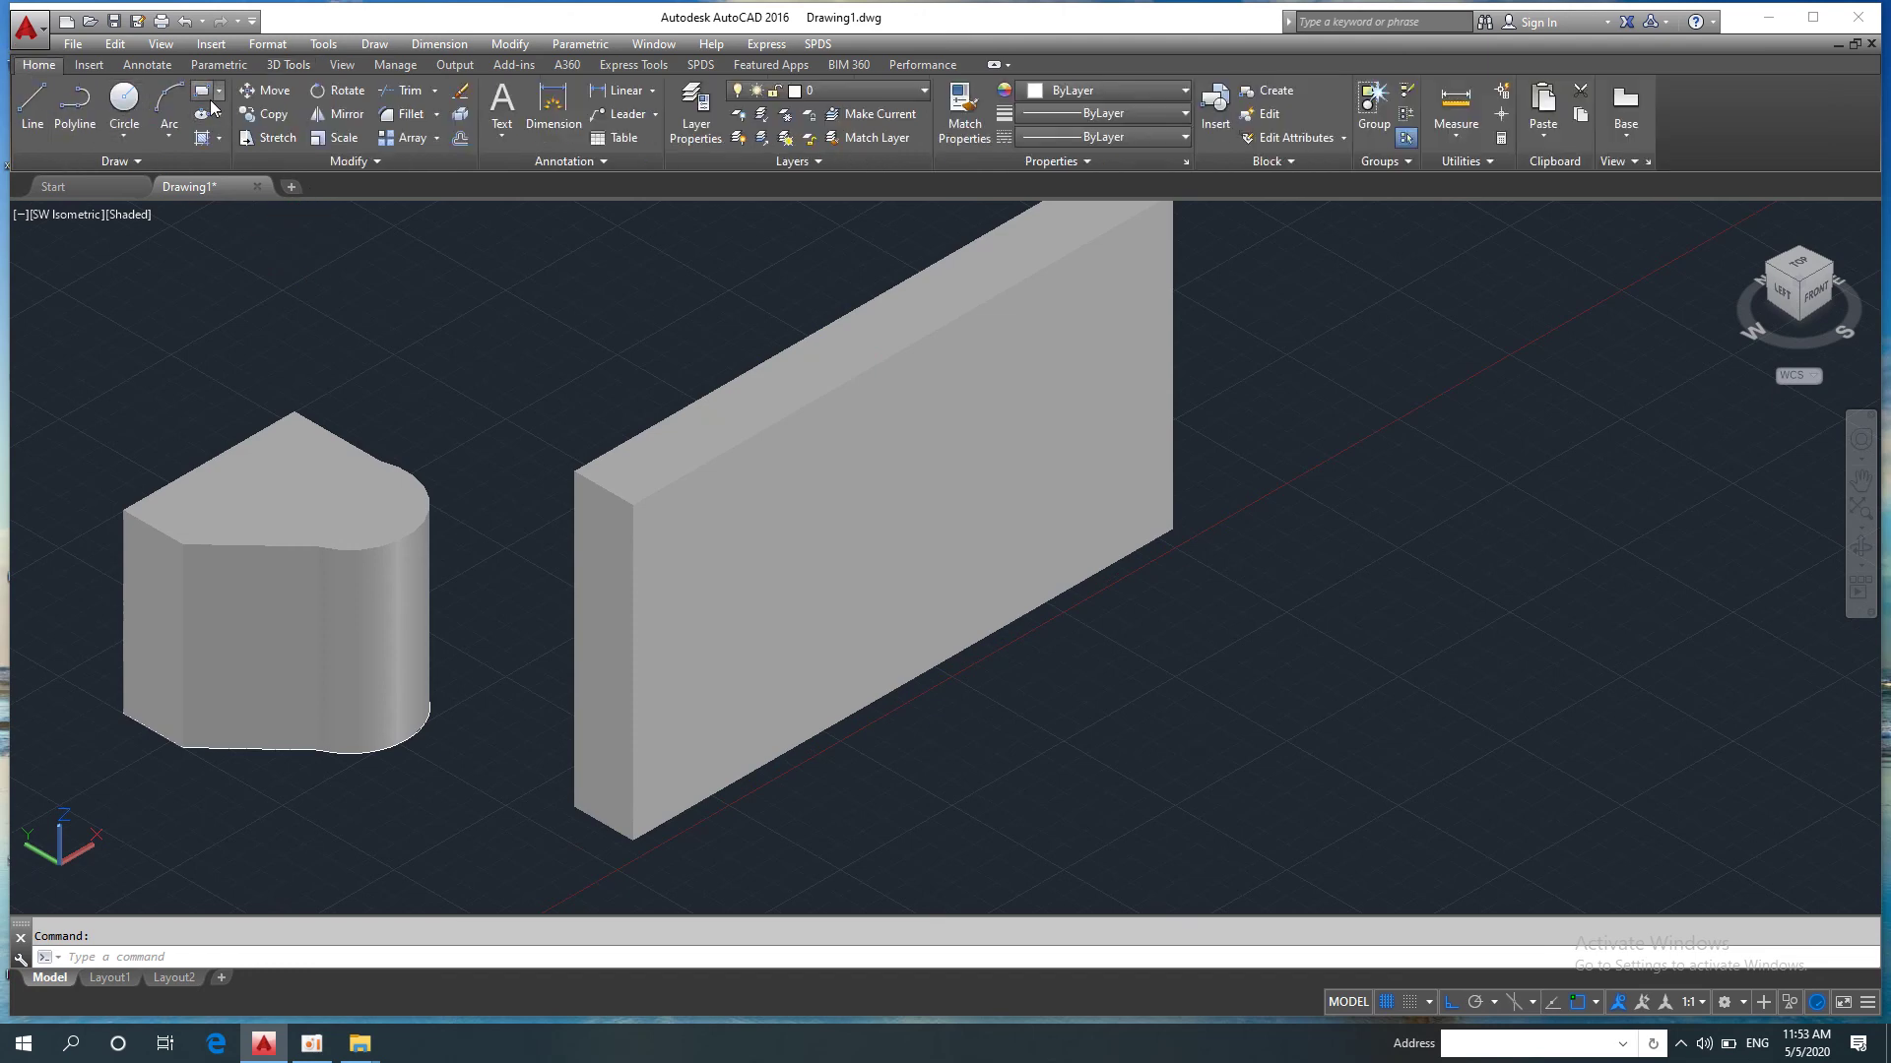
{"action": "left_click", "coordinate": [202, 90]}
{"action": "left_click", "coordinate": [711, 524]}
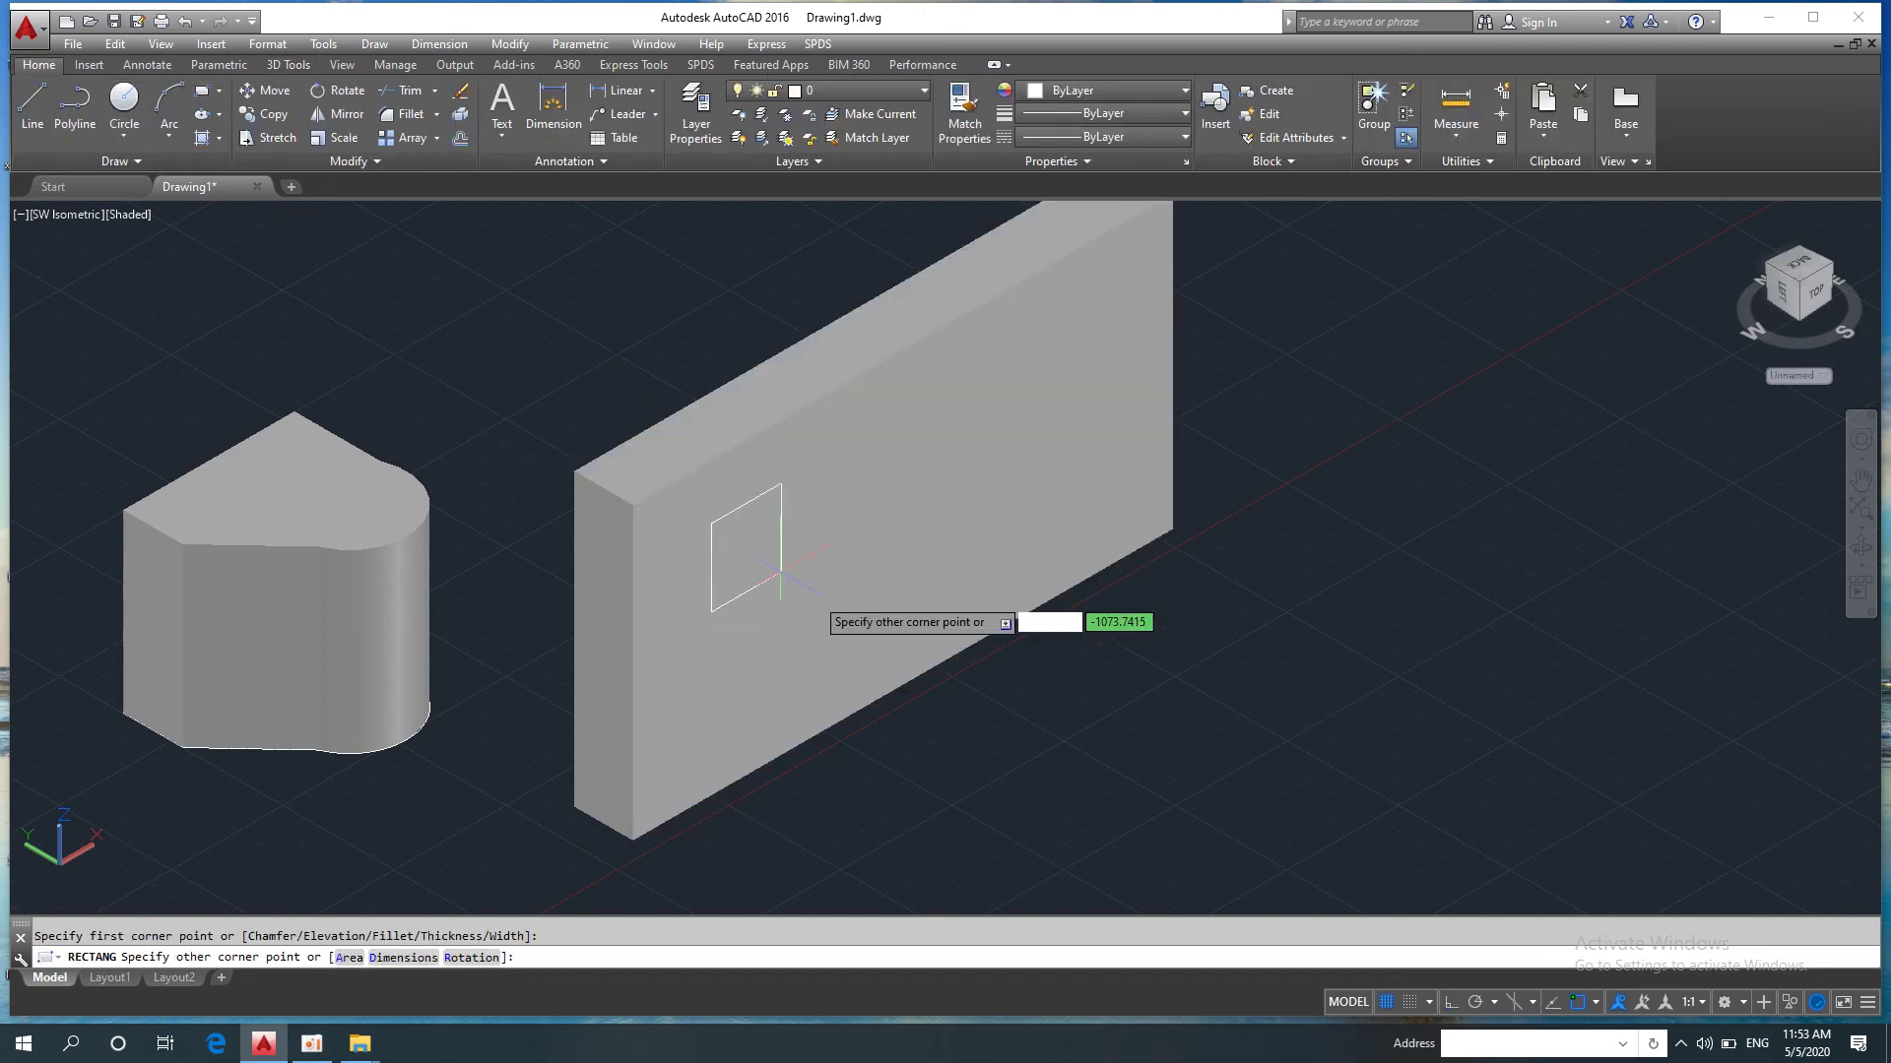
{"action": "left_click", "coordinate": [815, 615]}
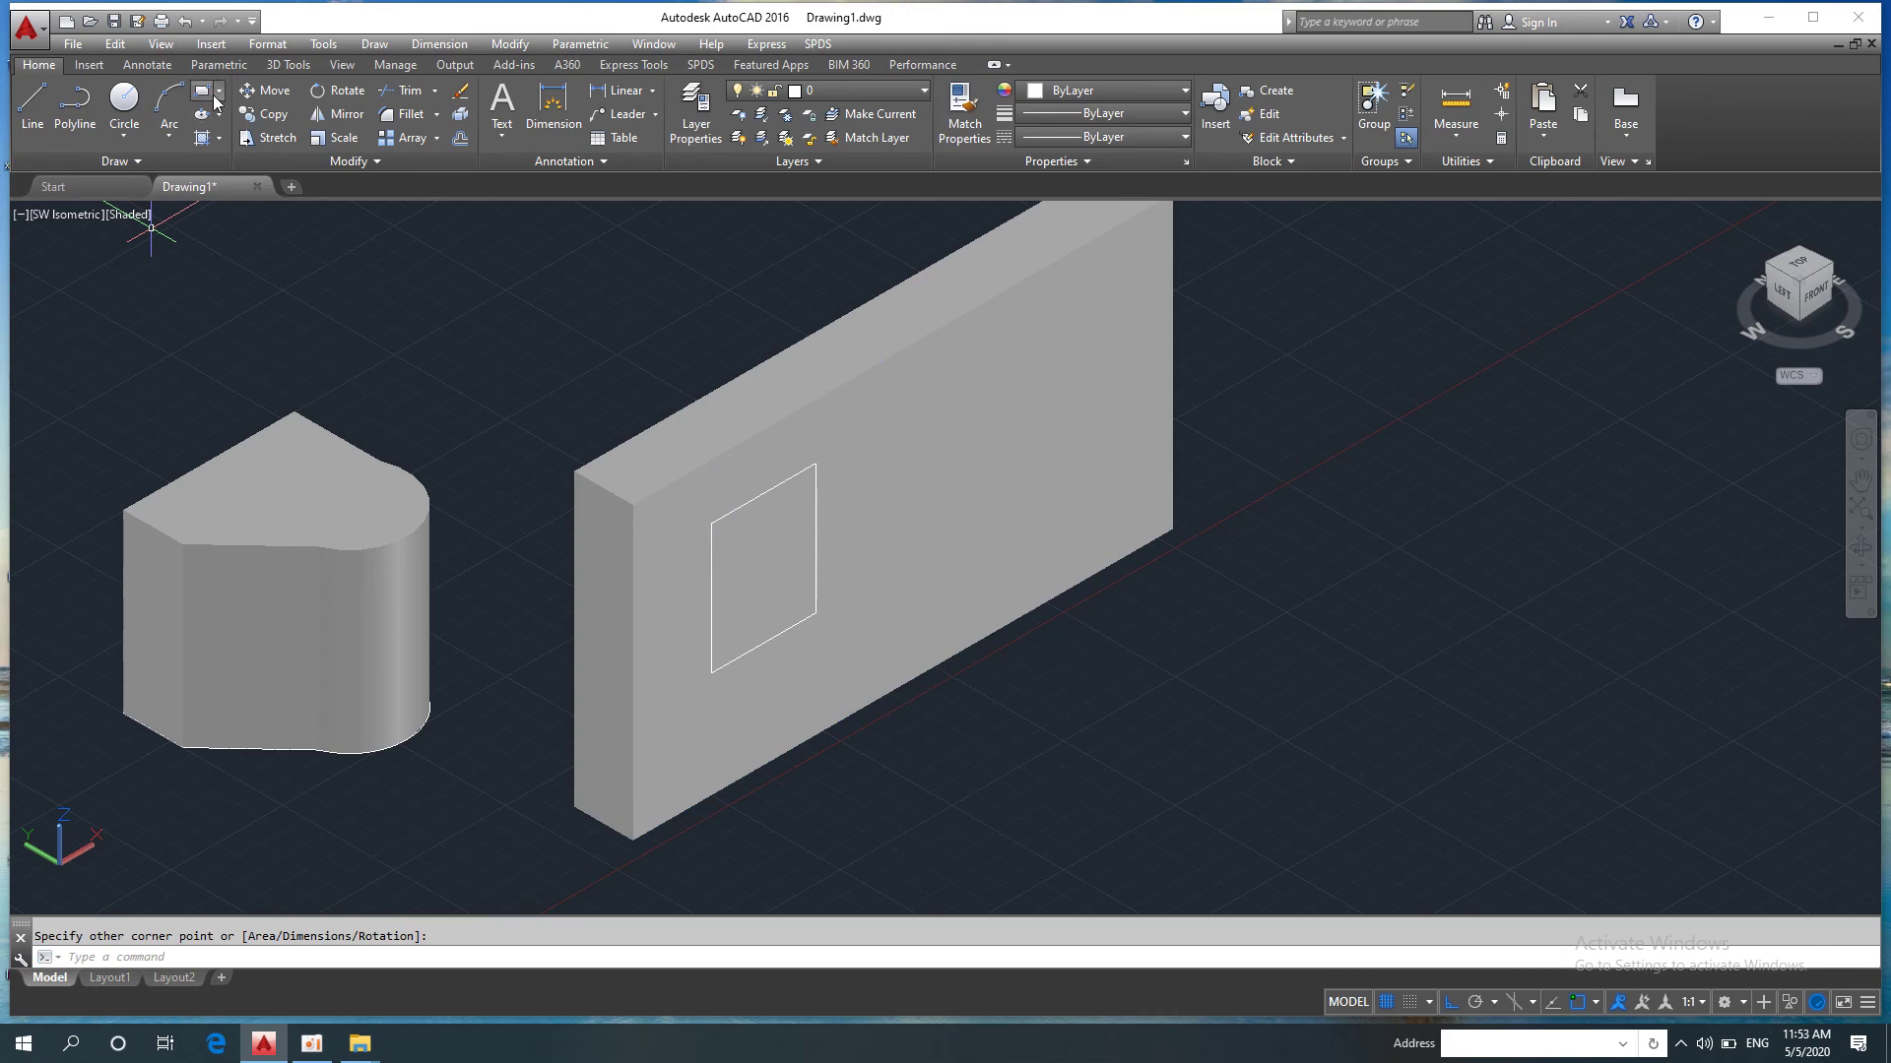
{"action": "left_click", "coordinate": [202, 90]}
{"action": "left_click", "coordinate": [119, 115]}
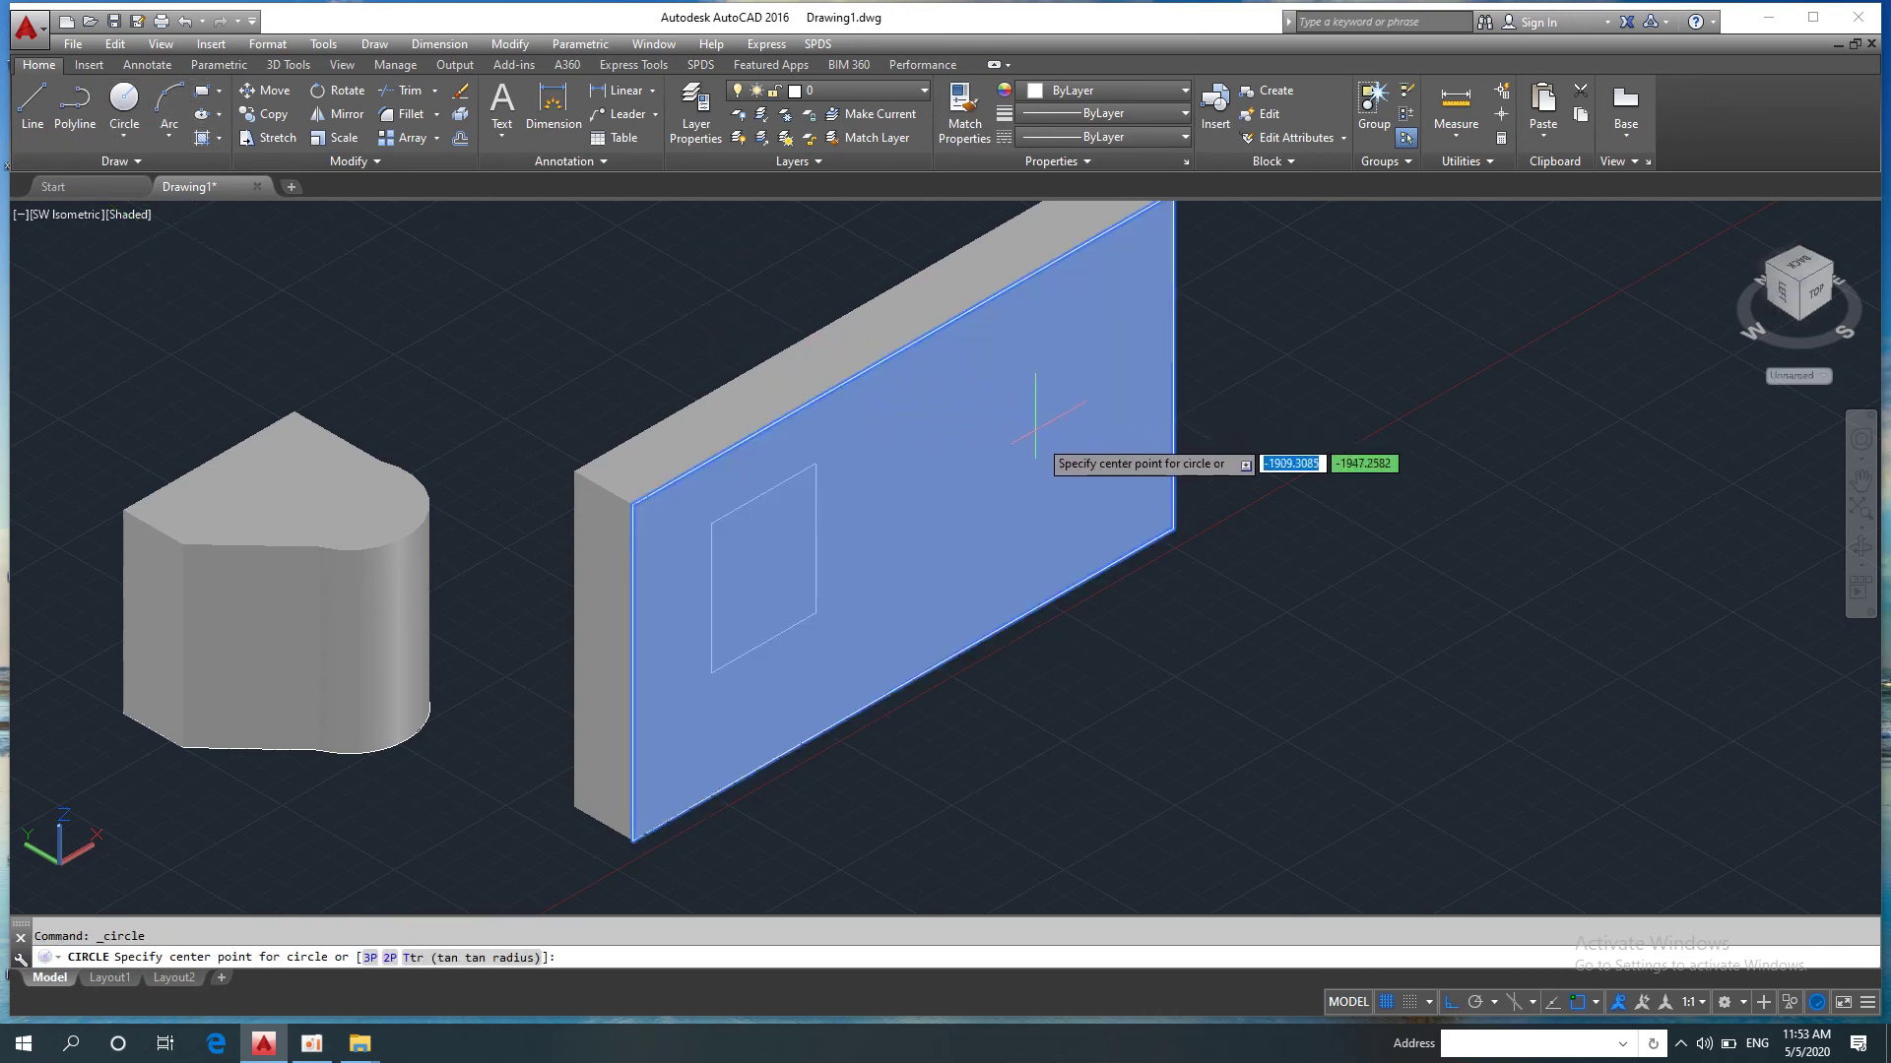
{"action": "left_click", "coordinate": [1038, 439]}
{"action": "left_click", "coordinate": [1084, 509]}
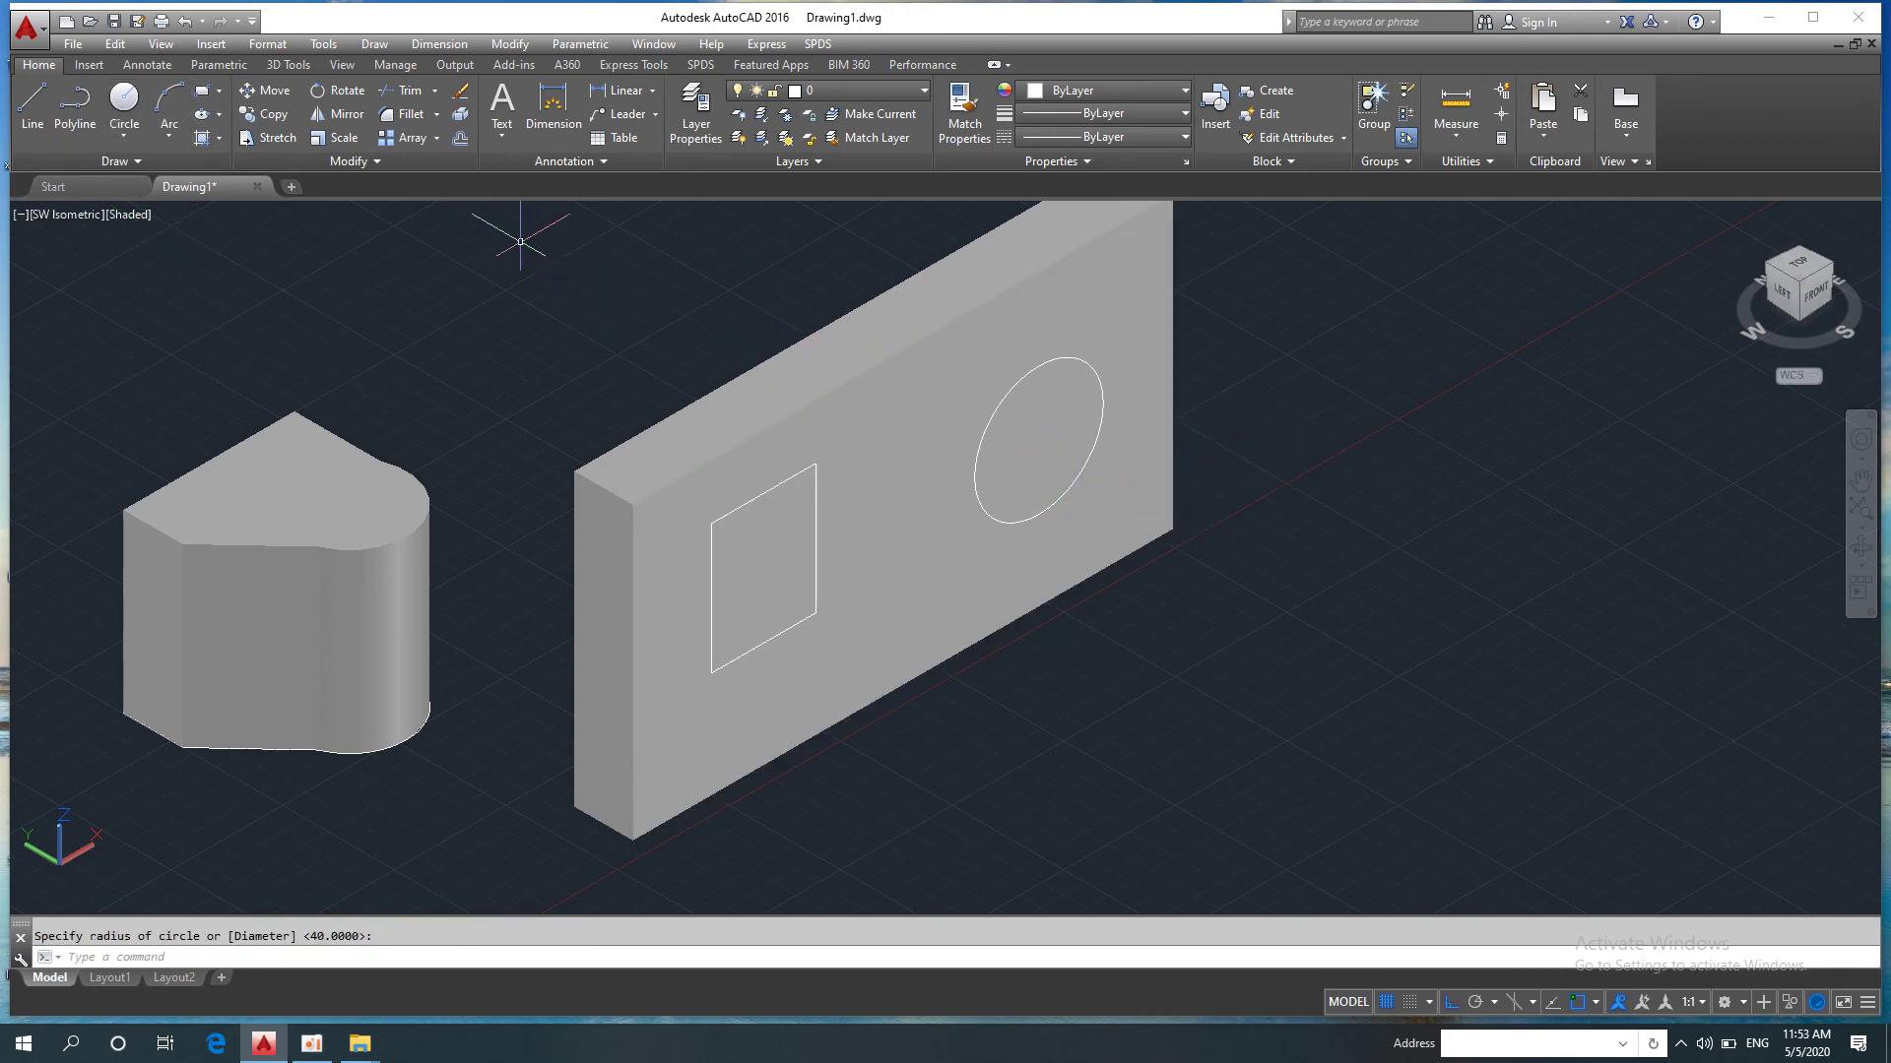
{"action": "left_click", "coordinate": [289, 65]}
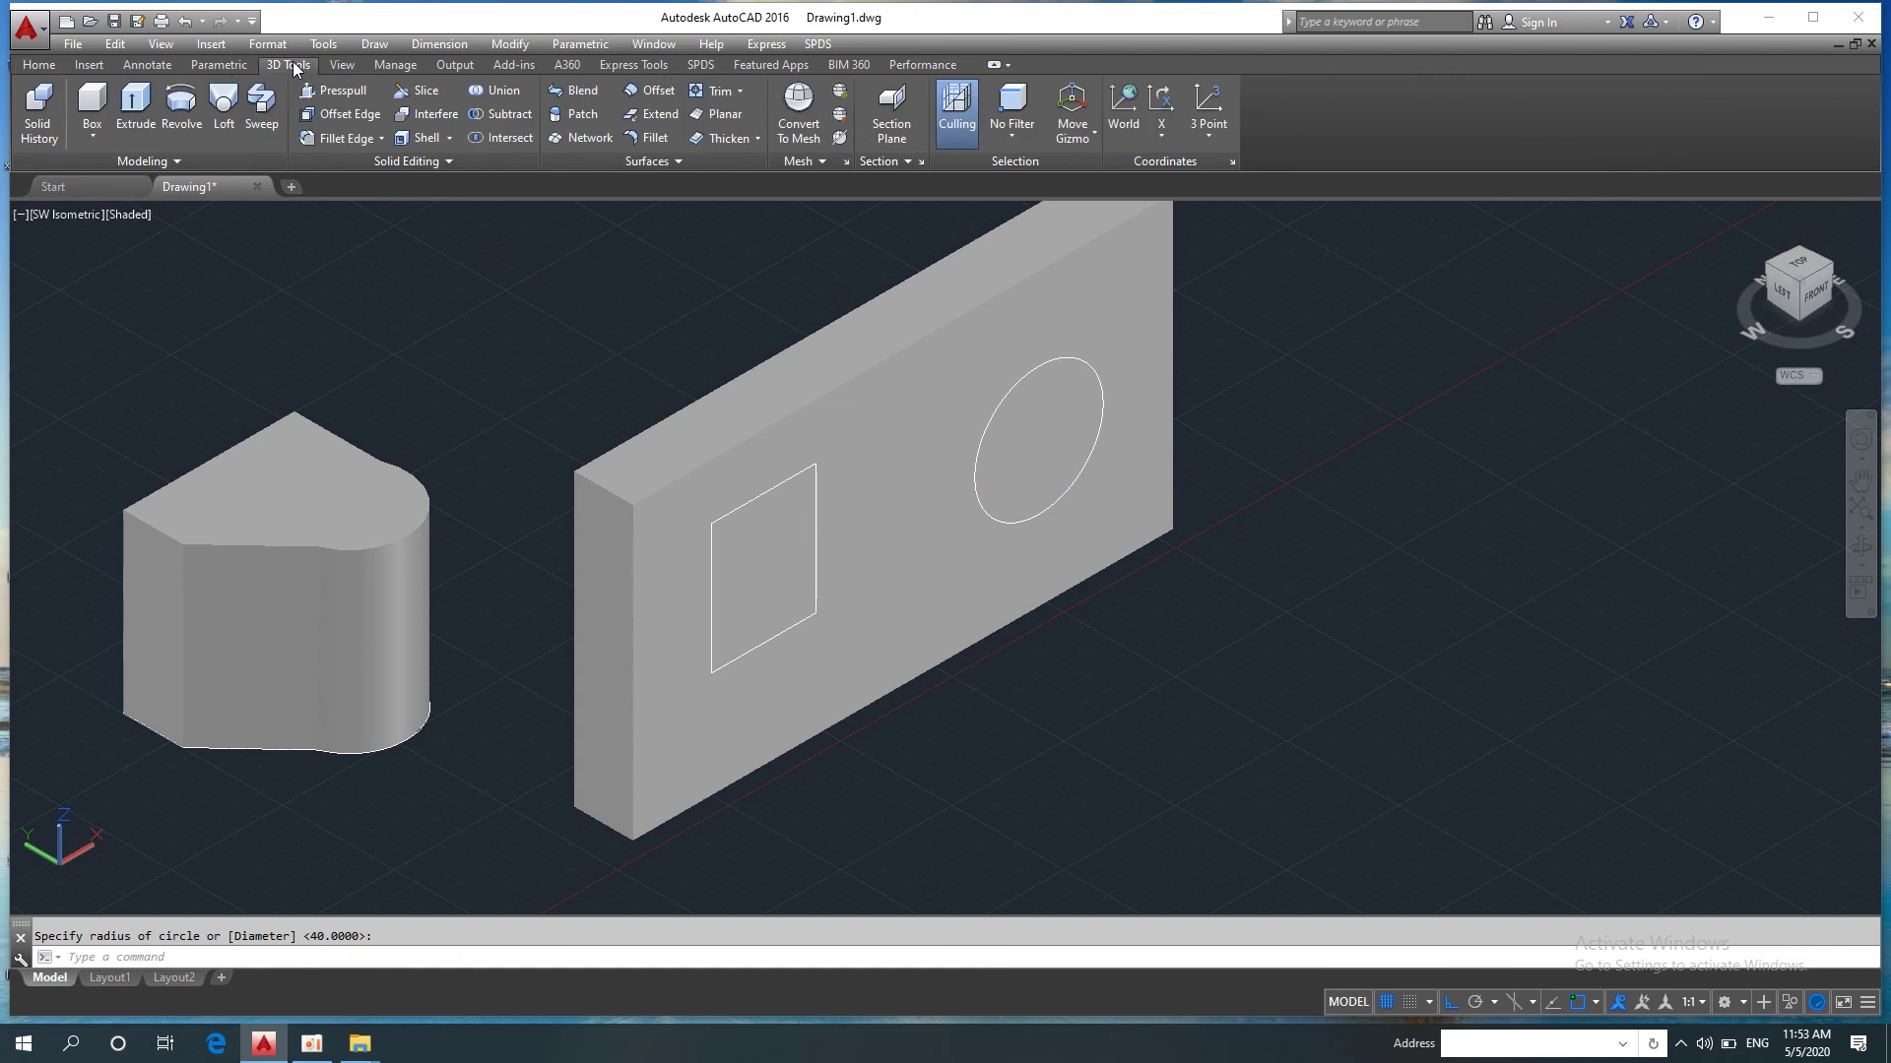
Step: Press-pull the square and then the circle through the plate to make two openings
{"action": "left_click", "coordinate": [340, 90]}
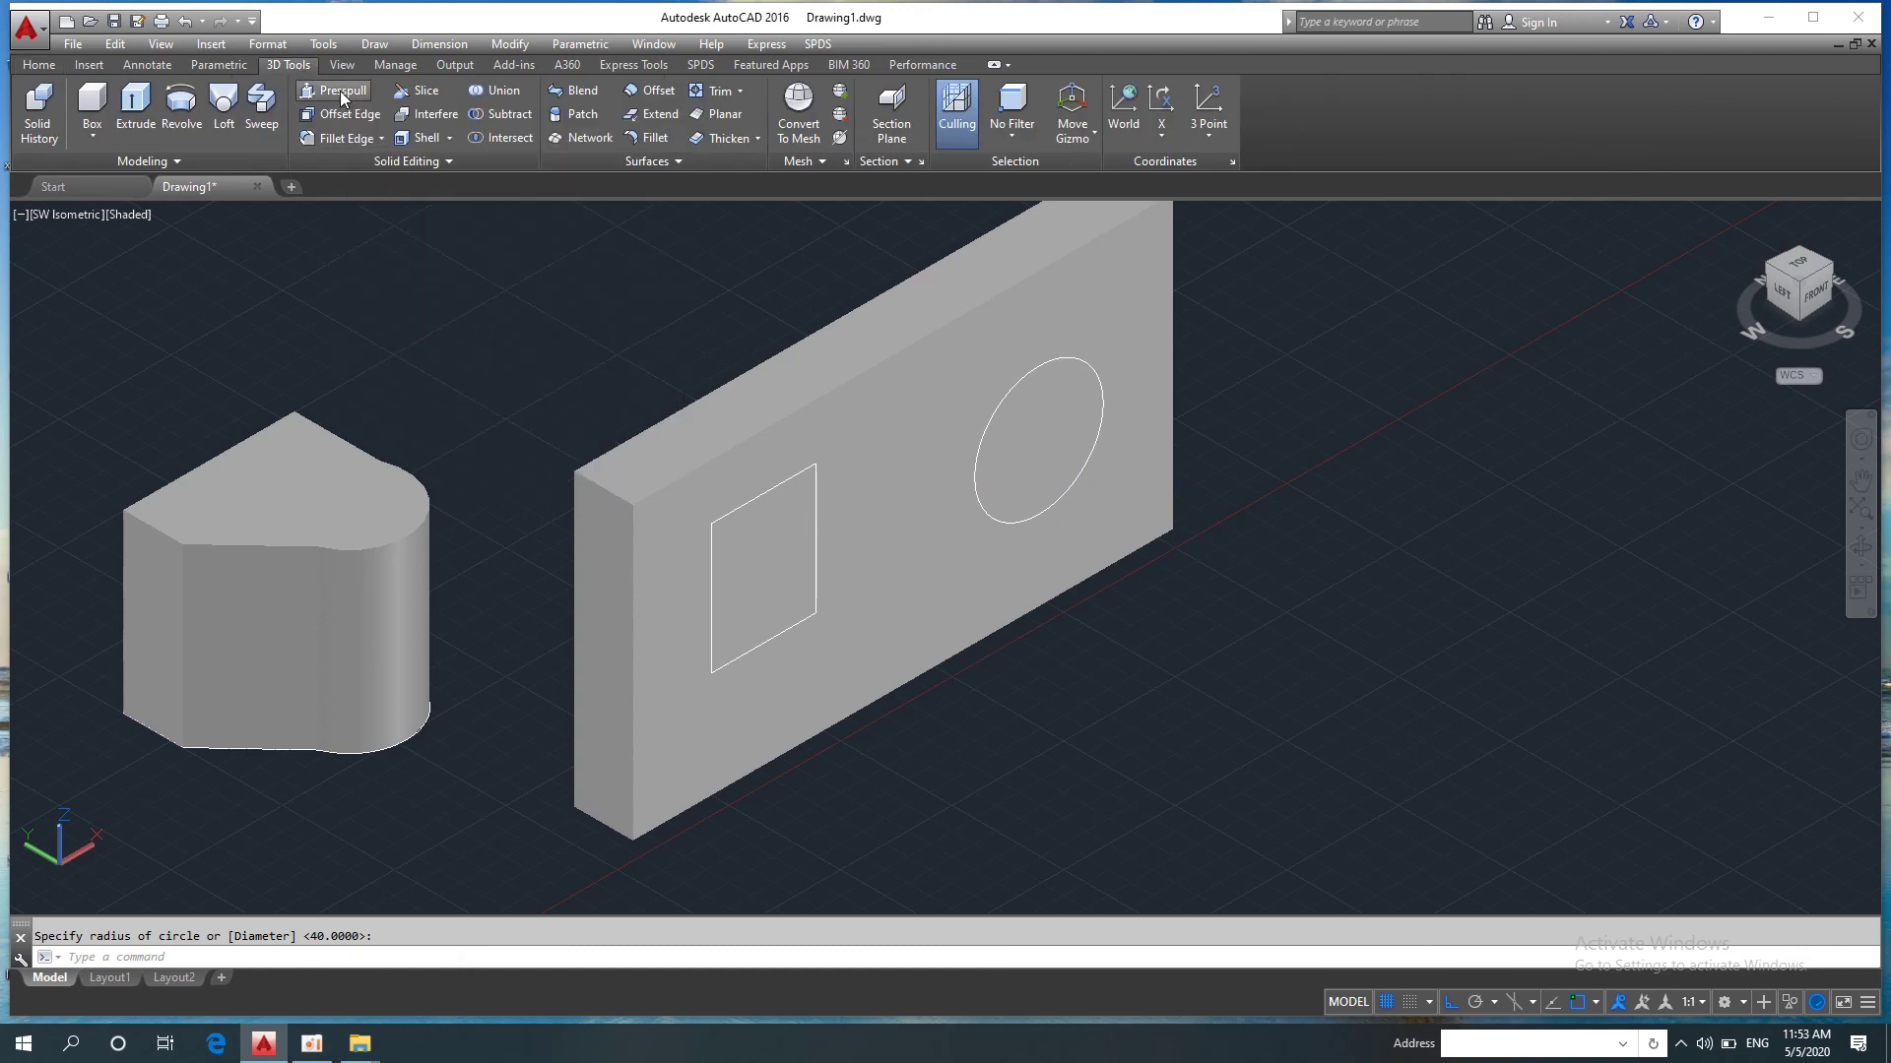
{"action": "left_click", "coordinate": [772, 551]}
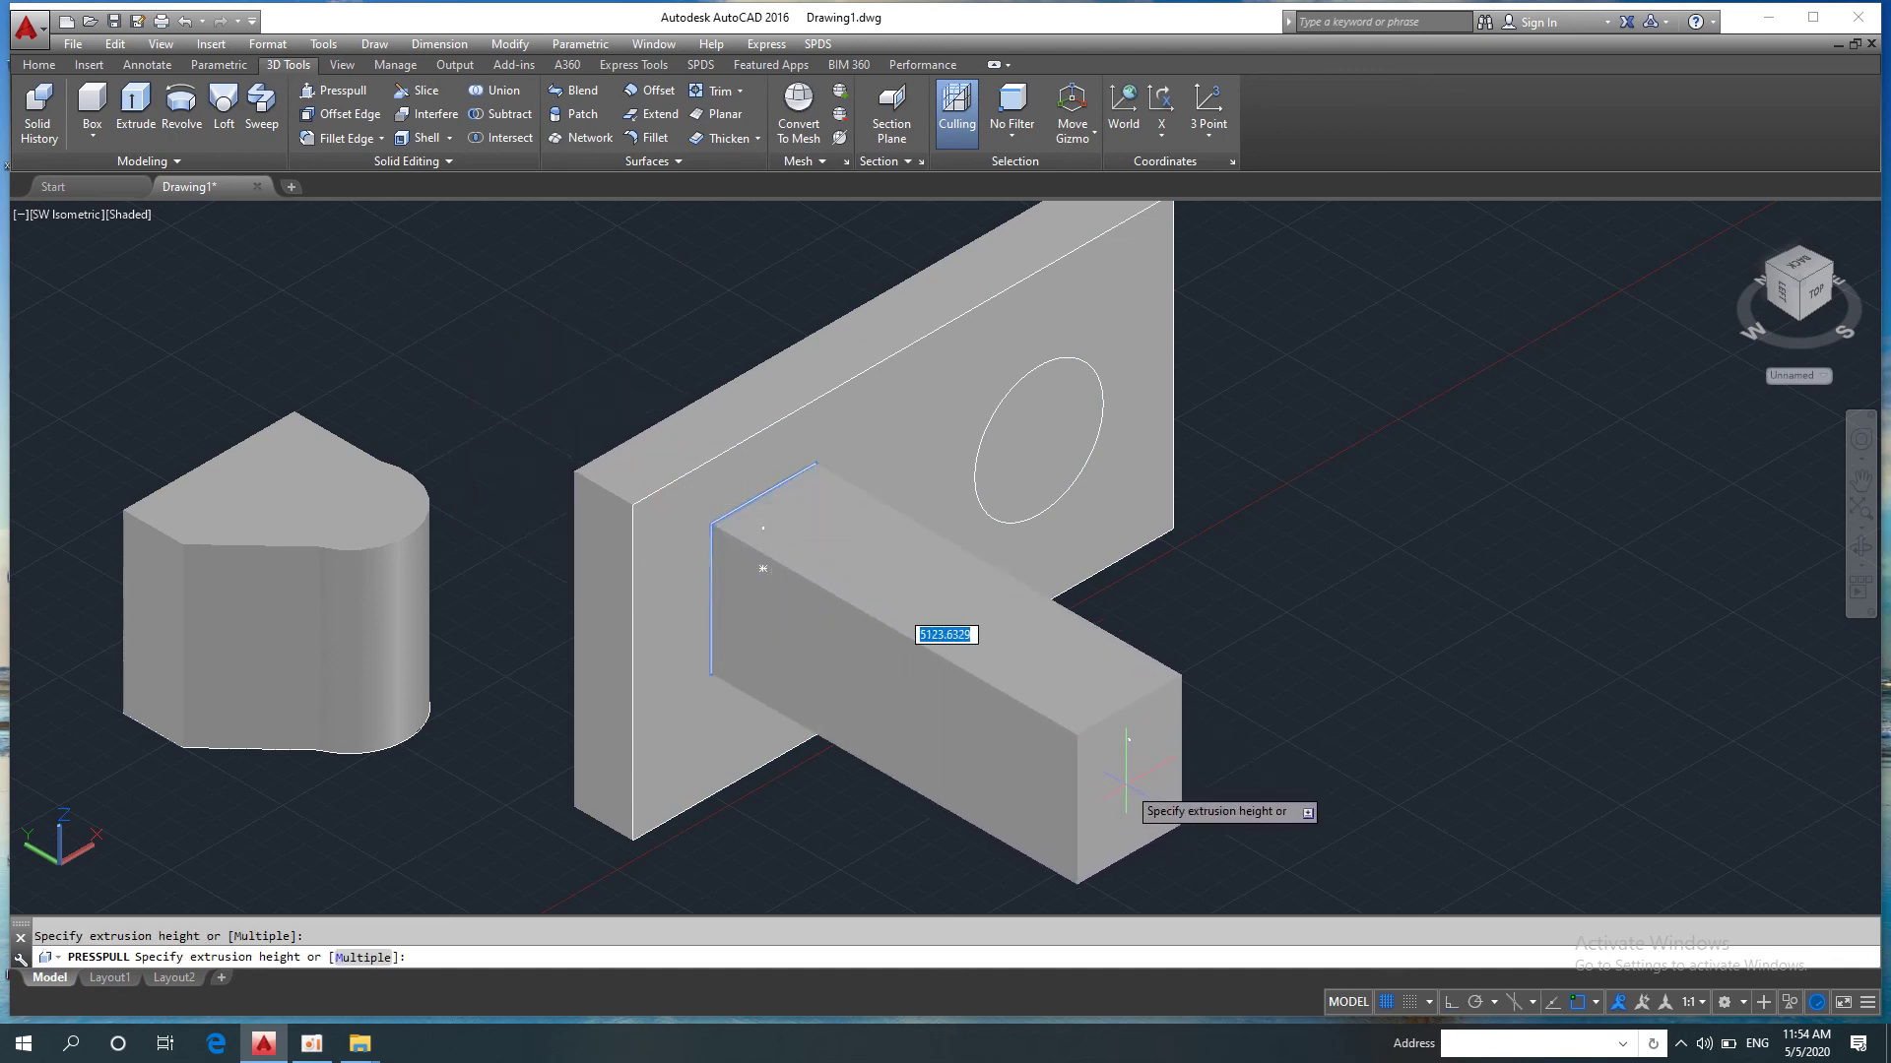
{"action": "left_click", "coordinate": [620, 497]}
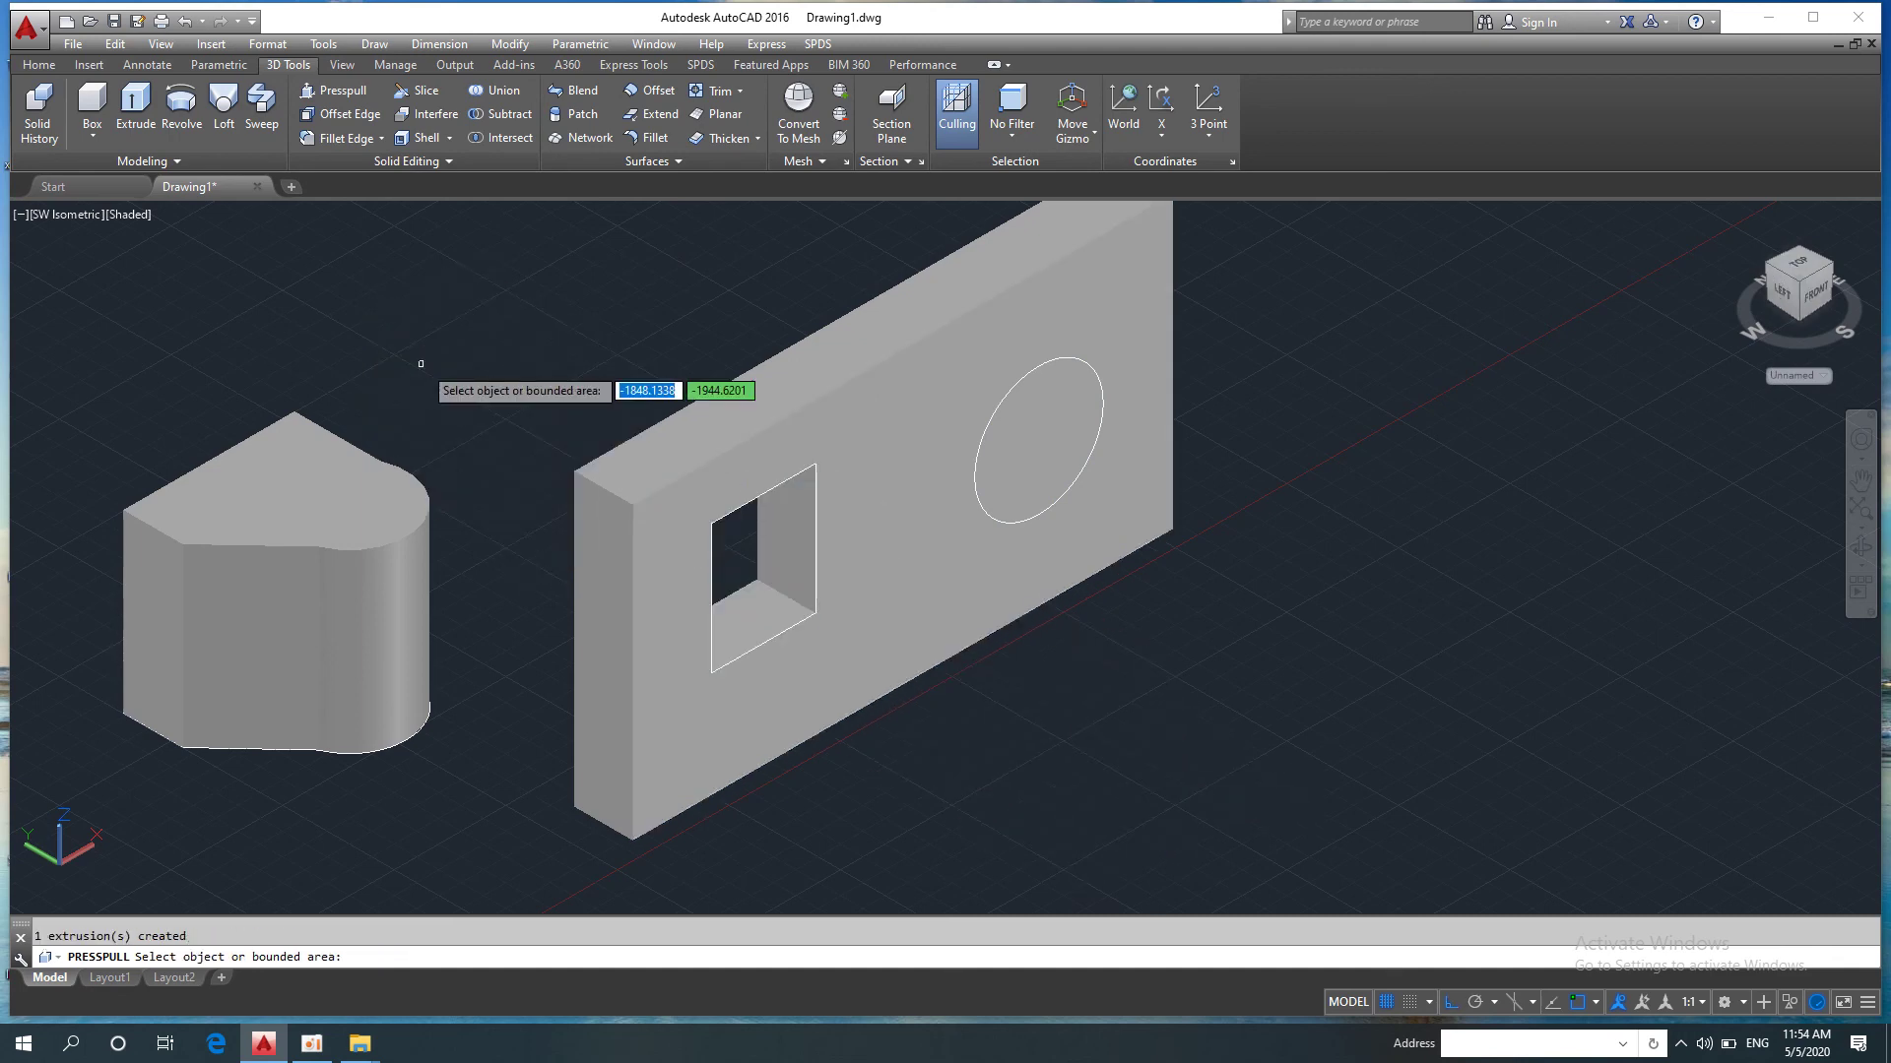
{"action": "left_click", "coordinate": [1031, 454]}
{"action": "left_click", "coordinate": [749, 345]}
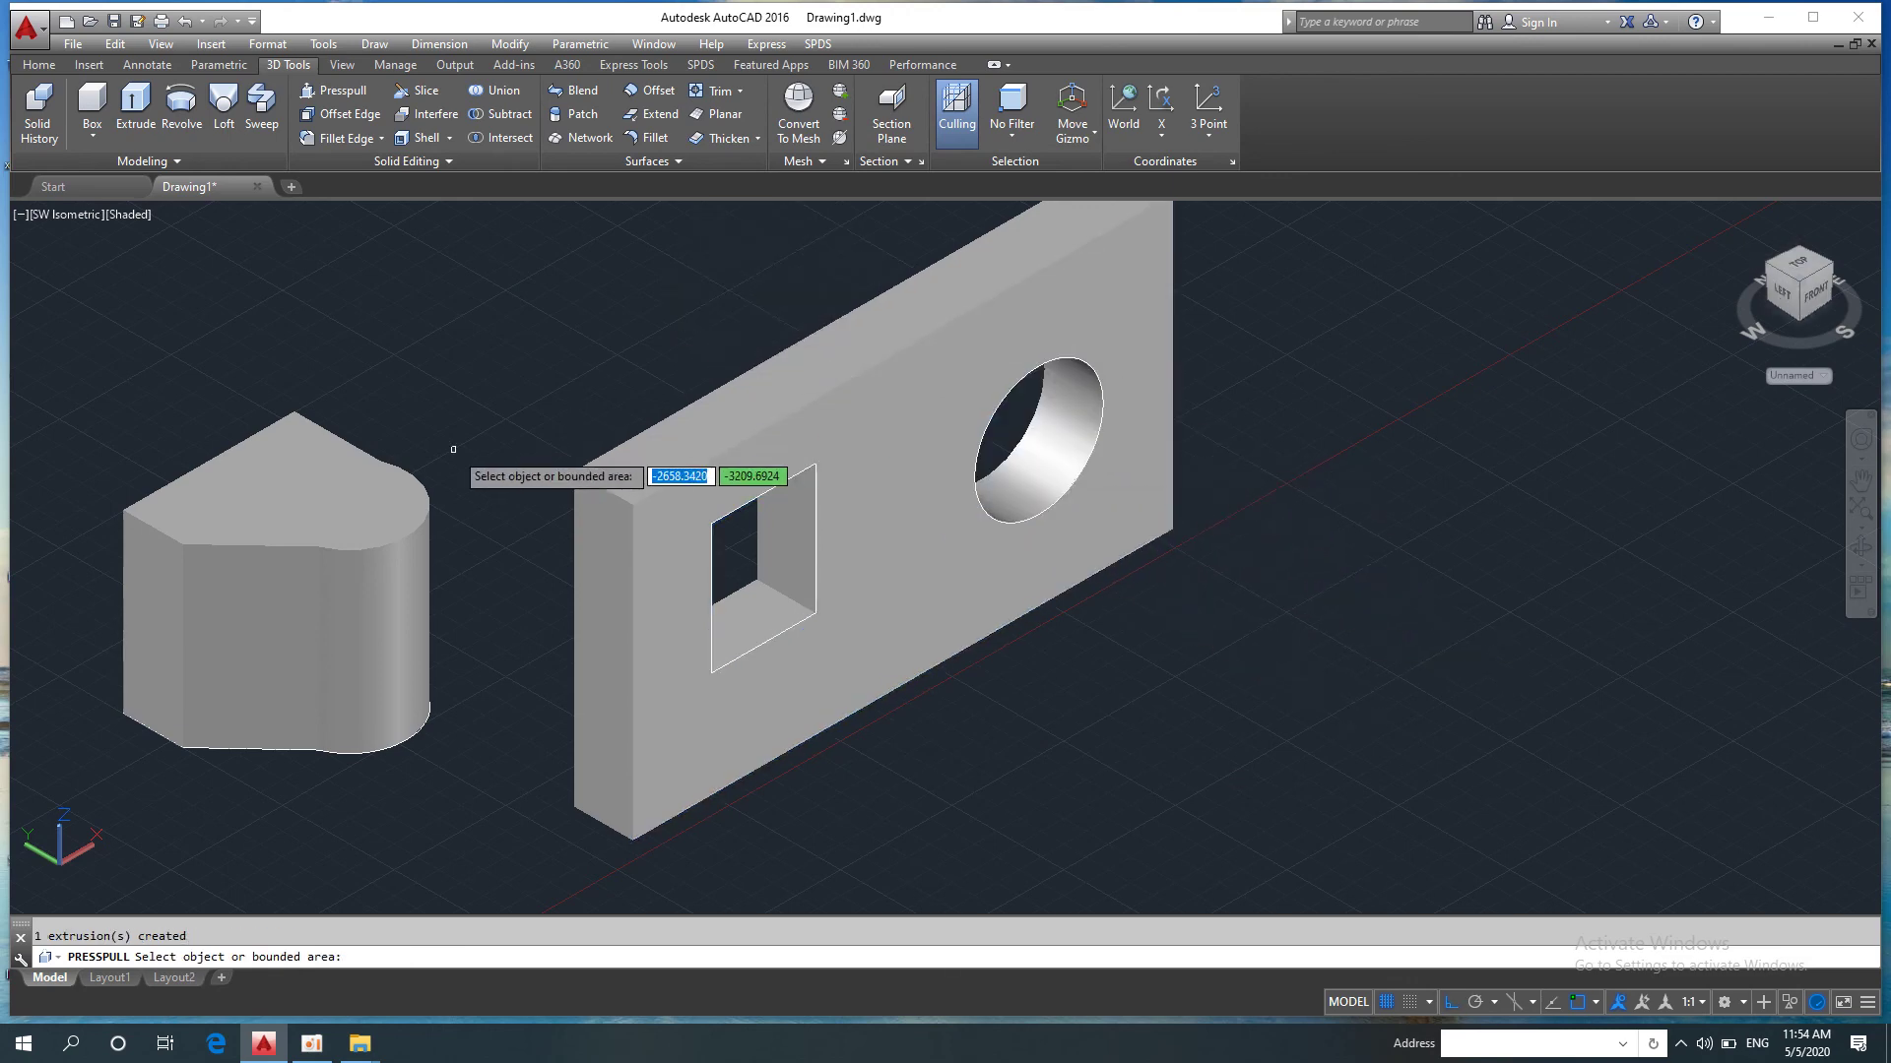
{"action": "scroll", "coordinate": [694, 557], "scroll_direction": "down", "scroll_amount": 3}
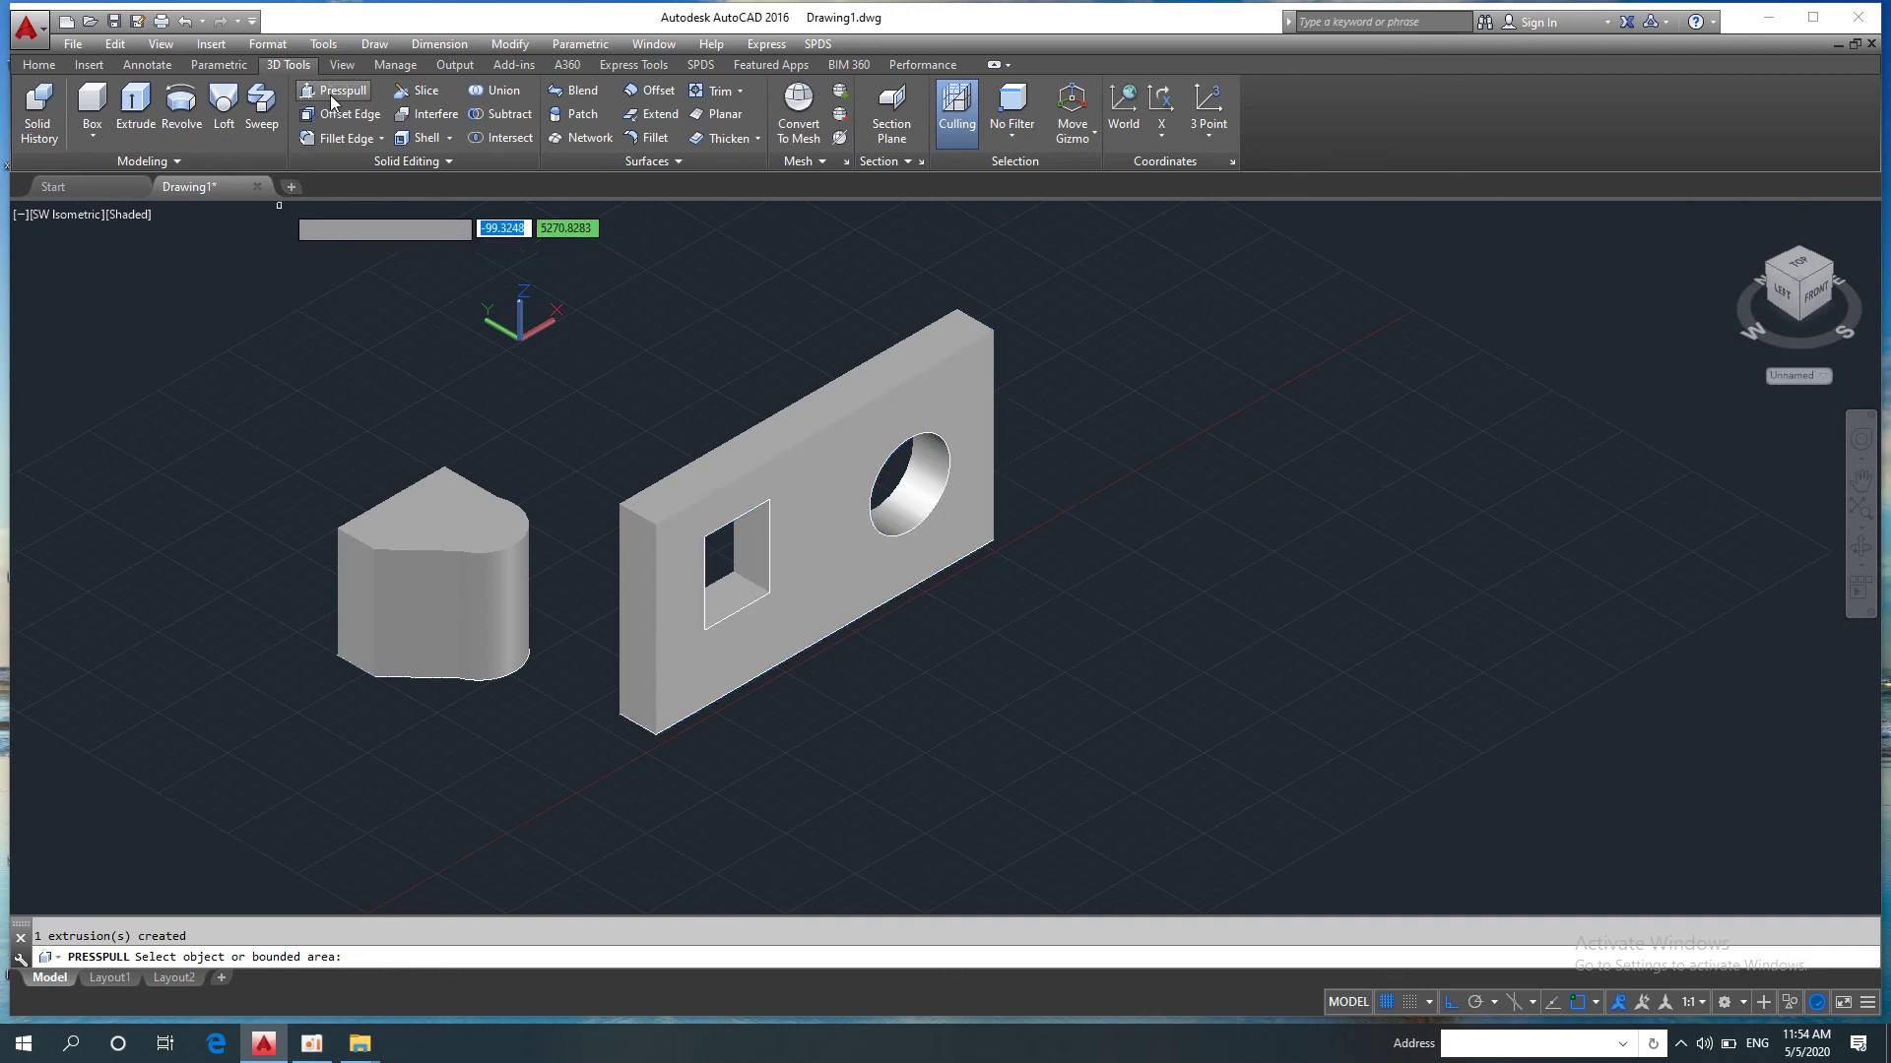
Step: Finish the press-pull and erase both existing solids
{"action": "key", "text": "Return"}
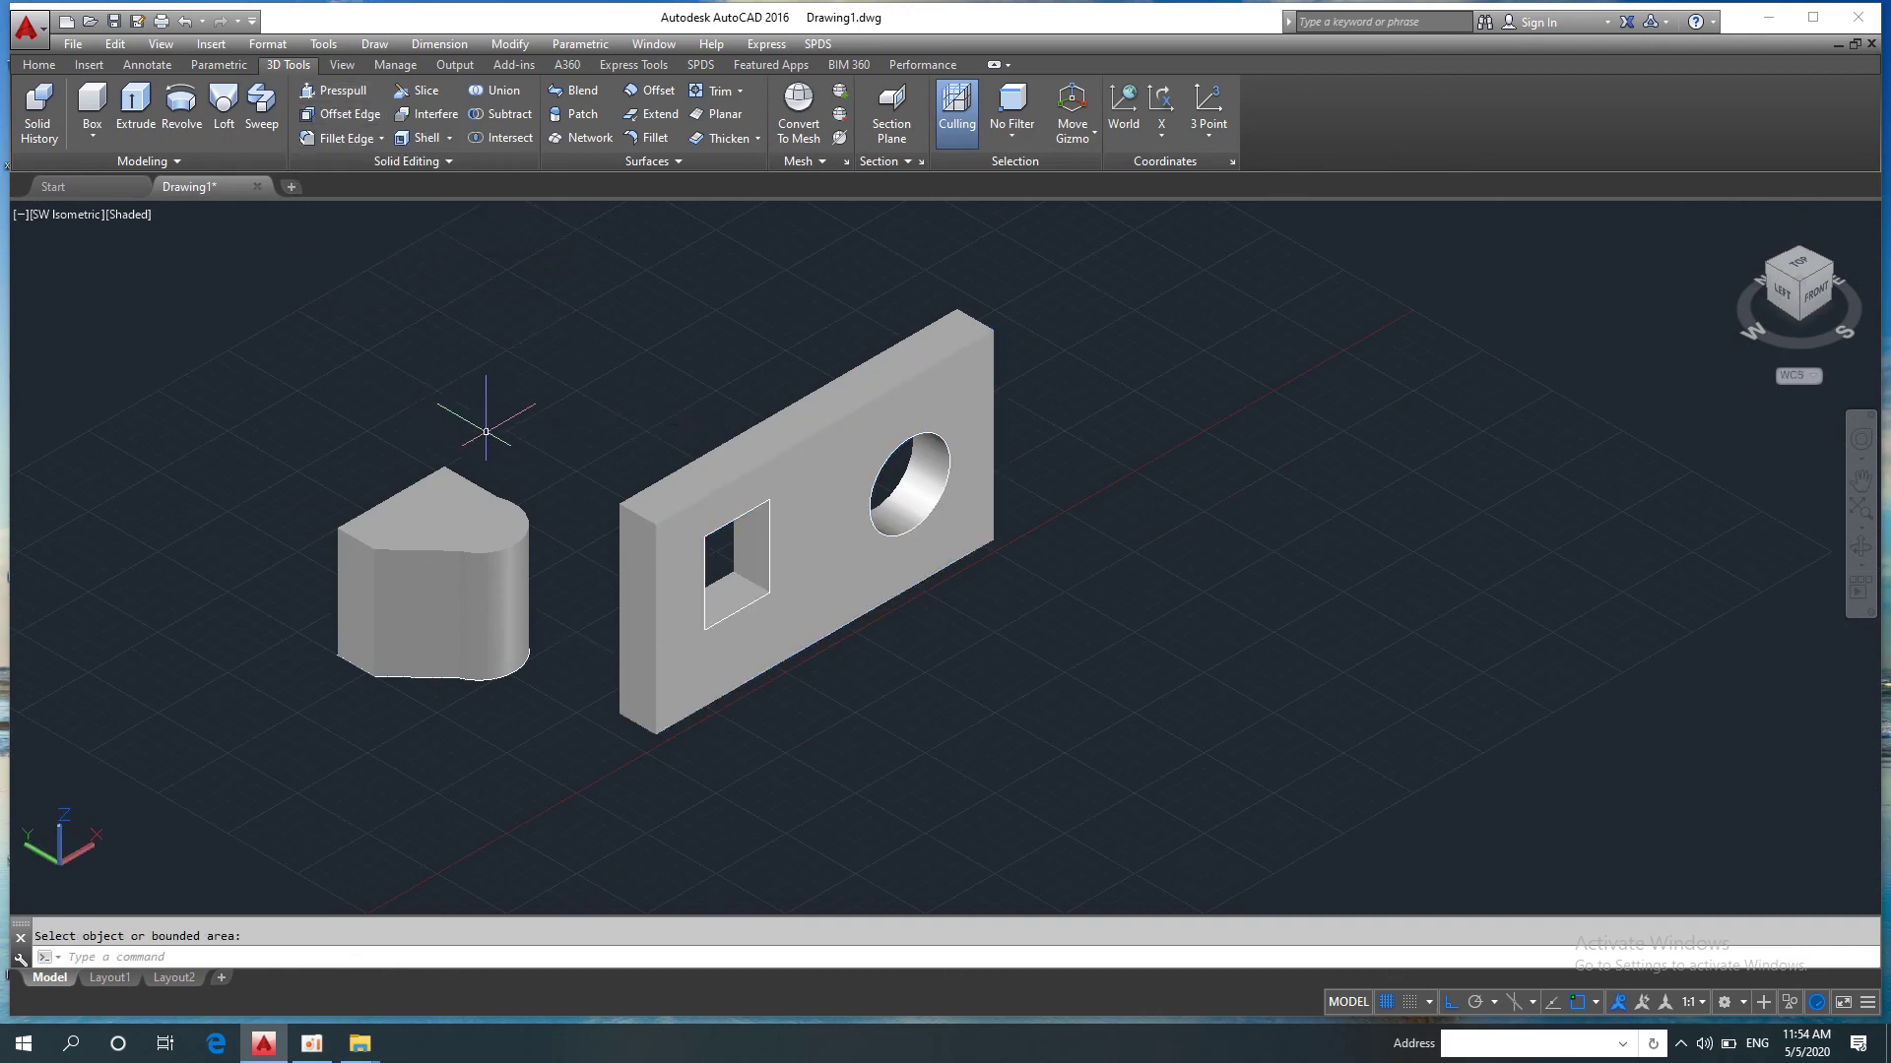
{"action": "scroll", "coordinate": [476, 454], "scroll_direction": "down", "scroll_amount": 2}
{"action": "scroll", "coordinate": [630, 502], "scroll_direction": "up", "scroll_amount": 1}
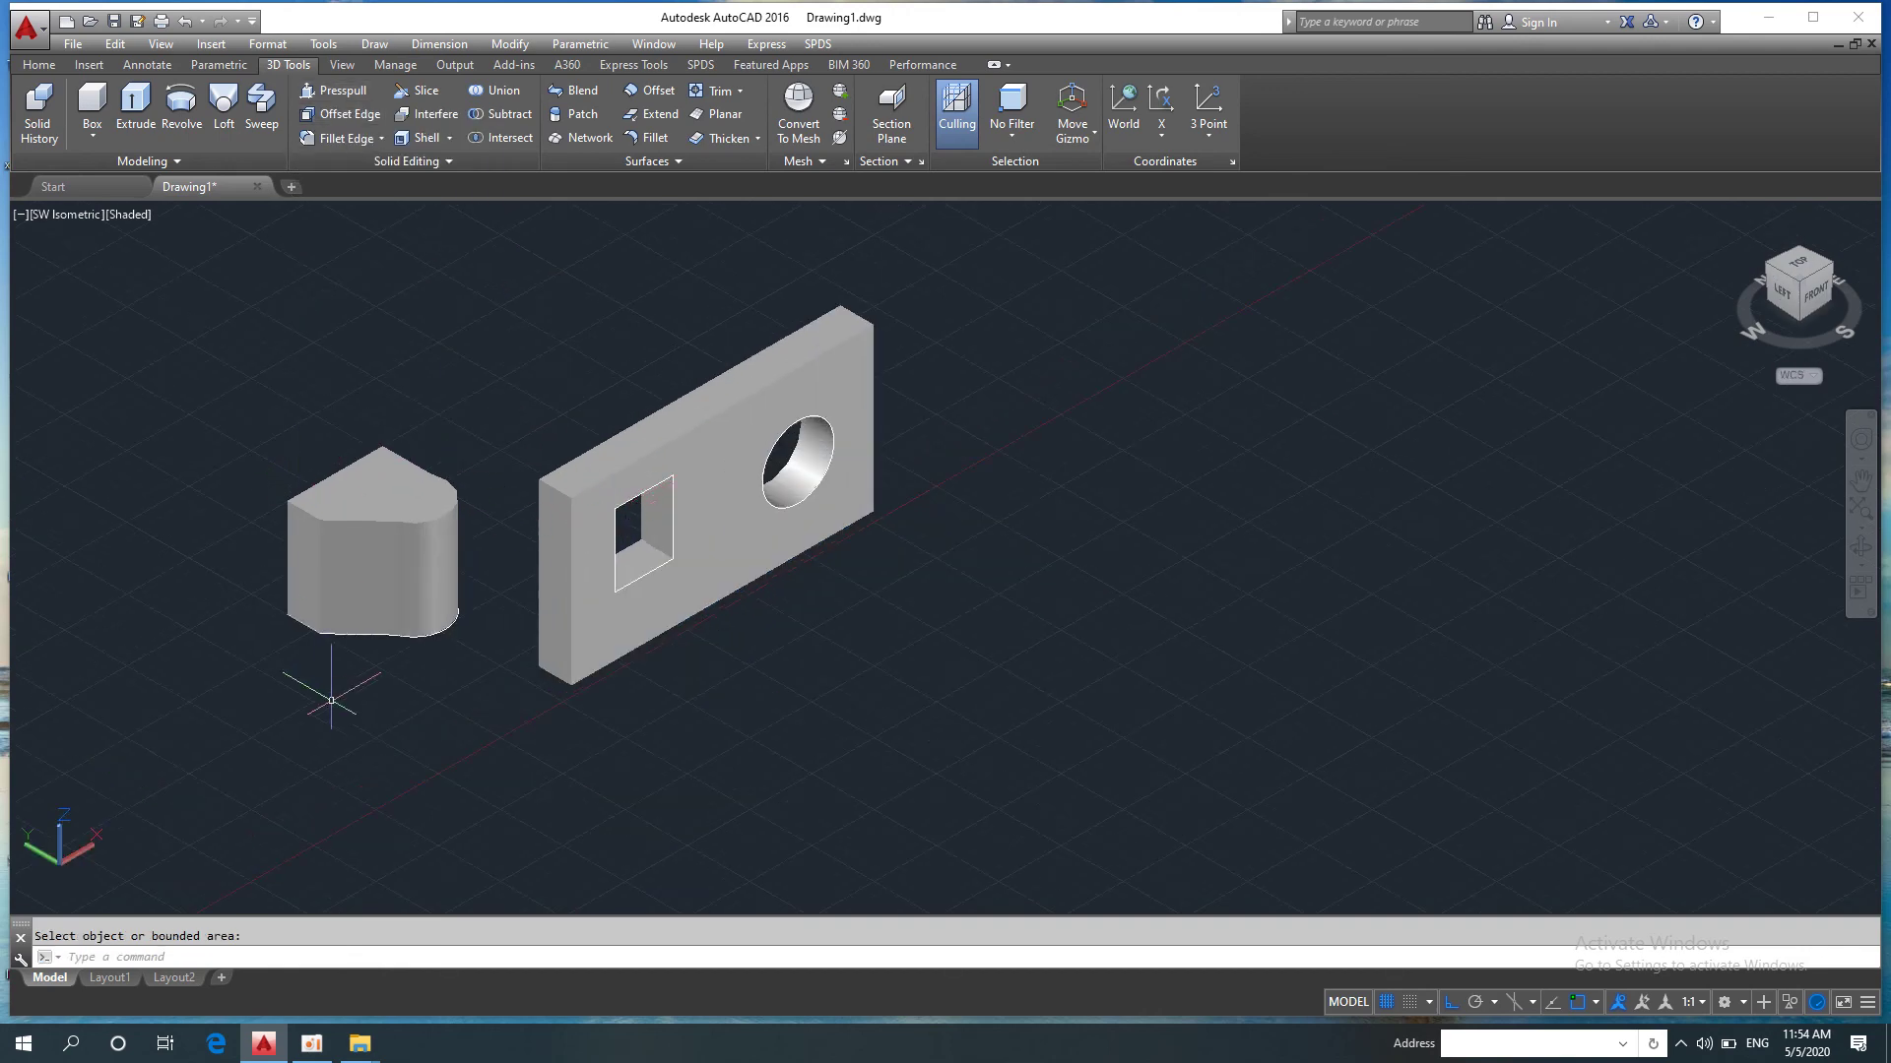
{"action": "left_click_drag", "start_coordinate": [259, 232], "coordinate": [994, 730]}
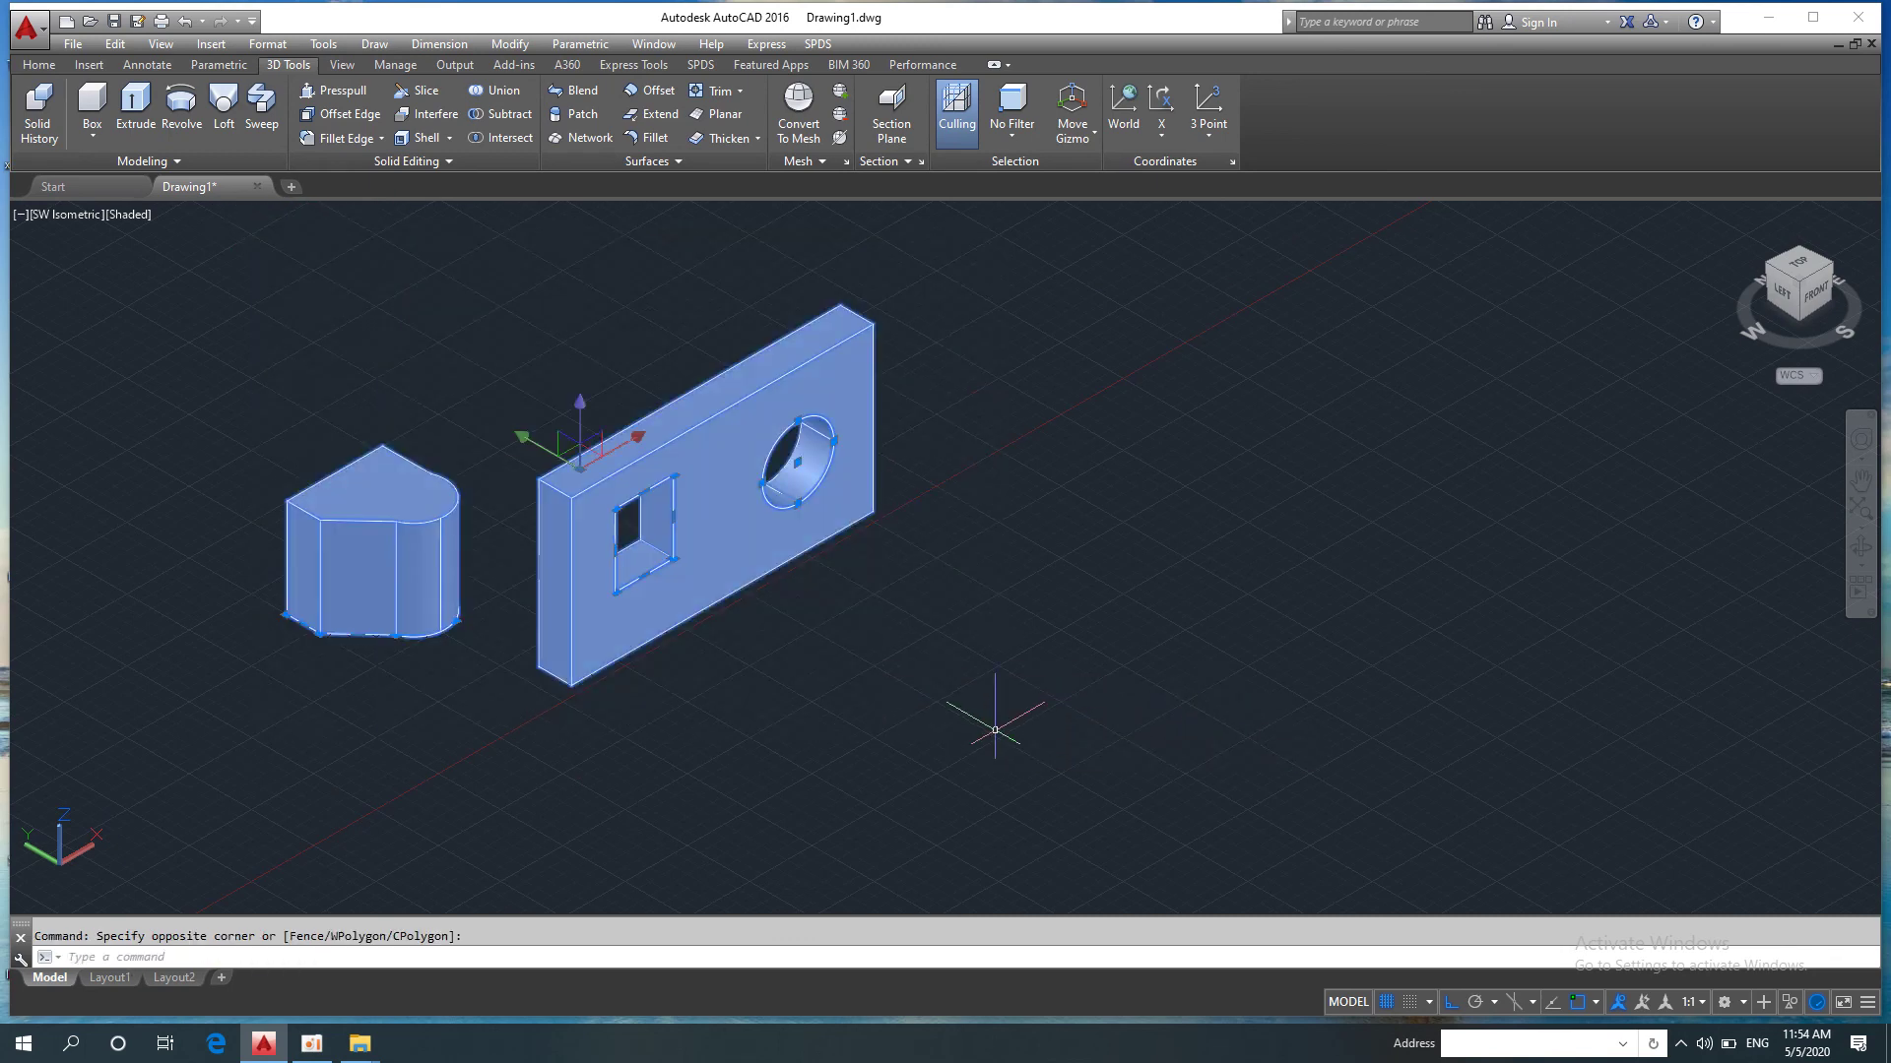
{"action": "key", "text": "Delete"}
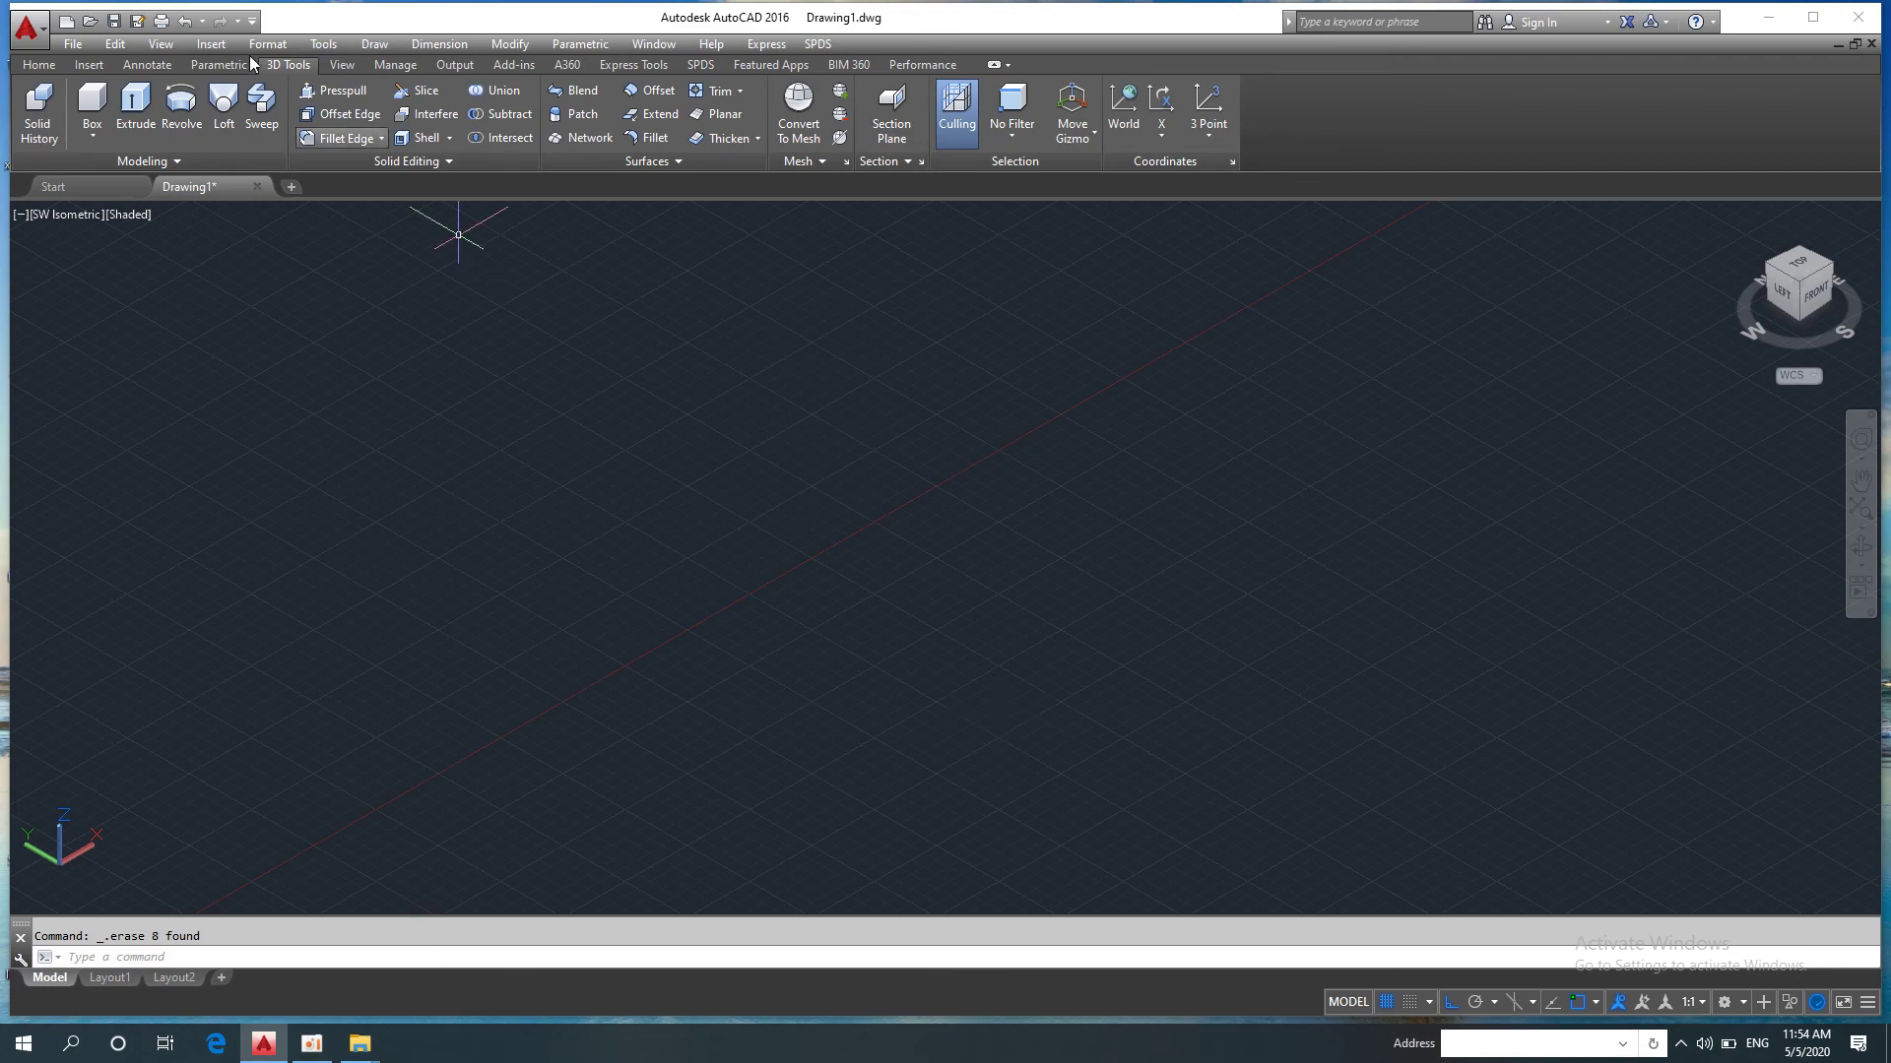
Step: Draw a tall upright box as the new wall slab
{"action": "left_click", "coordinate": [109, 112]}
{"action": "left_click", "coordinate": [480, 713]}
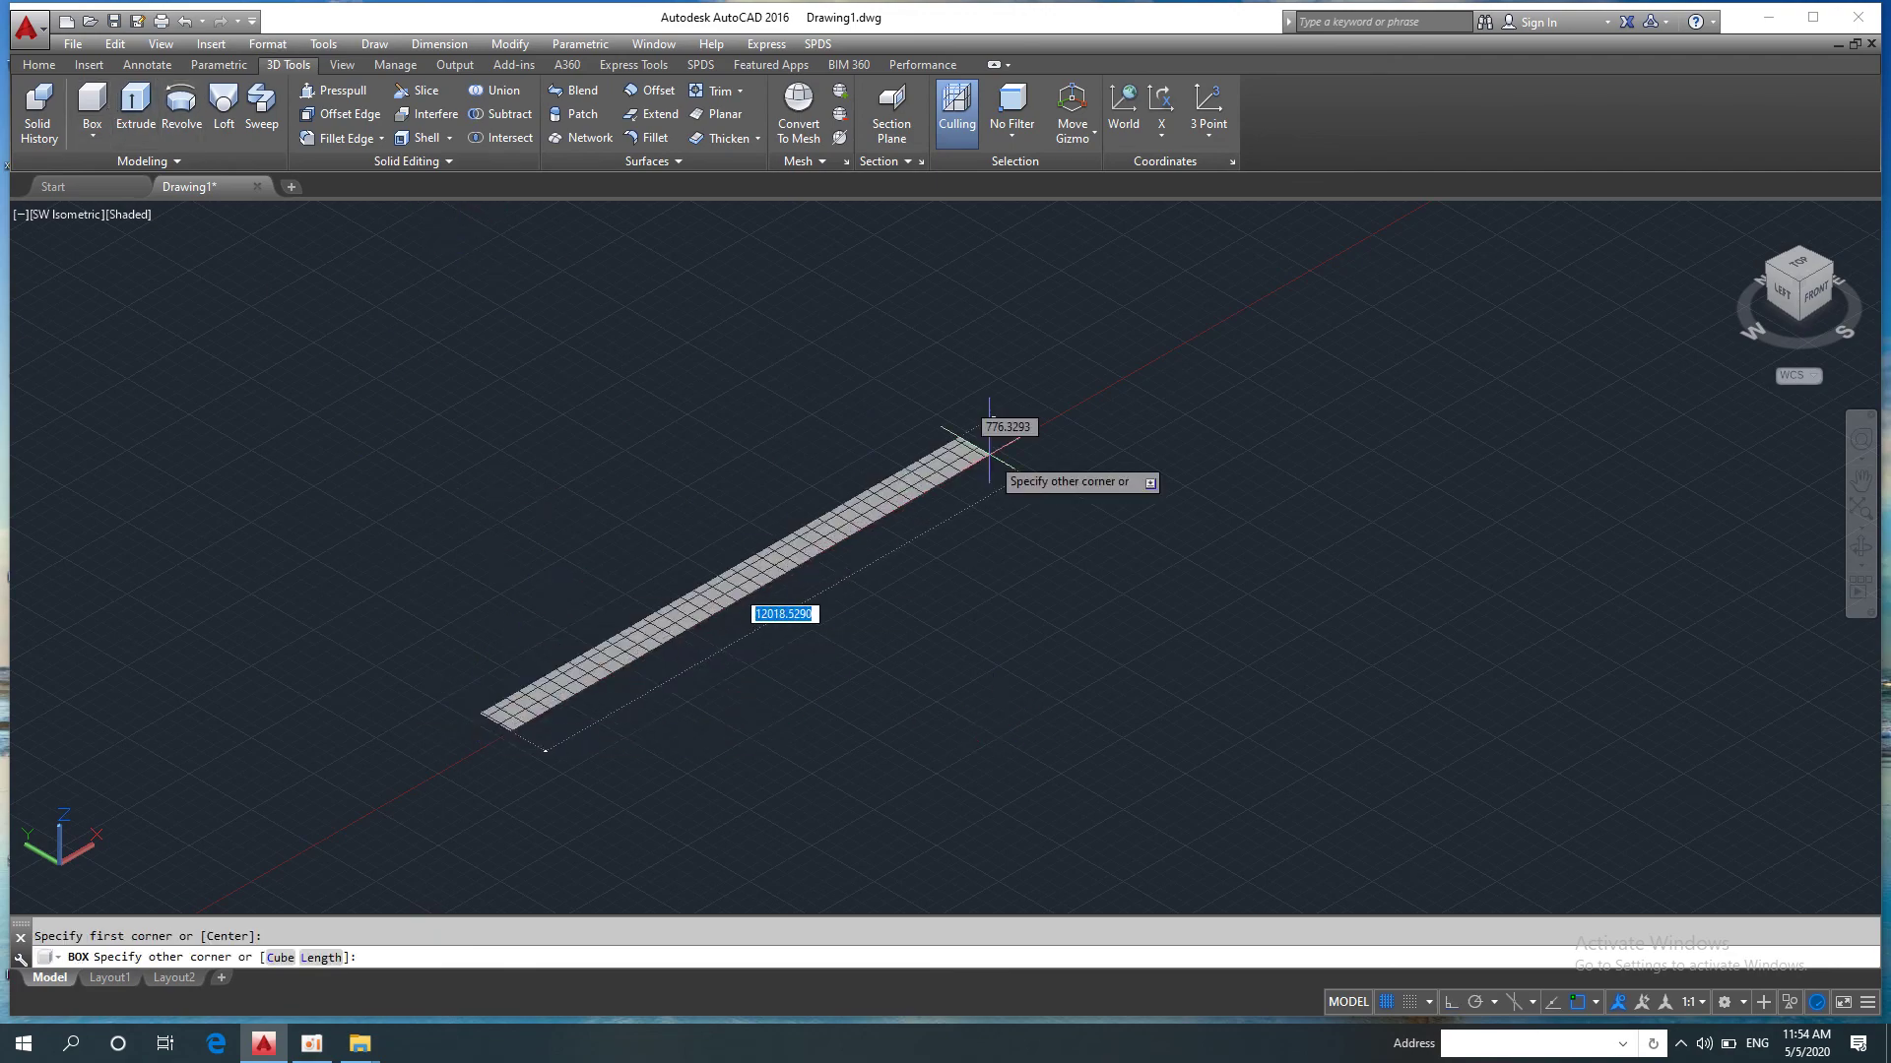
{"action": "left_click", "coordinate": [1046, 471]}
{"action": "scroll", "coordinate": [841, 253], "scroll_direction": "down", "scroll_amount": 3}
{"action": "middle_click_drag", "start_coordinate": [796, 299], "coordinate": [763, 482]}
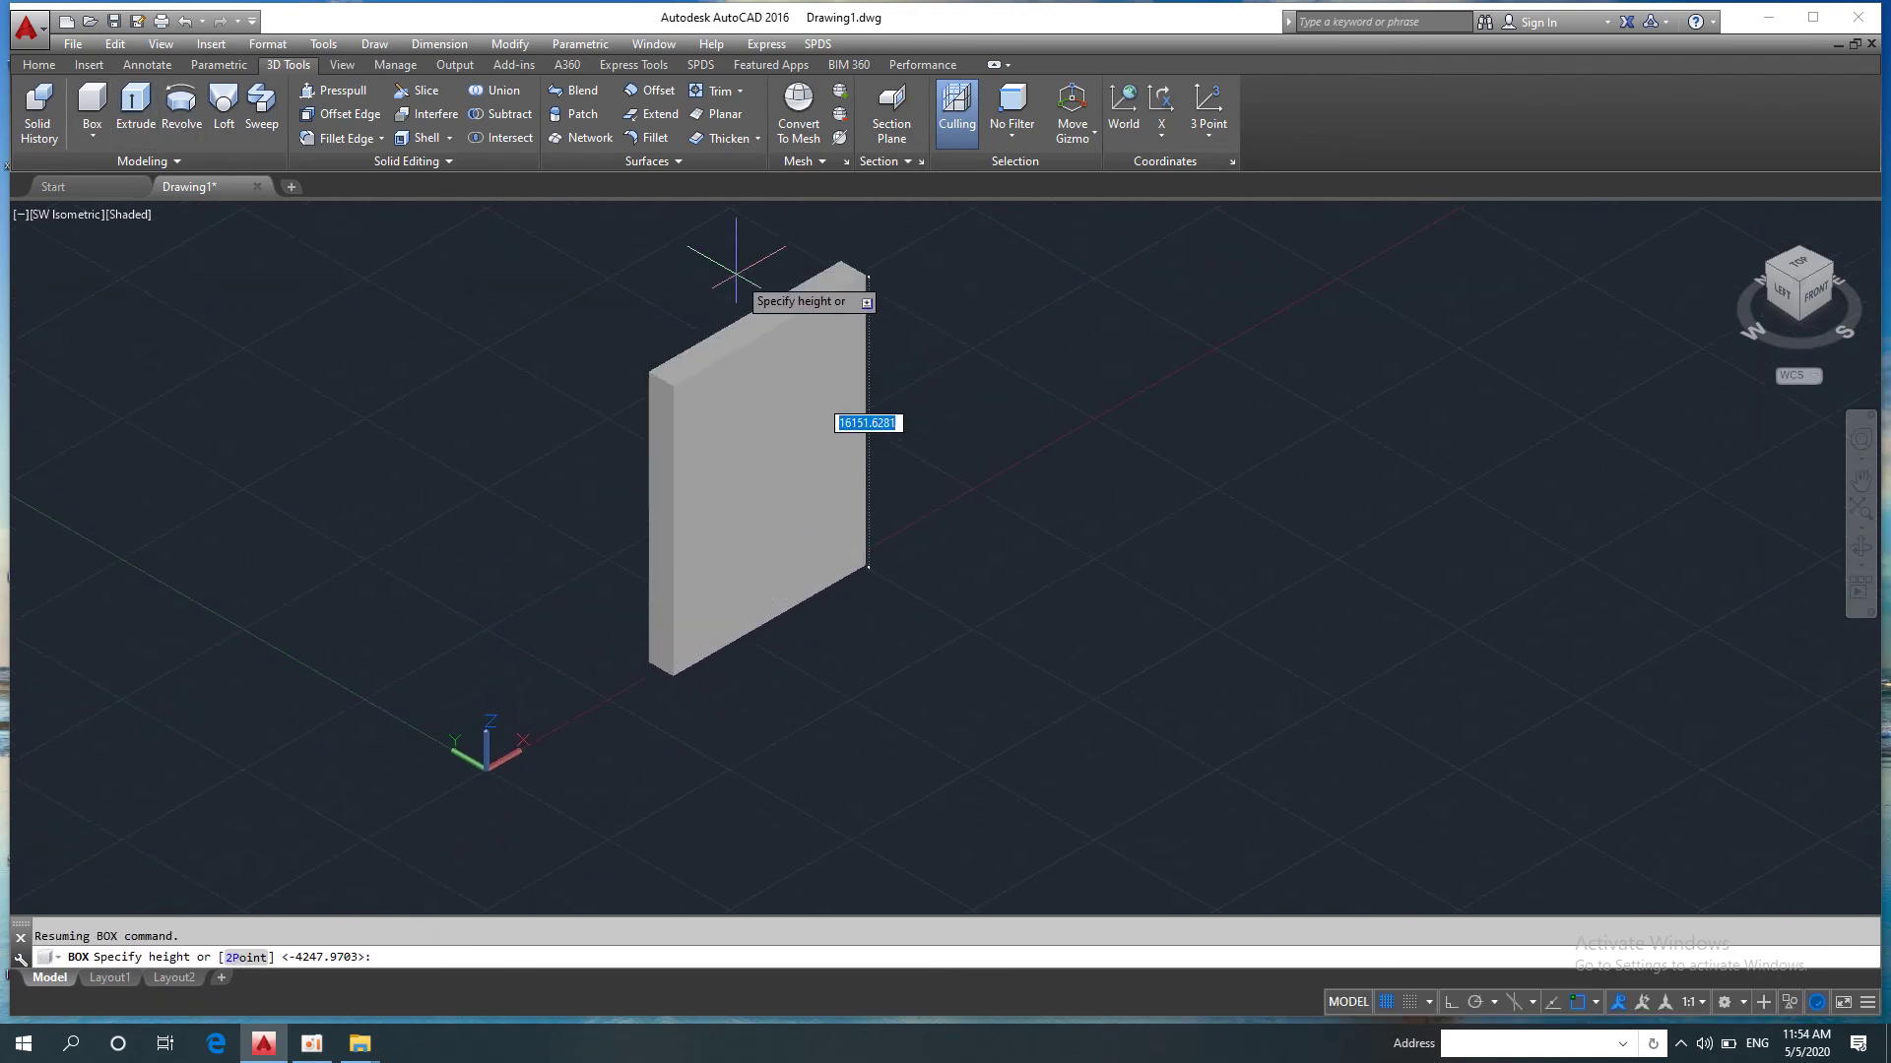
{"action": "left_click", "coordinate": [738, 277]}
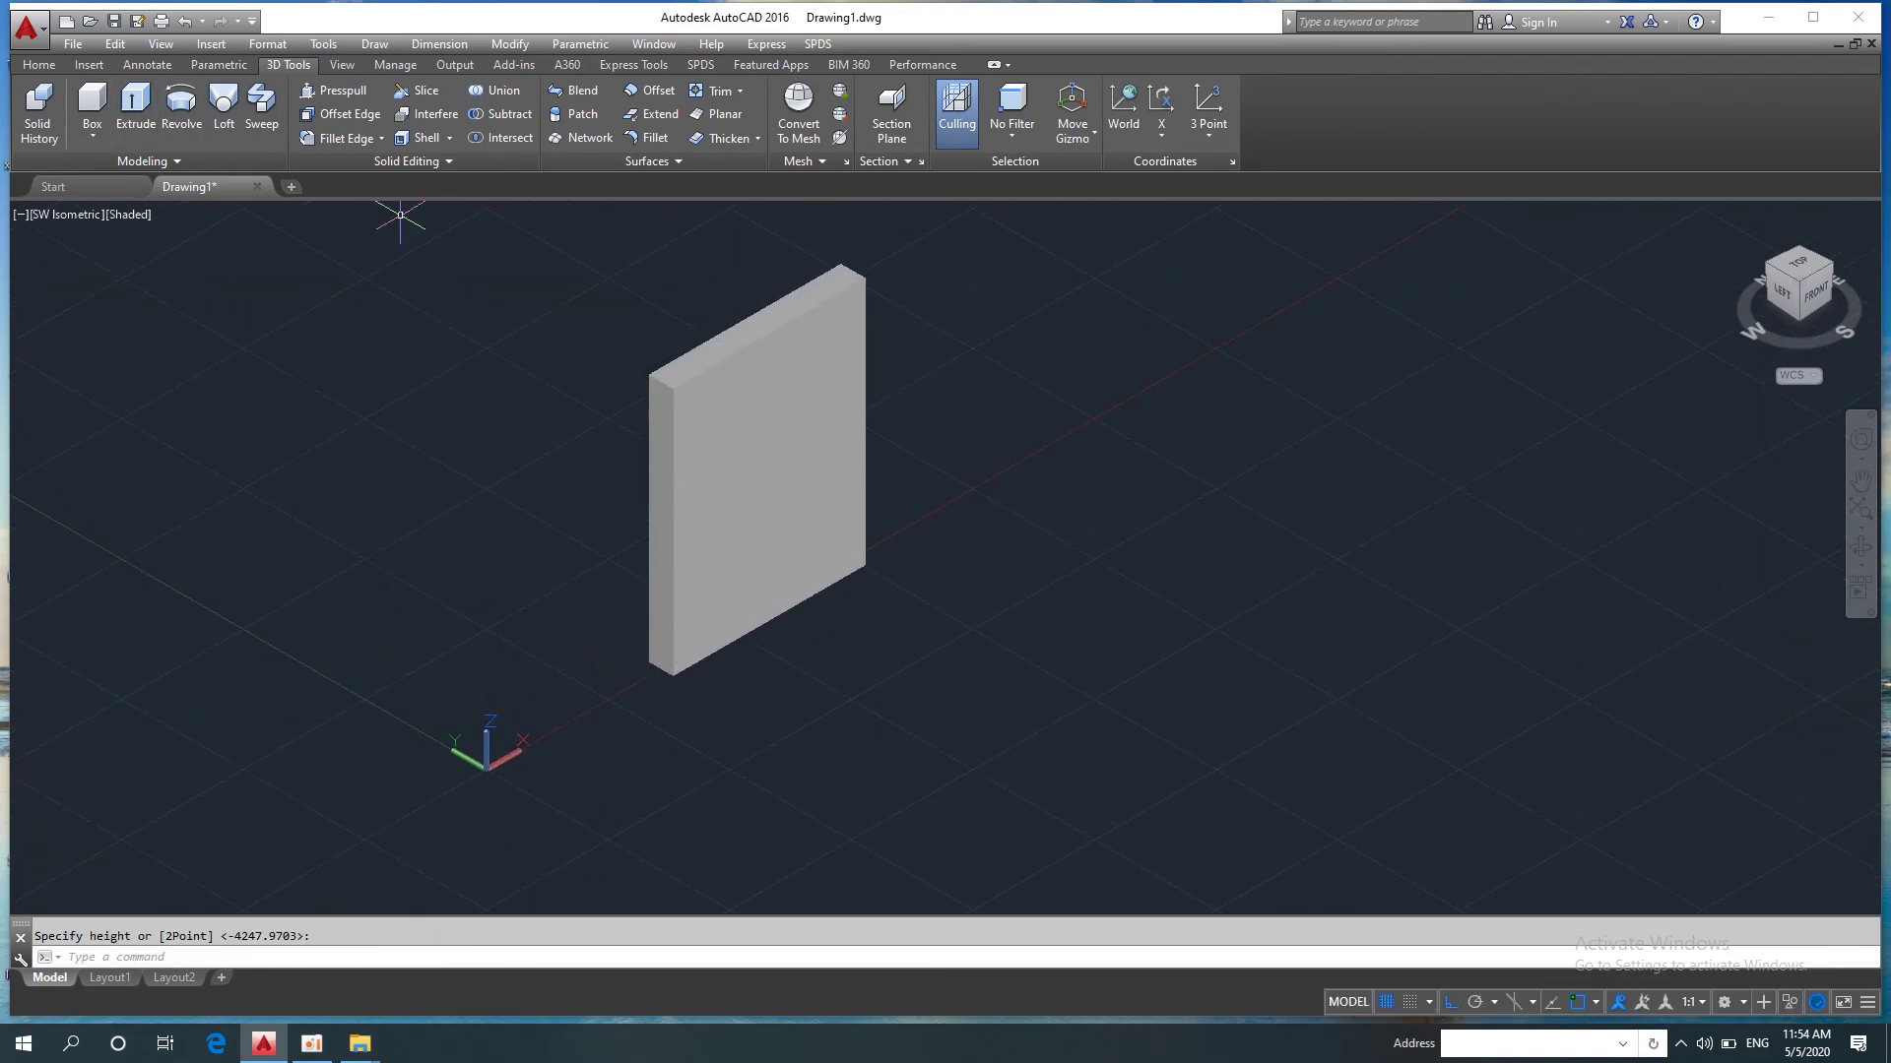
Step: Draw a second box on the slab's upper-left face, deep enough to pass through it
{"action": "left_click", "coordinate": [91, 136]}
{"action": "left_click", "coordinate": [107, 179]}
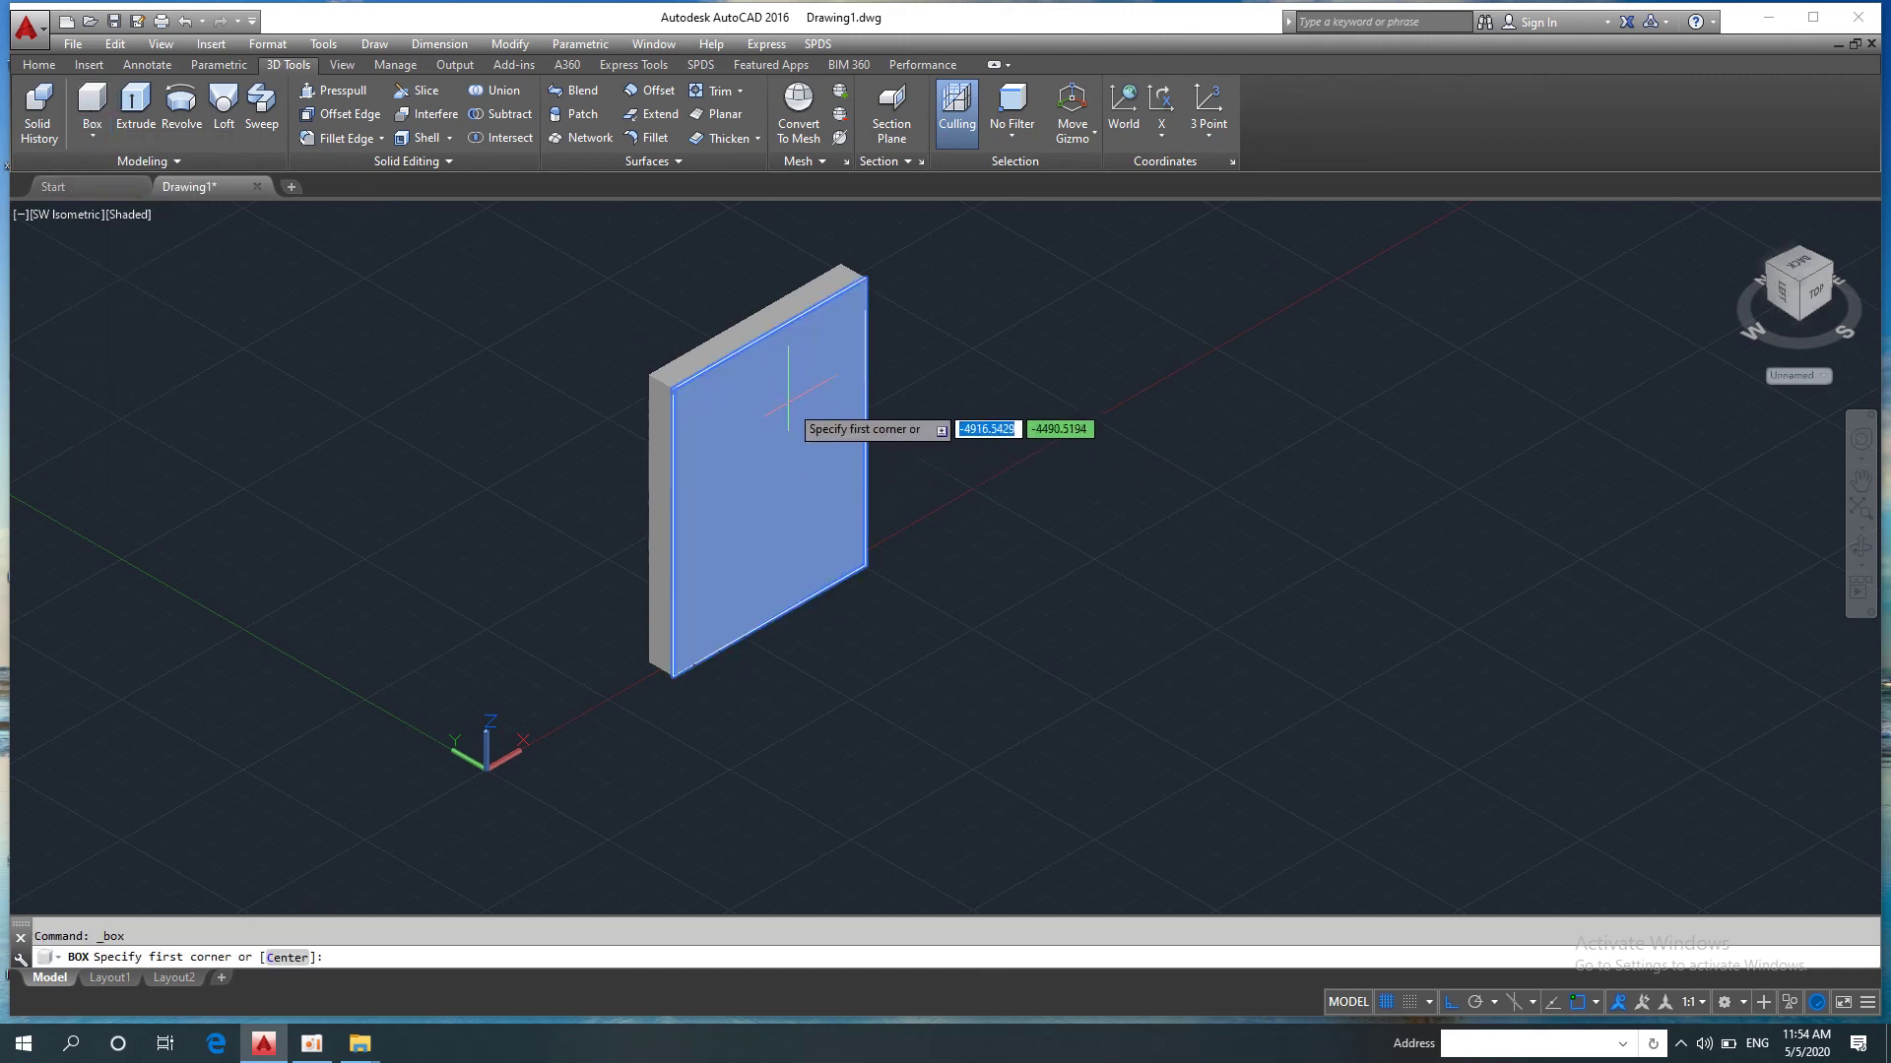
{"action": "left_click", "coordinate": [729, 436]}
{"action": "left_click", "coordinate": [760, 538]}
{"action": "left_click", "coordinate": [619, 473]}
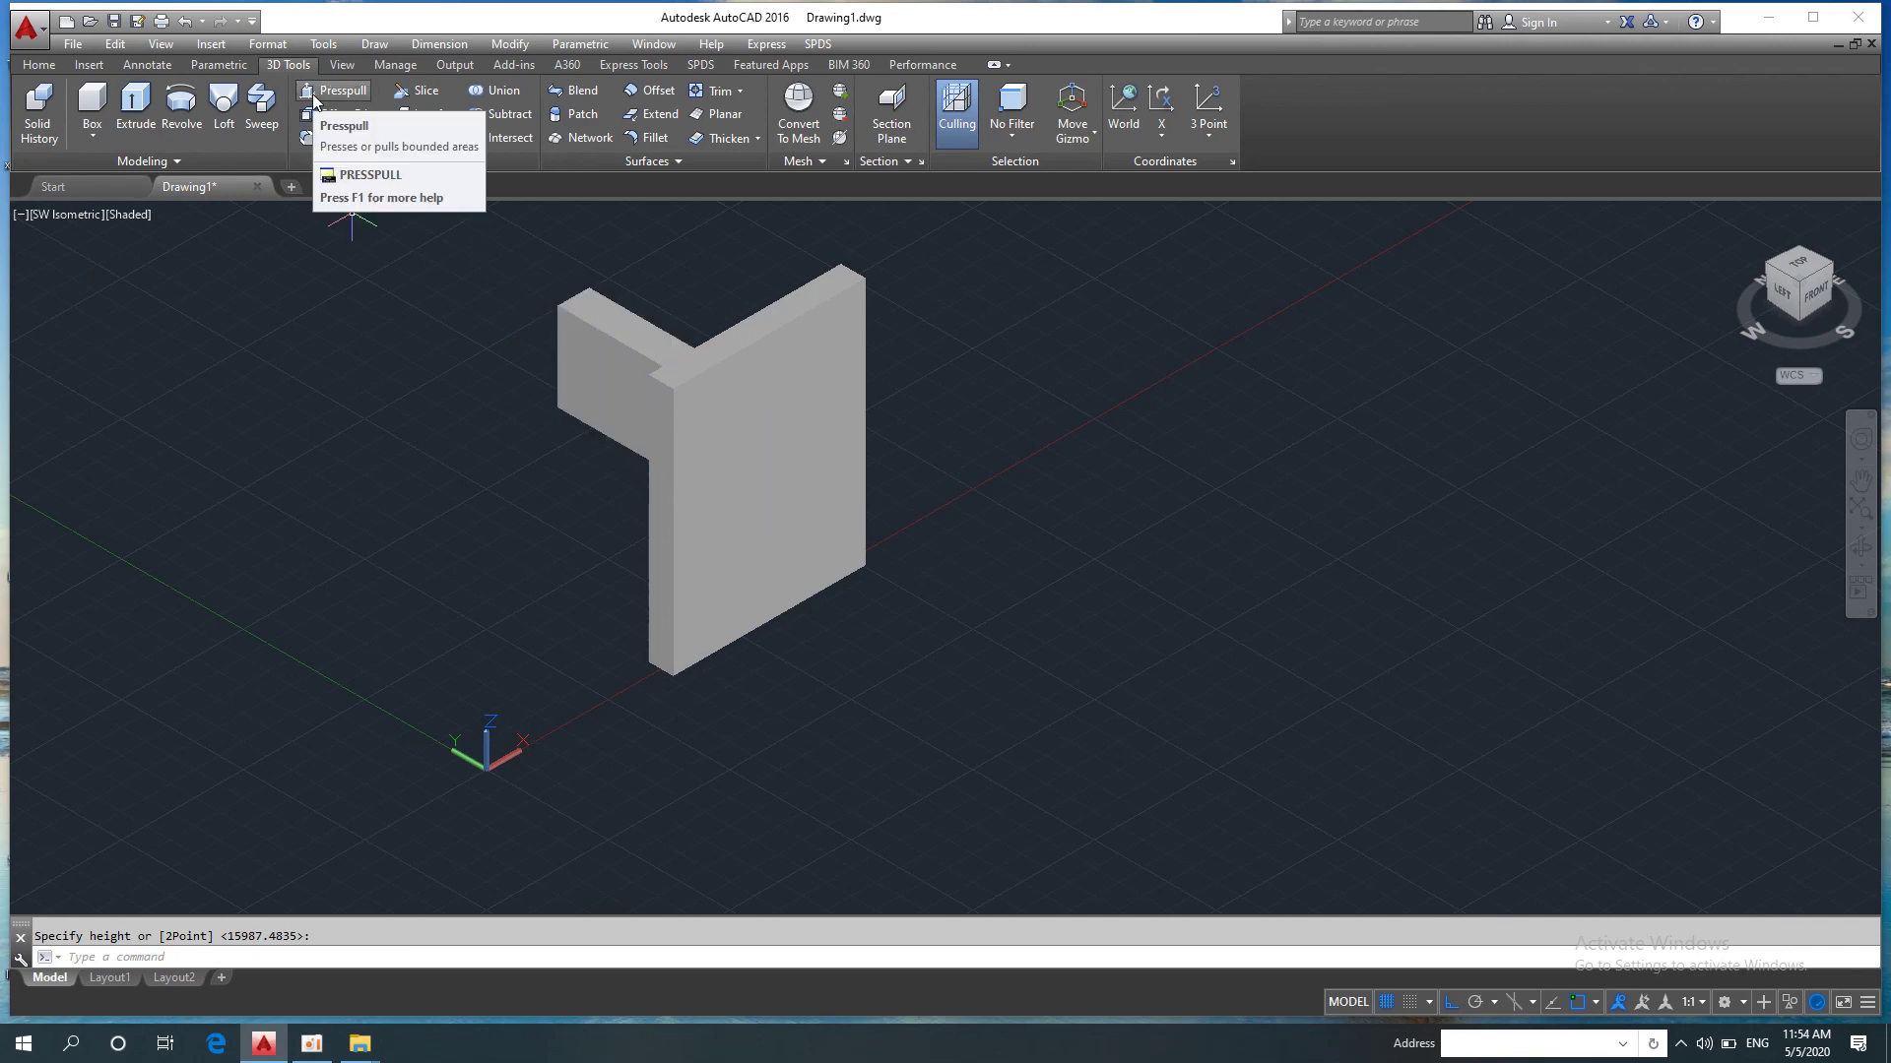
Step: Subtract the through-box from the wall slab to leave a rectangular window opening
{"action": "left_click", "coordinate": [488, 114]}
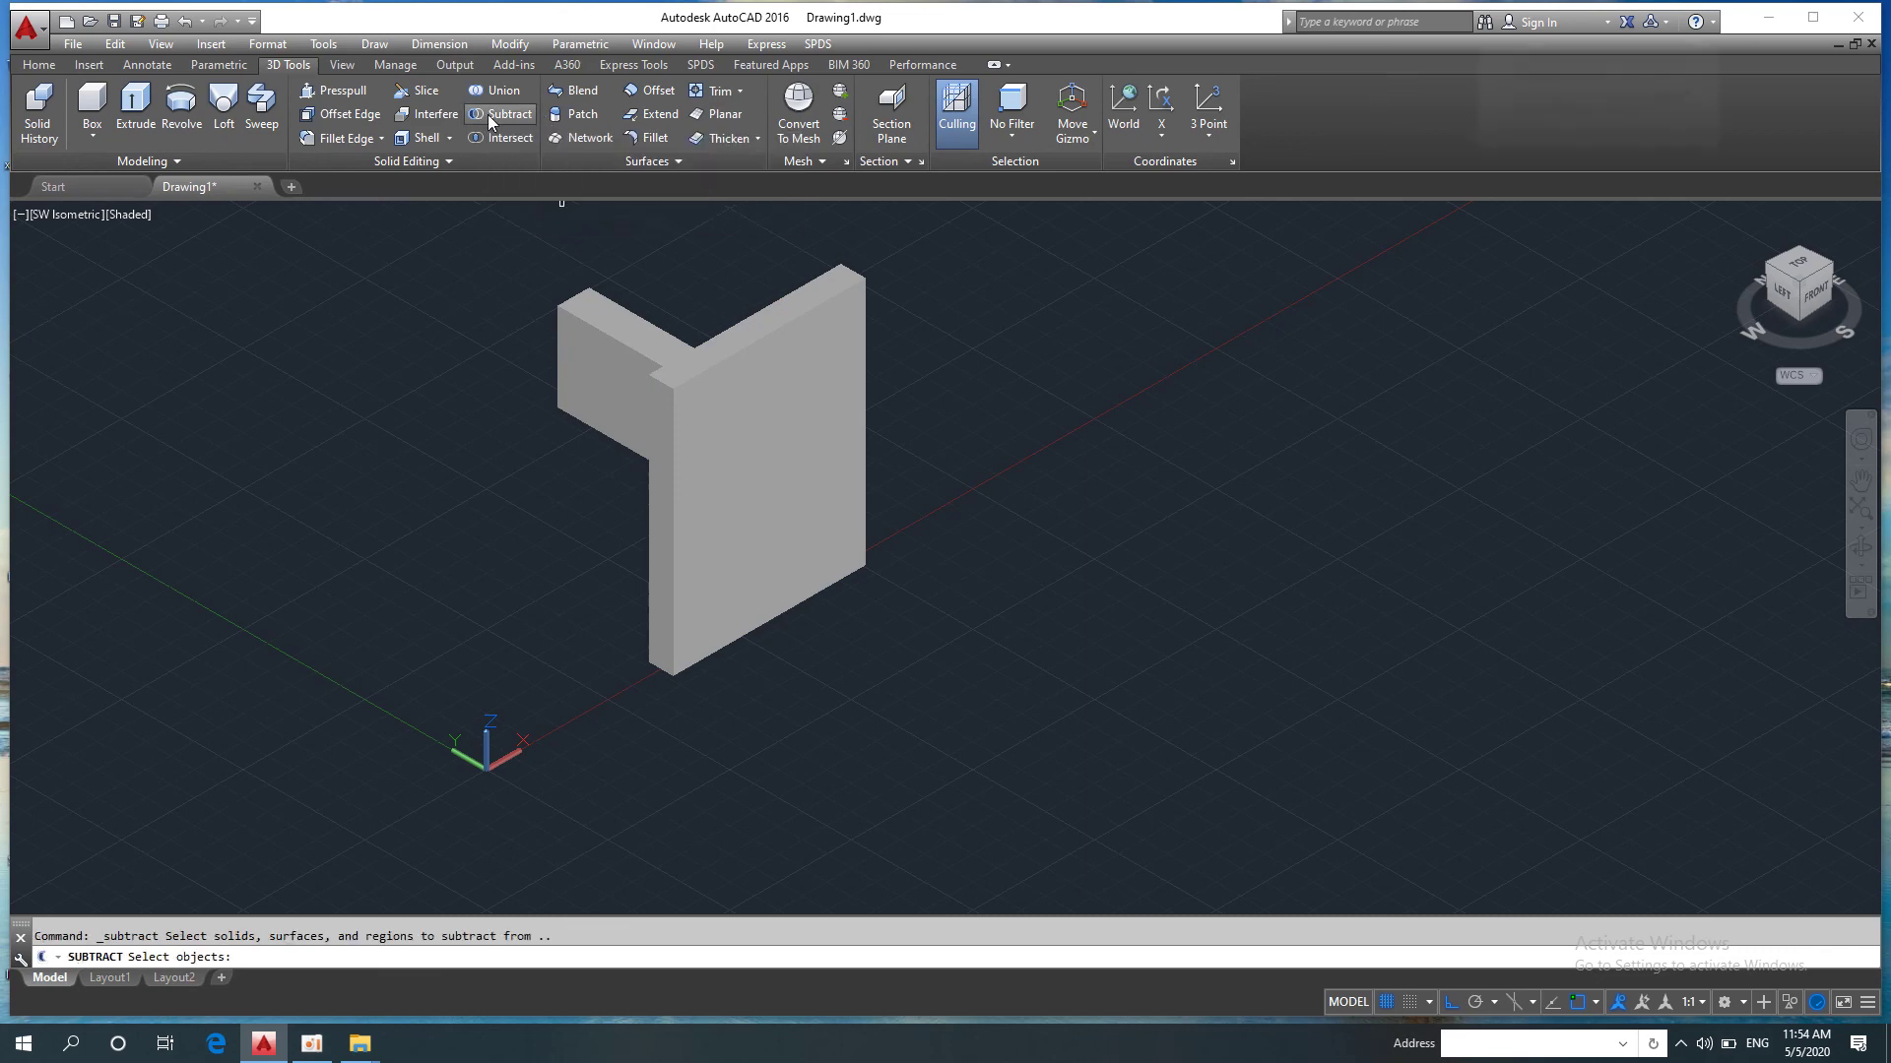
{"action": "left_click", "coordinate": [823, 309]}
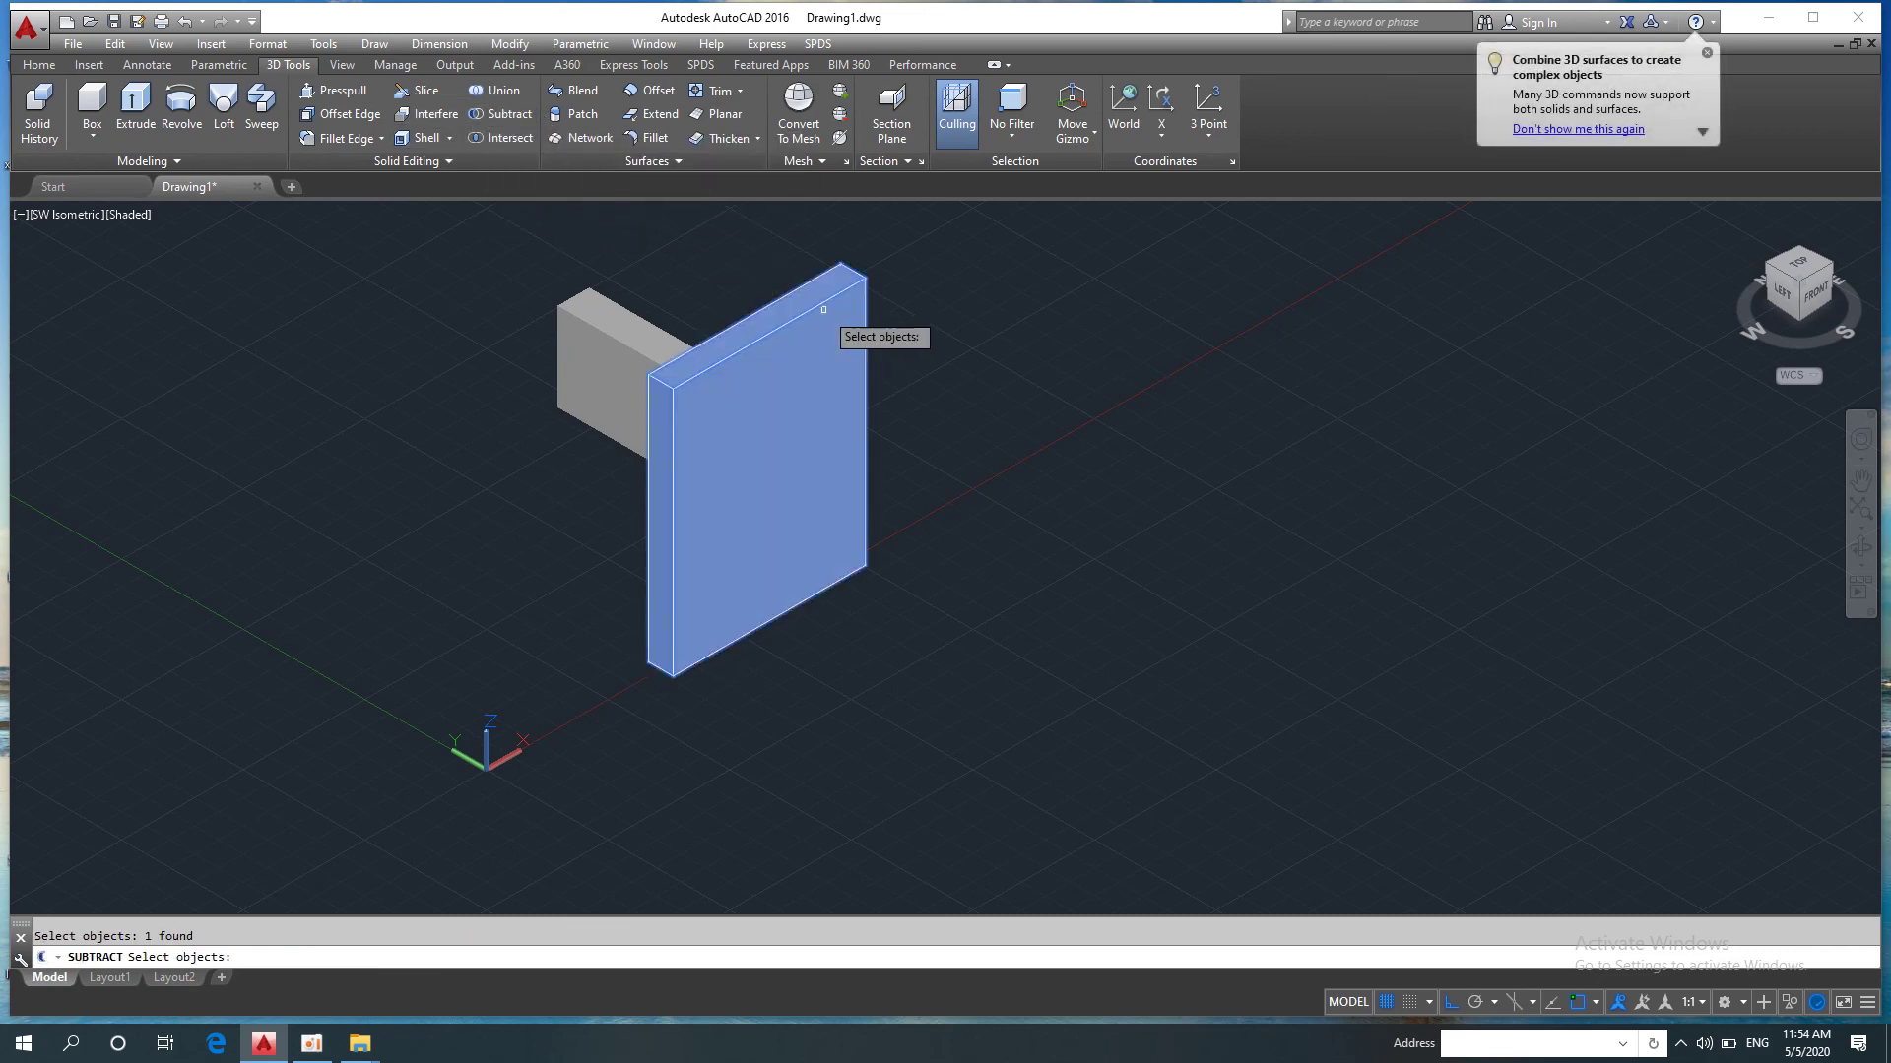
{"action": "key", "text": "Return"}
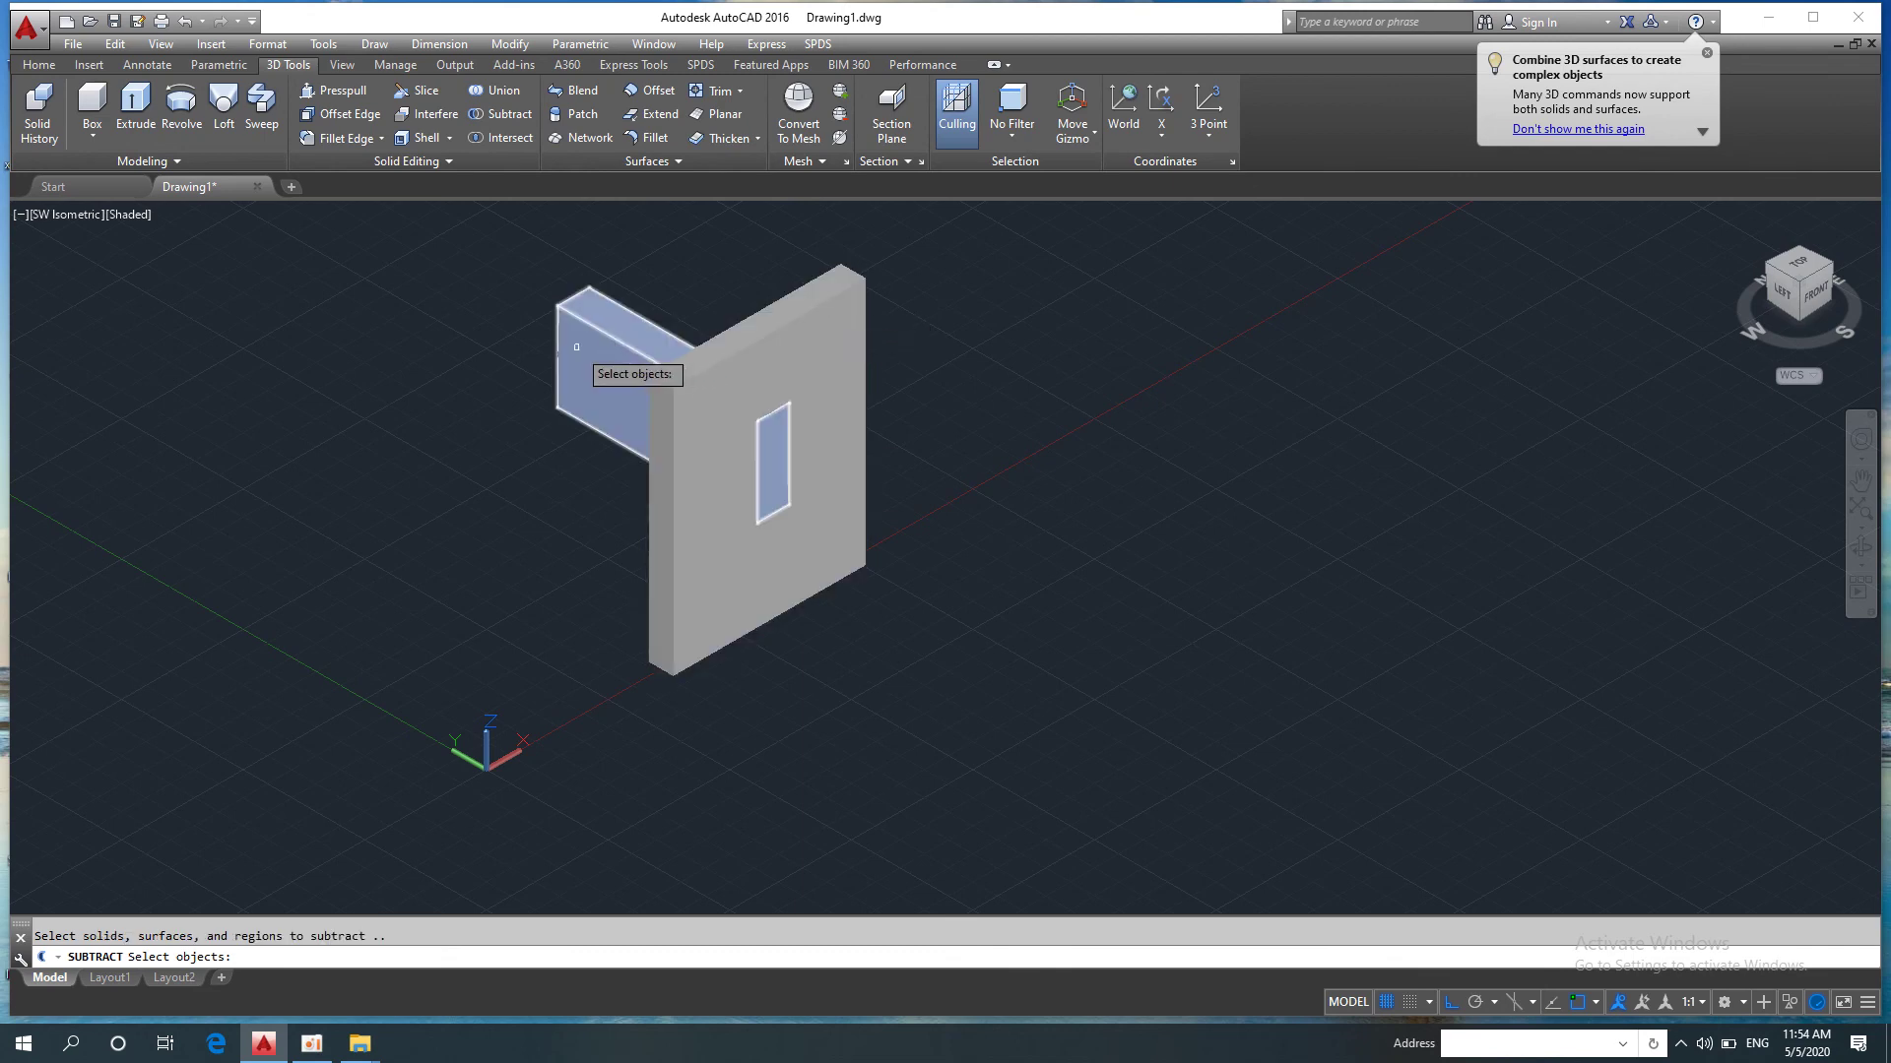
{"action": "left_click", "coordinate": [576, 346]}
{"action": "key", "text": "Return"}
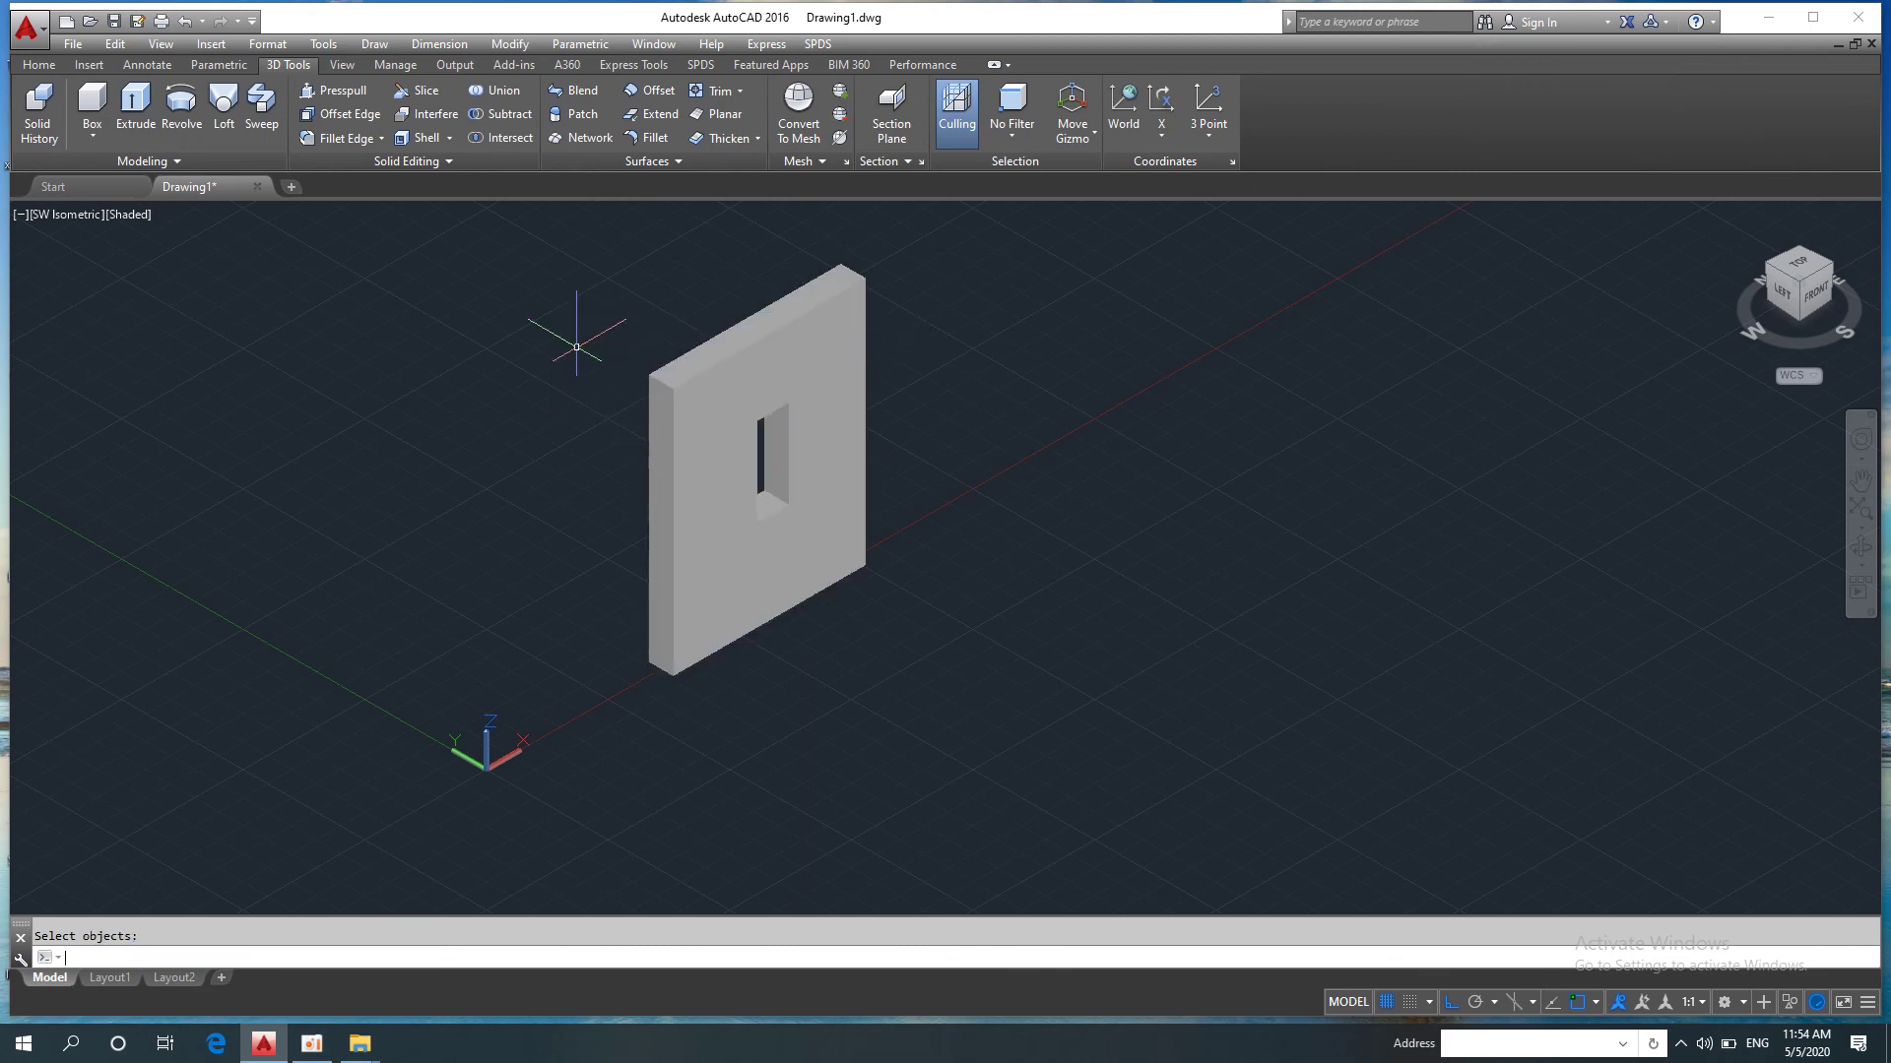
{"action": "middle_click_drag", "start_coordinate": [748, 519], "coordinate": [707, 514]}
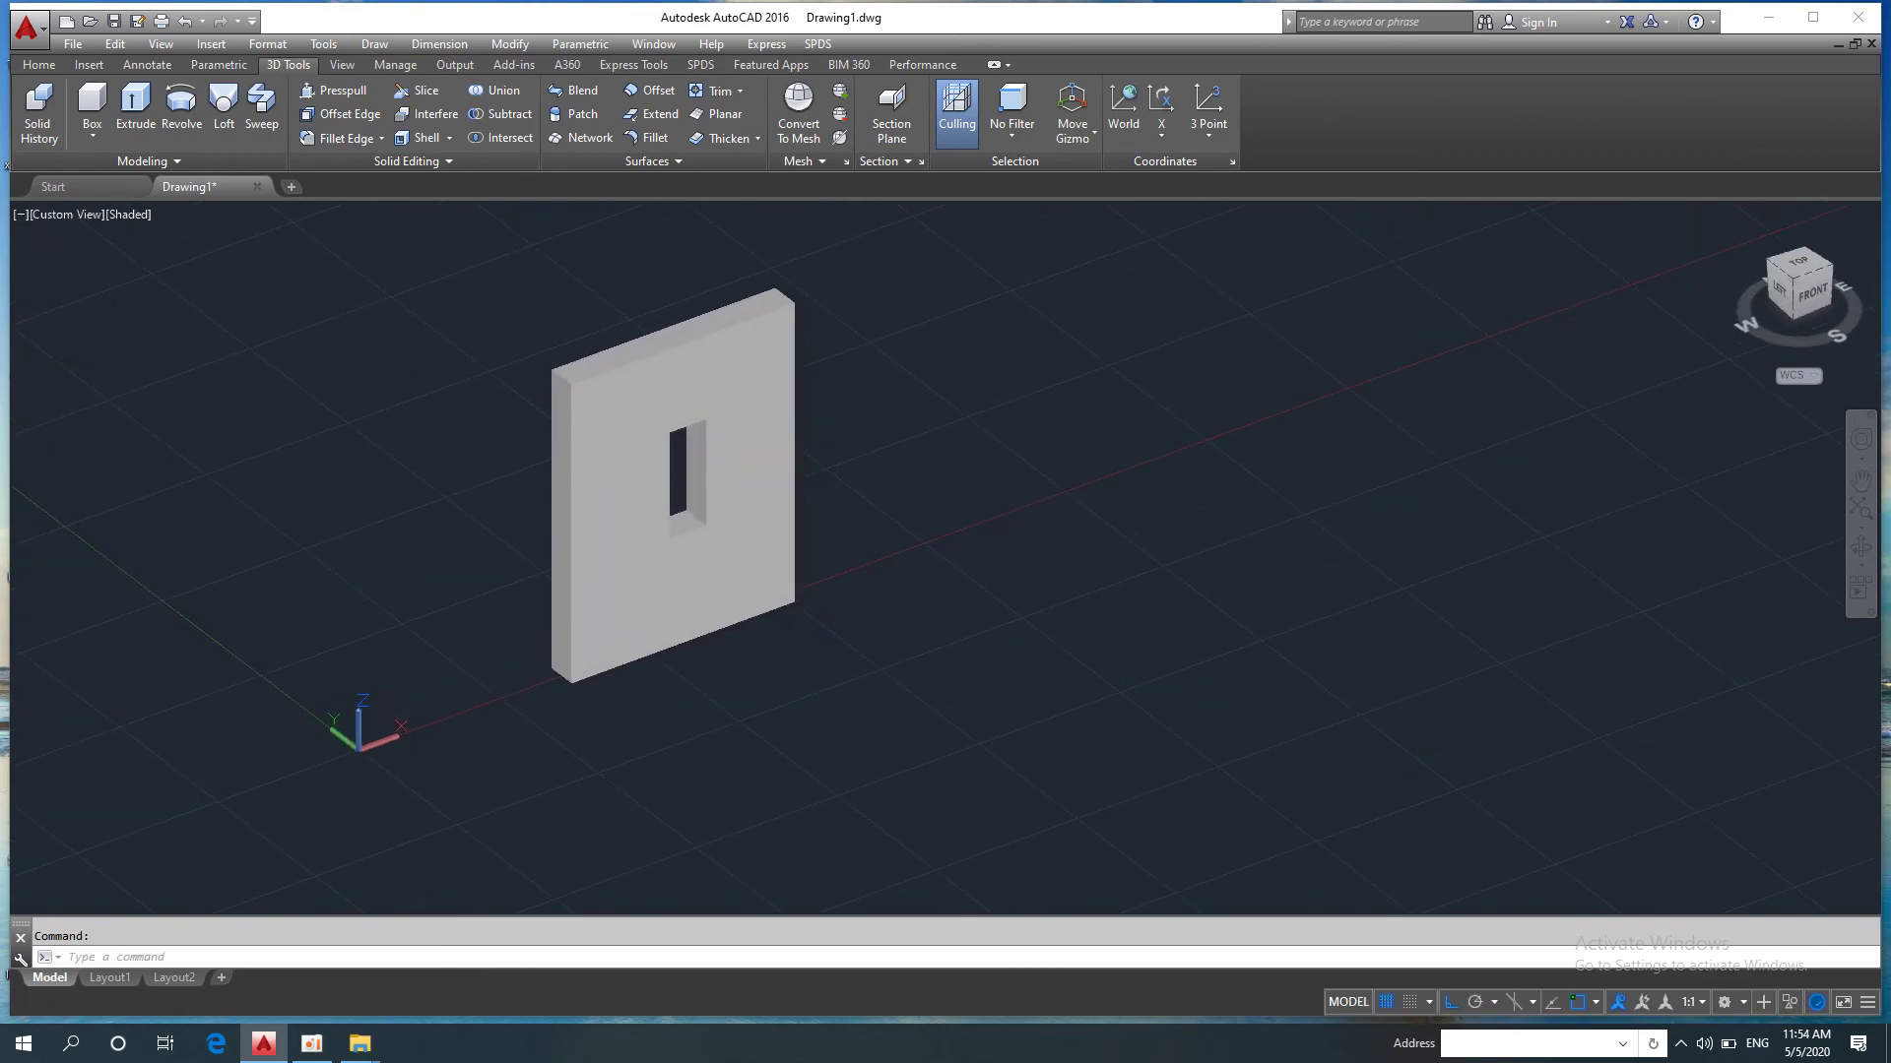
{"action": "left_click", "coordinate": [308, 1047]}
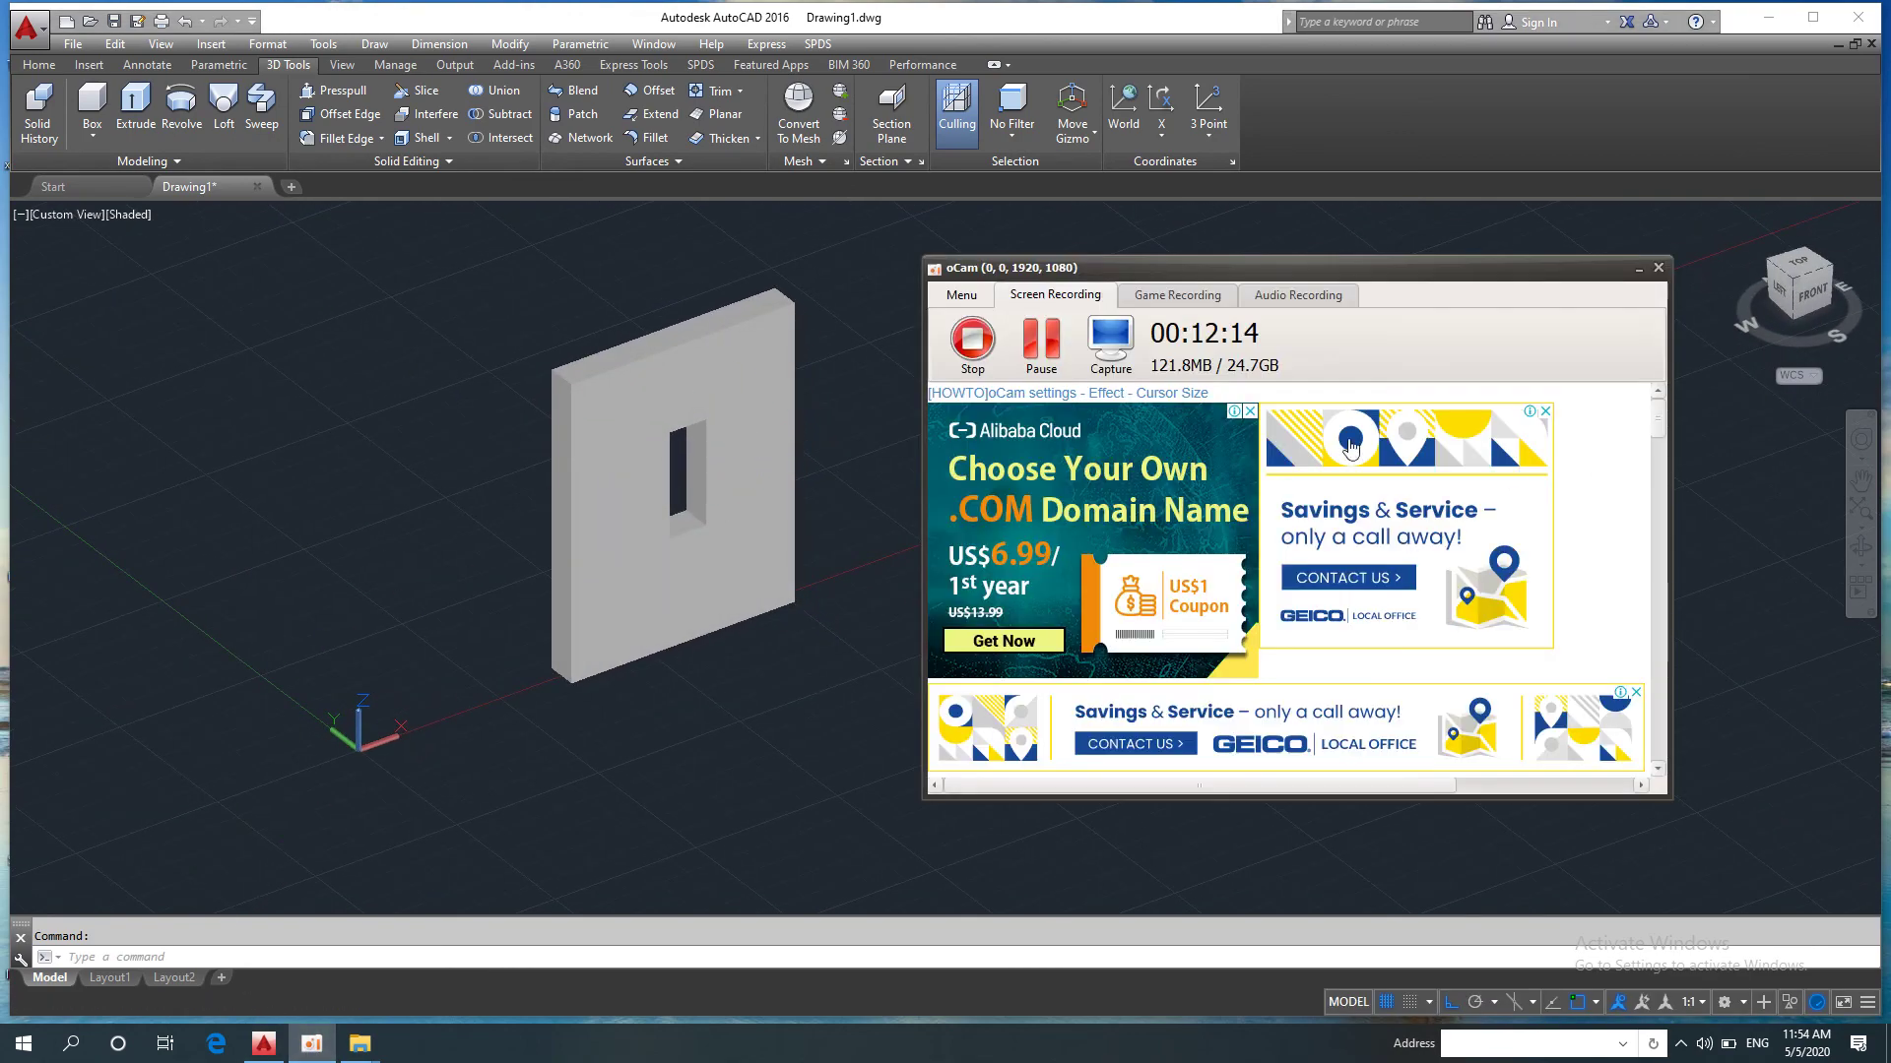